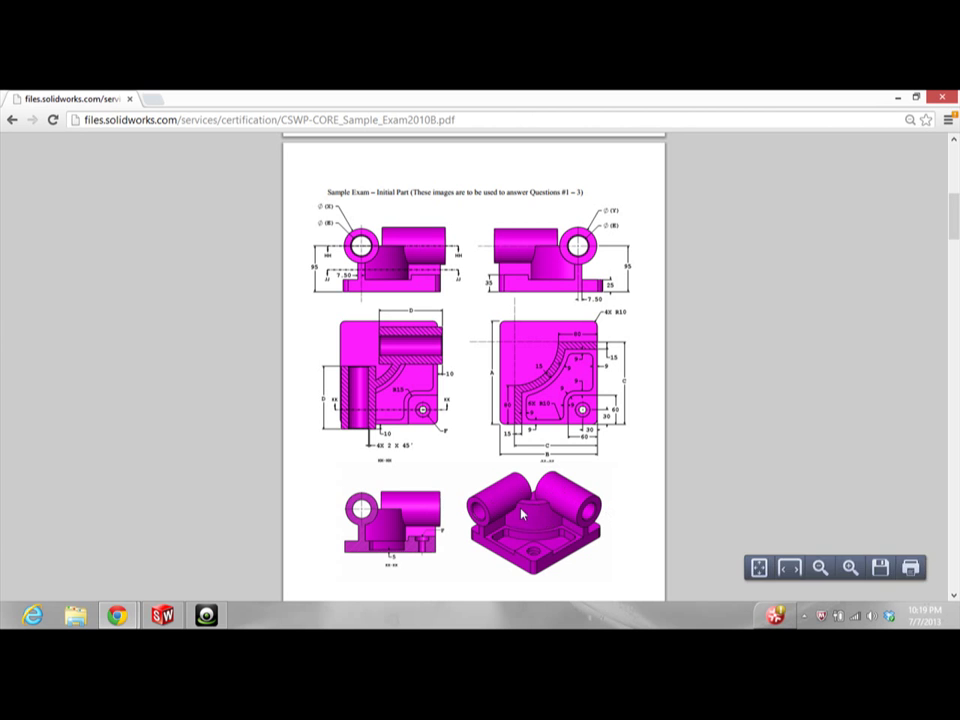
# Review the sample exam PDF's initial part drawings, Stage 1 parameters and Stage 2 drawings
pyautogui.scroll(-10, 444, 516)
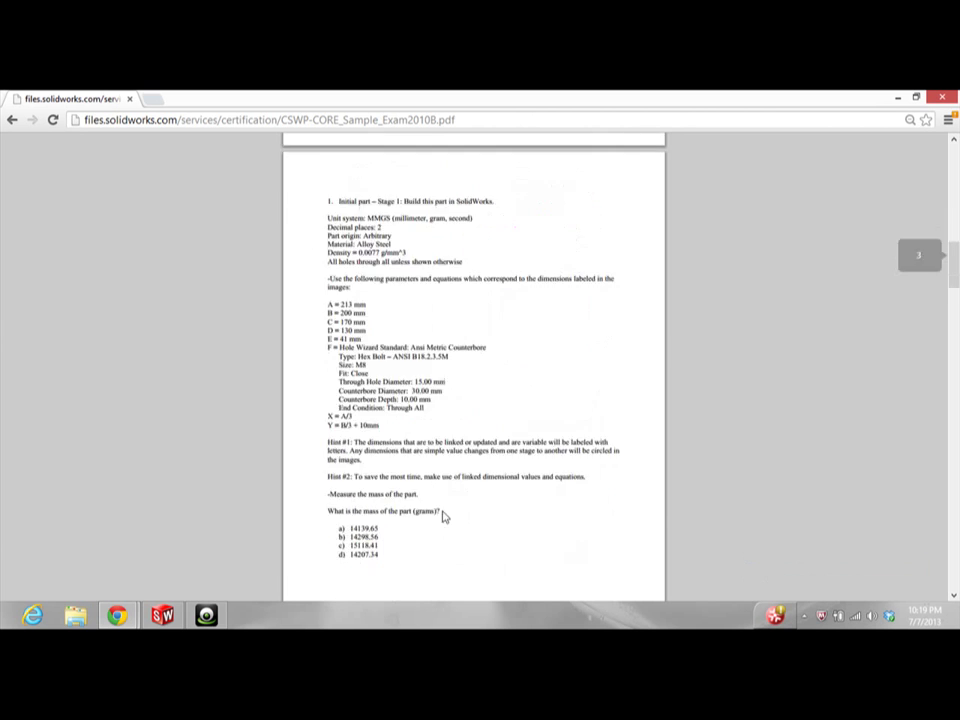
pyautogui.scroll(1, 410, 511)
pyautogui.scroll(-1, 411, 510)
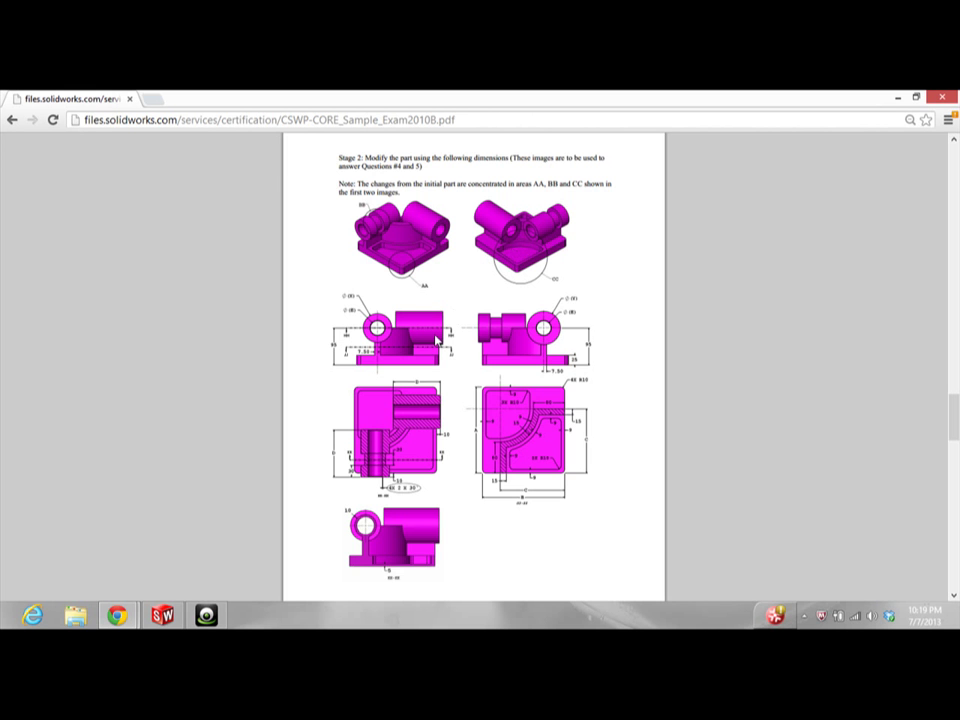
pyautogui.scroll(-5, 360, 364)
pyautogui.scroll(15, 357, 364)
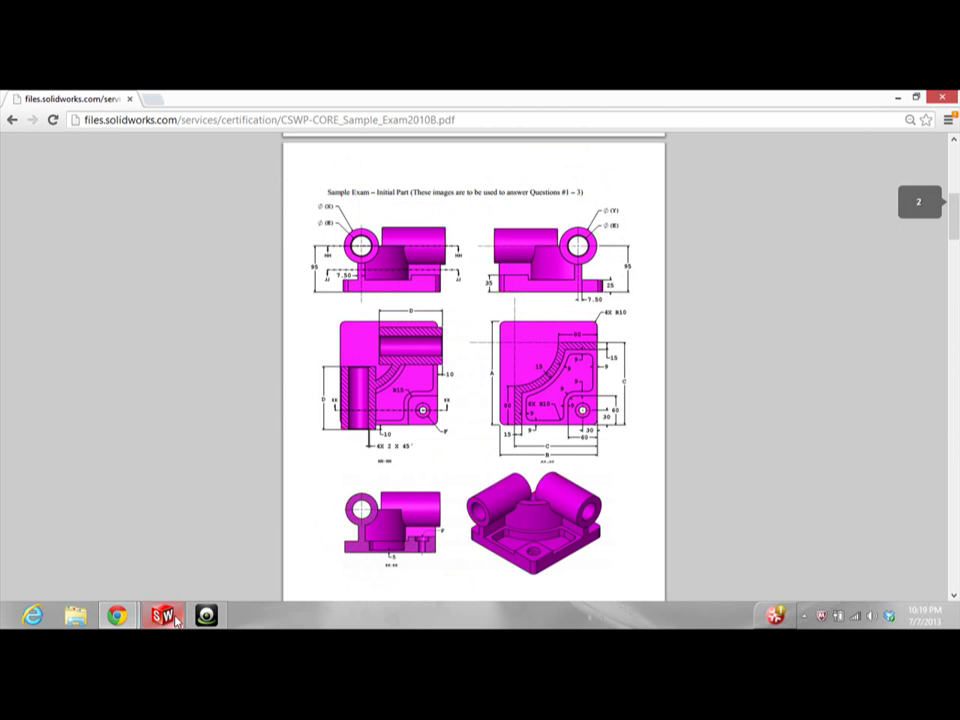
# Switch to SolidWorks and sketch a center rectangle about 142 by 112 mm on the Top Plane, centered on the origin
pyautogui.moveTo(510, 99); pyautogui.dragTo(959, 132)
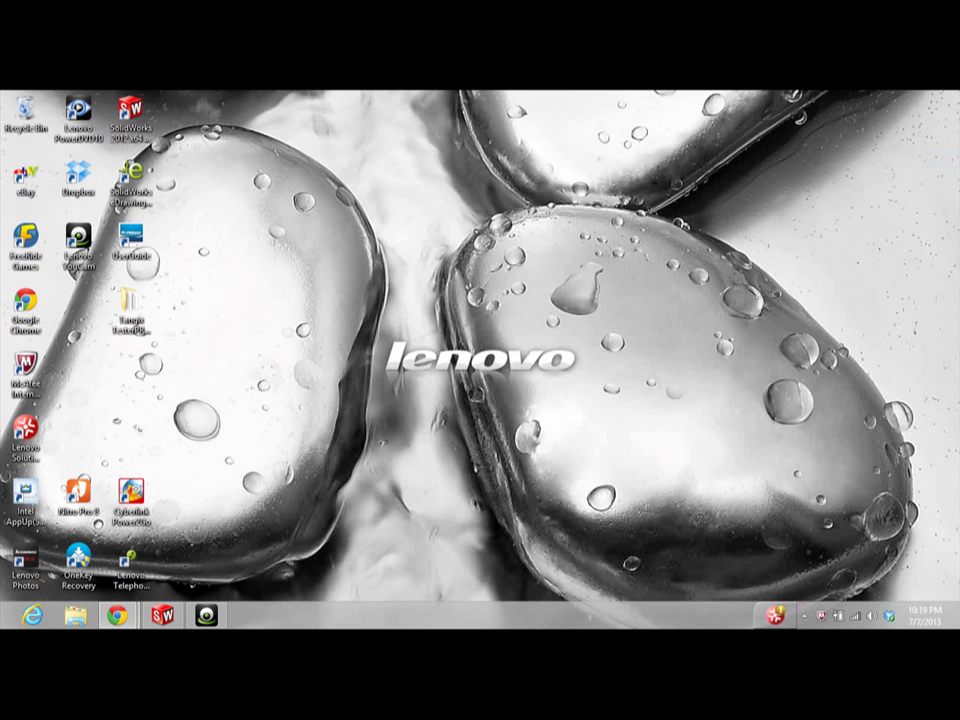
pyautogui.click(175, 620)
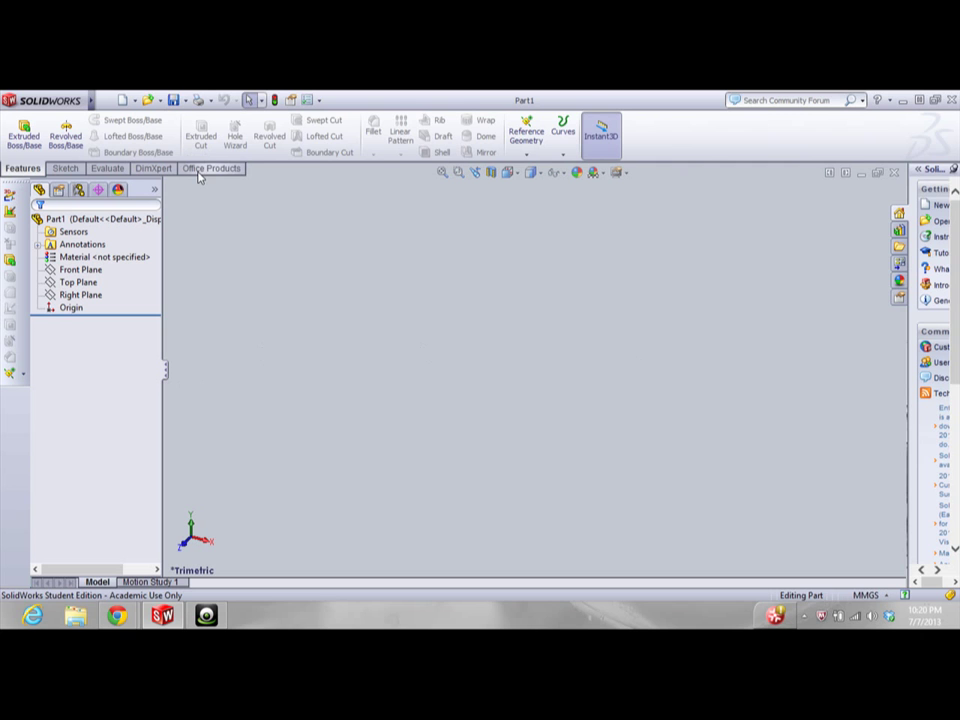
pyautogui.click(67, 169)
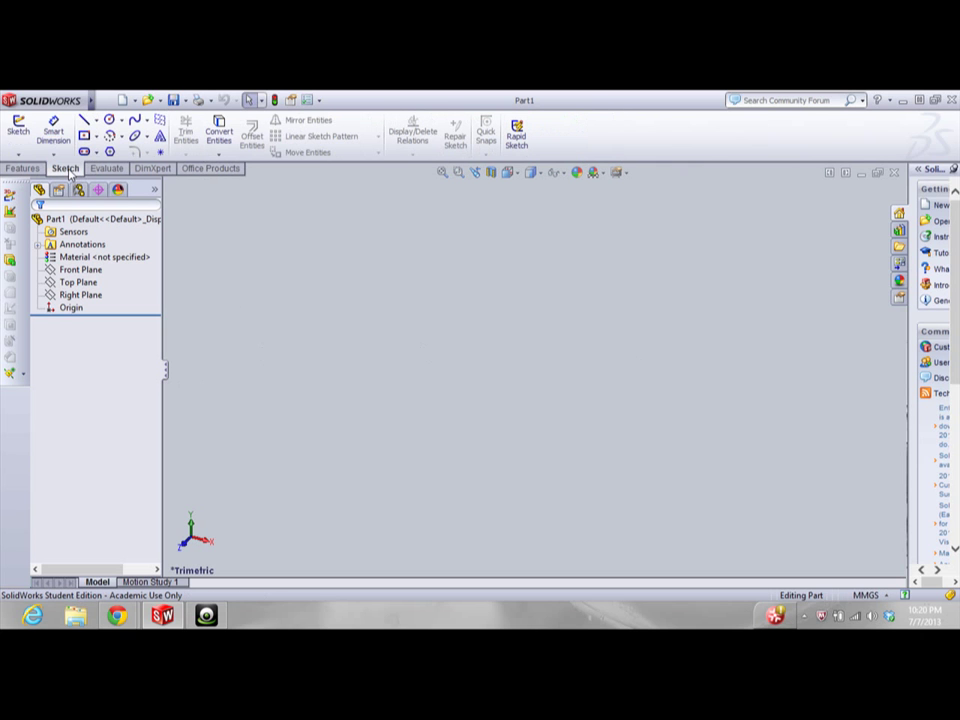
pyautogui.click(18, 125)
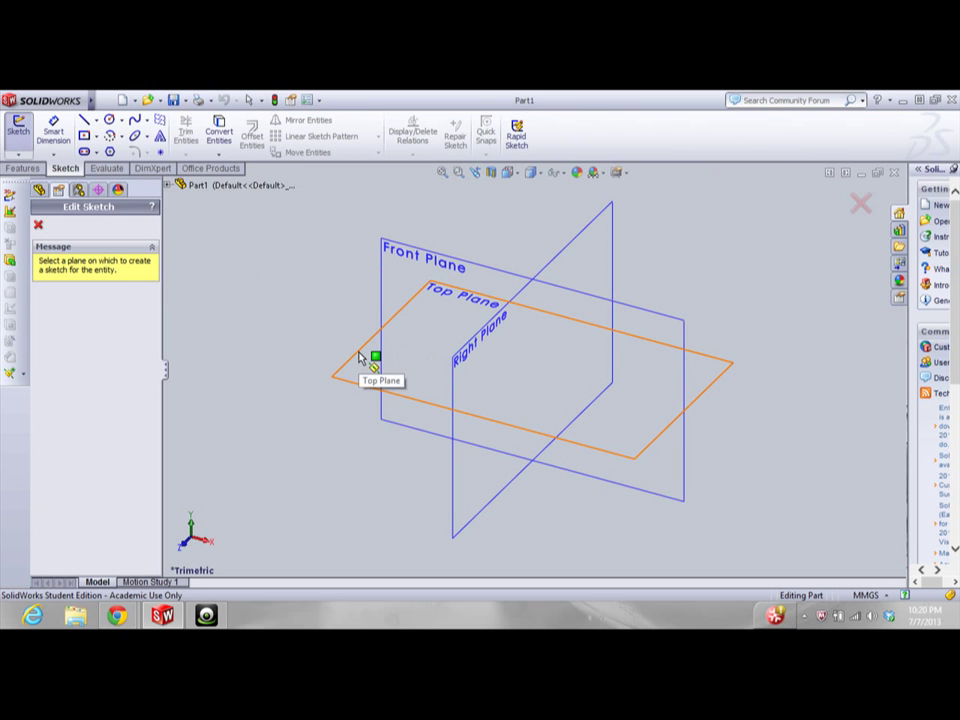
pyautogui.click(360, 357)
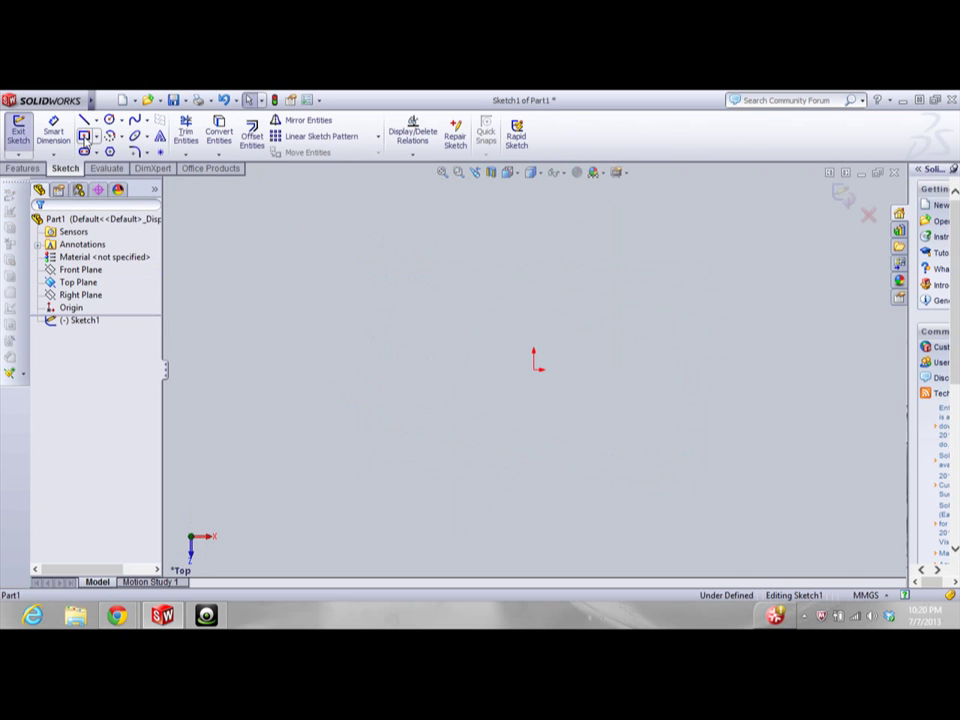
pyautogui.click(84, 137)
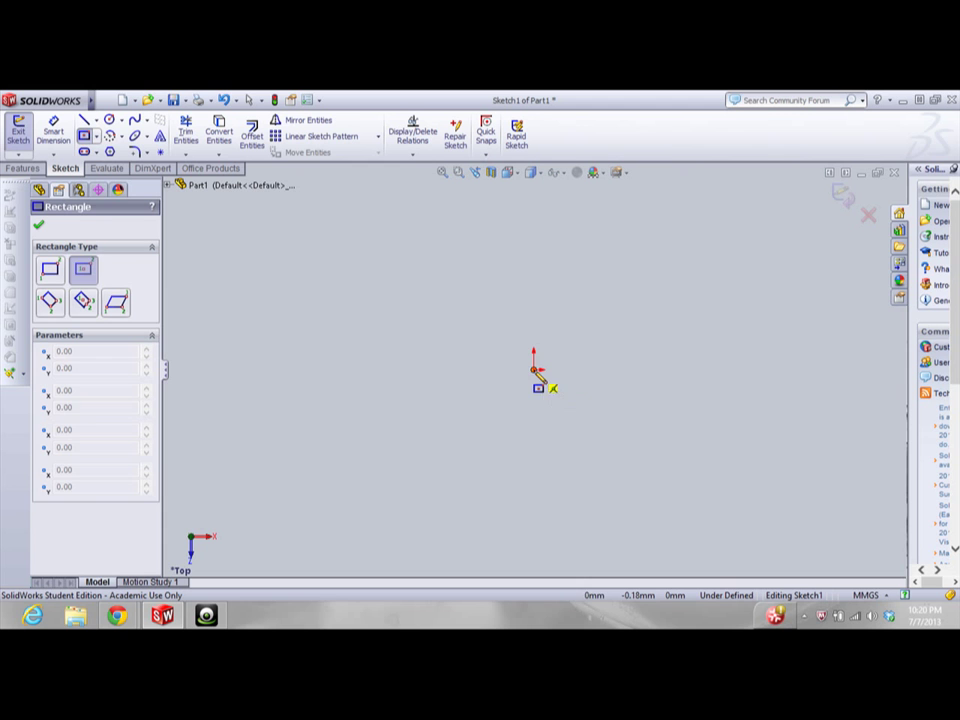
pyautogui.click(534, 370)
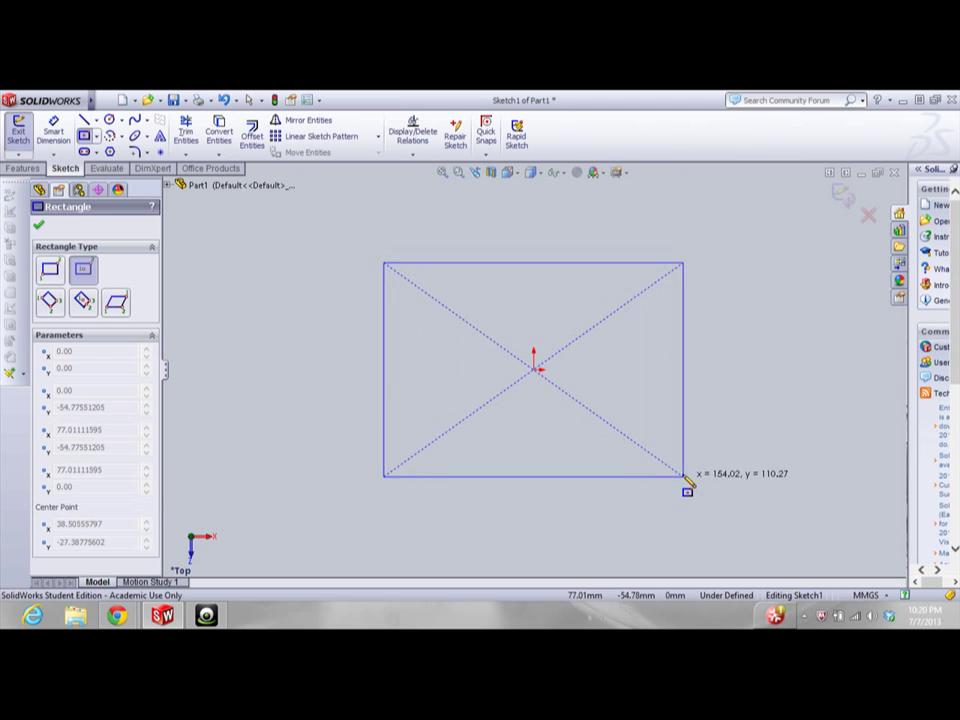
pyautogui.click(671, 477)
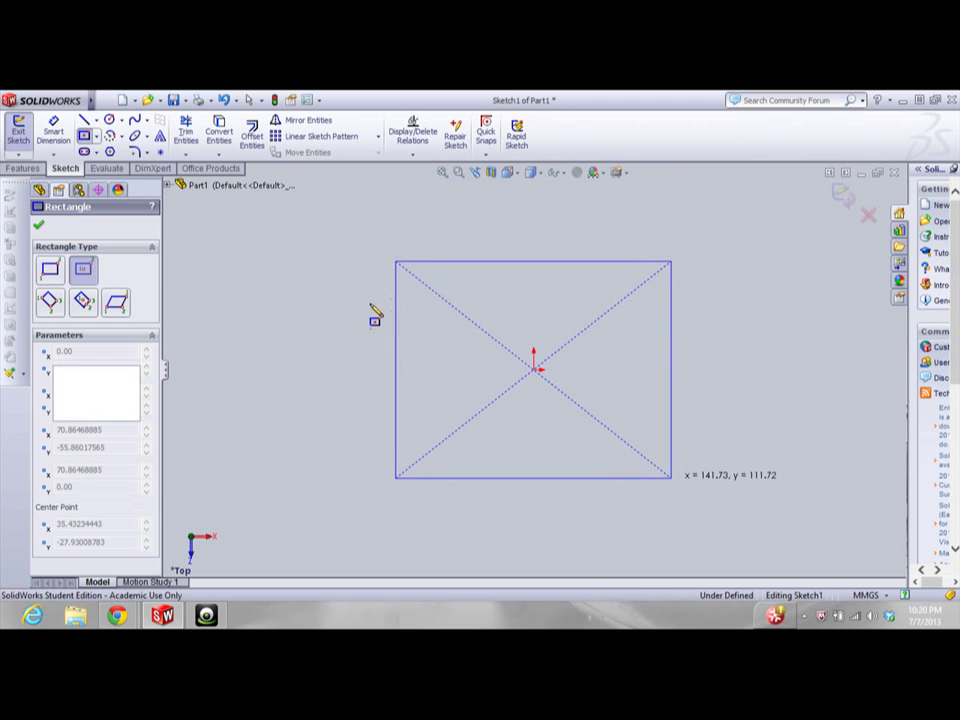
# Add a smart dimension to the rectangle's left vertical side
pyautogui.click(55, 130)
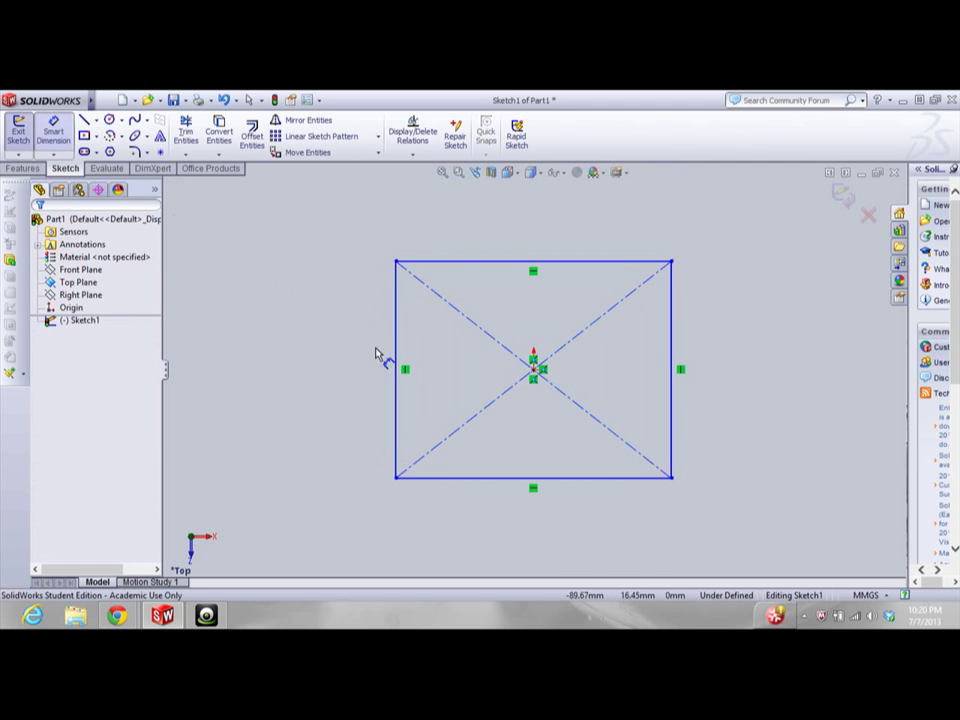
pyautogui.click(330, 368)
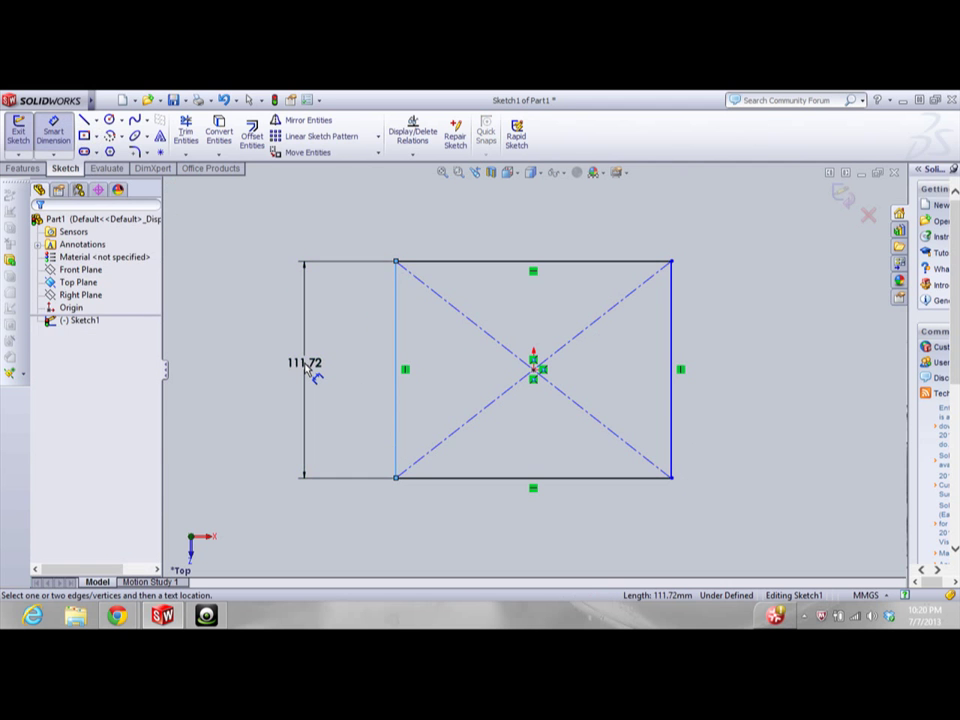
pyautogui.click(309, 368)
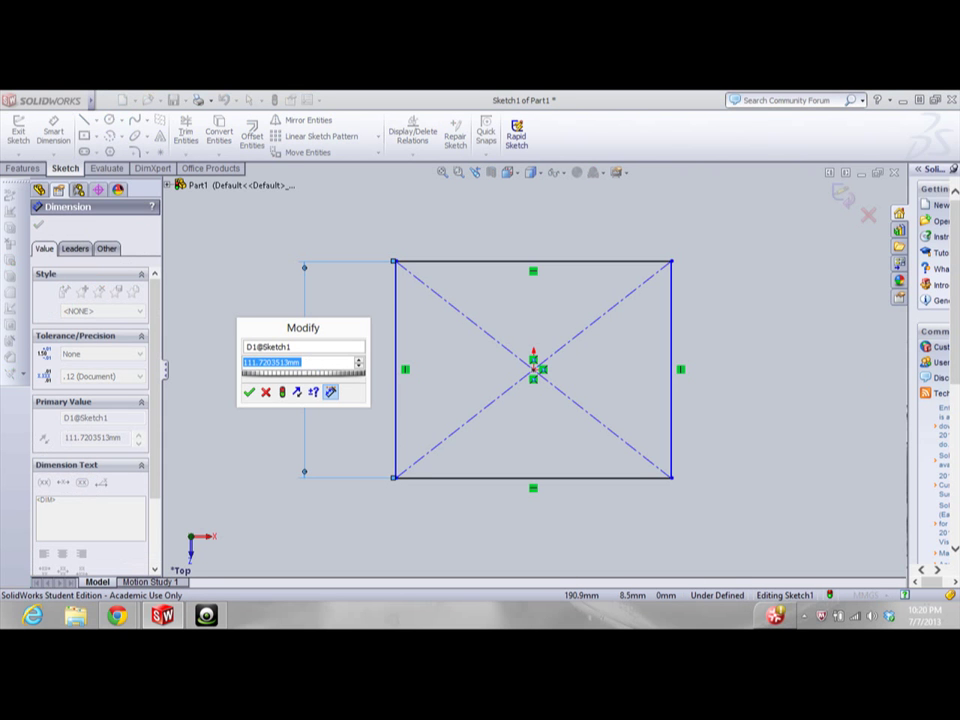
# Switch to the exam PDF in Chrome and look up parameter A in the Stage 1 parameter list
pyautogui.hotkey('alt', 'Tab')
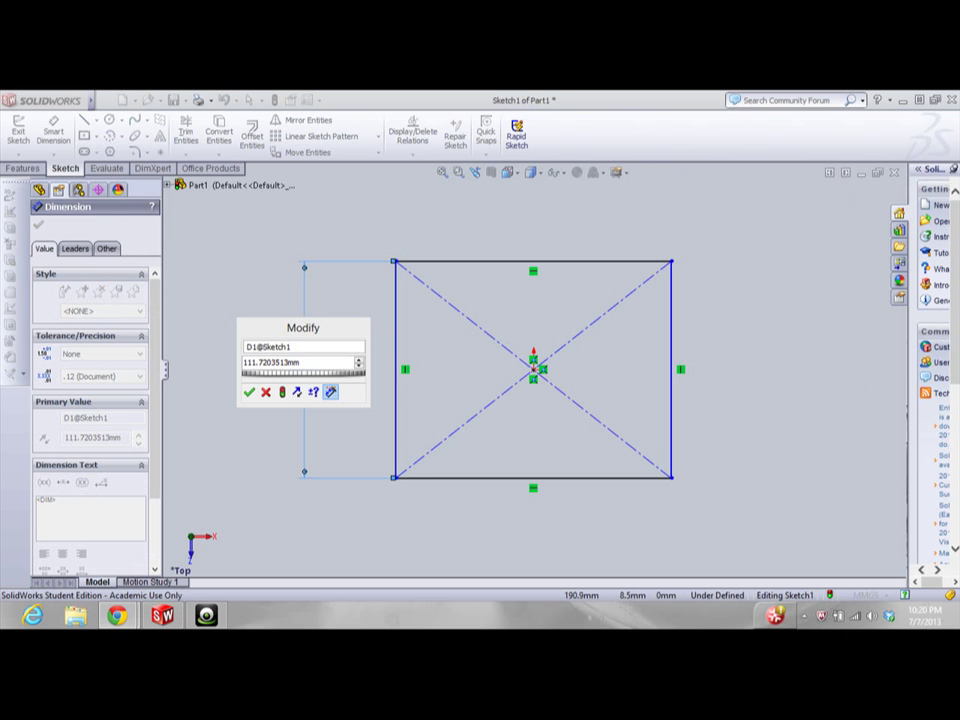
pyautogui.moveTo(958, 185); pyautogui.dragTo(474, 157)
pyautogui.doubleClick(474, 157)
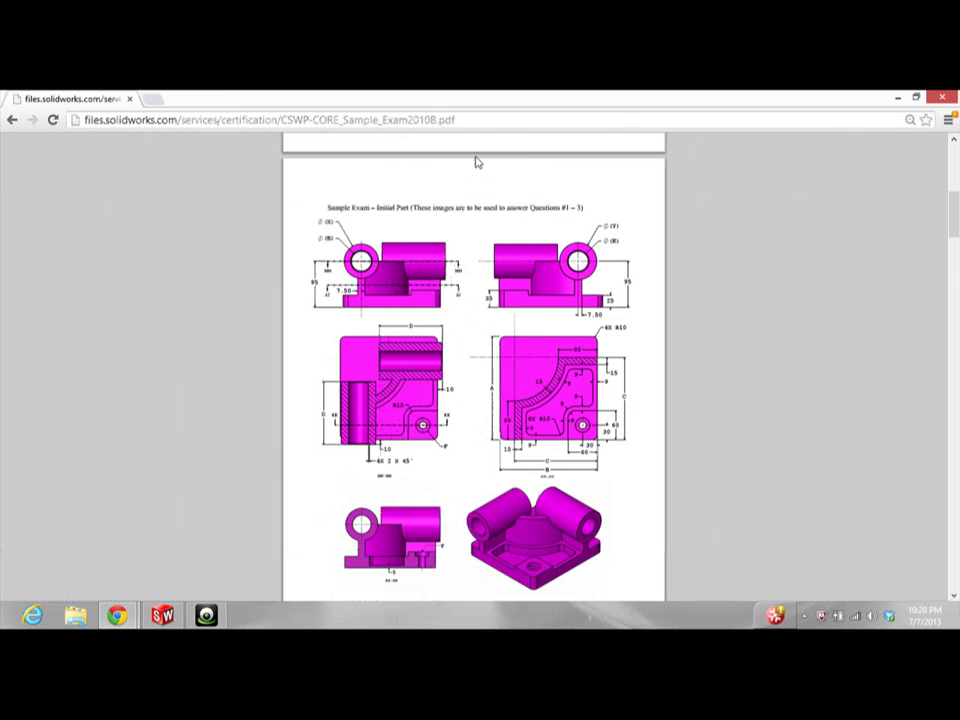
pyautogui.scroll(-5, 490, 395)
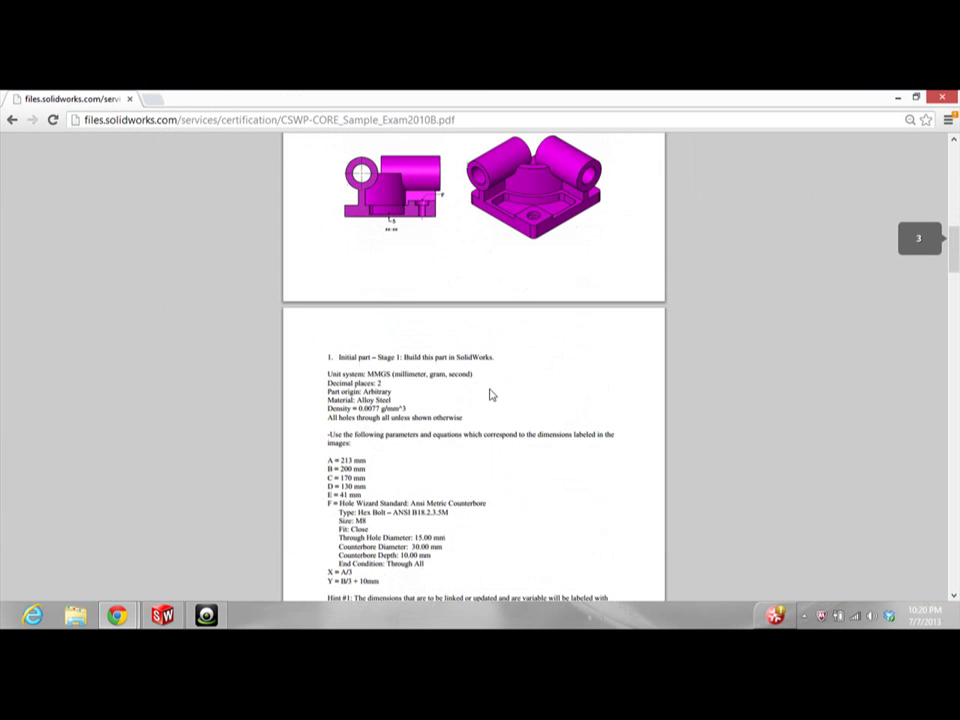
pyautogui.scroll(-1, 330, 385)
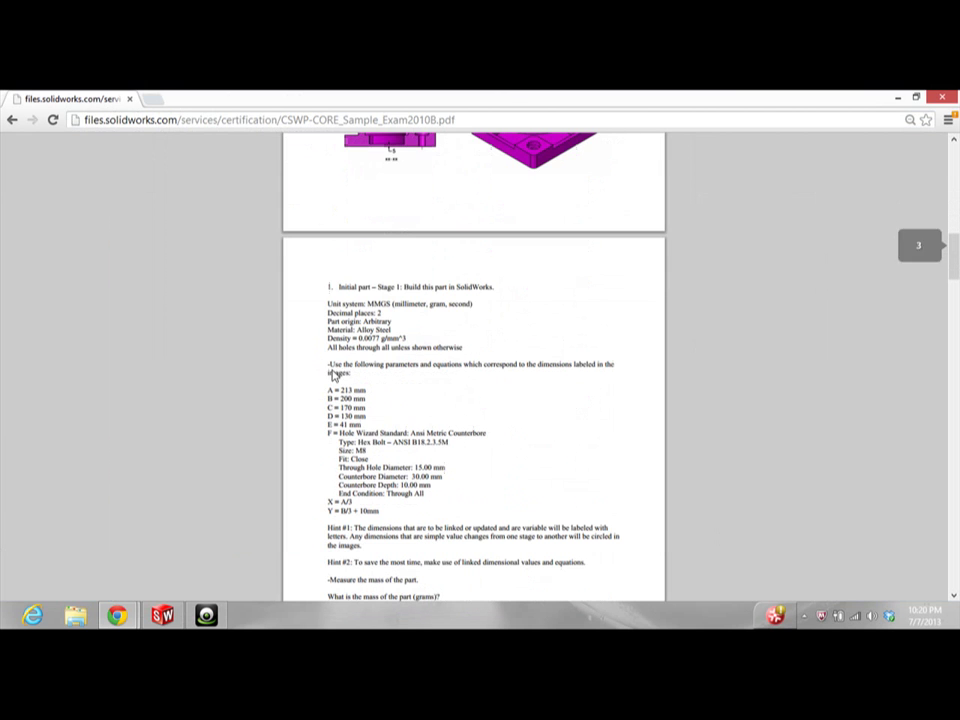
pyautogui.moveTo(340, 390); pyautogui.dragTo(357, 391)
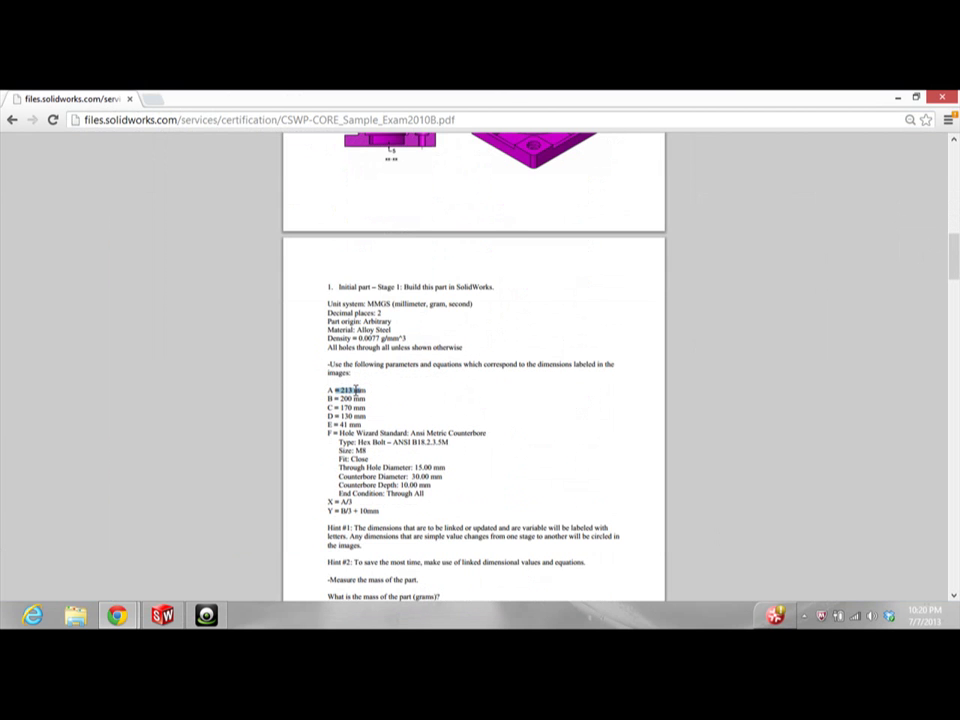
# Return to SolidWorks and set the rectangle's vertical dimension to 213 mm
pyautogui.click(897, 97)
pyautogui.doubleClick(288, 362)
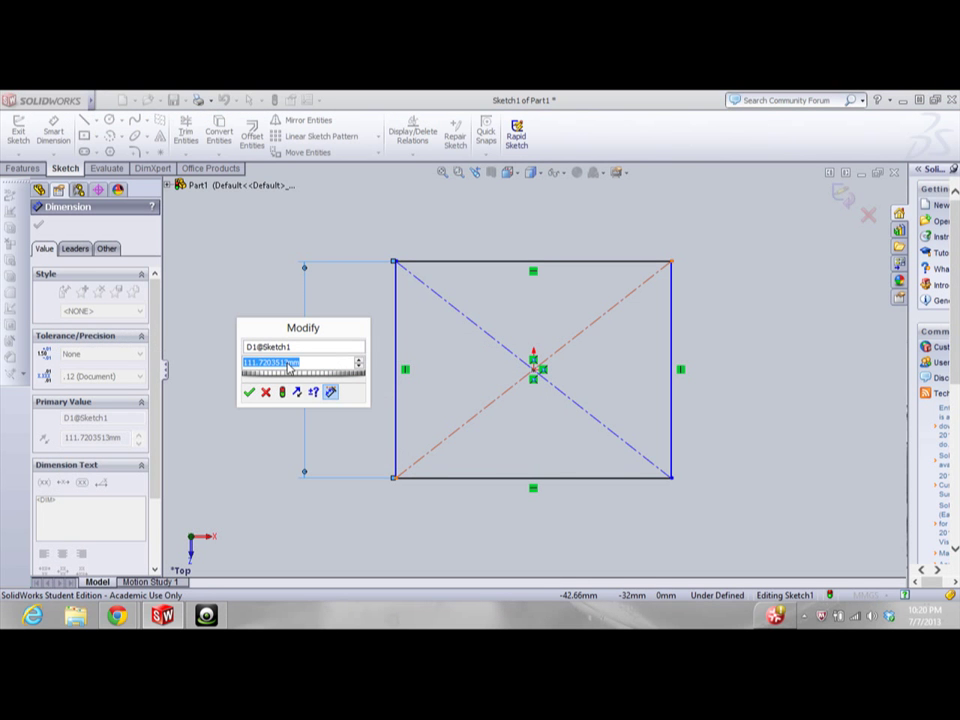
pyautogui.write('213')
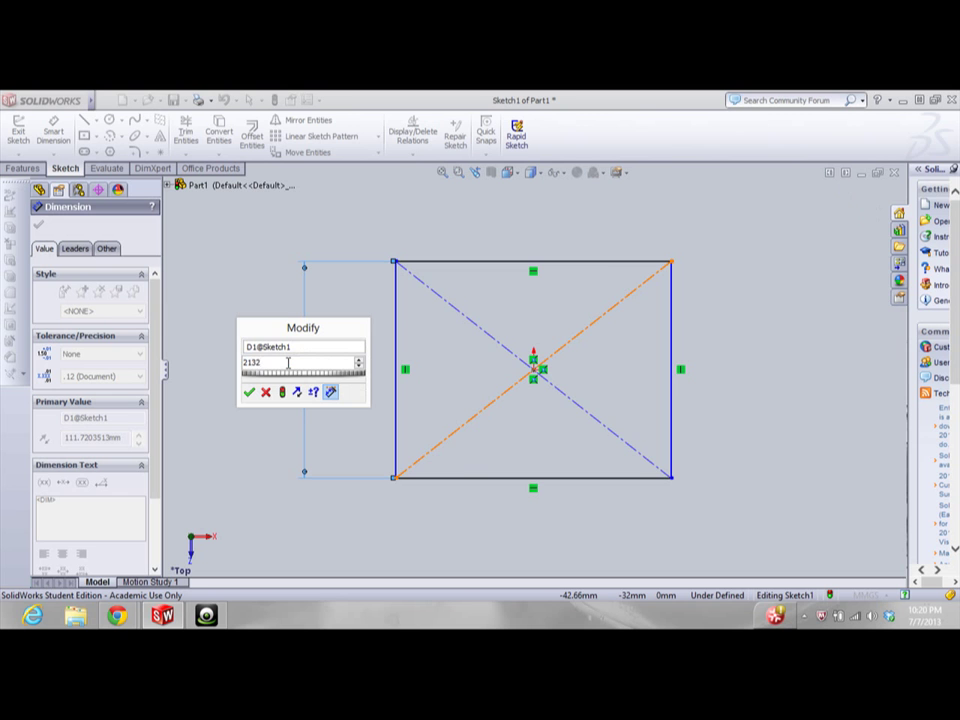
pyautogui.press('Return')
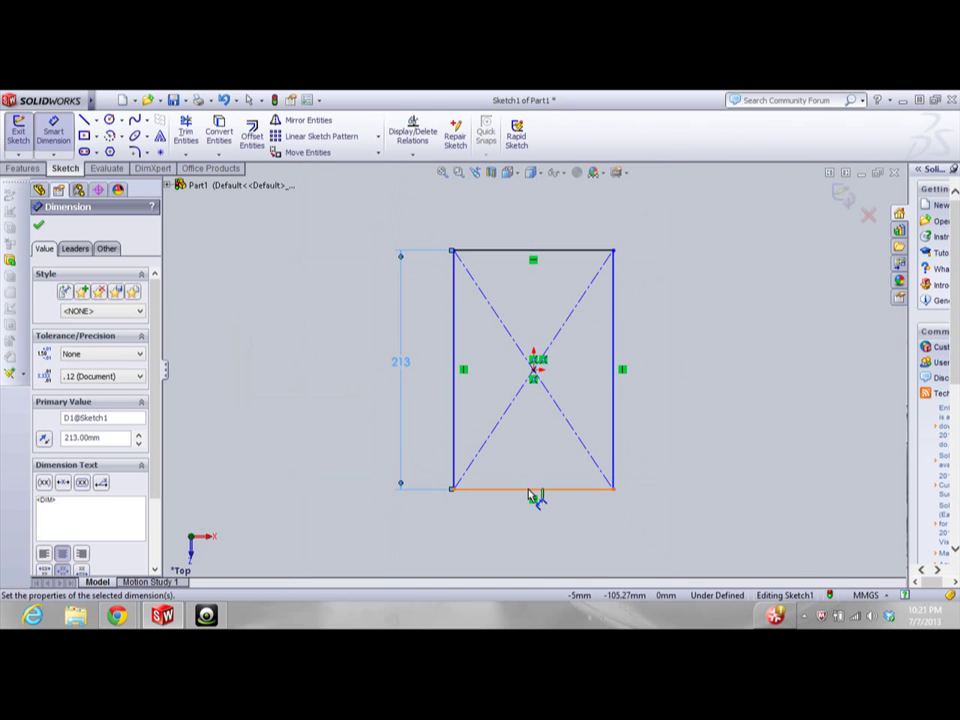
# Dimension the rectangle's bottom side to 200 mm and exit the sketch
pyautogui.click(531, 488)
pyautogui.click(521, 552)
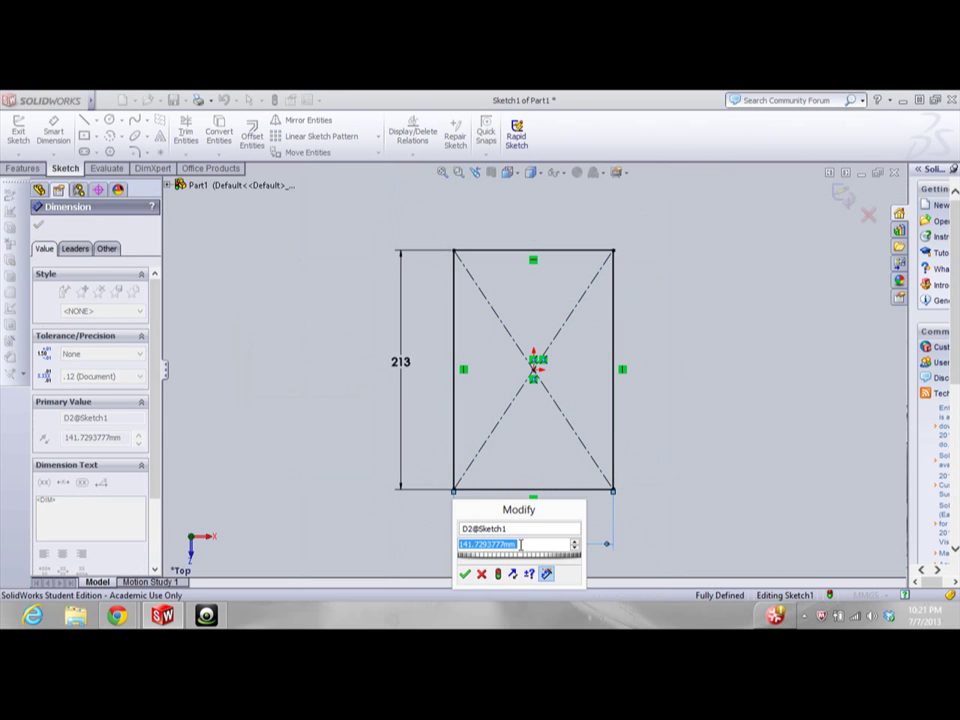
pyautogui.write('200')
pyautogui.press('Return')
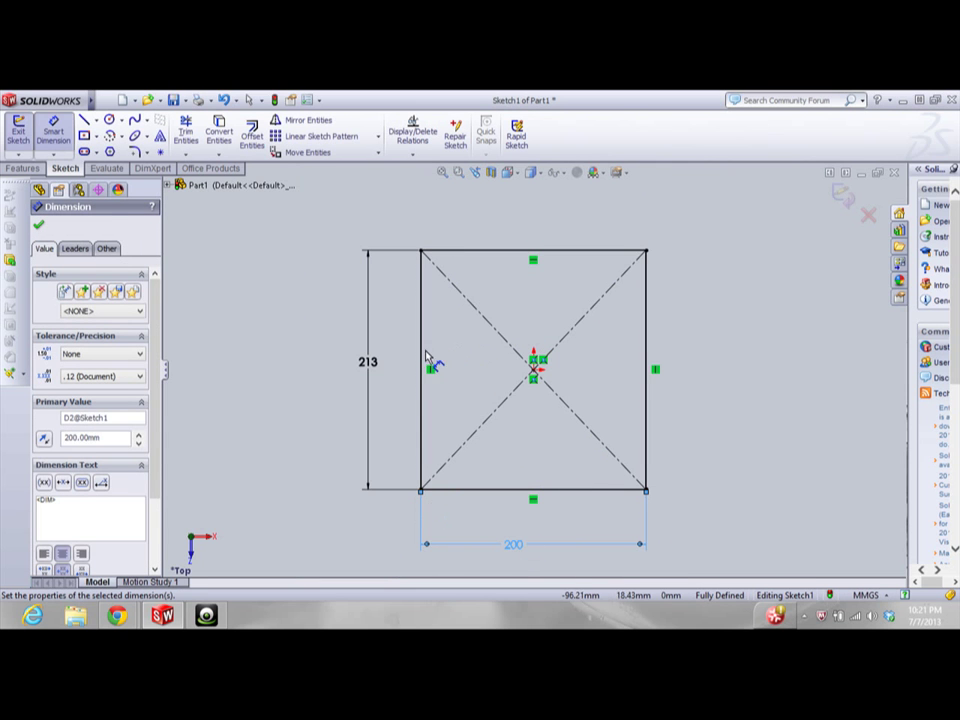
pyautogui.click(39, 224)
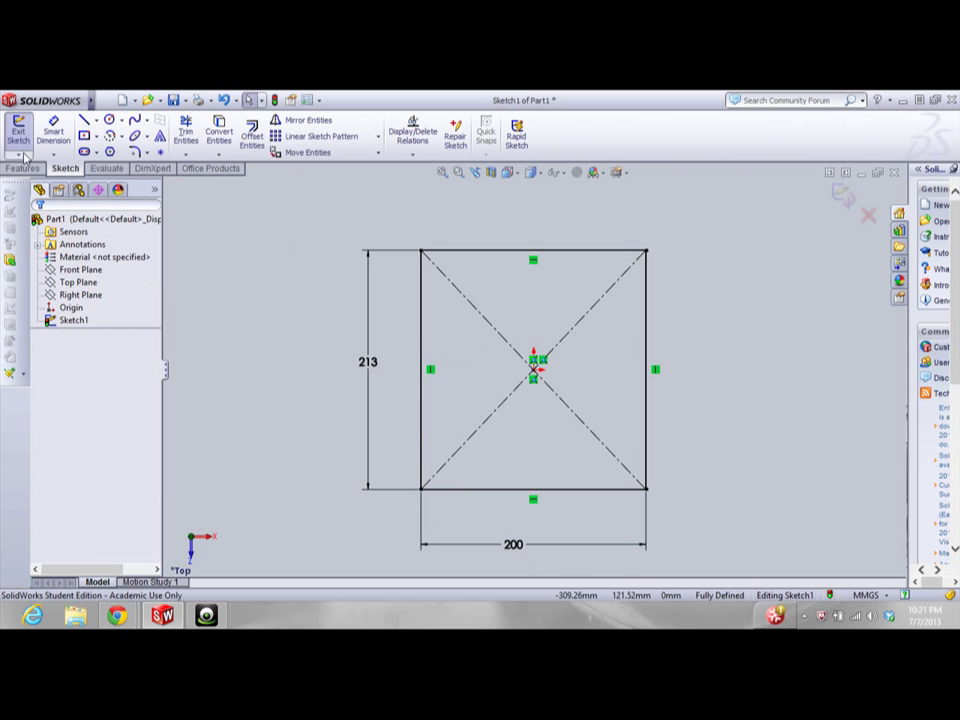
pyautogui.click(190, 100)
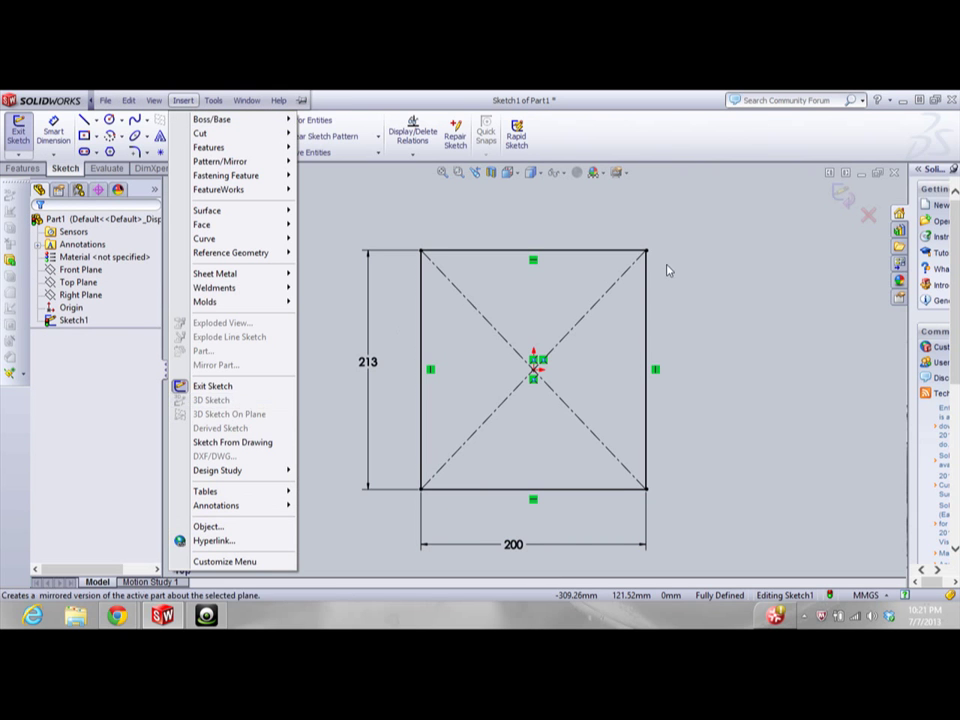
pyautogui.click(840, 197)
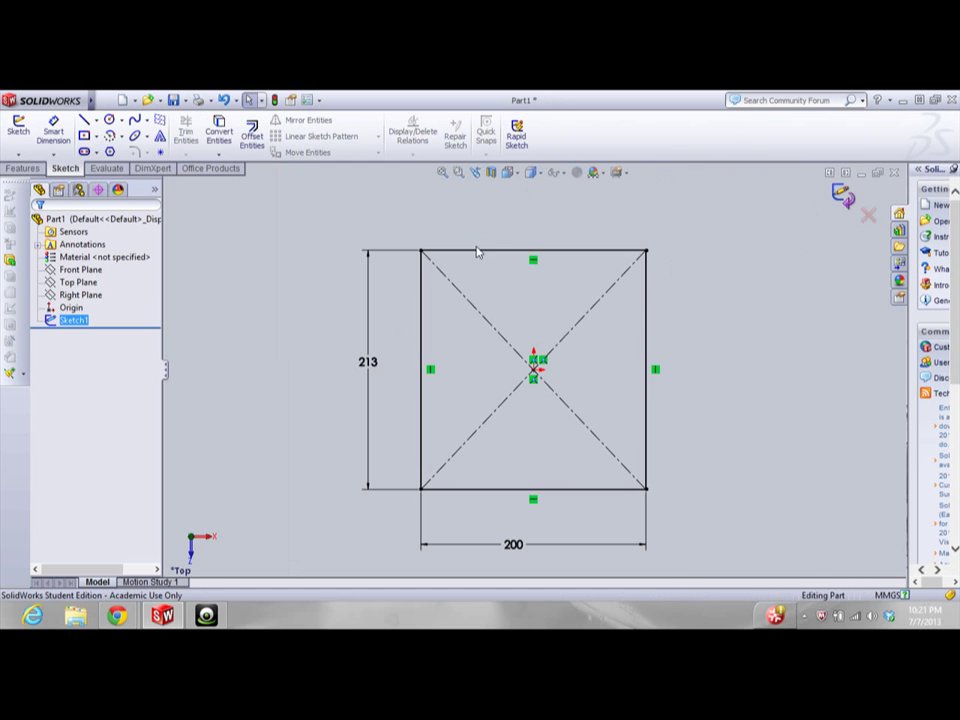
# Open the part's equations and add a global variable A with the value 213
pyautogui.moveTo(60, 95)
pyautogui.click(183, 100)
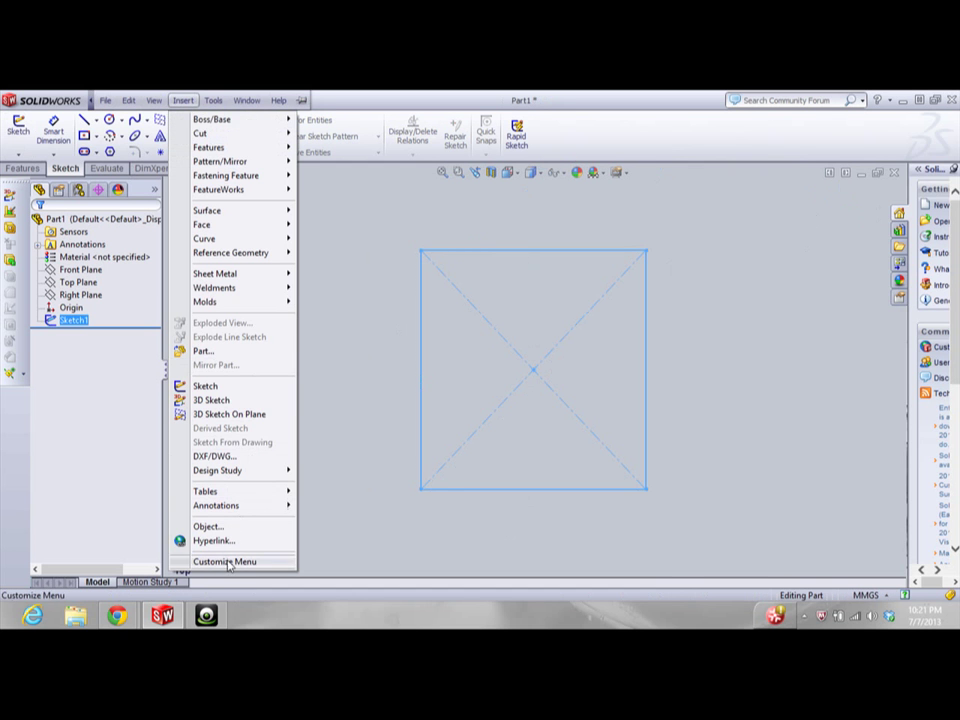
pyautogui.click(213, 101)
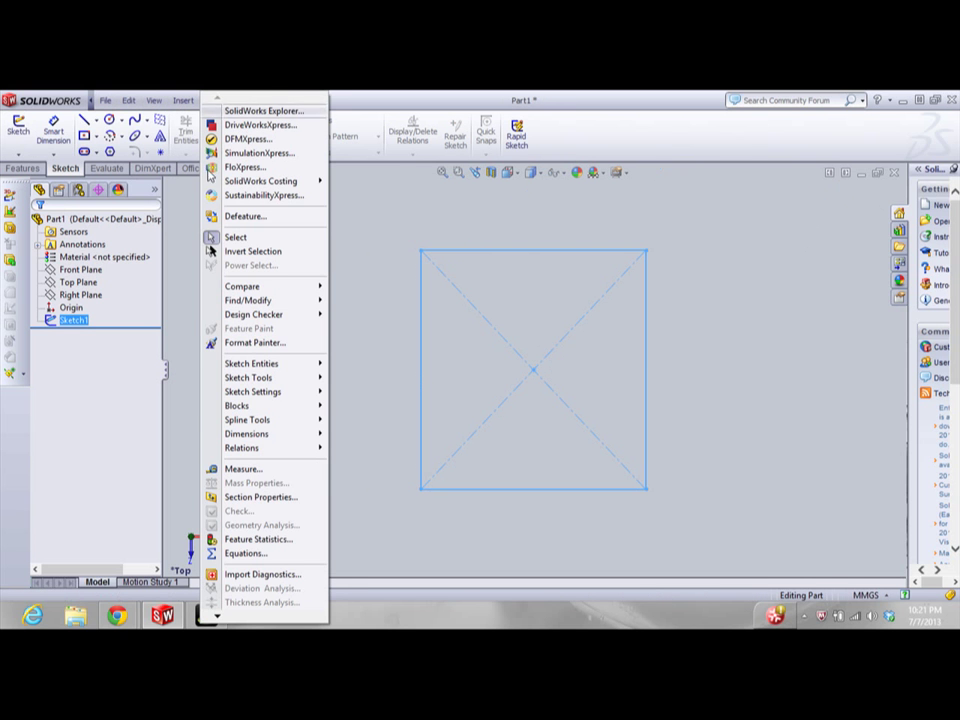
pyautogui.click(240, 560)
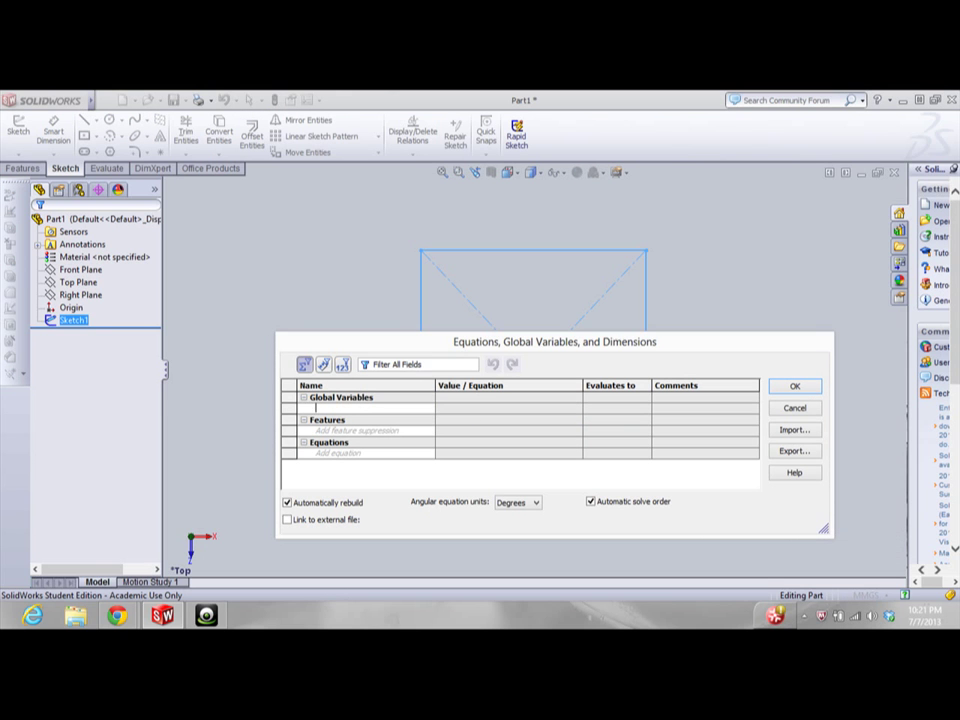
pyautogui.press('Tab')
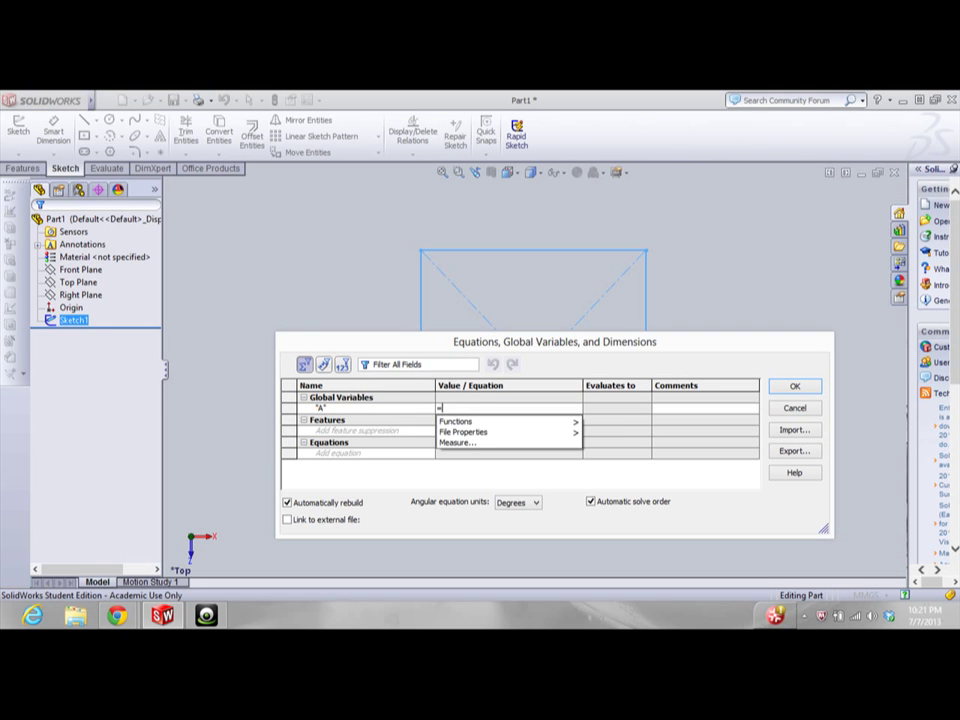
pyautogui.write('213')
pyautogui.press('Return')
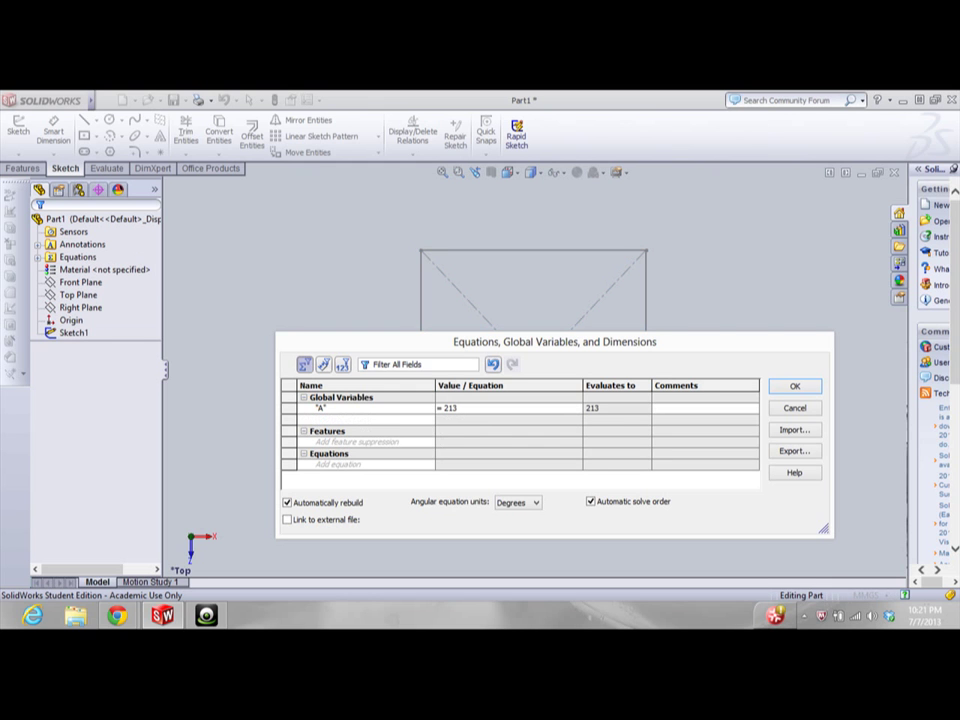
# Add a global variable B with the value 200
pyautogui.write('B')
pyautogui.press('Tab')
pyautogui.write('200')
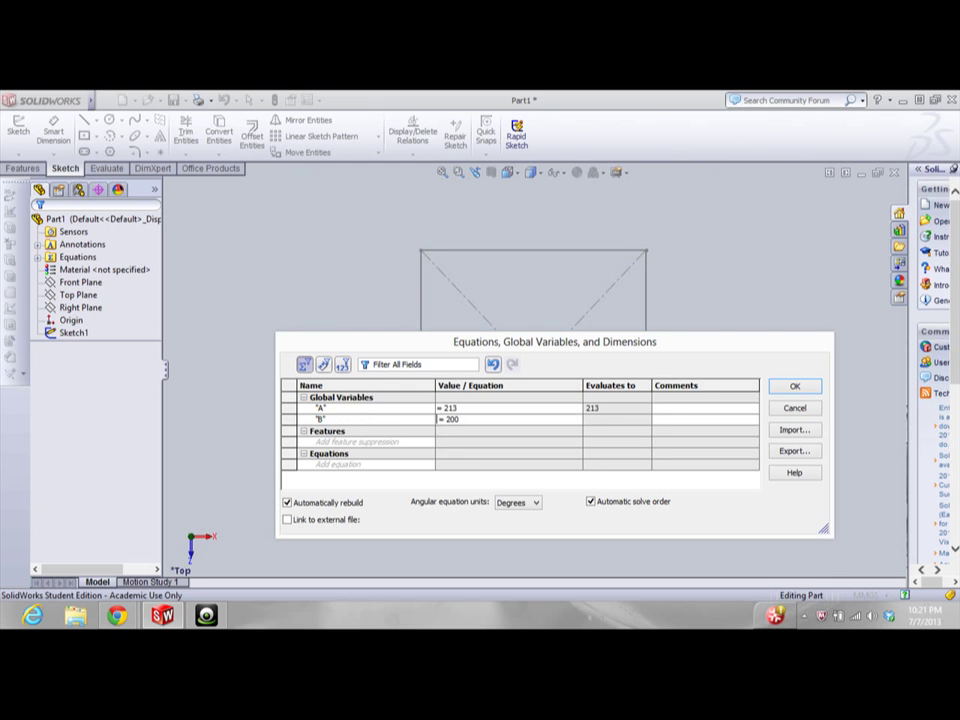
pyautogui.press('Return')
# Add a global variable C with the value 170, checking the value in the exam PDF in Chrome
pyautogui.write('C')
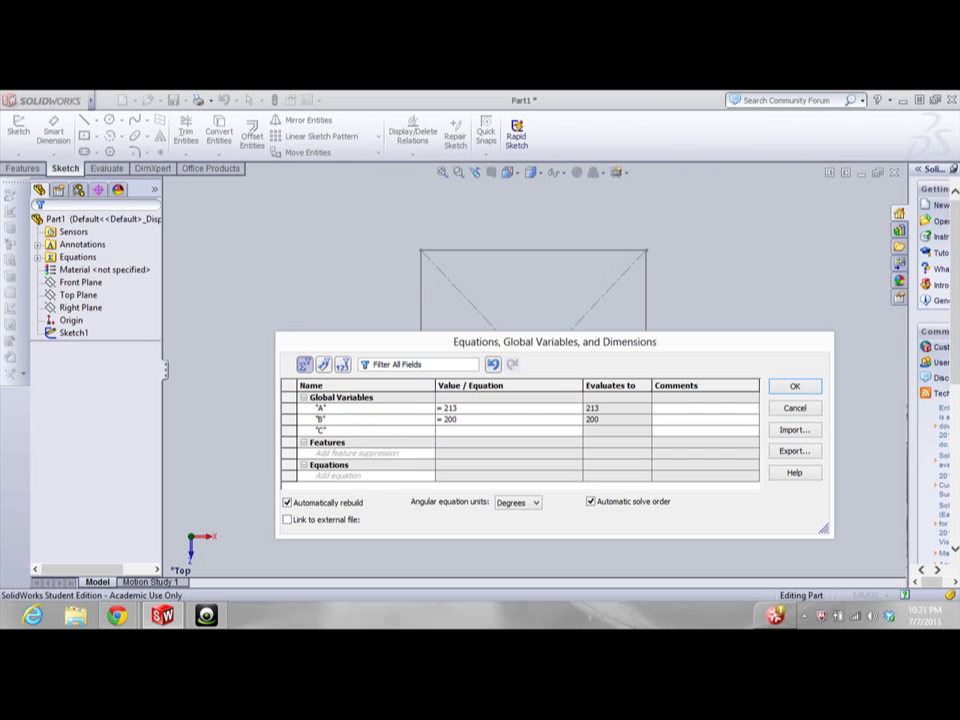
pyautogui.press('Tab')
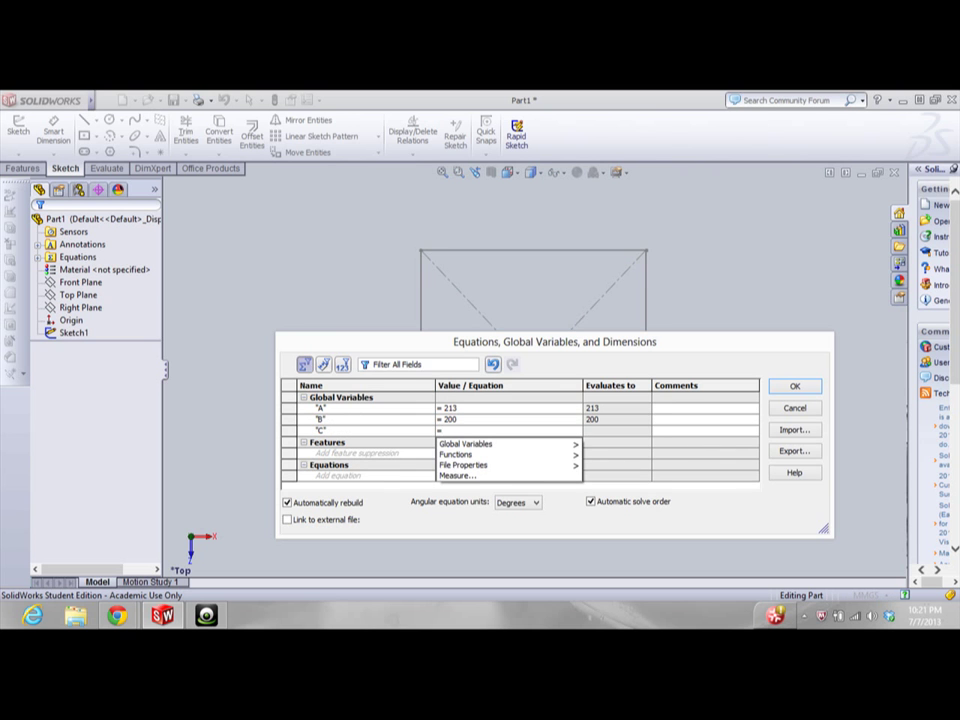
pyautogui.press('Escape')
pyautogui.hotkey('alt', 'Tab')
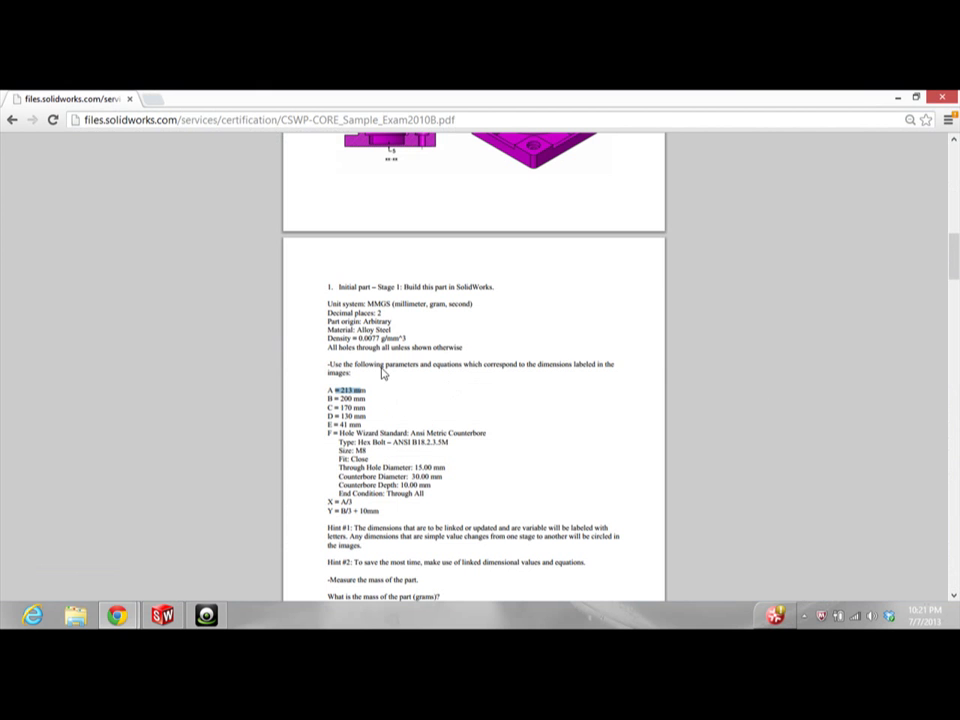
pyautogui.hotkey('alt', 'Tab')
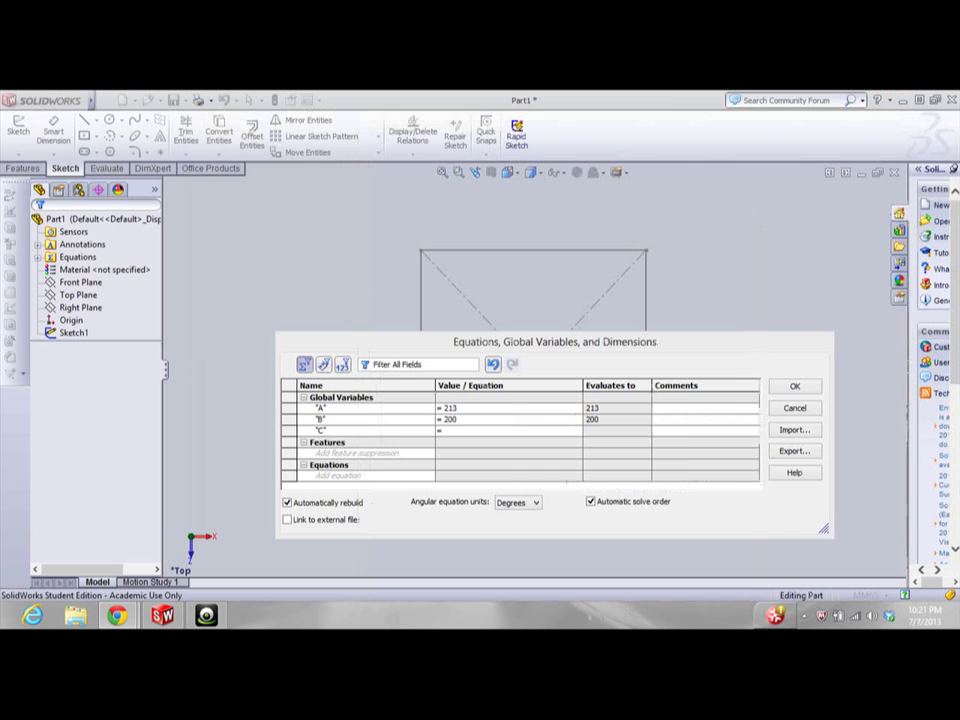
pyautogui.click(467, 430)
pyautogui.write('170')
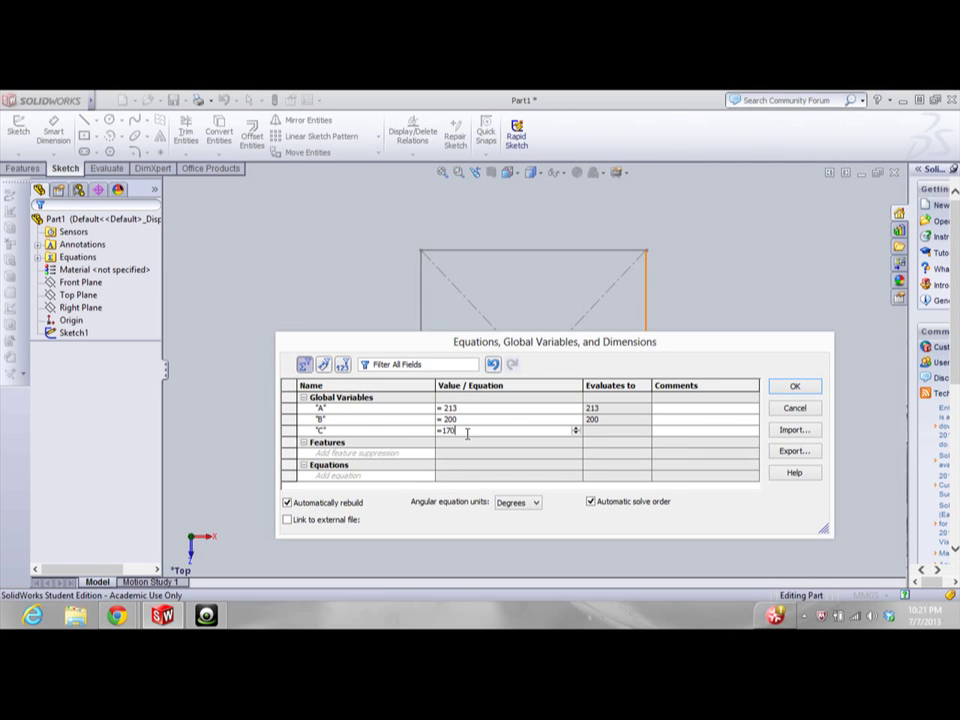
pyautogui.press('Return')
# Add a global variable D with the value 130
pyautogui.write('D')
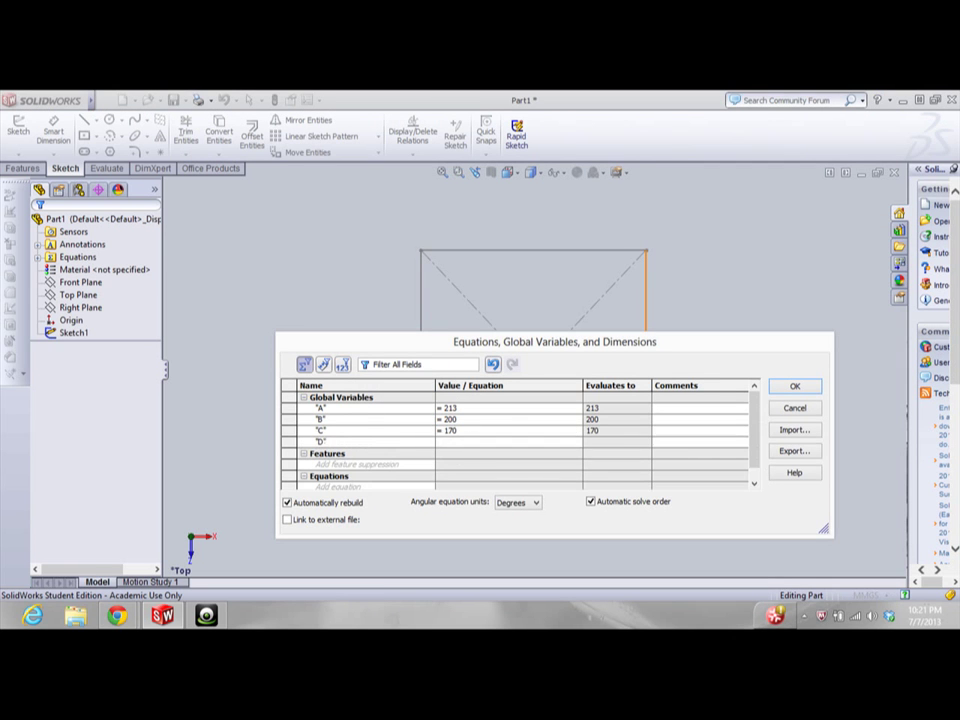
pyautogui.press('Tab')
pyautogui.write('130')
pyautogui.press('Tab')
pyautogui.press('Tab')
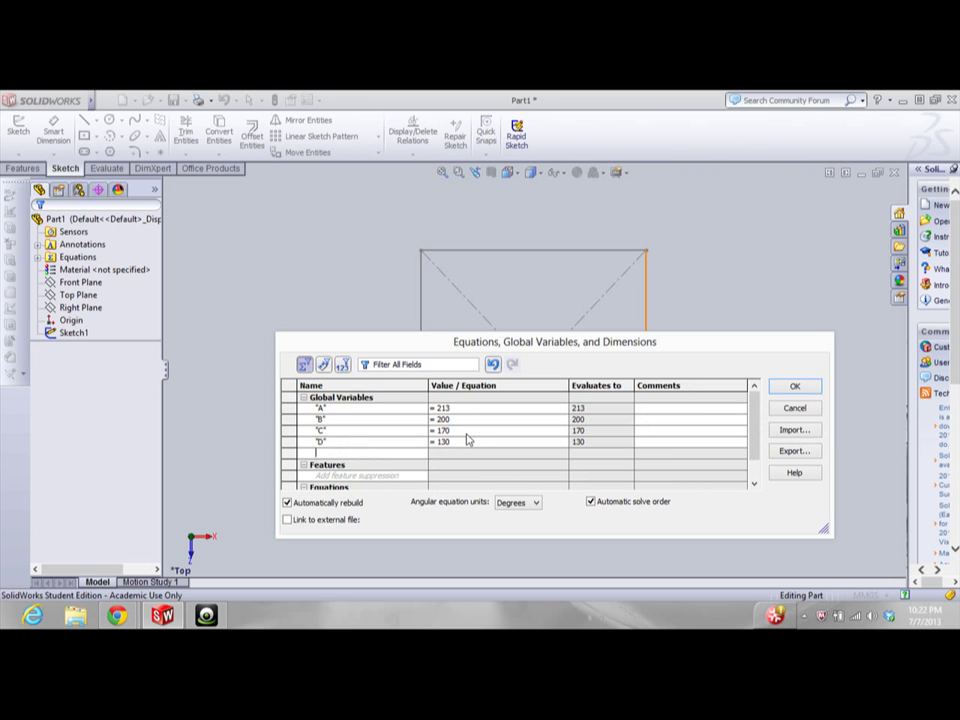
# Add a global variable E with the value 41
pyautogui.write('E')
pyautogui.press('Tab')
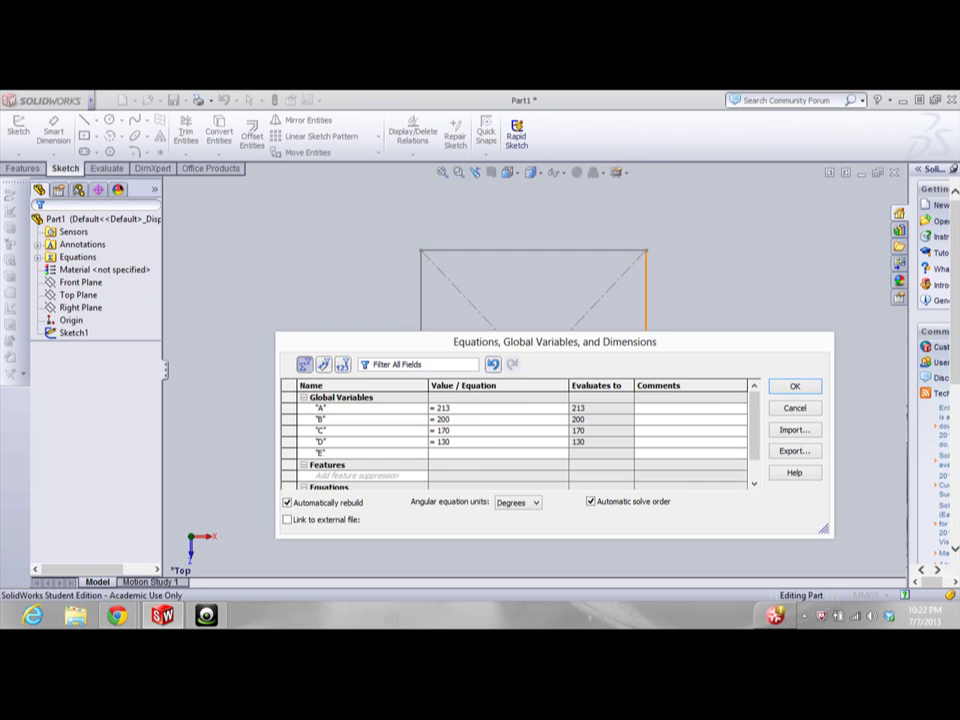
pyautogui.write('= 41')
pyautogui.press('Tab')
pyautogui.press('Tab')
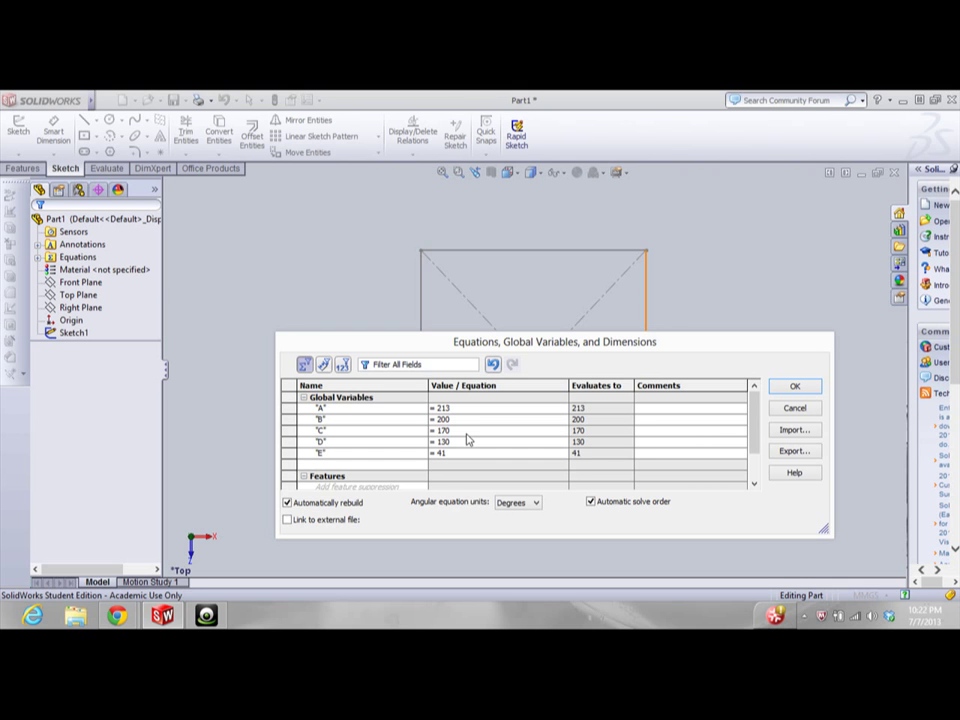
# Add a global variable X defined by the equation "A" / 3
pyautogui.write('X')
pyautogui.press('Tab')
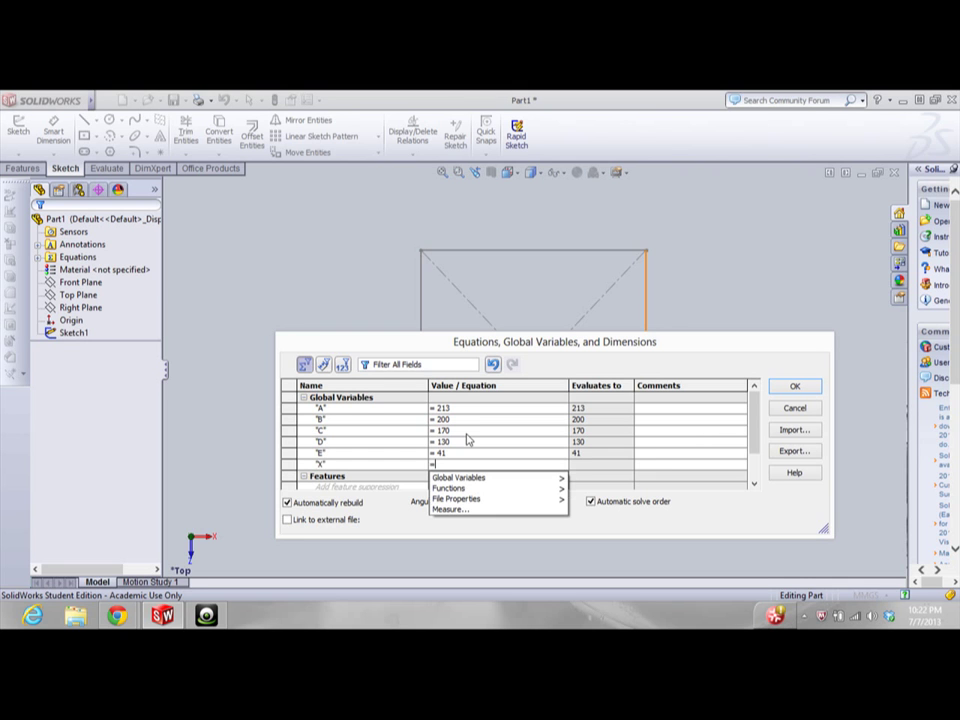
pyautogui.write('"A" / 3')
pyautogui.press('Return')
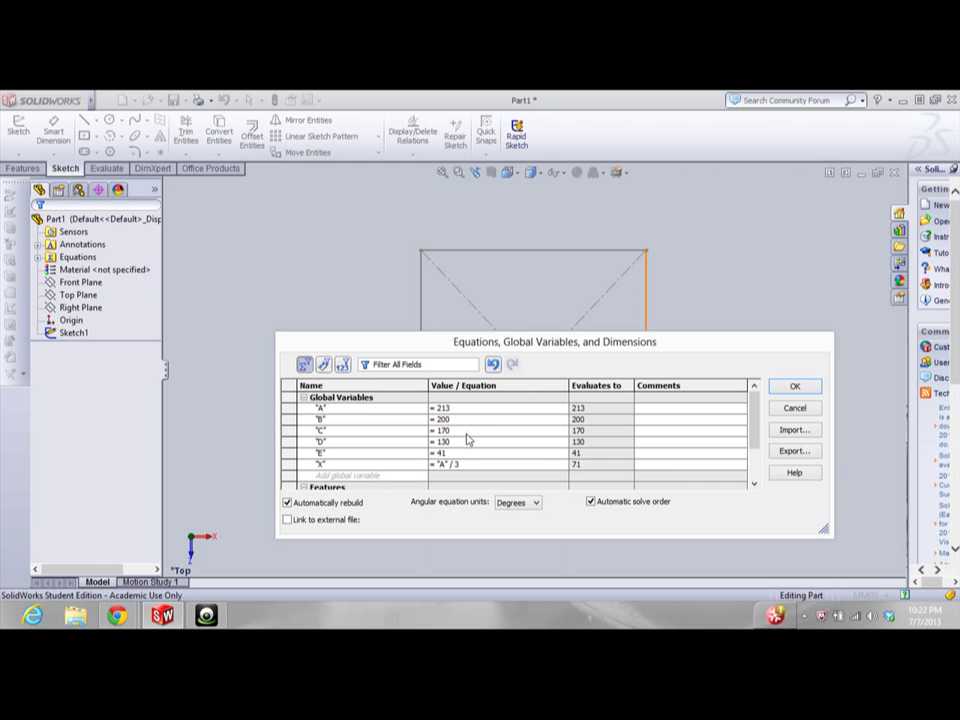
# Add a global variable Y defined as B/3+10 and accept the equations
pyautogui.write('Y')
pyautogui.write('=')
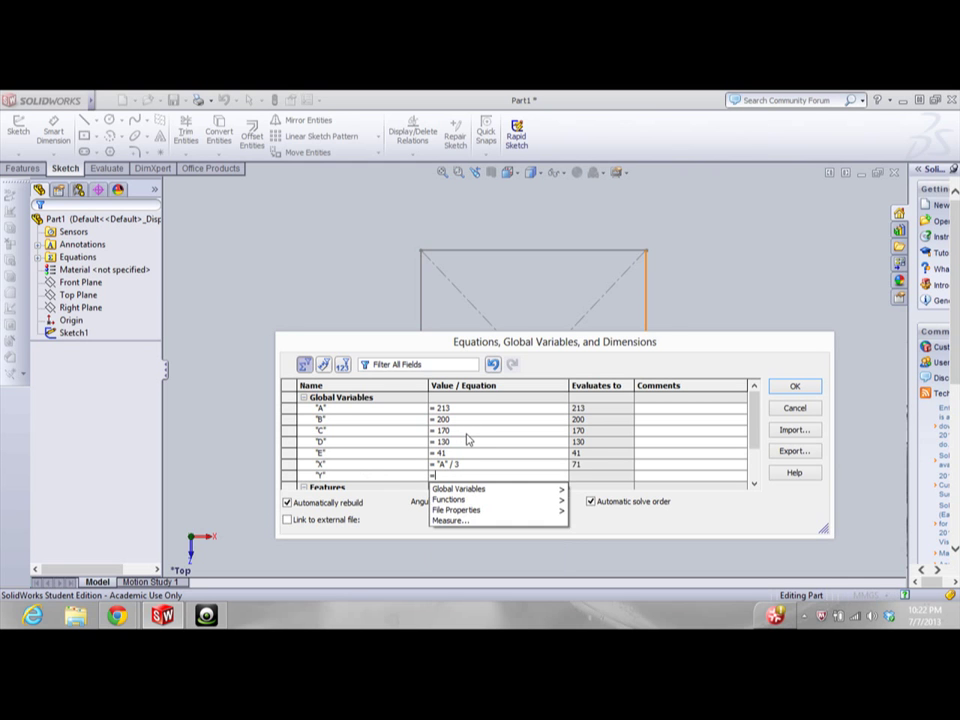
pyautogui.write('B/3+10')
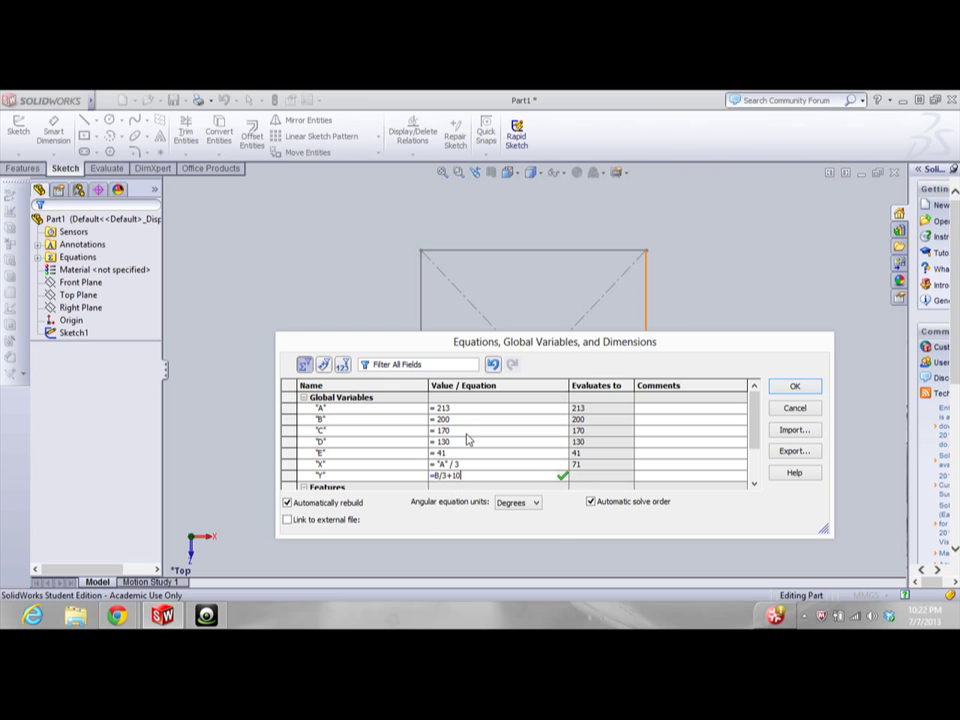
pyautogui.press('Return')
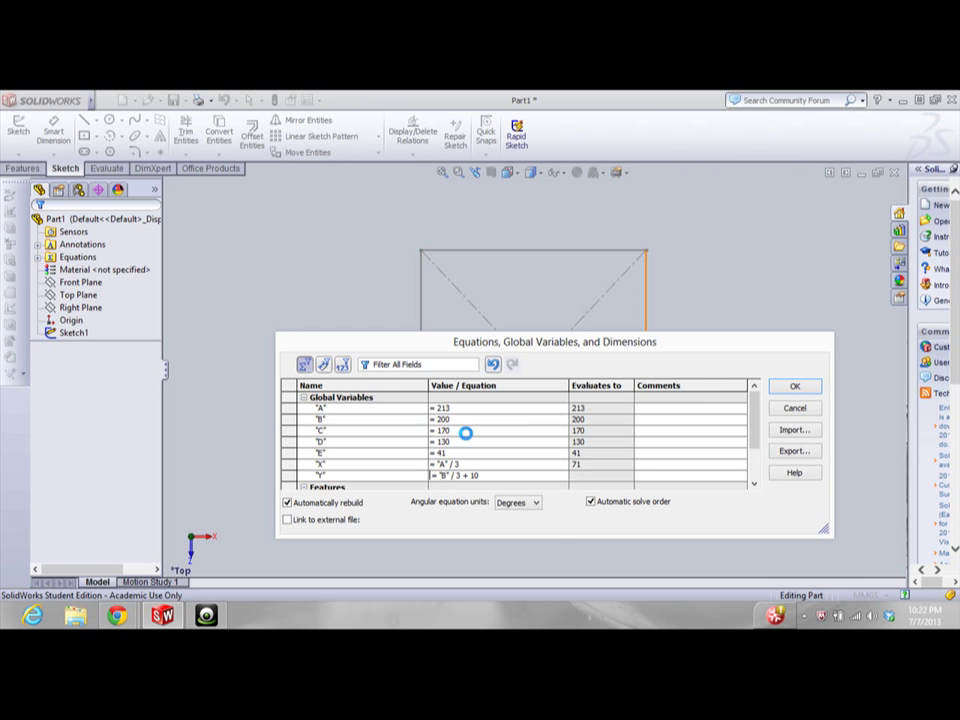
pyautogui.click(795, 387)
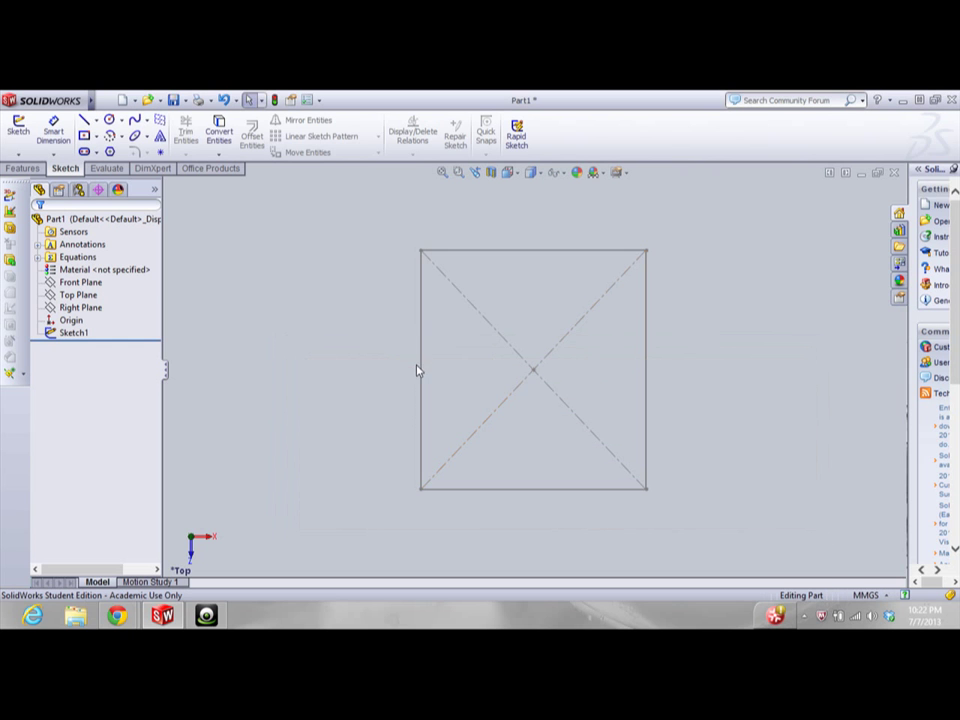
# Reopen the rectangle sketch and link its vertical dimension to the global variable A
pyautogui.doubleClick(420, 370)
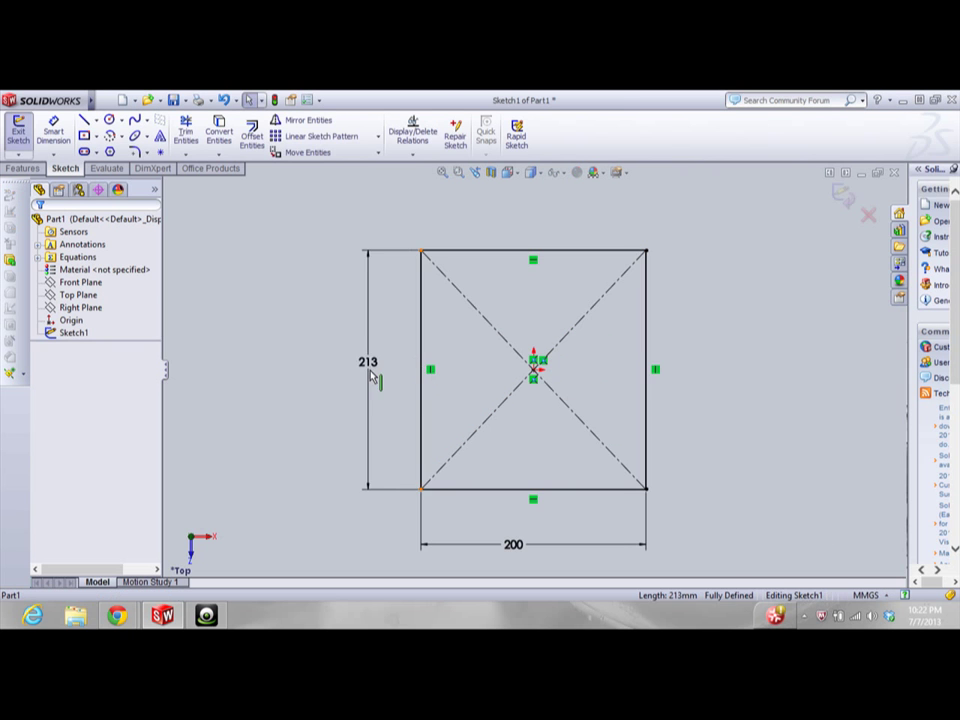
pyautogui.doubleClick(367, 361)
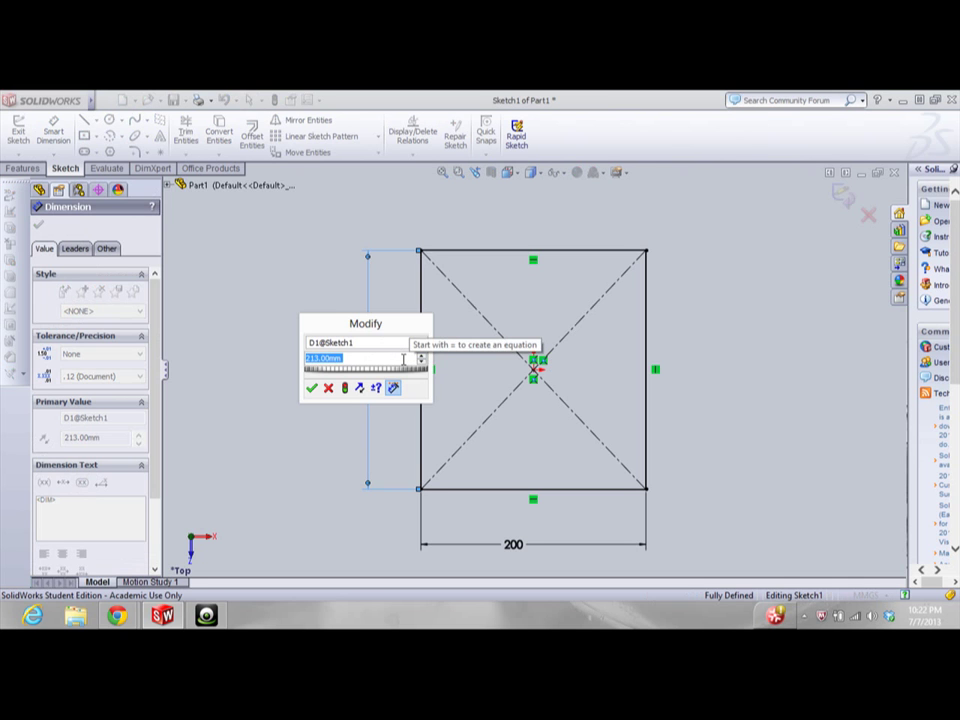
pyautogui.write('=')
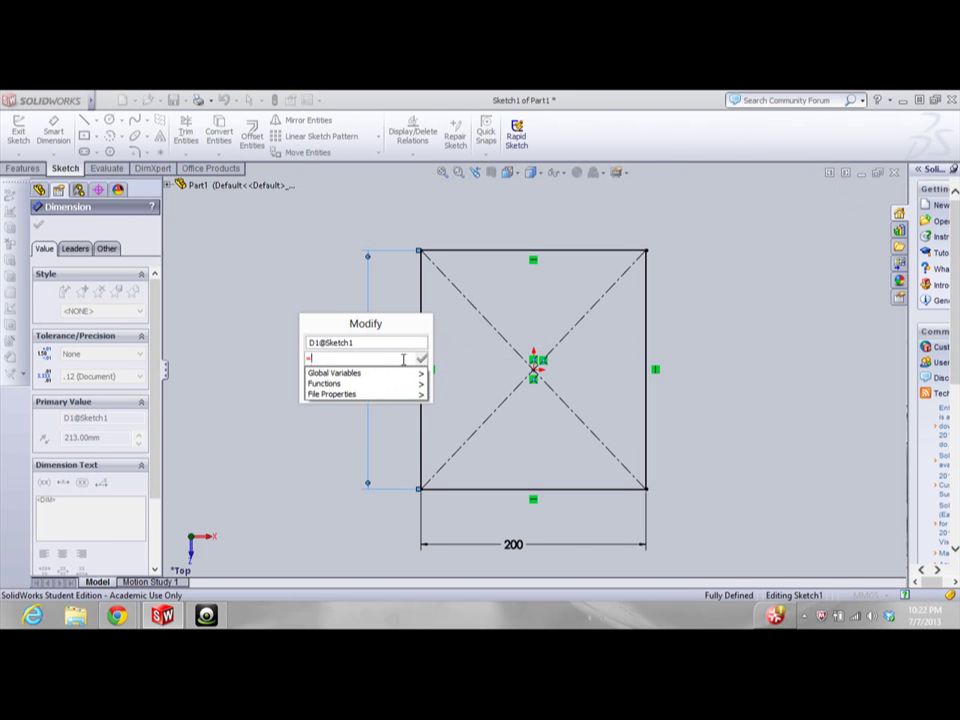
pyautogui.write('A')
pyautogui.press('Return')
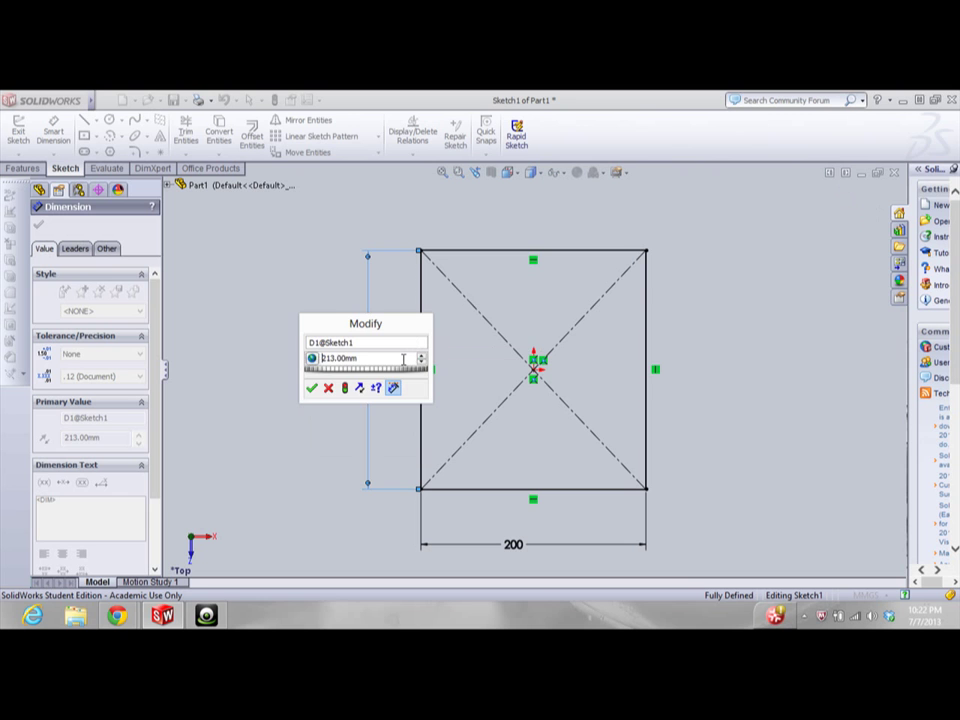
pyautogui.click(311, 388)
# Link the rectangle's horizontal dimension to the global variable B
pyautogui.doubleClick(512, 546)
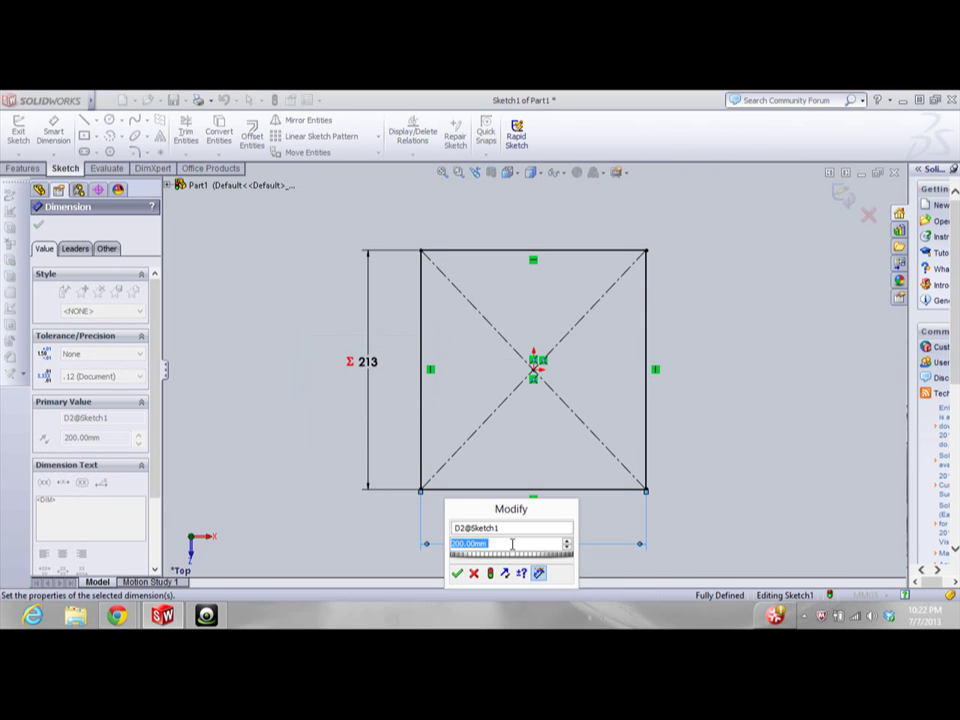
pyautogui.write('=A')
pyautogui.press('Return')
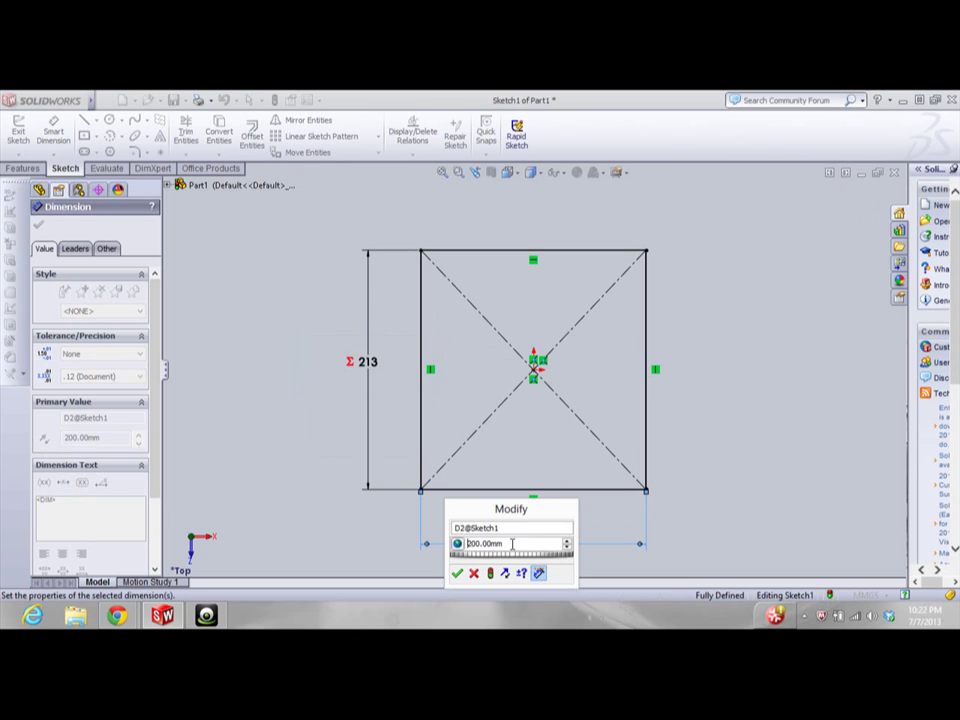
pyautogui.press('Return')
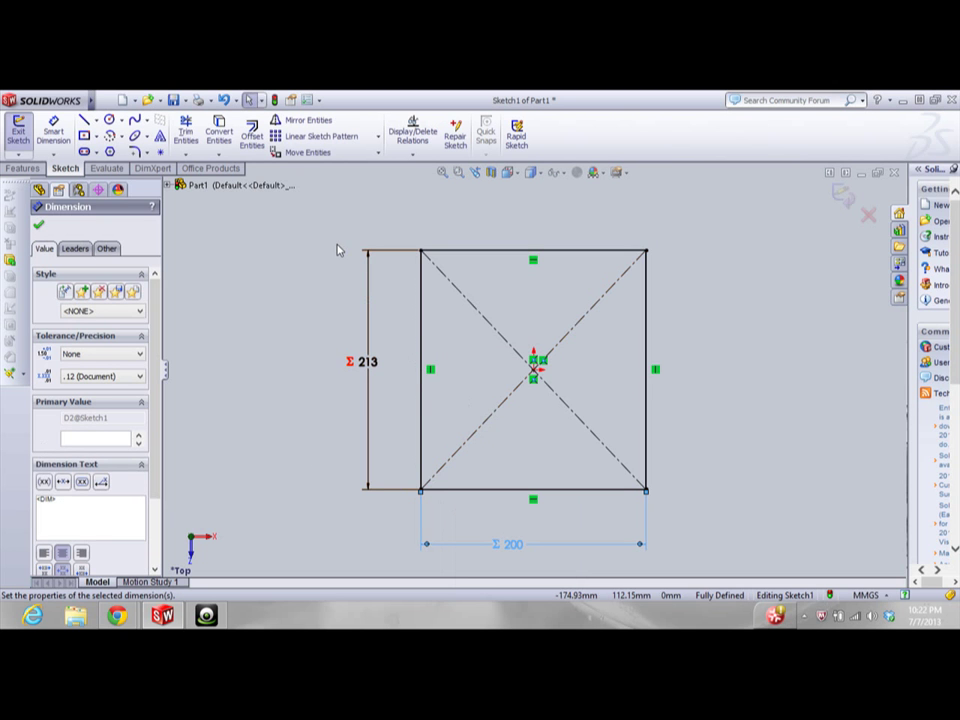
pyautogui.click(39, 226)
# Extrude the rectangle as a blind boss 25 mm thick, checking the thickness in the exam drawing in Chrome
pyautogui.click(22, 168)
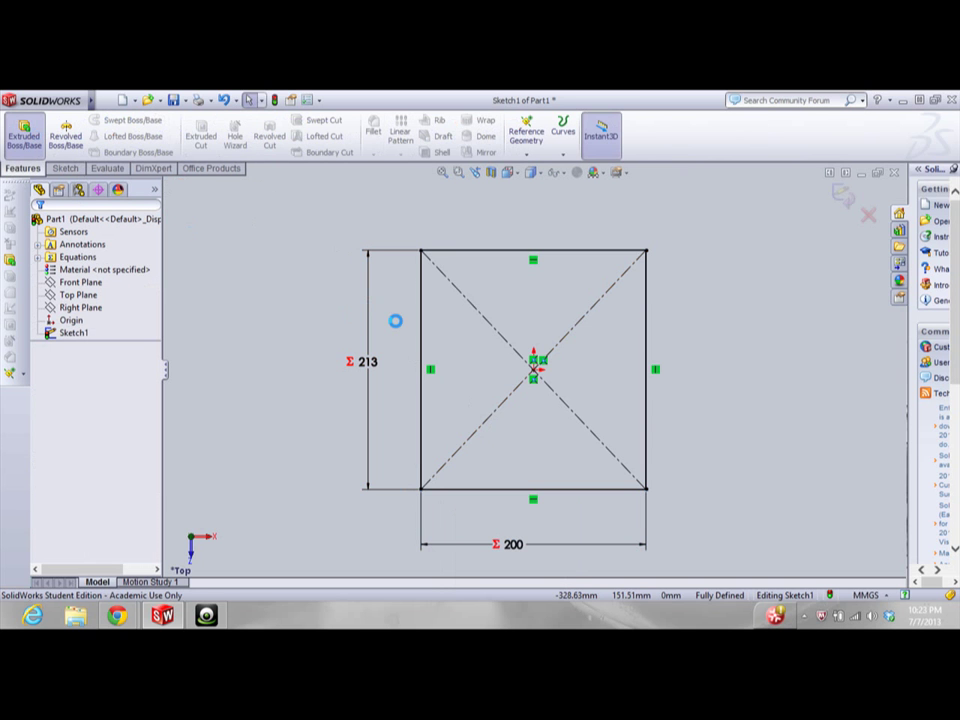
pyautogui.click(24, 135)
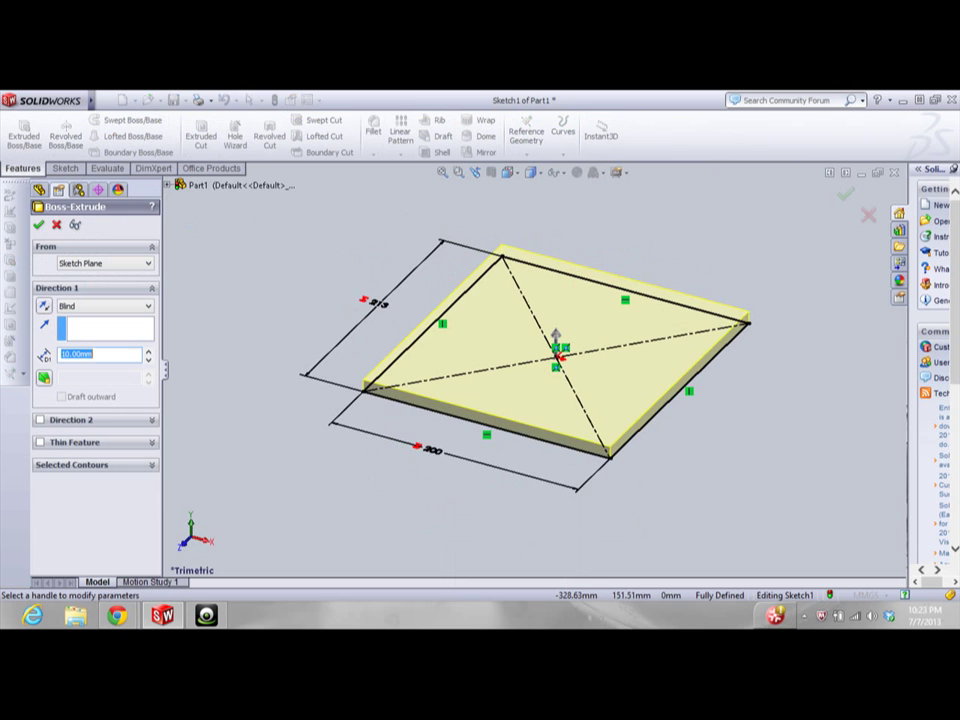
pyautogui.hotkey('alt', 'Tab')
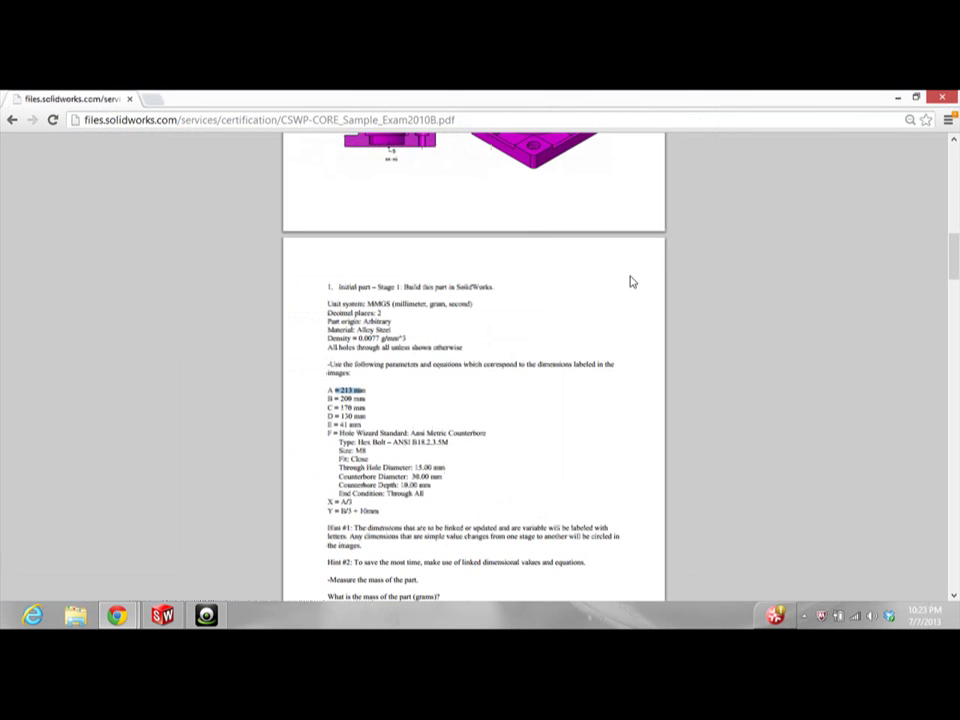
pyautogui.scroll(5, 508, 385)
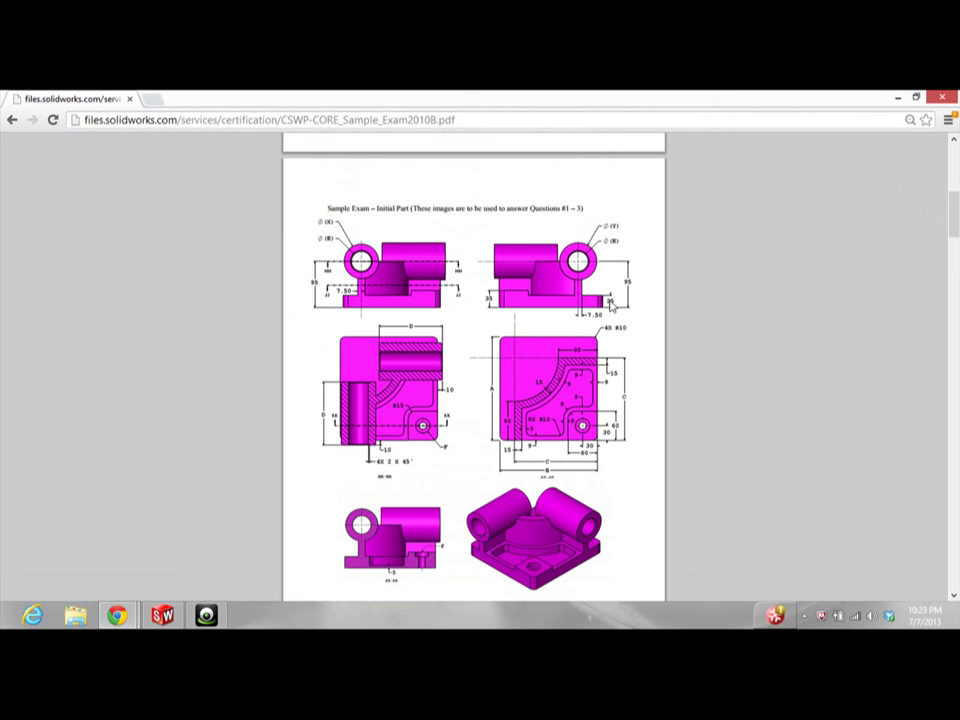
pyautogui.click(162, 615)
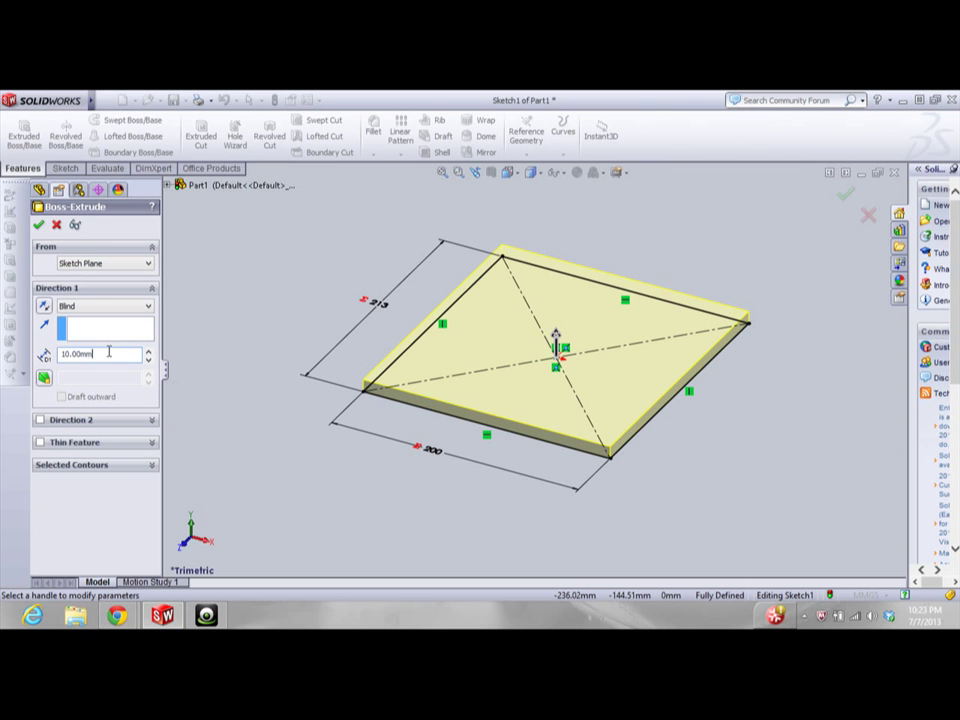
pyautogui.write('25')
pyautogui.press('Return')
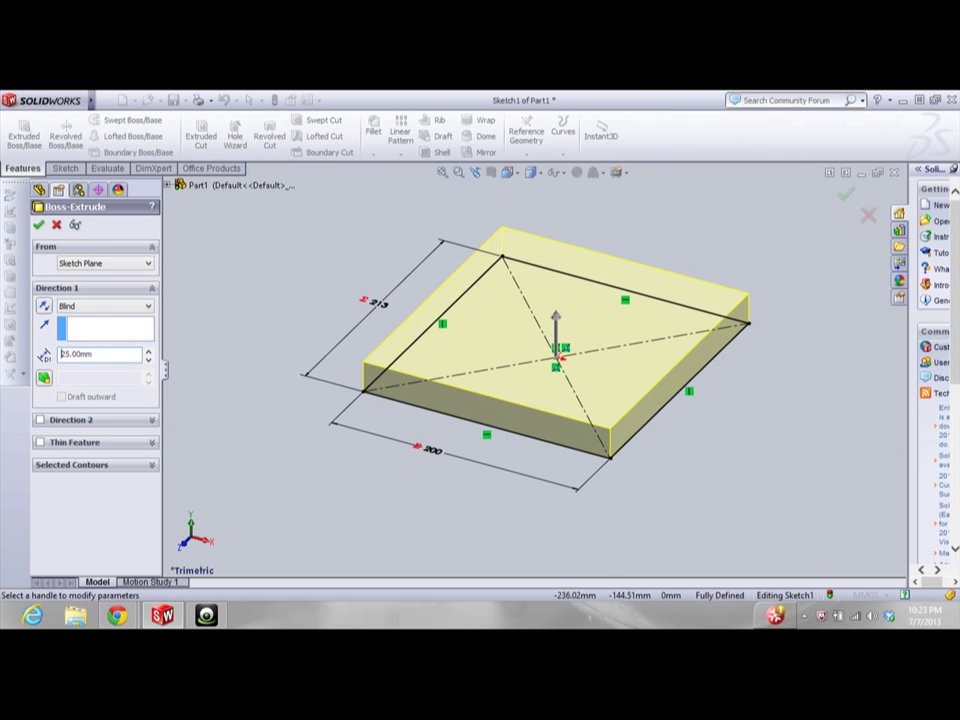
# Check the wall layout in the exam drawing in Chrome and start a sketch on the plate's top face in SolidWorks
pyautogui.click(191, 525)
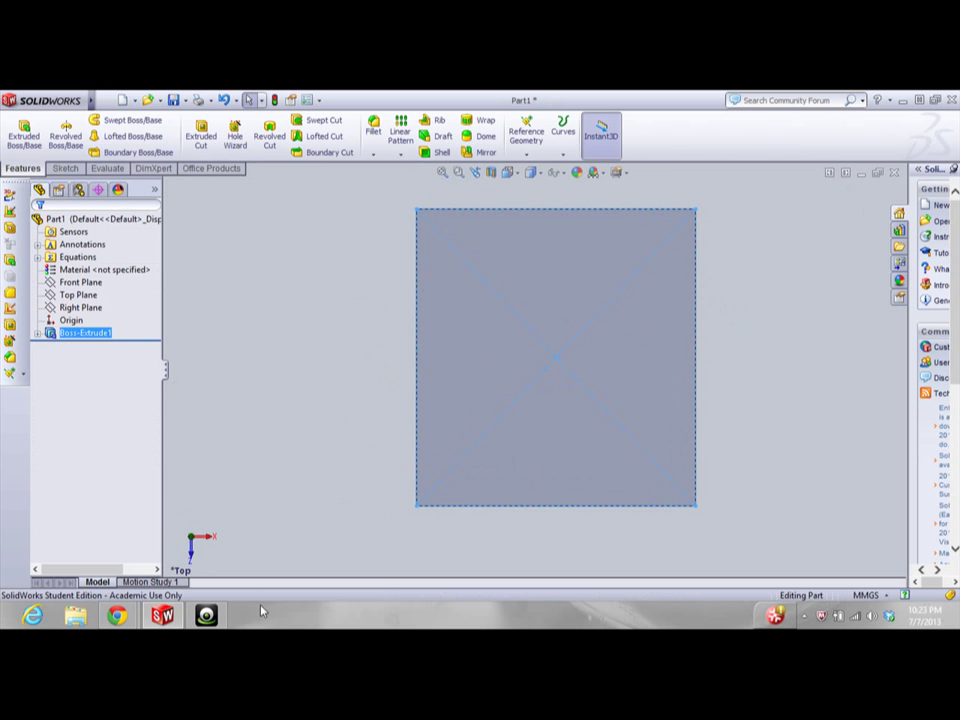
pyautogui.moveTo(117, 615)
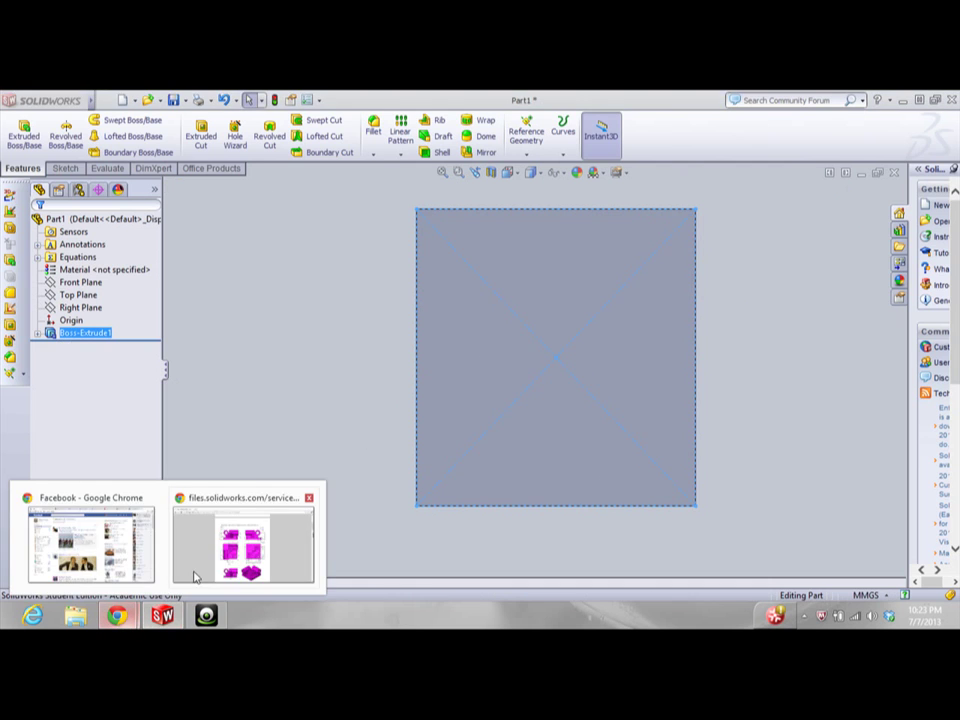
pyautogui.click(195, 577)
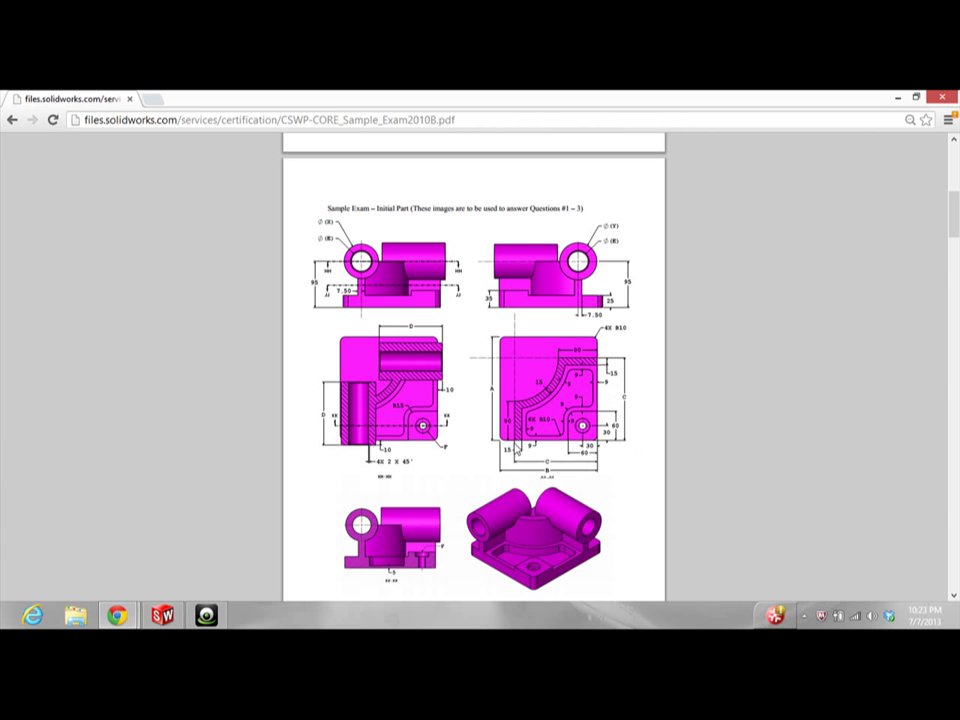
pyautogui.click(152, 617)
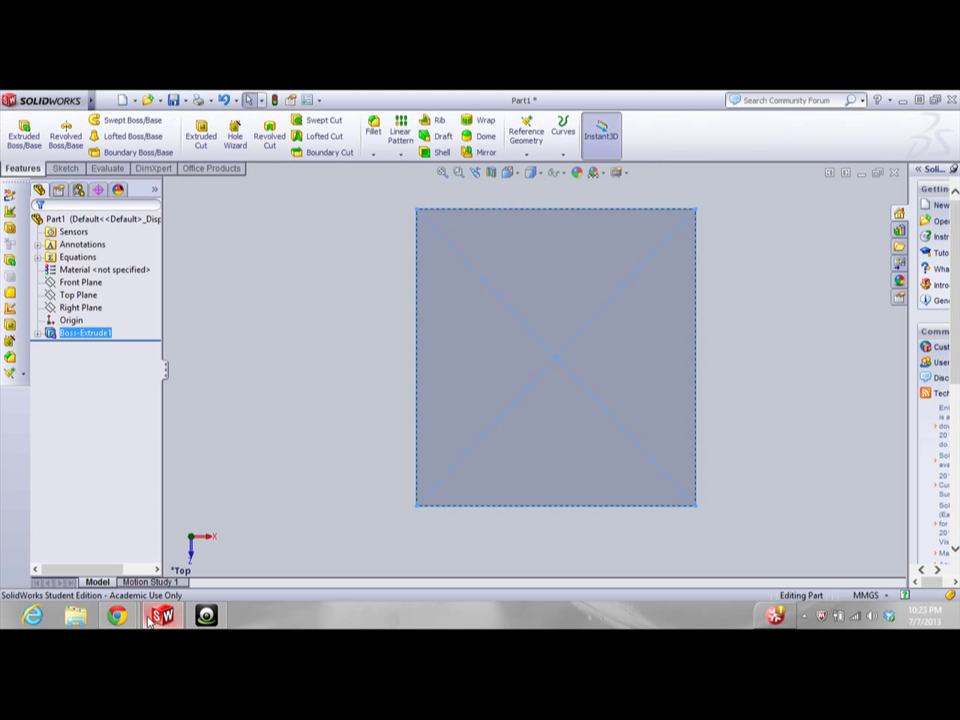
pyautogui.rightClick(525, 299)
pyautogui.click(547, 271)
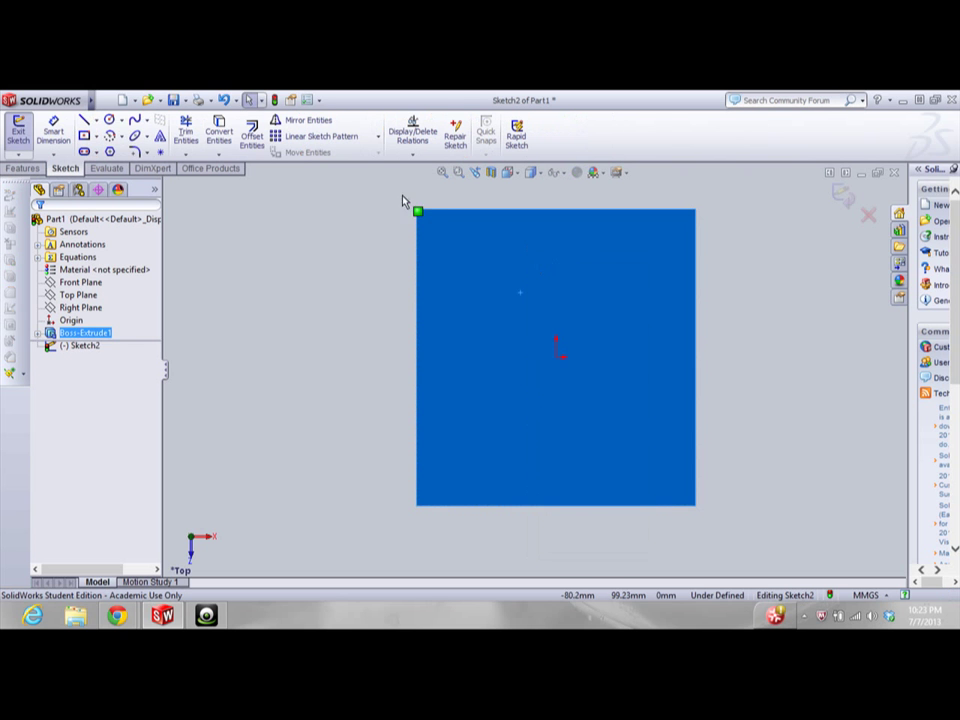
# Sketch a horizontal line about 164 mm long inward from the plate's right edge, then a vertical line about 161 mm to its lower edge
pyautogui.click(84, 119)
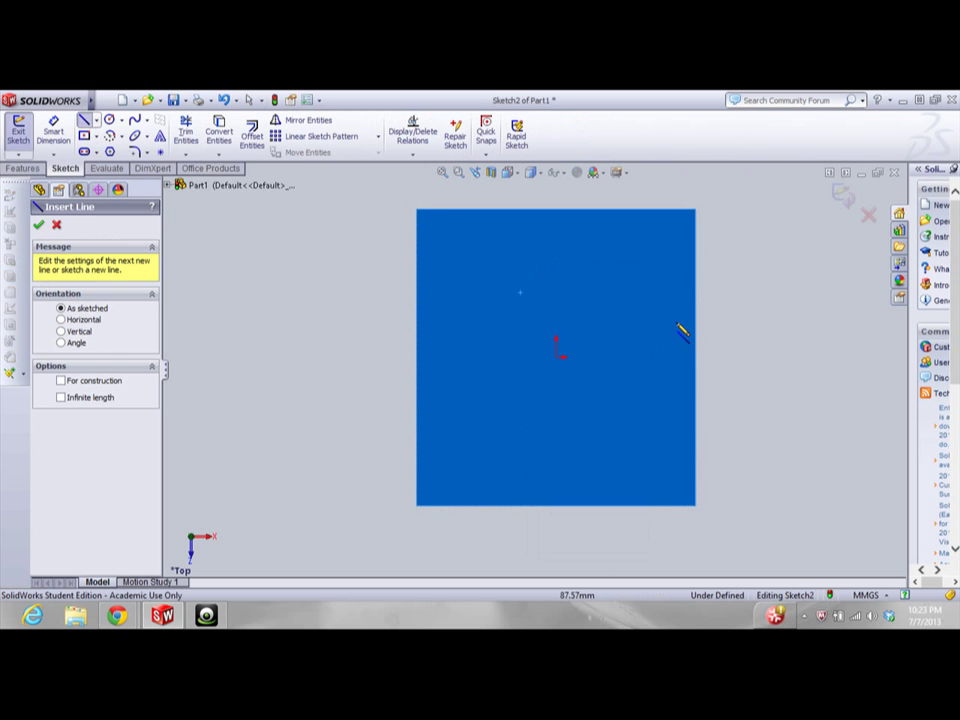
pyautogui.click(697, 282)
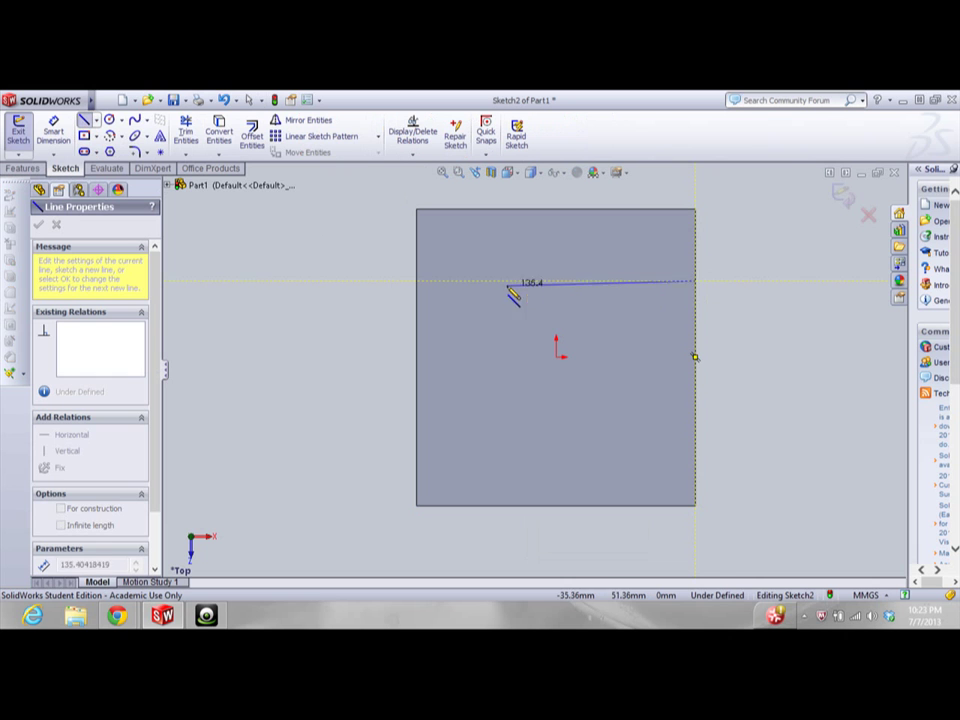
pyautogui.click(467, 281)
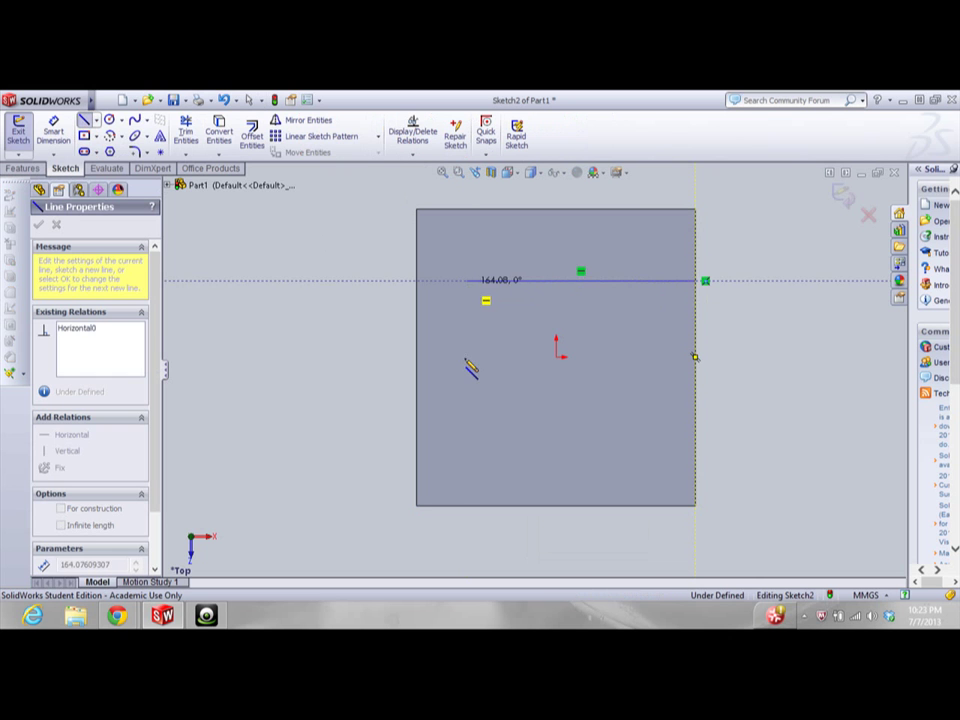
pyautogui.click(467, 505)
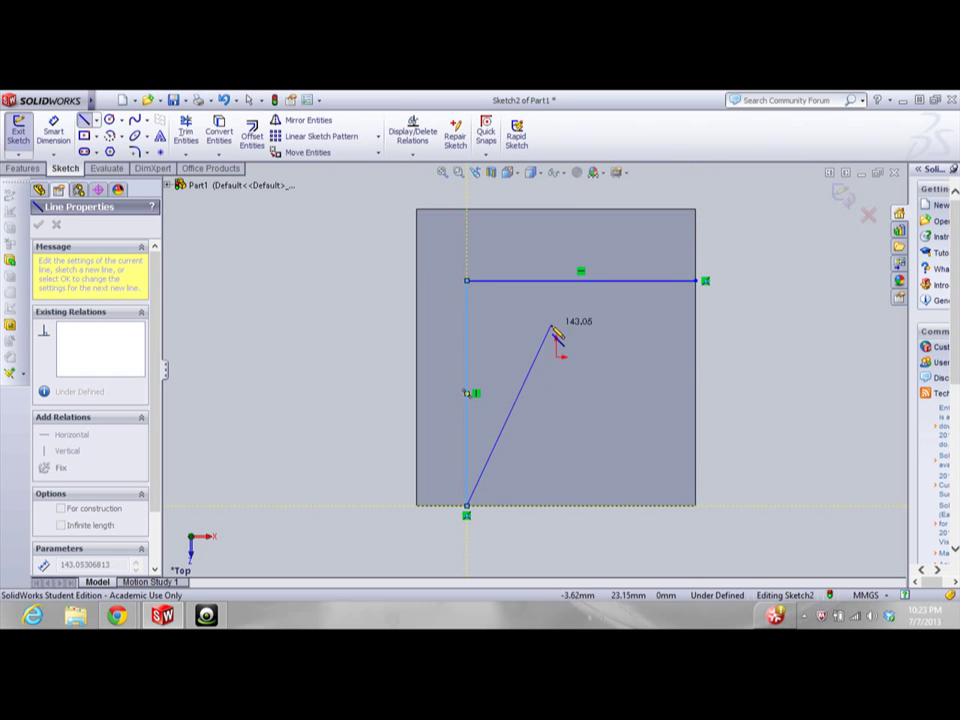
pyautogui.press('Escape')
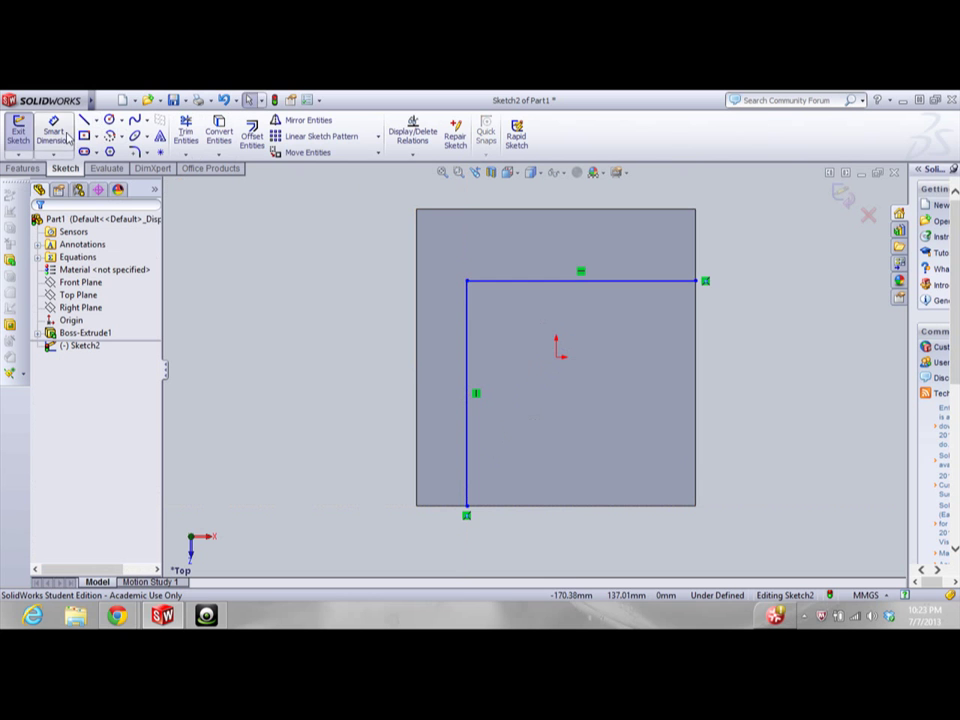
# Dimension the vertical distance from the horizontal line's right end to the plate's lower-right corner and link it to the global variable C
pyautogui.click(53, 131)
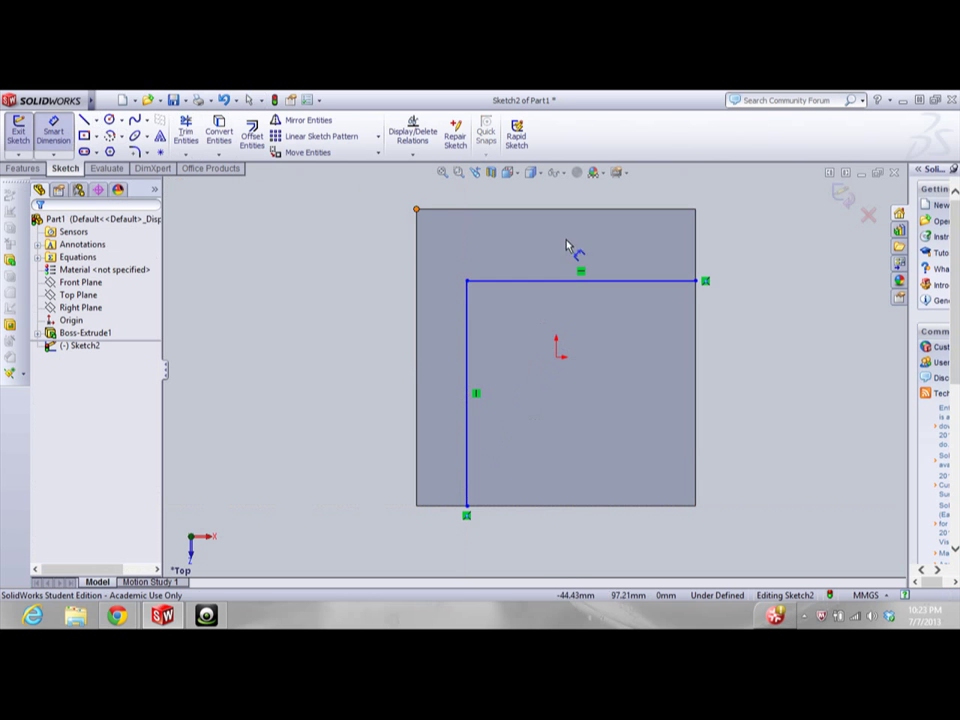
pyautogui.click(704, 284)
pyautogui.click(696, 506)
pyautogui.click(761, 429)
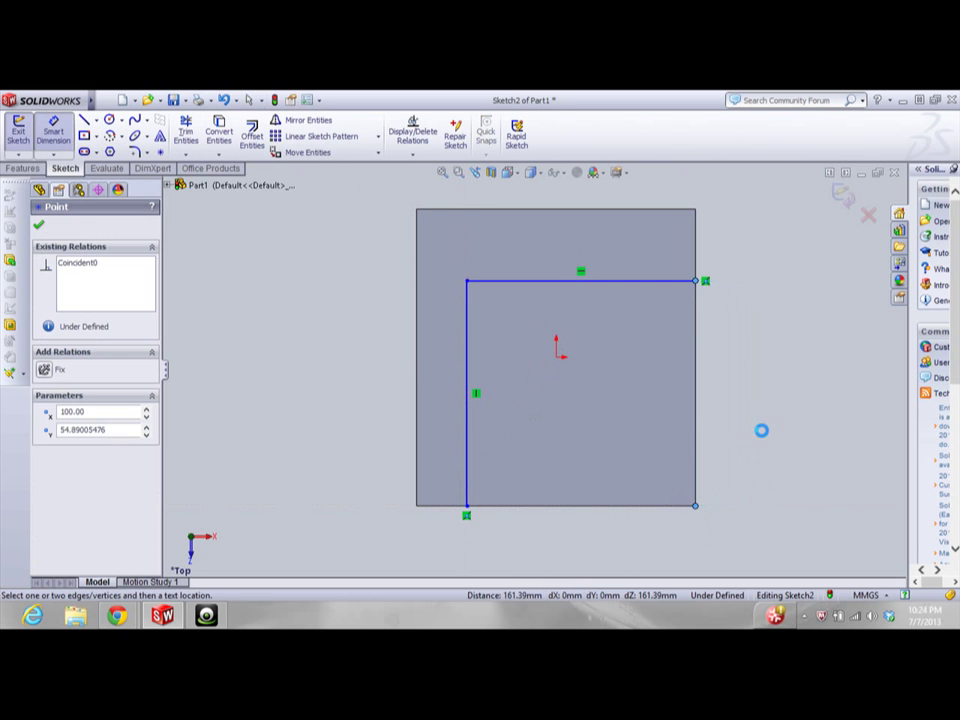
pyautogui.write('=C')
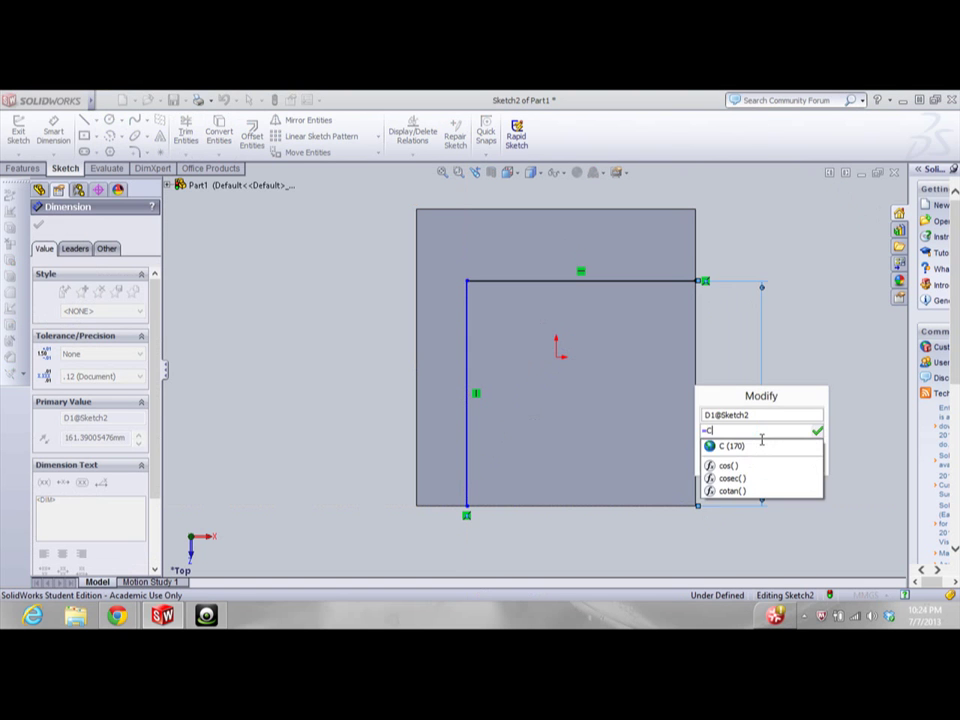
pyautogui.press('Return')
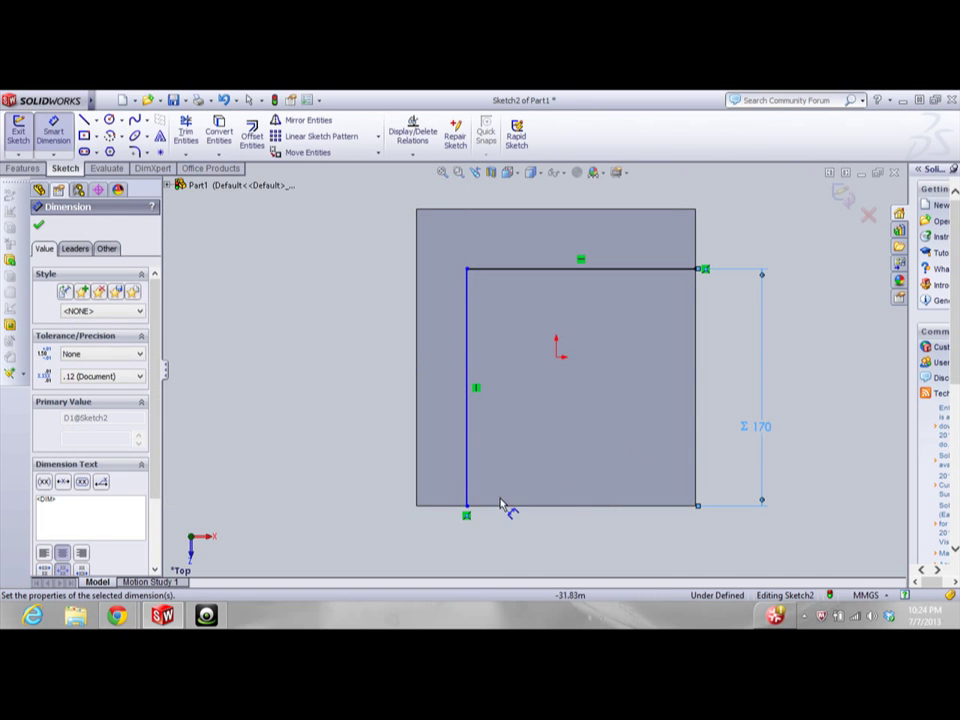
pyautogui.click(467, 474)
pyautogui.click(324, 421)
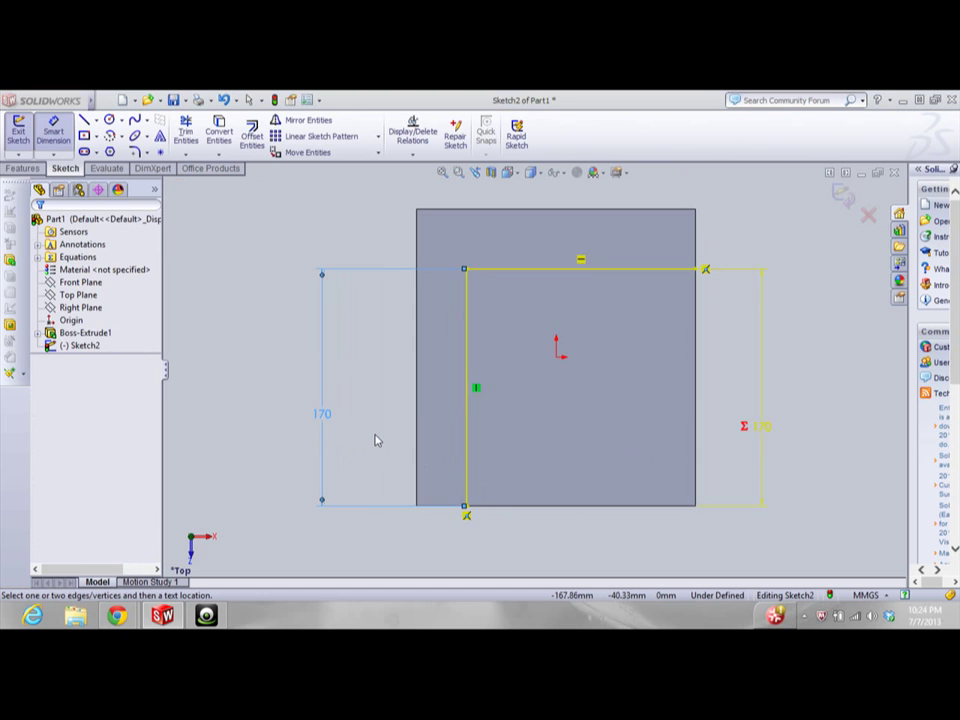
pyautogui.press('Return')
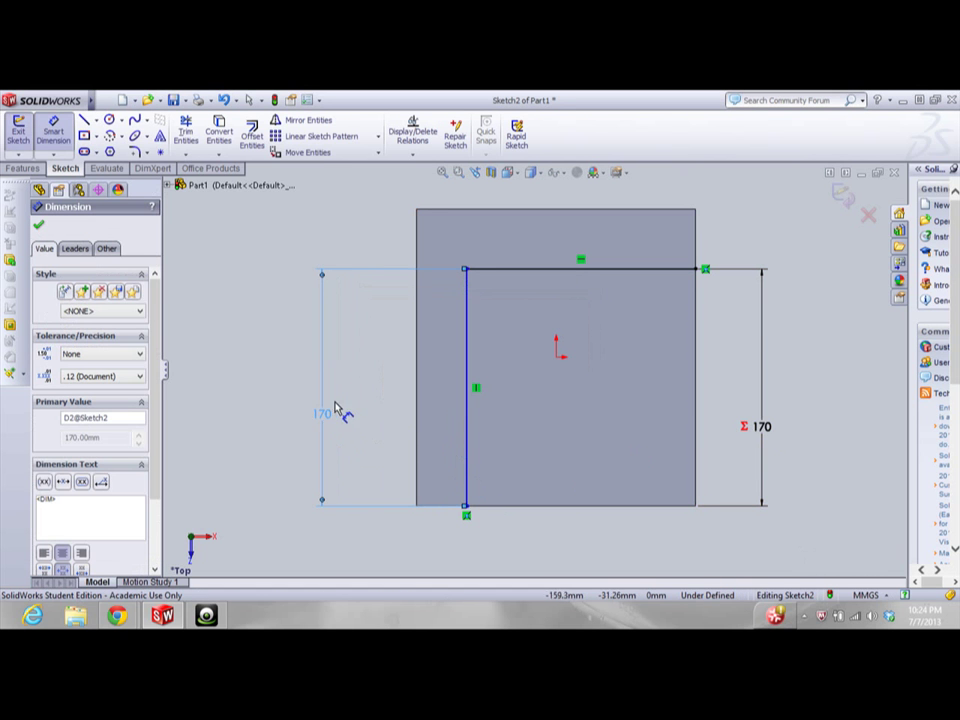
pyautogui.click(368, 432)
pyautogui.hotkey('ctrl', 'z')
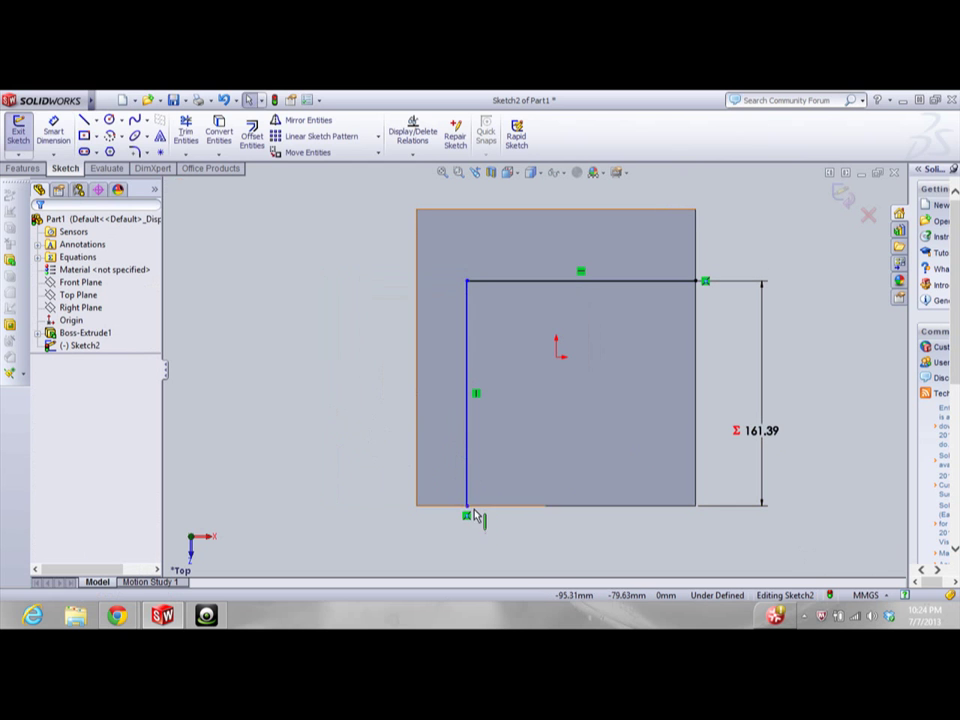
# Dimension the horizontal distance from the vertical line's lower end to the plate's lower-right corner and link it to the global variable C
pyautogui.click(66, 137)
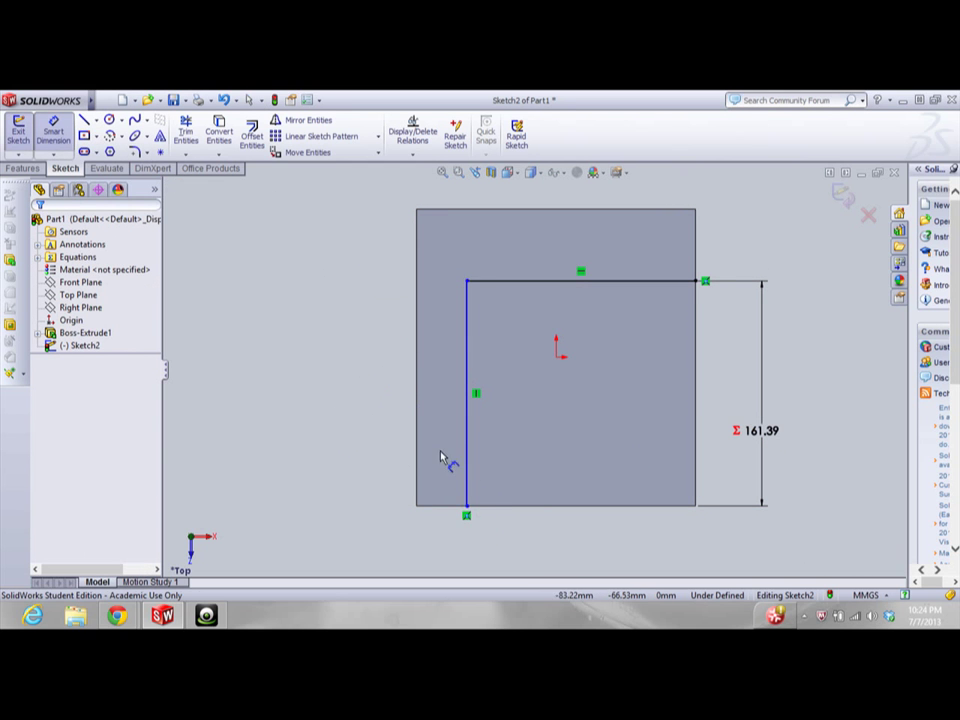
pyautogui.click(467, 507)
pyautogui.click(696, 506)
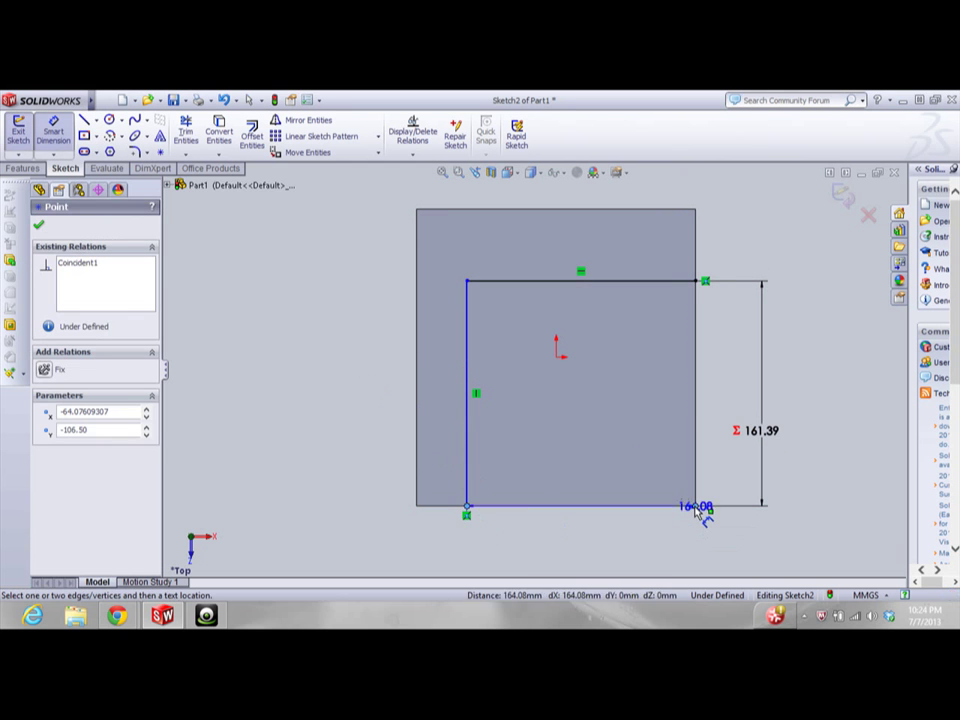
pyautogui.click(604, 548)
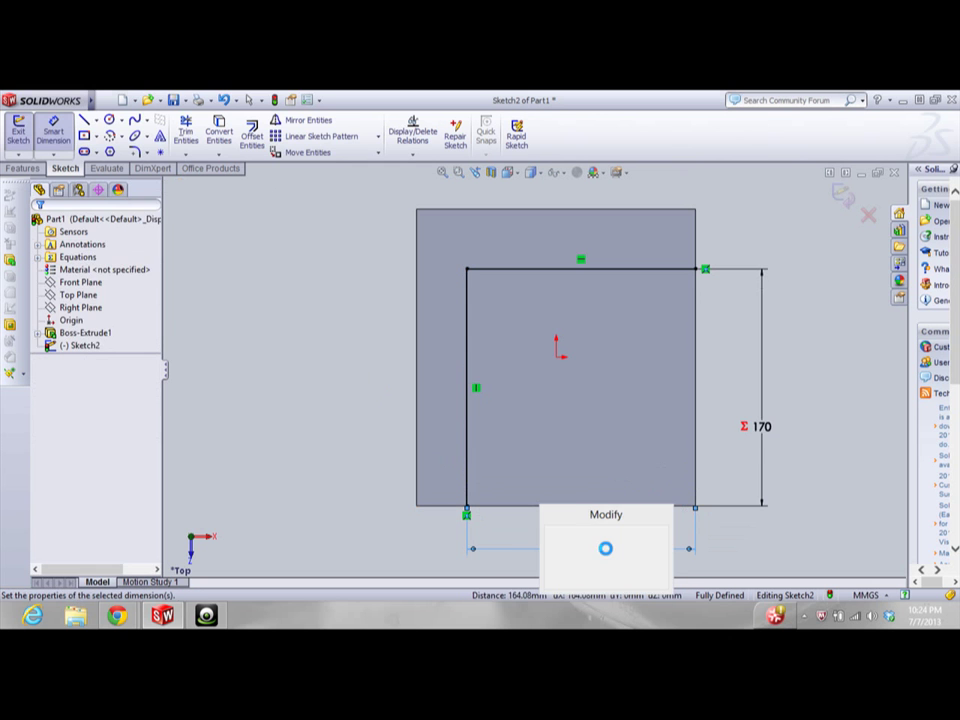
pyautogui.write('=C')
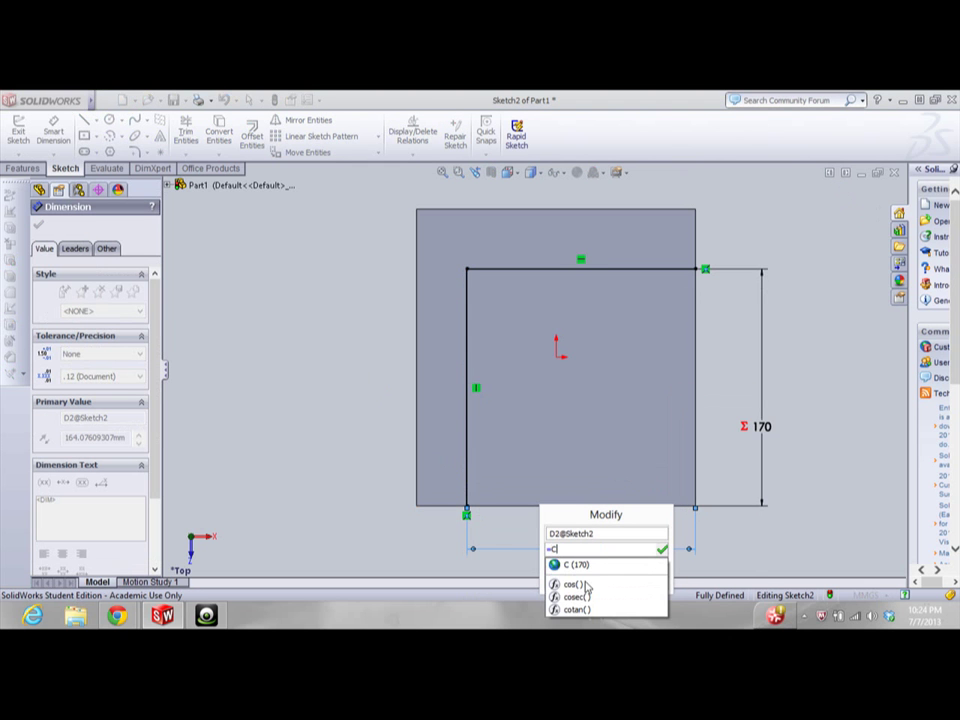
pyautogui.press('Return')
pyautogui.press('Return')
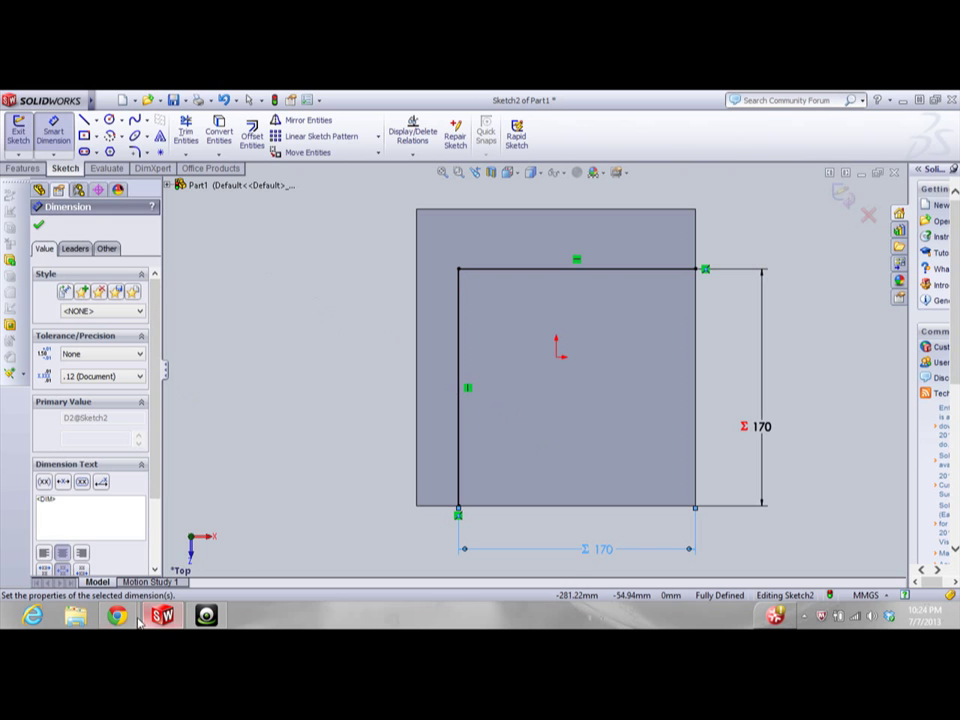
# Check where the wall's arc begins and ends in the exam drawing in Chrome, and place one sketch point on each line
pyautogui.moveTo(117, 615)
pyautogui.click(250, 575)
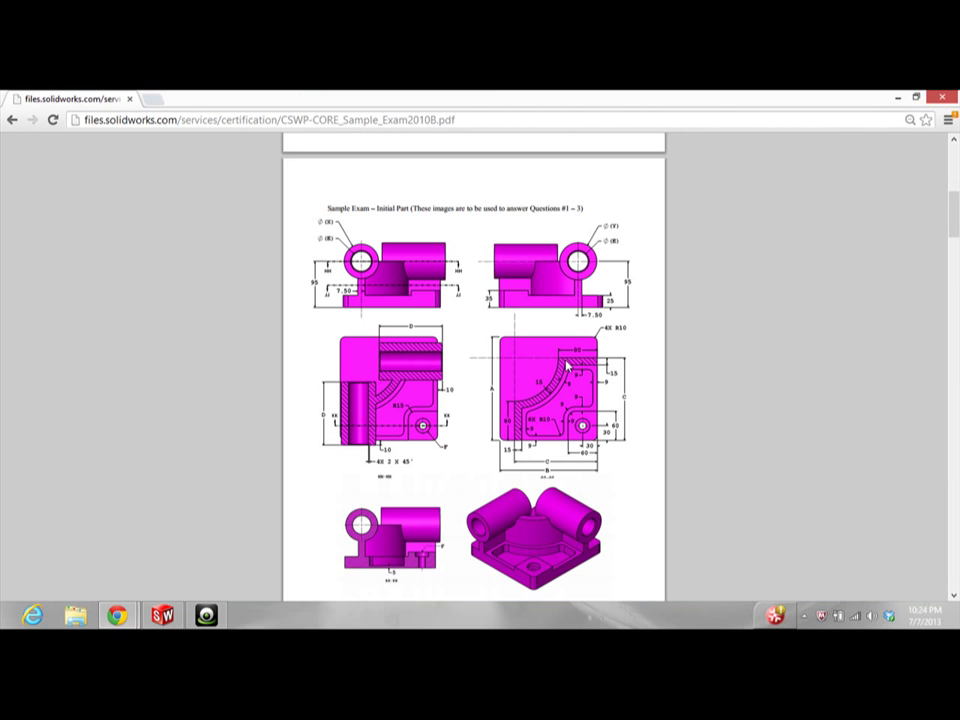
pyautogui.click(163, 615)
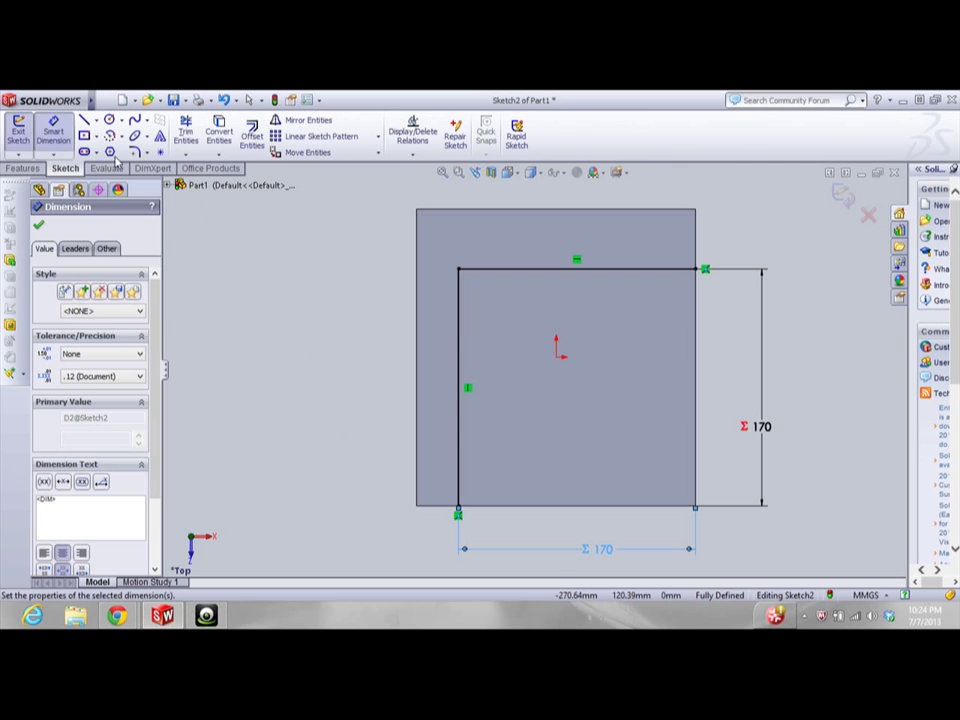
pyautogui.click(84, 119)
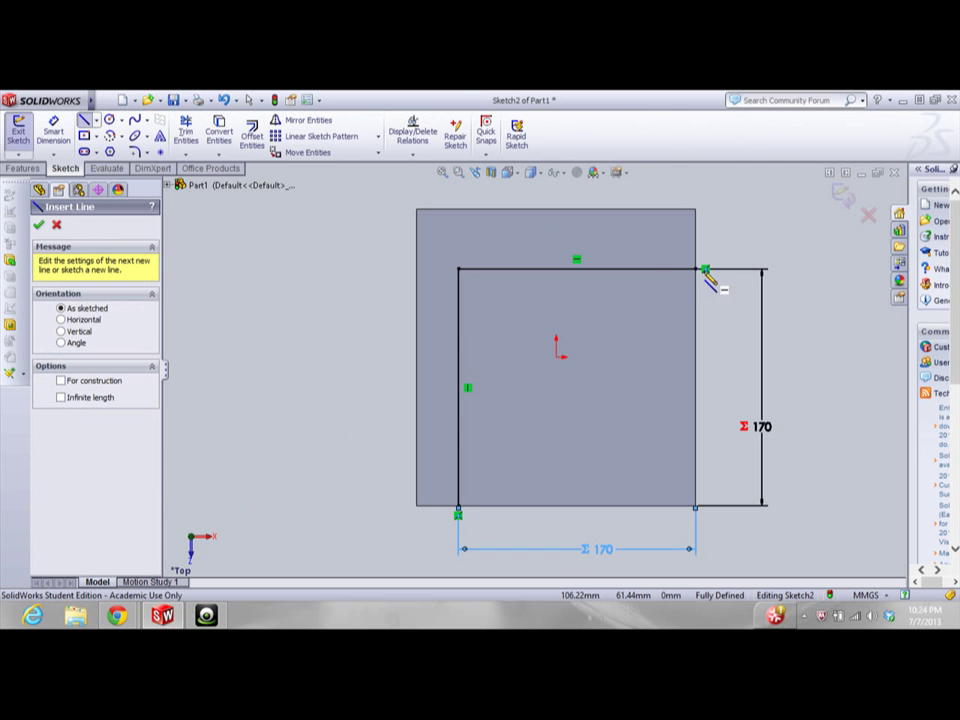
pyautogui.click(161, 152)
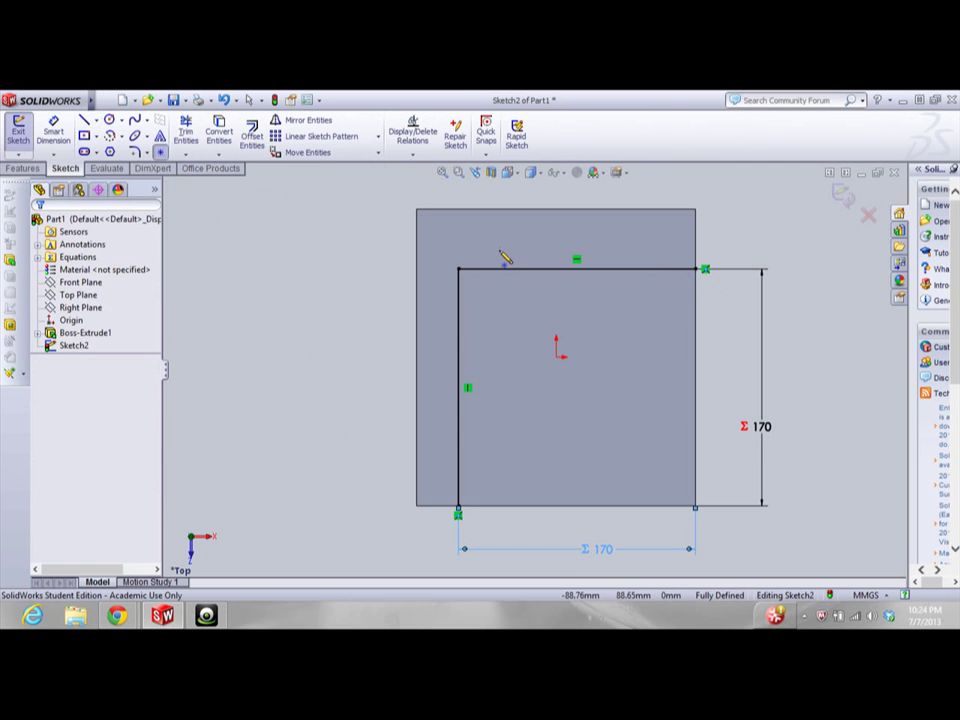
pyautogui.click(615, 263)
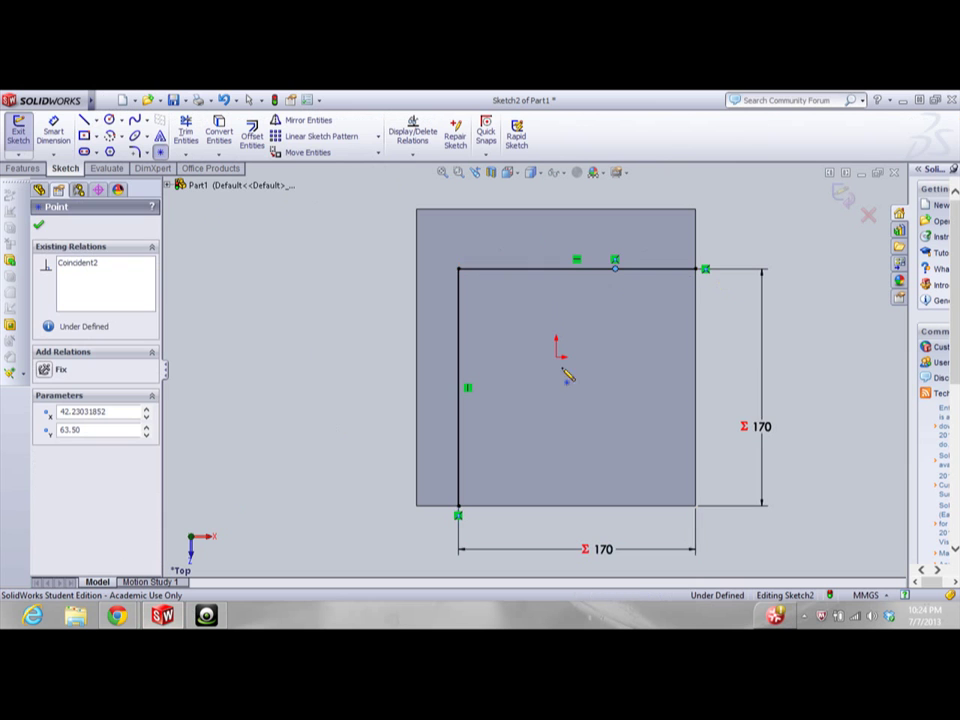
pyautogui.click(460, 419)
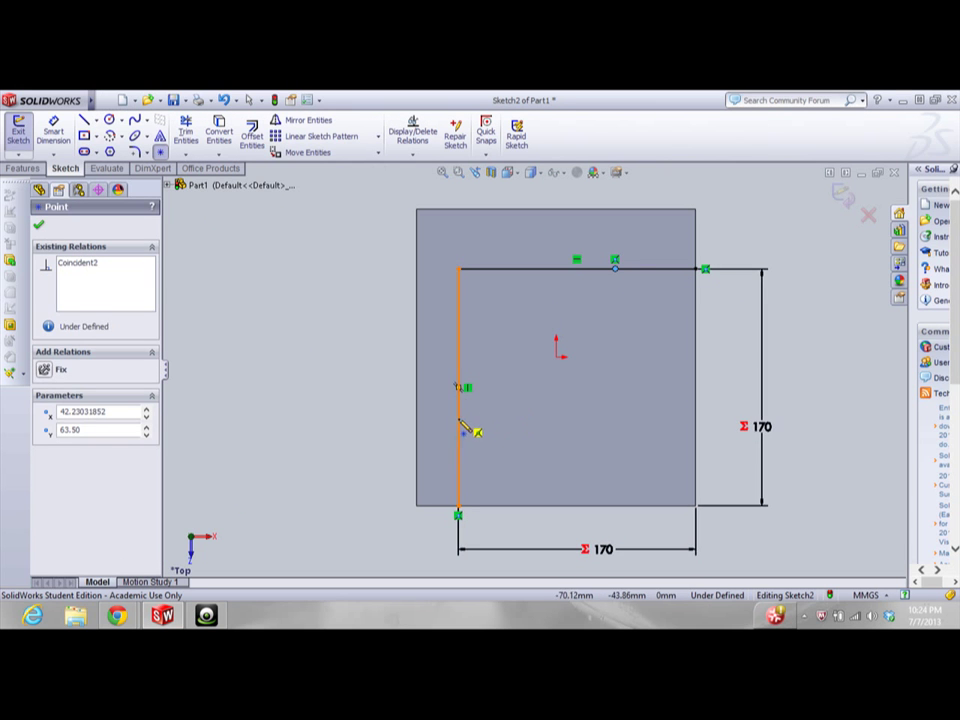
# Dimension the point on the horizontal line 80 mm from the line's right end
pyautogui.click(53, 132)
pyautogui.click(615, 263)
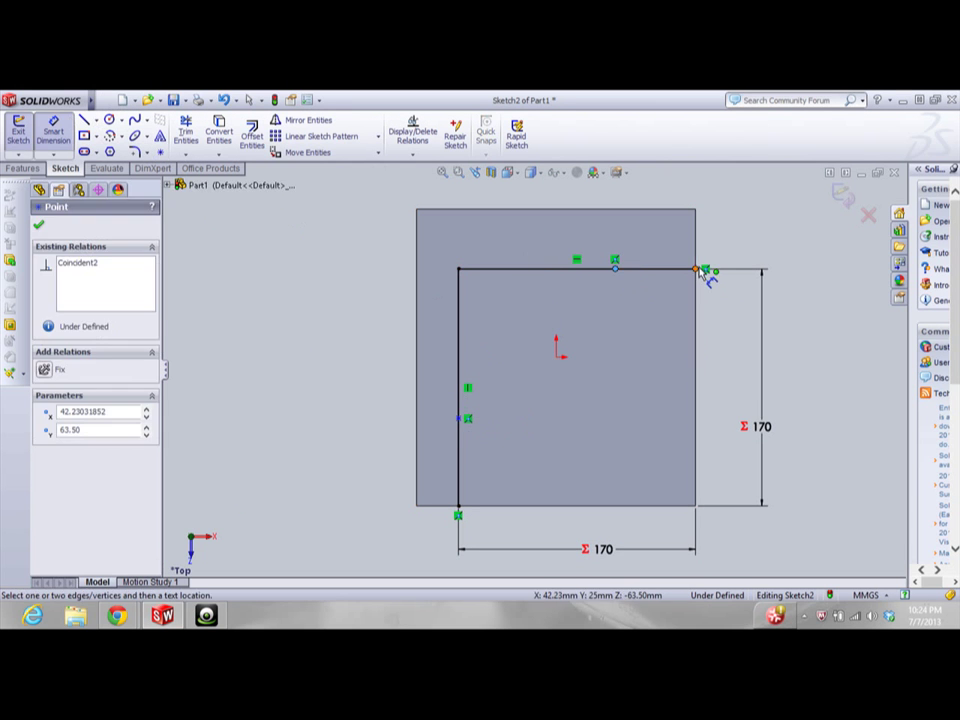
pyautogui.click(697, 269)
pyautogui.click(653, 176)
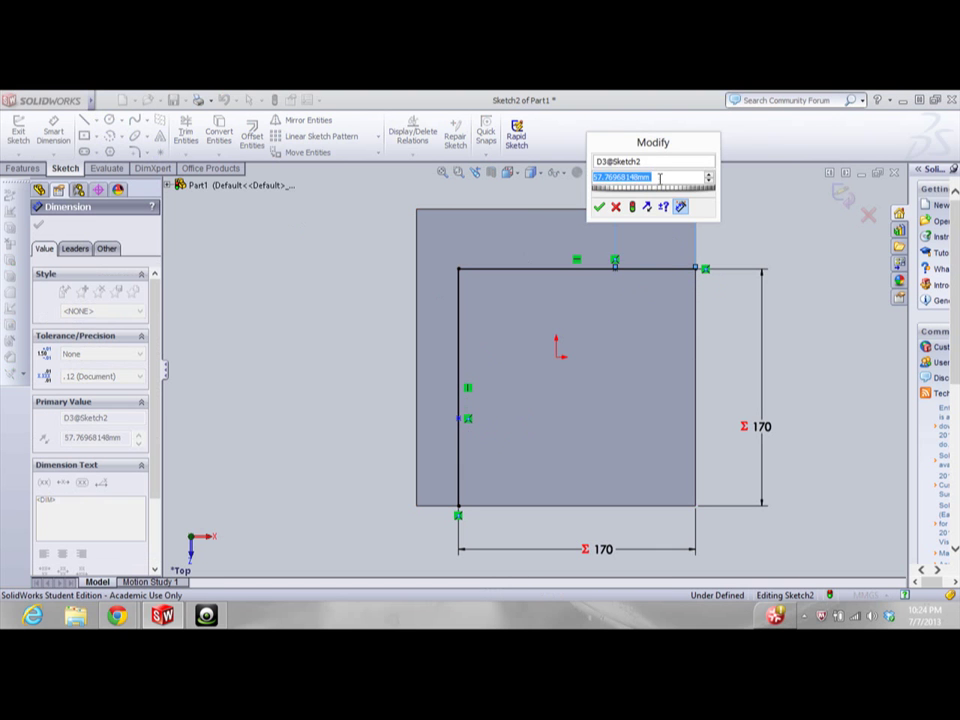
pyautogui.write('80')
pyautogui.press('Return')
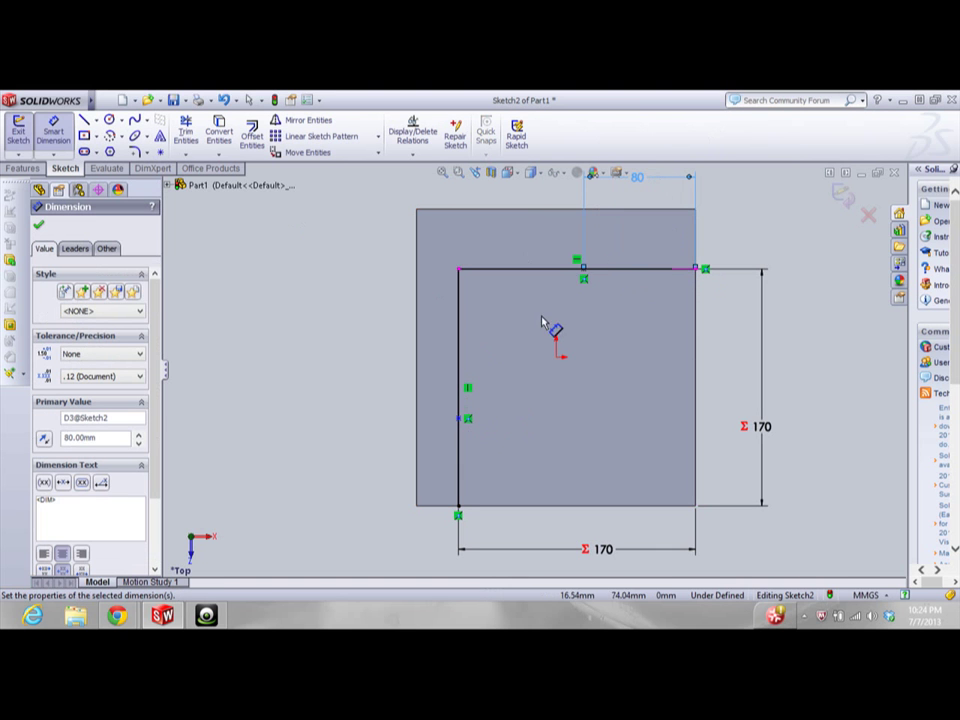
# Dimension the point on the vertical line 80 mm from the line's lower end
pyautogui.click(459, 419)
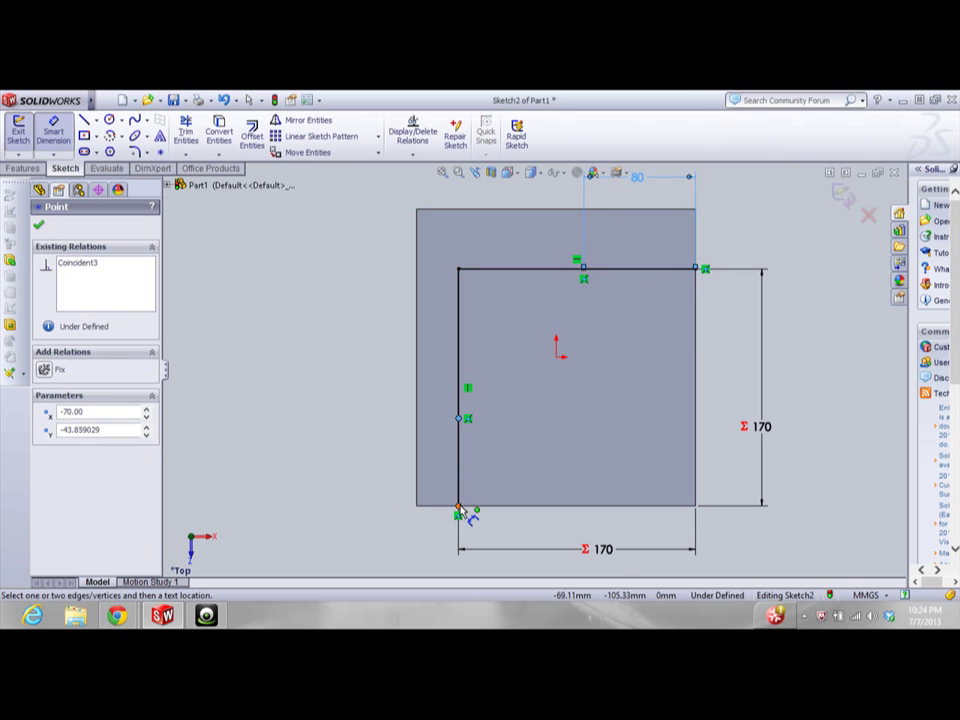
pyautogui.click(459, 506)
pyautogui.click(365, 465)
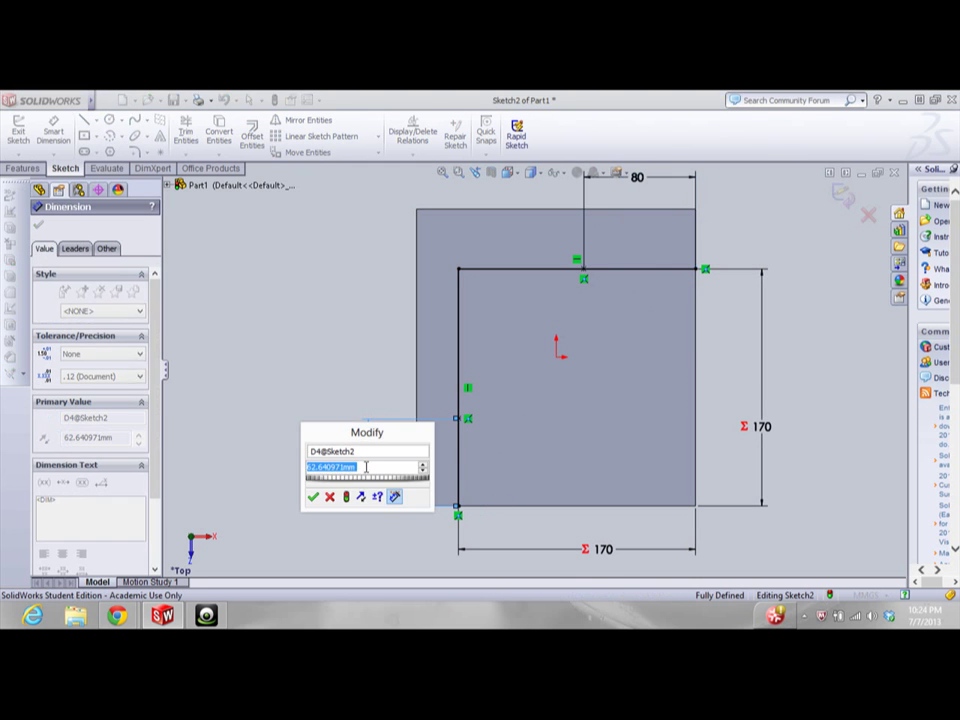
pyautogui.write('80')
pyautogui.press('Return')
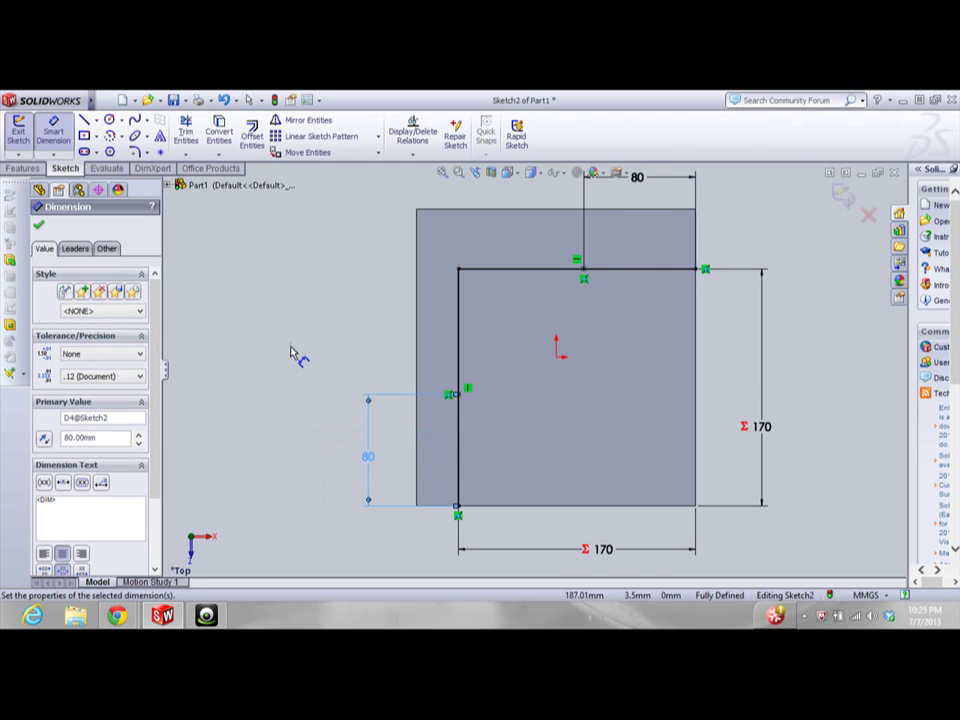
# Draw a circle centred on the two lines' corner, passing through the 80 mm points, with a 90 mm radius
pyautogui.click(109, 121)
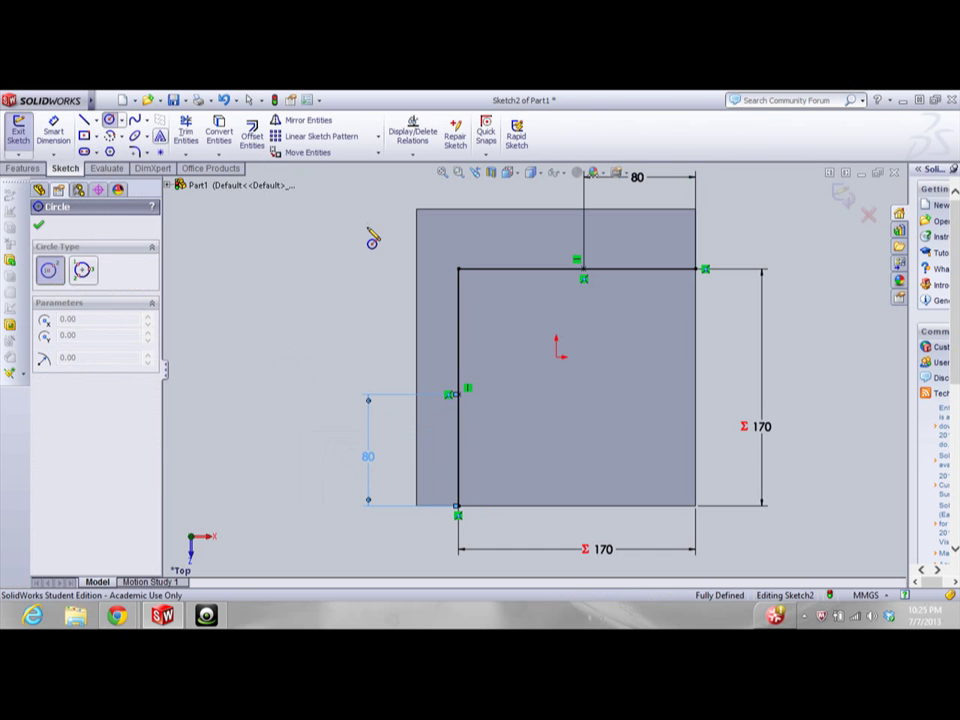
pyautogui.click(458, 269)
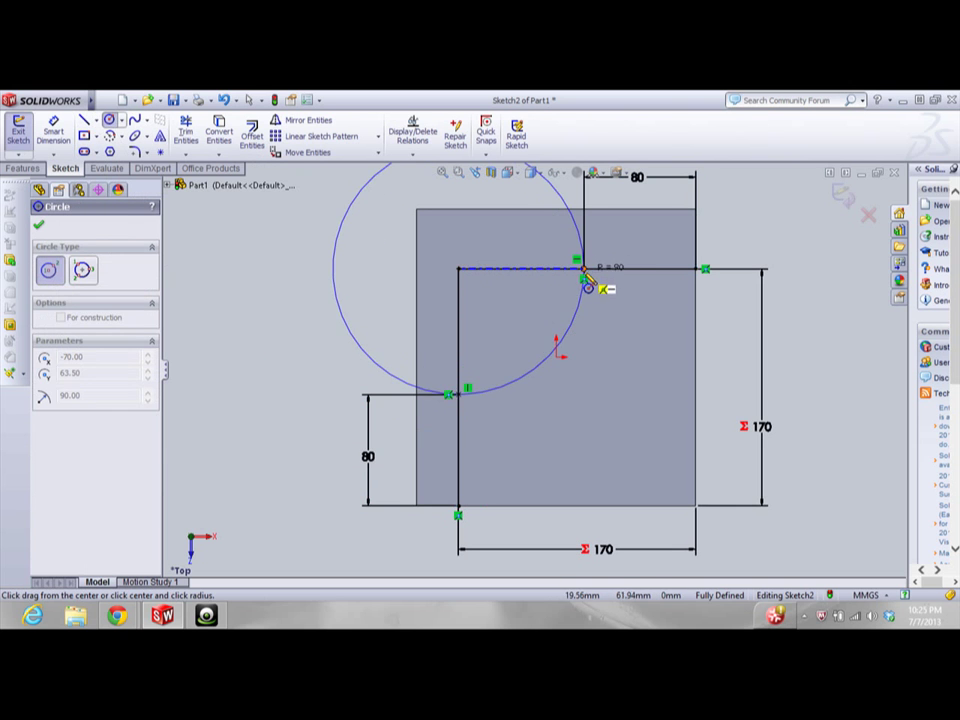
pyautogui.click(583, 270)
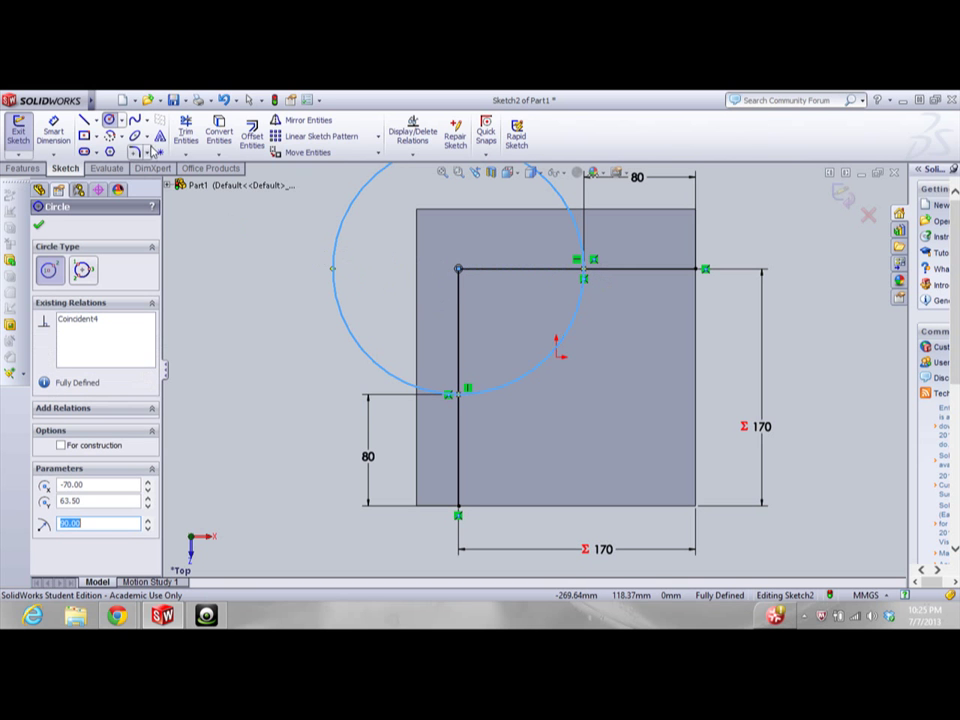
# Trim the circle and the lines' corner portions so a quarter arc joins the two 80 mm line segments
pyautogui.click(186, 130)
pyautogui.moveTo(298, 213); pyautogui.dragTo(353, 273)
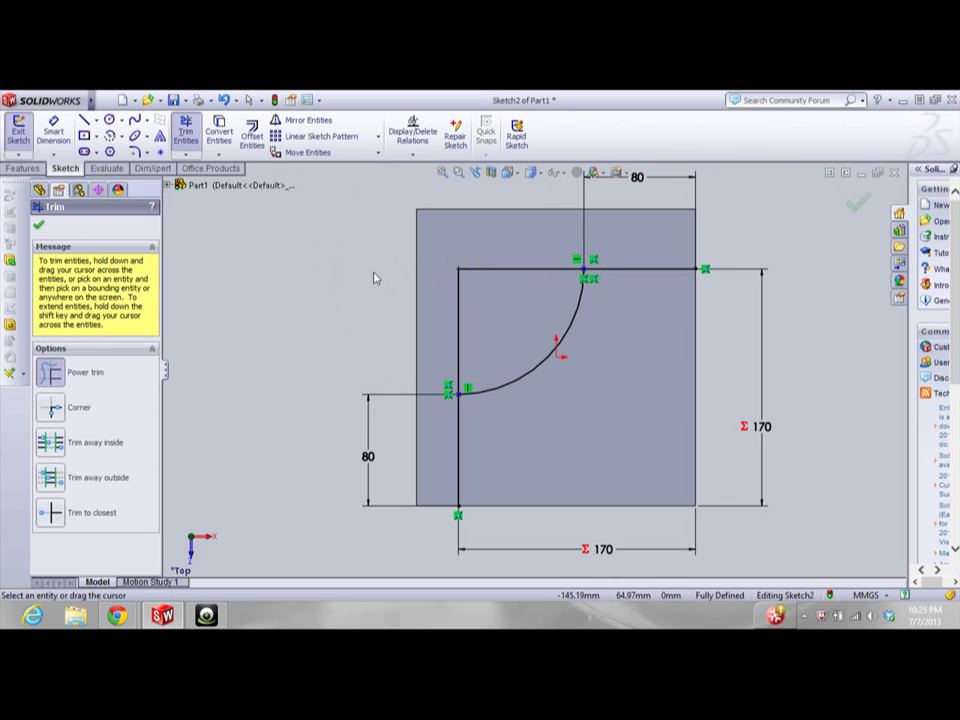
pyautogui.moveTo(527, 276)
pyautogui.mouseDown()
pyautogui.moveTo(497, 317)
pyautogui.moveTo(456, 336)
pyautogui.mouseUp()
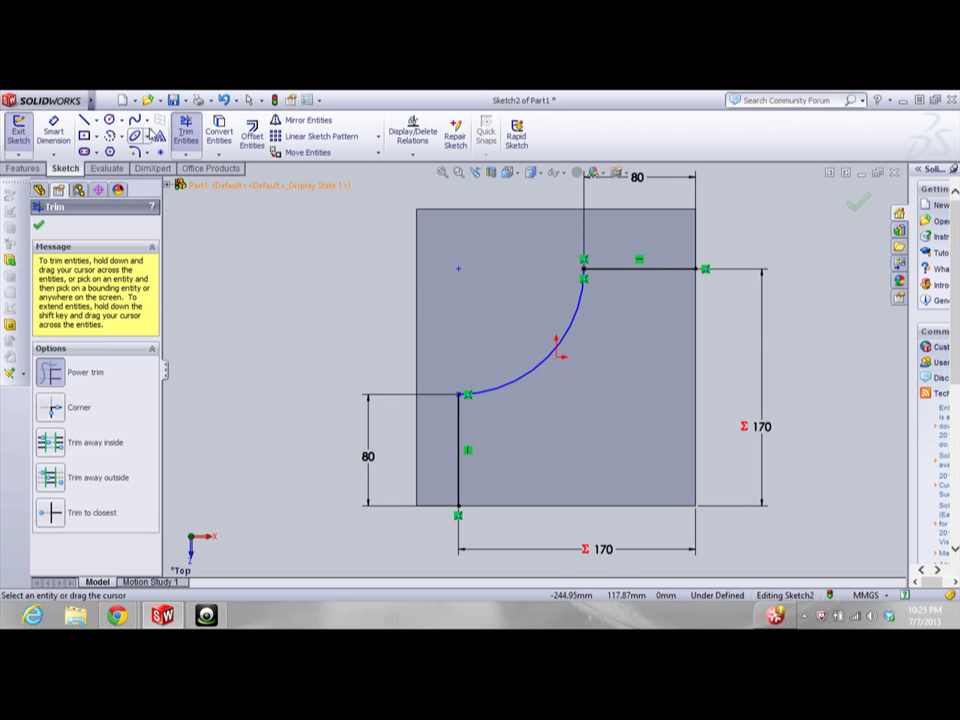
# Draw construction lines from both ends of the arc to its centre point
pyautogui.click(93, 120)
pyautogui.click(110, 148)
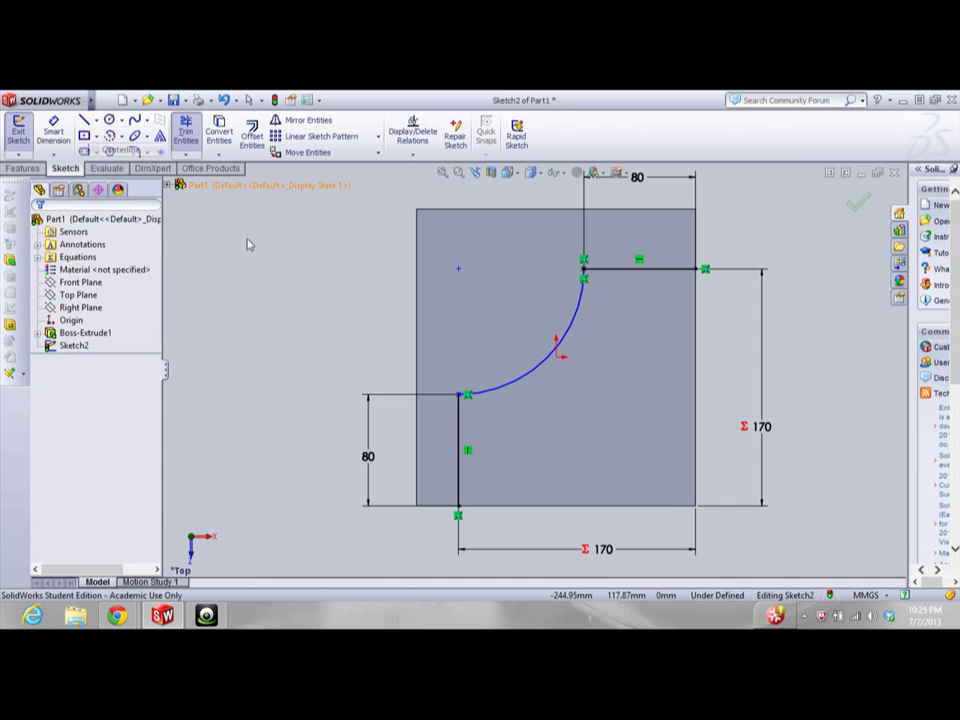
pyautogui.click(459, 395)
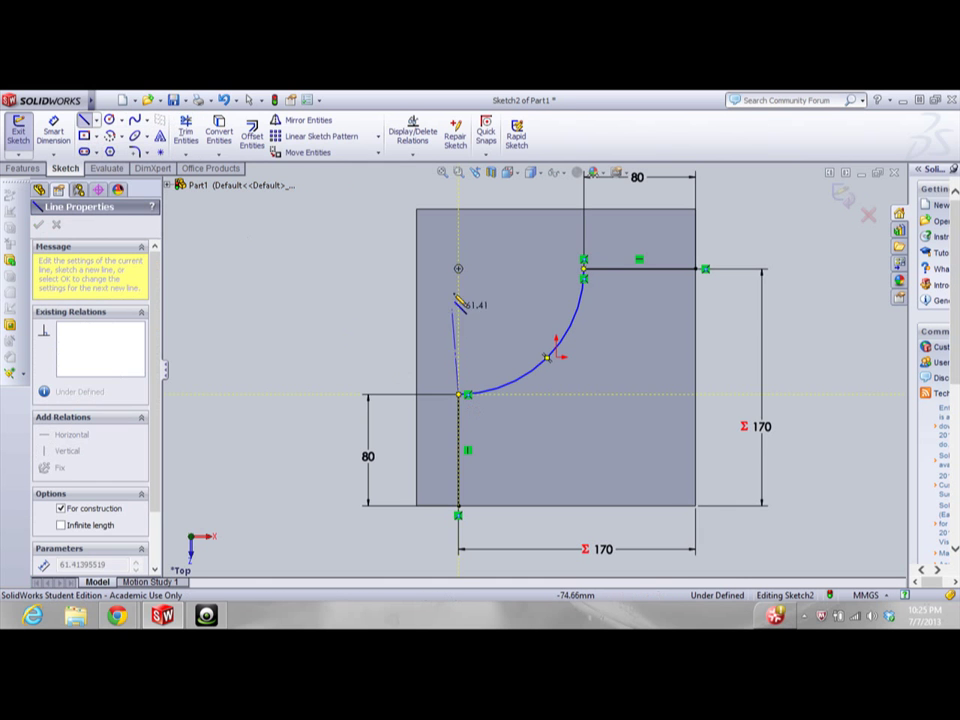
pyautogui.click(458, 268)
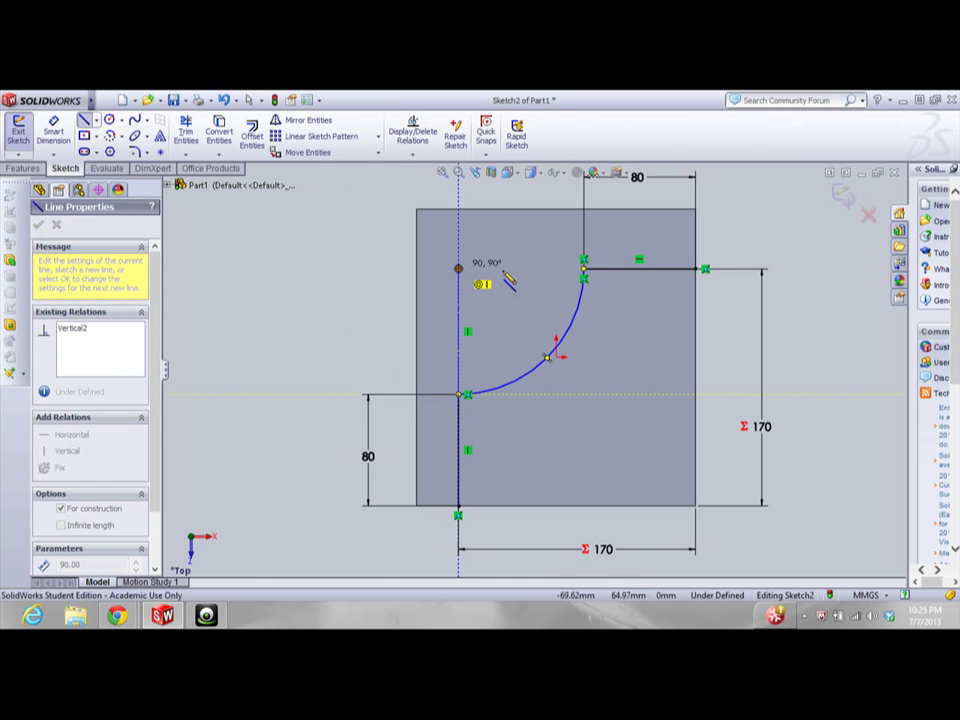
pyautogui.click(583, 268)
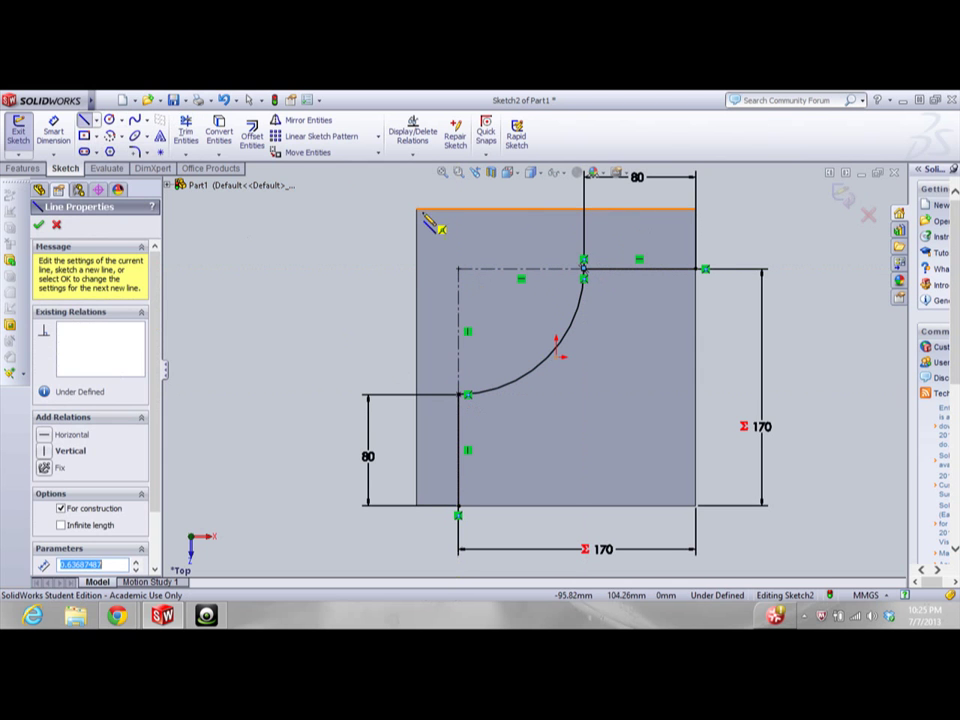
pyautogui.press('Escape')
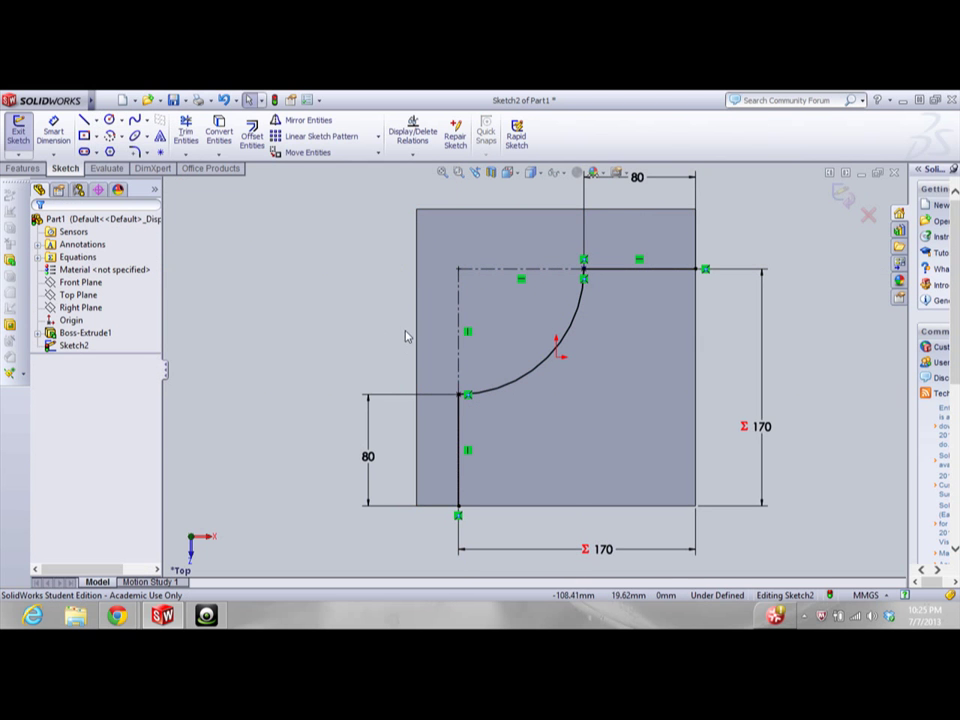
# Check the wall thickness in the exam drawing in Chrome and offset the line-and-arc chain 15 mm toward the plate's lower-right corner
pyautogui.click(251, 130)
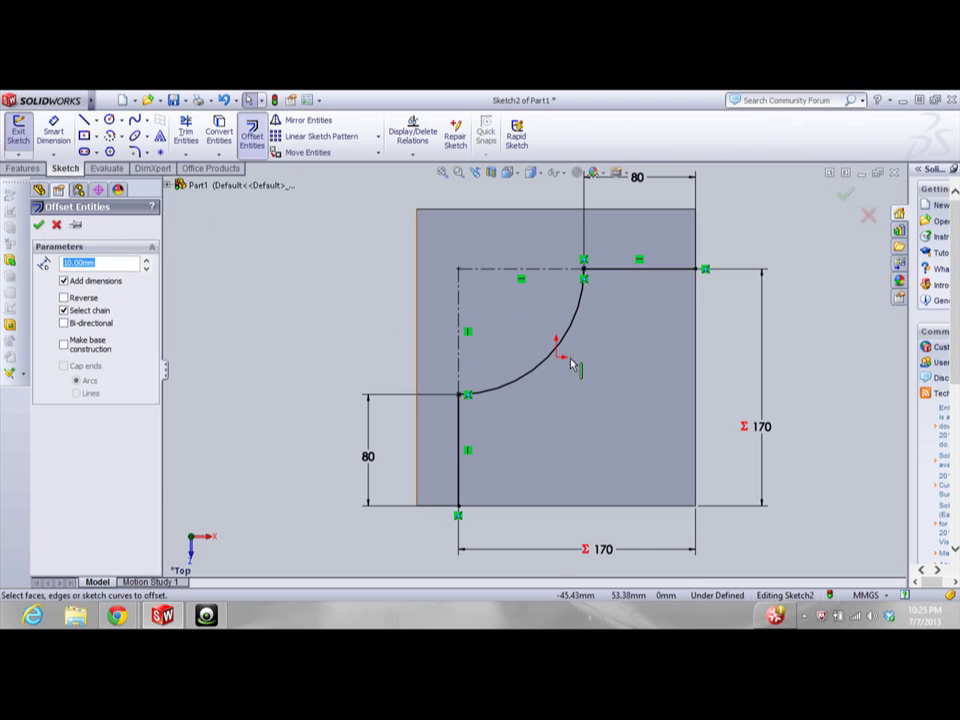
pyautogui.click(560, 348)
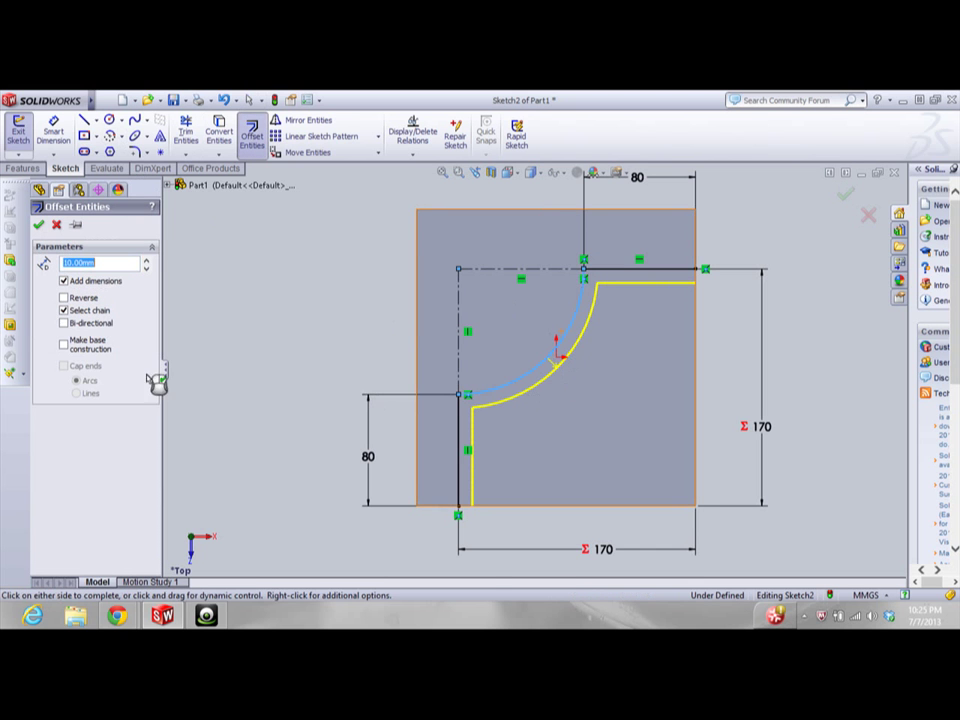
pyautogui.moveTo(131, 619)
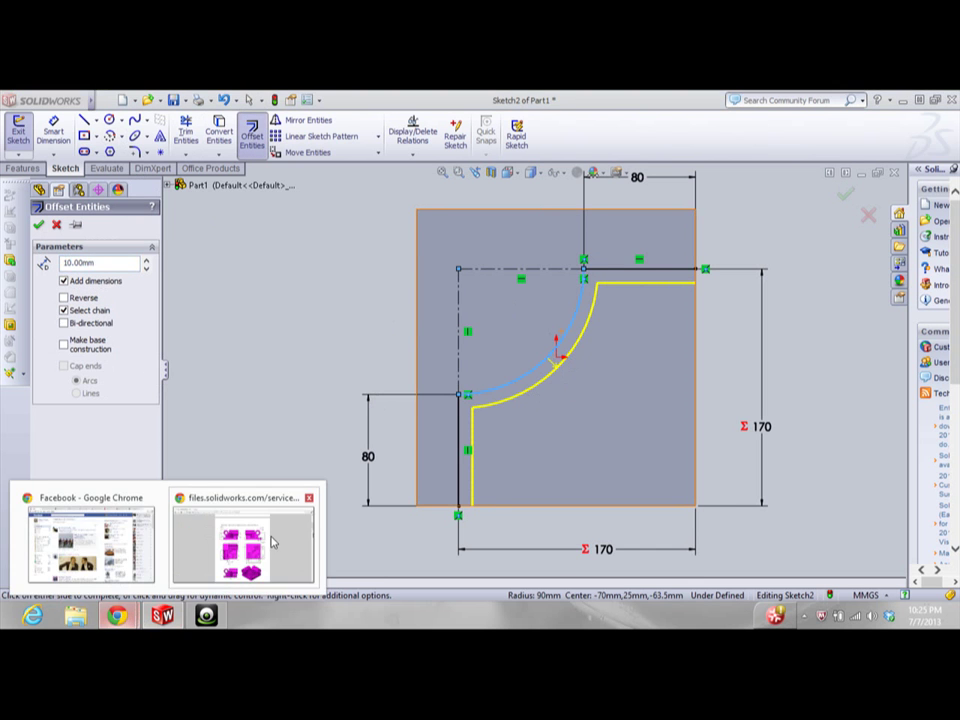
pyautogui.click(268, 542)
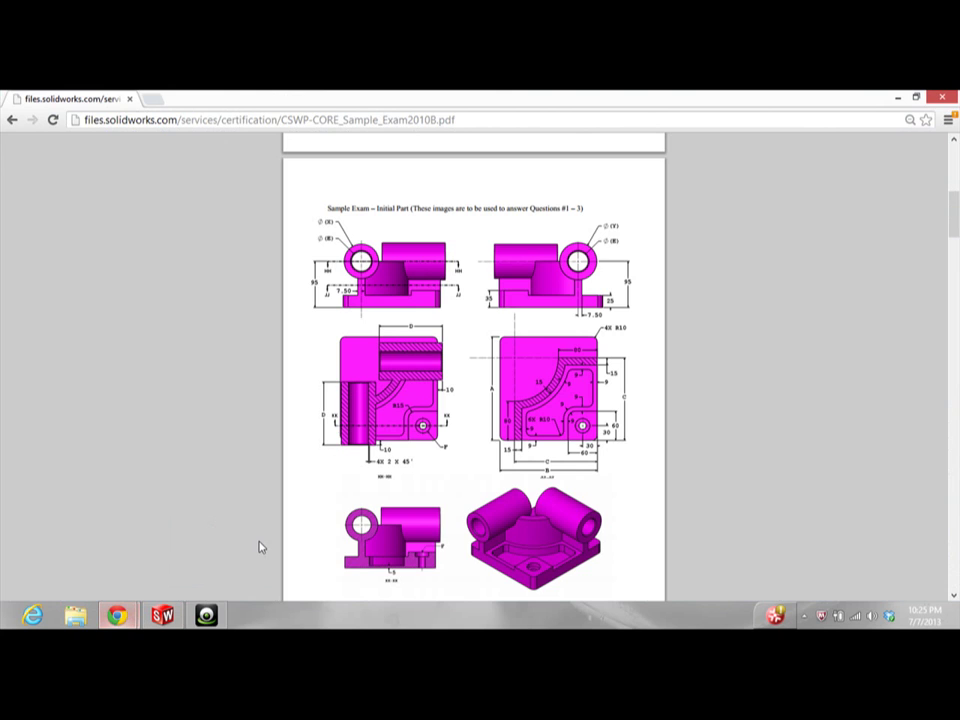
pyautogui.click(179, 616)
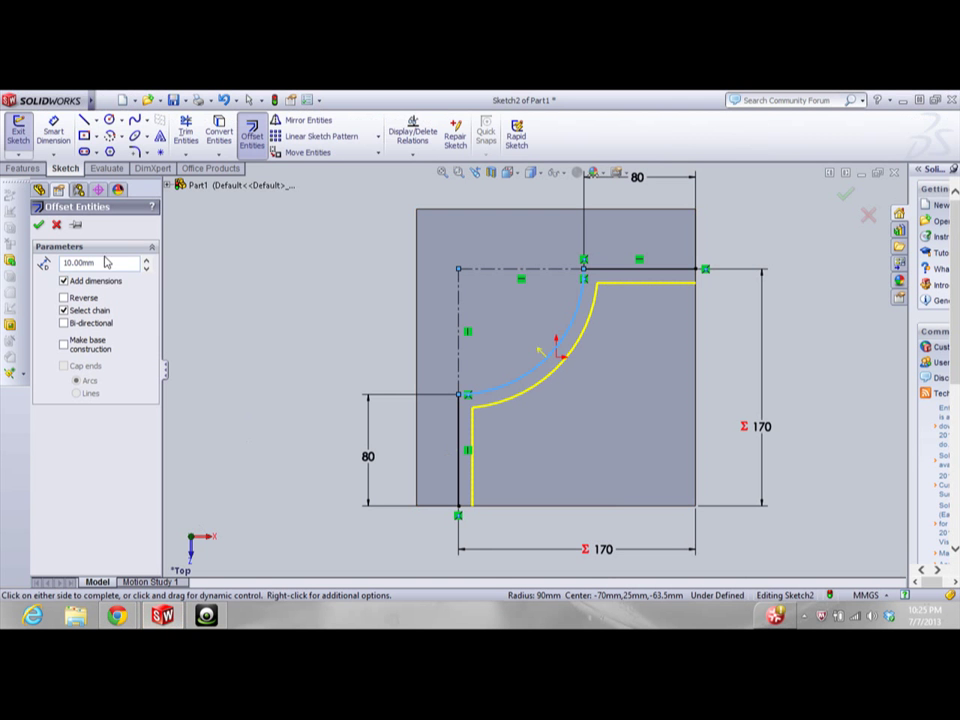
pyautogui.write('15')
pyautogui.press('Return')
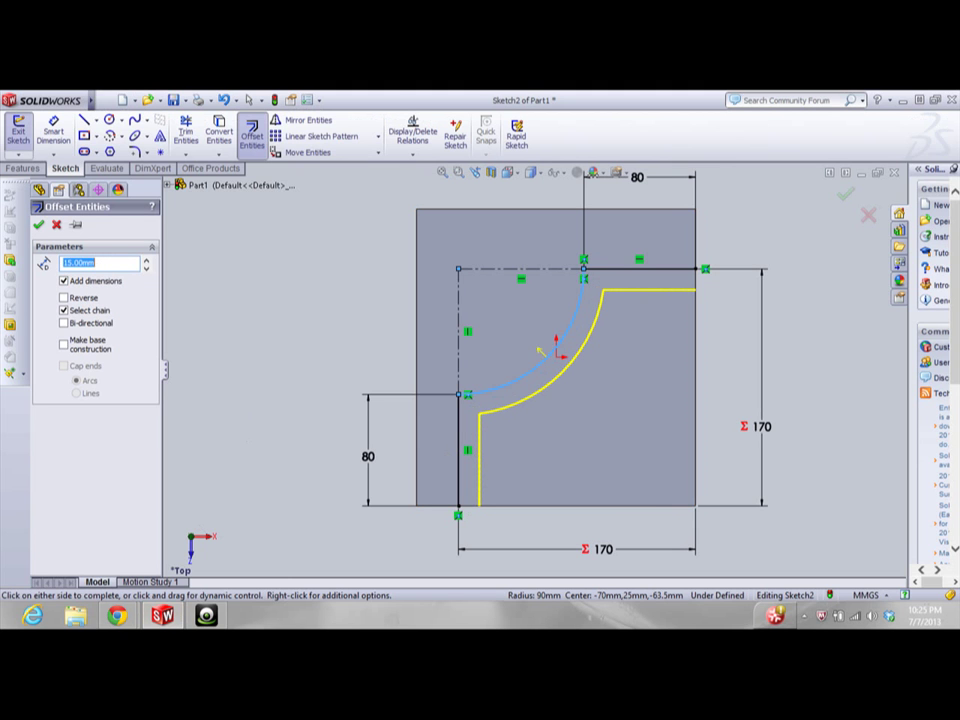
pyautogui.click(39, 225)
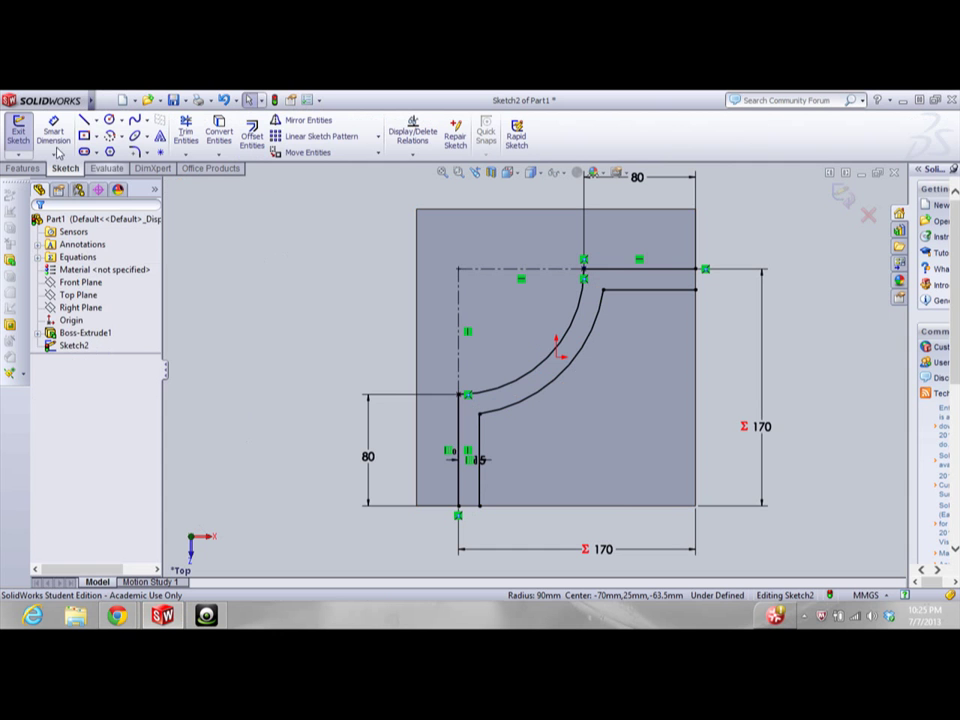
# Close both open ends of the wall profile with short lines along the plate's bottom and right edges
pyautogui.click(84, 119)
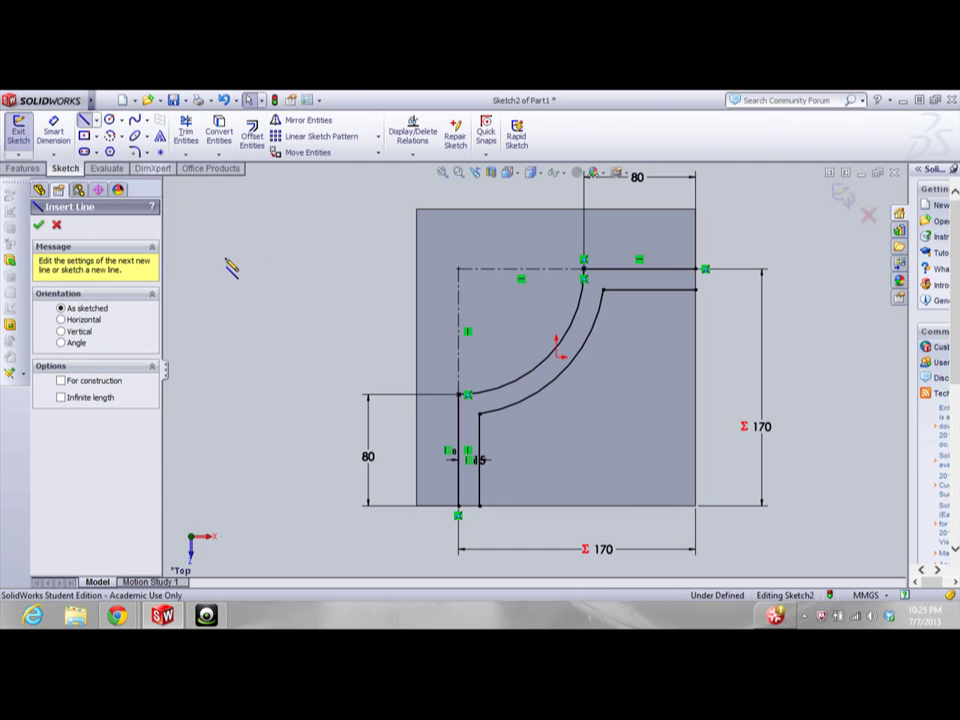
pyautogui.click(459, 507)
pyautogui.click(480, 507)
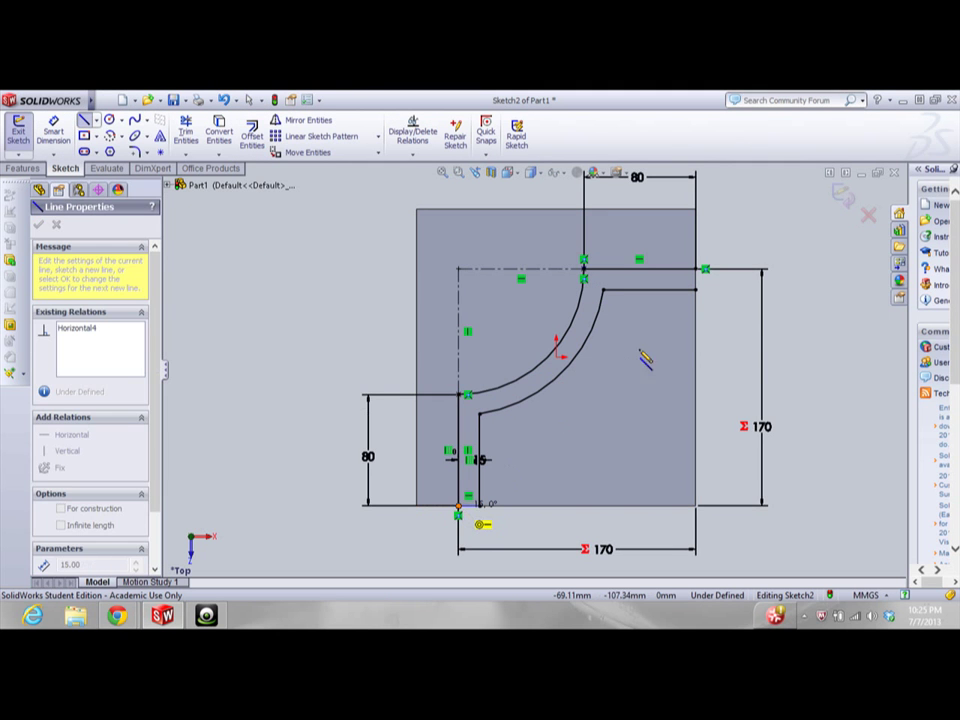
pyautogui.click(697, 268)
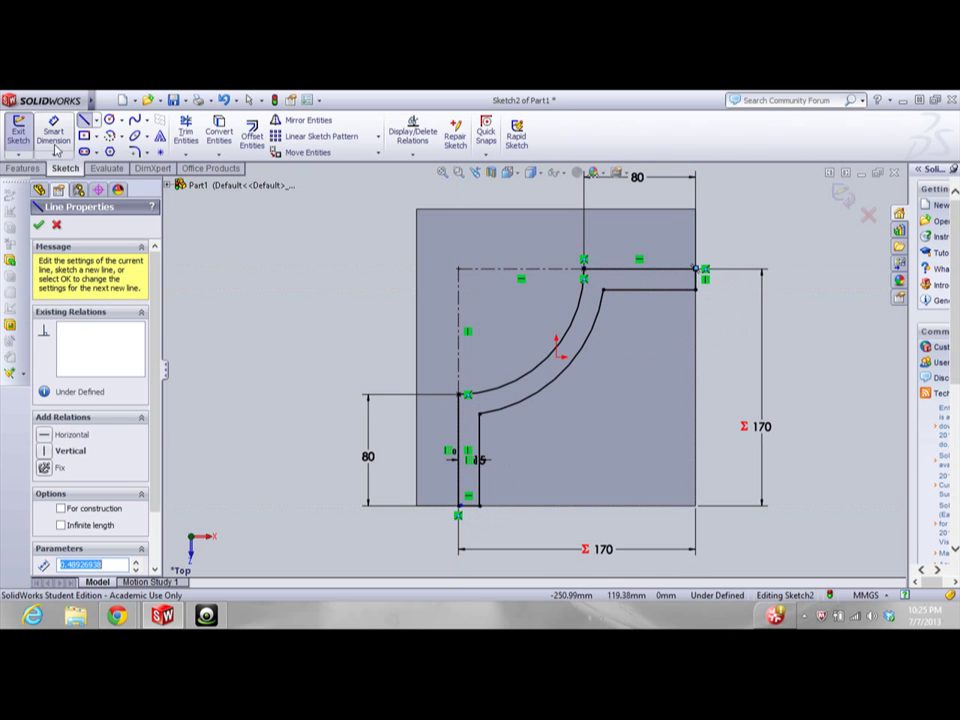
# Check the wall height in the exam drawing in Chrome and extrude the closed wall region 70 mm, merged with the plate
pyautogui.click(22, 168)
pyautogui.press('Escape')
pyautogui.click(24, 136)
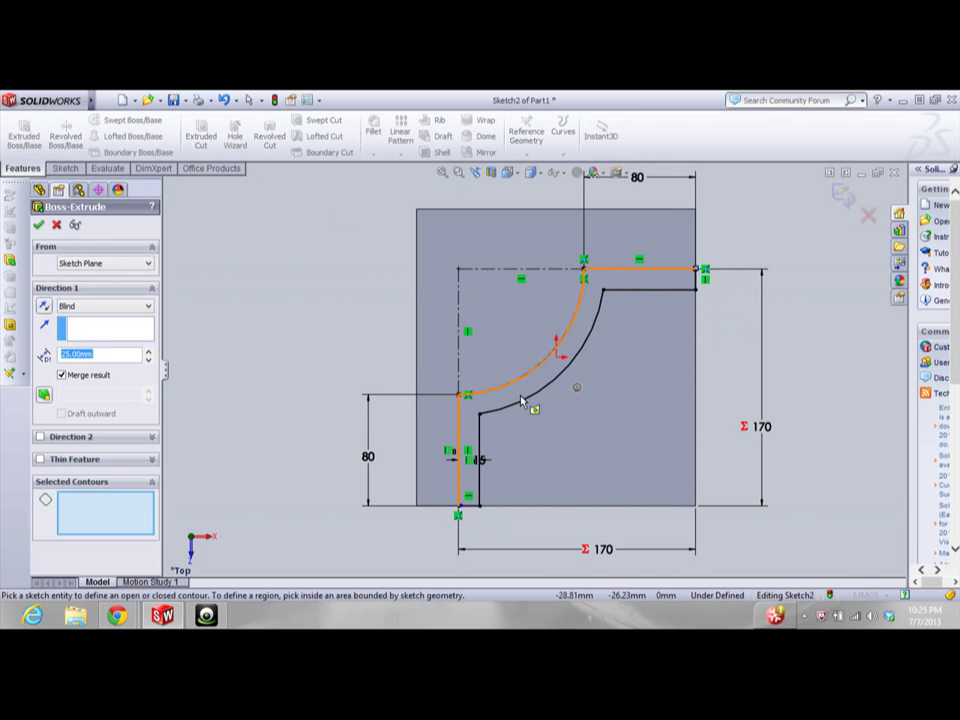
pyautogui.click(531, 399)
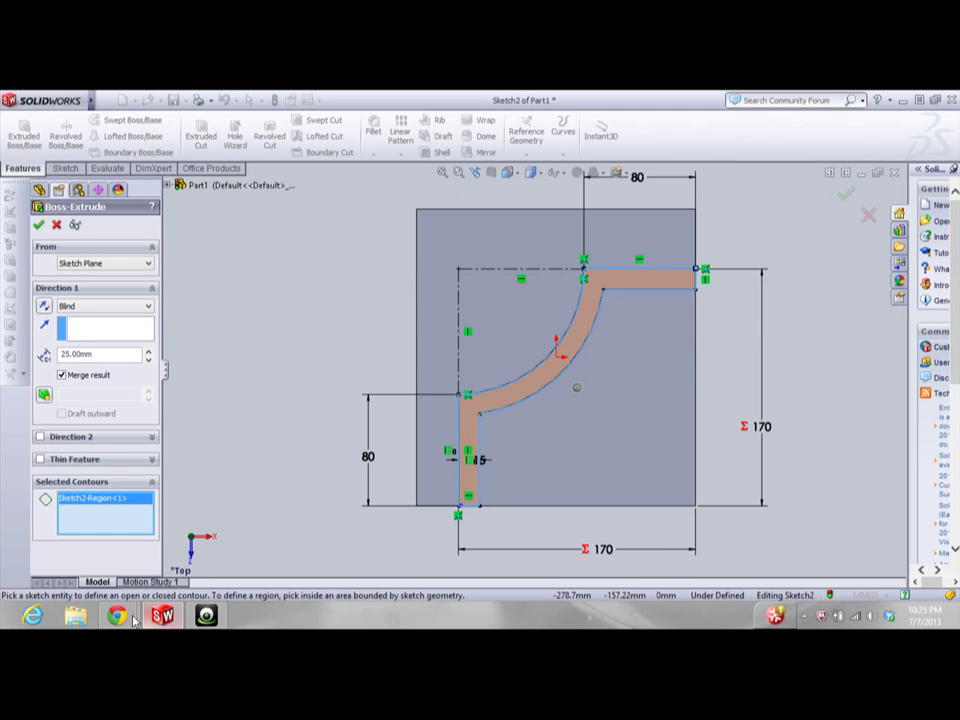
pyautogui.moveTo(120, 615)
pyautogui.click(272, 531)
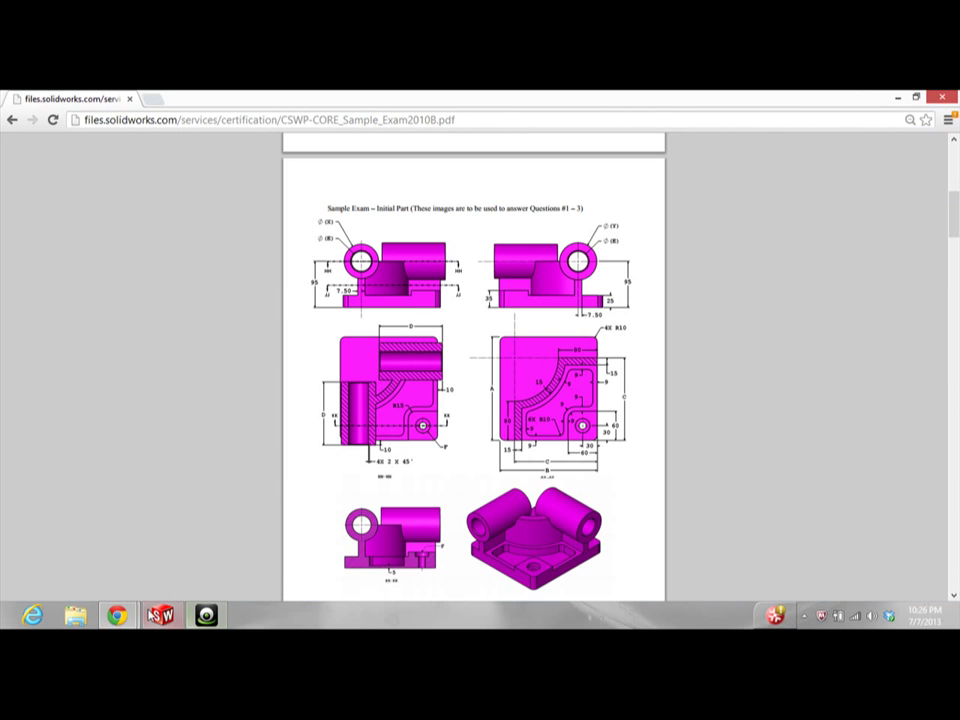
pyautogui.click(162, 615)
pyautogui.doubleClick(92, 354)
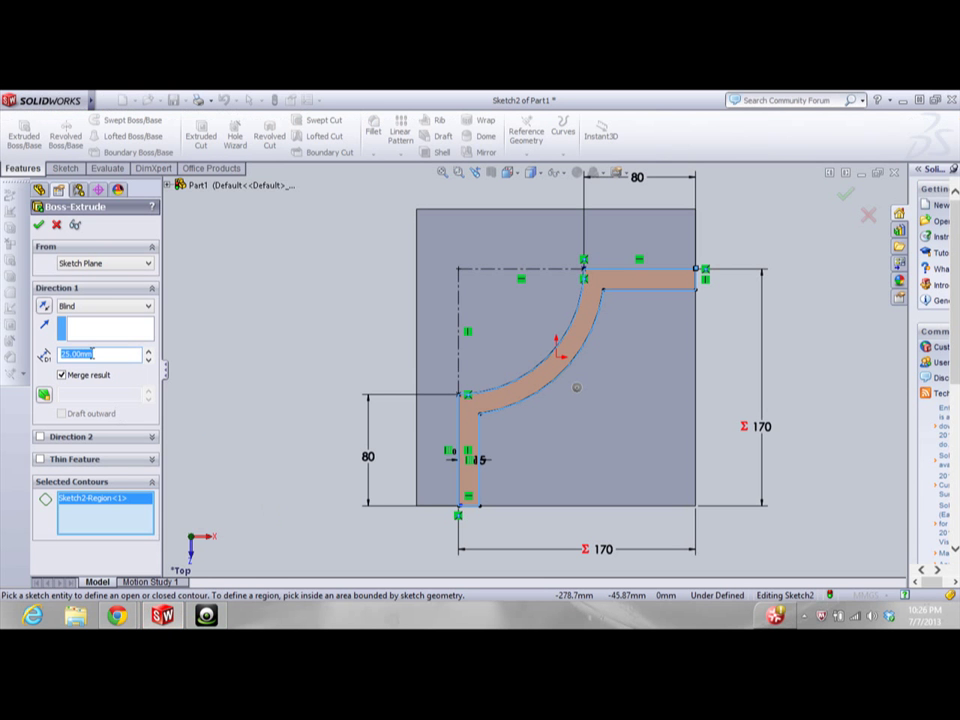
pyautogui.write('70')
pyautogui.click(38, 227)
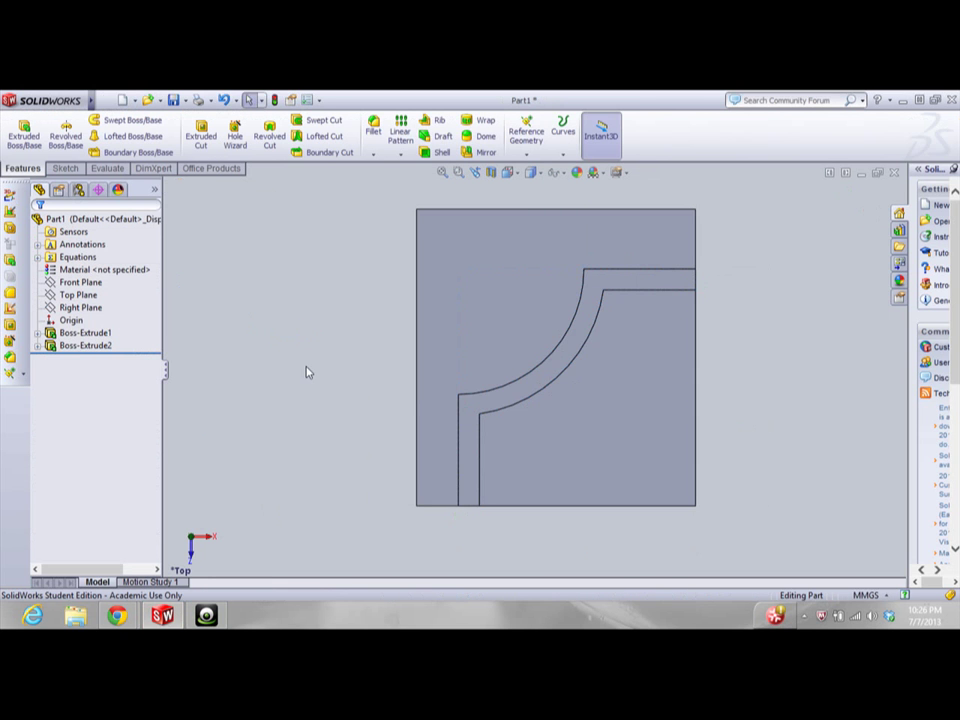
# Examine the extruded wall on the base plate from tilted views
pyautogui.press('Up')
pyautogui.press('Up')
pyautogui.press('Up')
pyautogui.press('Up')
pyautogui.press('Down')
pyautogui.press('Down')
pyautogui.press('Down')
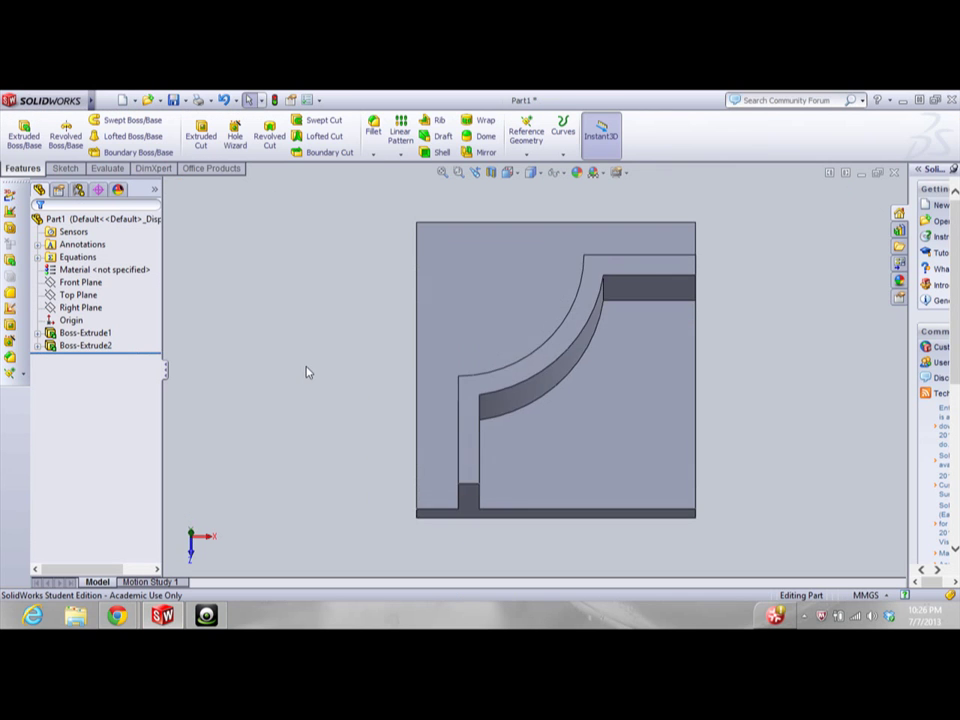
pyautogui.press('Down')
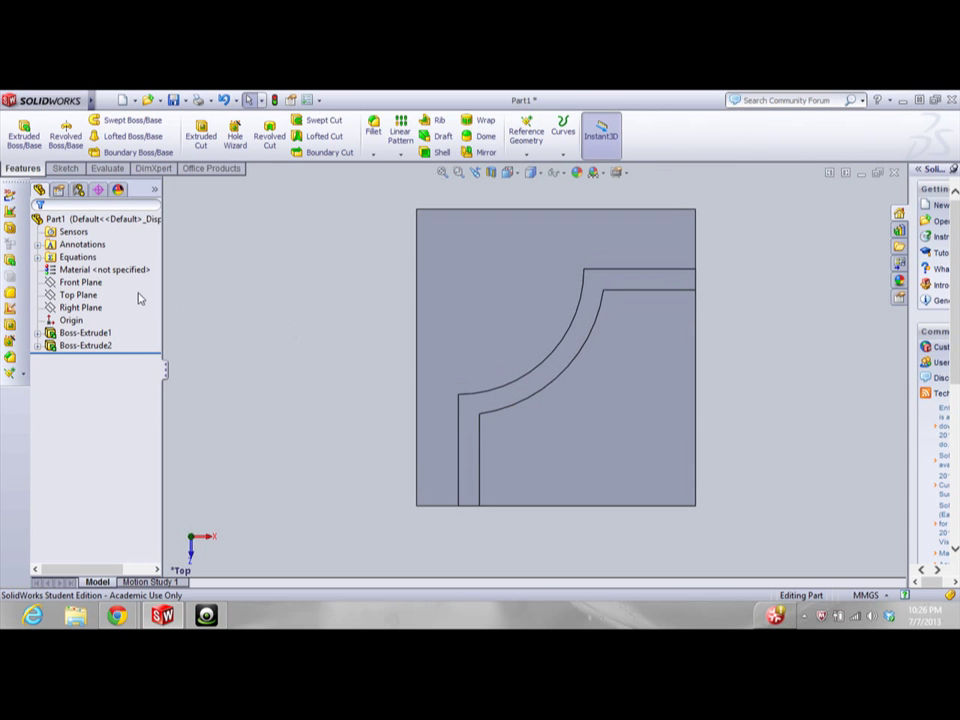
# Open the equations manager and set the global variable C to 150
pyautogui.click(95, 260)
pyautogui.click(38, 258)
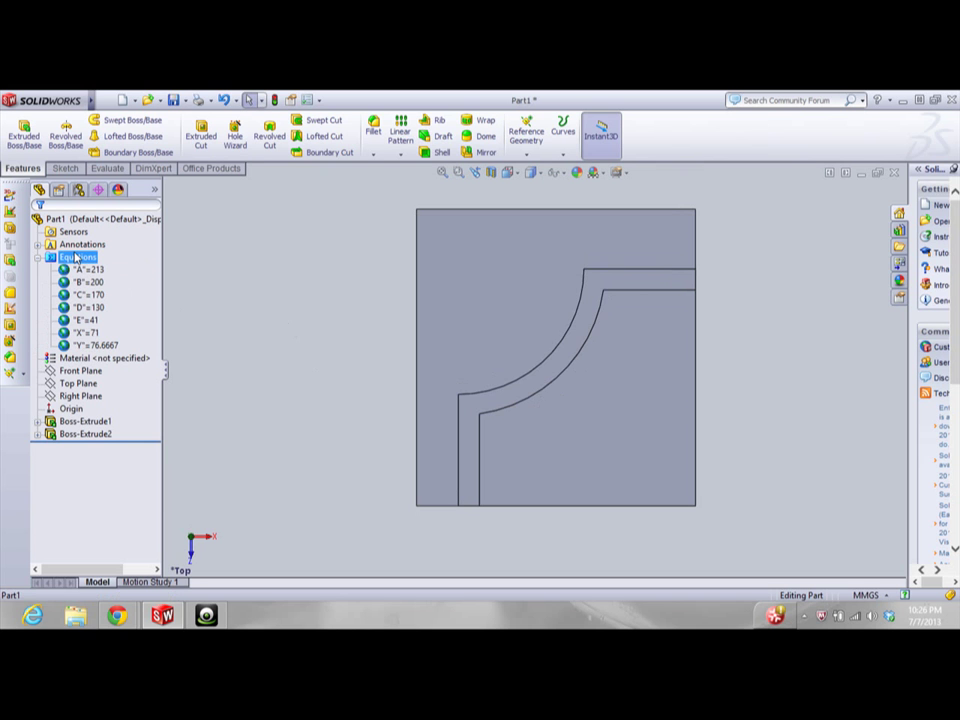
pyautogui.rightClick(76, 258)
pyautogui.click(150, 259)
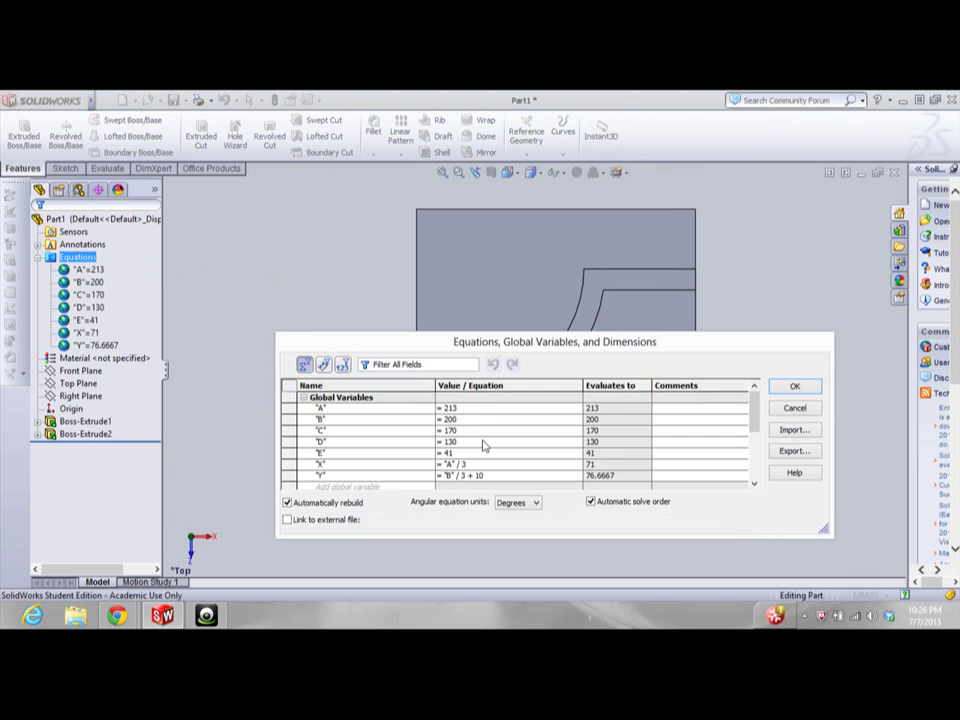
pyautogui.click(485, 430)
pyautogui.press('BackSpace')
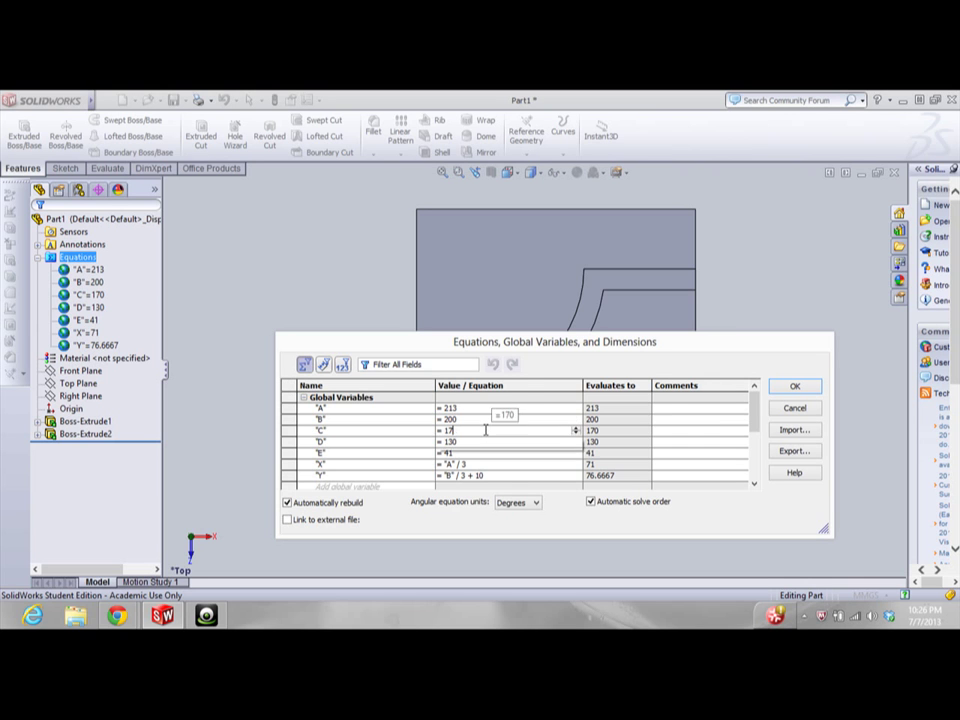
pyautogui.press('BackSpace')
pyautogui.write('50')
pyautogui.press('Return')
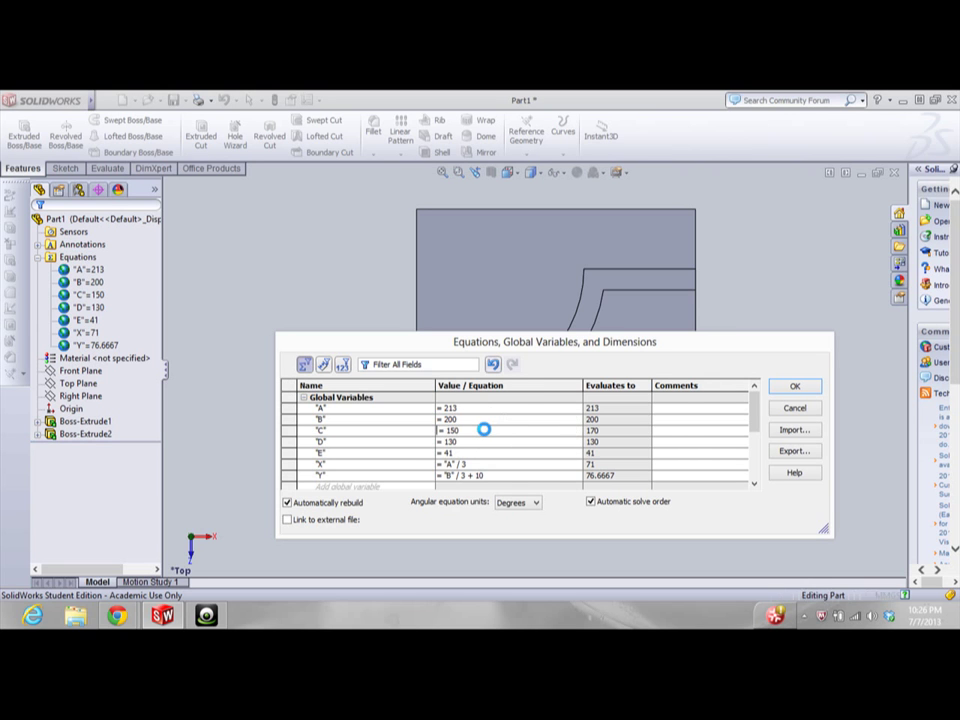
# Set the global variable C back to 170 and close the equations manager
pyautogui.moveTo(529, 345); pyautogui.dragTo(485, 292)
pyautogui.press('BackSpace')
pyautogui.press('BackSpace')
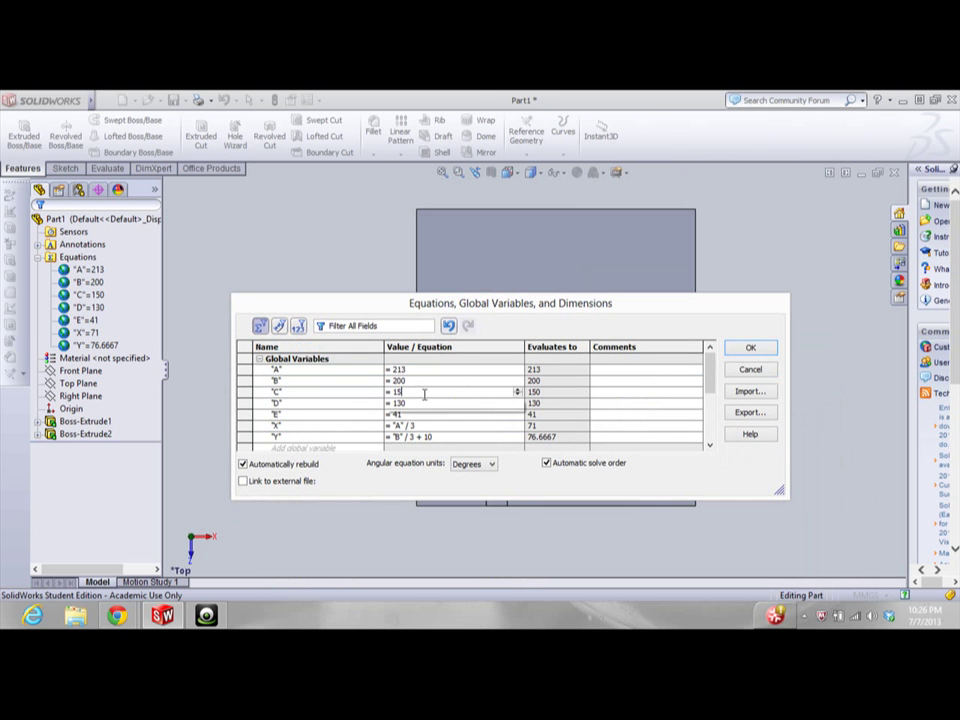
pyautogui.write('70')
pyautogui.click(424, 395)
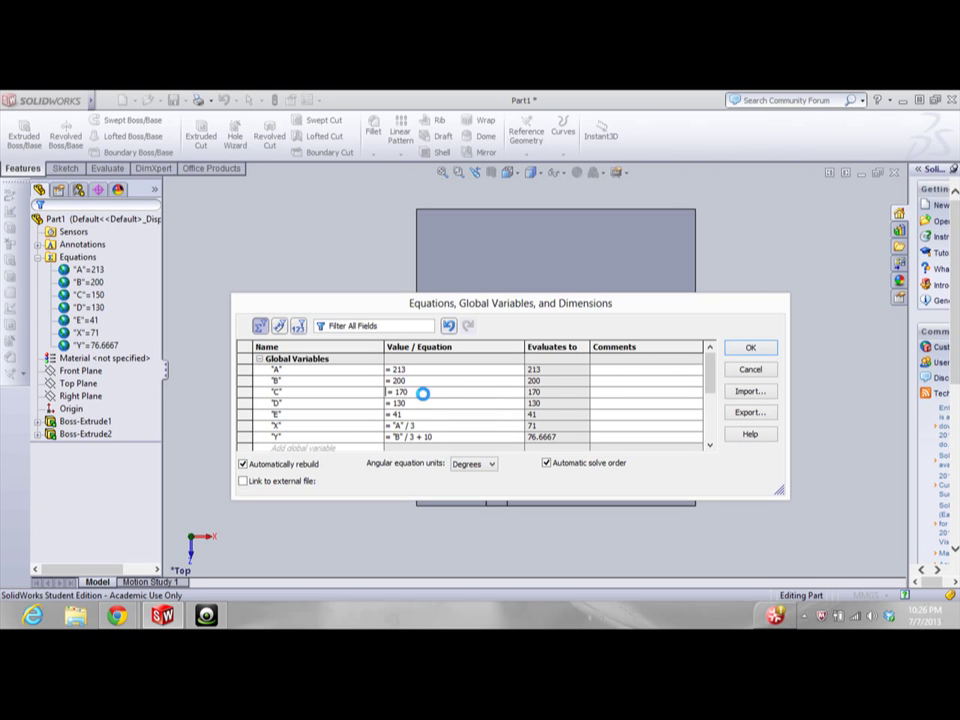
pyautogui.click(750, 349)
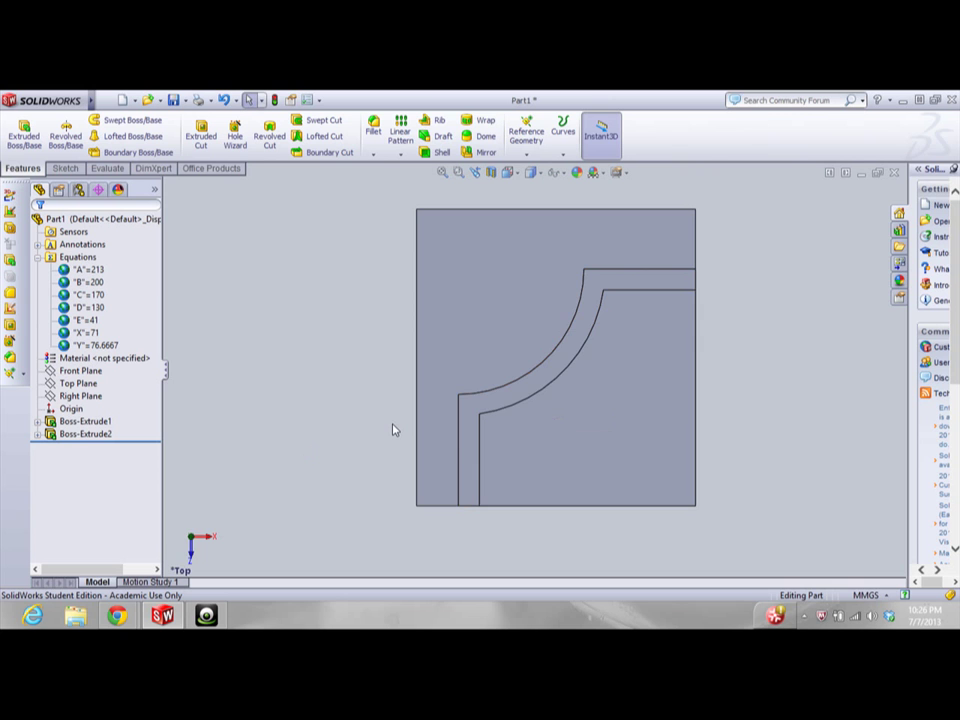
# Inspect the rebuilt wall and plate by tilting the model away from the top view and back
pyautogui.press('Up')
pyautogui.press('Up')
pyautogui.press('Up')
pyautogui.press('Up')
pyautogui.press('Up')
pyautogui.press('Down')
pyautogui.press('Down')
pyautogui.press('Down')
pyautogui.press('Down')
pyautogui.press('Down')
pyautogui.press('Up')
pyautogui.press('Down')
pyautogui.moveTo(330, 291); pyautogui.dragTo(557, 544)
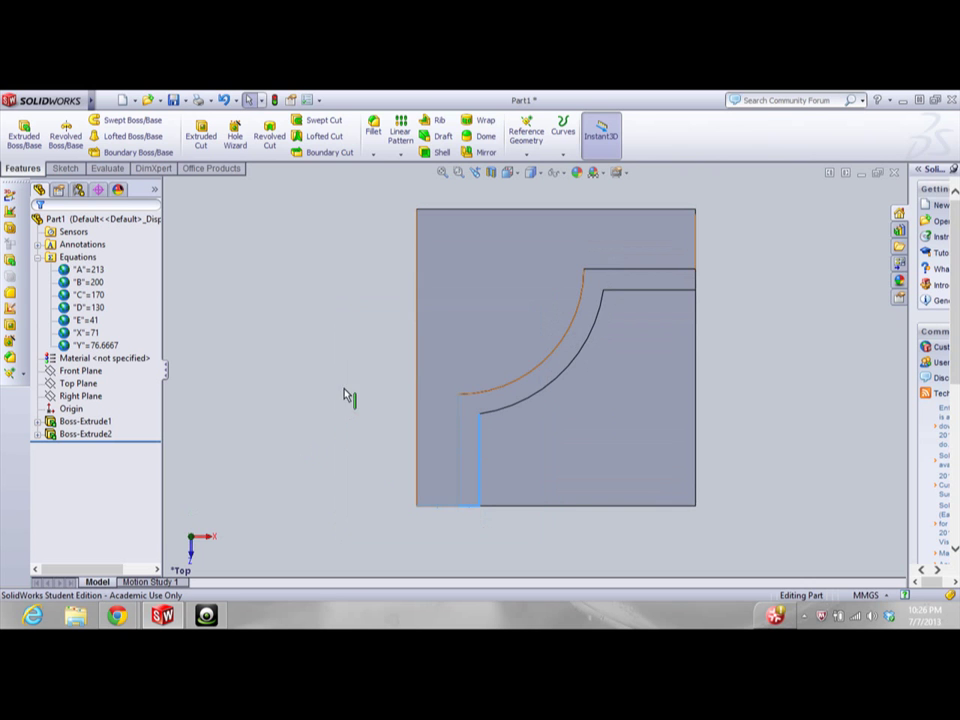
# Examine the wall and base plate from above and from a tilted view showing the wall's end faces
pyautogui.click(407, 358)
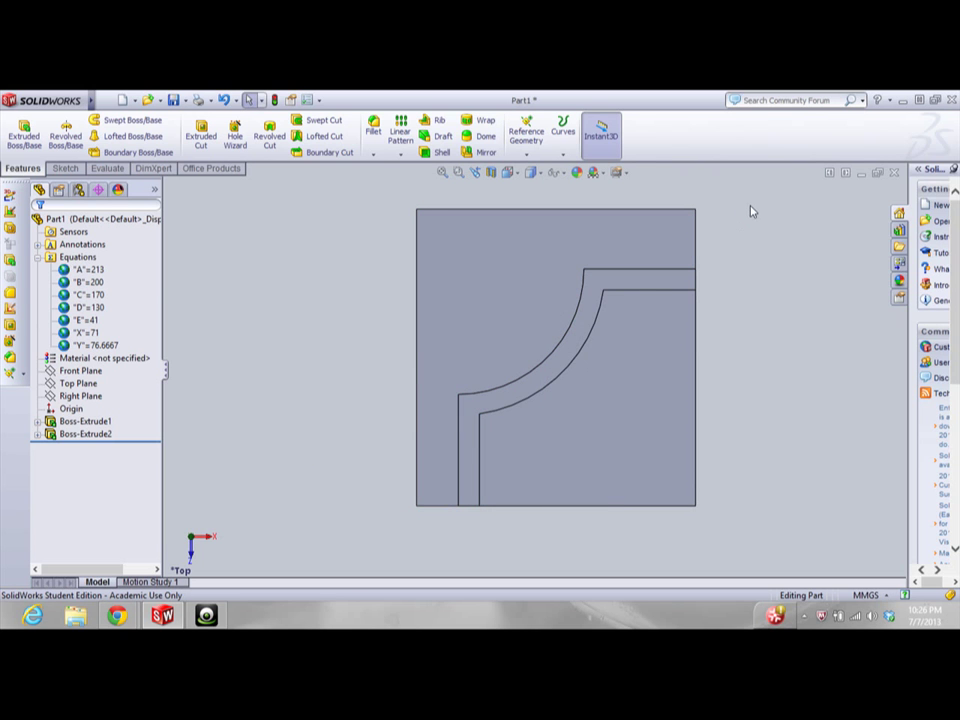
pyautogui.moveTo(752, 211); pyautogui.dragTo(579, 334)
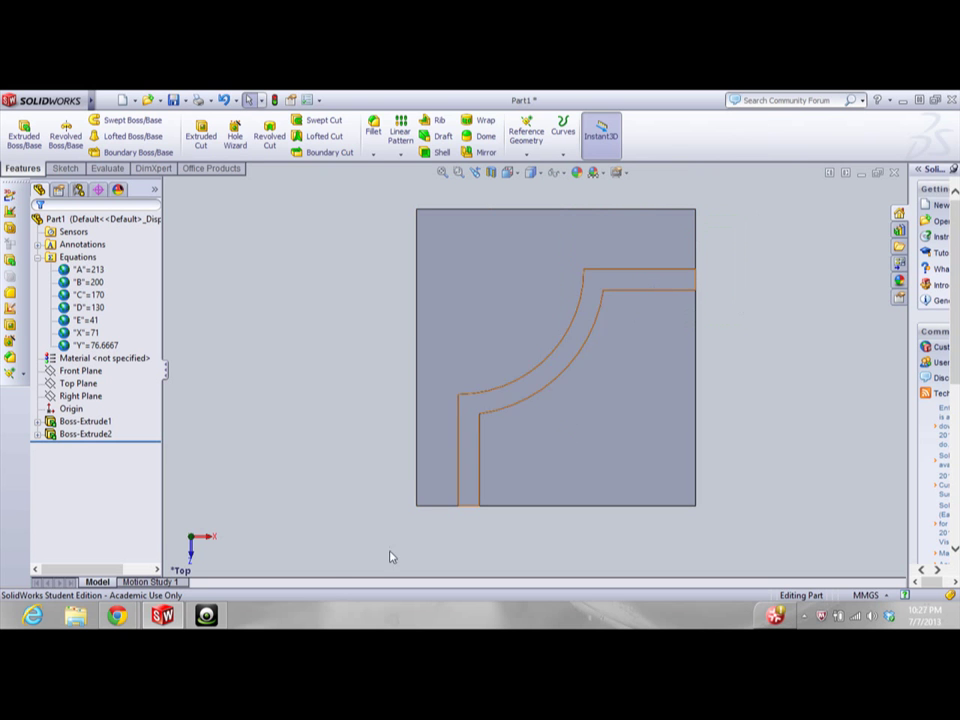
pyautogui.click(352, 510)
pyautogui.press('Up')
pyautogui.press('Up')
pyautogui.press('Up')
pyautogui.press('Up')
pyautogui.press('Left')
pyautogui.press('Left')
pyautogui.press('Left')
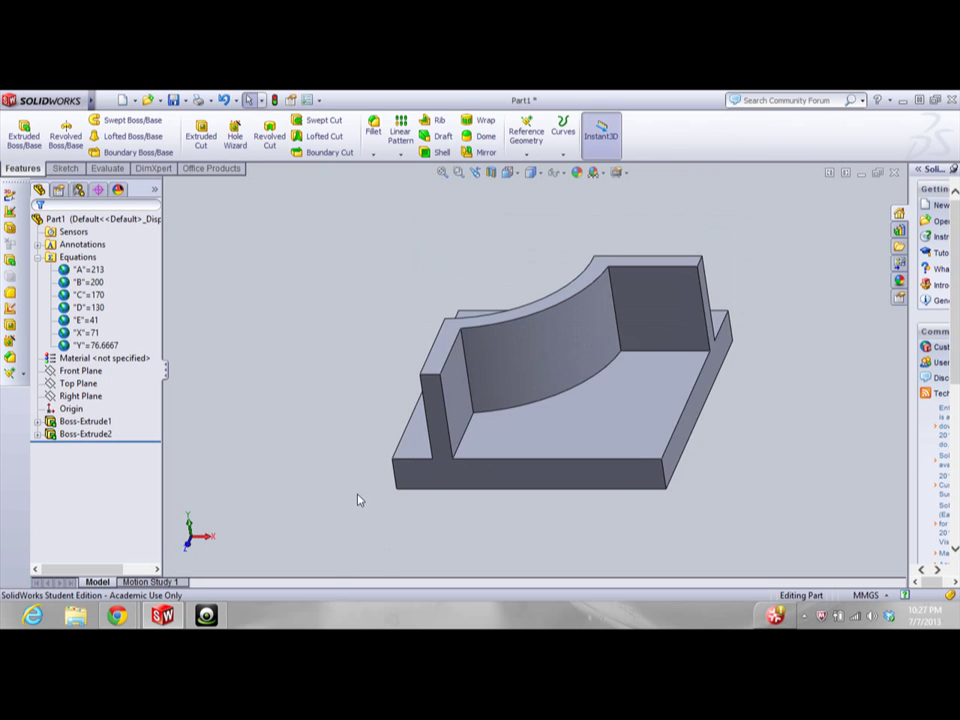
# Orient the view normal to the shared end face of the wall and base plate and select that face
pyautogui.click(686, 318)
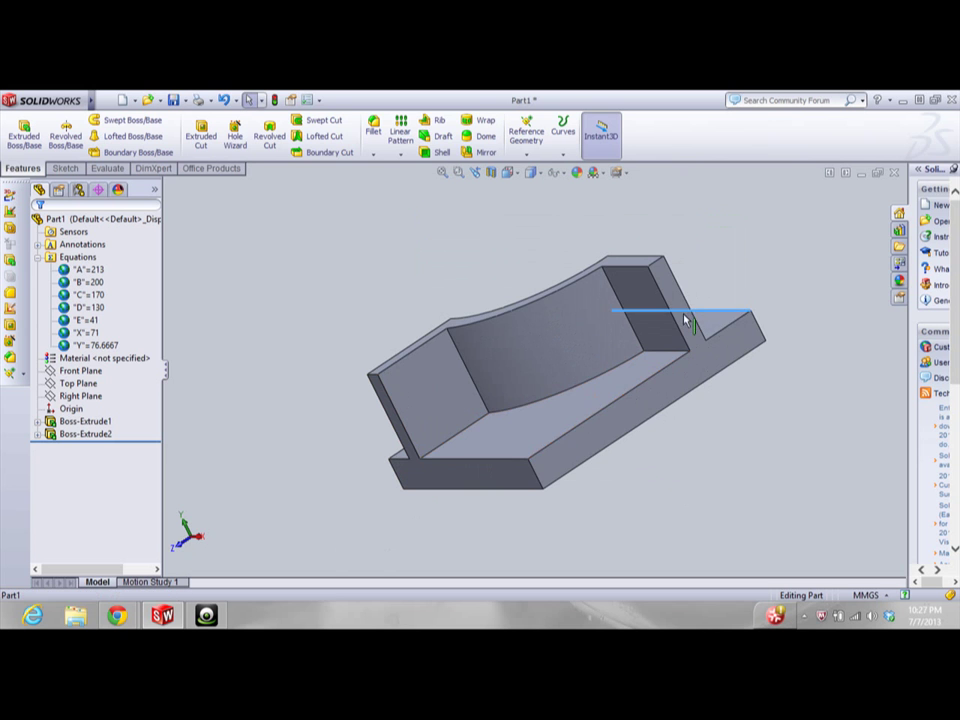
pyautogui.click(680, 308)
pyautogui.rightClick(685, 310)
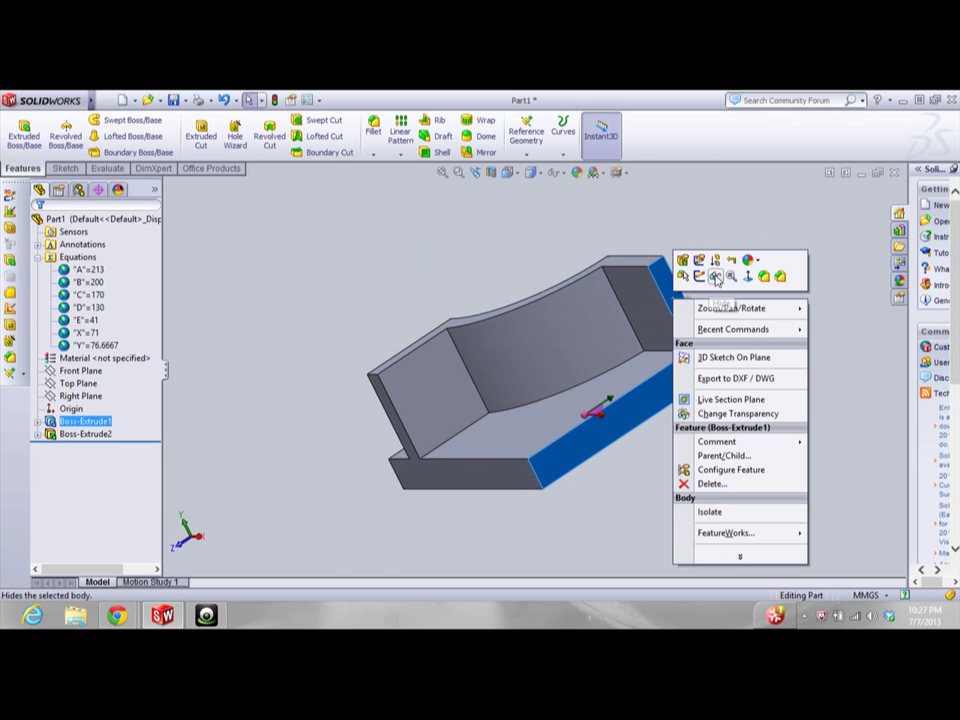
pyautogui.click(747, 276)
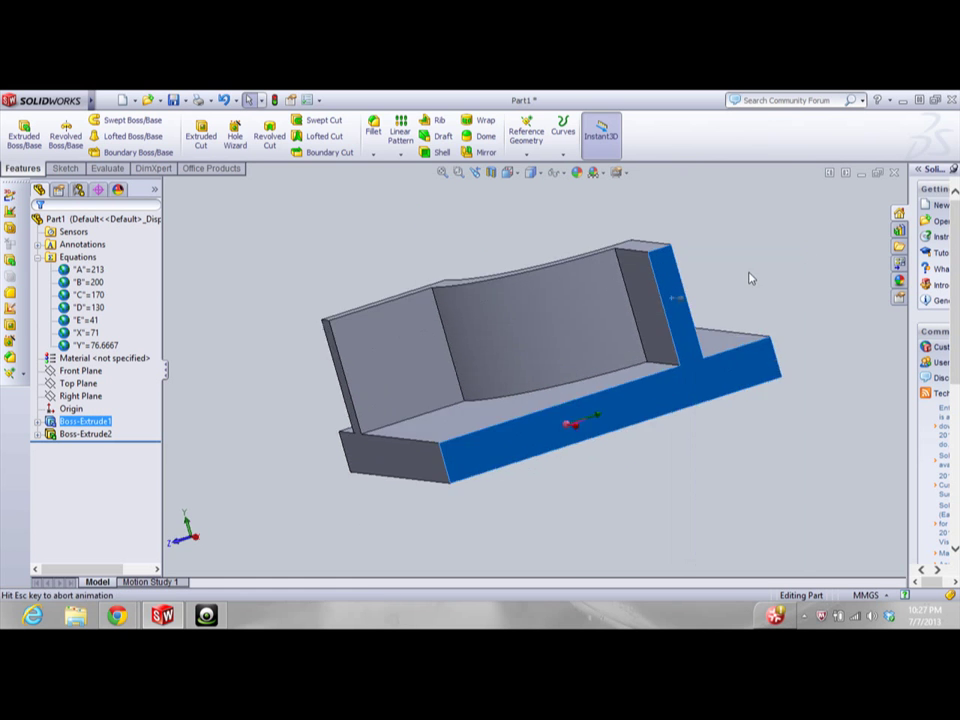
pyautogui.rightClick(653, 266)
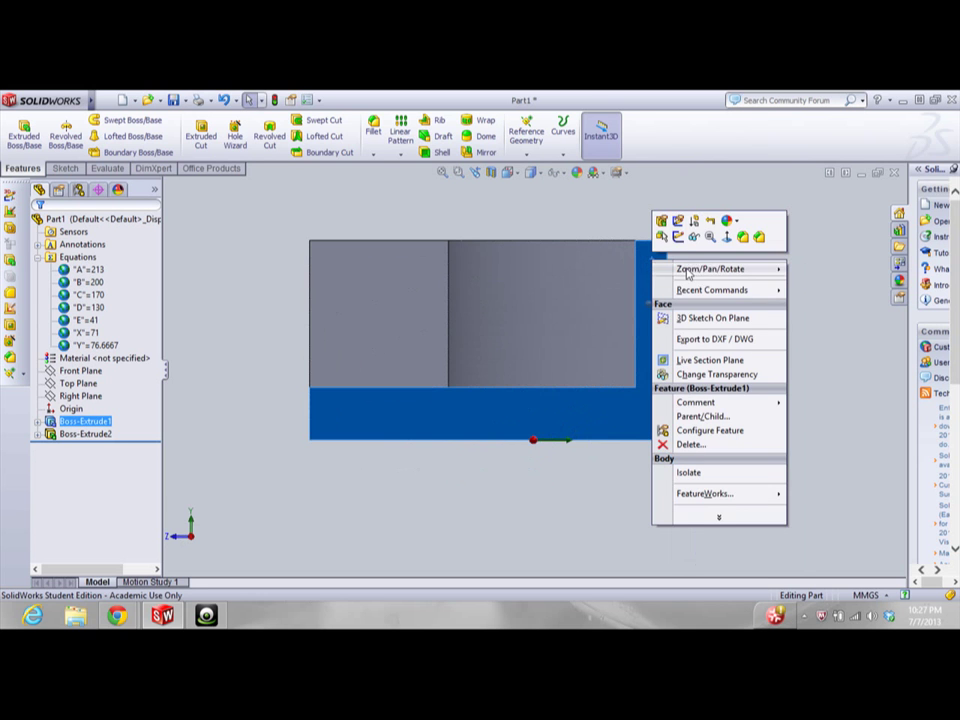
pyautogui.click(635, 230)
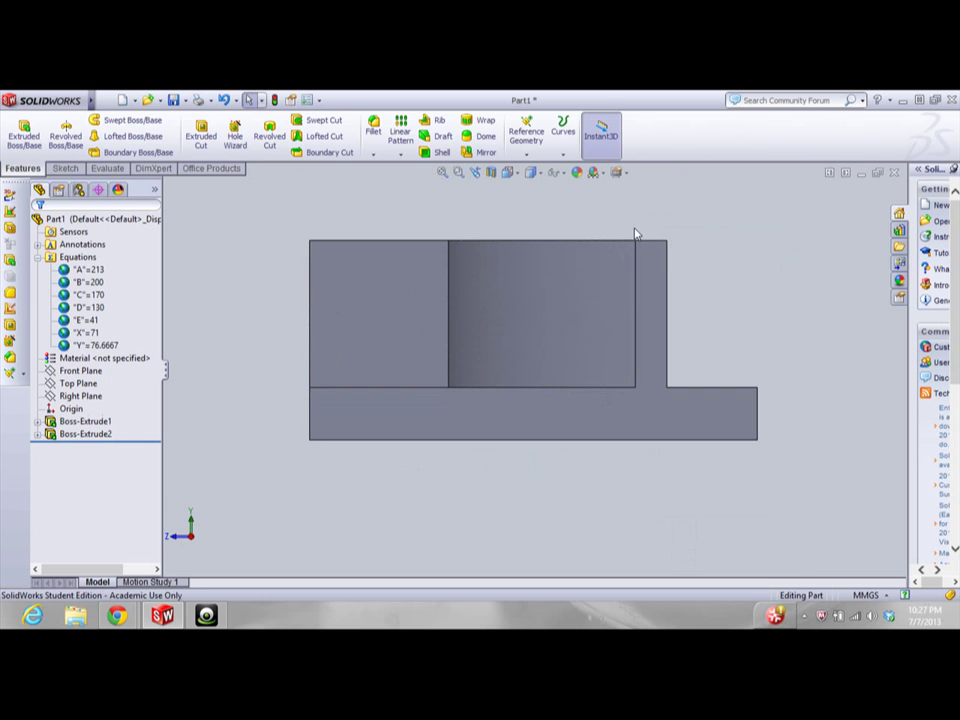
pyautogui.click(653, 255)
# Consult the exam drawing in Chrome, then create a reference plane offset 10 mm outward from the selected end face in SolidWorks
pyautogui.moveTo(120, 616)
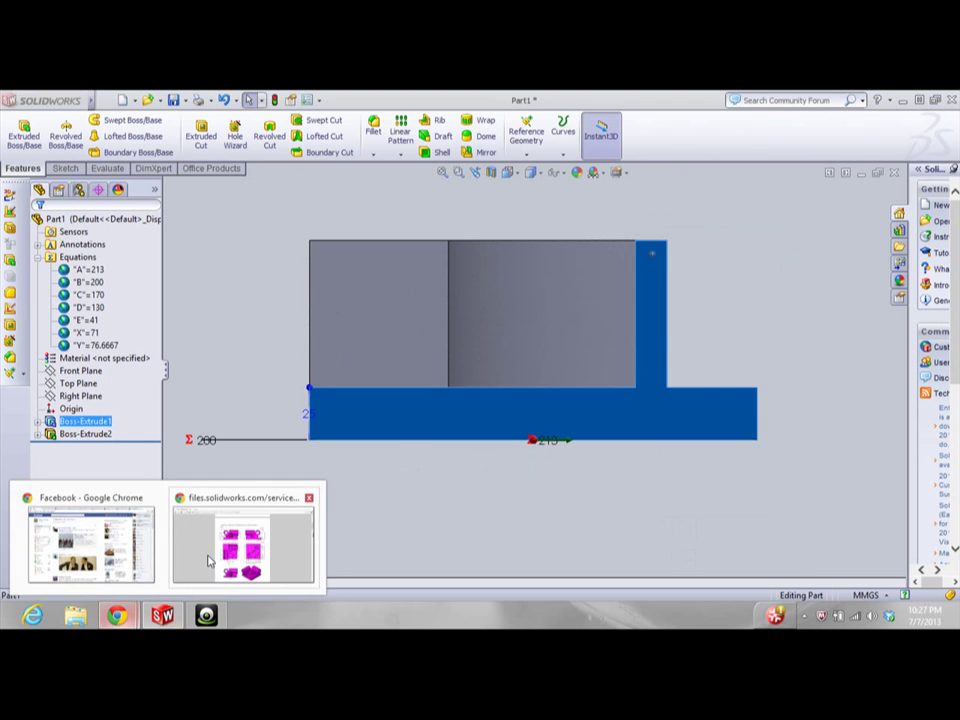
pyautogui.click(208, 561)
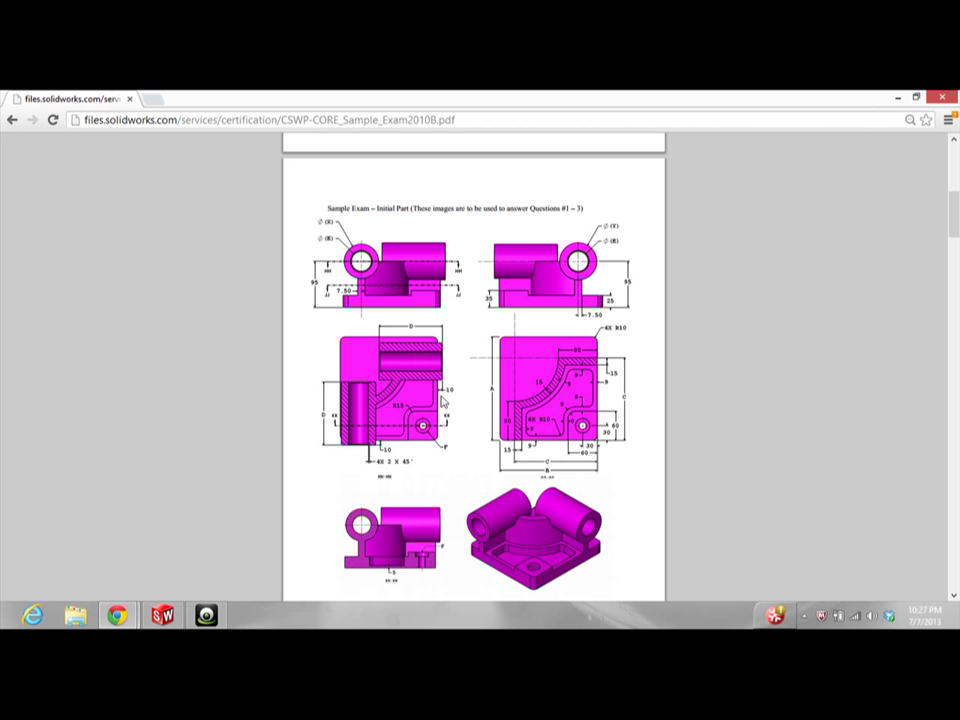
pyautogui.click(180, 614)
pyautogui.click(527, 131)
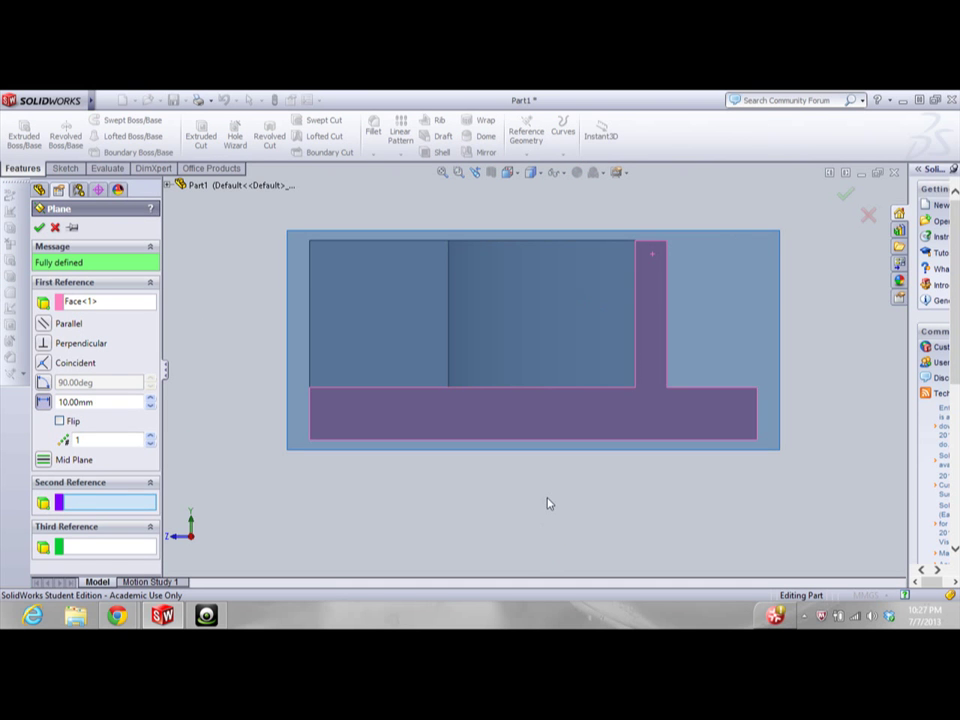
pyautogui.press('Down')
pyautogui.press('Down')
pyautogui.press('Down')
pyautogui.press('Down')
pyautogui.press('Down')
pyautogui.press('Down')
pyautogui.press('f')
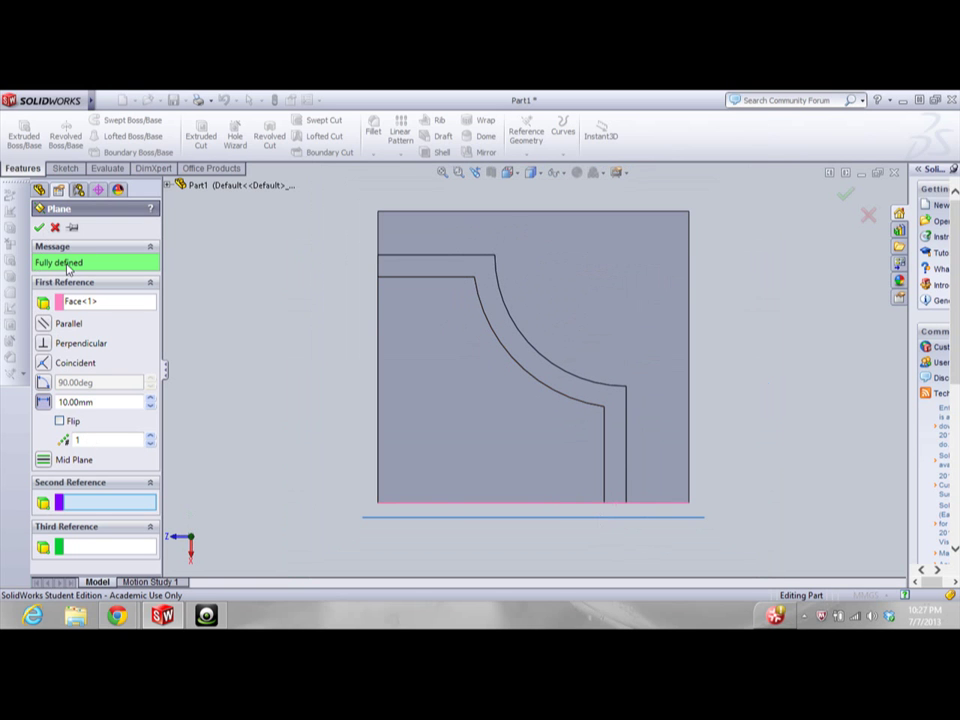
pyautogui.click(39, 228)
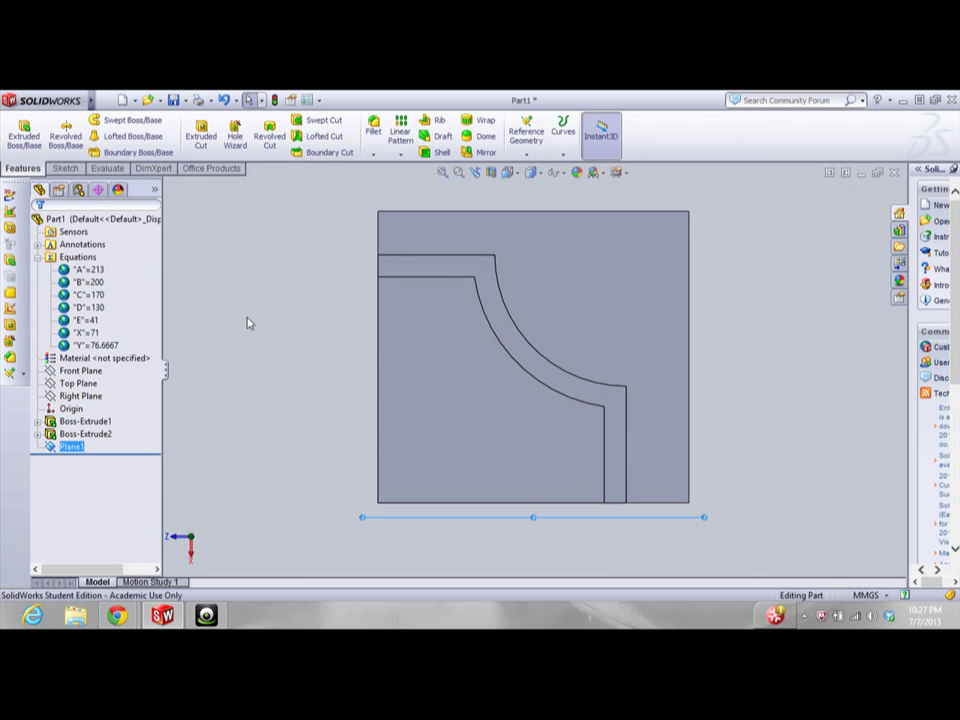
# Sketch a circle about 71 mm in diameter on the new offset plane, centred on the midpoint of the wall's upper end edge
pyautogui.hotkey('ctrl', '8')
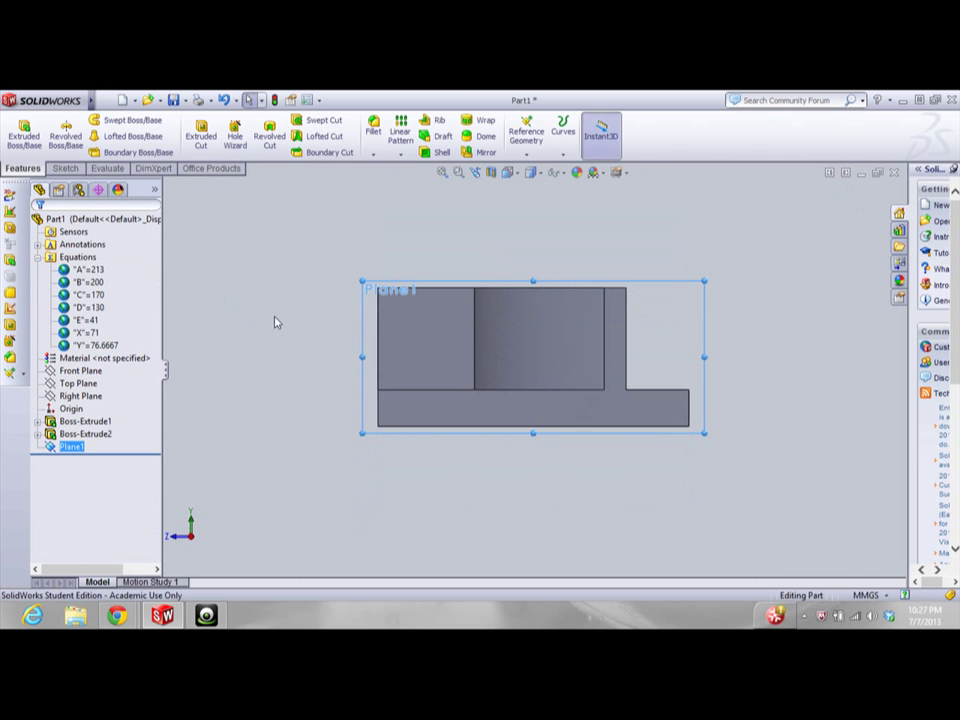
pyautogui.click(65, 168)
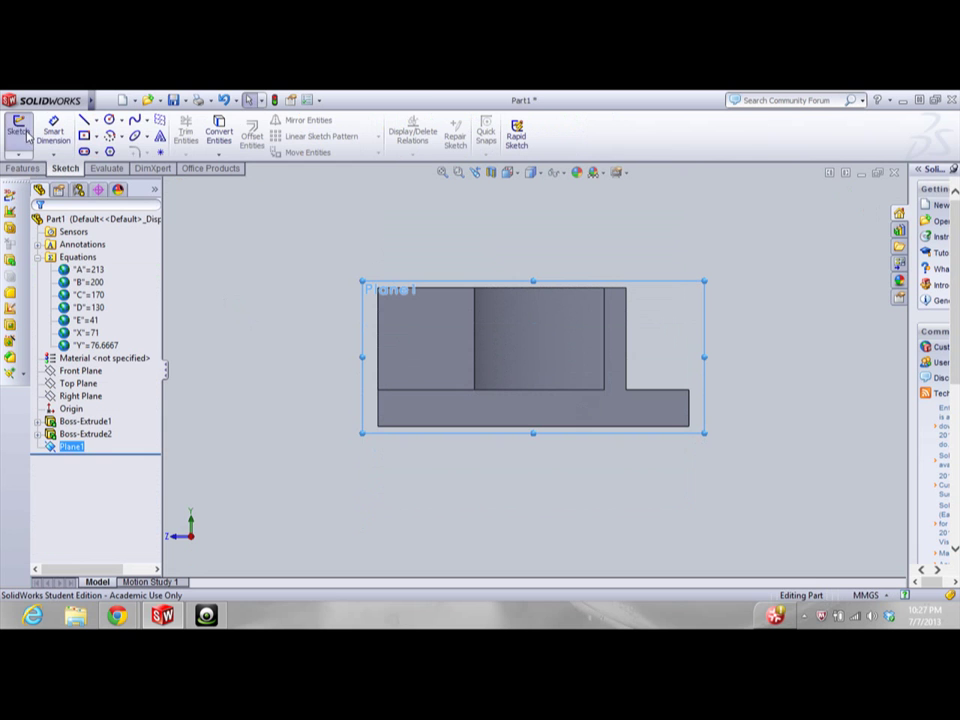
pyautogui.click(18, 130)
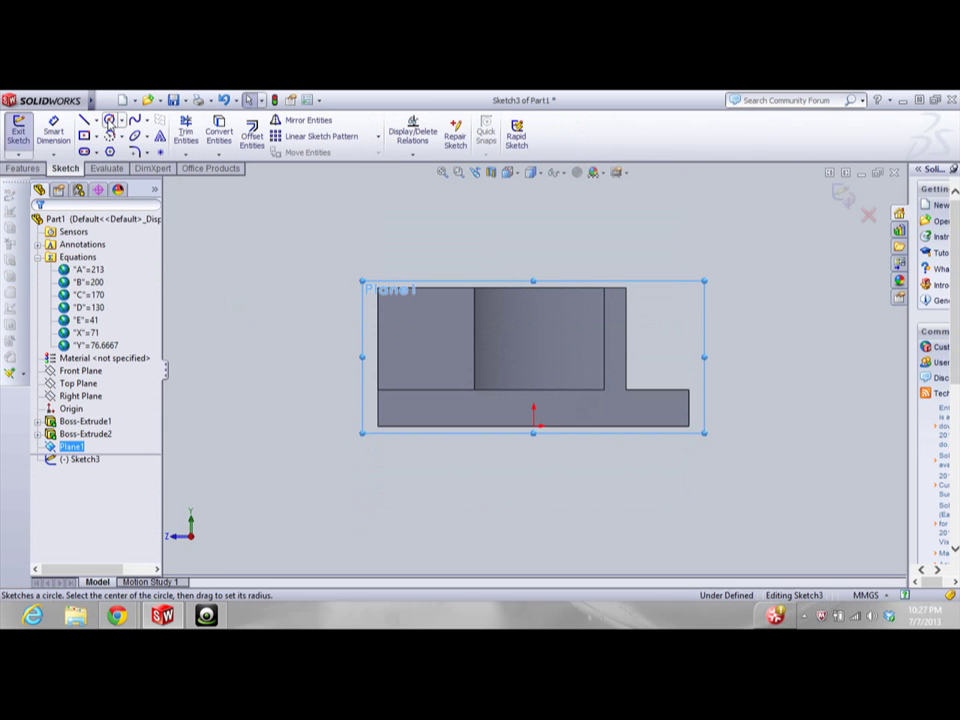
pyautogui.click(109, 120)
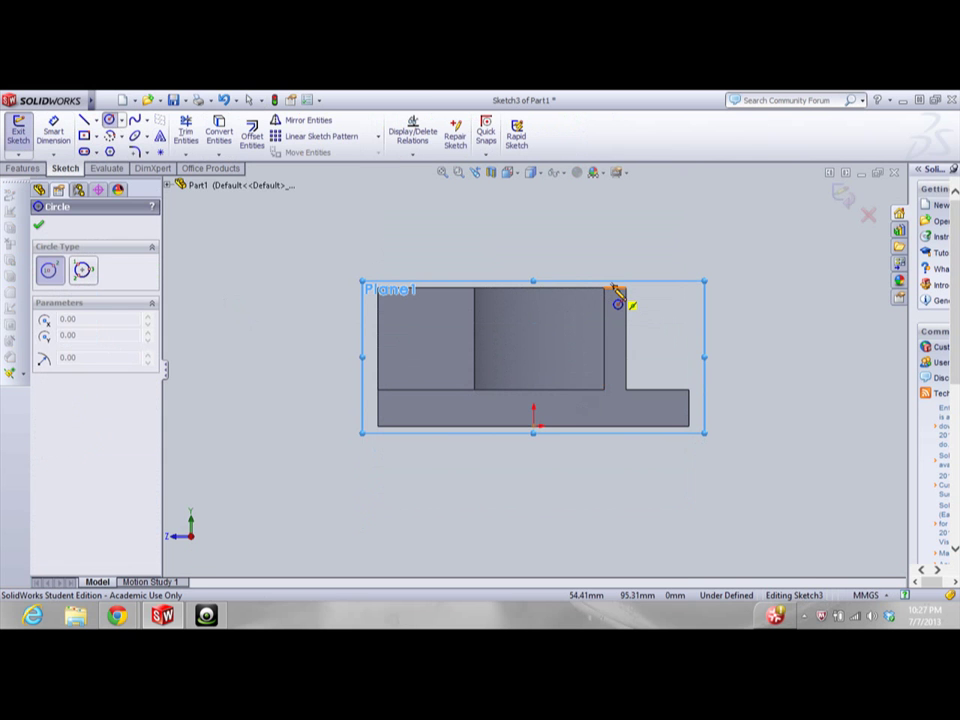
pyautogui.click(614, 288)
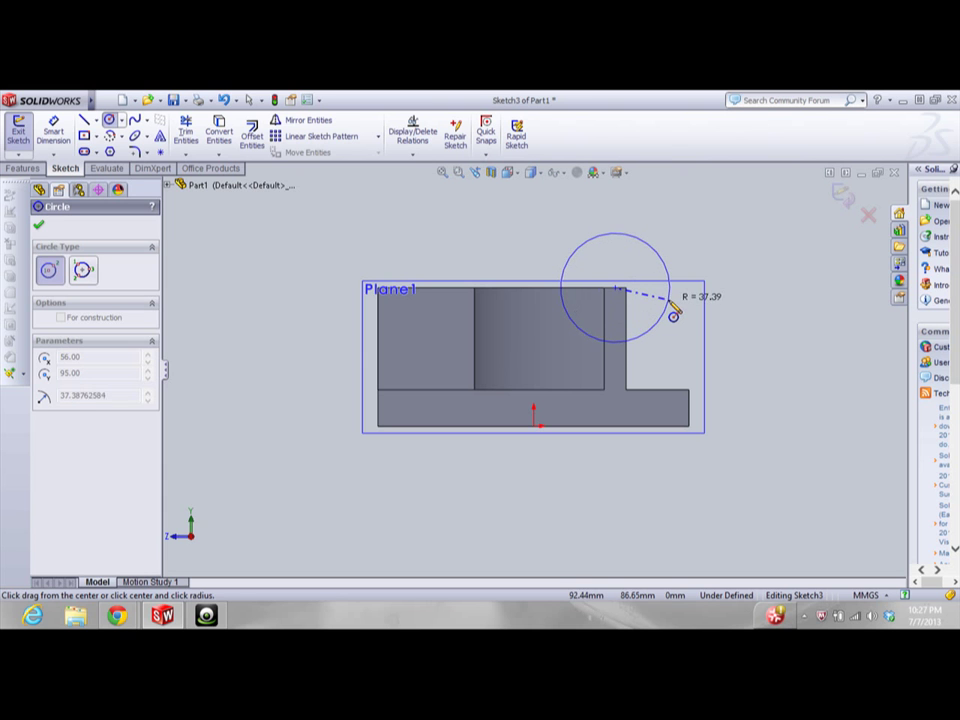
pyautogui.click(666, 300)
# Dimension the circle's diameter, check the exam drawing in Chrome, and link the dimension to the global variable Y in SolidWorks
pyautogui.click(60, 133)
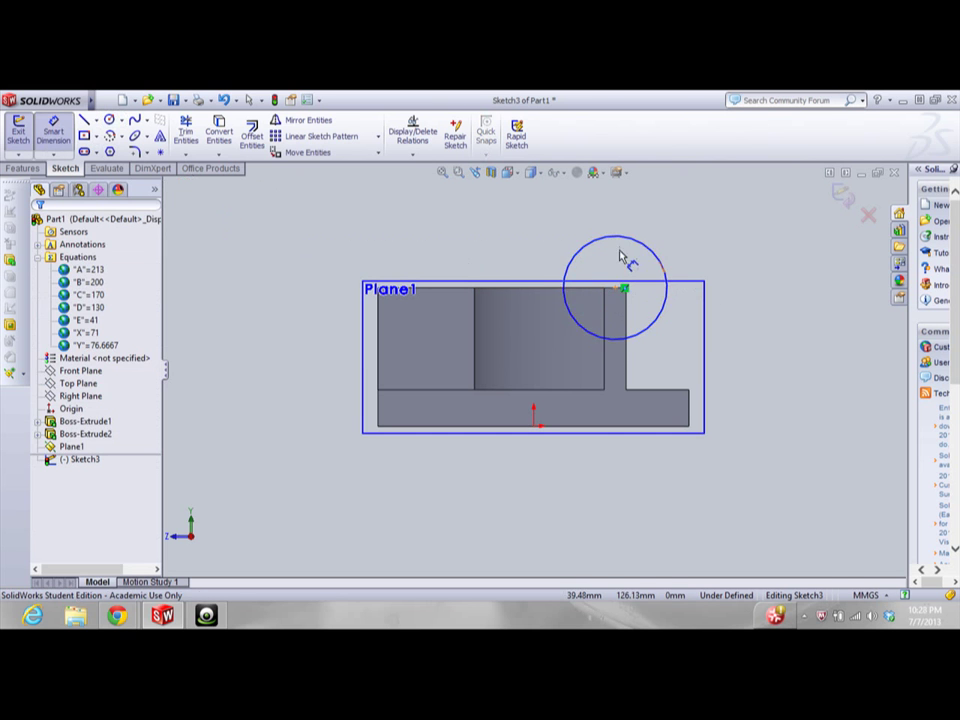
pyautogui.click(668, 261)
pyautogui.click(756, 250)
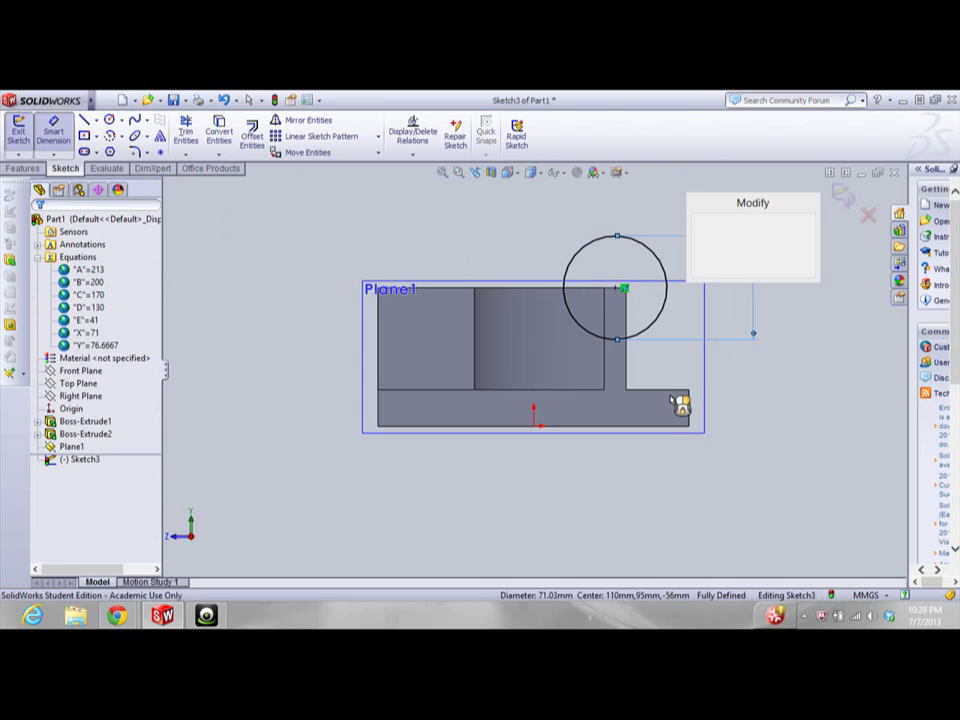
pyautogui.moveTo(117, 615)
pyautogui.click(261, 543)
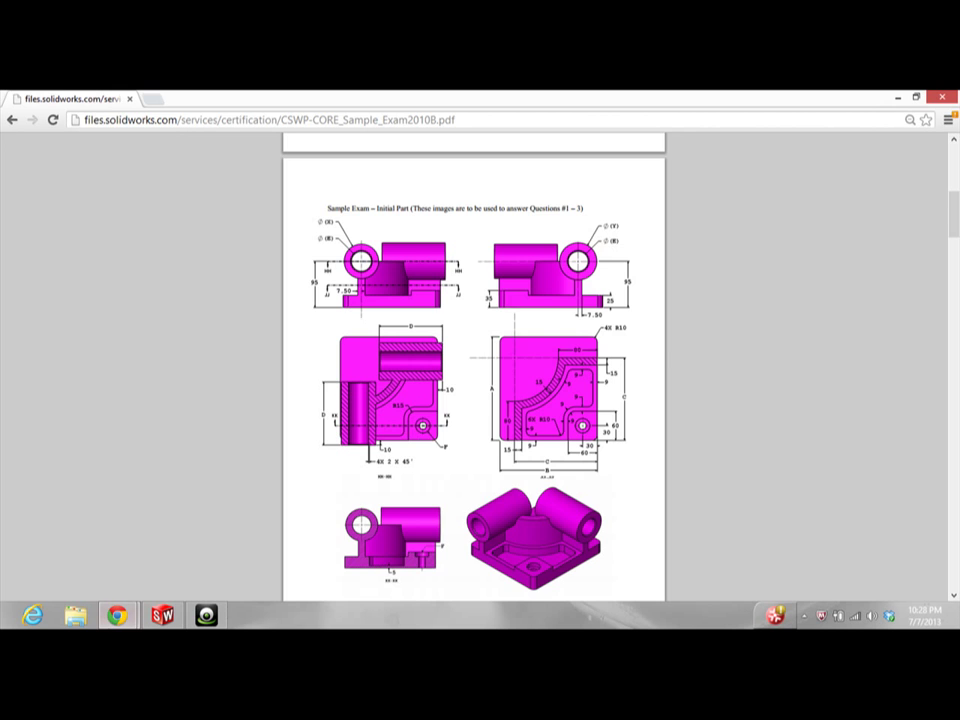
pyautogui.click(162, 615)
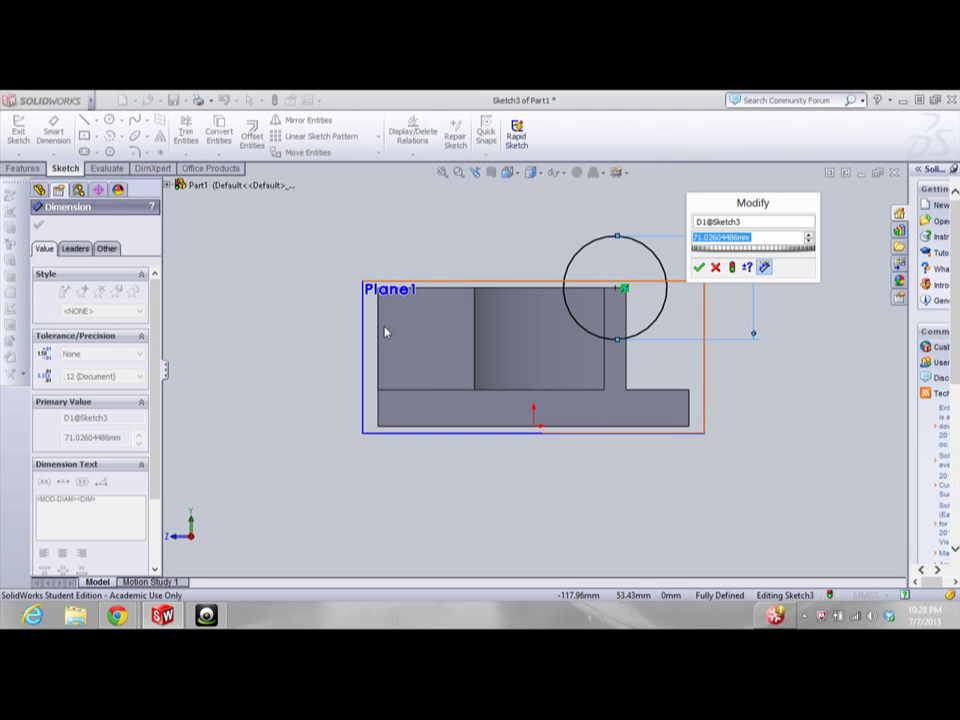
pyautogui.write('=Y')
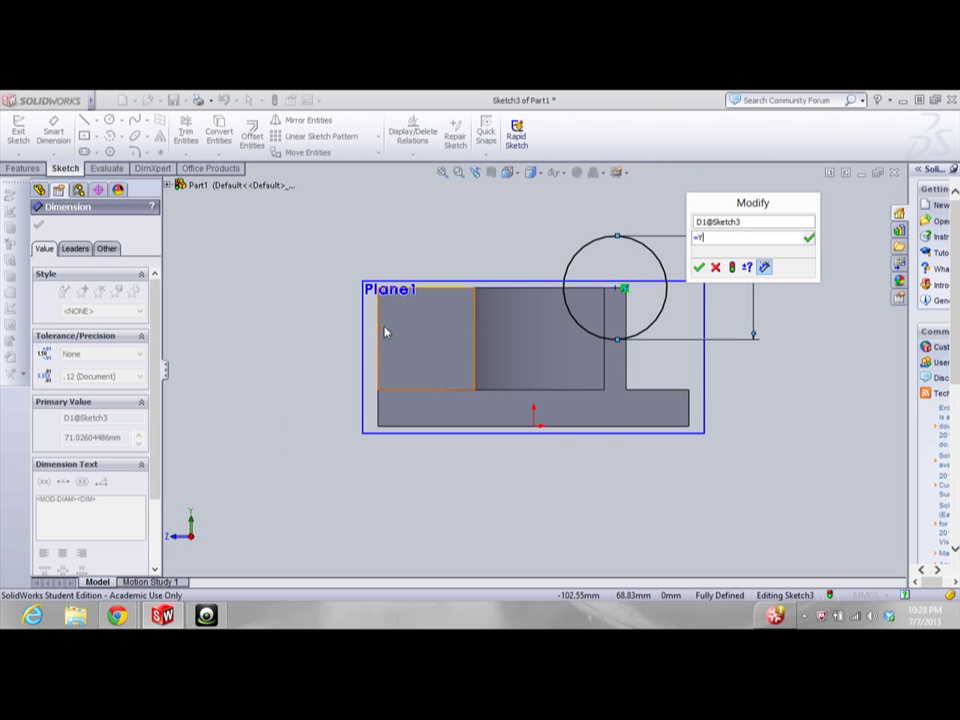
pyautogui.press('Return')
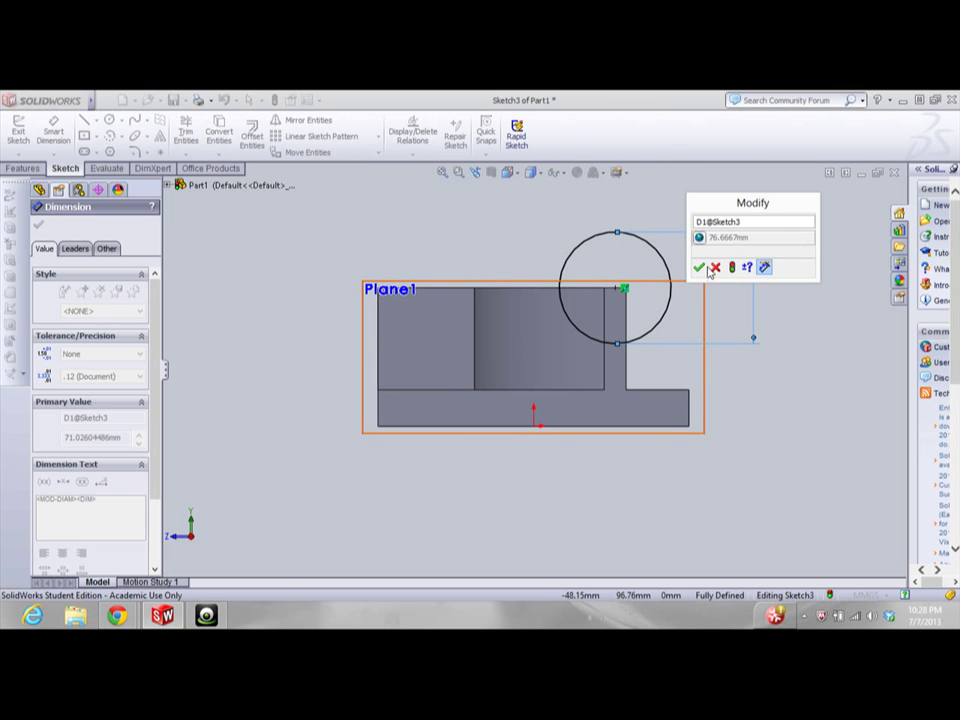
pyautogui.click(699, 267)
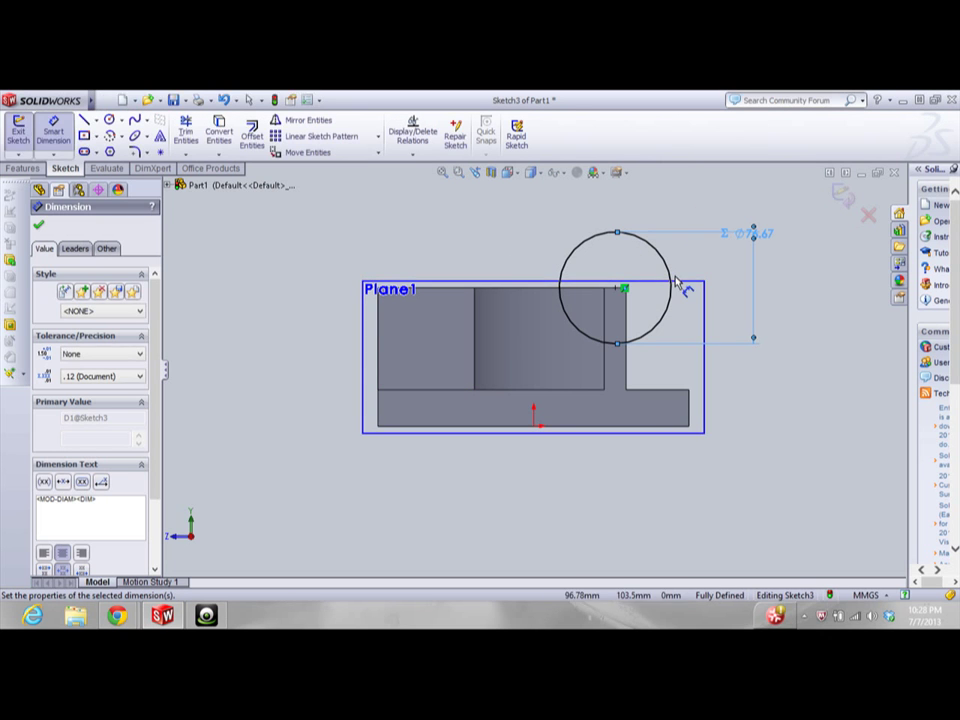
pyautogui.press('Escape')
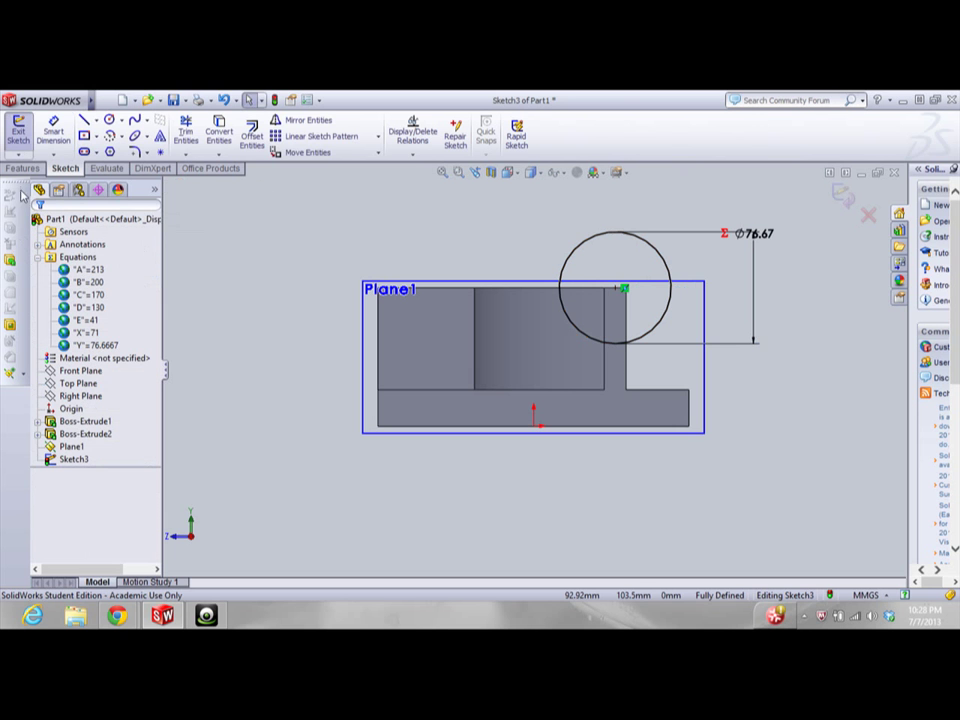
# Extrude the circle as a 70 mm blind boss in the reversed direction, over the wall, with the result merged
pyautogui.click(22, 168)
pyautogui.click(24, 134)
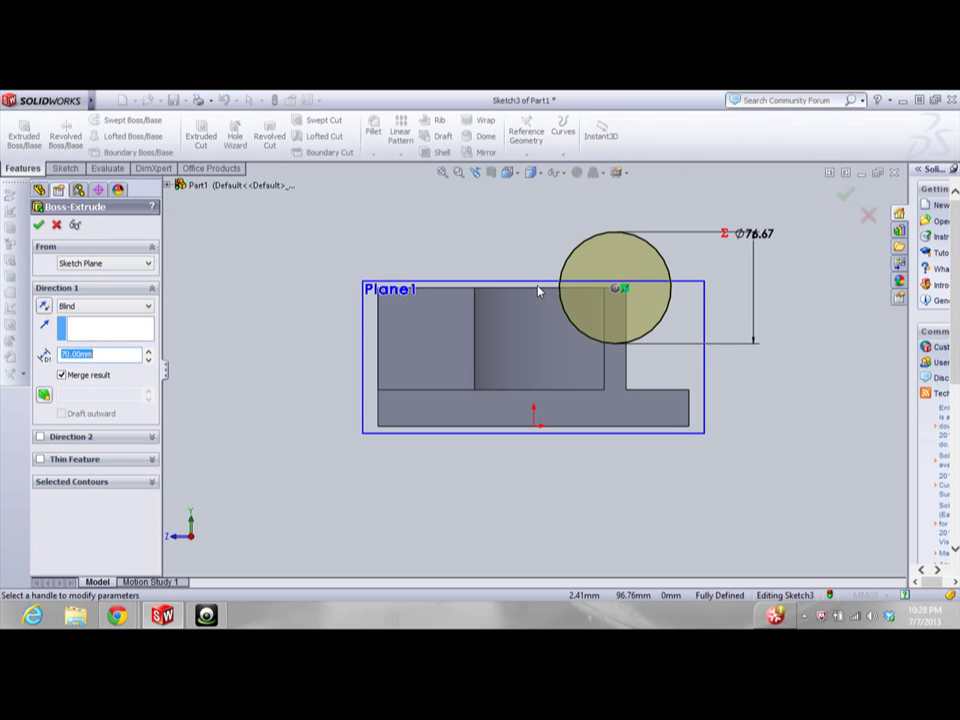
pyautogui.scroll(6, 542, 293)
pyautogui.moveTo(614, 315); pyautogui.dragTo(593, 398, button='middle')
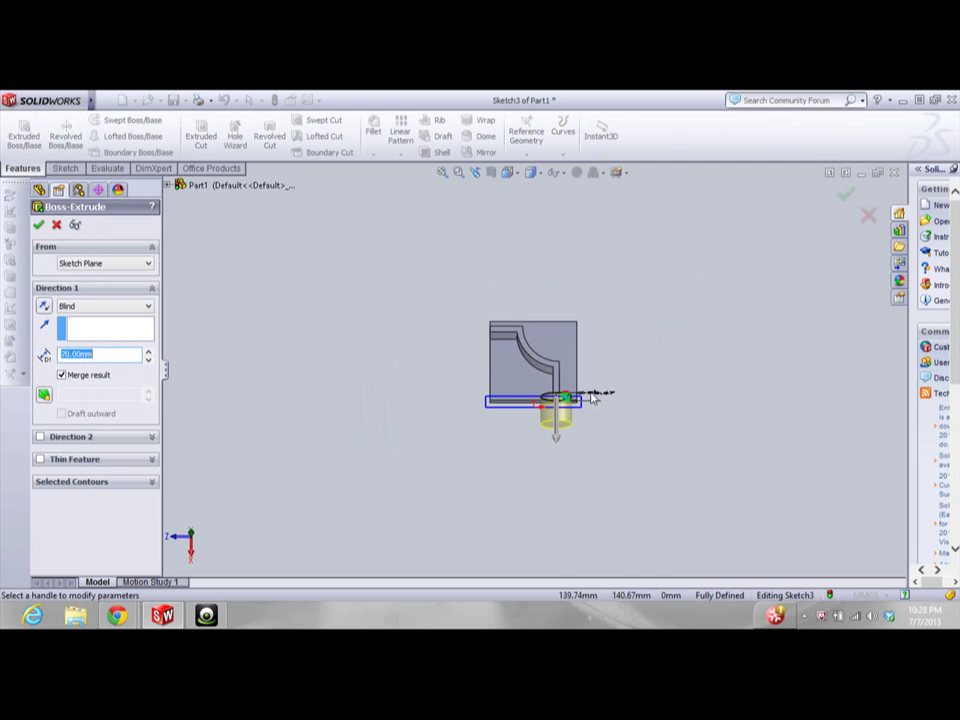
pyautogui.scroll(-5, 591, 397)
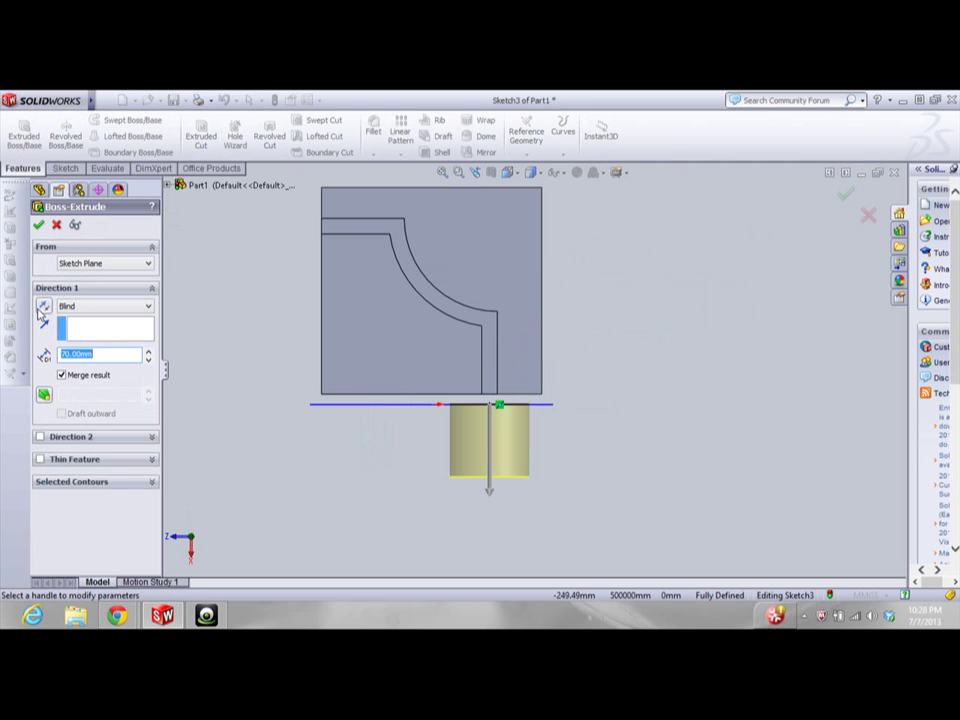
pyautogui.click(43, 307)
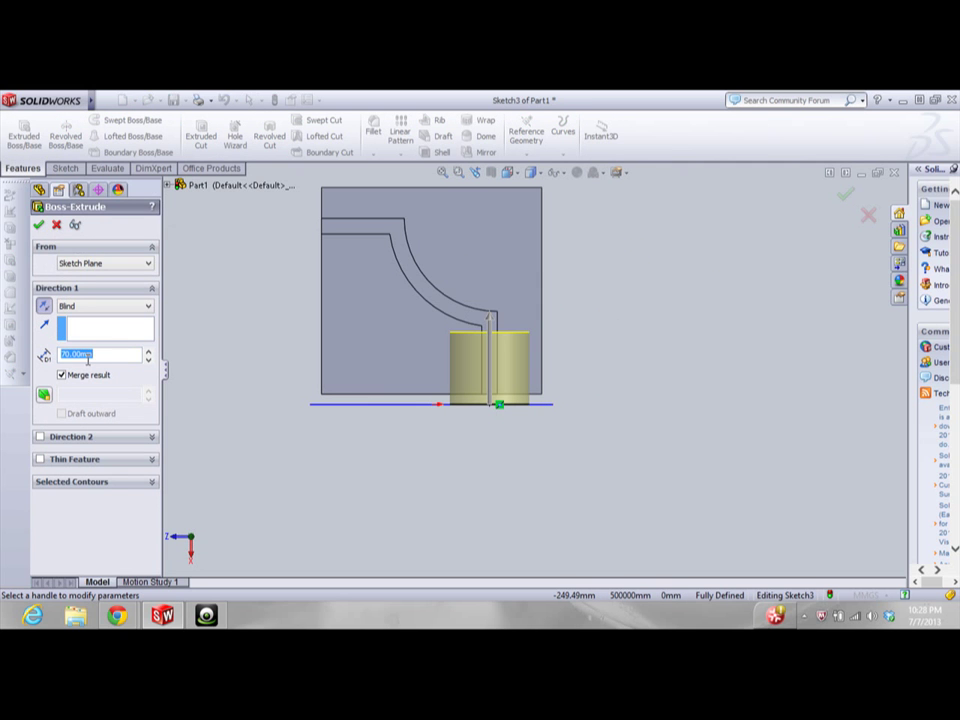
pyautogui.press('Return')
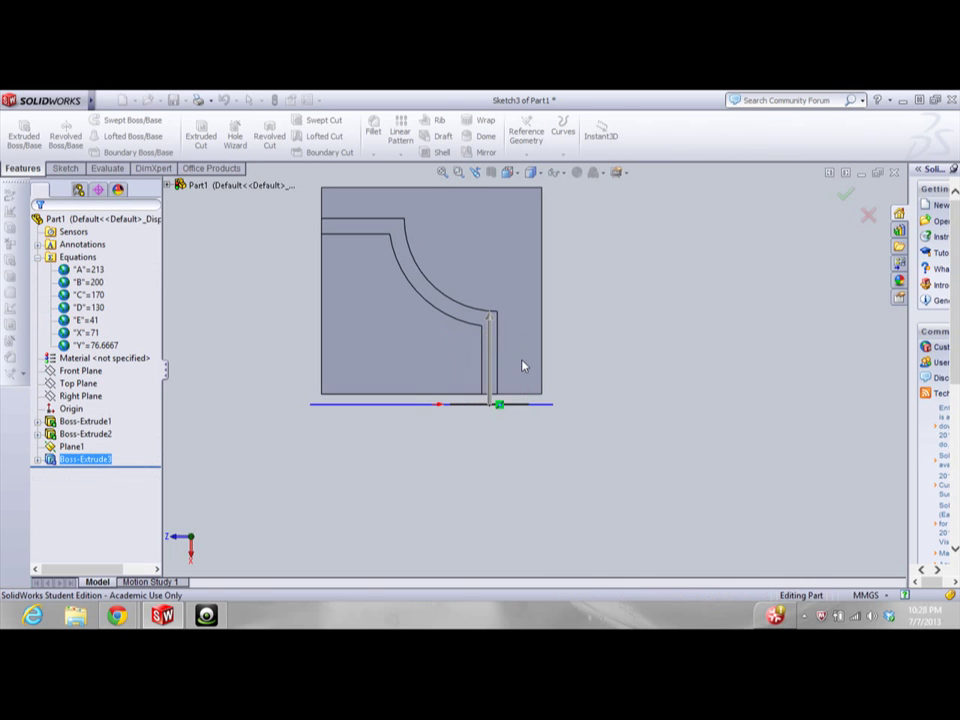
# Link the extruded cylinder's depth to the global variable D and rebuild the part
pyautogui.click(517, 364)
pyautogui.moveTo(509, 373); pyautogui.dragTo(606, 371)
pyautogui.click(606, 372)
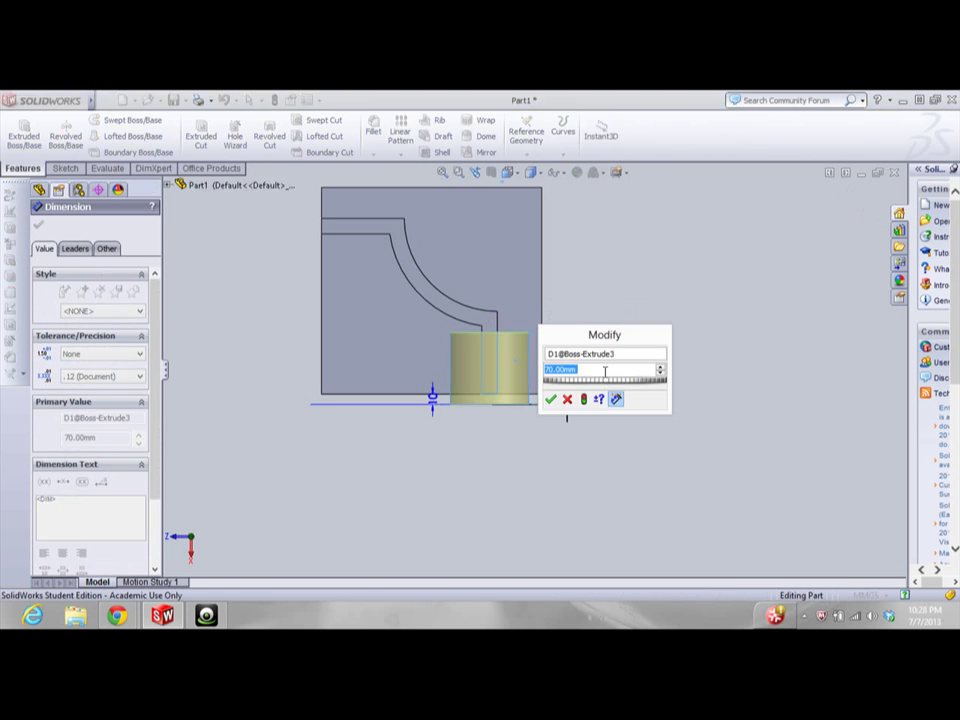
pyautogui.write('=')
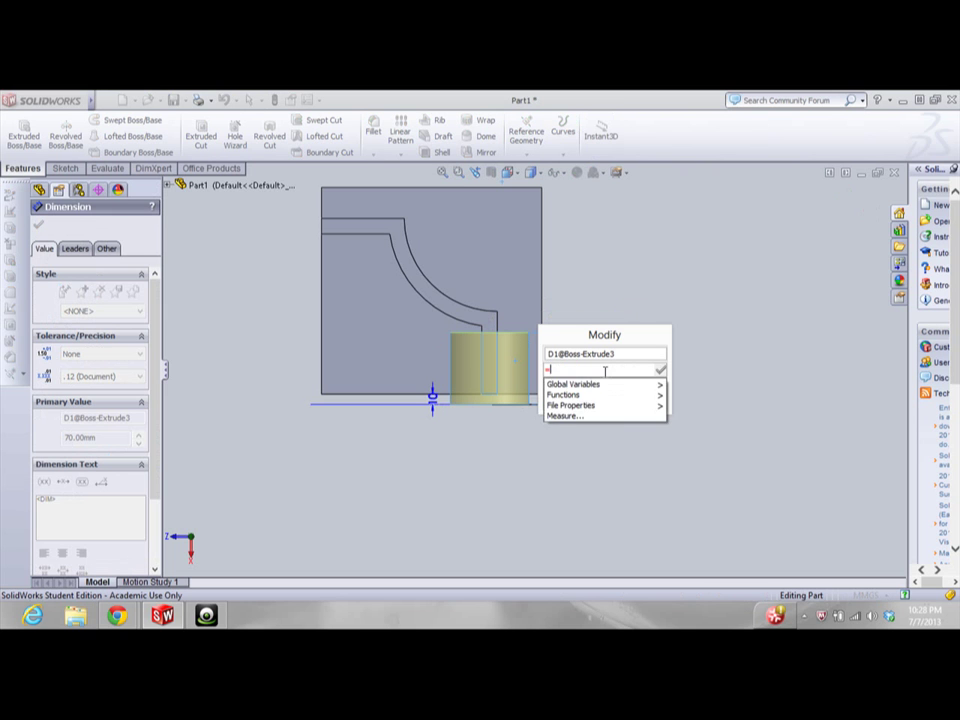
pyautogui.write('D')
pyautogui.press('Return')
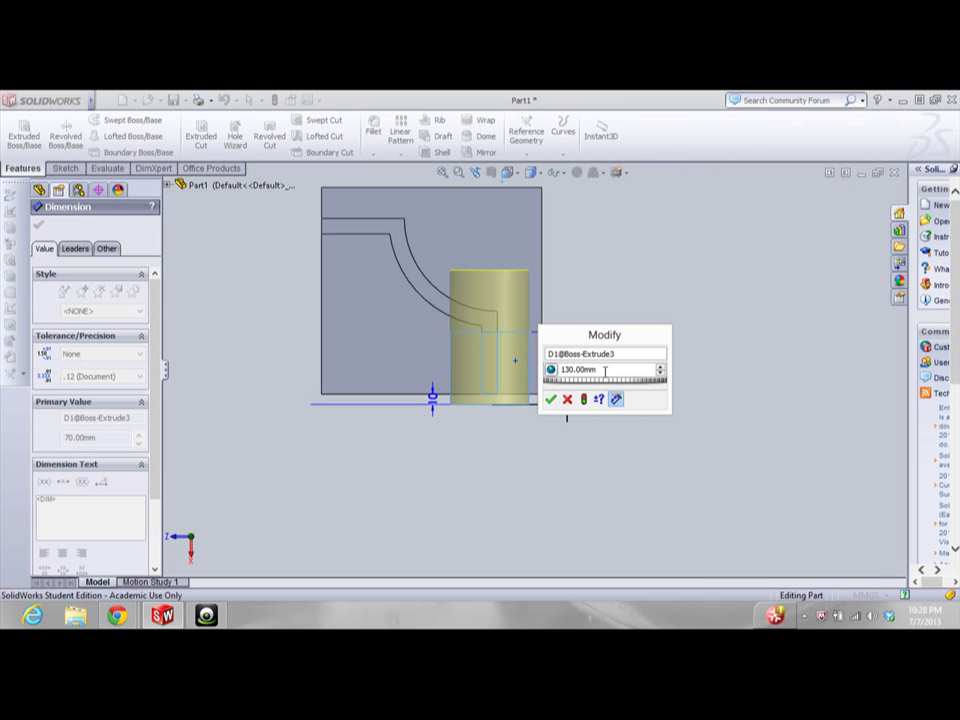
pyautogui.press('Return')
pyautogui.hotkey('ctrl', 'b')
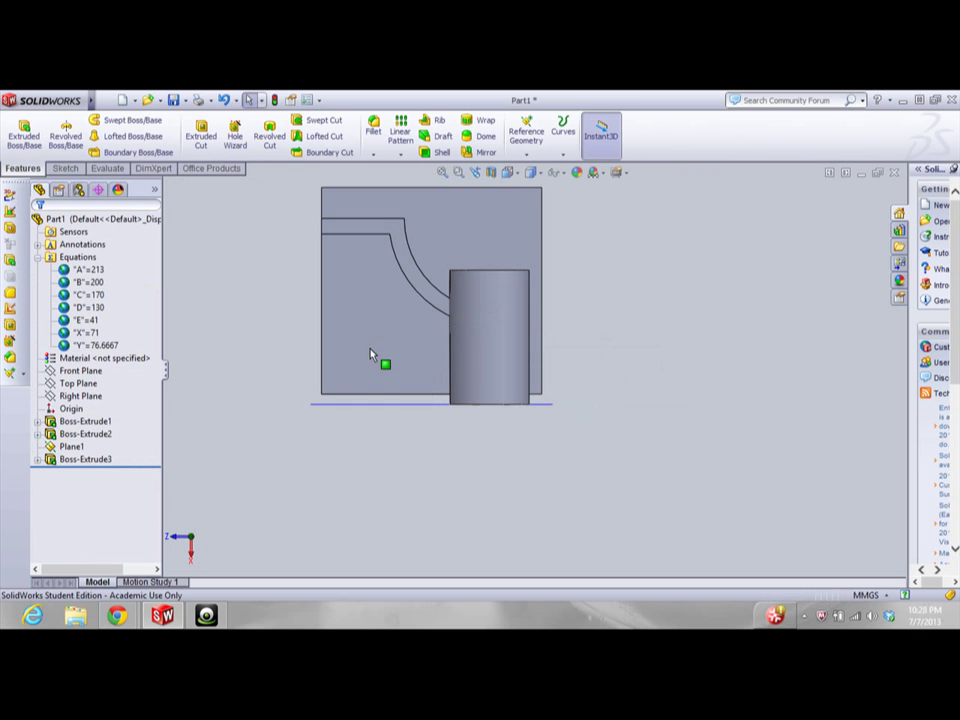
# Inspect the new cylinder above the curved wall from the front and from above
pyautogui.scroll(-2, 370, 355)
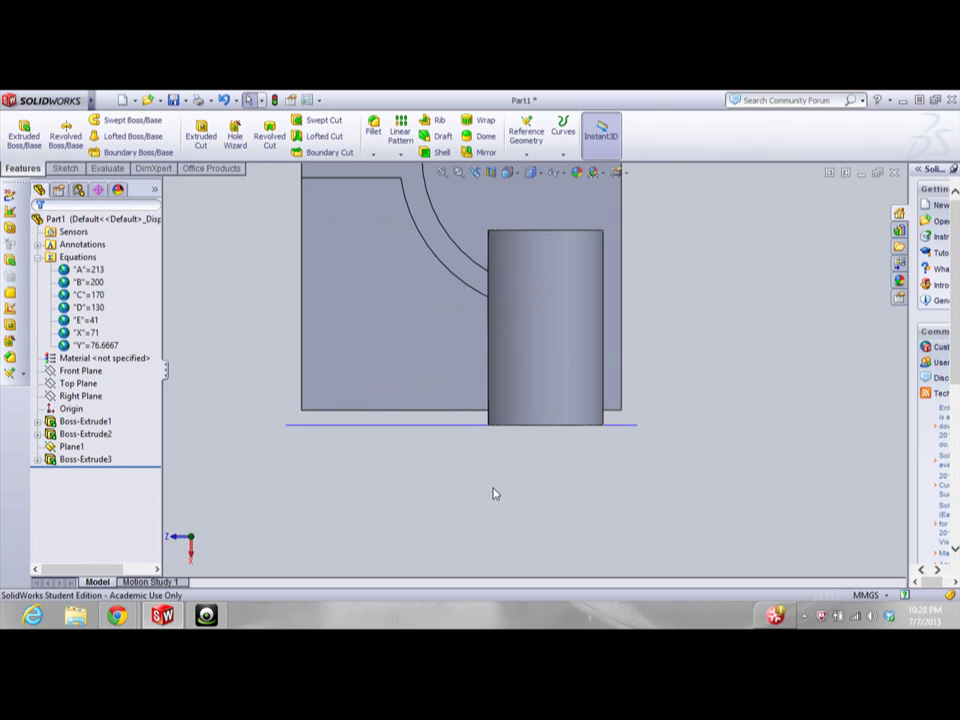
pyautogui.hotkey('ctrl', '5')
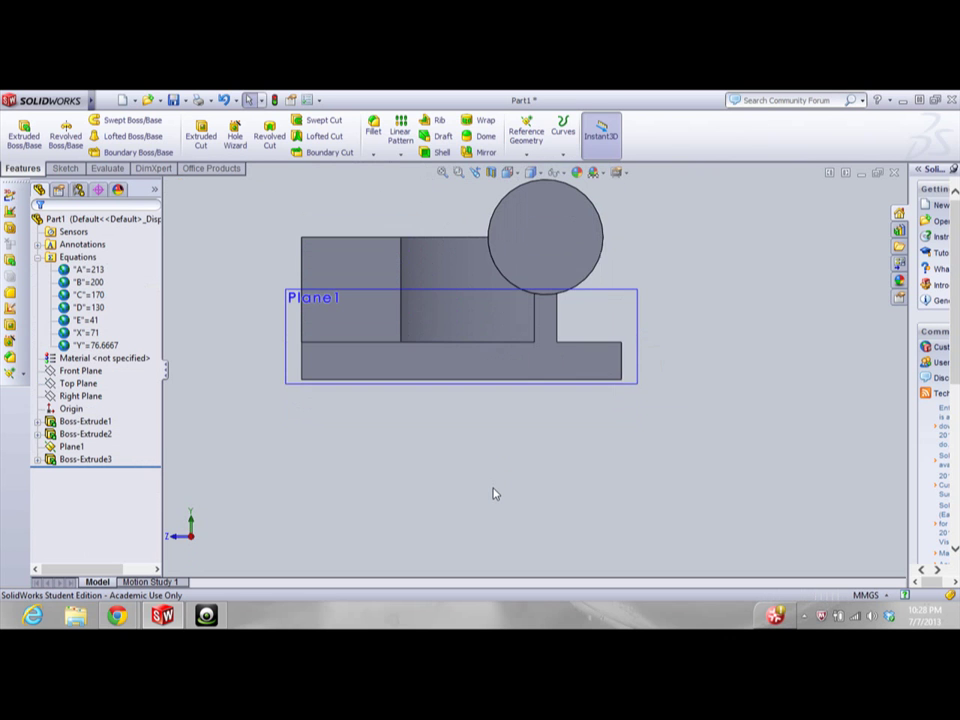
pyautogui.press('Down')
pyautogui.press('Down')
pyautogui.press('Down')
pyautogui.press('Down')
pyautogui.press('Down')
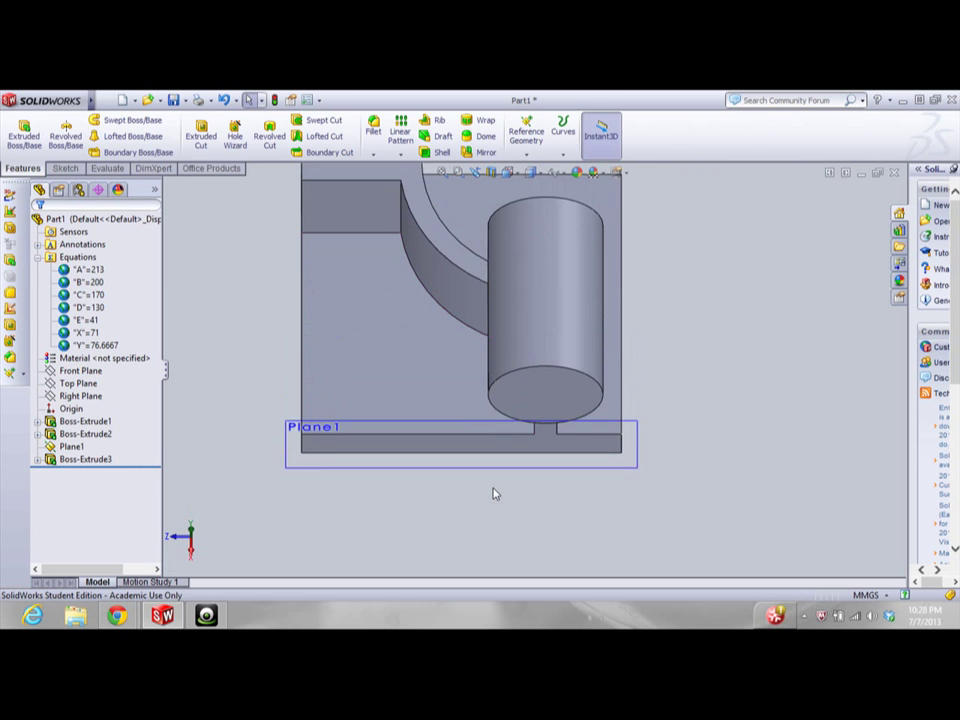
pyautogui.scroll(5, 476, 398)
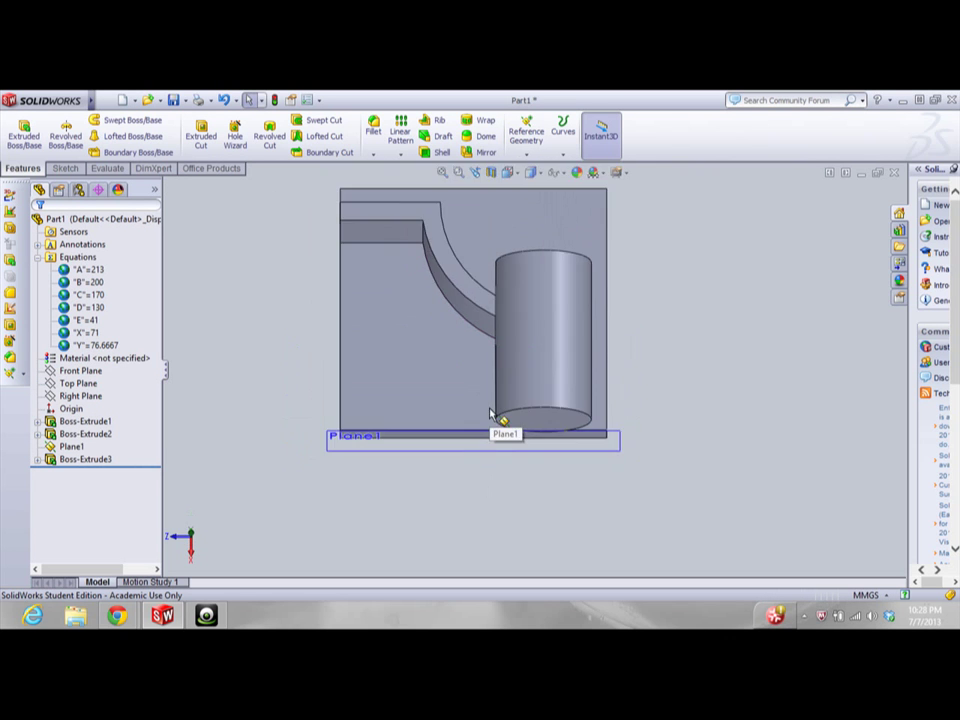
pyautogui.scroll(-5, 512, 340)
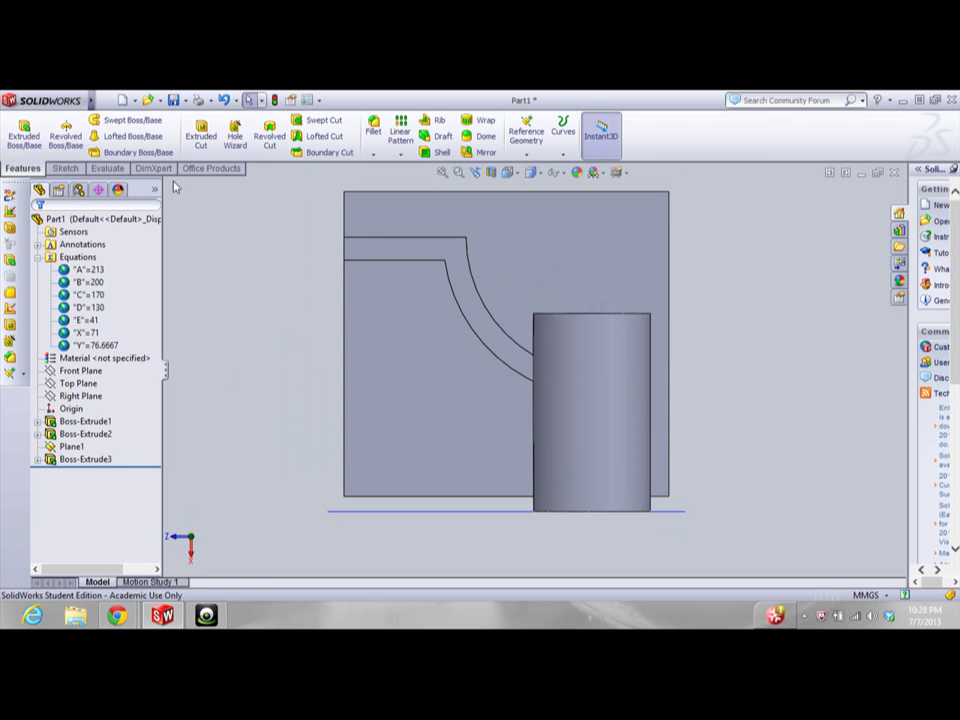
# Start saving the part under Save As and browse to the Solidworks Files folder in Documents
pyautogui.click(105, 100)
pyautogui.click(140, 207)
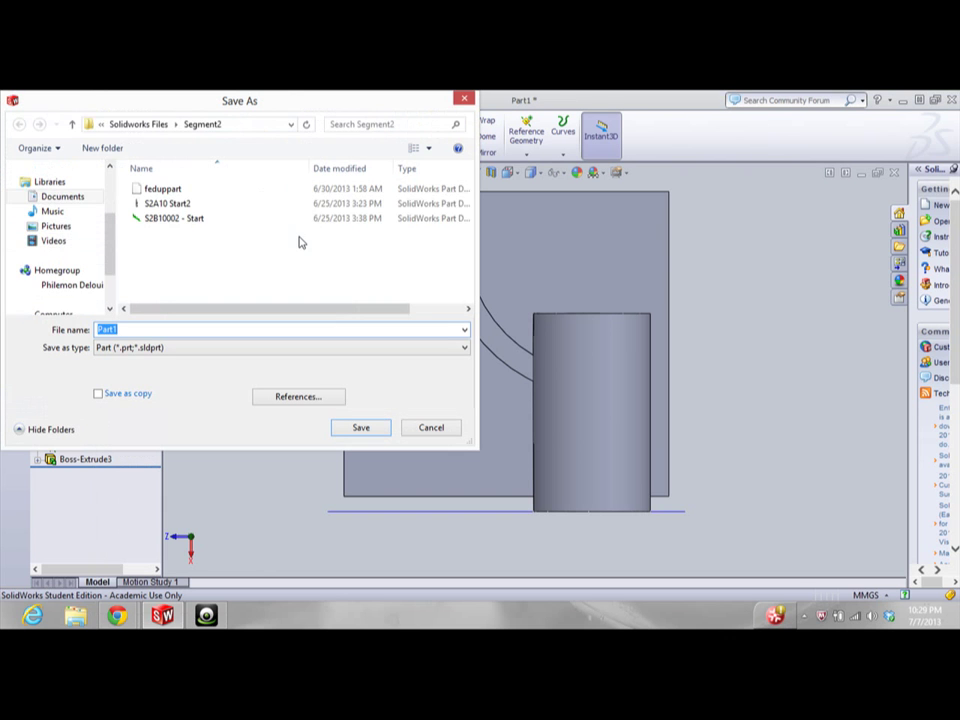
pyautogui.scroll(3, 84, 170)
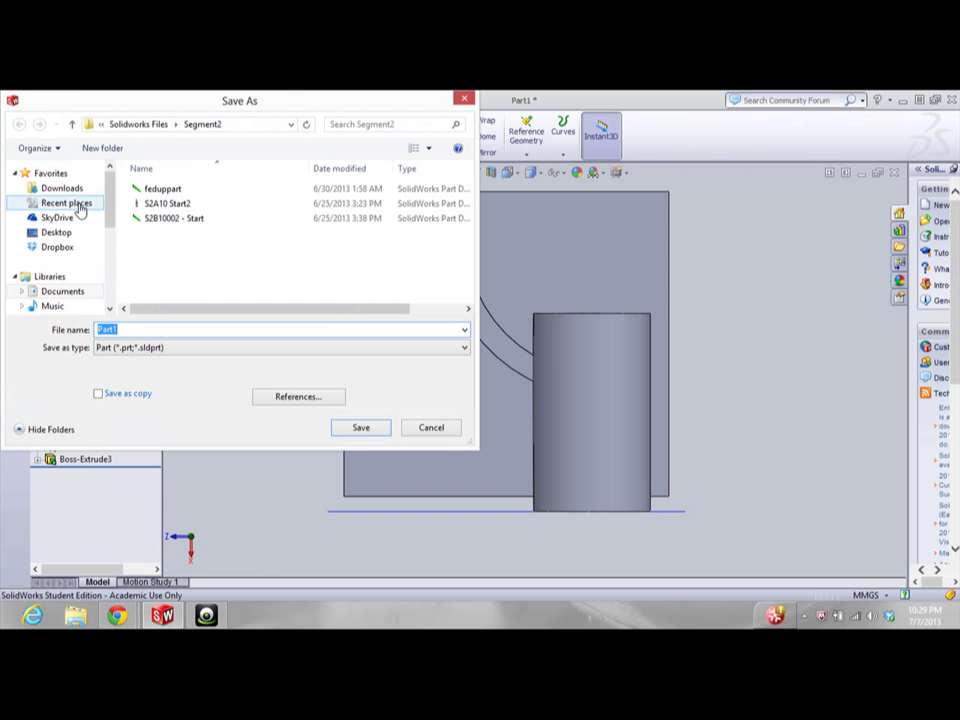
pyautogui.click(66, 189)
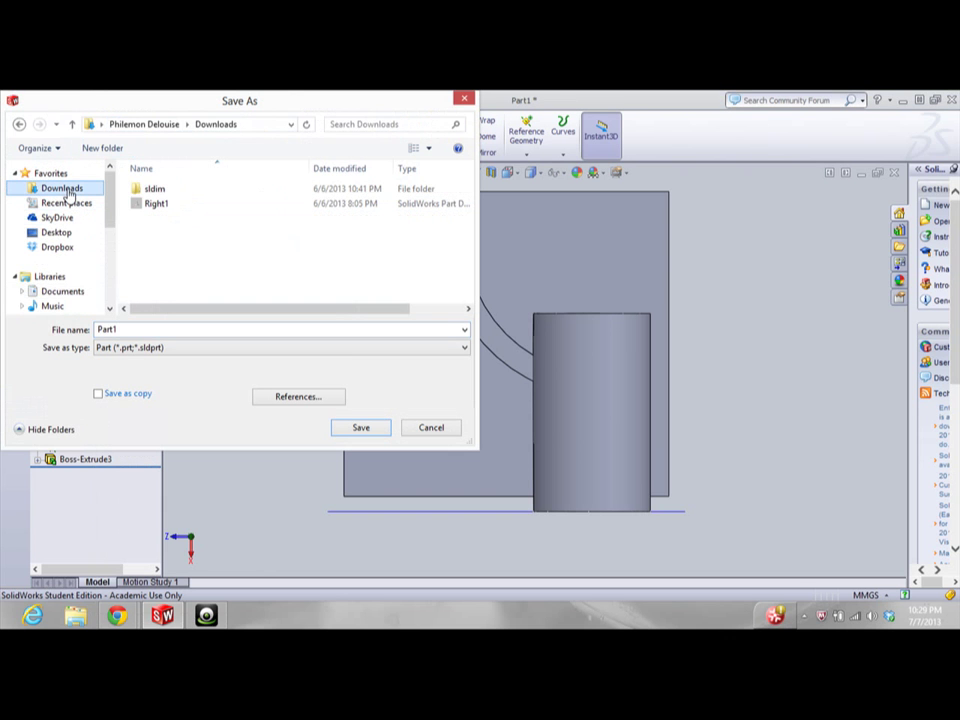
pyautogui.click(62, 293)
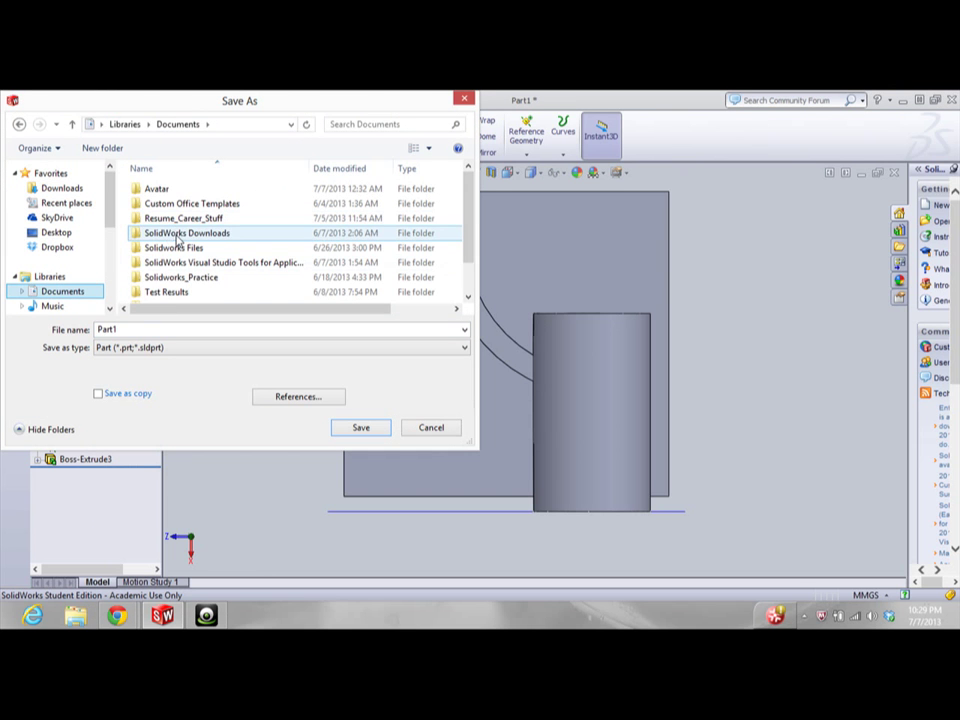
pyautogui.doubleClick(178, 248)
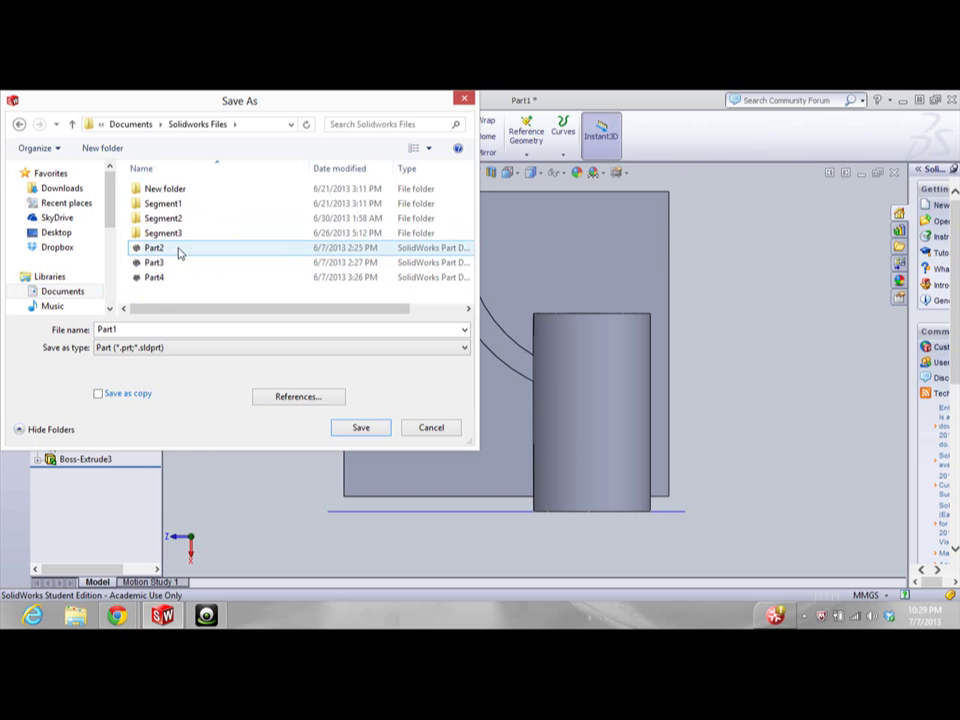
# Create a folder named SAMPLE_EXAM and save the part in it as Part1
pyautogui.click(103, 148)
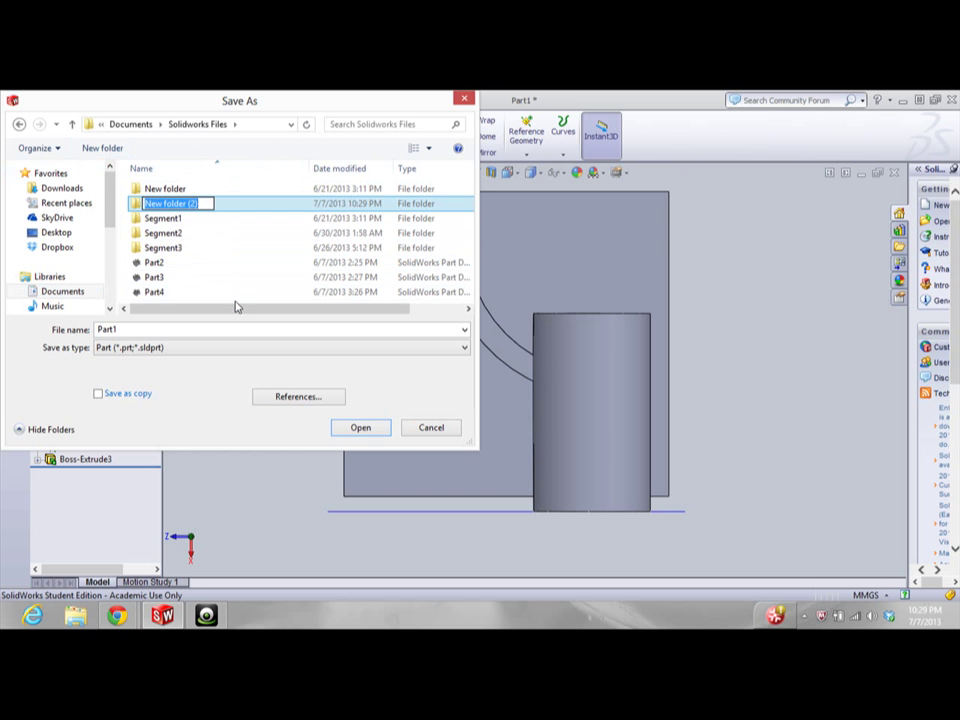
pyautogui.write('s')
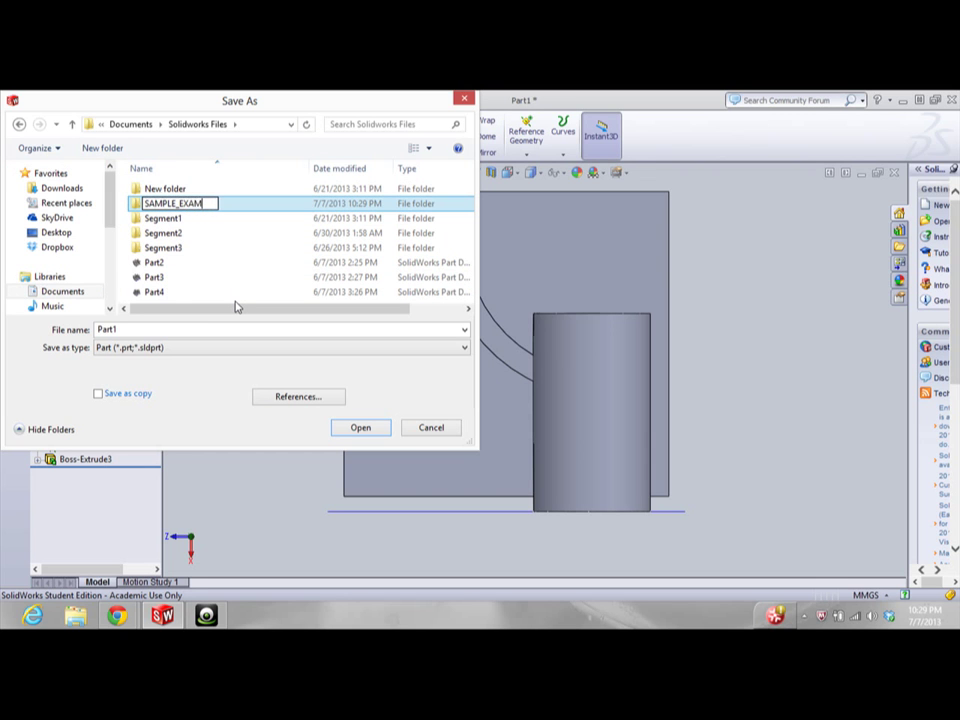
pyautogui.write('AMPLE_EXAM')
pyautogui.press('Return')
pyautogui.press('Return')
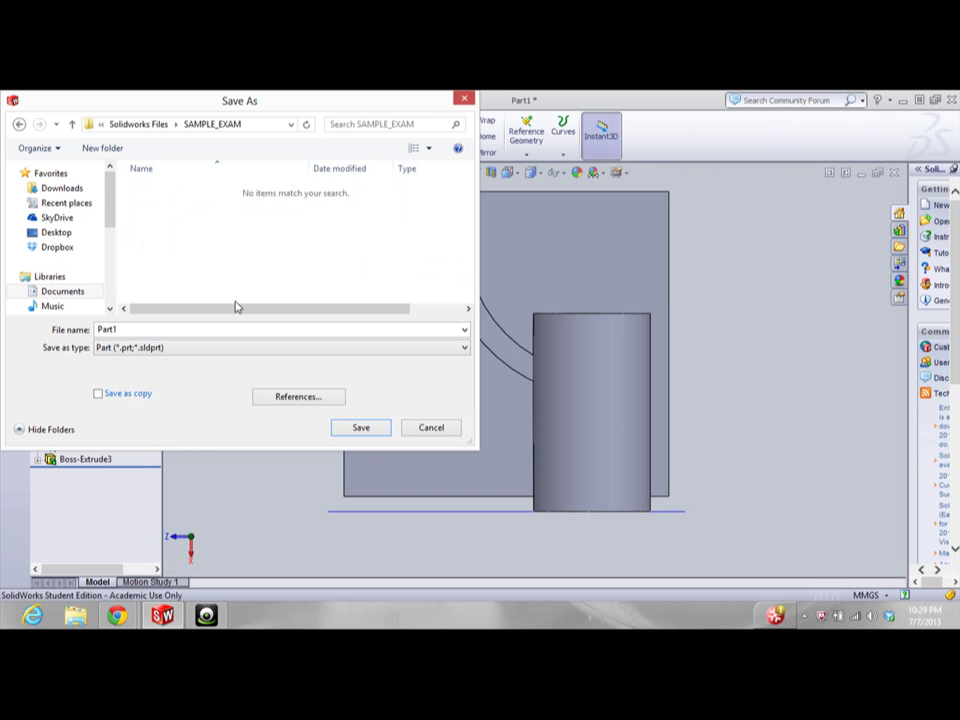
pyautogui.doubleClick(208, 328)
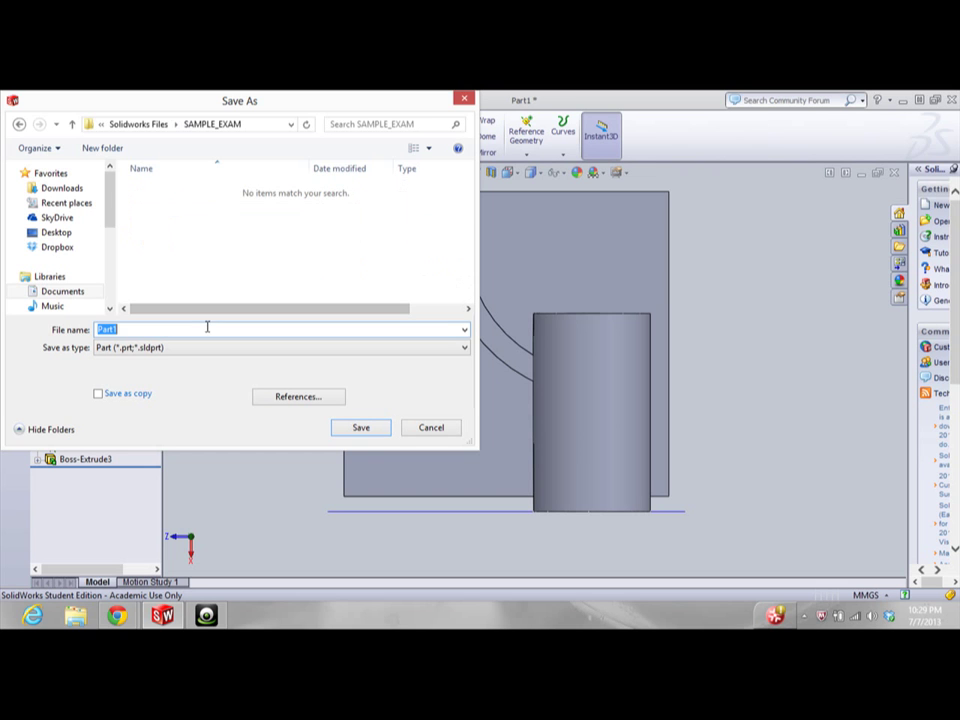
pyautogui.click(361, 428)
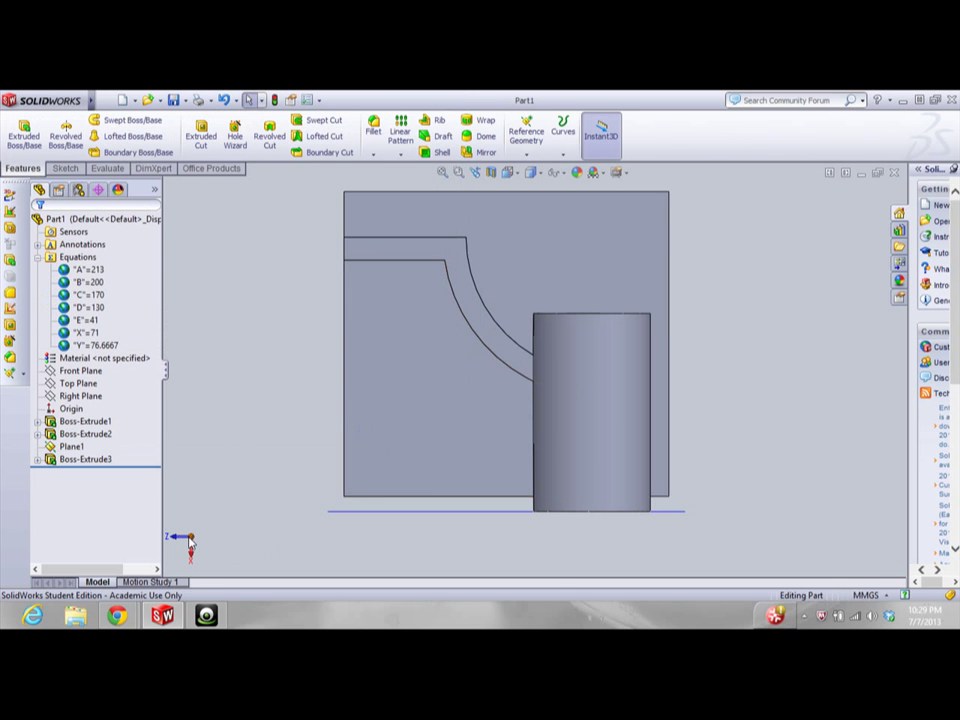
# Examine the part from above and compare it with the exam drawing in Chrome, then return to SolidWorks
pyautogui.click(190, 541)
pyautogui.press('Down')
pyautogui.press('Down')
pyautogui.press('Down')
pyautogui.press('Down')
pyautogui.press('Down')
pyautogui.press('Down')
pyautogui.press('Down')
pyautogui.press('Down')
pyautogui.press('Down')
pyautogui.press('Down')
pyautogui.press('Down')
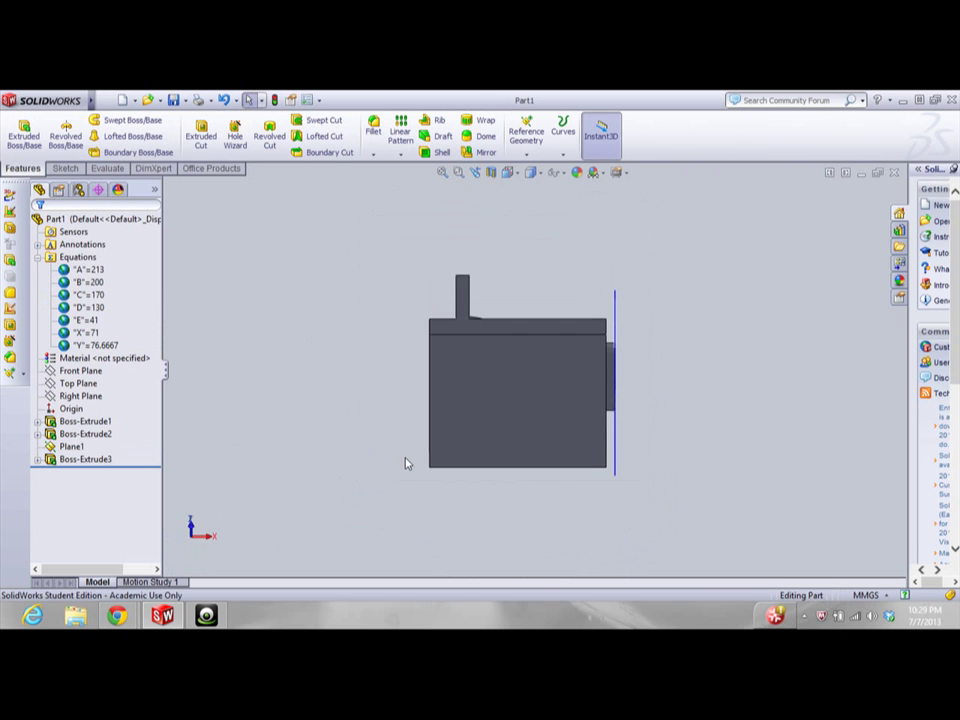
pyautogui.press('Down')
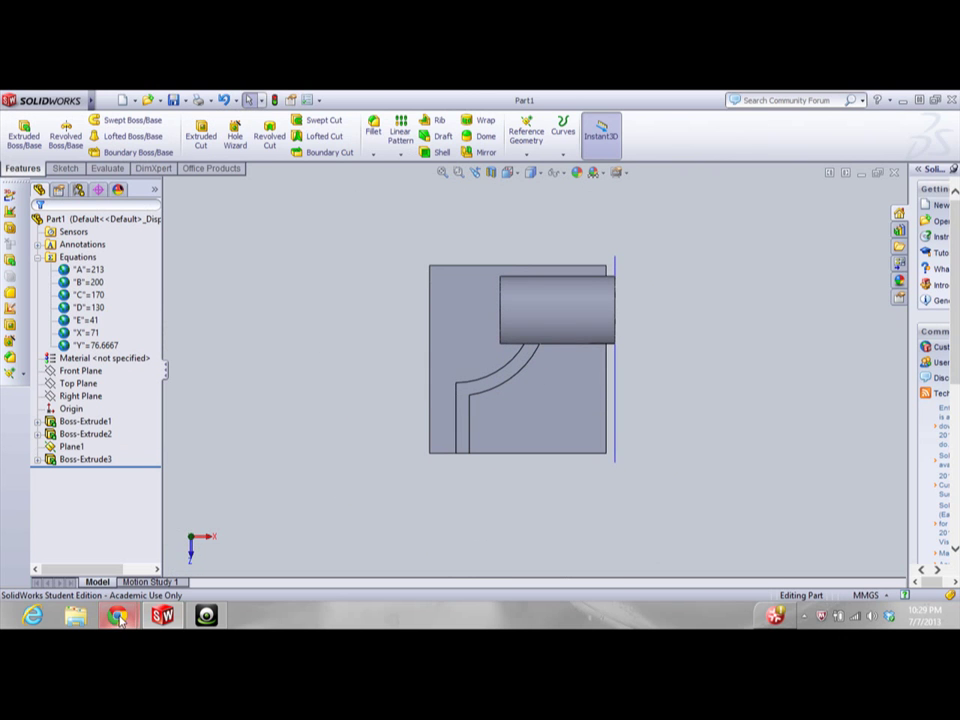
pyautogui.moveTo(118, 618)
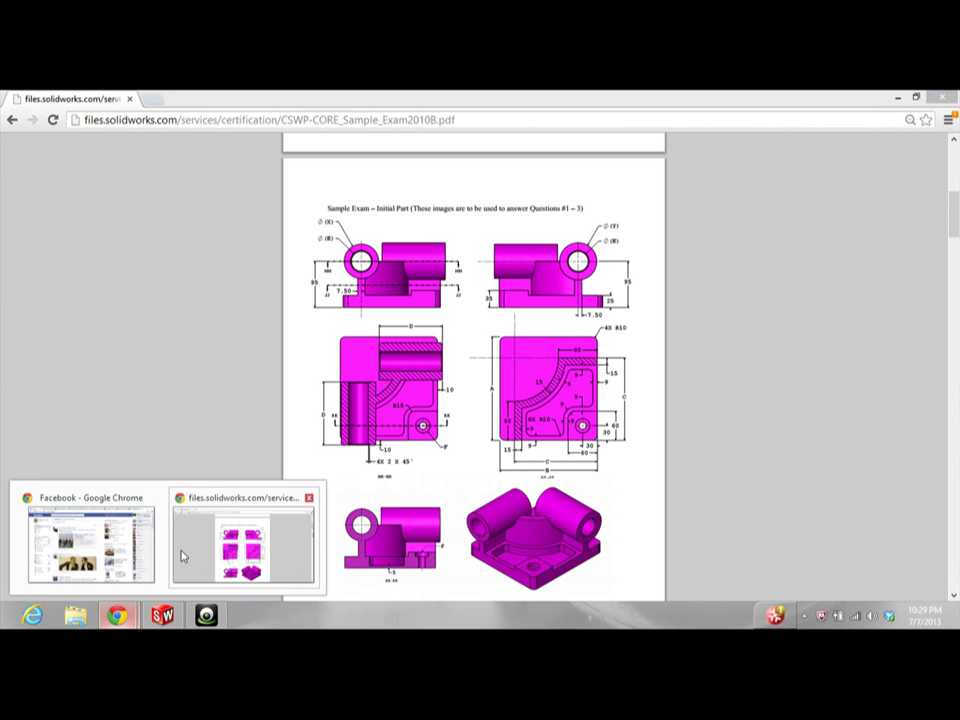
pyautogui.click(182, 557)
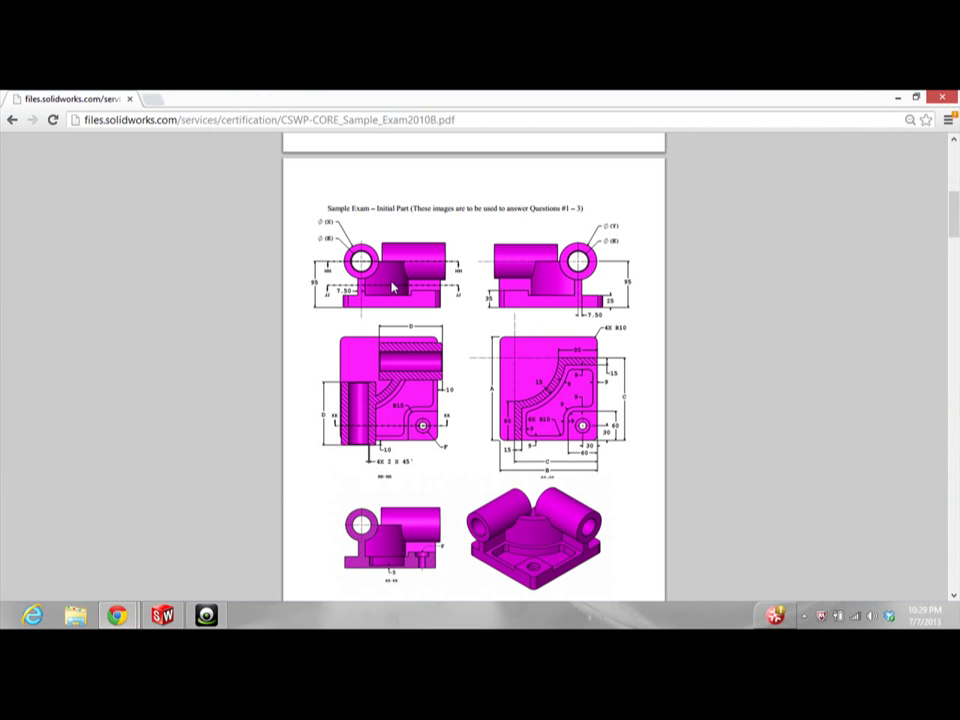
pyautogui.click(160, 616)
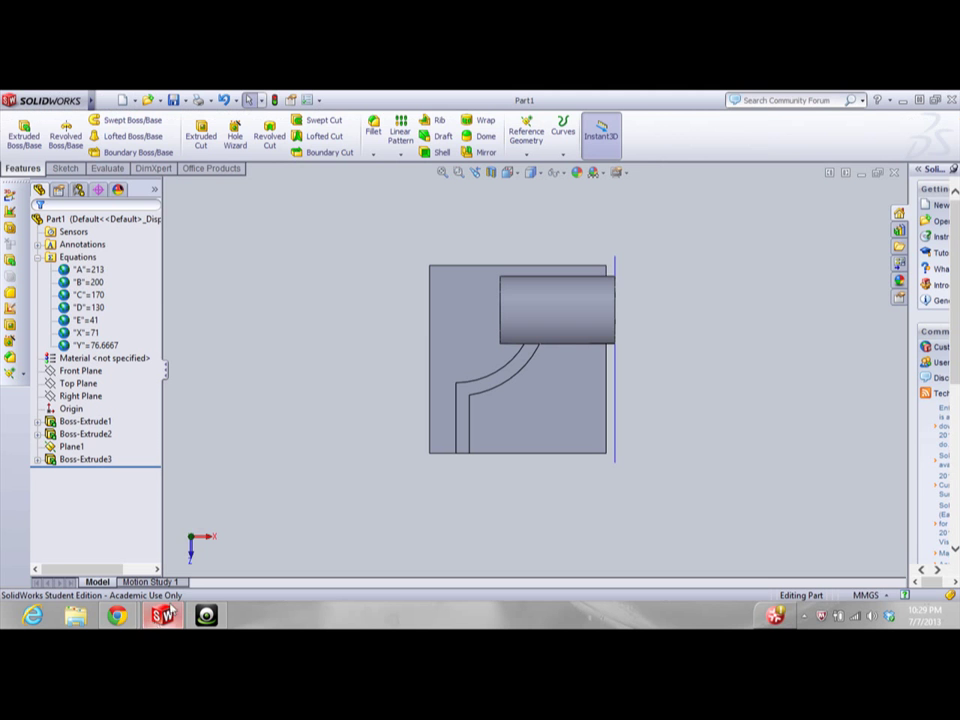
# Open a new sketch on the round end face of the cylinder beside the offset plane
pyautogui.press('Up')
pyautogui.press('Up')
pyautogui.press('Up')
pyautogui.press('Up')
pyautogui.press('Up')
pyautogui.press('Up')
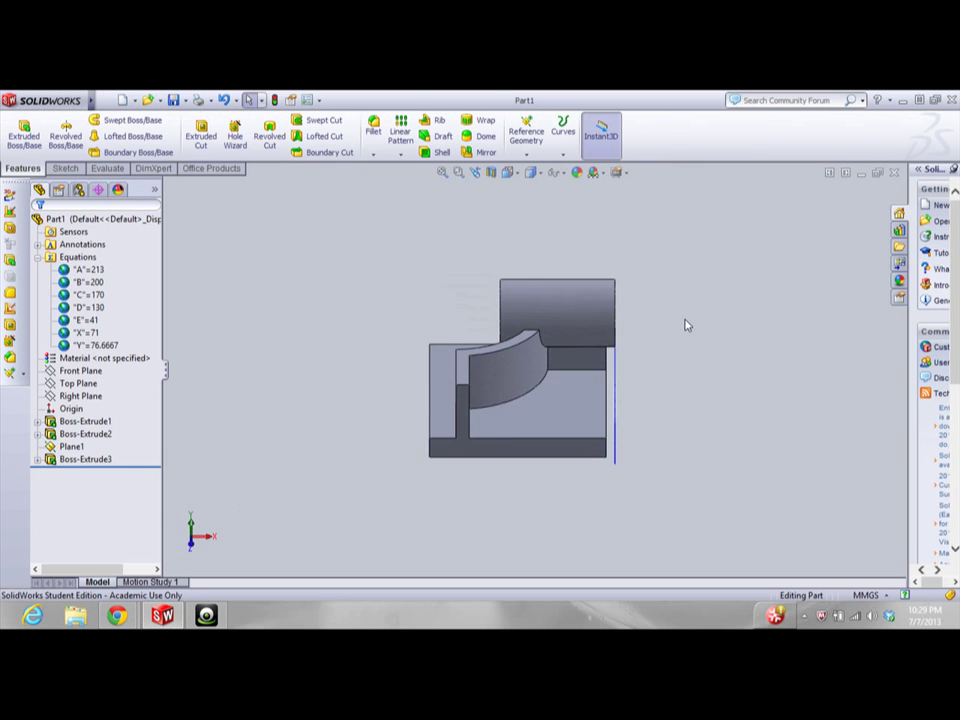
pyautogui.press('Left')
pyautogui.press('Down')
pyautogui.press('Left')
pyautogui.press('Left')
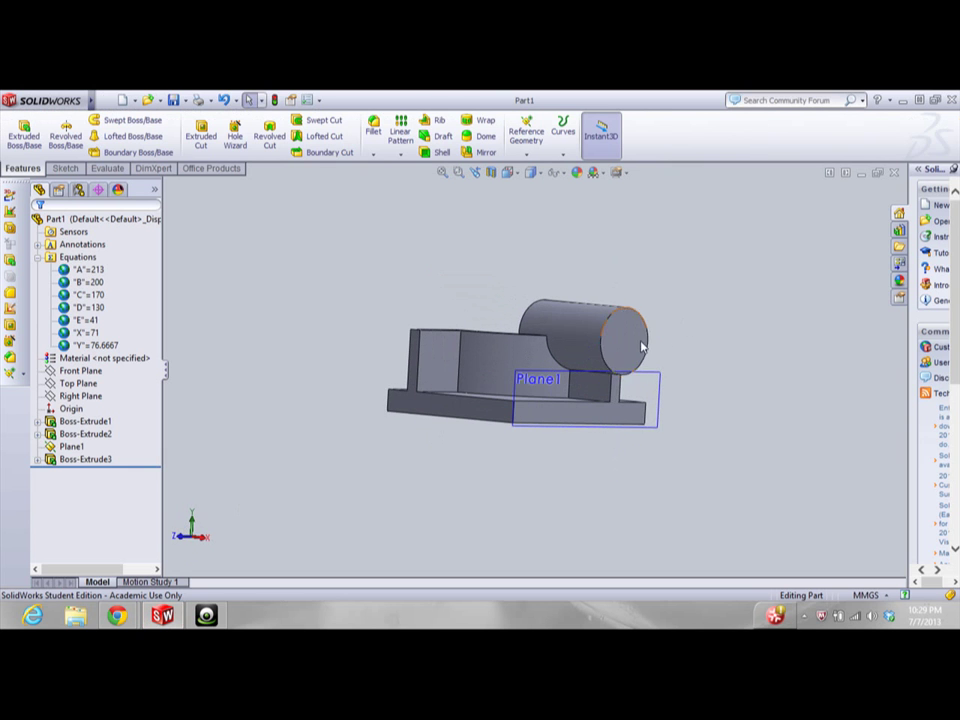
pyautogui.click(620, 347)
pyautogui.rightClick(619, 343)
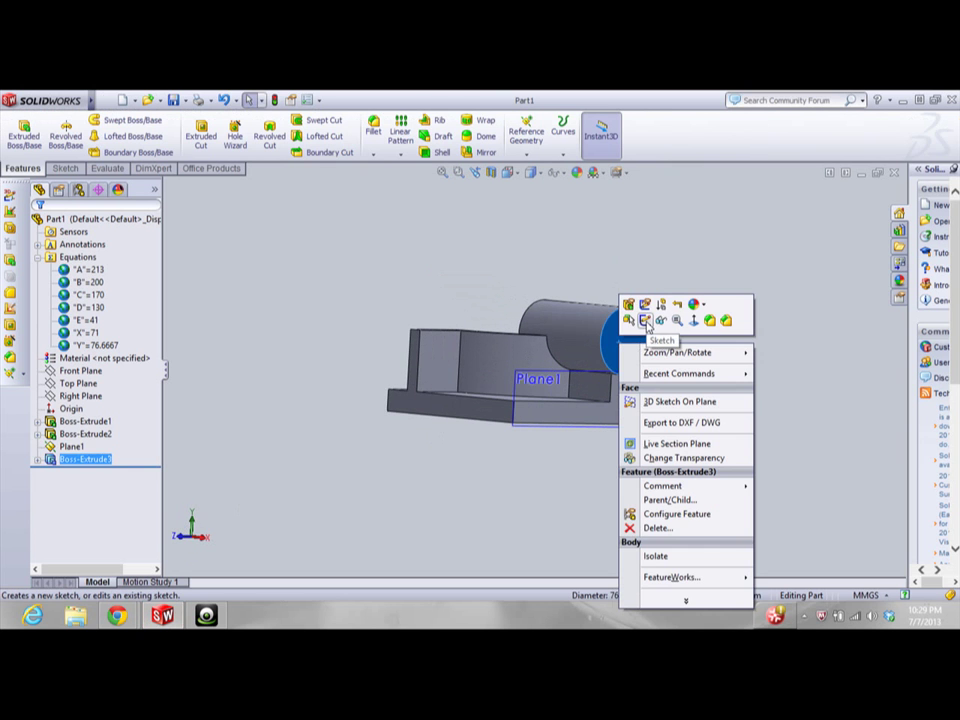
pyautogui.click(645, 320)
pyautogui.rightClick(628, 340)
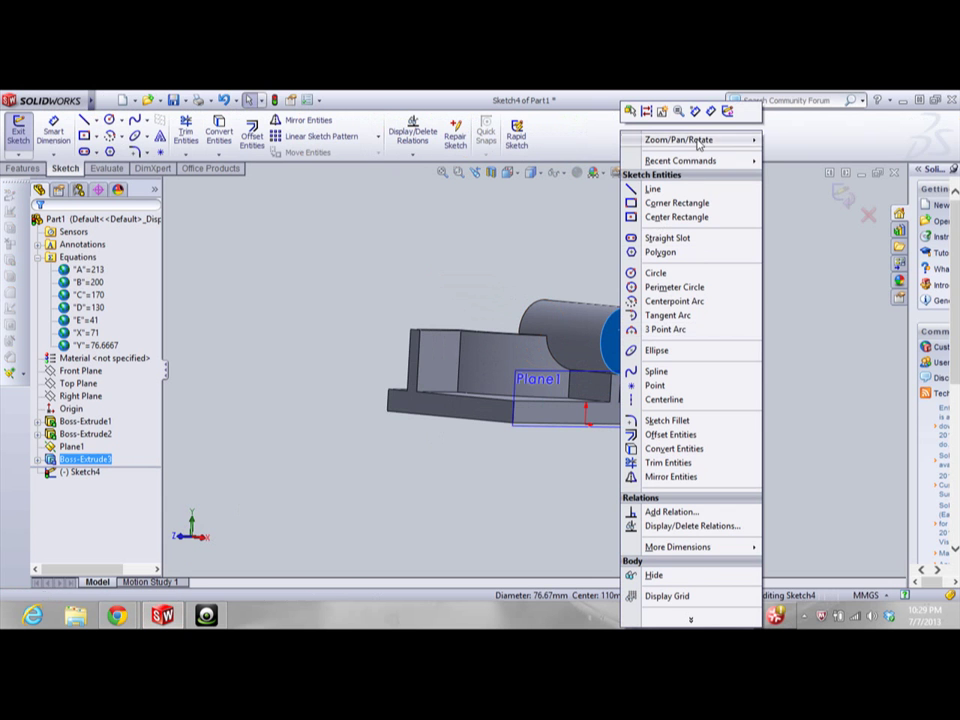
pyautogui.click(613, 342)
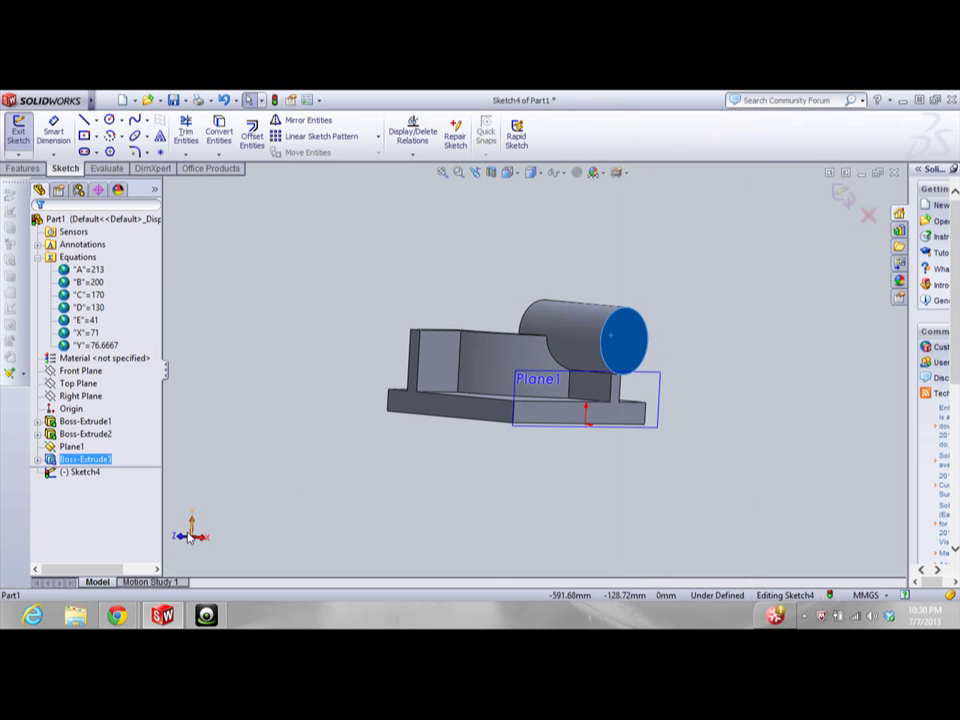
# Draw a circle about 37 mm in diameter, concentric with the cylinder's end face
pyautogui.click(198, 541)
pyautogui.scroll(-4, 621, 240)
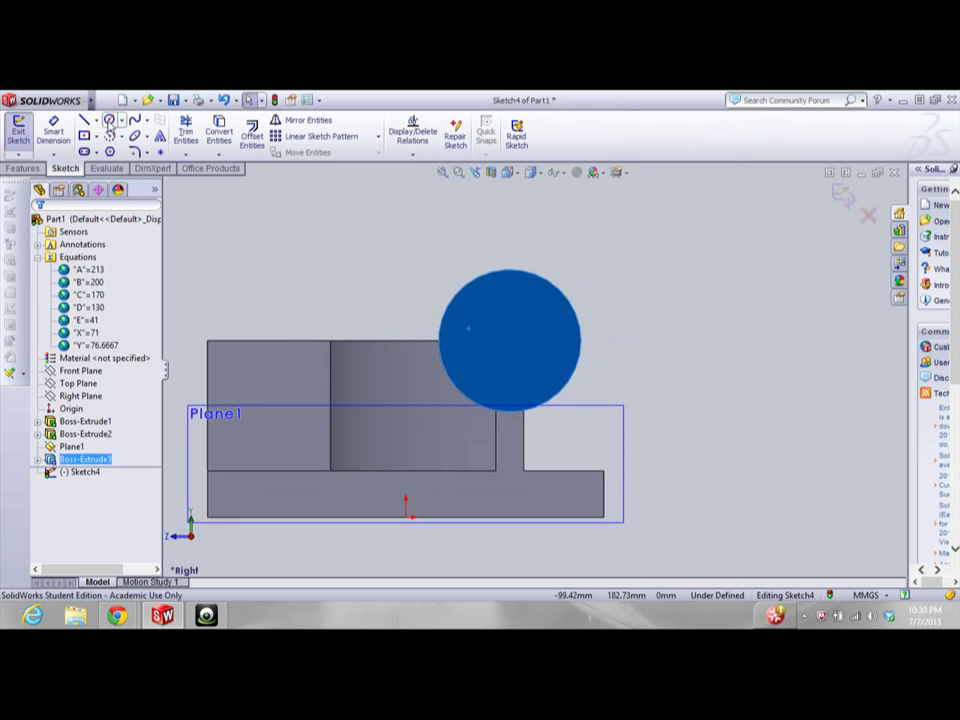
pyautogui.click(110, 119)
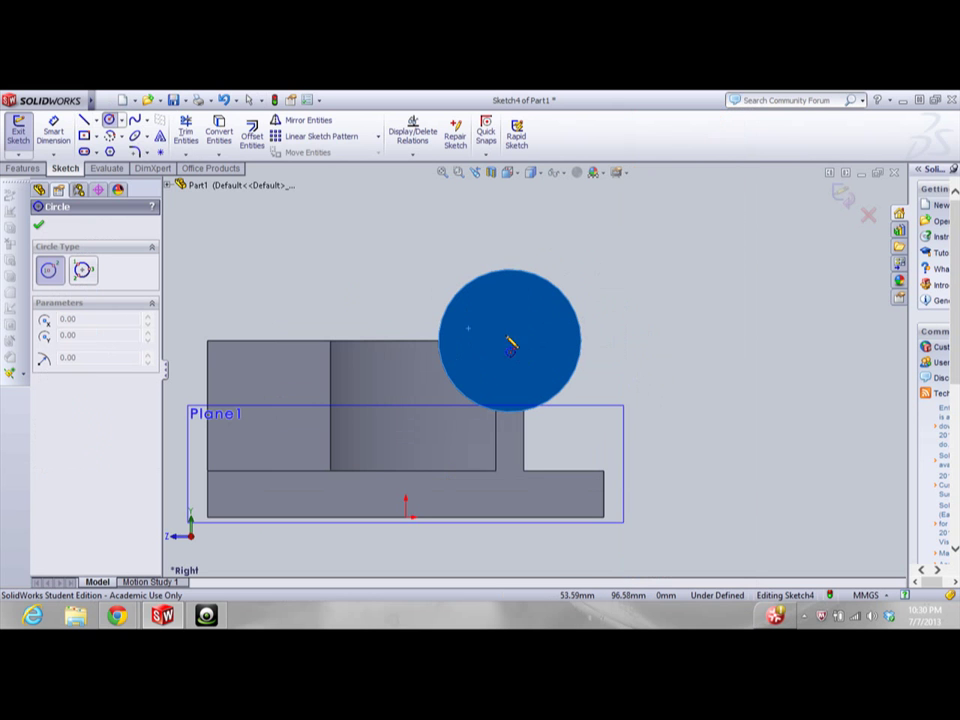
pyautogui.click(509, 341)
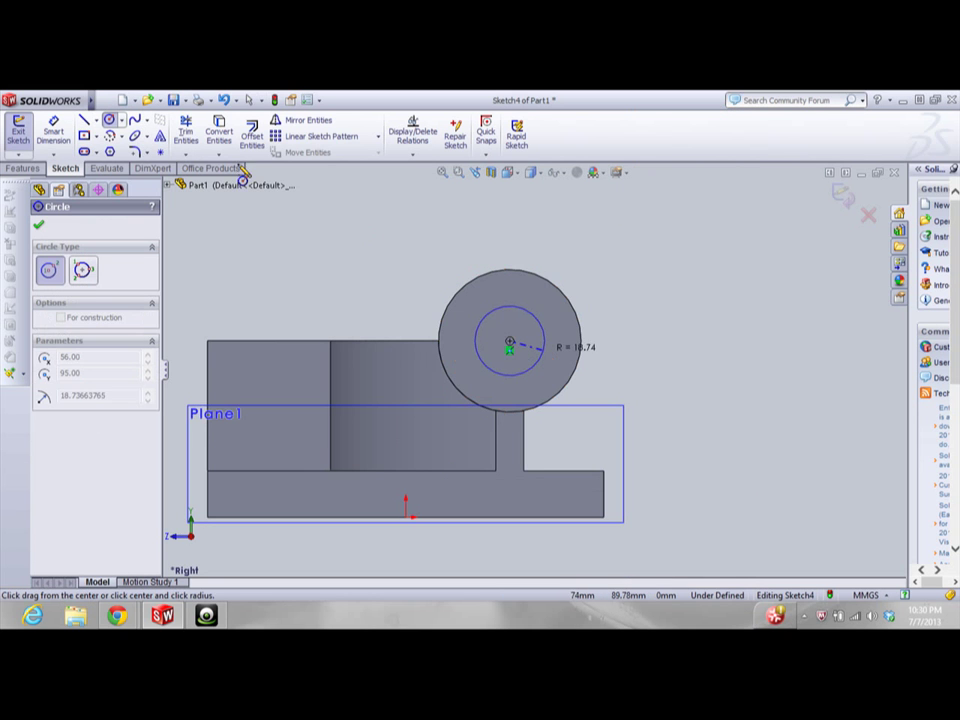
# Dimension the inner circle's diameter, check the exam drawing in Chrome, and link the dimension to the global variable E in SolidWorks
pyautogui.click(54, 132)
pyautogui.click(543, 334)
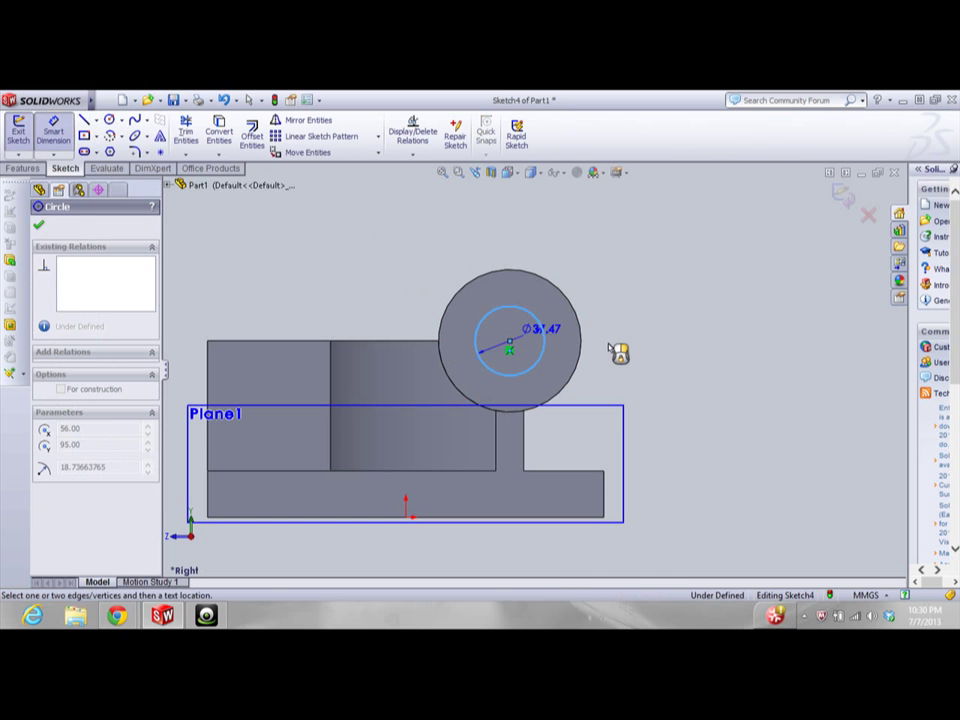
pyautogui.click(690, 340)
pyautogui.moveTo(117, 615)
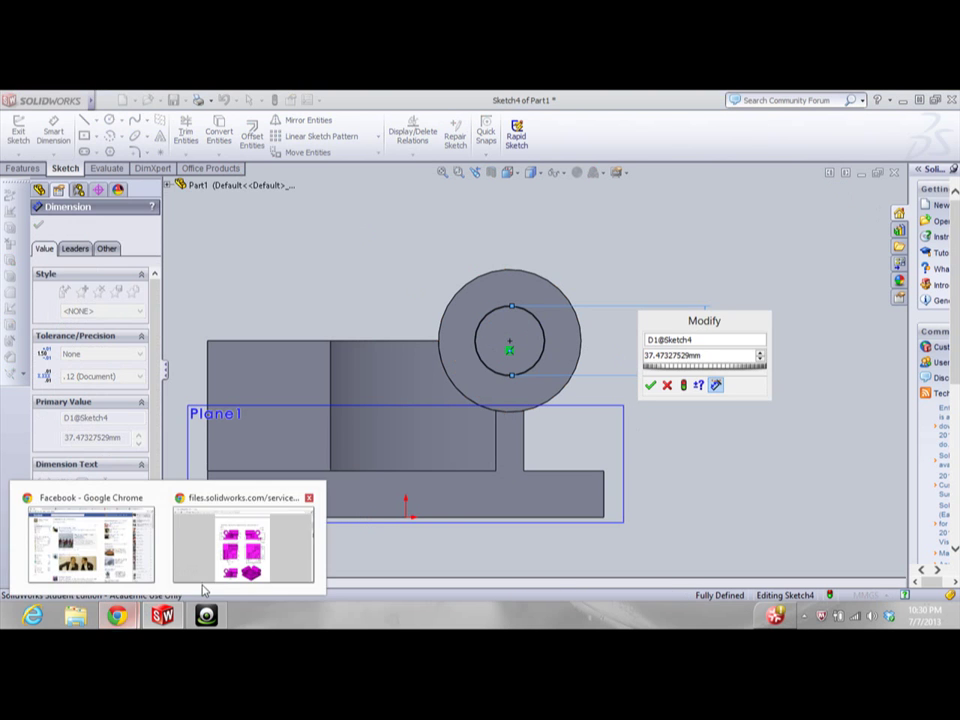
pyautogui.click(205, 580)
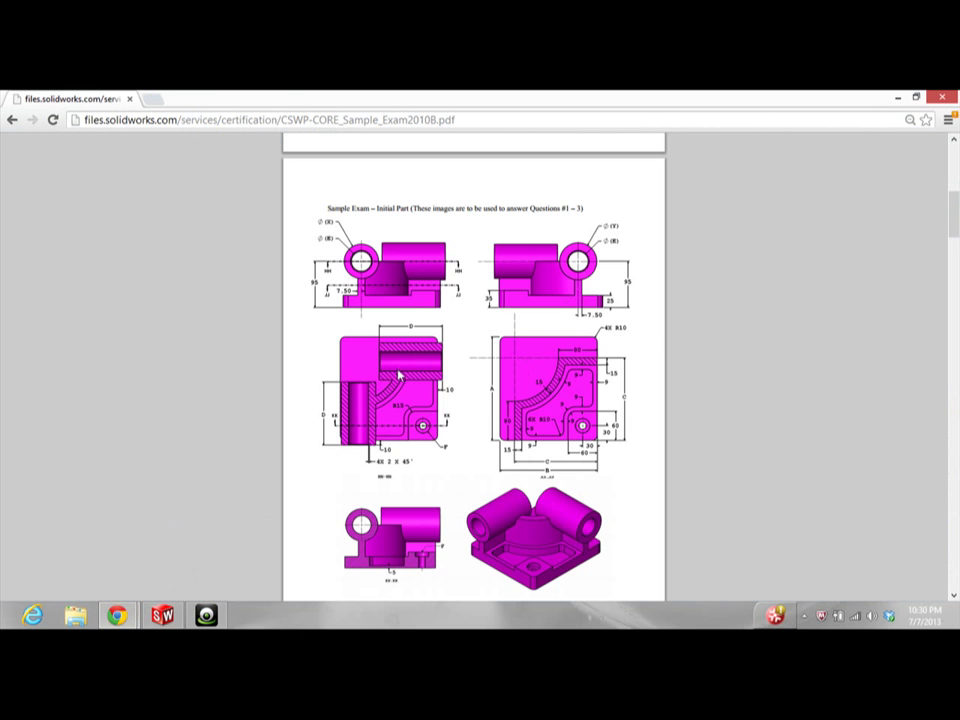
pyautogui.click(165, 615)
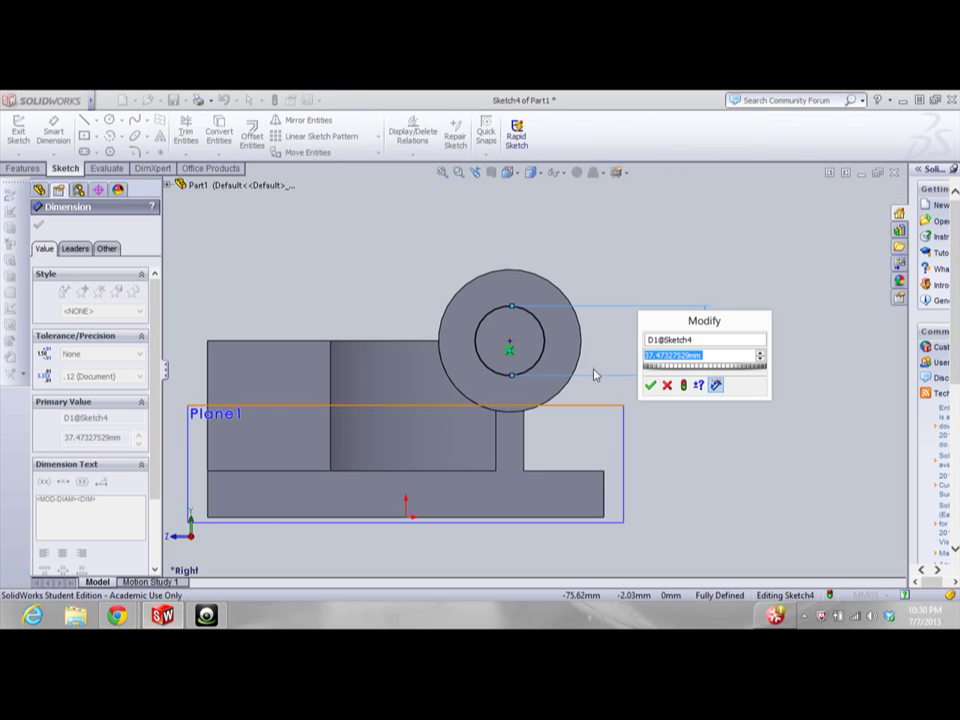
pyautogui.write('41.00mm')
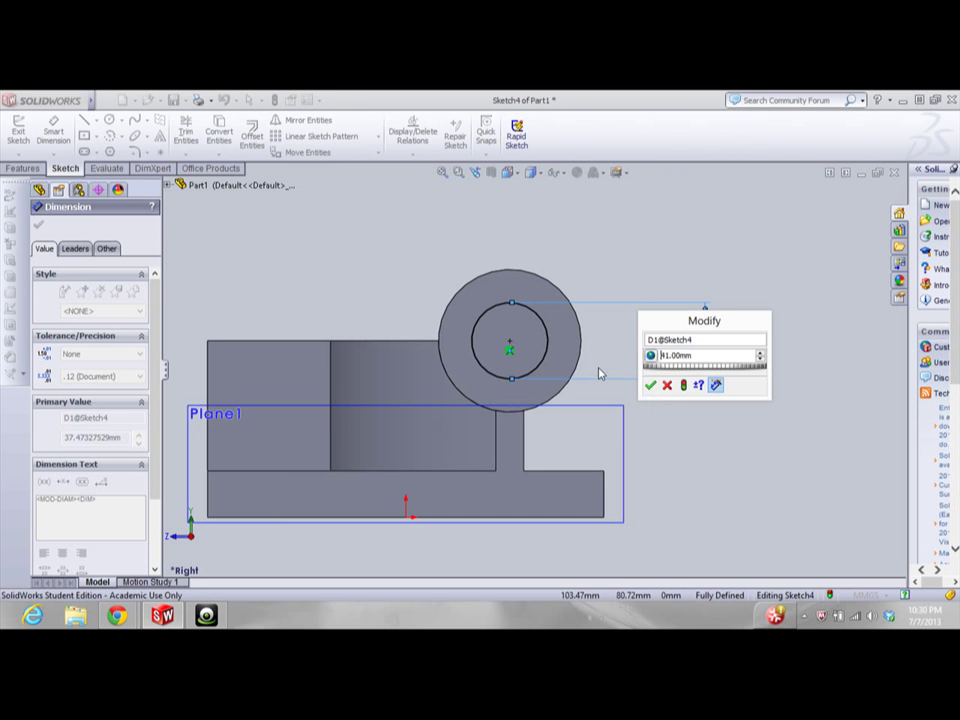
pyautogui.press('Return')
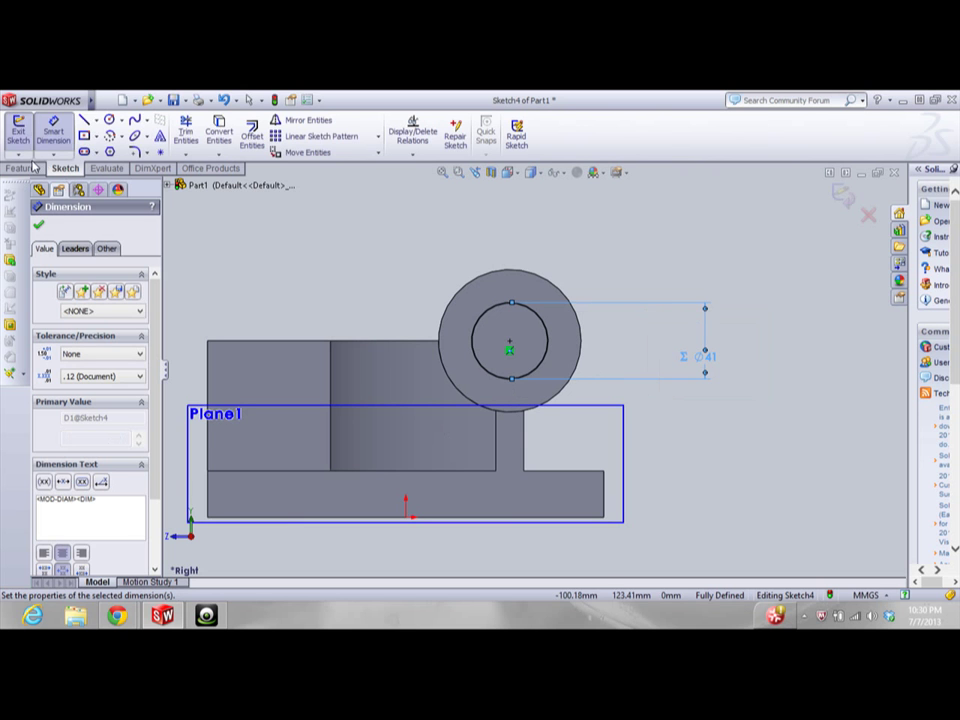
pyautogui.click(33, 168)
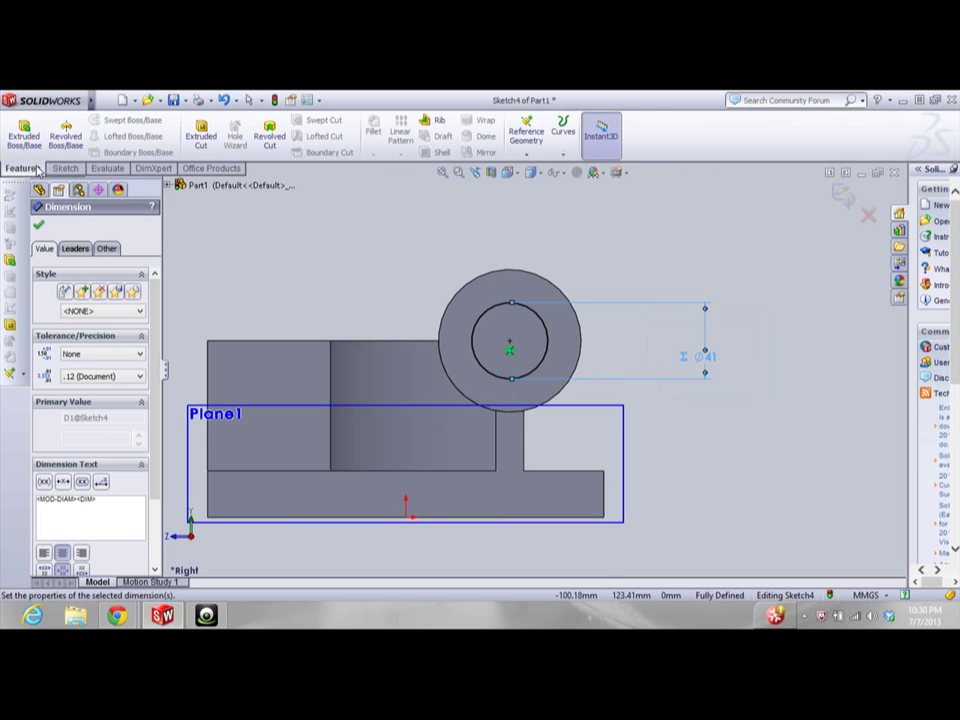
# Cut the inner circle through all of the large cylinder
pyautogui.click(200, 133)
pyautogui.click(90, 306)
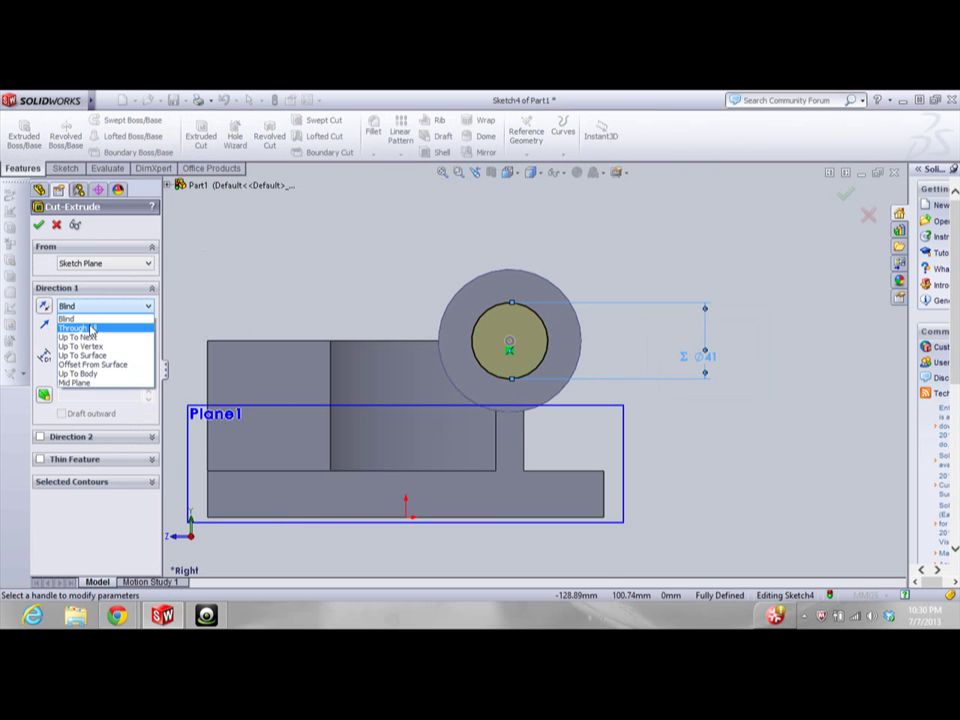
pyautogui.click(80, 326)
pyautogui.click(39, 224)
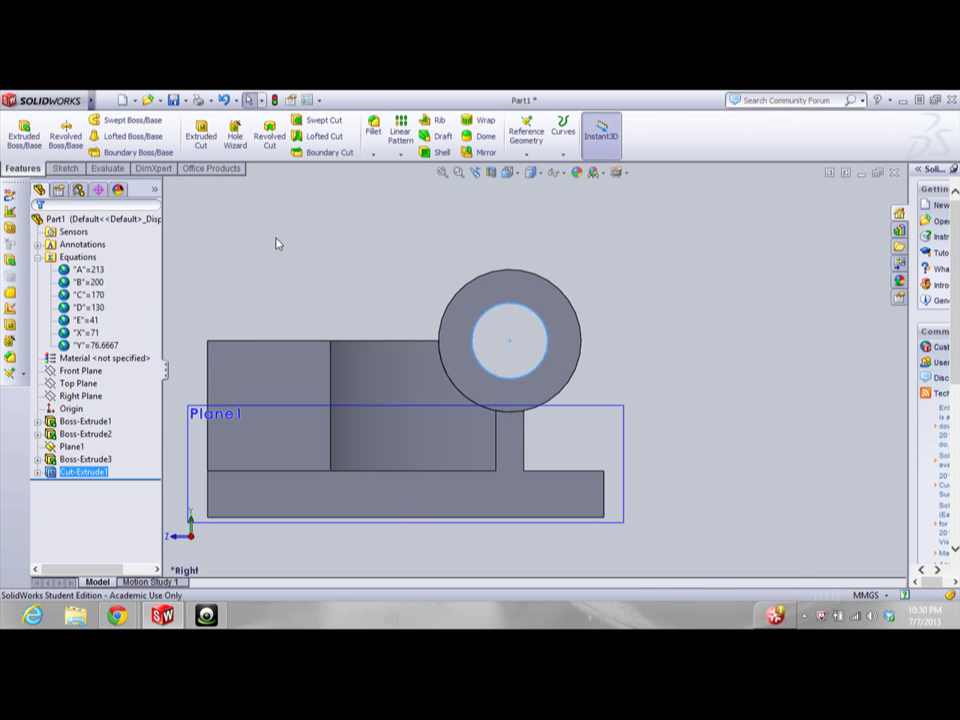
# Open a sketch on the part's front face and draw a circle about 89 mm in diameter, centred on the wall's top edge midpoint
pyautogui.click(190, 527)
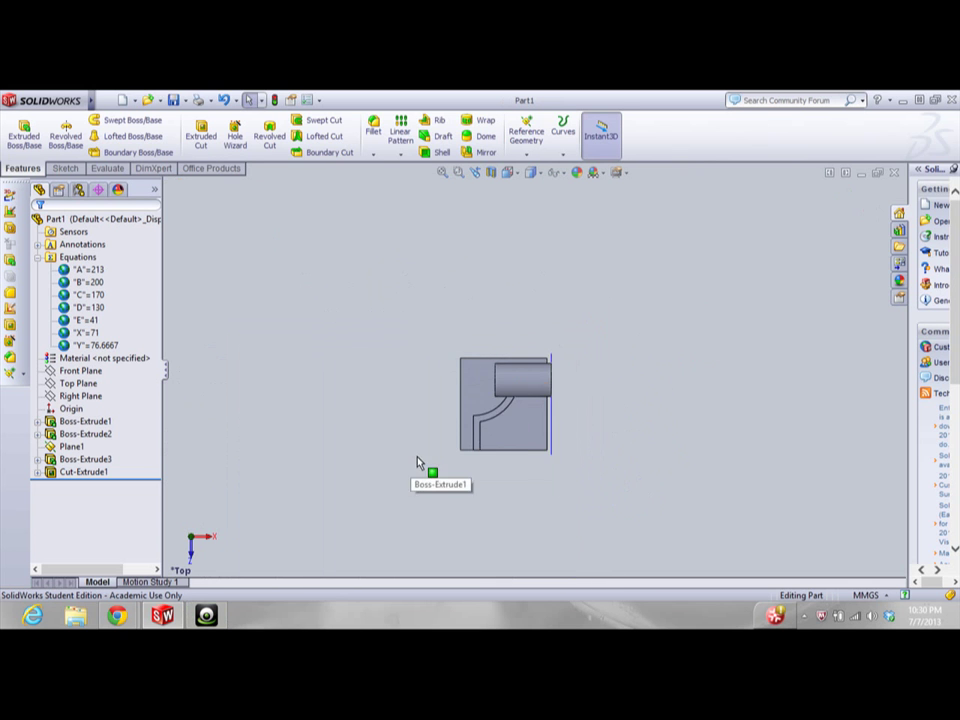
pyautogui.scroll(-5, 508, 408)
pyautogui.press('Up')
pyautogui.press('Up')
pyautogui.press('Up')
pyautogui.press('Up')
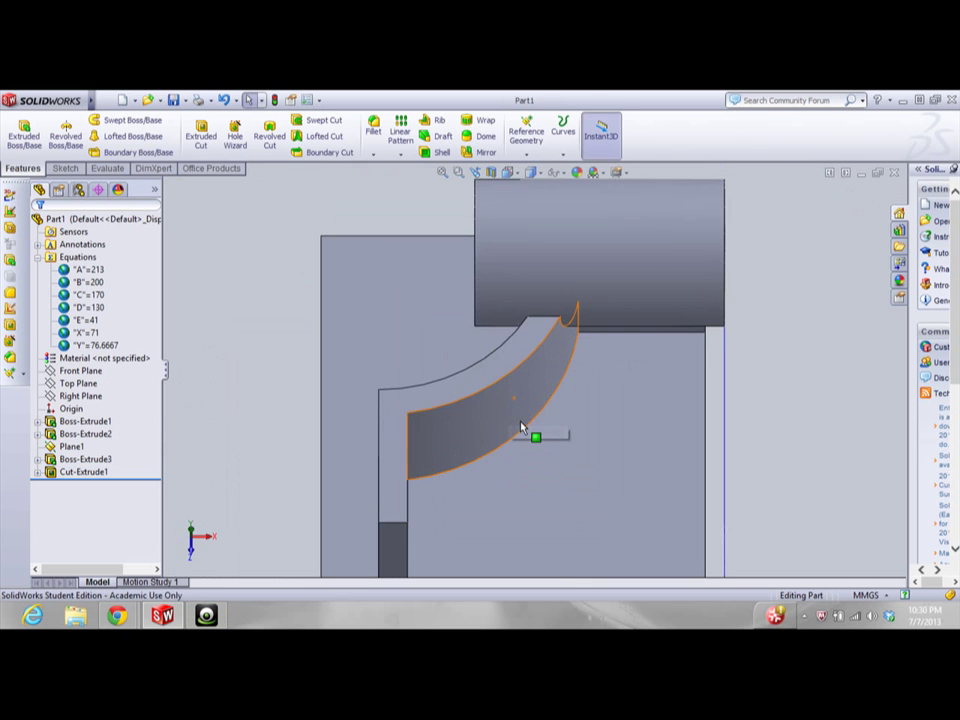
pyautogui.scroll(4, 521, 427)
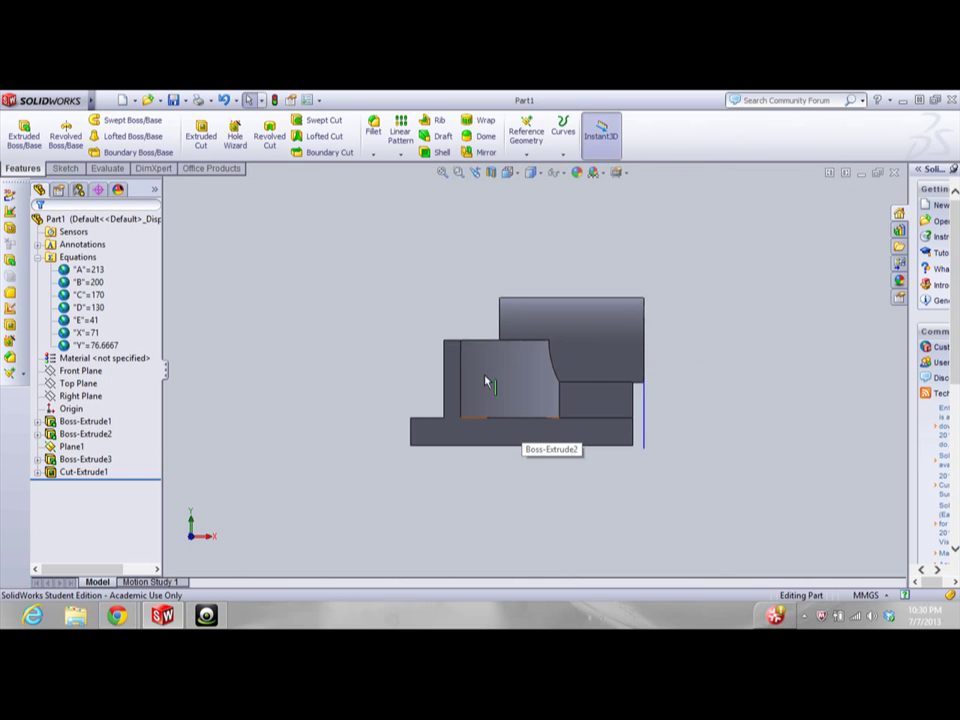
pyautogui.rightClick(453, 366)
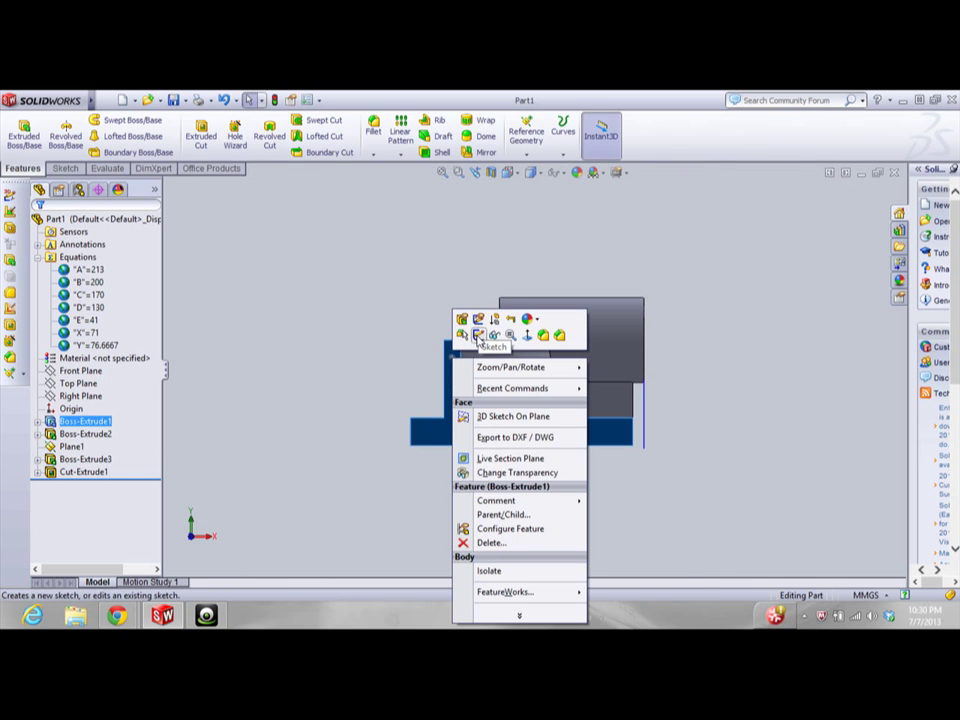
pyautogui.click(478, 334)
pyautogui.click(109, 119)
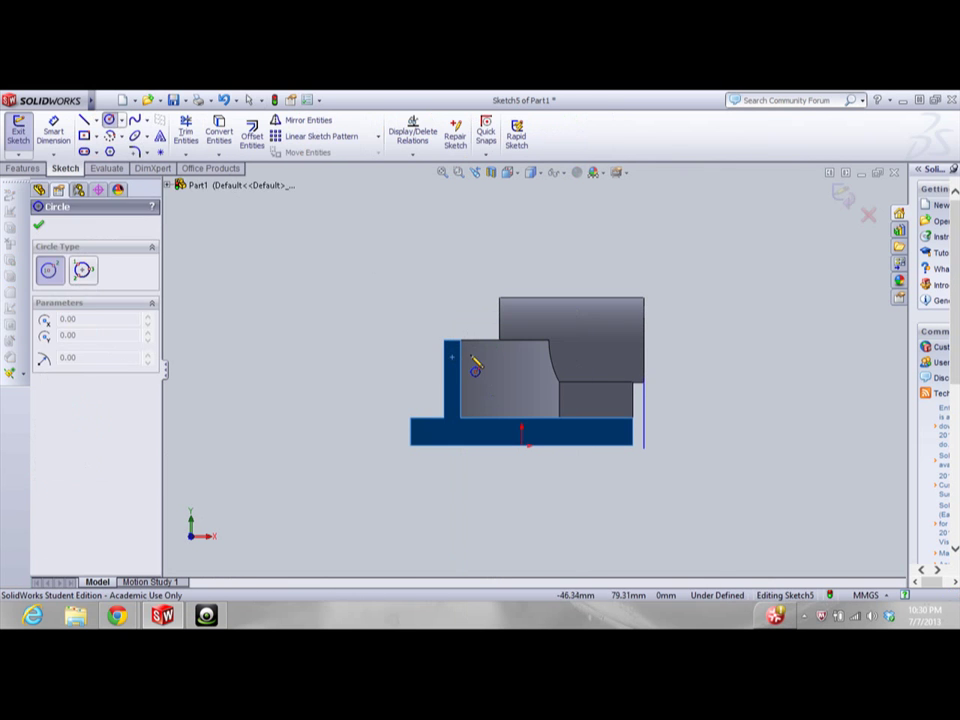
pyautogui.click(451, 341)
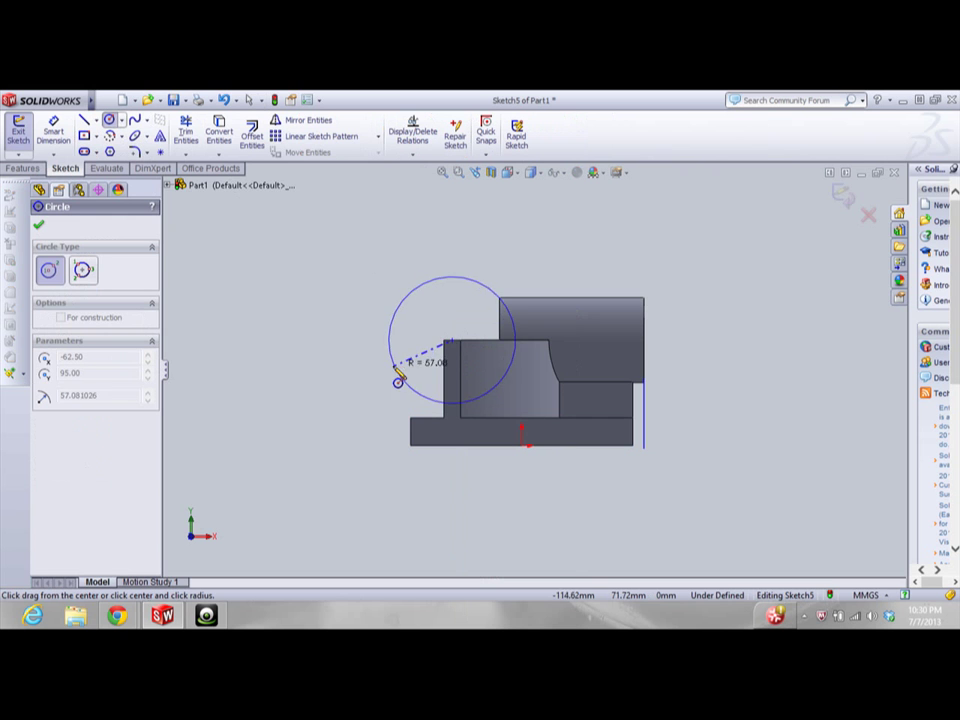
pyautogui.click(407, 362)
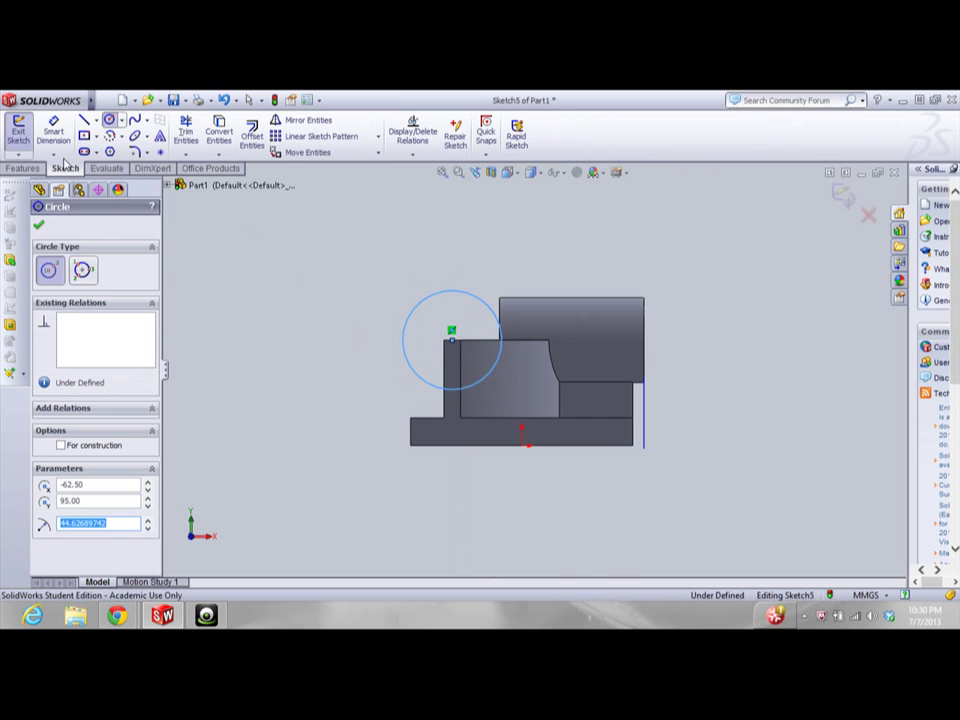
# Dimension the circle's diameter on the front face and link it to the global variable X
pyautogui.click(54, 131)
pyautogui.click(406, 336)
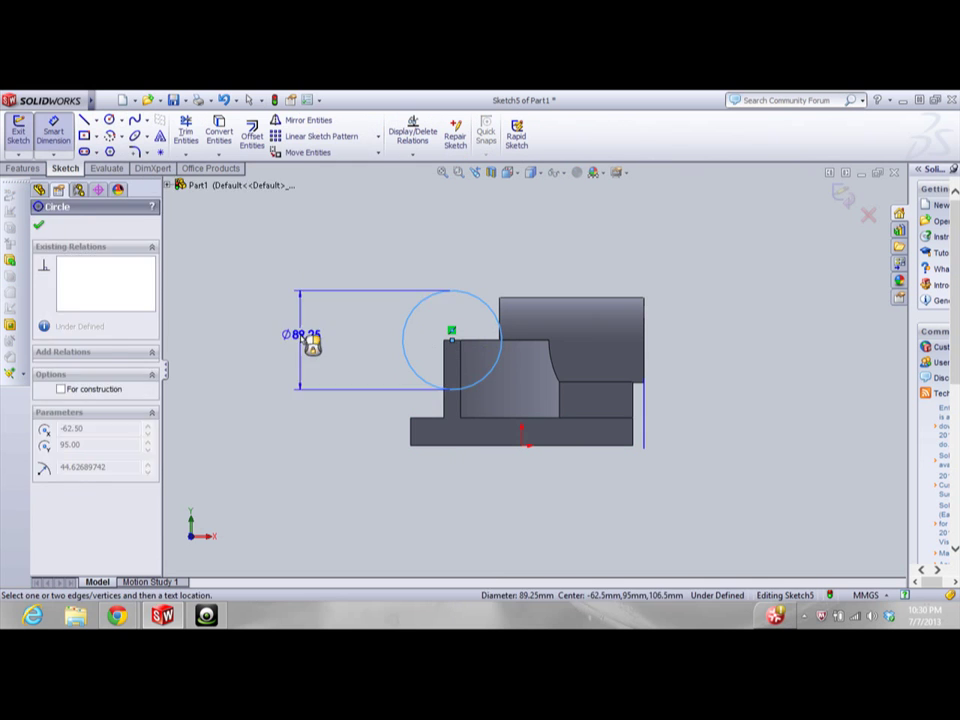
pyautogui.click(311, 344)
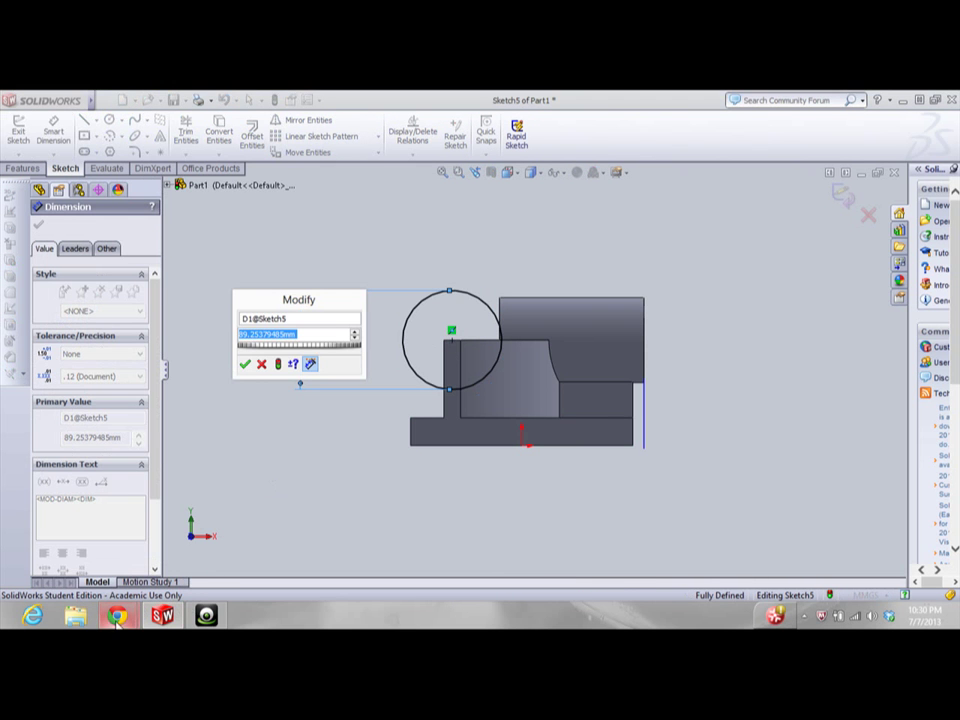
pyautogui.write('=71')
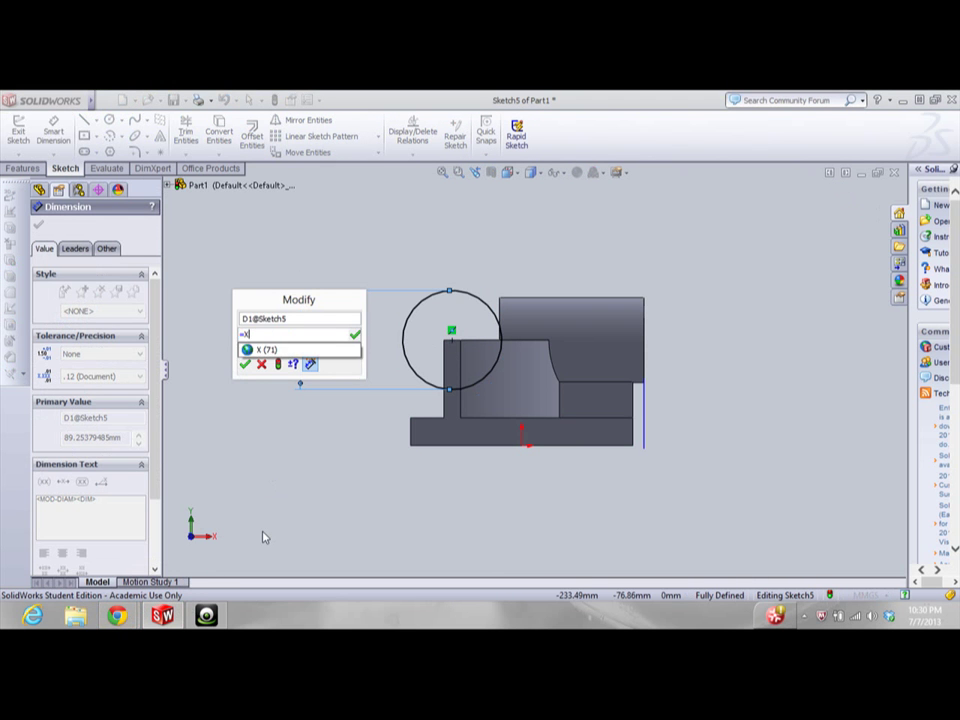
pyautogui.click(244, 366)
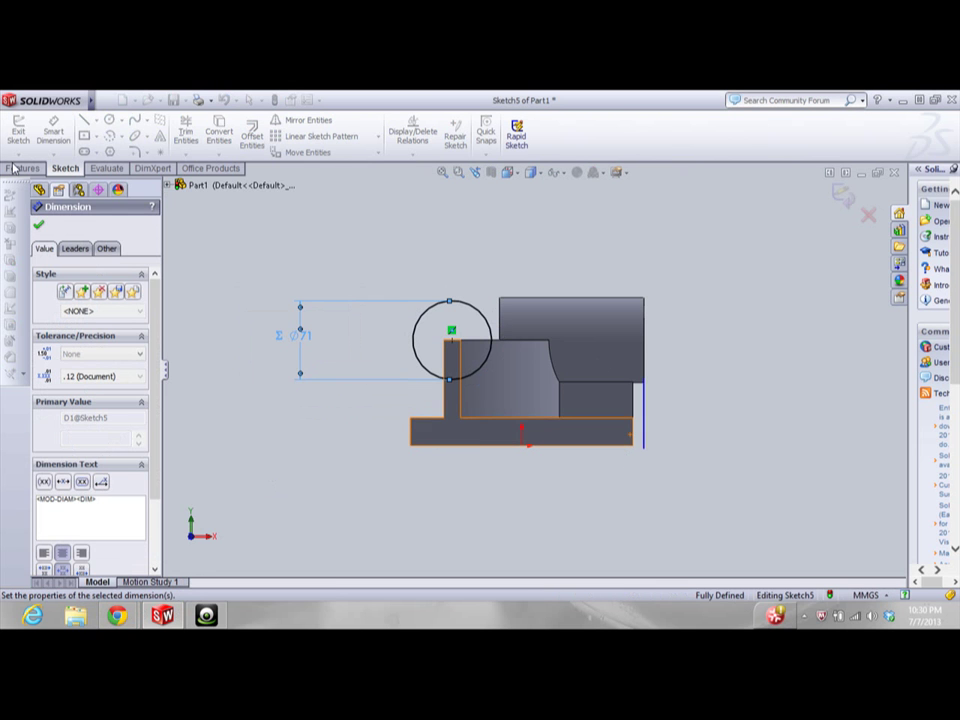
pyautogui.click(16, 168)
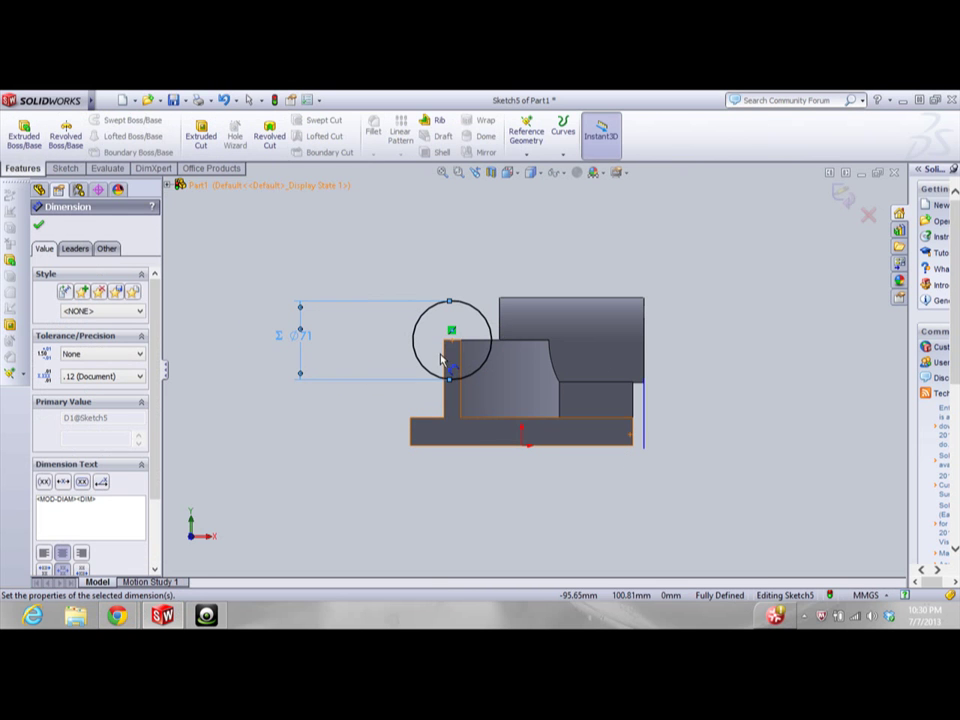
# Undo the circle and its dimension, and exit the front-face sketch discarding its changes
pyautogui.click(374, 421)
pyautogui.hotkey('ctrl', 'z')
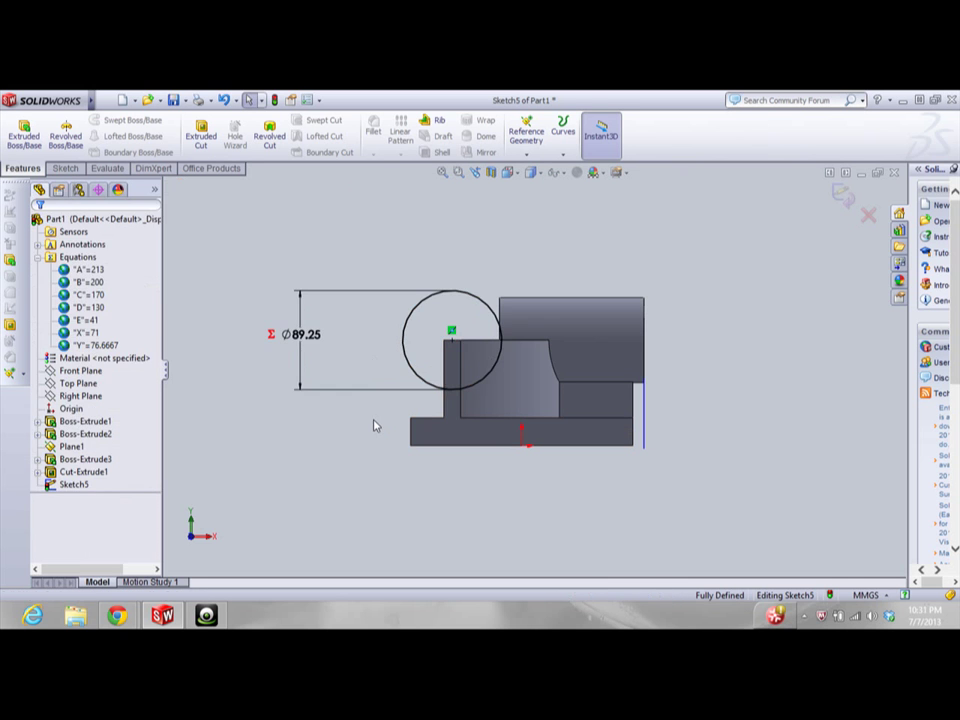
pyautogui.hotkey('ctrl', 'z')
pyautogui.hotkey('ctrl', 'z')
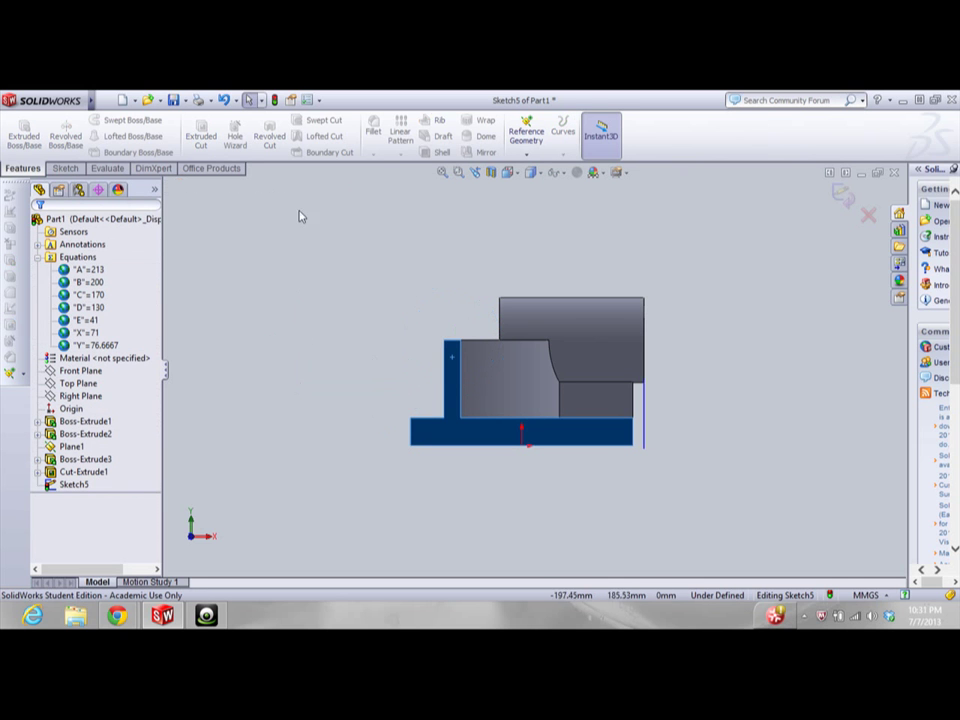
pyautogui.click(526, 154)
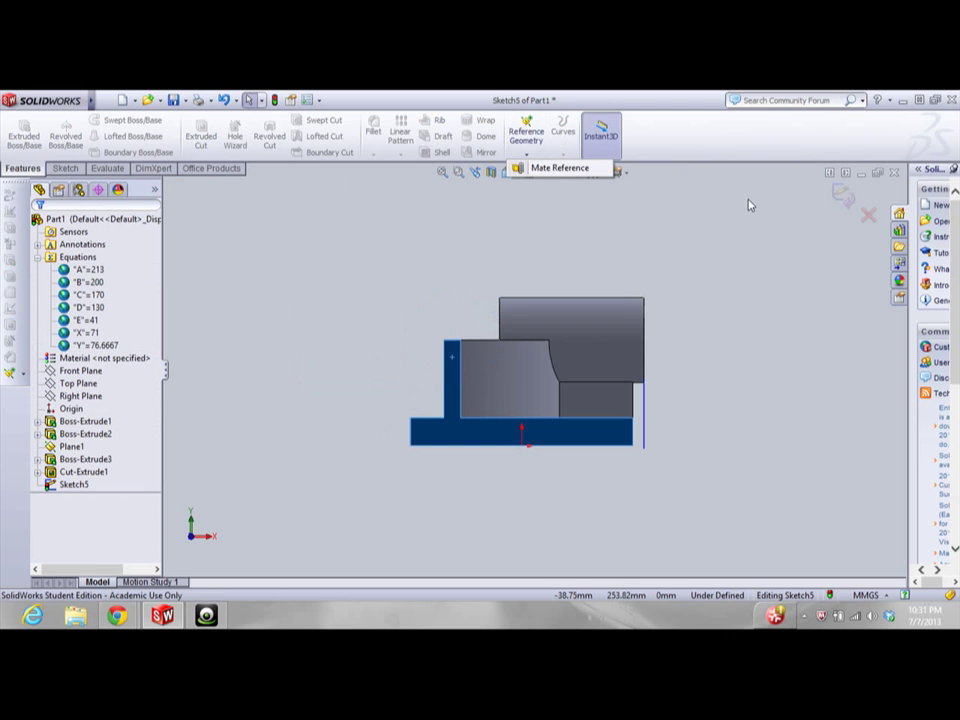
pyautogui.click(869, 215)
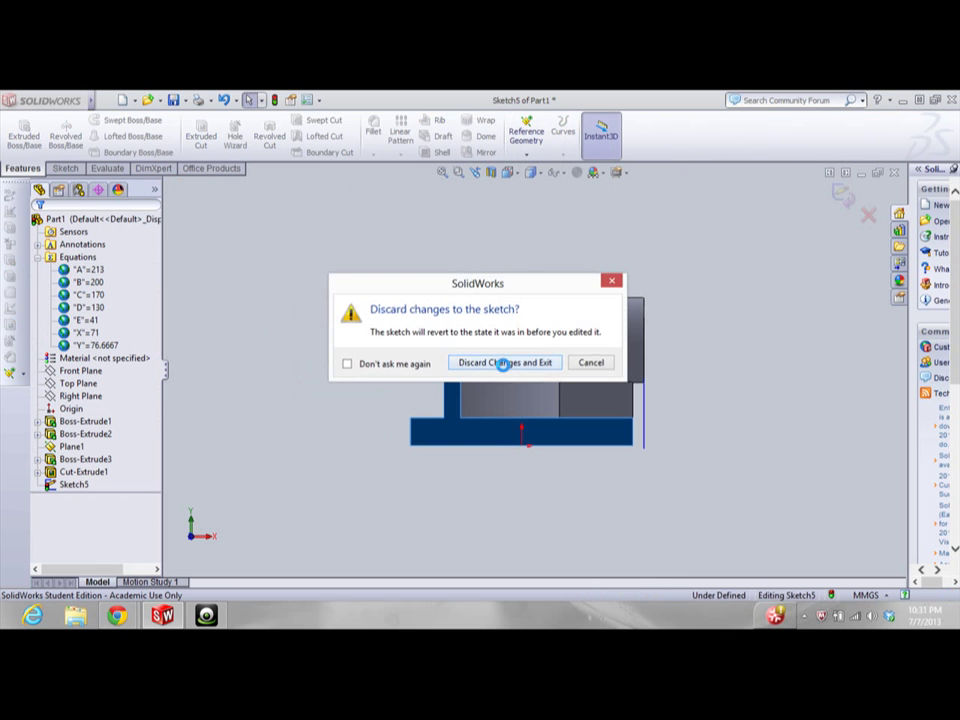
pyautogui.click(502, 362)
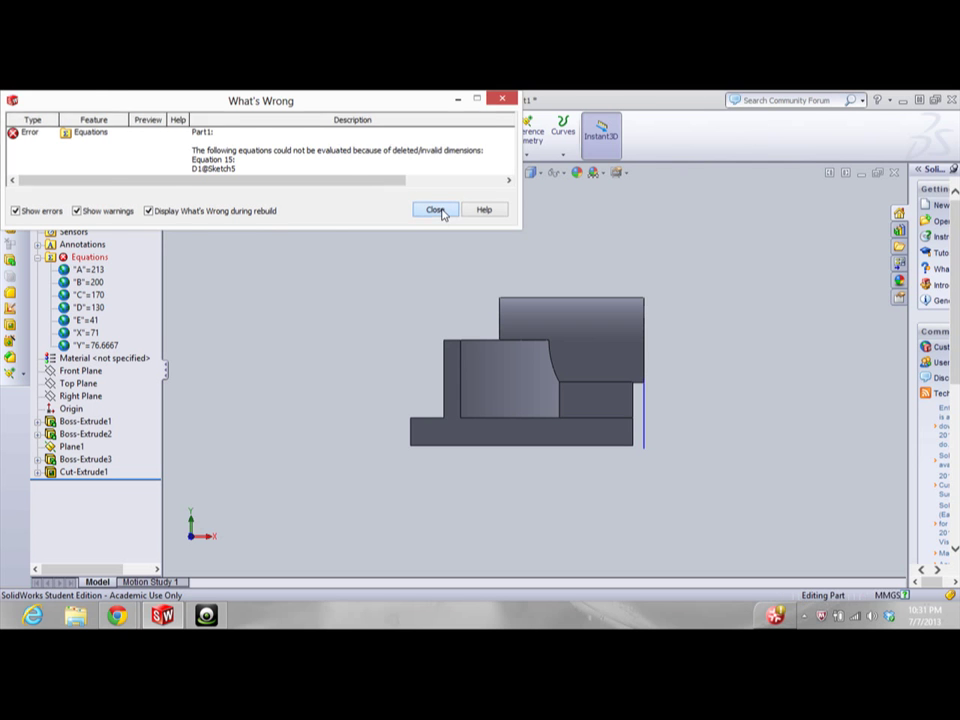
# Remove the invalid D1@Sketch5 equation from the part's equations
pyautogui.click(435, 209)
pyautogui.rightClick(68, 259)
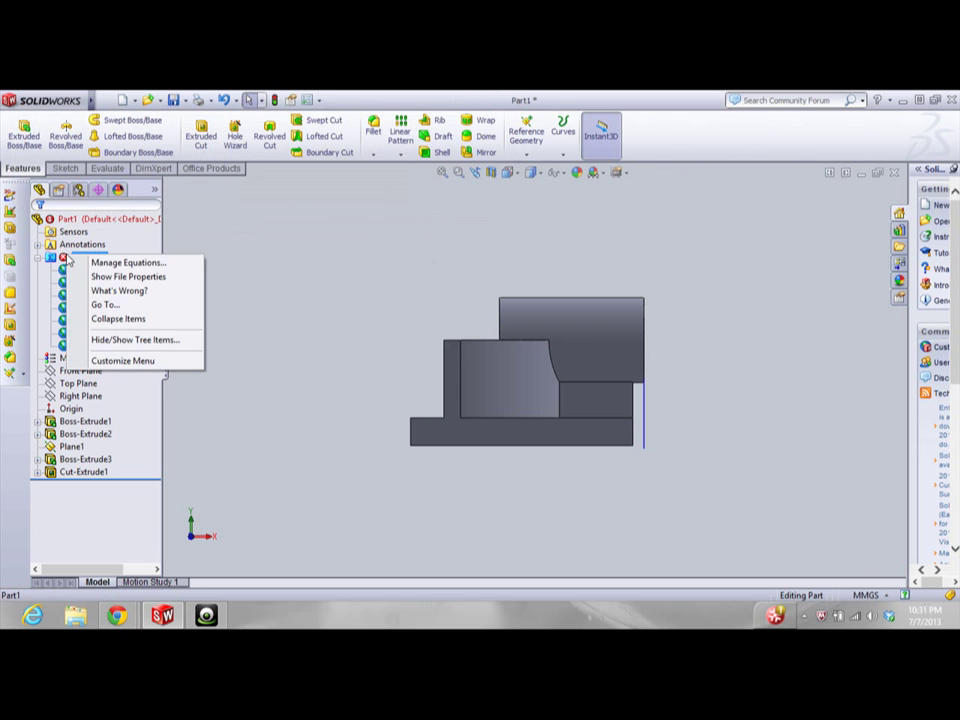
pyautogui.click(120, 262)
pyautogui.moveTo(711, 373); pyautogui.dragTo(723, 445)
pyautogui.click(462, 426)
pyautogui.press('BackSpace')
pyautogui.press('BackSpace')
pyautogui.press('BackSpace')
pyautogui.press('BackSpace')
pyautogui.press('BackSpace')
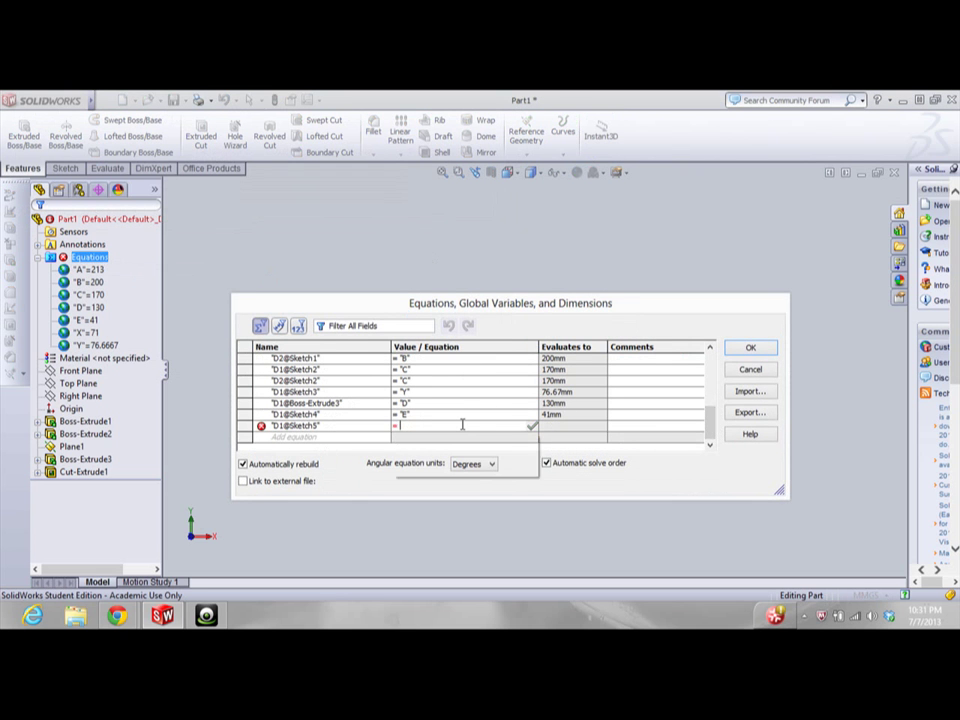
pyautogui.press('Return')
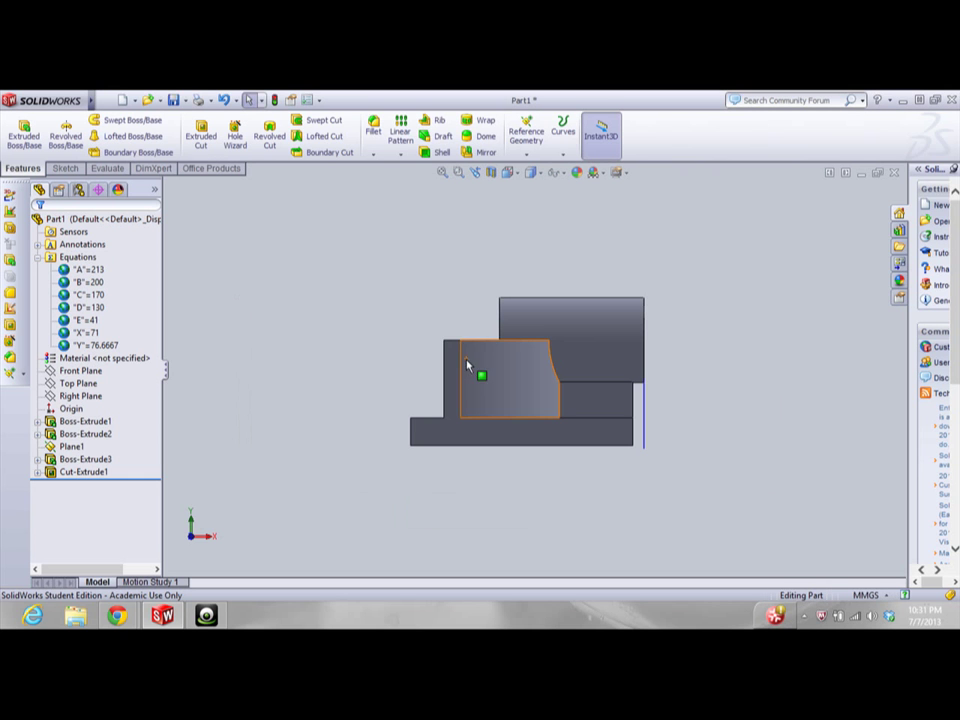
# Create a reference plane offset 10 mm outward from the part's front face
pyautogui.click(527, 148)
pyautogui.click(540, 168)
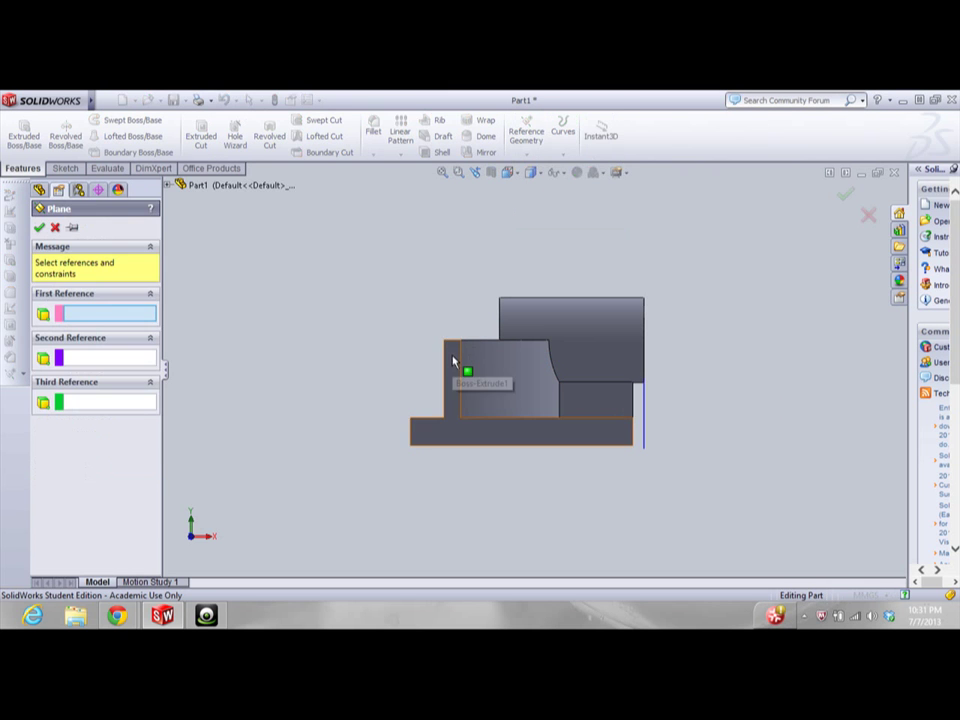
pyautogui.click(453, 357)
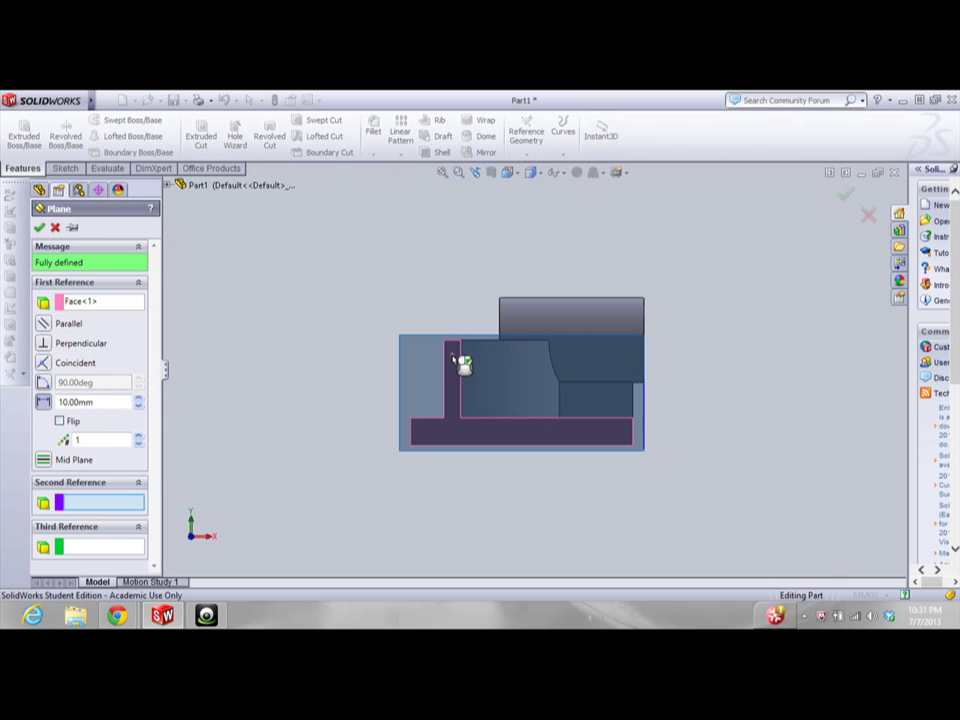
pyautogui.click(38, 227)
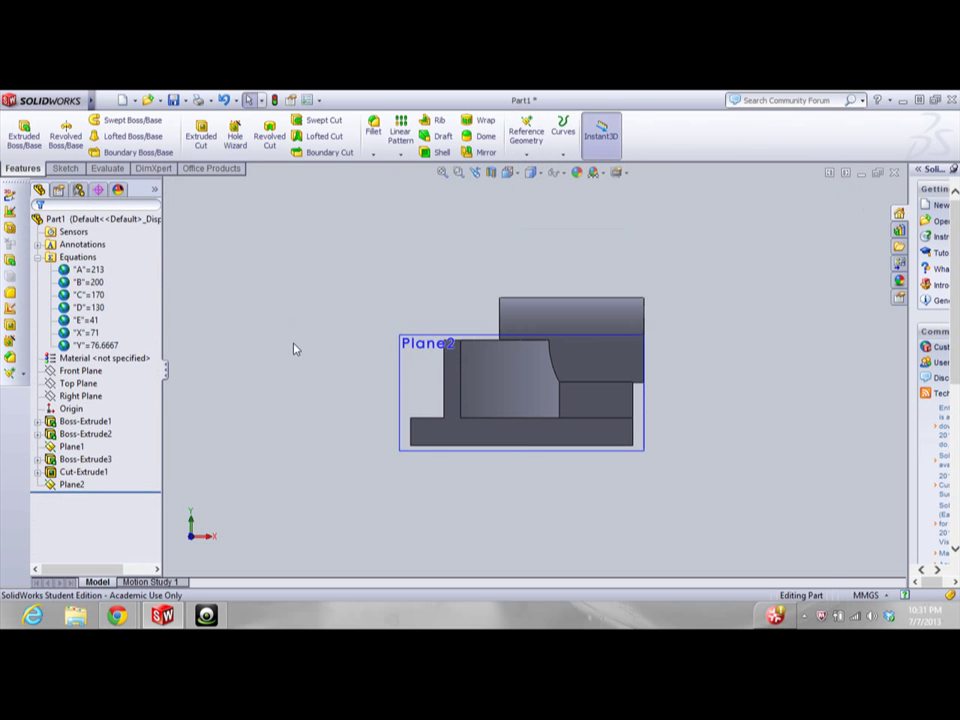
# Open a sketch on Plane2 and draw a circle about 54 mm in diameter, centred on the wall's top edge midpoint
pyautogui.press('Down')
pyautogui.press('Down')
pyautogui.press('Down')
pyautogui.press('Down')
pyautogui.press('Down')
pyautogui.press('Down')
pyautogui.press('Up')
pyautogui.press('Up')
pyautogui.press('Up')
pyautogui.press('Up')
pyautogui.press('Up')
pyautogui.press('Up')
pyautogui.rightClick(72, 484)
pyautogui.click(79, 368)
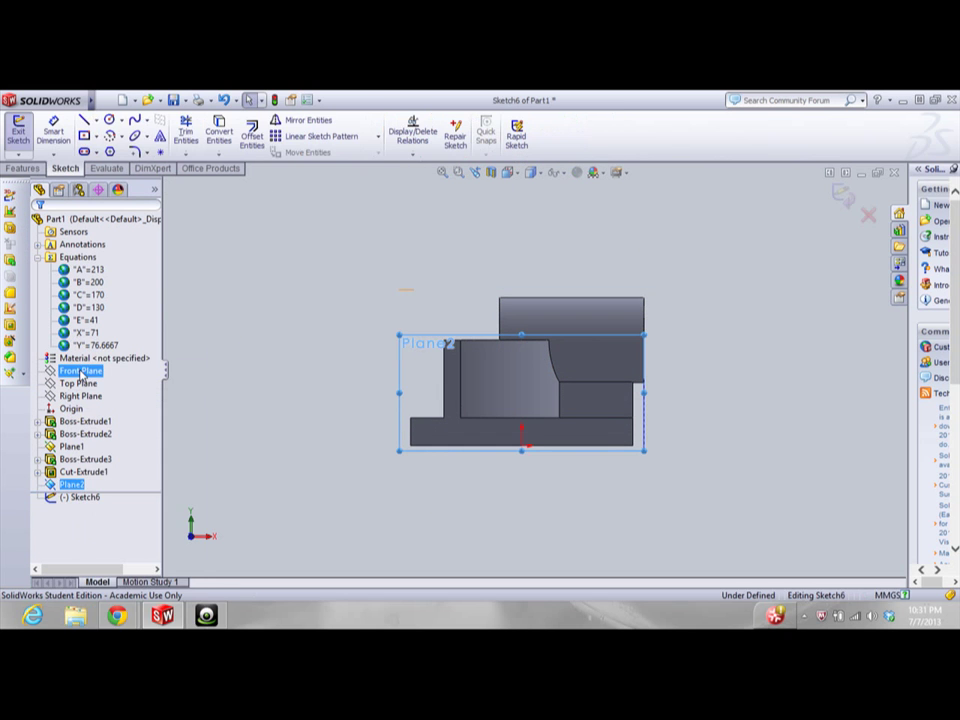
pyautogui.click(109, 120)
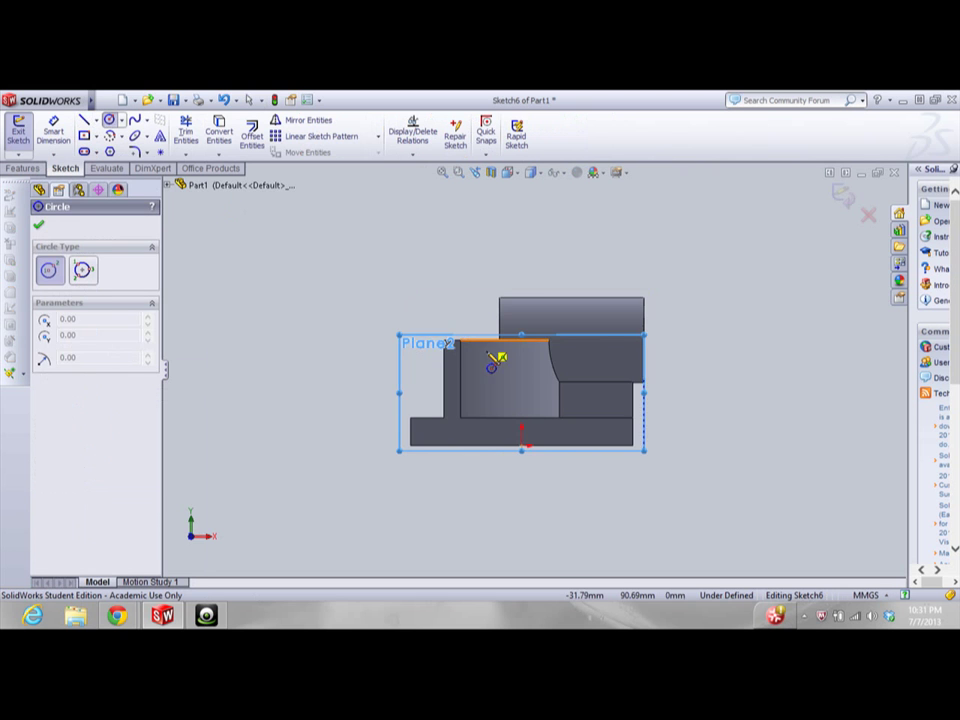
pyautogui.scroll(-3, 493, 360)
pyautogui.click(462, 342)
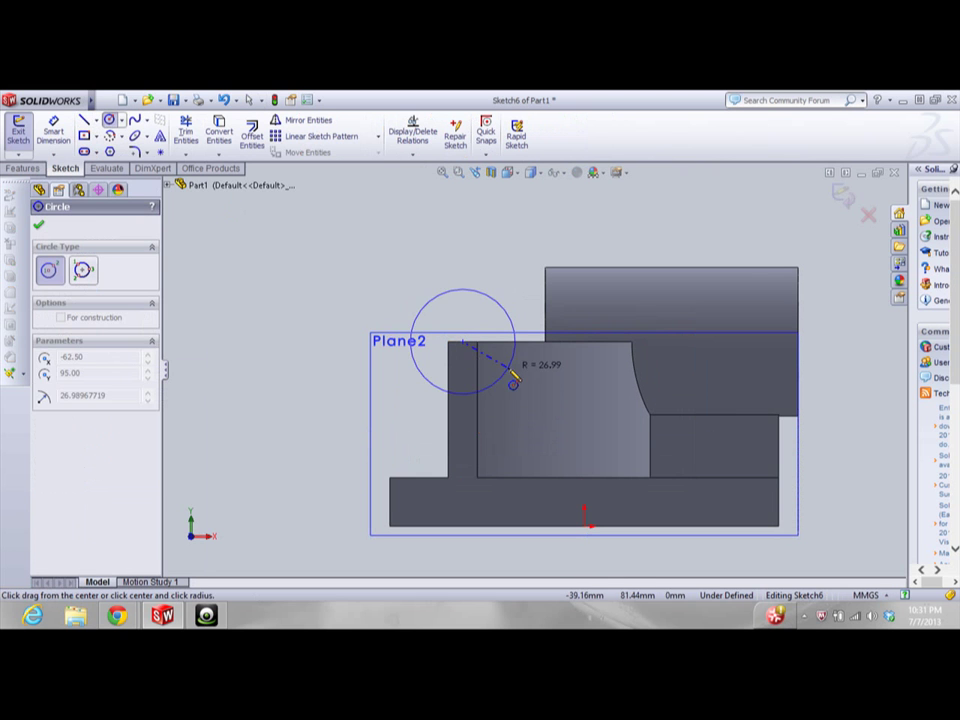
# Dimension the circle's diameter on Plane2 and link it to the global variable X
pyautogui.click(53, 130)
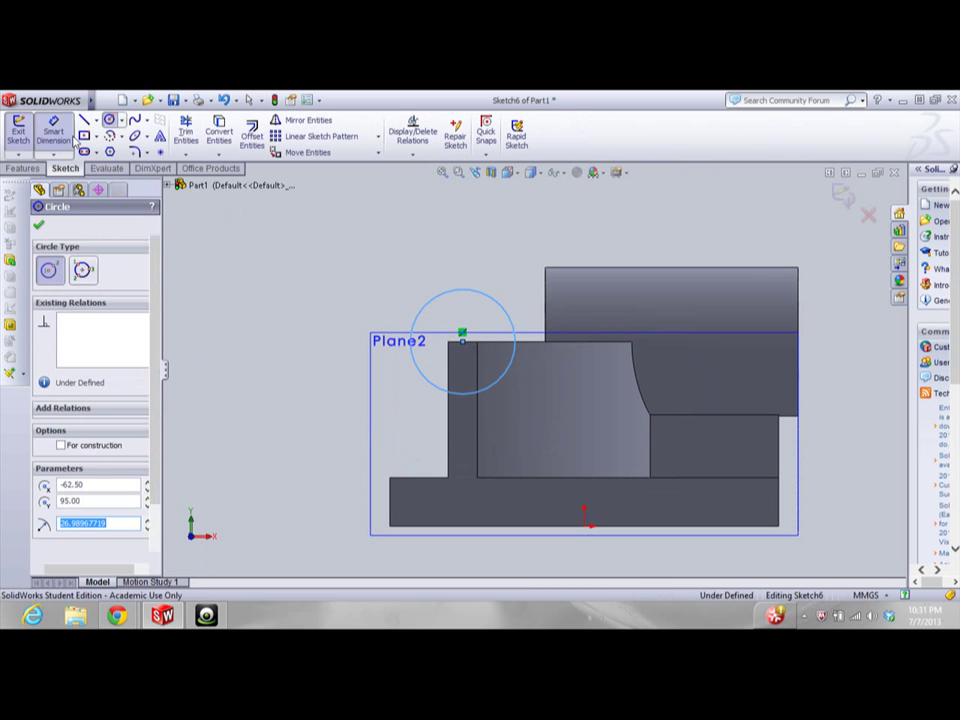
pyautogui.click(424, 307)
pyautogui.click(311, 270)
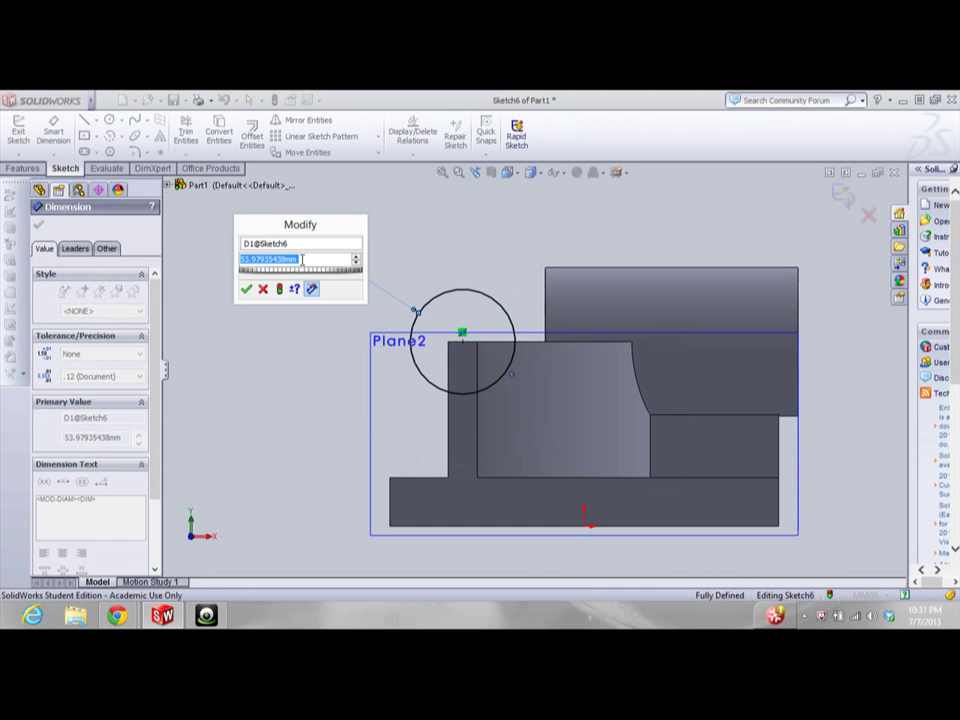
pyautogui.write('=x')
pyautogui.press('Return')
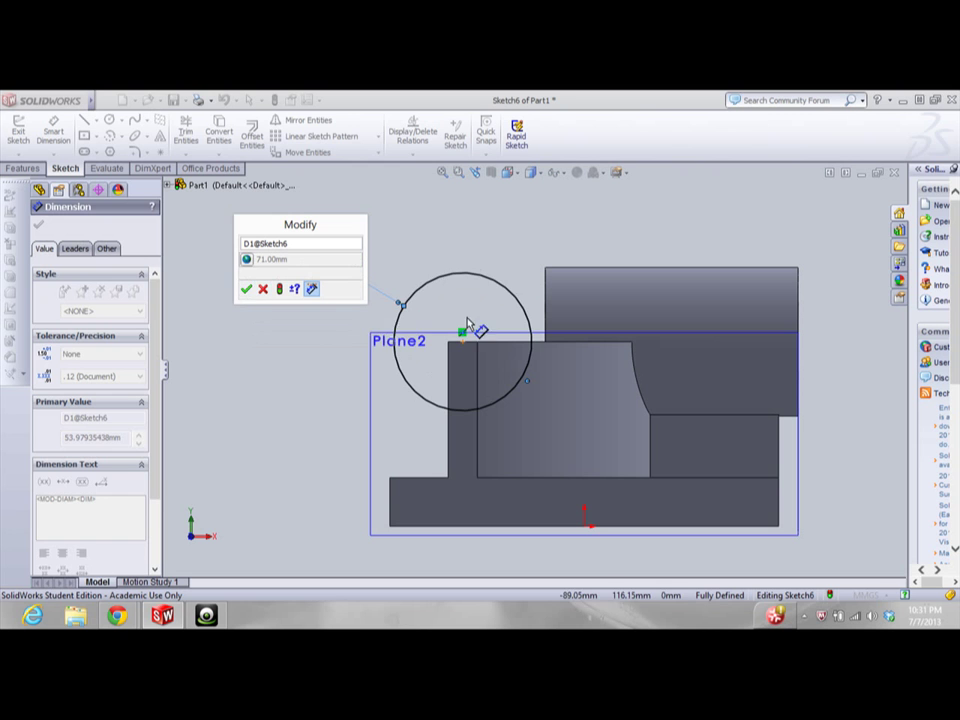
pyautogui.click(246, 289)
# Extrude the circle 70 mm blind in the reversed direction, back over the wall, merged with the part
pyautogui.click(22, 168)
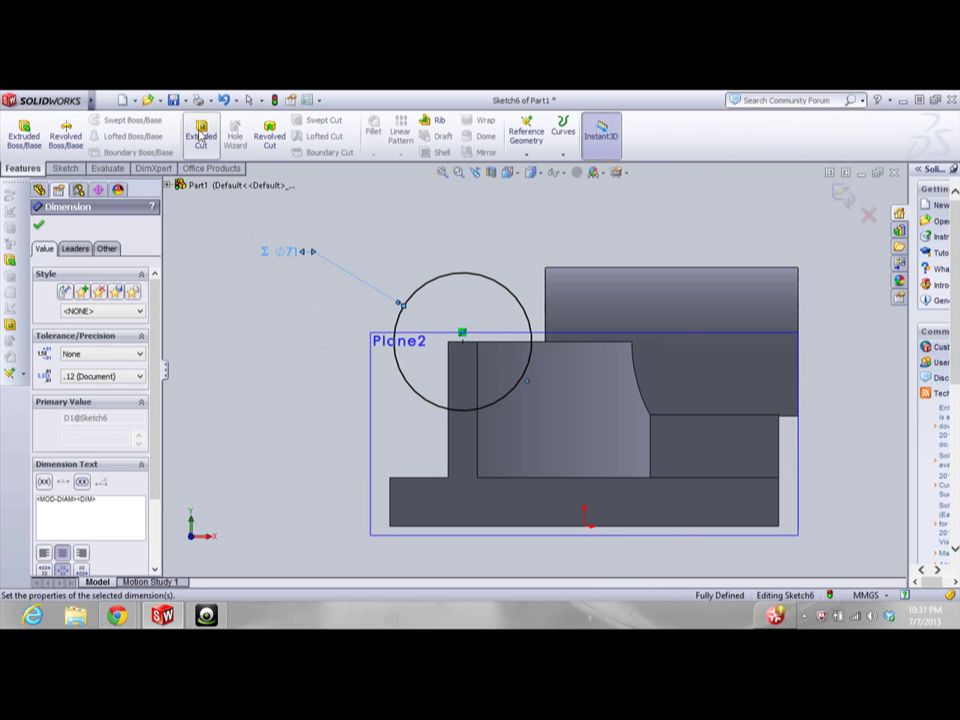
pyautogui.click(25, 134)
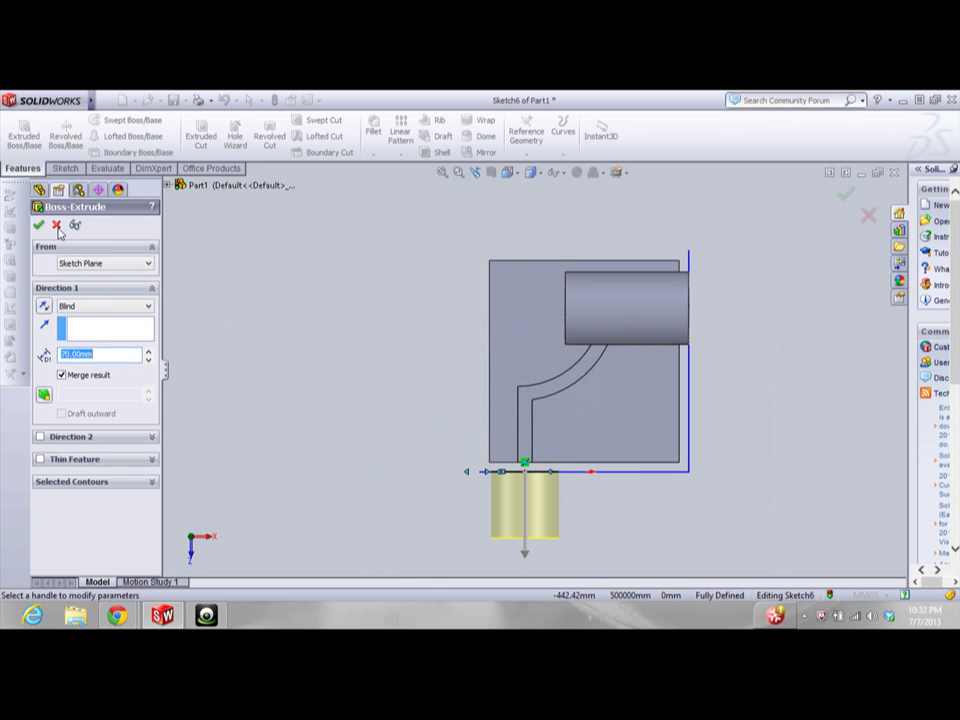
pyautogui.click(45, 305)
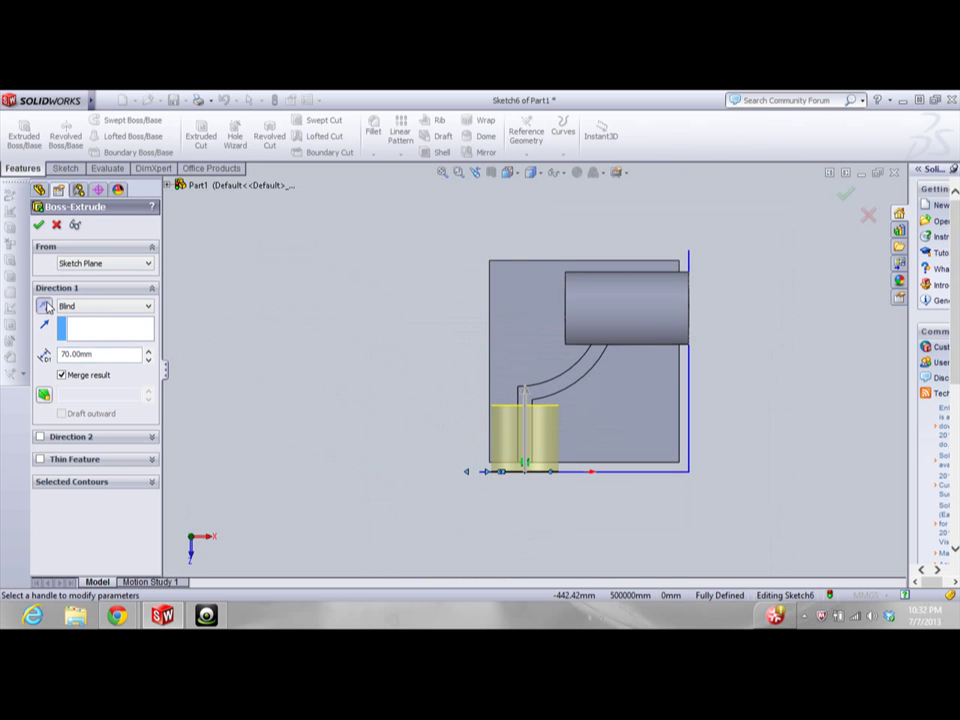
pyautogui.click(39, 226)
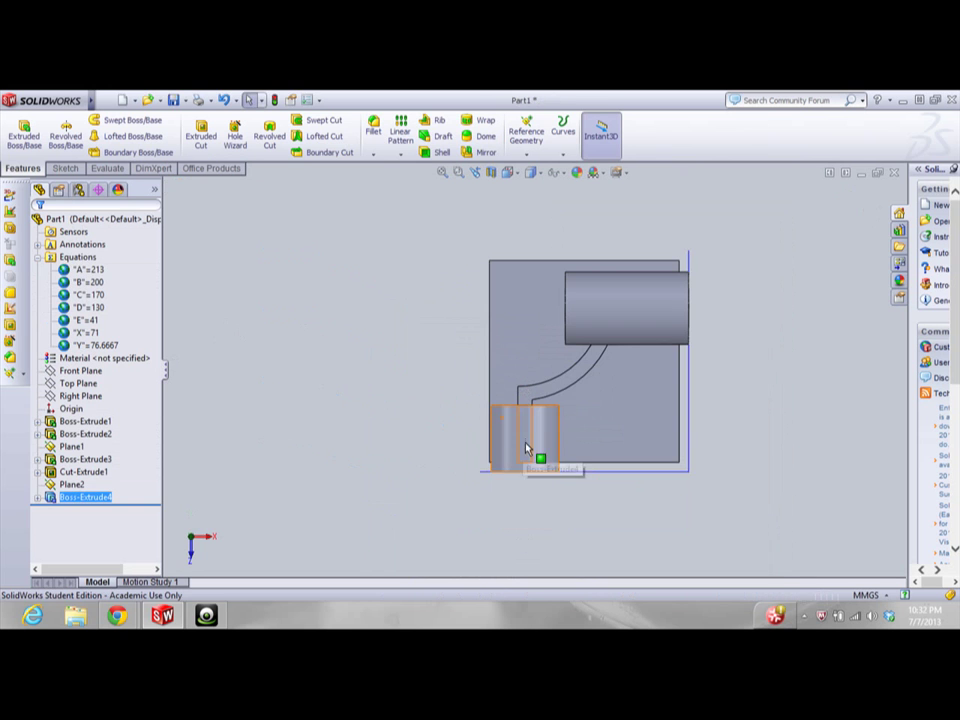
# Set the extrusion depth of the new front cylinder to 130 mm using the global variable D
pyautogui.click(528, 447)
pyautogui.moveTo(551, 444); pyautogui.dragTo(388, 444)
pyautogui.doubleClick(386, 446)
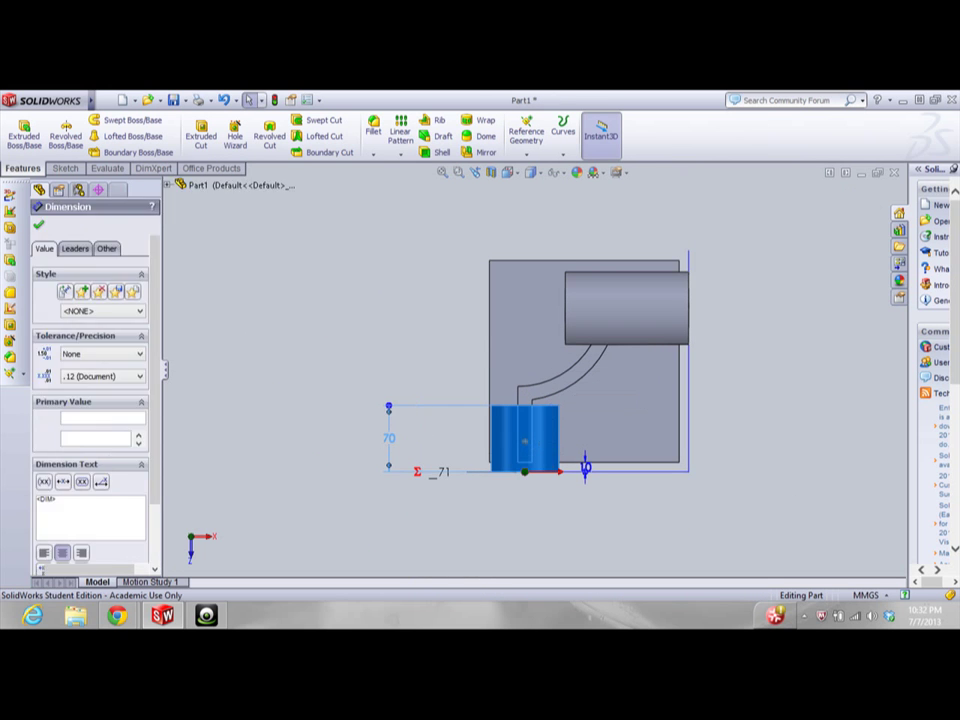
pyautogui.write('130.00mm')
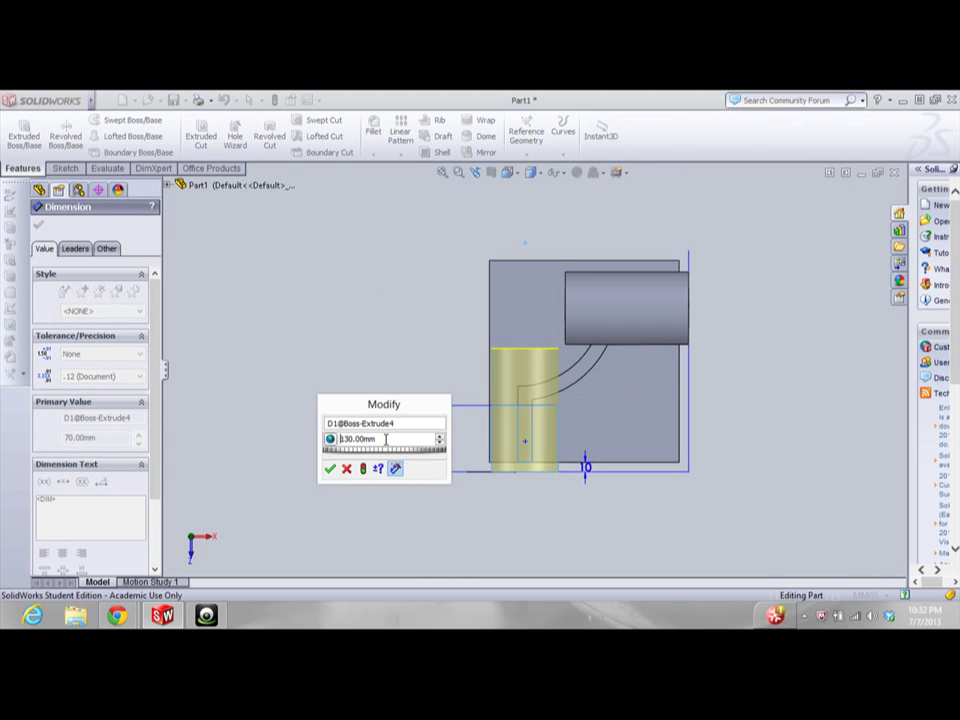
pyautogui.press('Return')
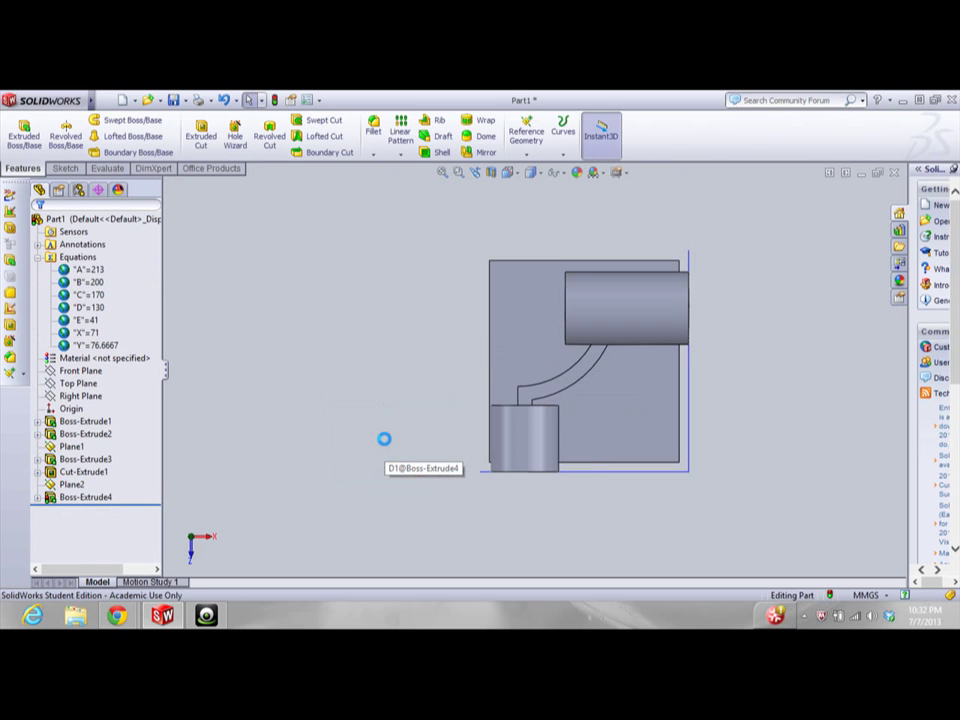
pyautogui.scroll(-2, 548, 412)
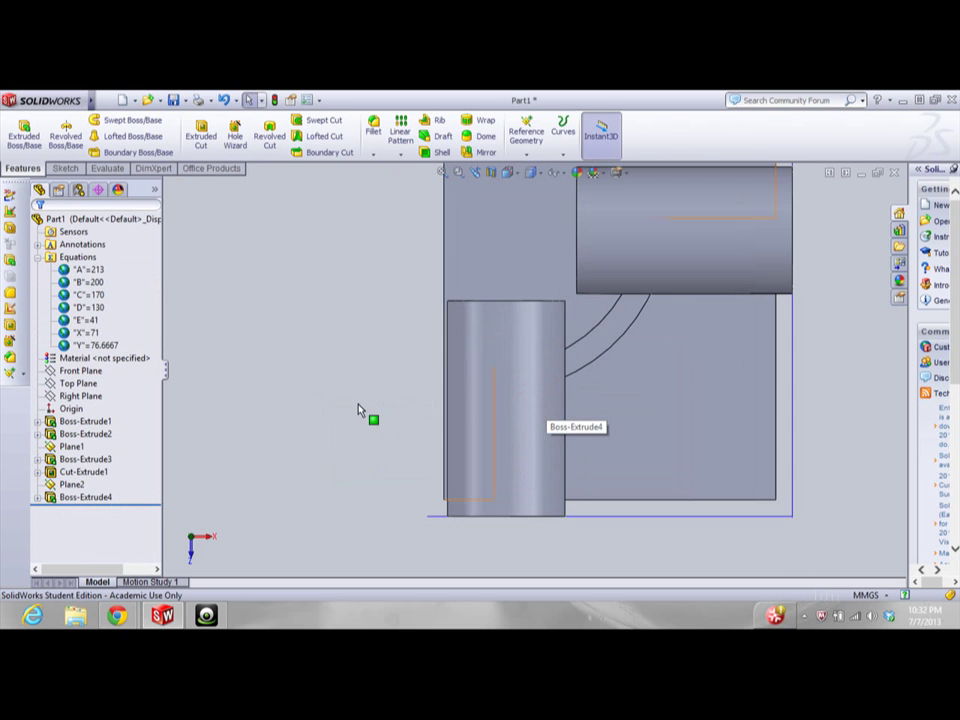
# Open a sketch on the front cylinder's end face and draw a concentric circle about 45 mm in diameter
pyautogui.scroll(3, 369, 401)
pyautogui.press('Up')
pyautogui.press('Up')
pyautogui.press('Up')
pyautogui.press('Up')
pyautogui.press('Up')
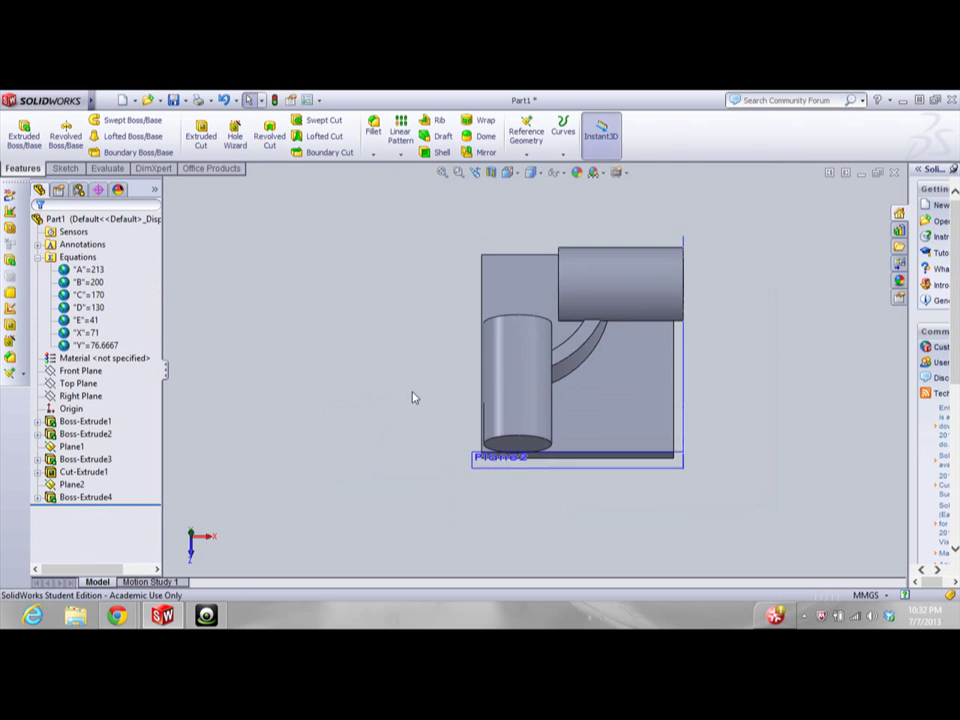
pyautogui.press('Up')
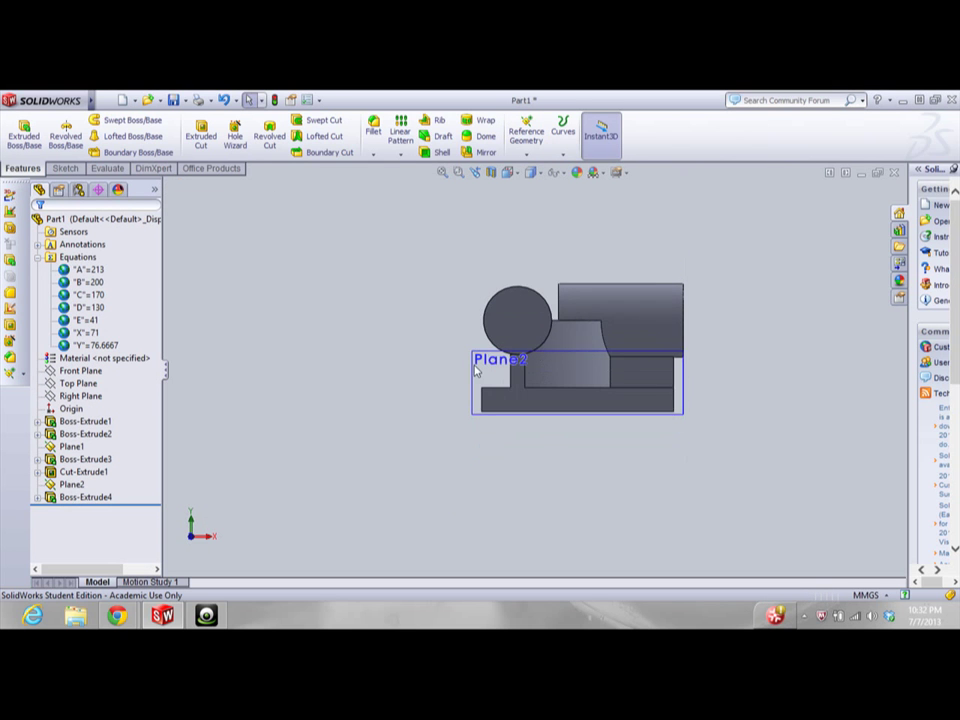
pyautogui.click(518, 323)
pyautogui.rightClick(512, 312)
pyautogui.click(536, 290)
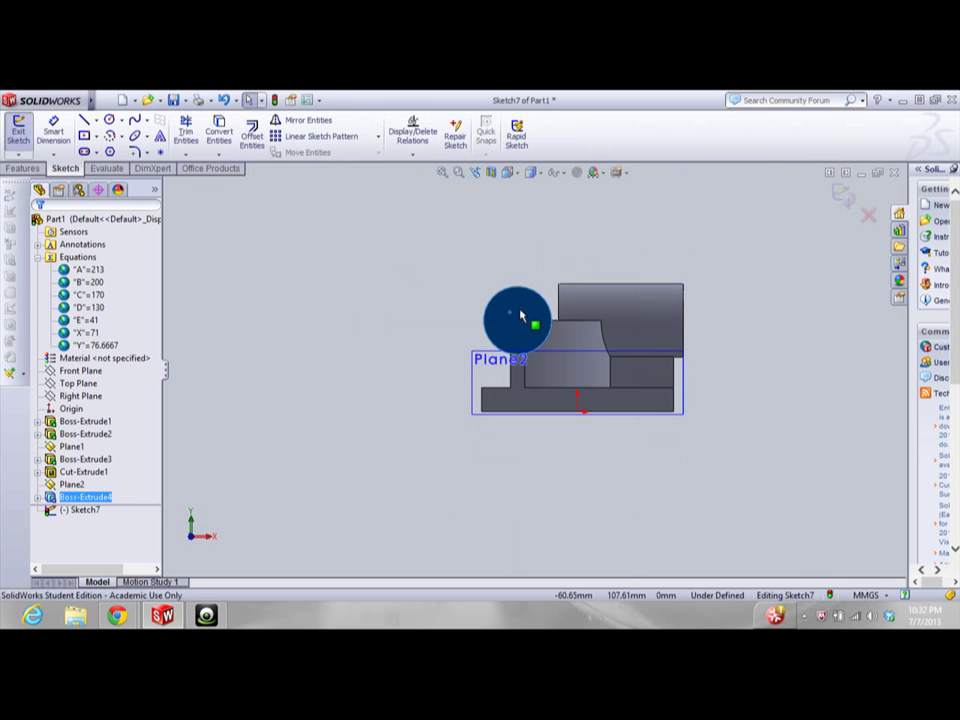
pyautogui.scroll(-2, 566, 345)
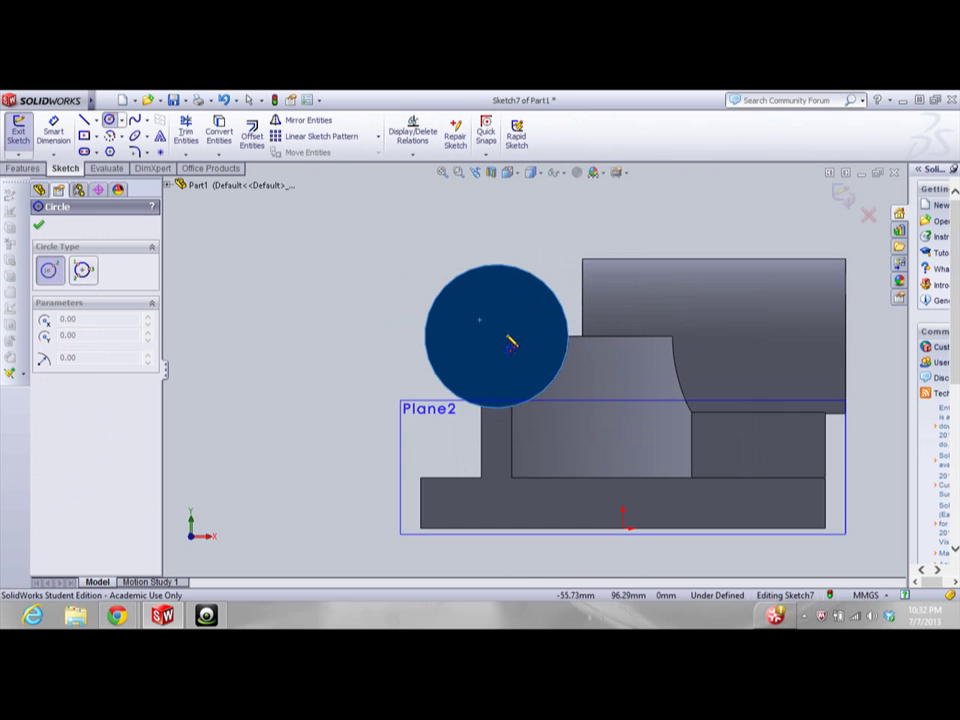
pyautogui.click(497, 336)
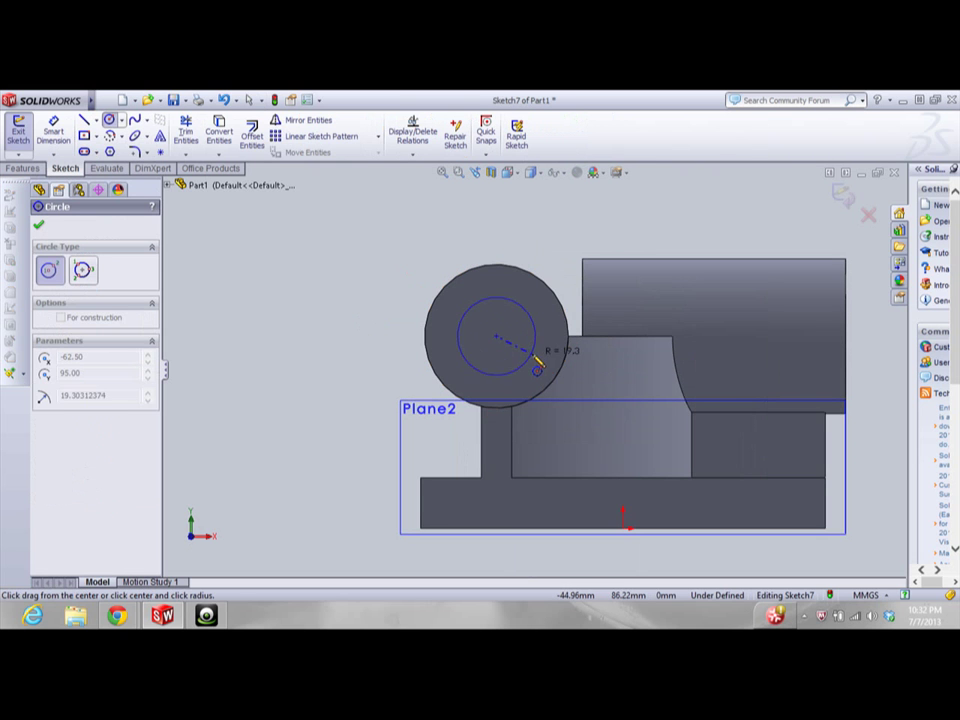
pyautogui.click(538, 357)
pyautogui.click(107, 168)
pyautogui.click(55, 133)
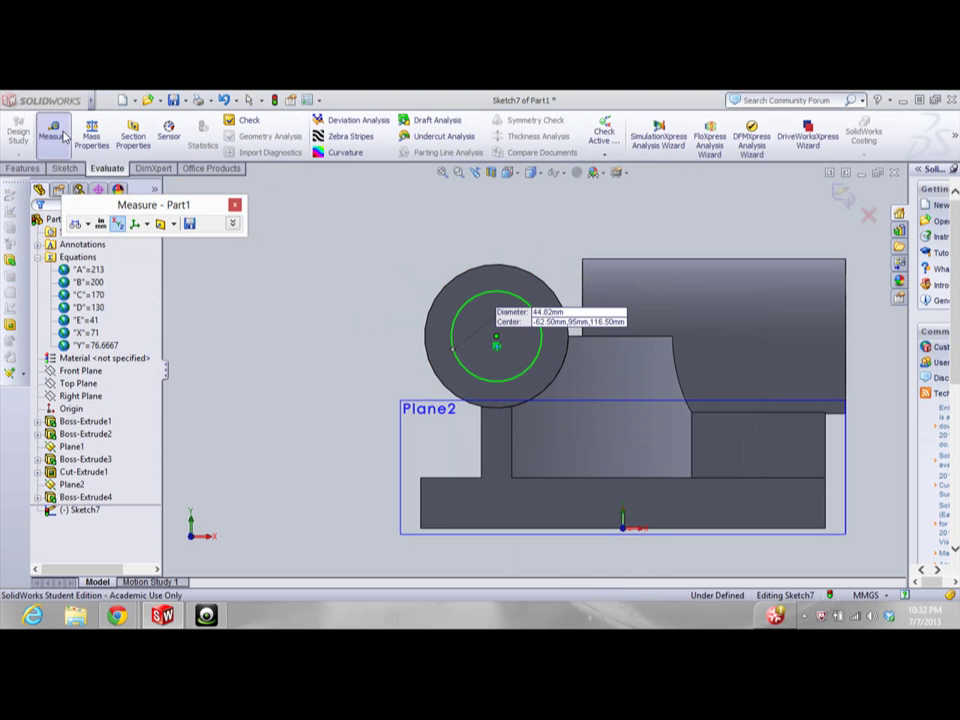
pyautogui.click(235, 205)
pyautogui.click(65, 168)
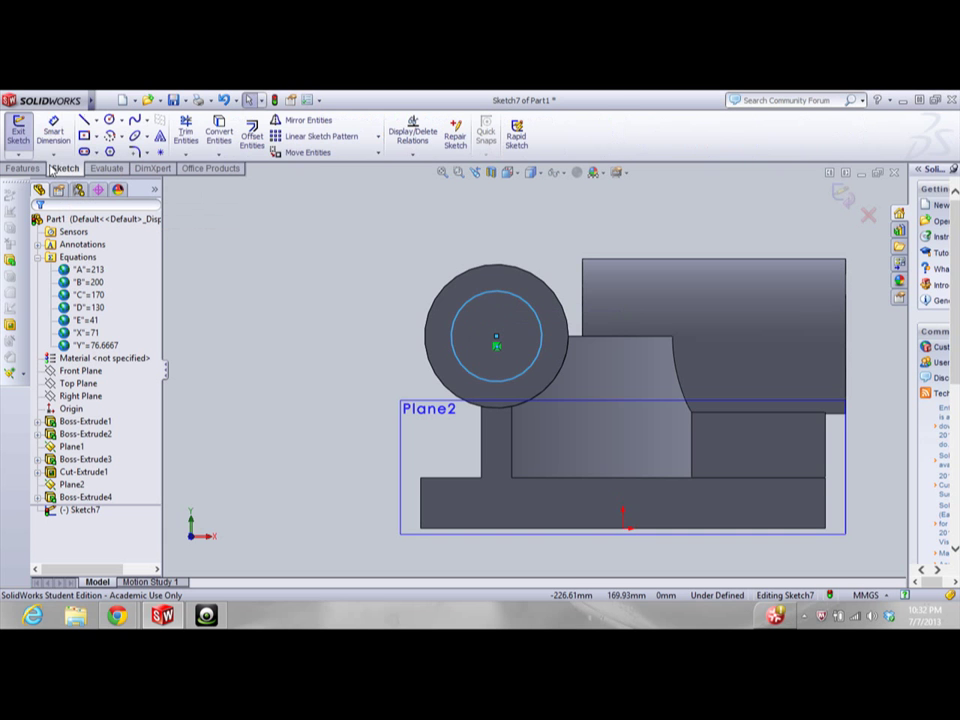
# Dimension the concentric circle's diameter and link it to the global variable E
pyautogui.click(55, 133)
pyautogui.click(465, 312)
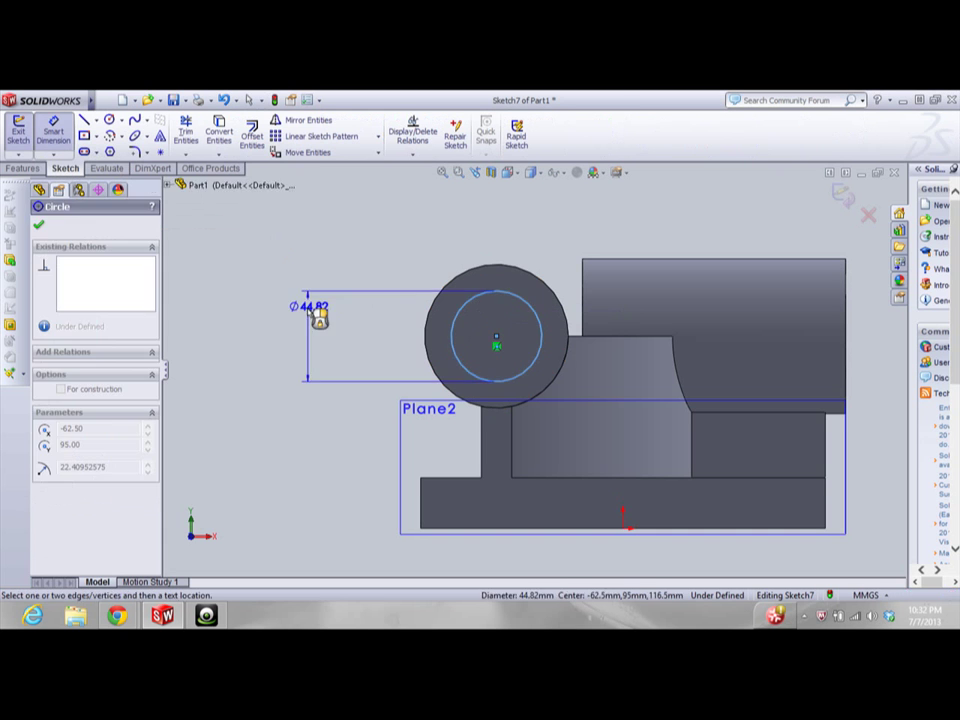
pyautogui.press('Escape')
pyautogui.click(313, 318)
pyautogui.write('=E')
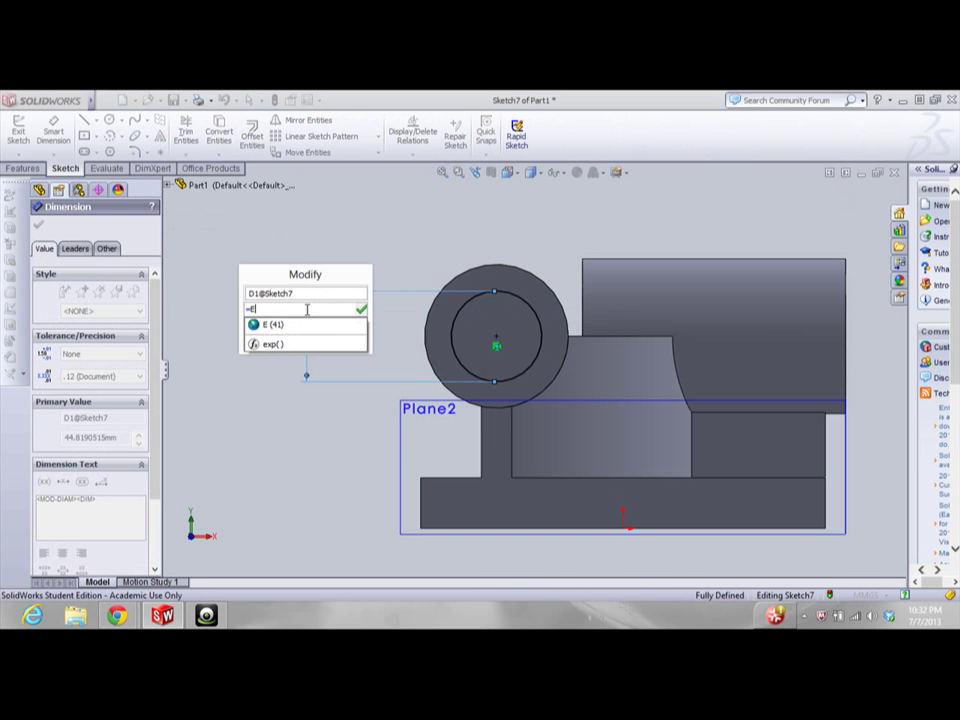
pyautogui.press('Return')
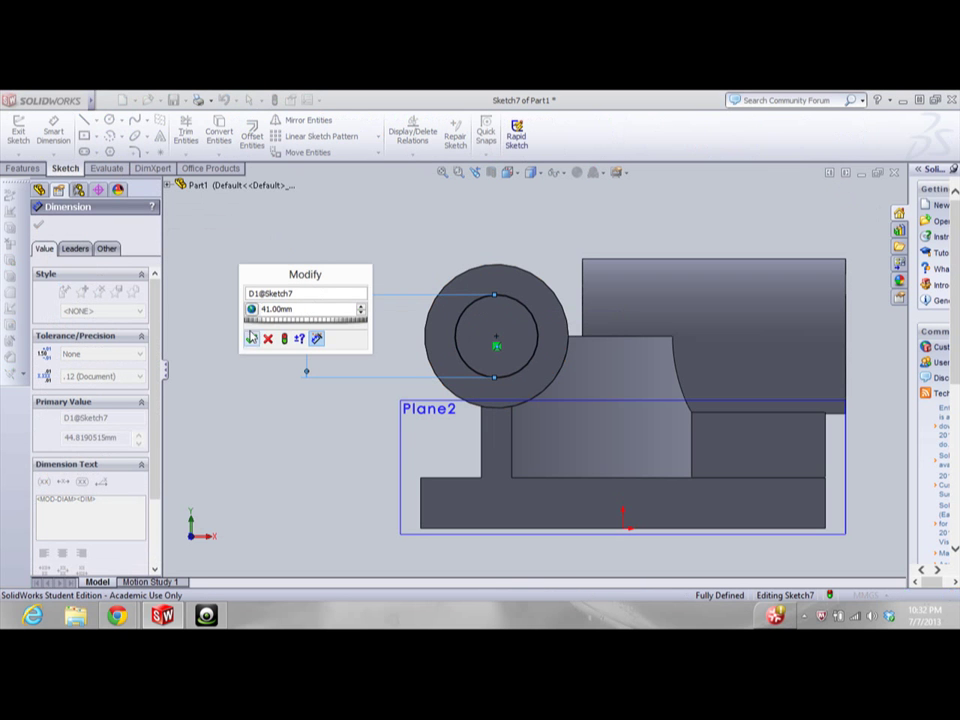
pyautogui.press('Return')
# Cut the circle as a bore through all of the front cylinder with Extruded Cut
pyautogui.click(24, 168)
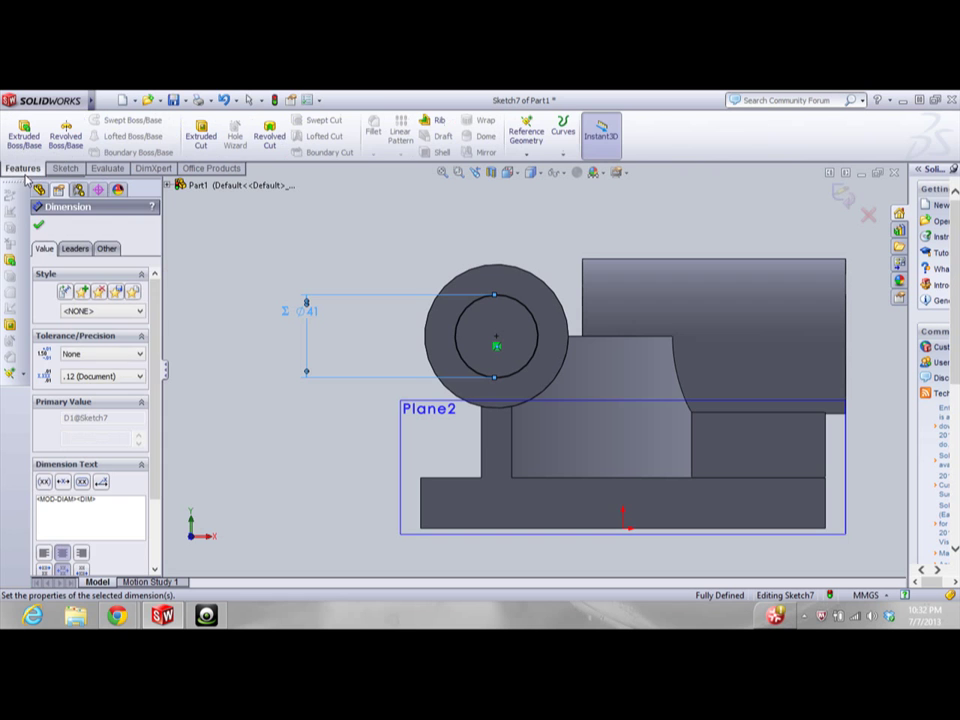
pyautogui.click(37, 225)
pyautogui.click(201, 131)
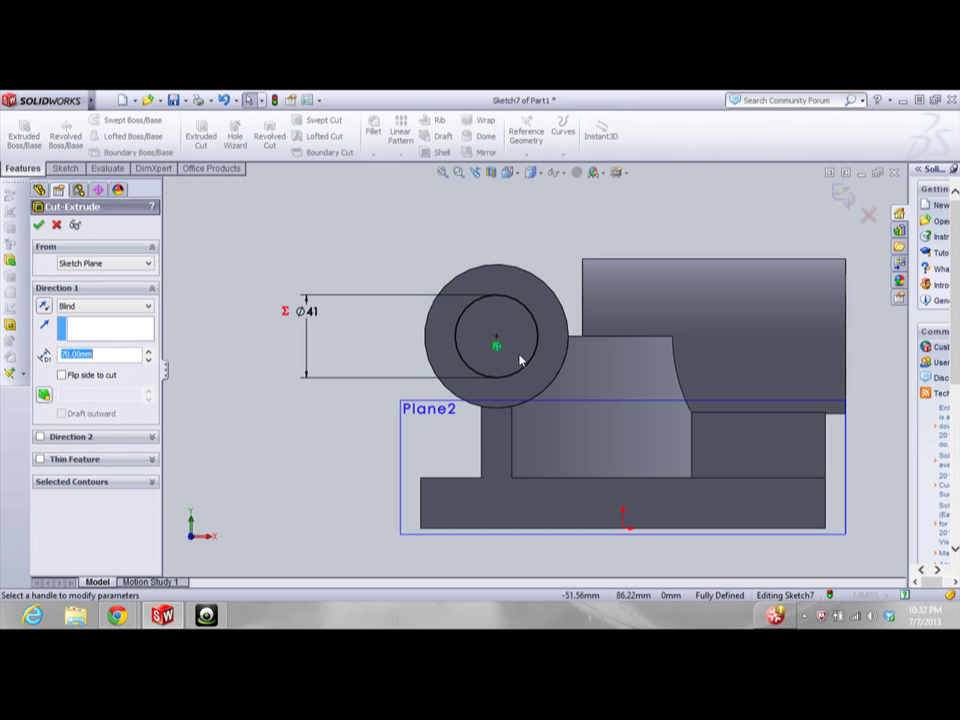
pyautogui.click(70, 306)
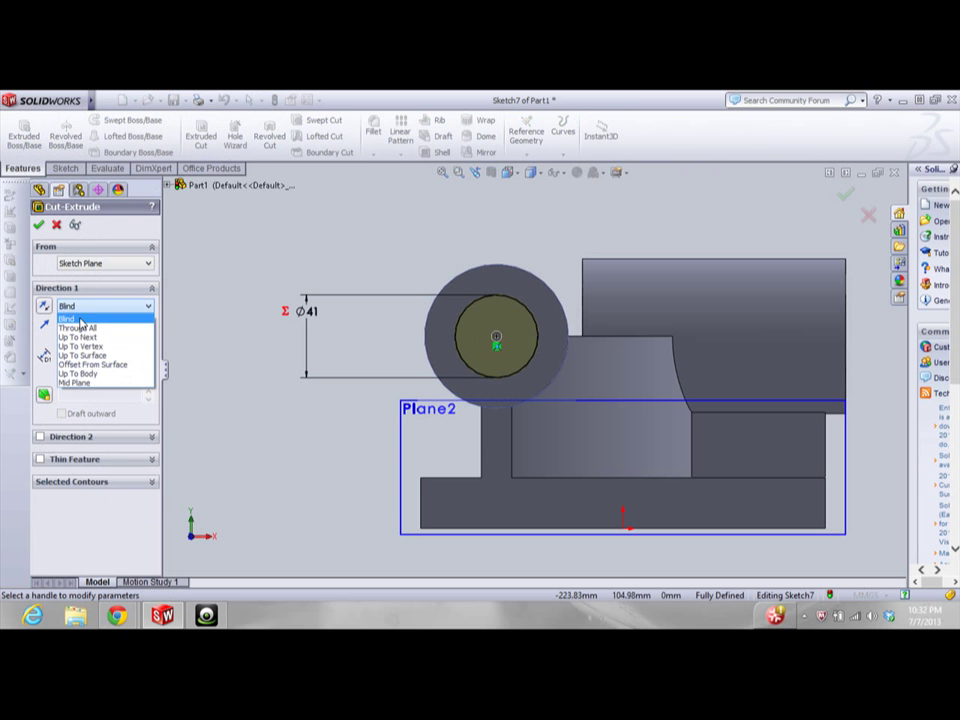
pyautogui.click(78, 326)
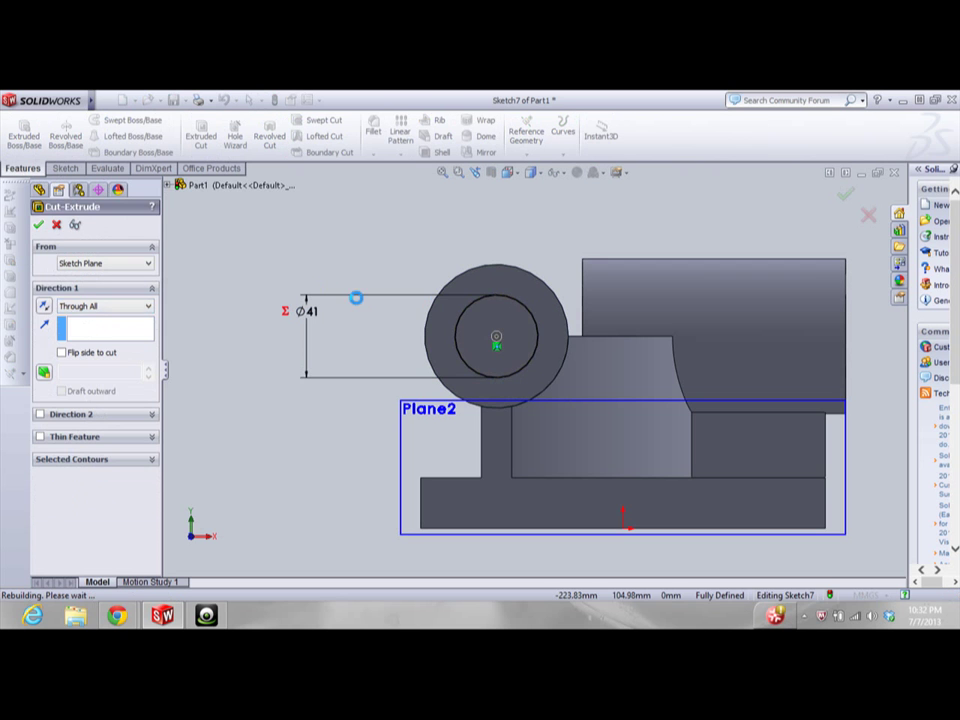
pyautogui.click(302, 240)
pyautogui.scroll(4, 396, 314)
pyautogui.scroll(-3, 671, 316)
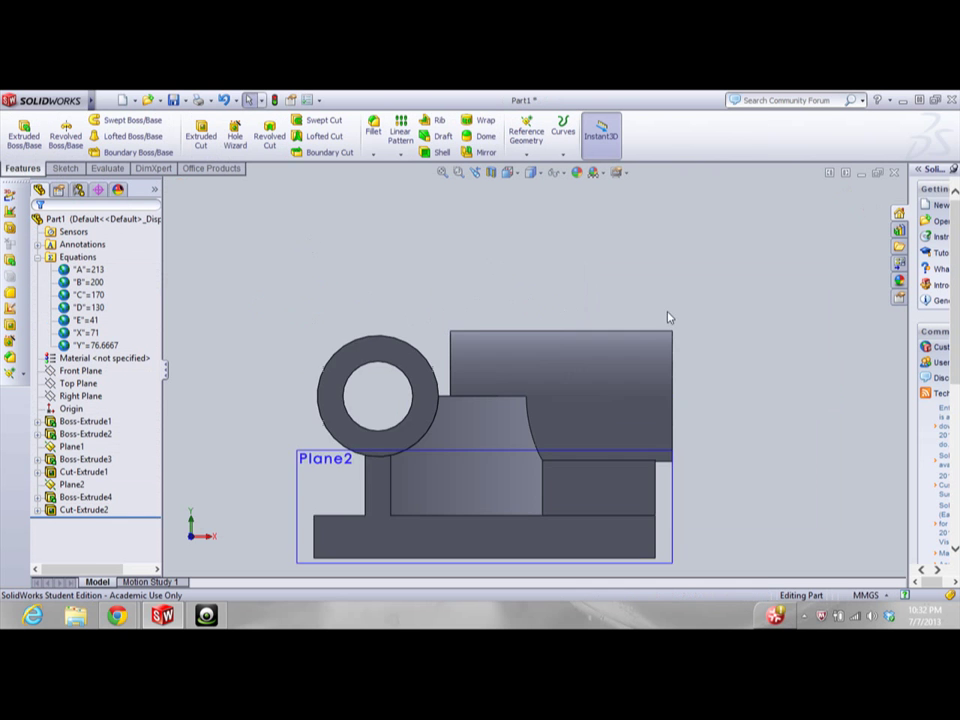
# Select the base plate's top face and consult the initial part drawings in the CSWP sample exam PDF in Chrome
pyautogui.scroll(3, 661, 316)
pyautogui.press('Down')
pyautogui.press('Down')
pyautogui.press('Down')
pyautogui.scroll(1, 555, 456)
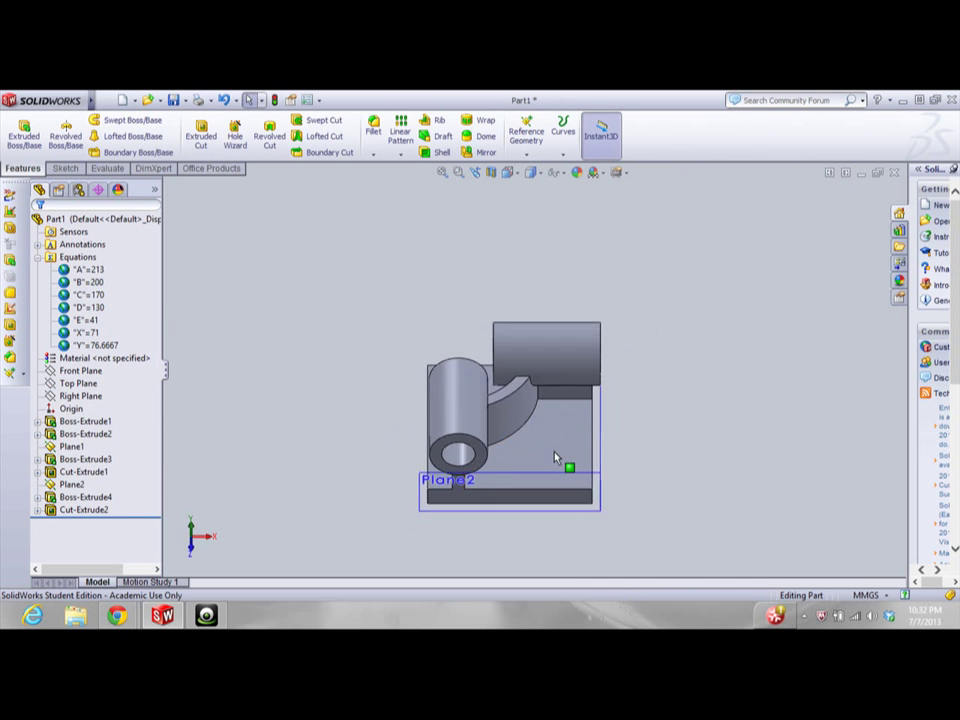
pyautogui.press('Down')
pyautogui.press('Down')
pyautogui.click(551, 447)
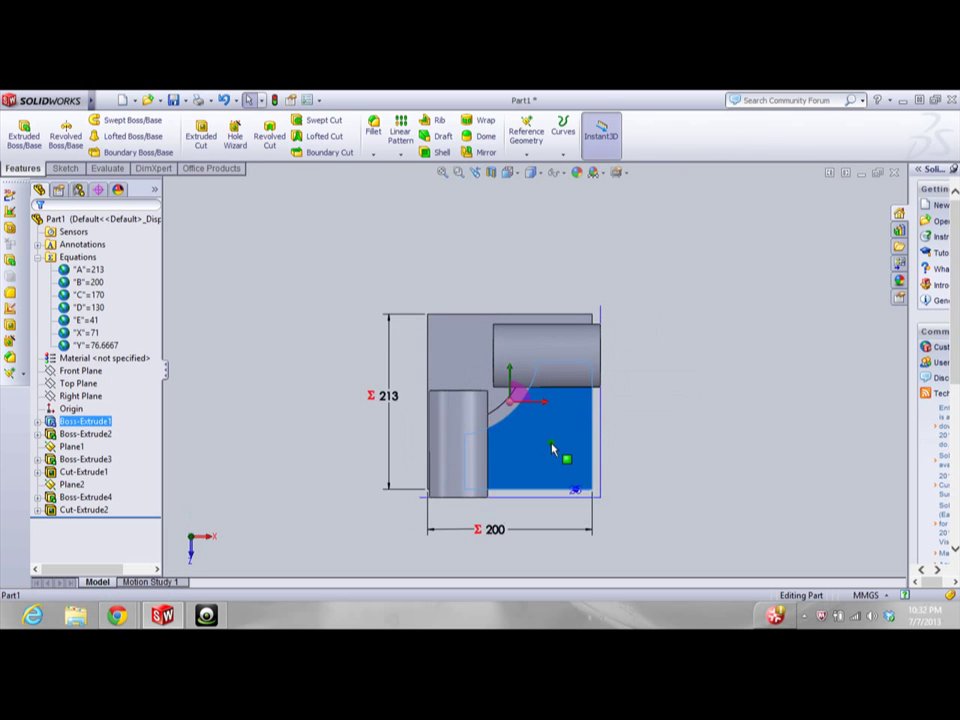
pyautogui.scroll(-3, 551, 447)
pyautogui.scroll(1, 551, 447)
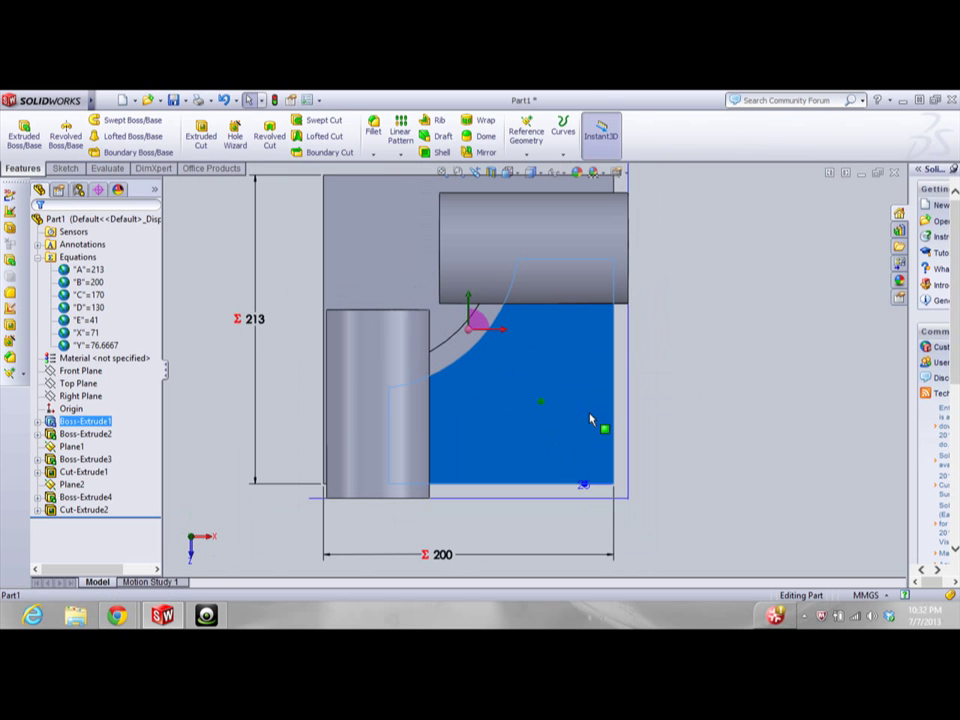
pyautogui.moveTo(117, 615)
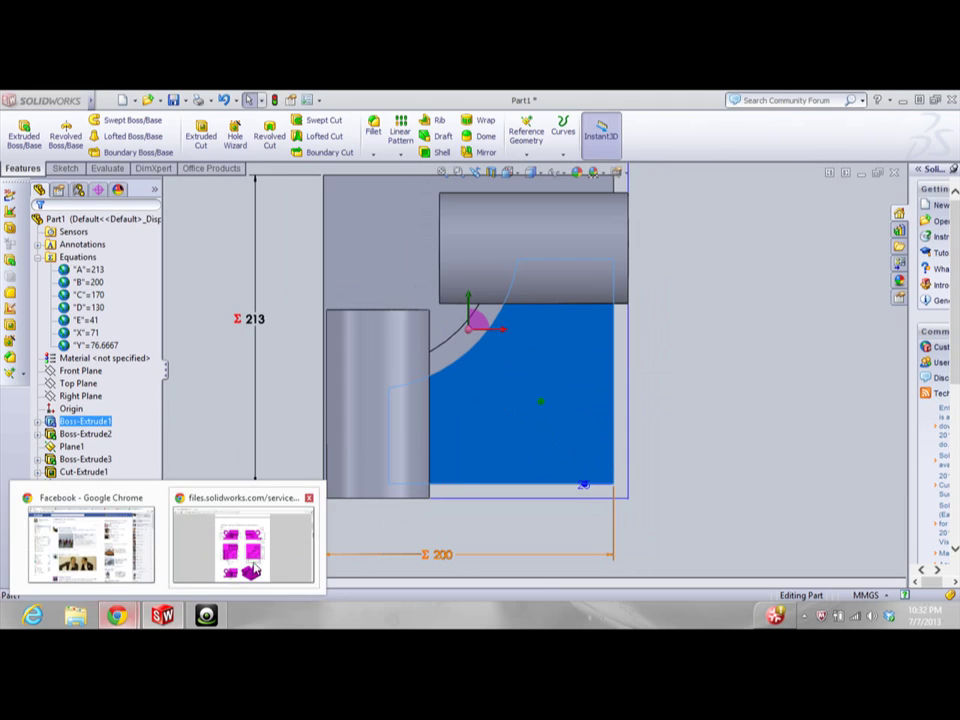
pyautogui.click(312, 515)
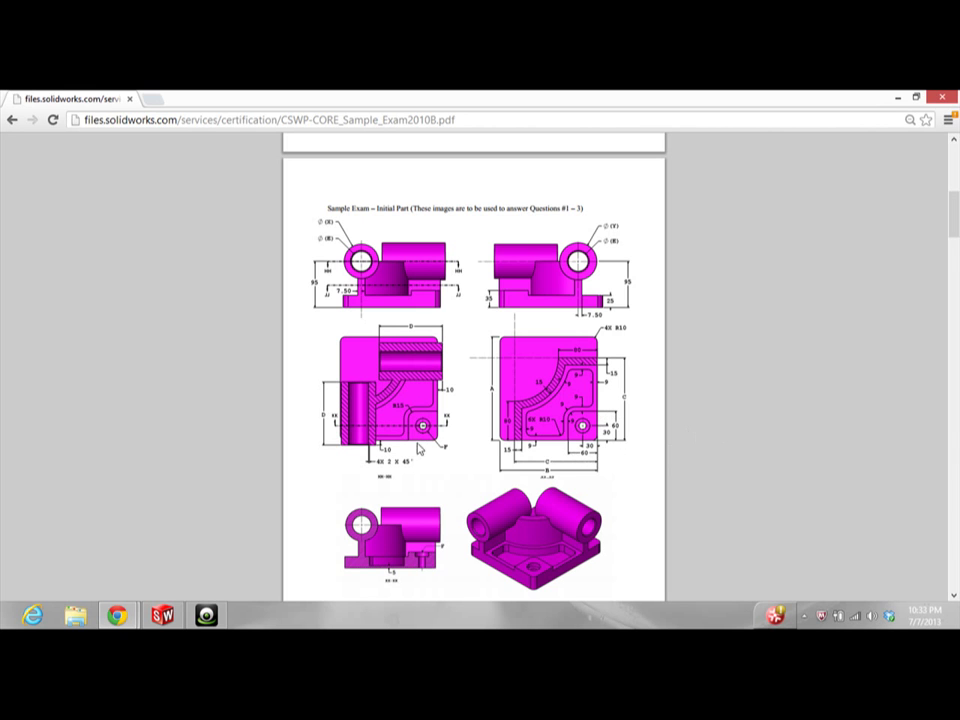
# Back in SolidWorks, sketch connected horizontal (about 52 mm) and vertical (about 57 mm) lines on the base's top face, boxing off its free corner
pyautogui.click(148, 618)
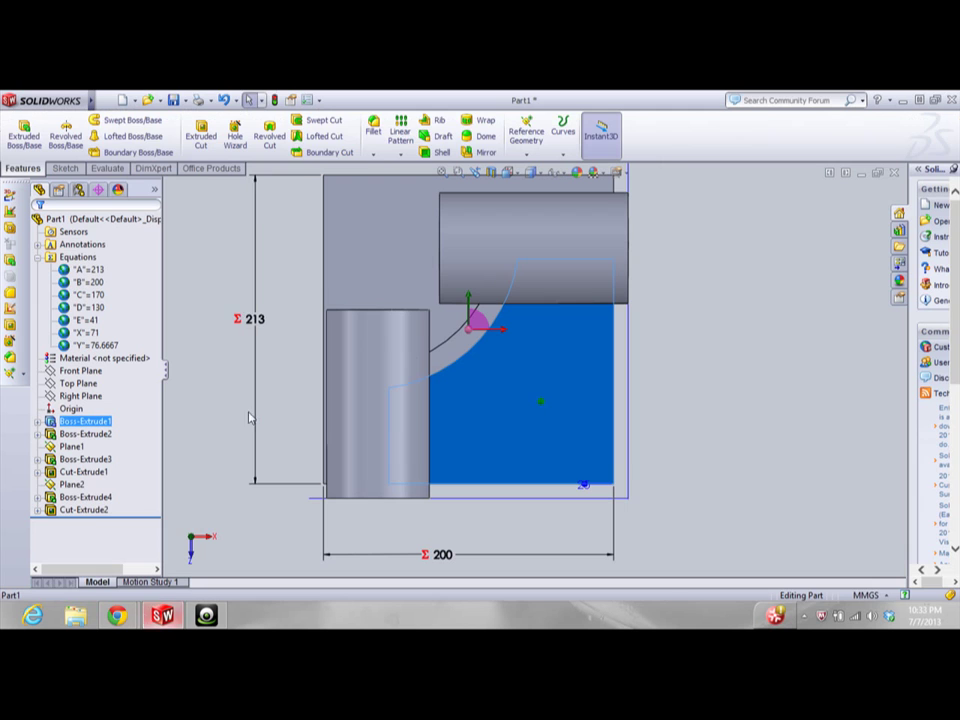
pyautogui.click(65, 168)
pyautogui.click(20, 128)
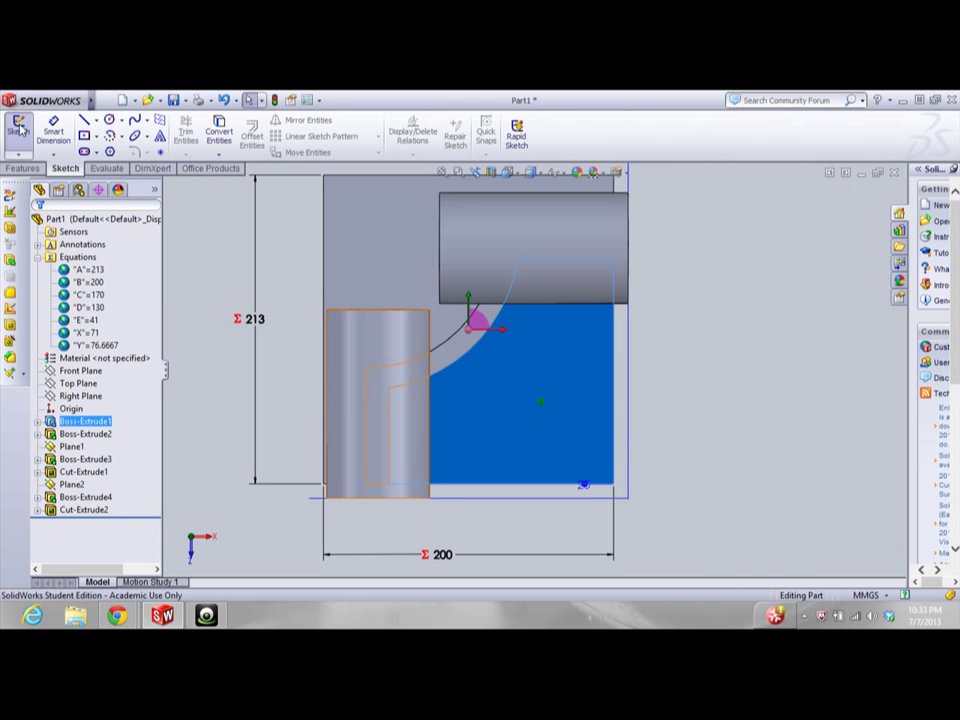
pyautogui.click(85, 119)
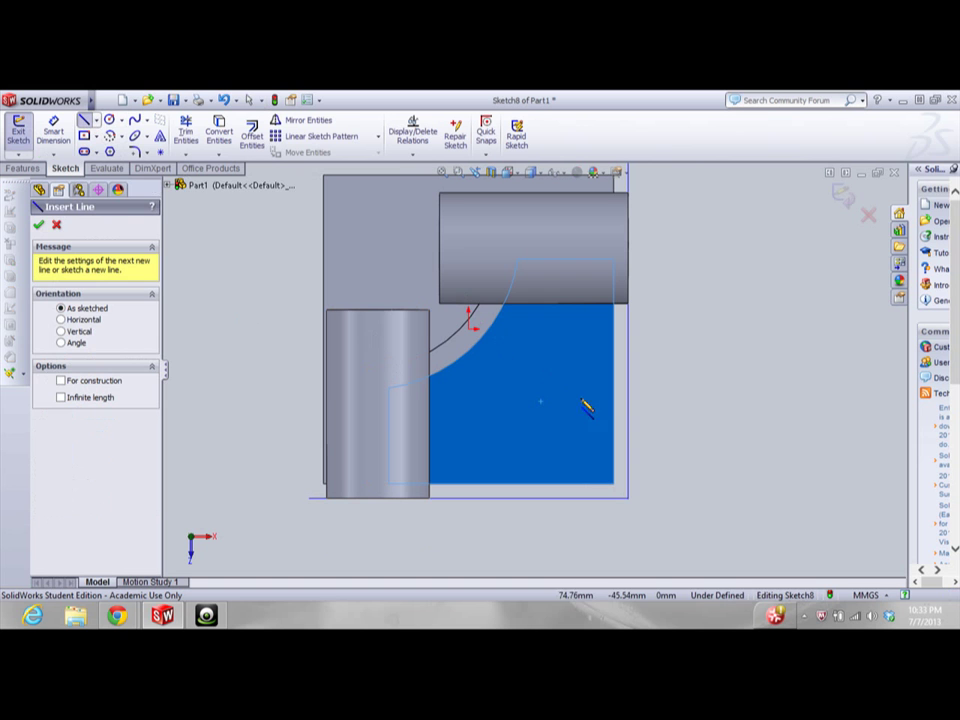
pyautogui.click(622, 401)
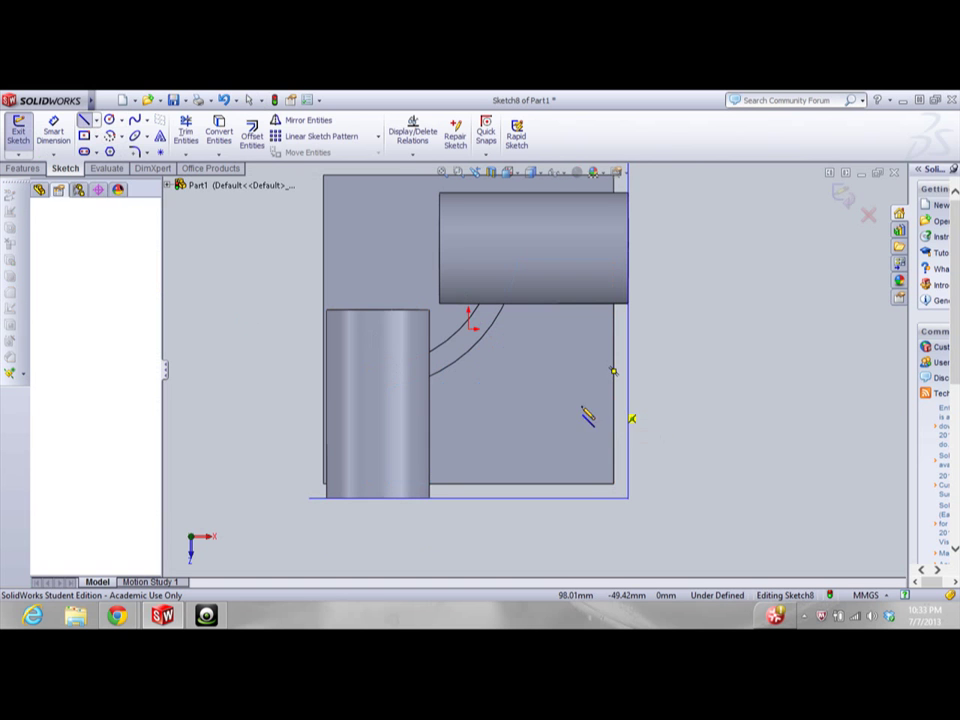
pyautogui.click(539, 486)
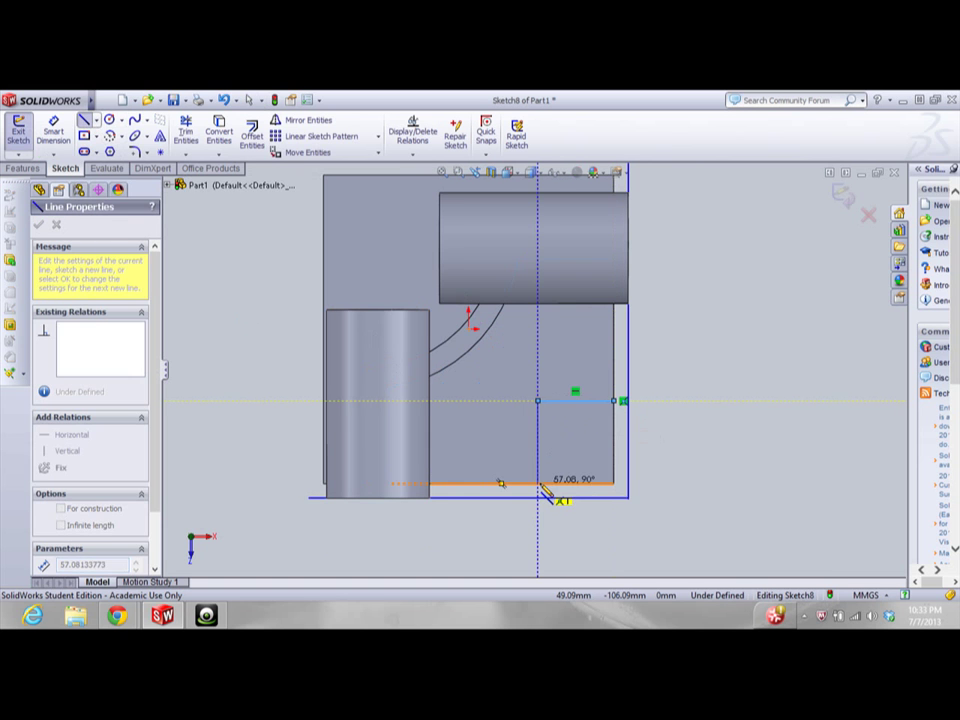
pyautogui.click(539, 485)
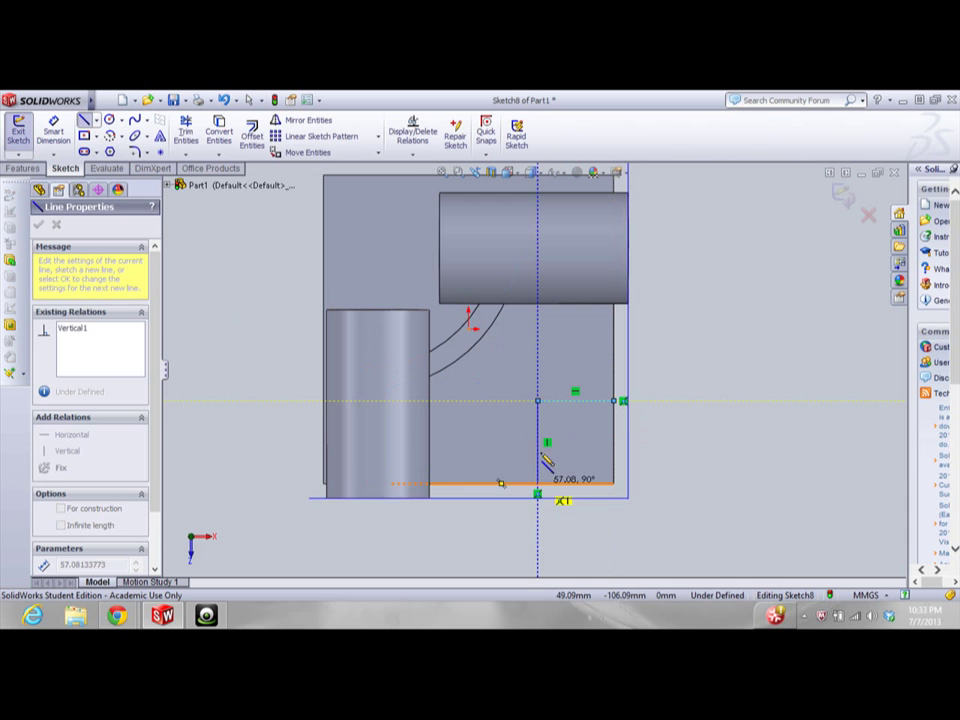
# Dimension the vertical and horizontal lines of the corner outline to 60 mm each
pyautogui.click(52, 132)
pyautogui.click(537, 443)
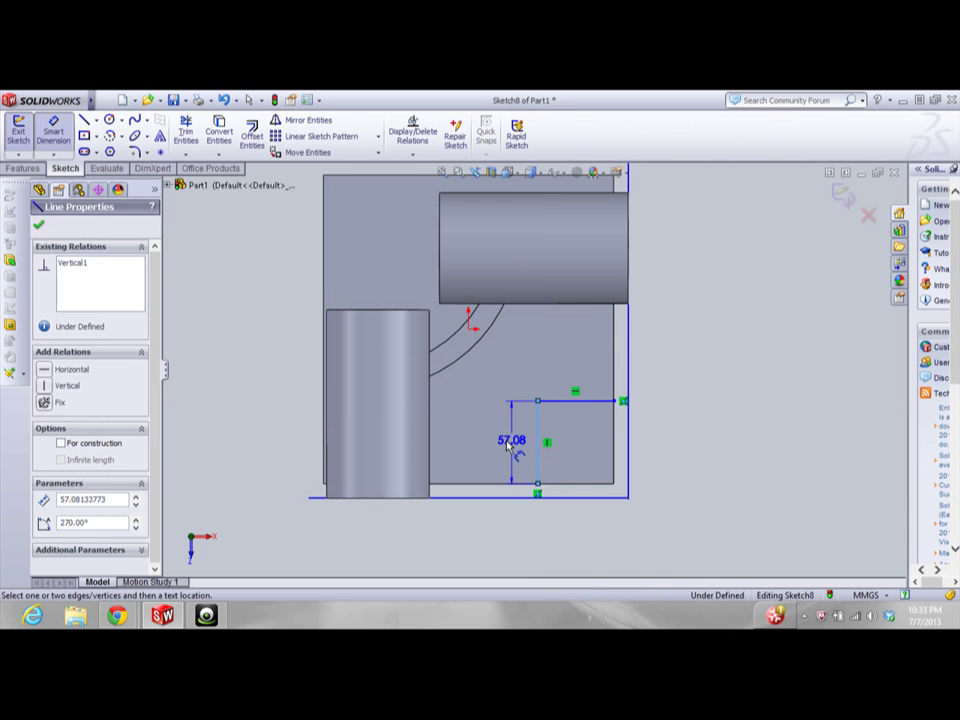
pyautogui.click(489, 450)
pyautogui.write('60')
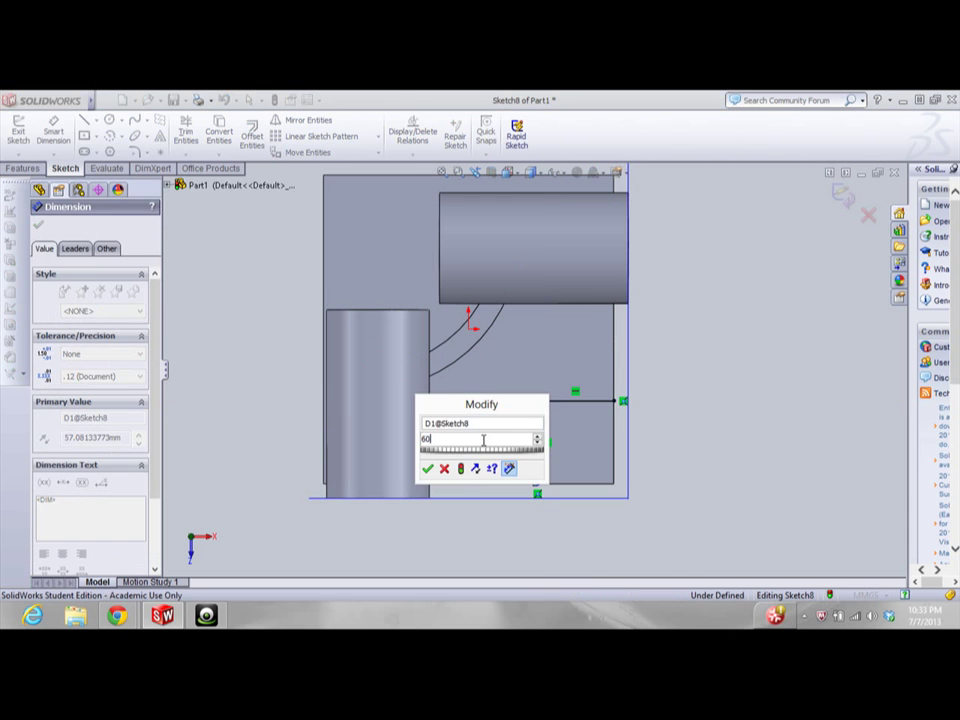
pyautogui.press('Return')
pyautogui.click(583, 398)
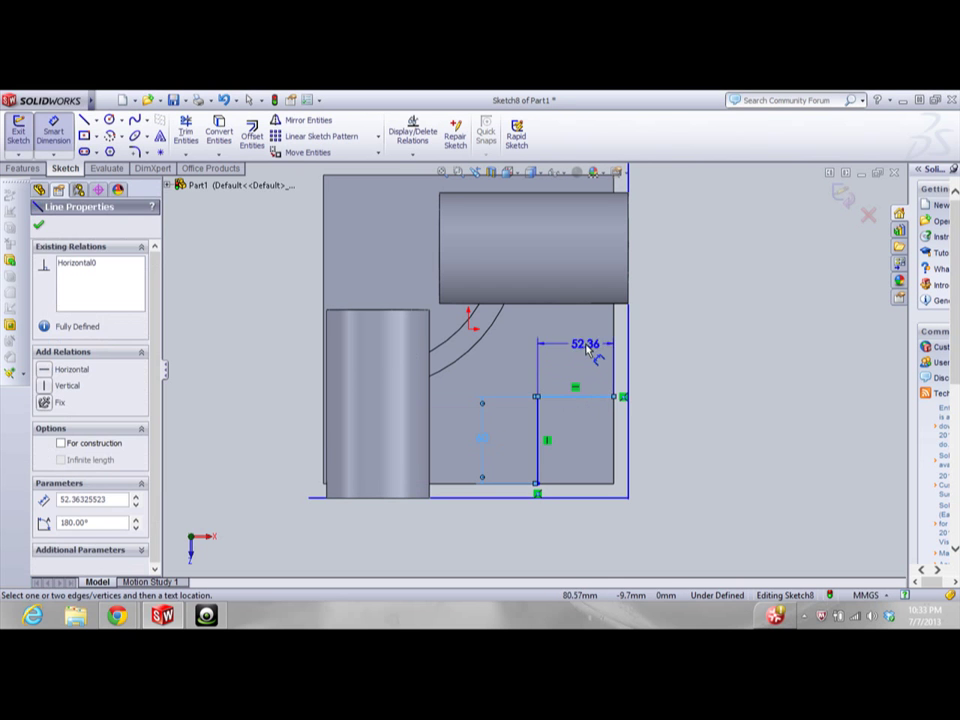
pyautogui.click(595, 352)
pyautogui.write('60')
pyautogui.press('Return')
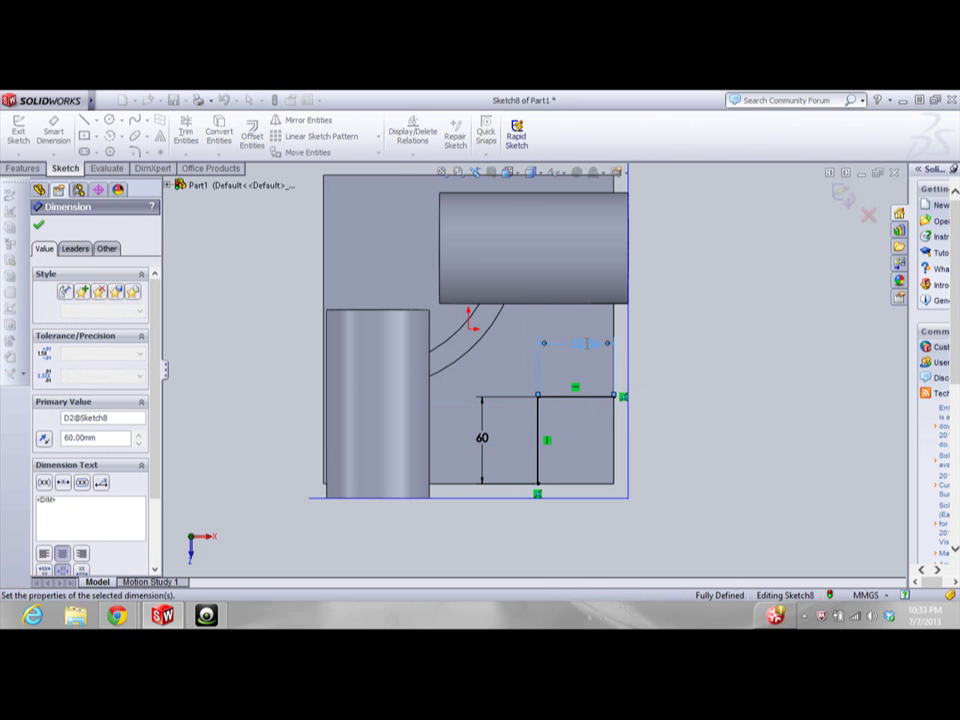
pyautogui.scroll(-3, 660, 434)
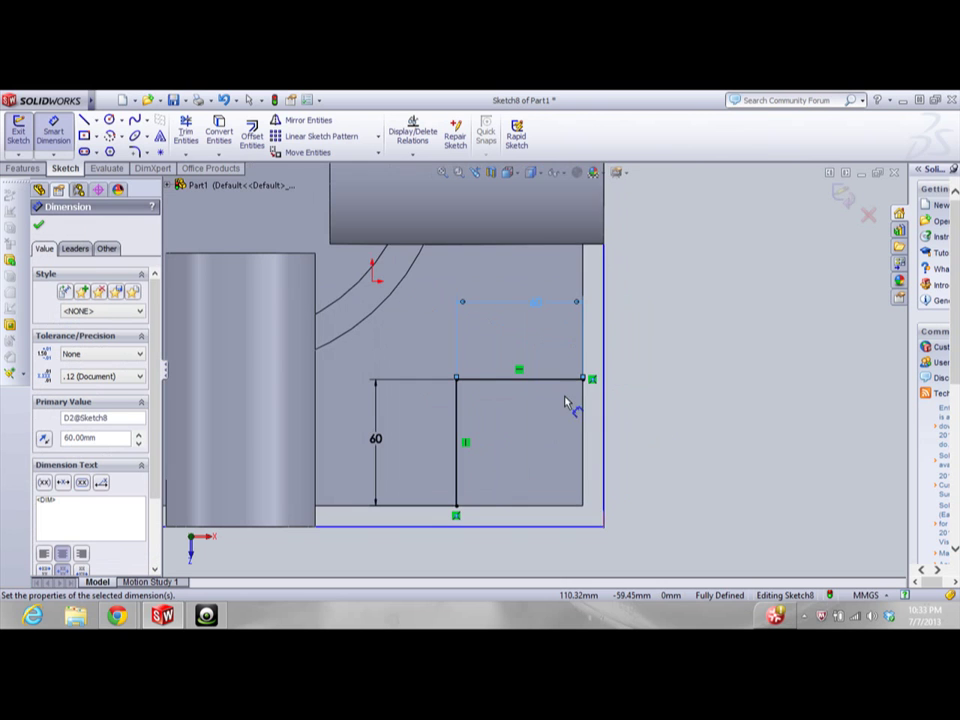
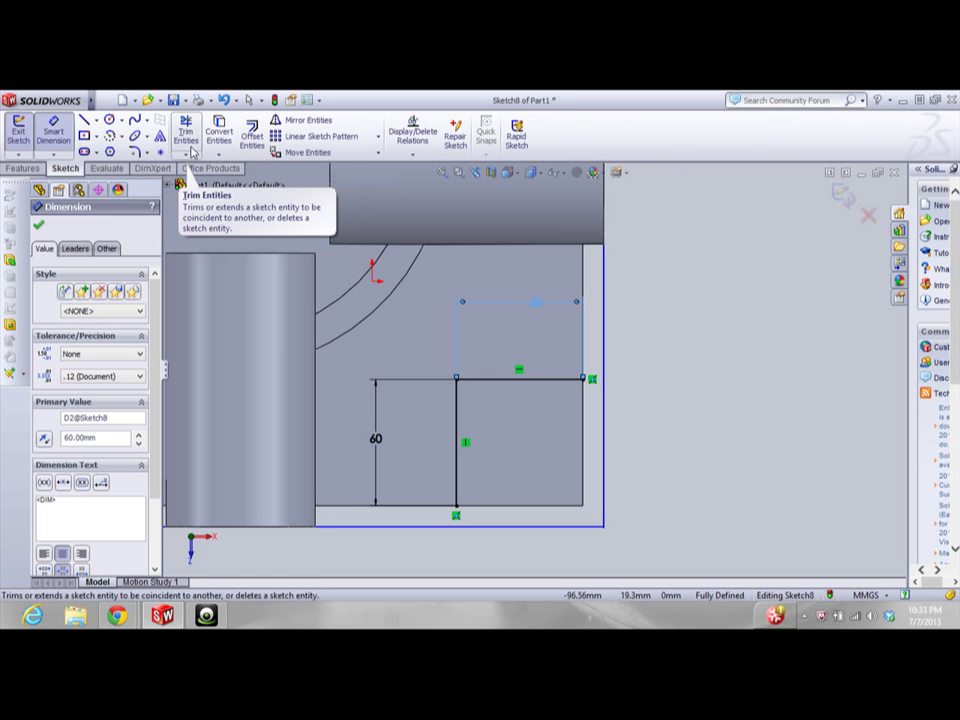
# Set up a sketch fillet between the corner outline's two lines and consult the initial part drawings in the sample exam PDF in Chrome
pyautogui.click(134, 152)
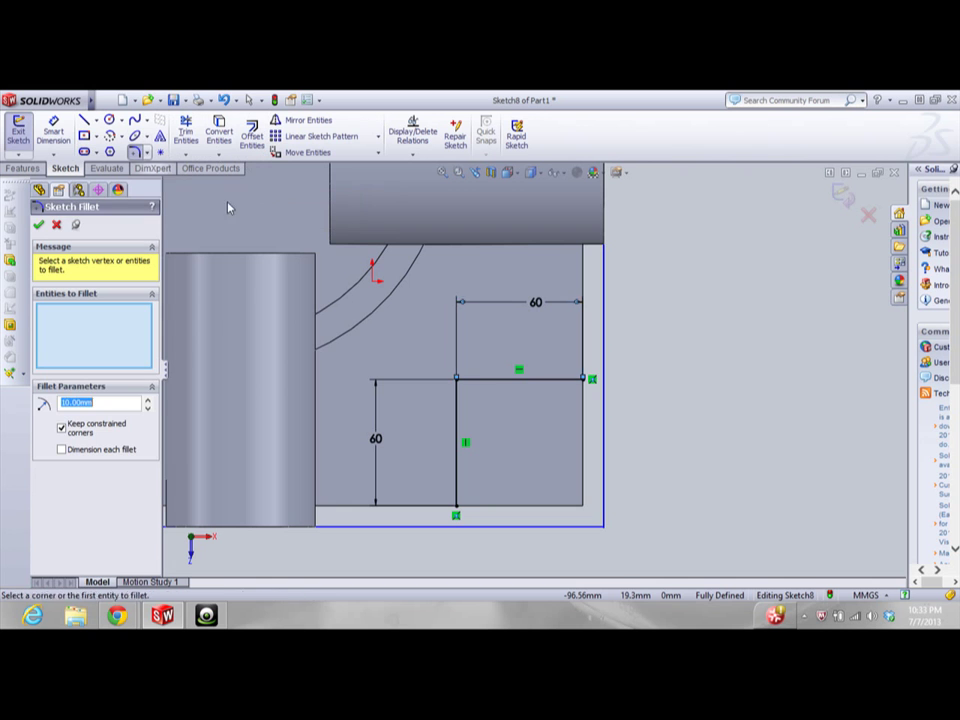
pyautogui.click(461, 440)
pyautogui.click(488, 385)
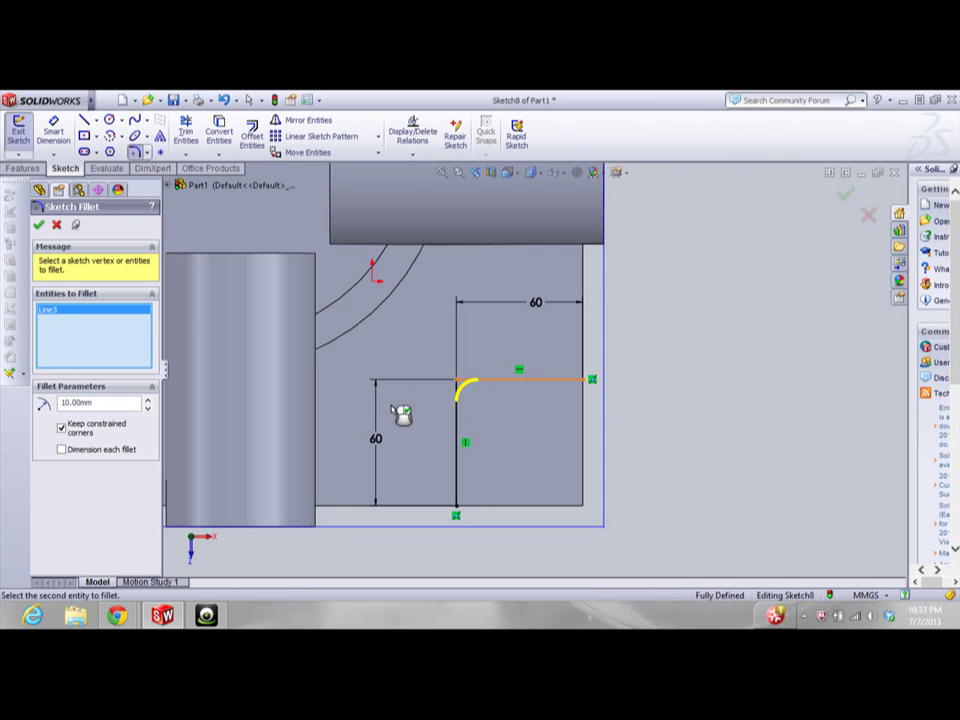
pyautogui.click(94, 401)
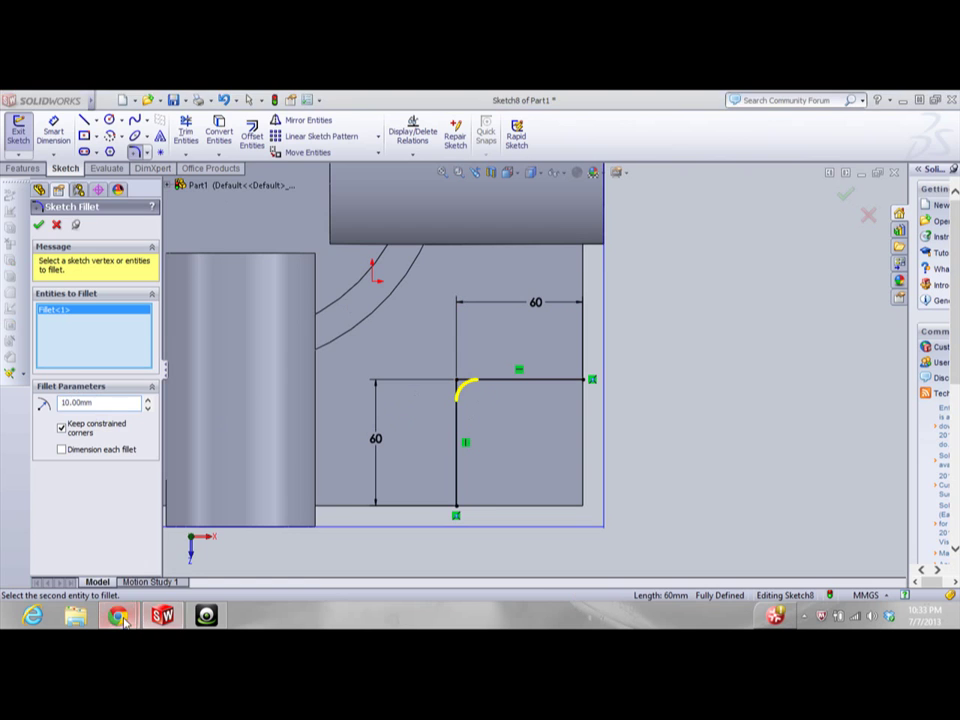
pyautogui.moveTo(117, 615)
pyautogui.click(300, 566)
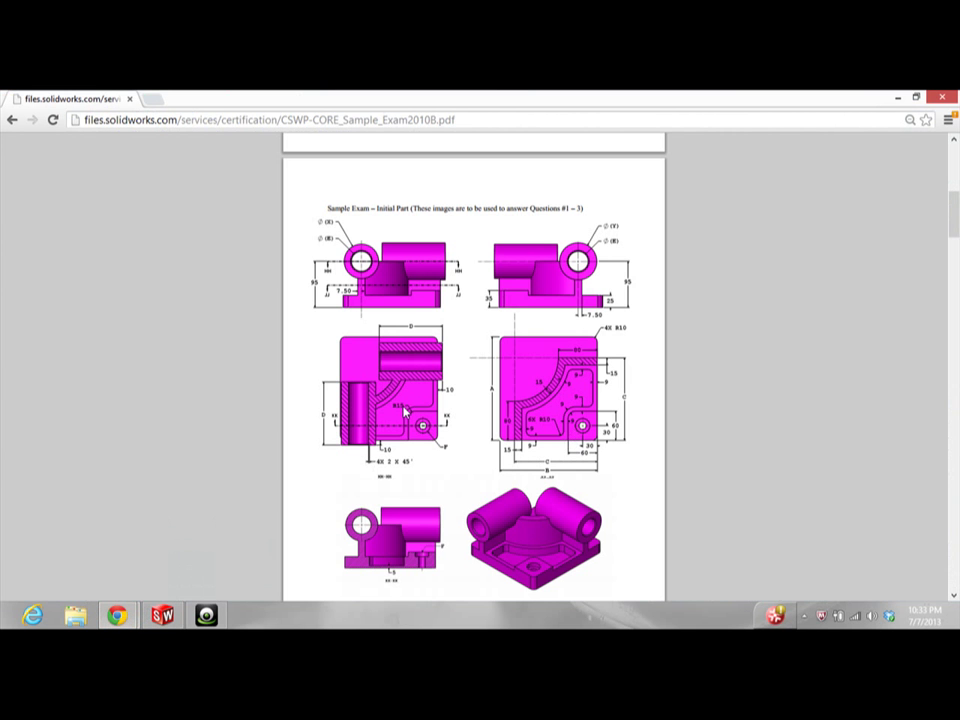
# Back in SolidWorks, set the sketch fillet radius to 15 mm and apply it to the outline's corner
pyautogui.click(162, 615)
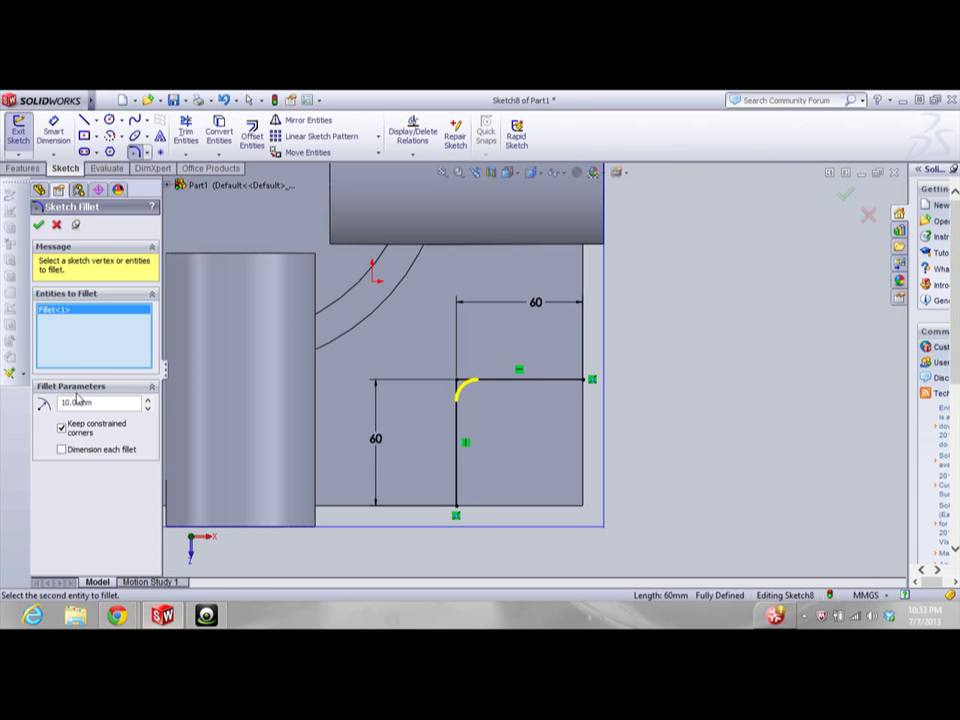
pyautogui.write('15')
pyautogui.press('Return')
pyautogui.click(41, 228)
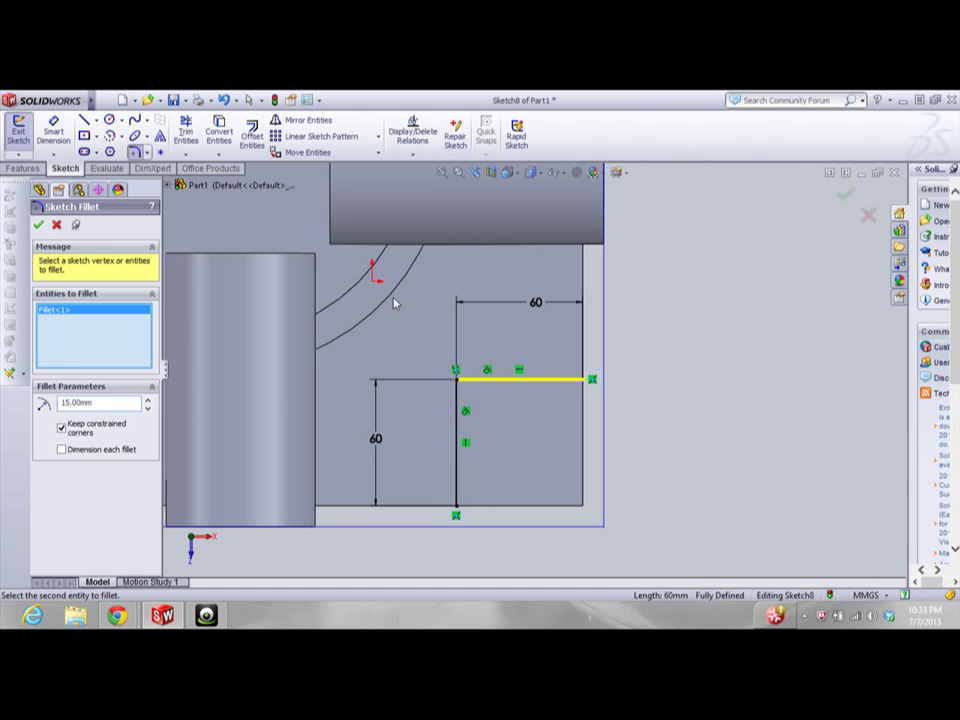
pyautogui.click(24, 168)
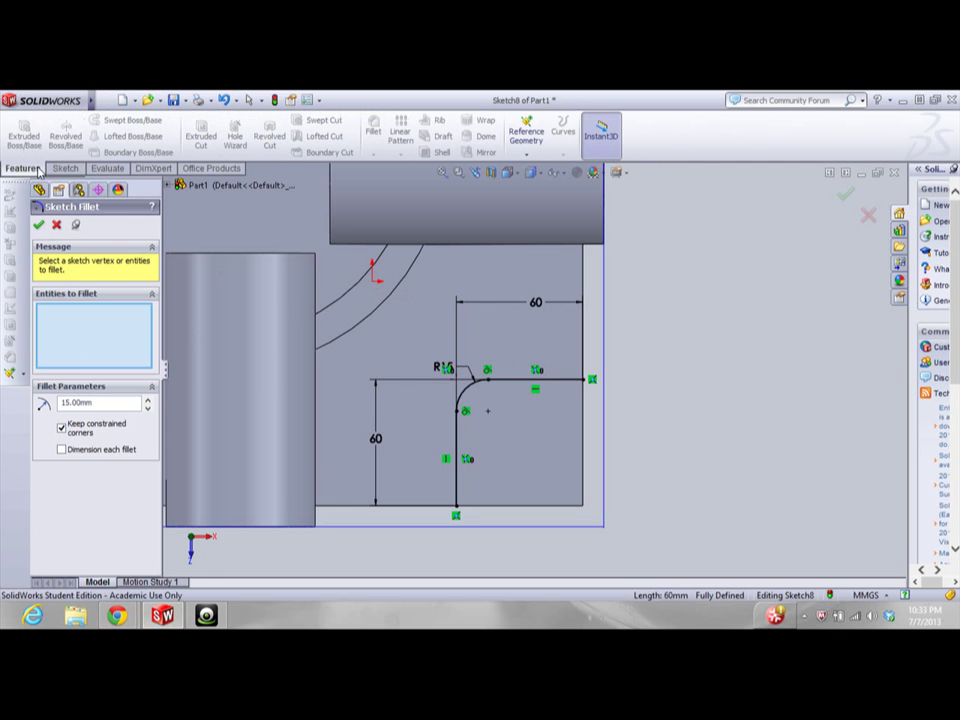
pyautogui.click(39, 227)
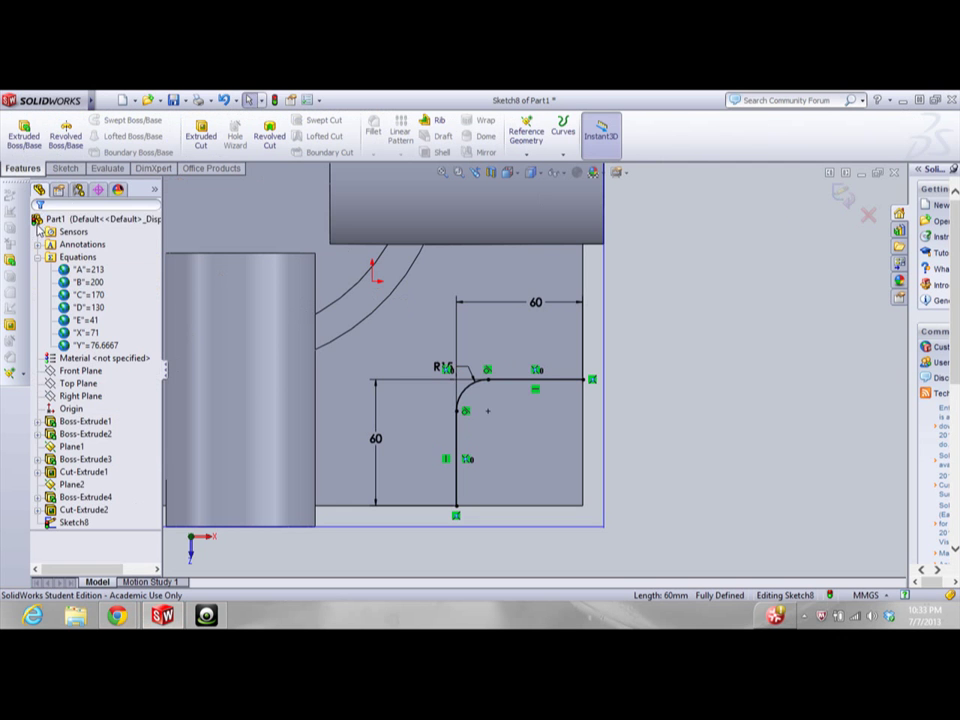
# Try to extrude the corner outline as a boss, closing the sketch with the model edges
pyautogui.click(25, 135)
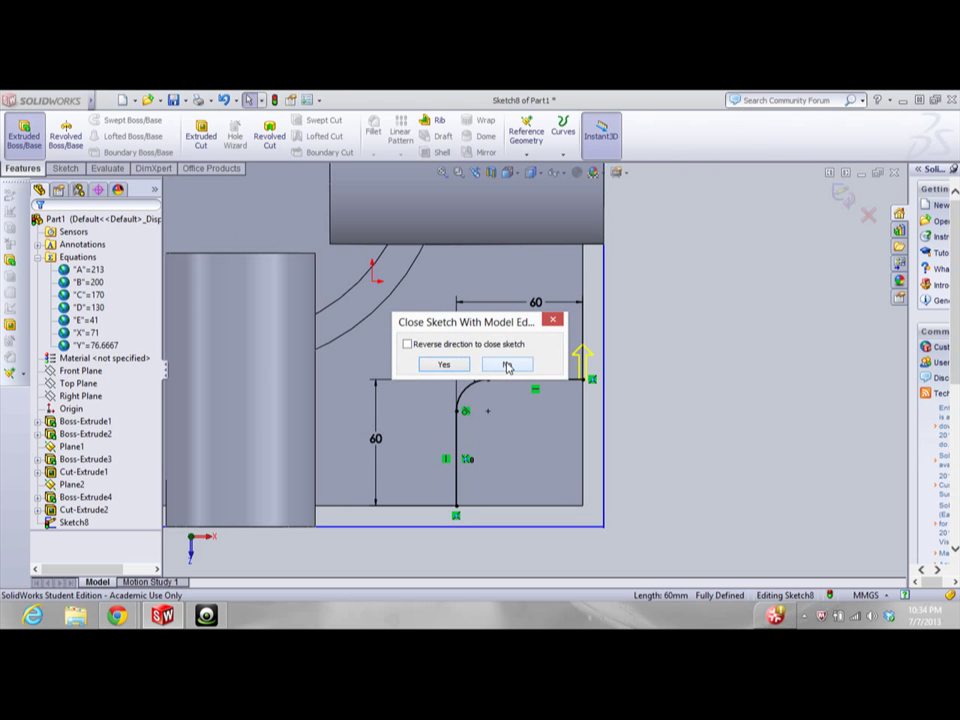
pyautogui.click(451, 370)
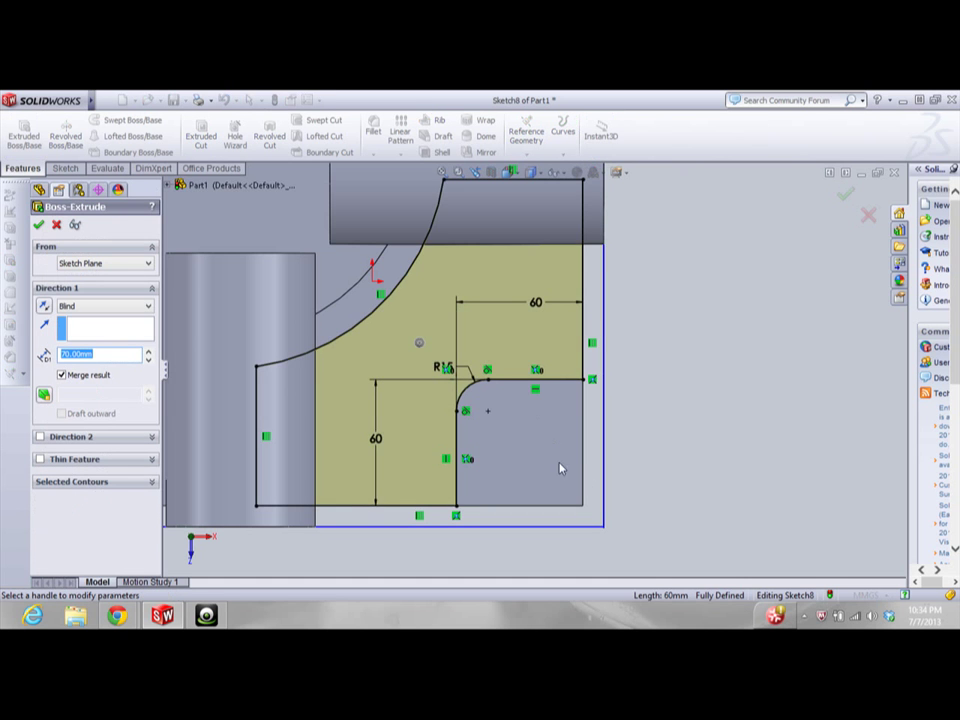
pyautogui.scroll(-4, 600, 408)
pyautogui.scroll(7, 590, 408)
pyautogui.scroll(-3, 513, 415)
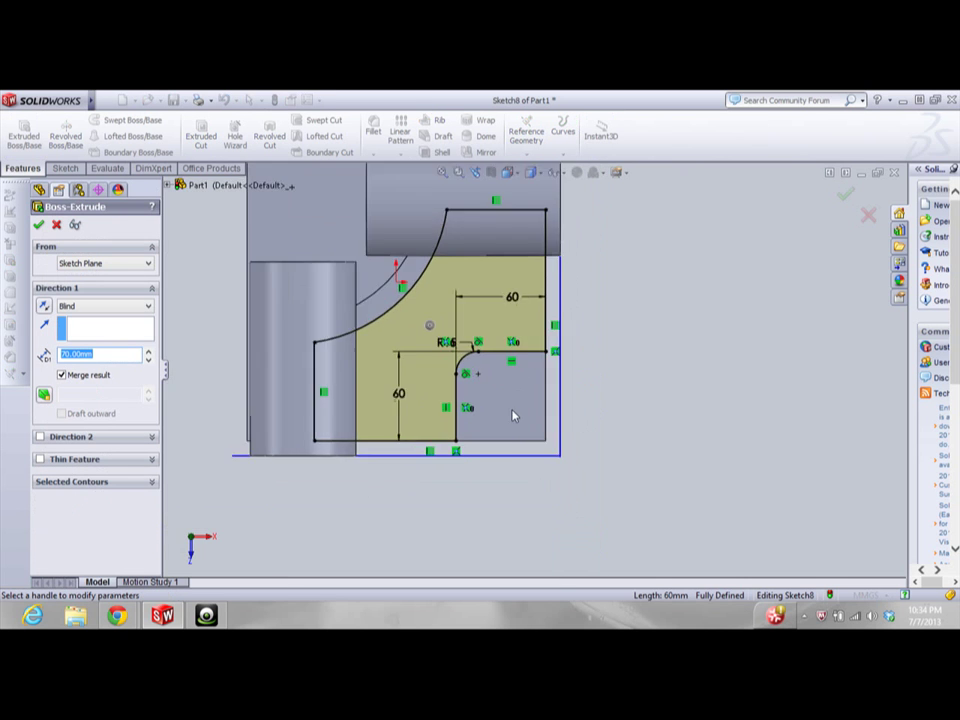
pyautogui.scroll(-2, 517, 408)
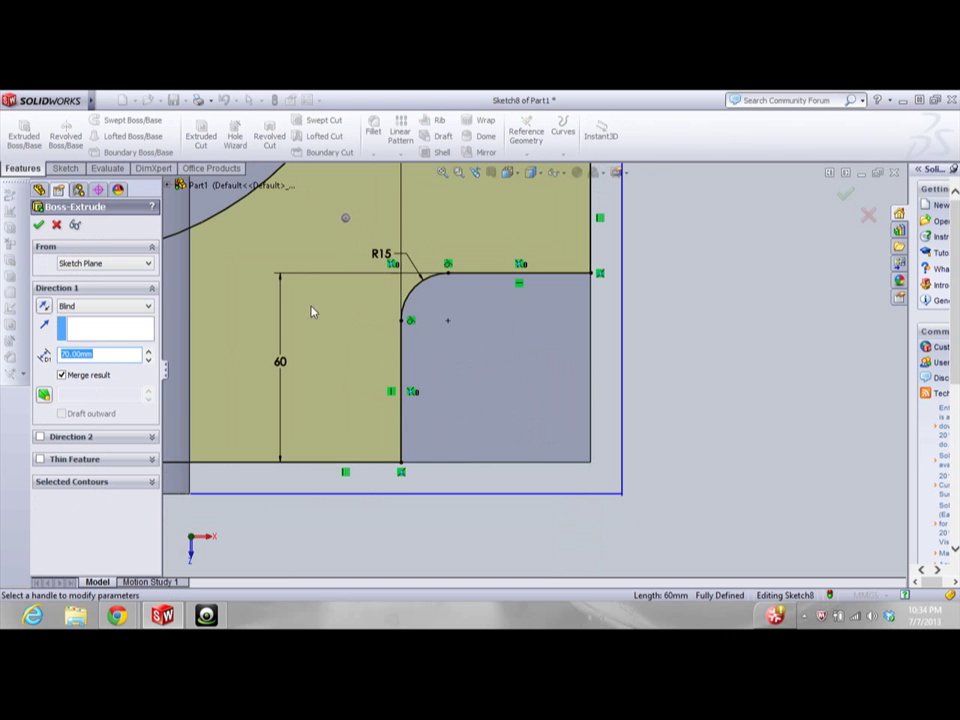
pyautogui.click(868, 215)
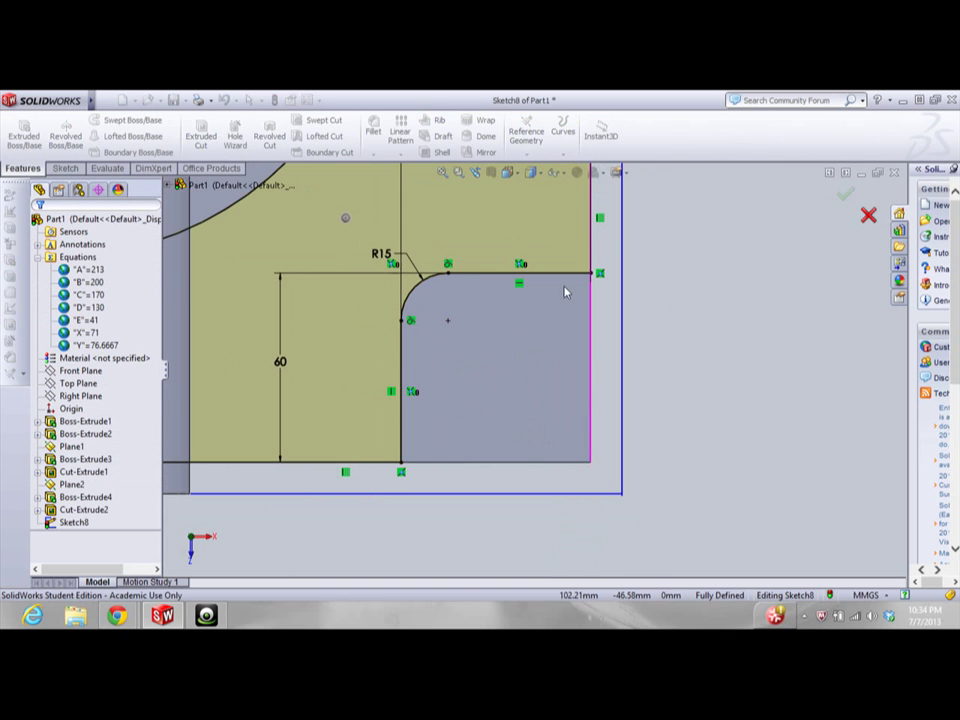
# Try to convert the edges of the base's top face into the sketch with Convert Entities
pyautogui.click(67, 168)
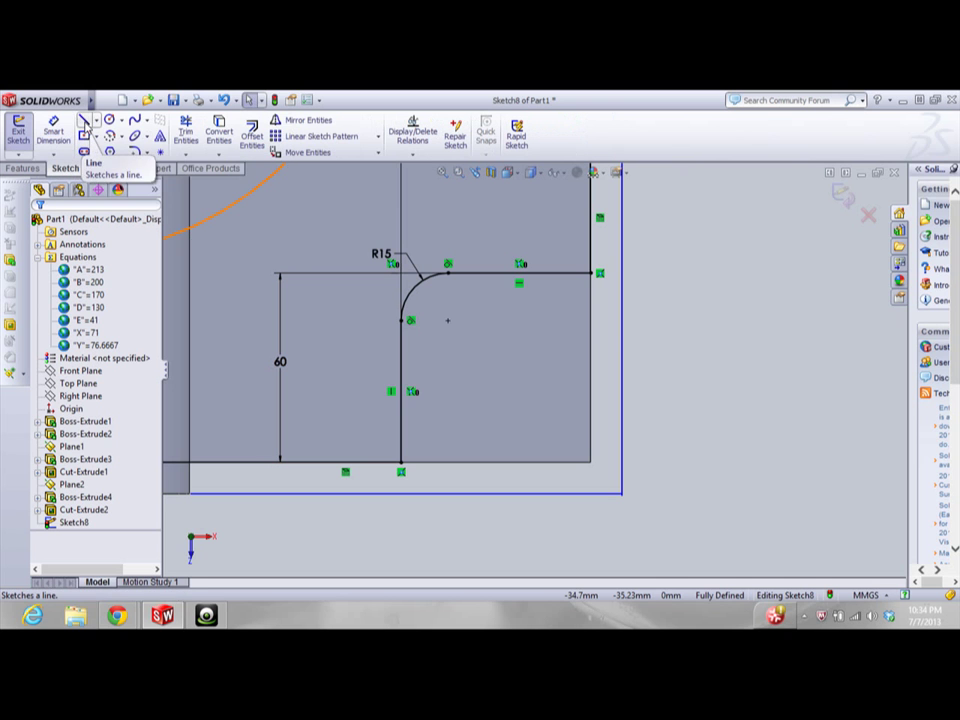
pyautogui.click(527, 364)
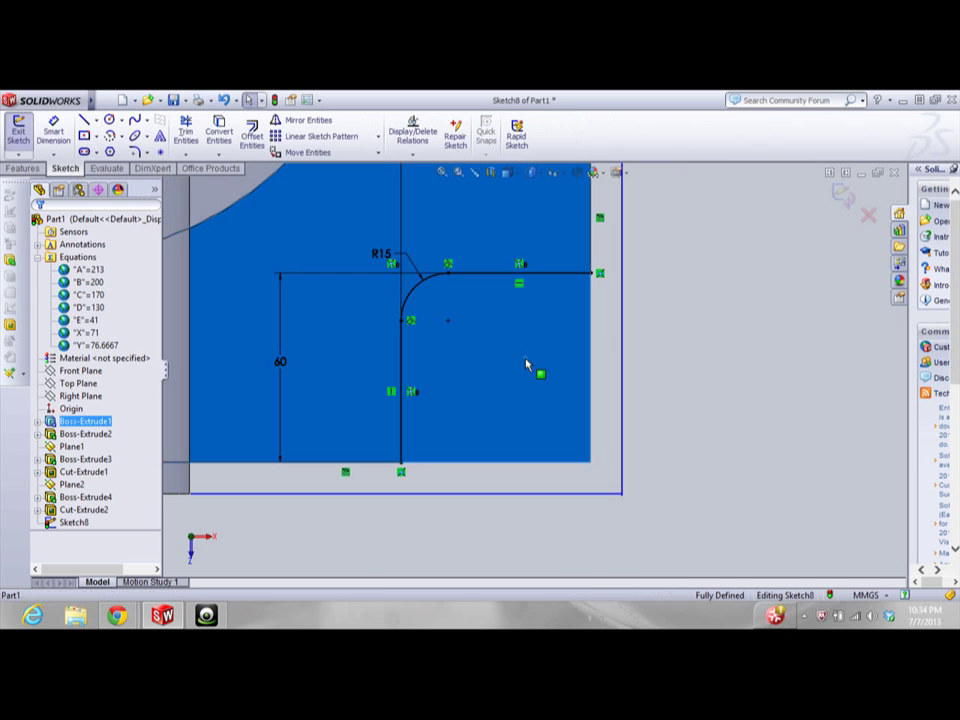
pyautogui.click(220, 137)
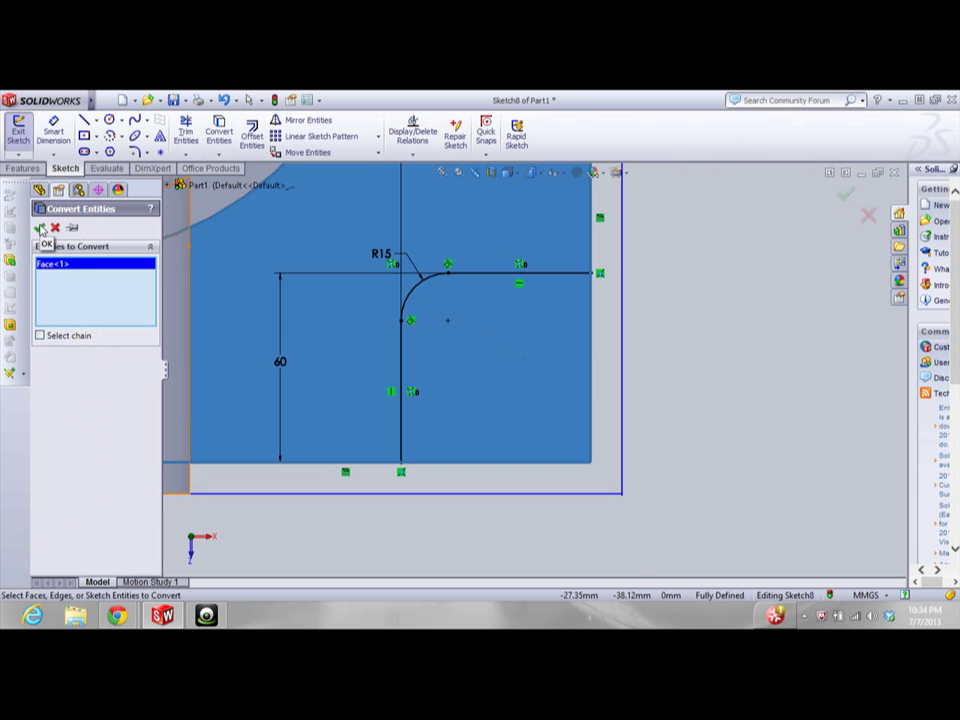
pyautogui.click(41, 229)
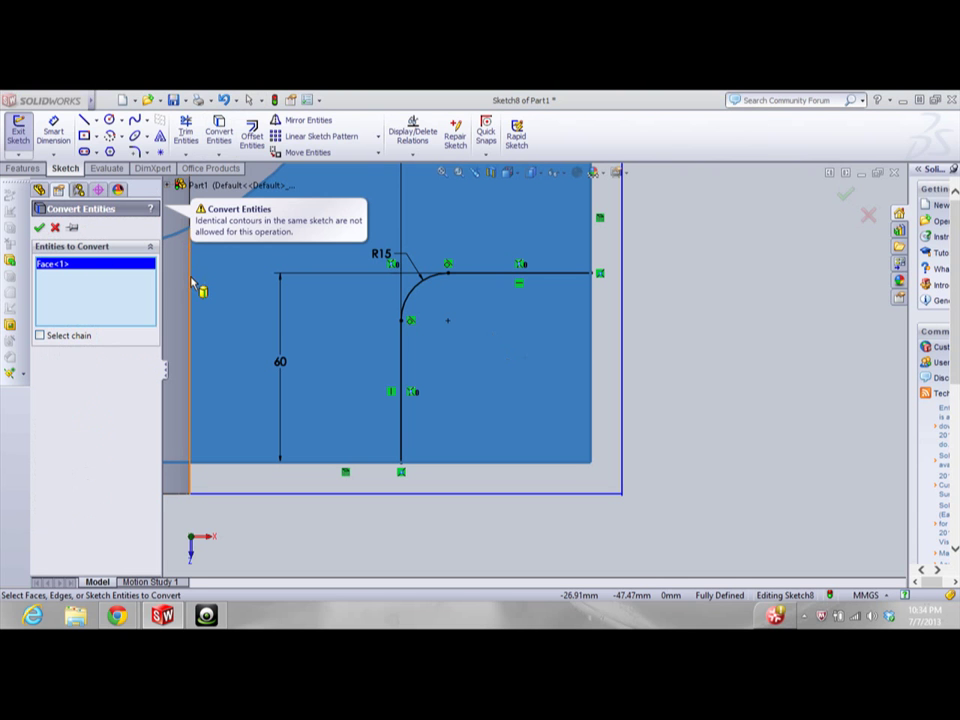
pyautogui.click(56, 228)
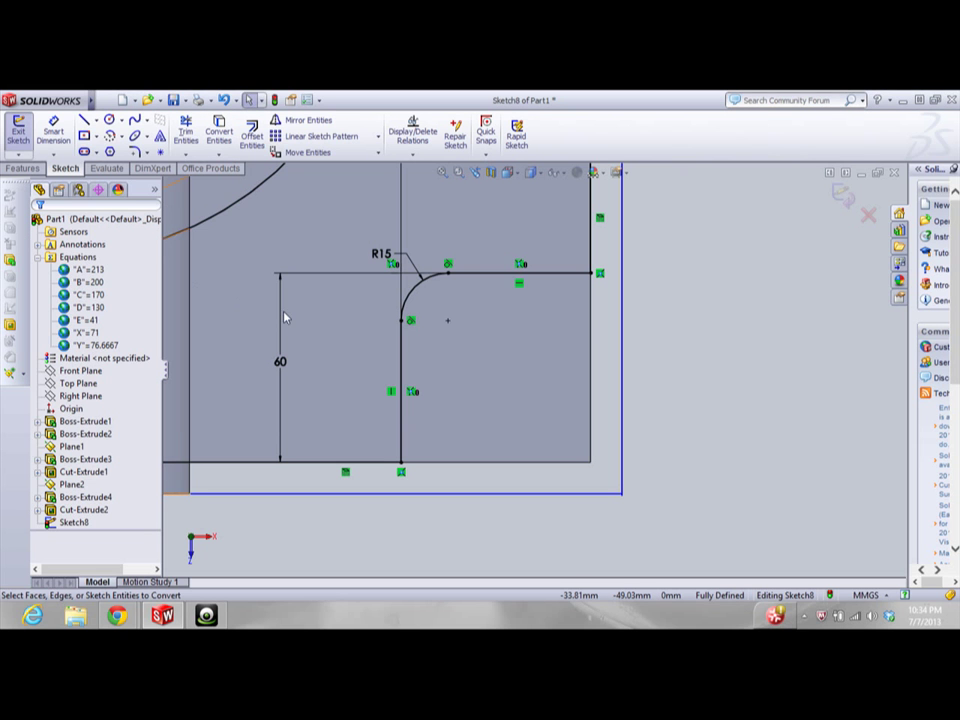
# Close the corner outline with a 60 mm horizontal line and a 60 mm vertical line along the base's outer edges
pyautogui.click(84, 119)
pyautogui.click(401, 320)
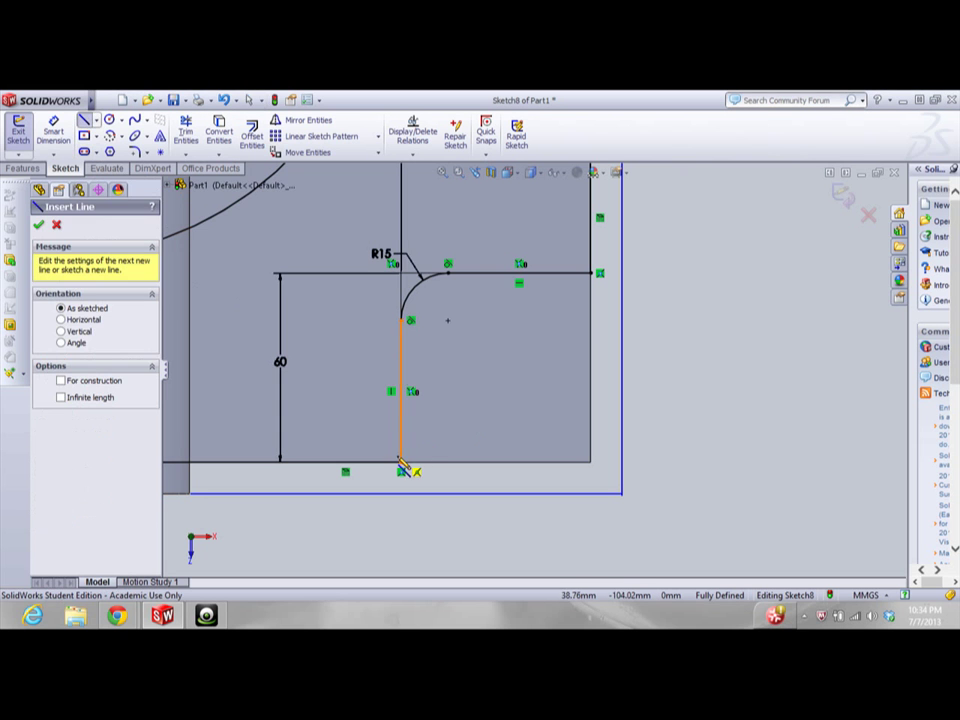
pyautogui.click(401, 462)
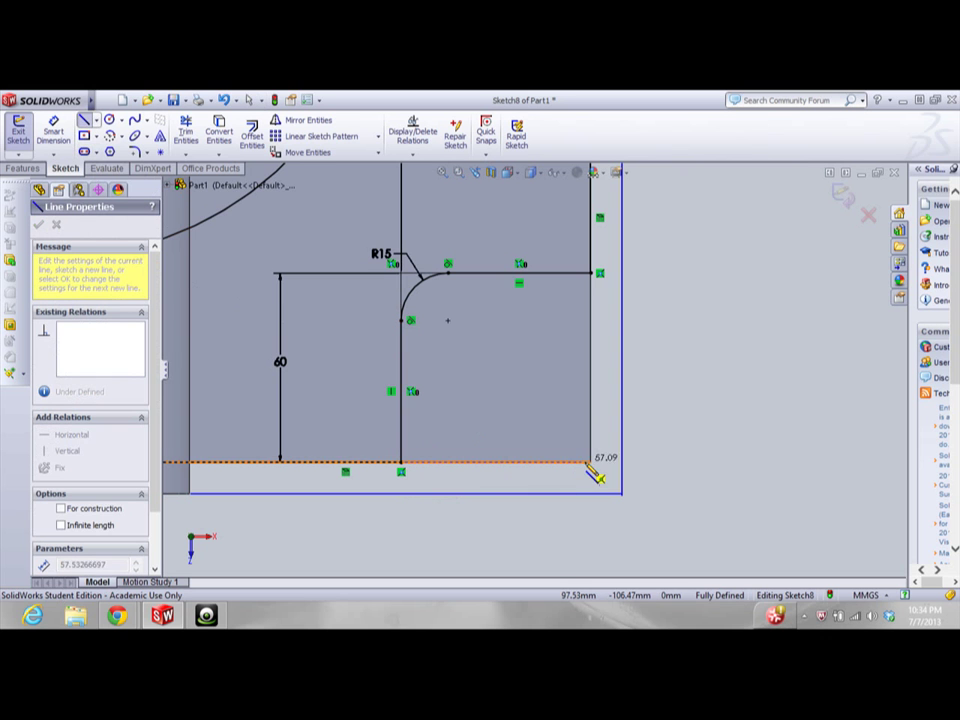
pyautogui.click(590, 462)
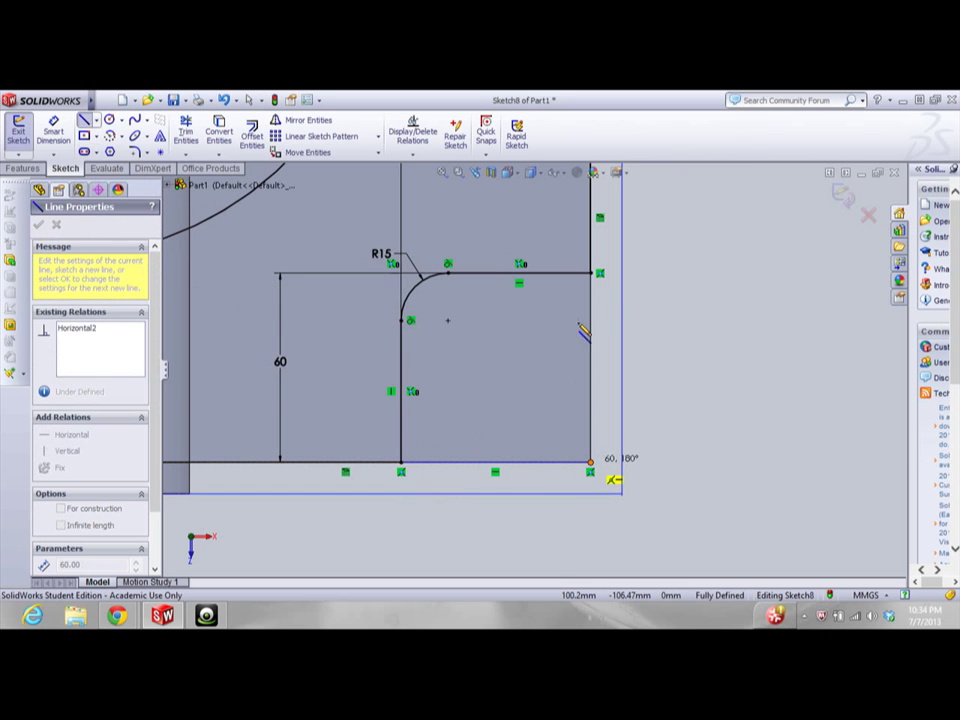
pyautogui.click(596, 274)
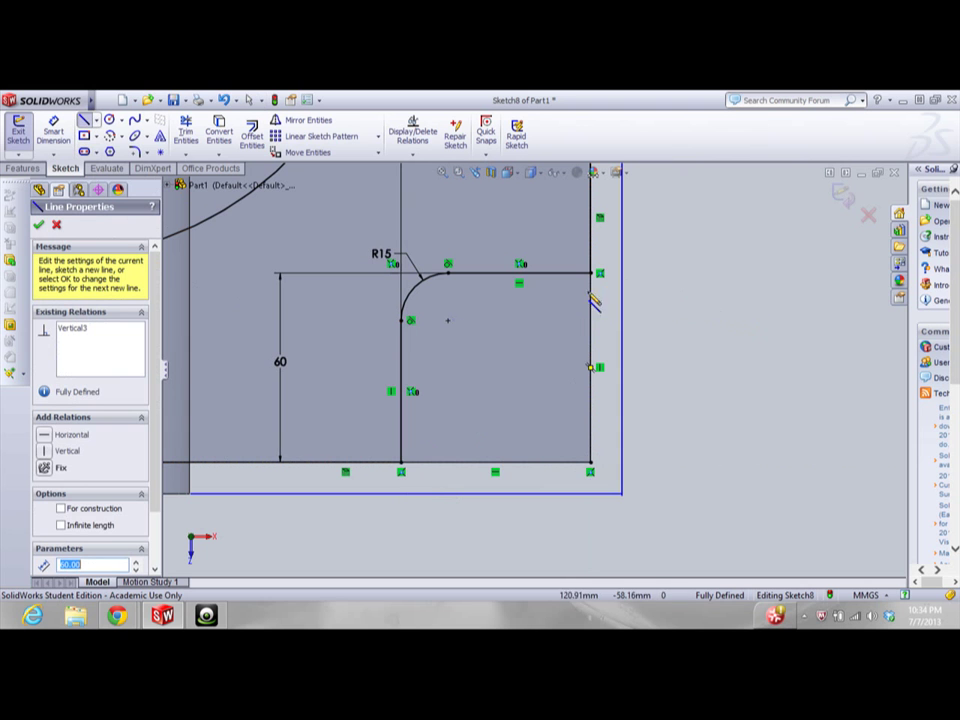
# Start an Extruded Boss with the rounded corner region as its contour and consult the part's side views in the exam PDF in Chrome
pyautogui.click(24, 170)
pyautogui.click(24, 133)
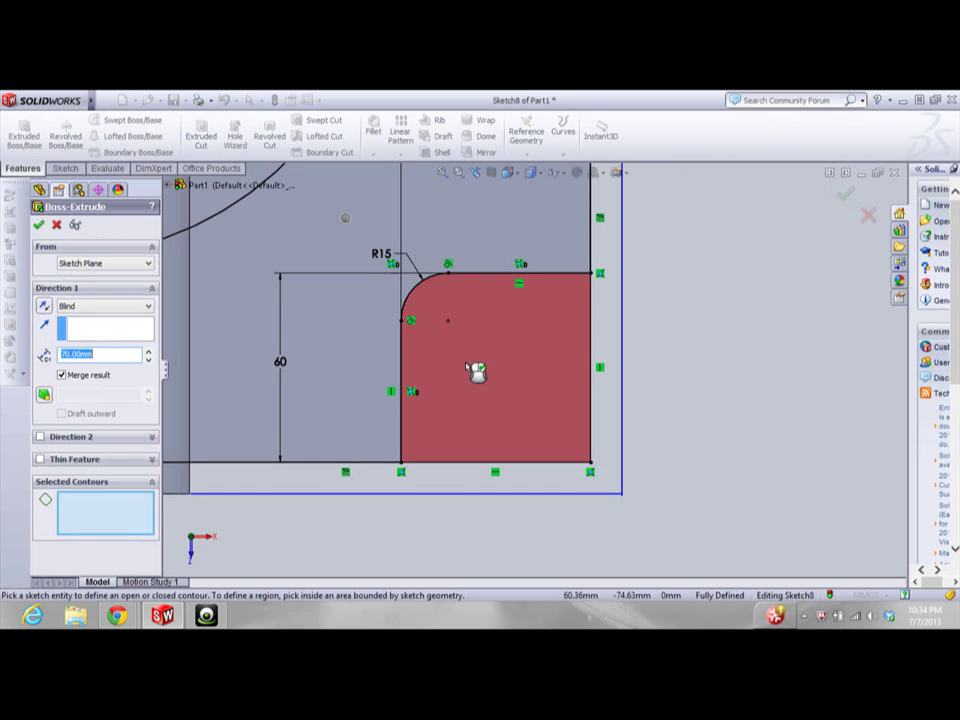
pyautogui.click(477, 371)
pyautogui.press('f')
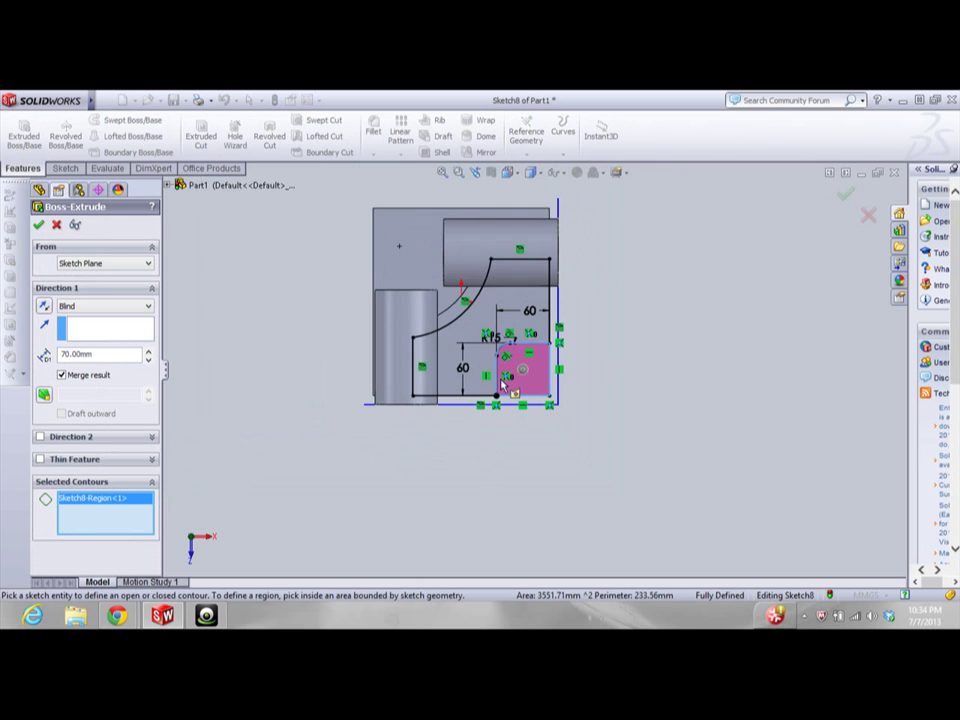
pyautogui.press('Up')
pyautogui.press('Up')
pyautogui.press('Up')
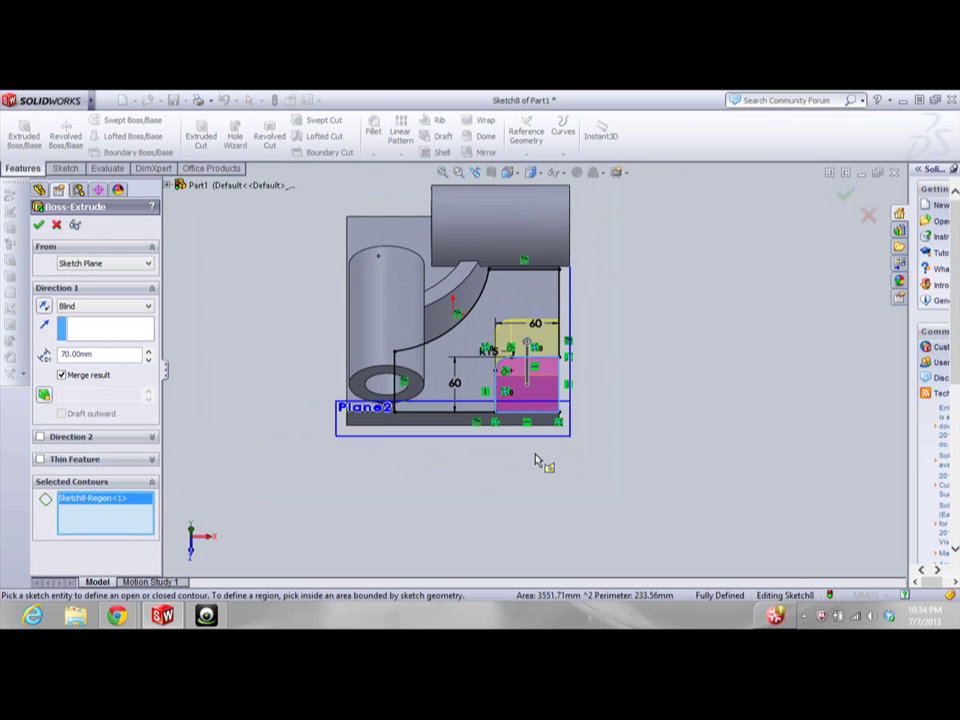
pyautogui.press('Up')
pyautogui.press('Up')
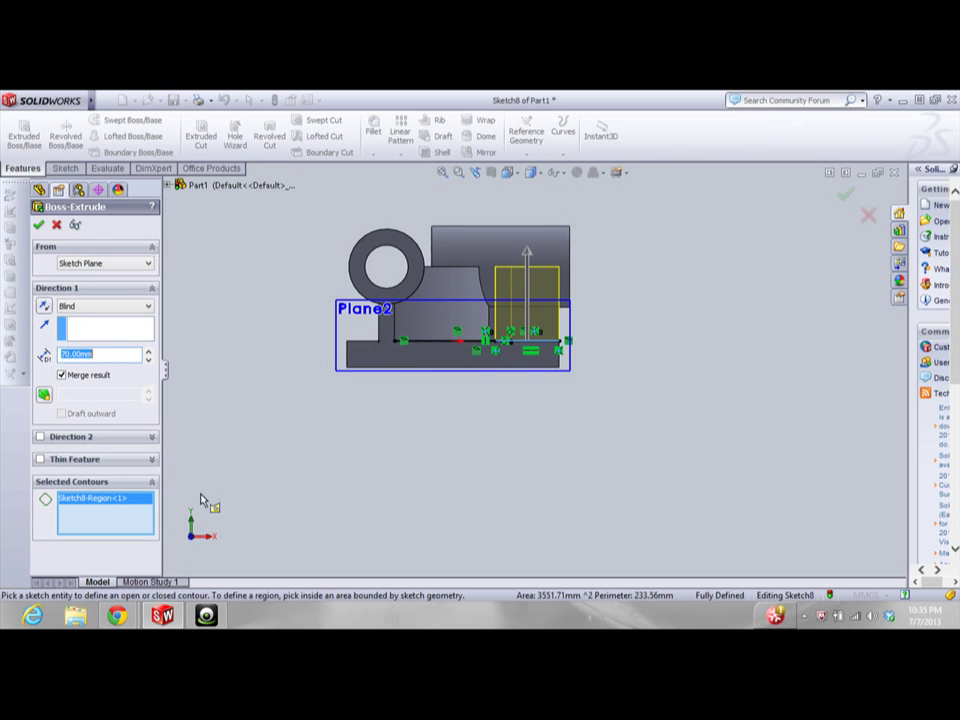
pyautogui.moveTo(117, 615)
pyautogui.click(255, 540)
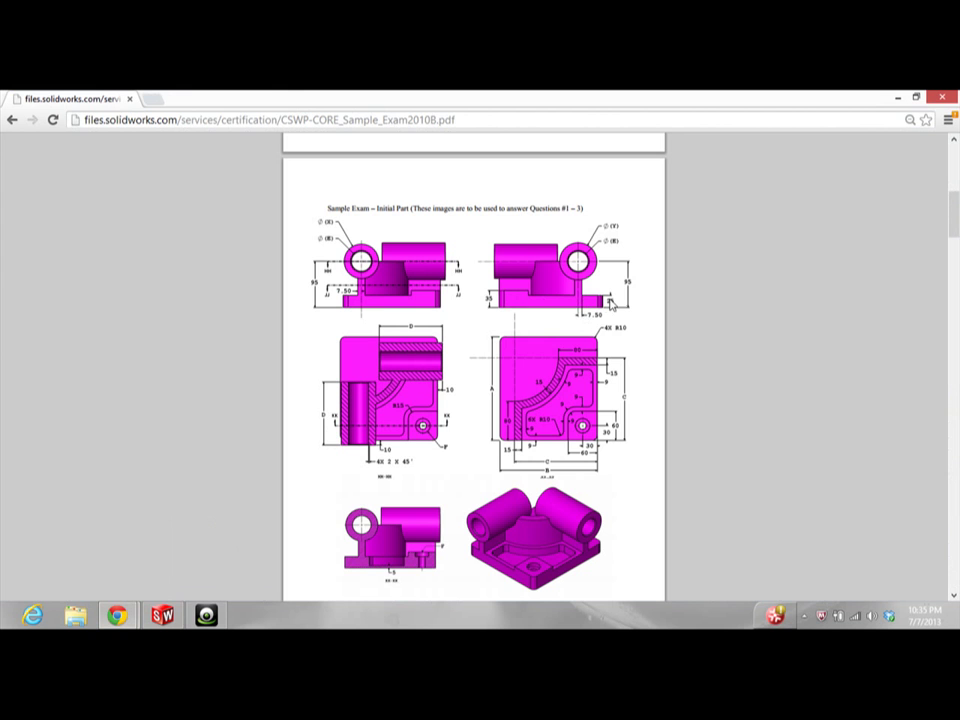
# Back in SolidWorks, set the extrusion depth of the rounded corner region to 10 mm and create the boss
pyautogui.click(162, 615)
pyautogui.doubleClick(100, 355)
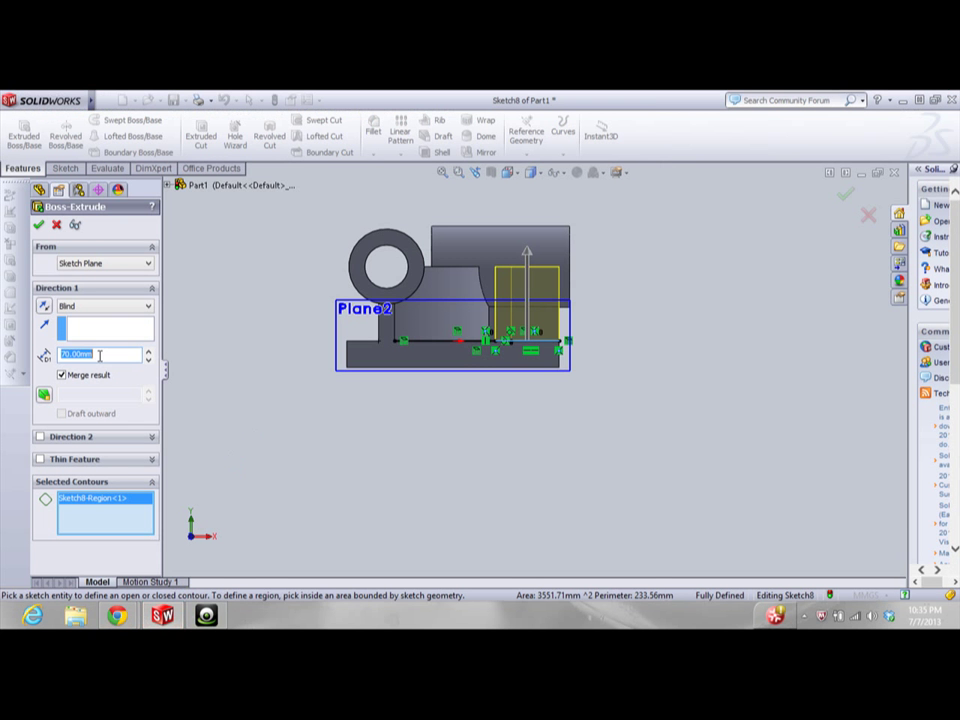
pyautogui.write('10')
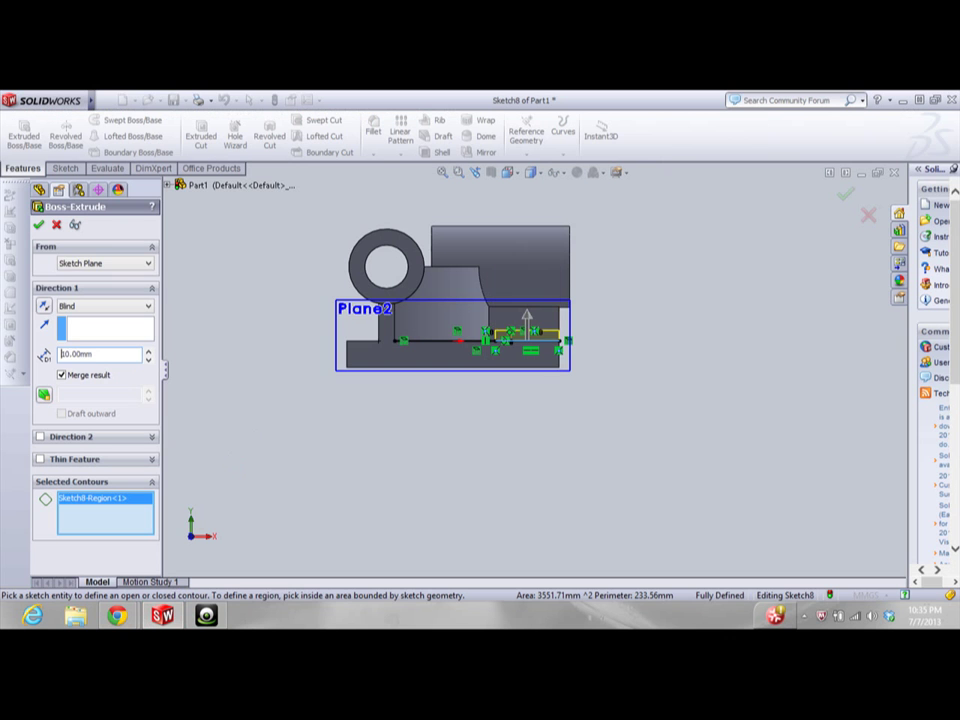
pyautogui.click(40, 225)
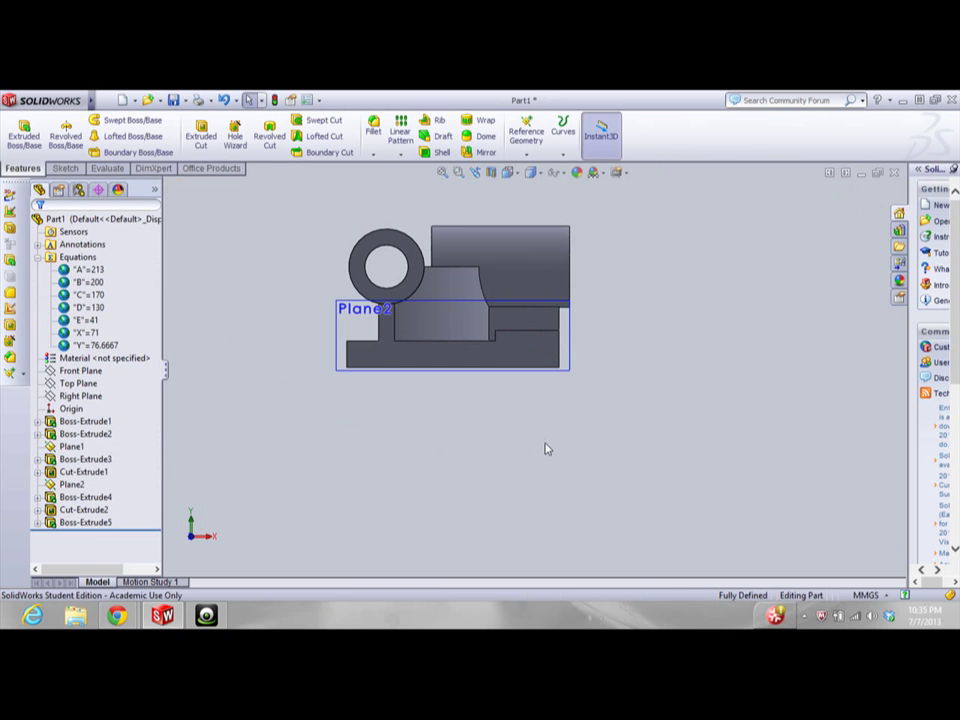
# Start a sketch on the top face of the raised corner pad and place a point near the middle of that face
pyautogui.hotkey('ctrl', '5')
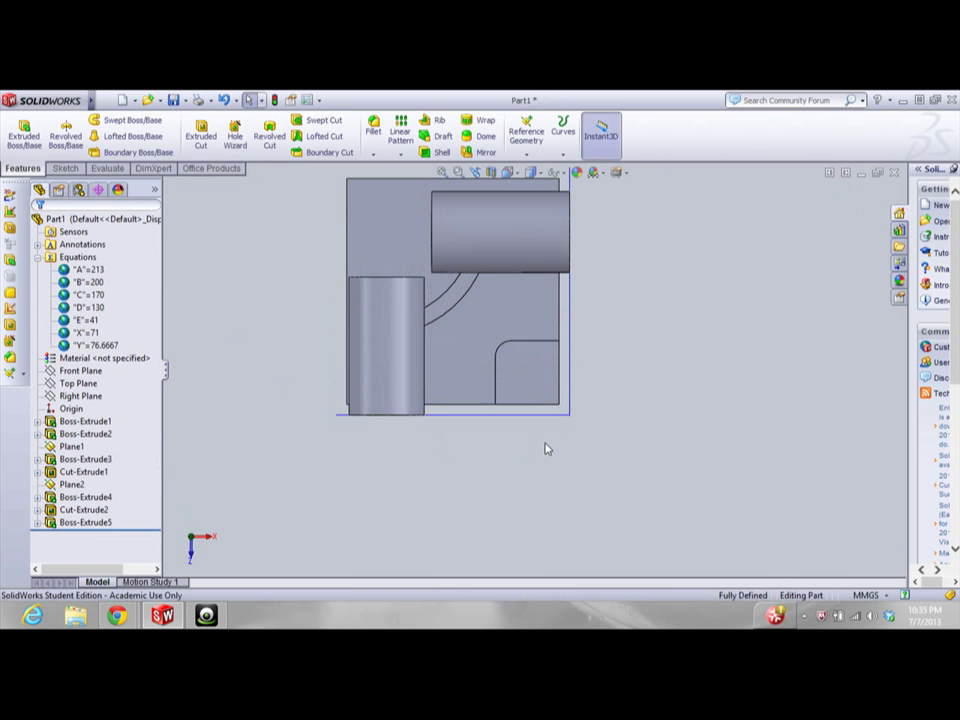
pyautogui.scroll(-4, 579, 349)
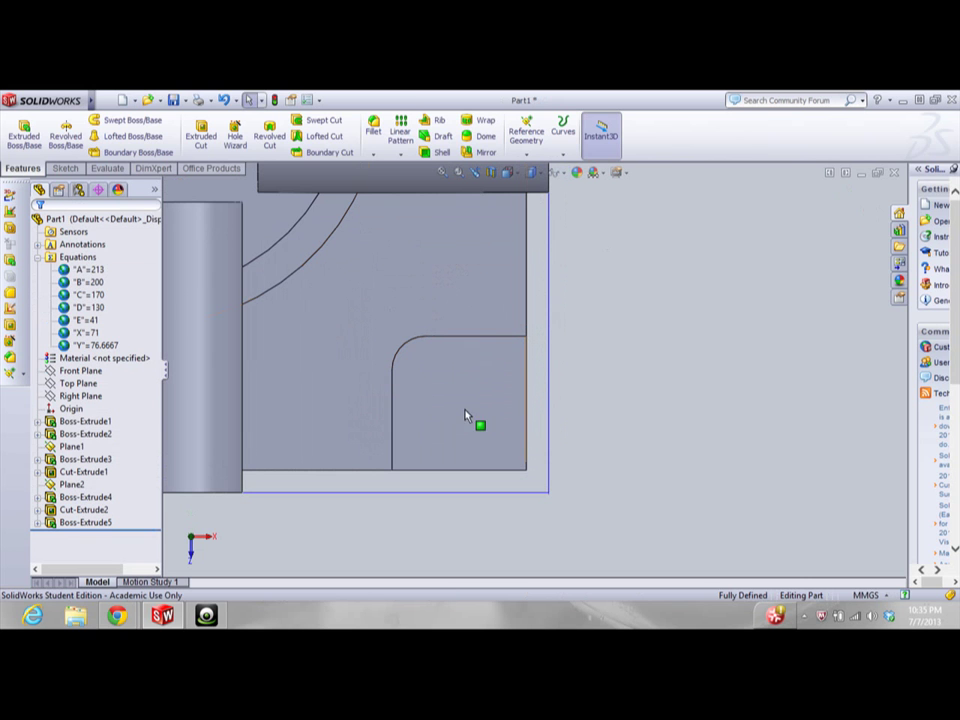
pyautogui.click(68, 168)
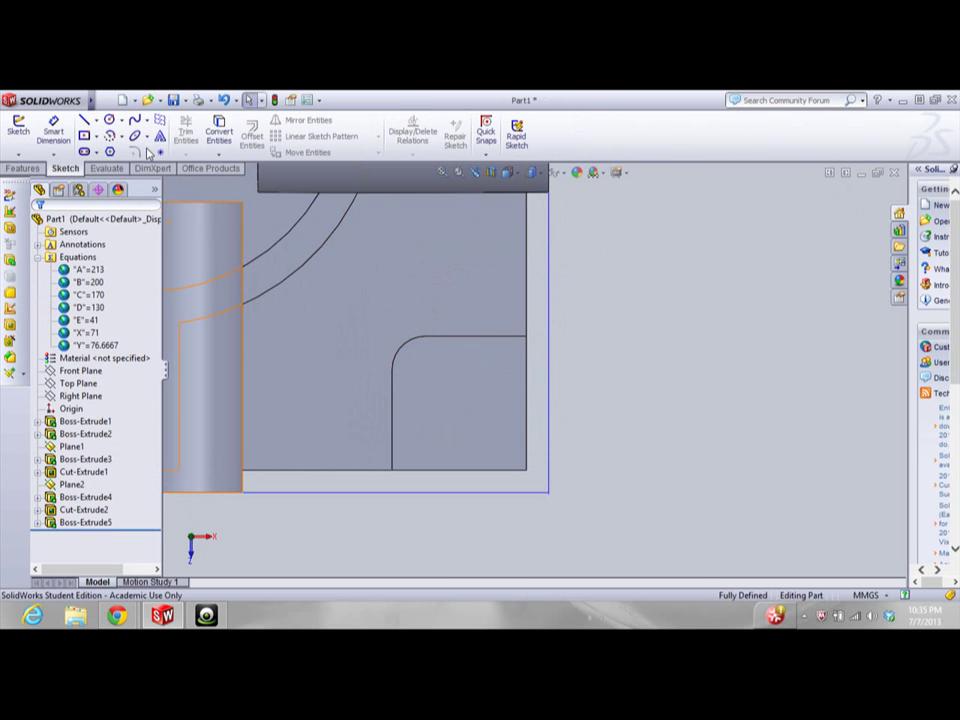
pyautogui.click(19, 125)
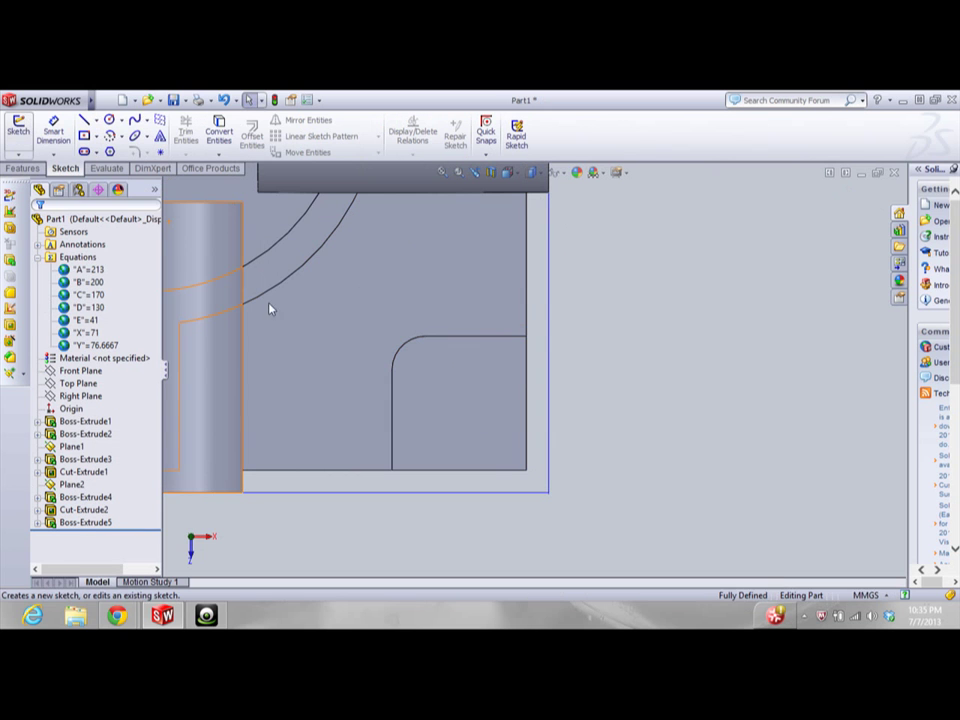
pyautogui.click(479, 414)
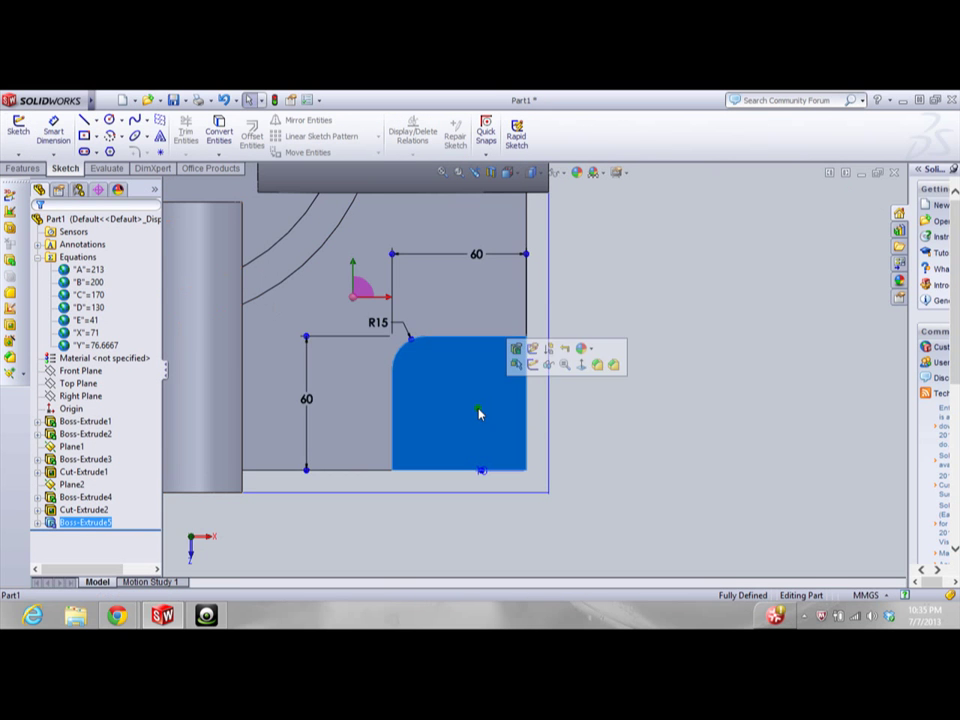
pyautogui.click(18, 125)
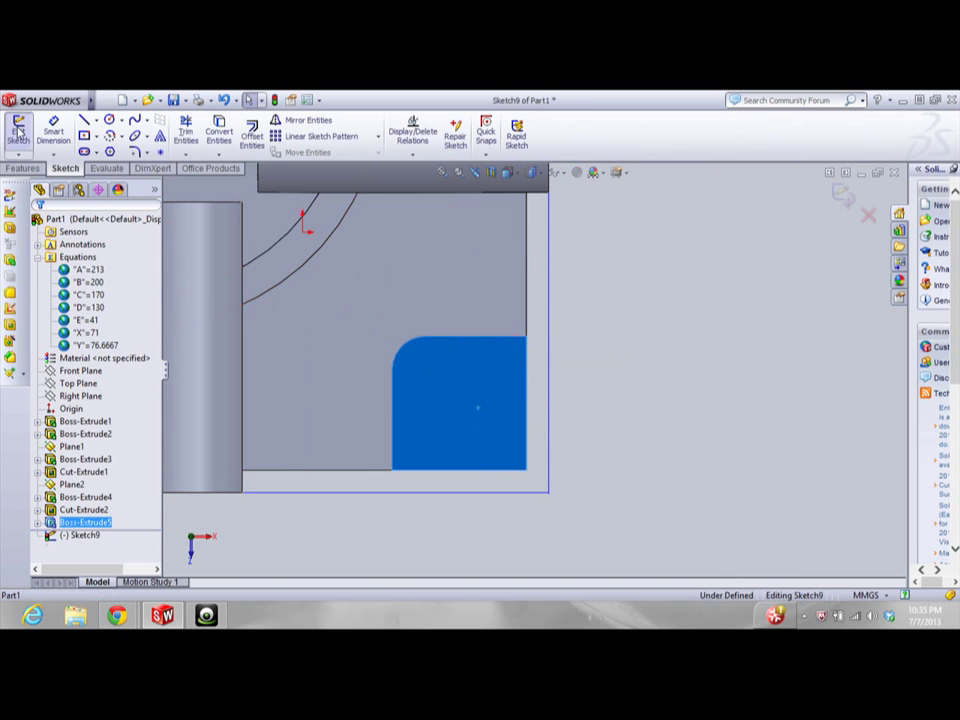
pyautogui.click(159, 152)
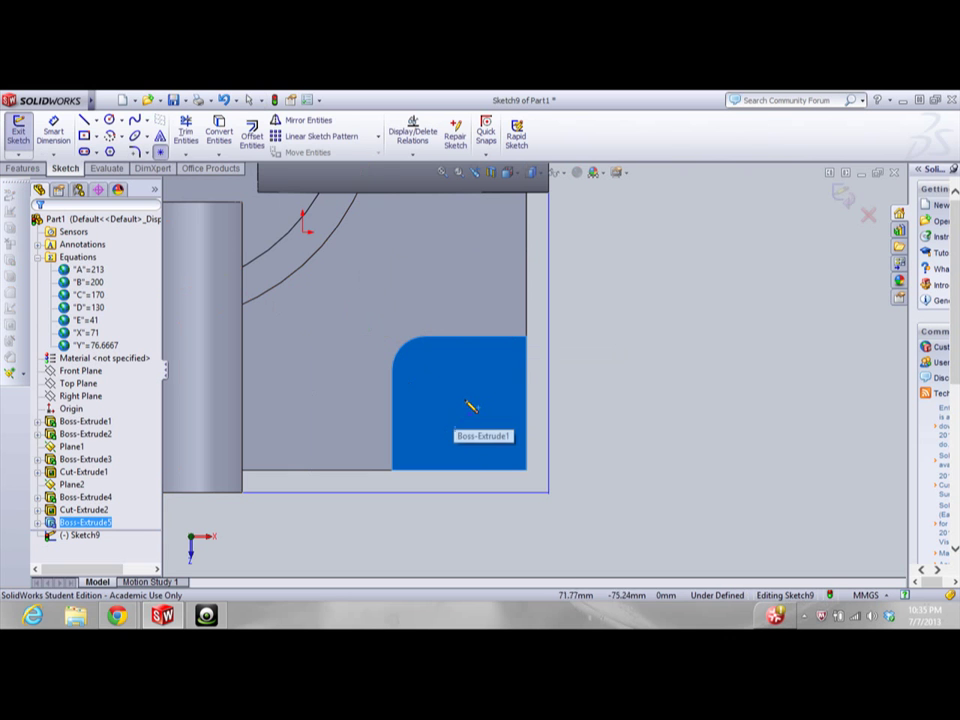
pyautogui.click(458, 404)
# Dimension the point 30 mm horizontally from the corner pad's outer vertical edge
pyautogui.click(61, 135)
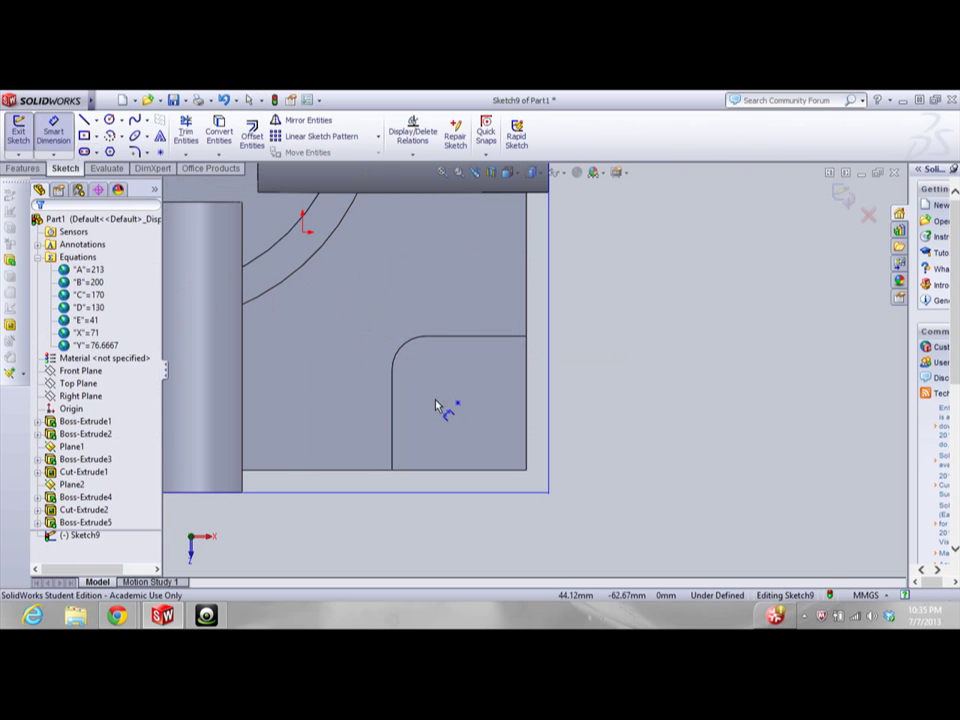
pyautogui.click(458, 404)
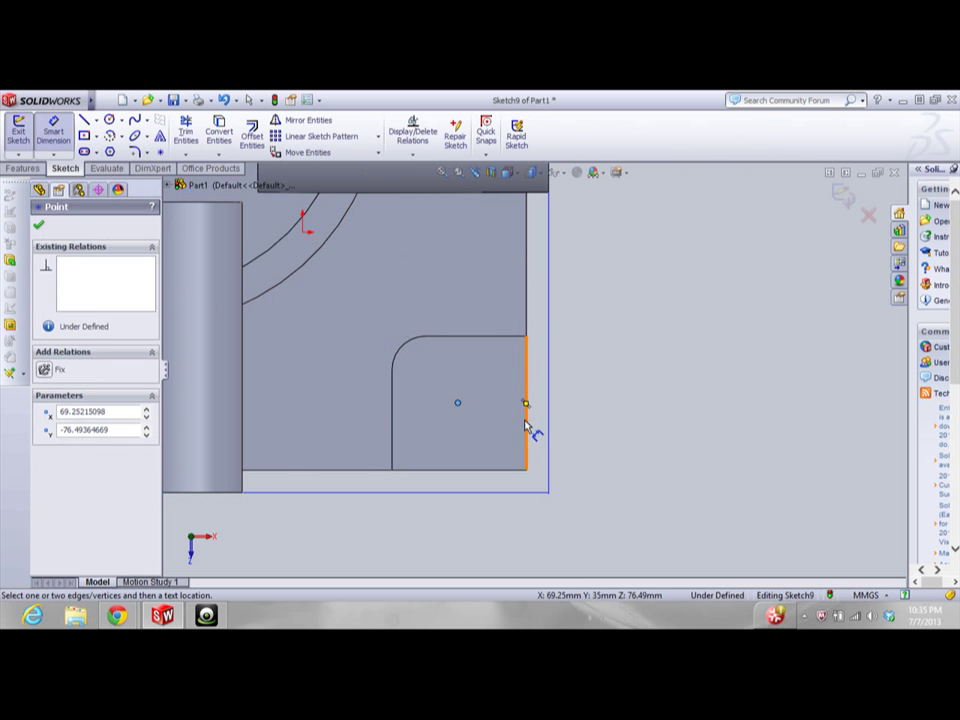
pyautogui.click(527, 430)
pyautogui.click(494, 362)
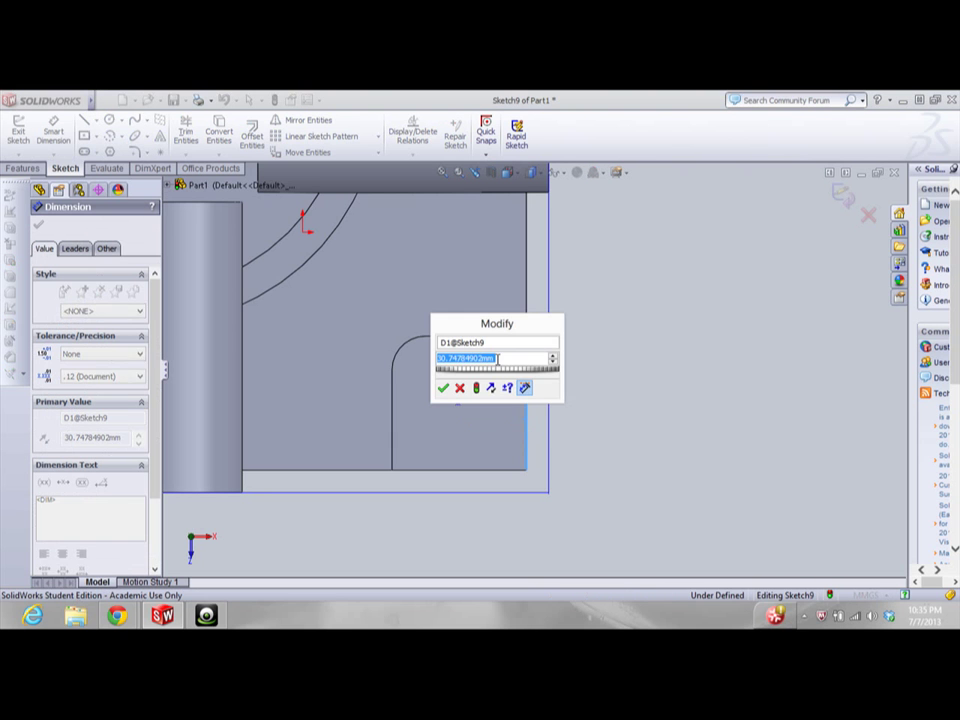
pyautogui.write('30')
pyautogui.press('Return')
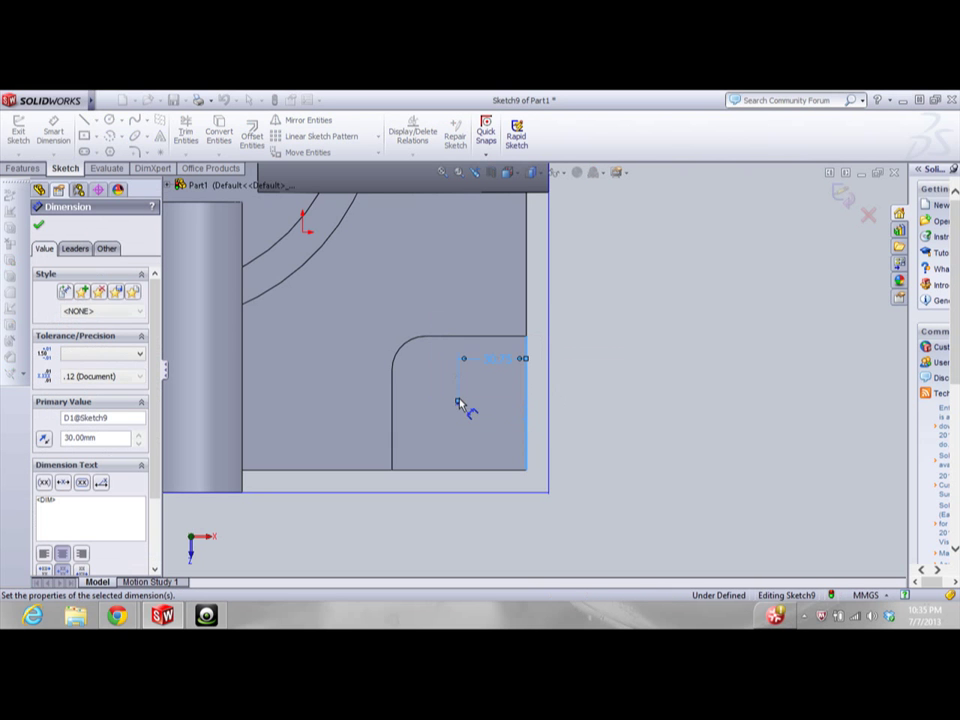
# Dimension the point 30 mm vertically from the corner pad's lower outer edge
pyautogui.click(459, 402)
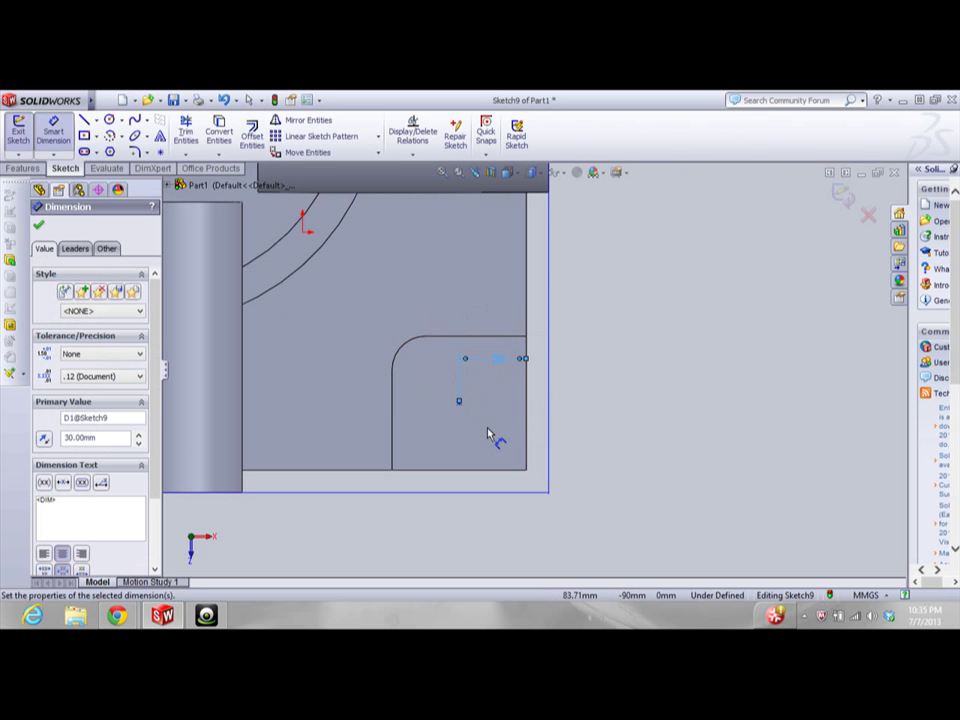
pyautogui.scroll(-5, 470, 420)
pyautogui.click(453, 372)
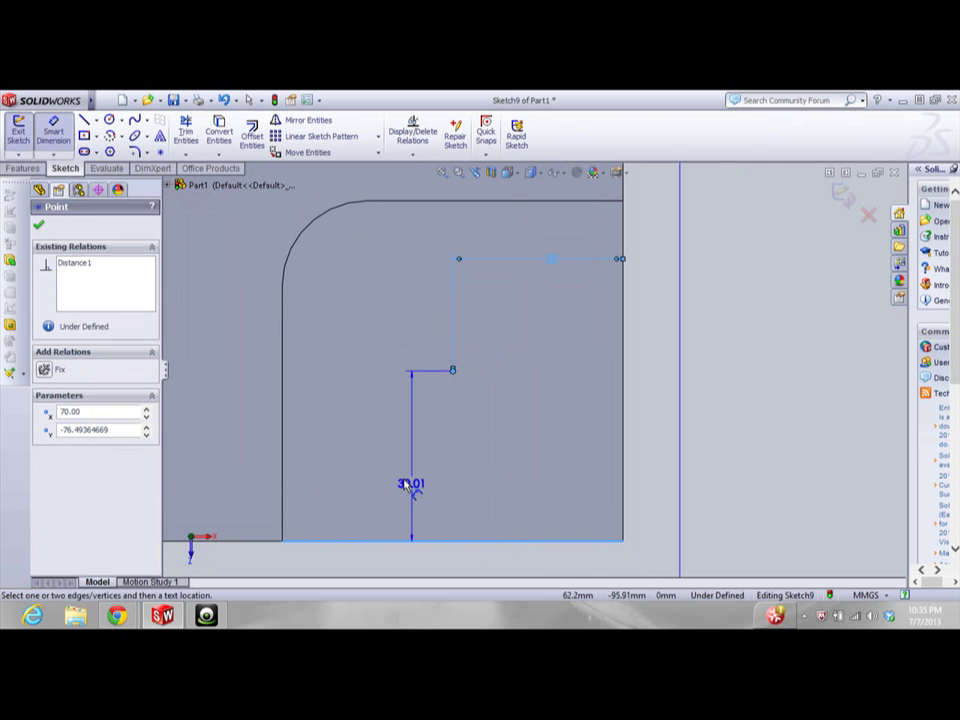
pyautogui.click(378, 462)
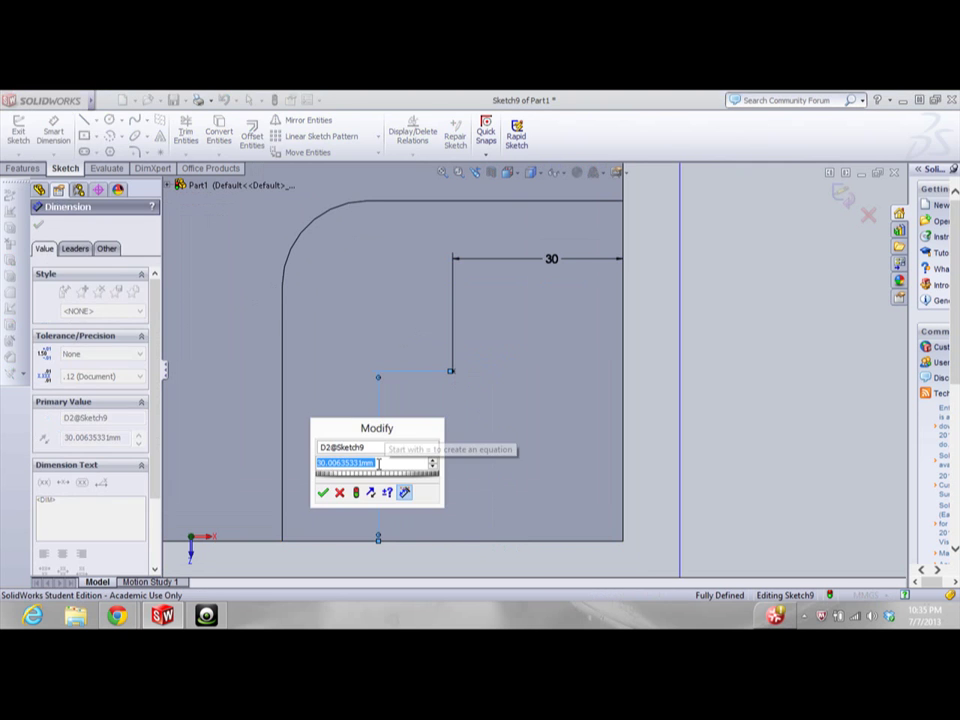
pyautogui.write('30')
pyautogui.press('Return')
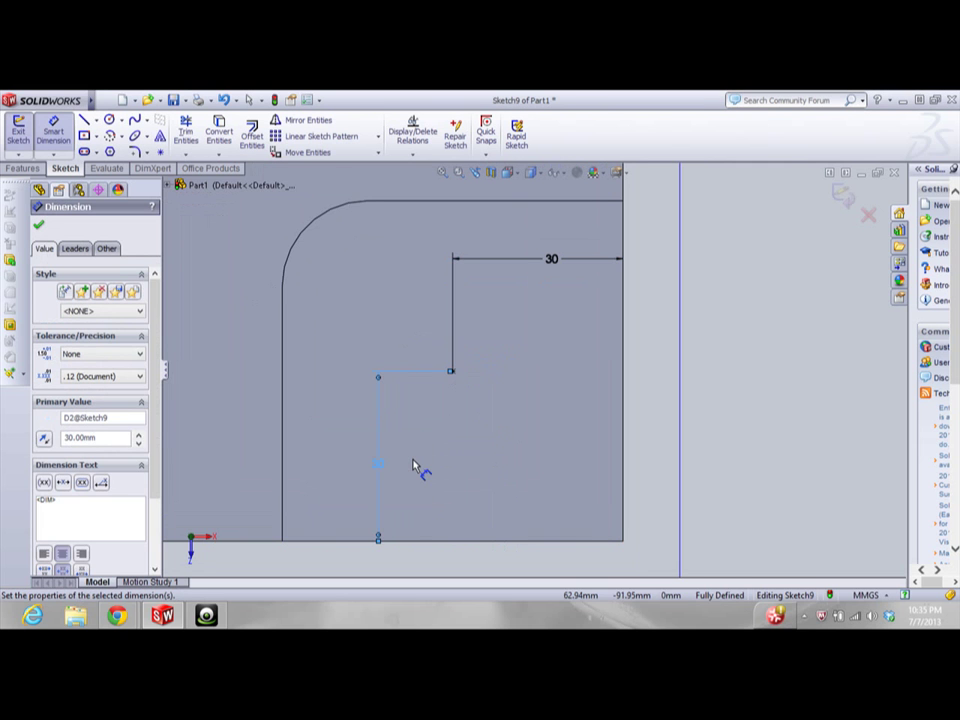
pyautogui.scroll(4, 430, 452)
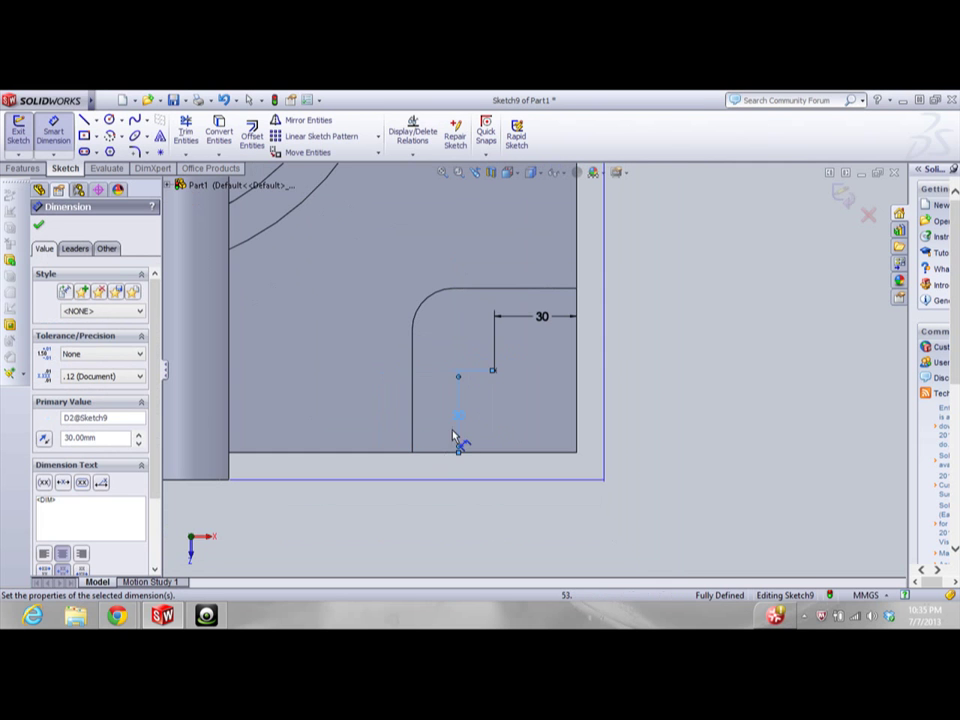
pyautogui.click(39, 221)
# Exit the point sketch, start the Hole Wizard and look up hole F's standard in the exam PDF in Chrome
pyautogui.click(23, 167)
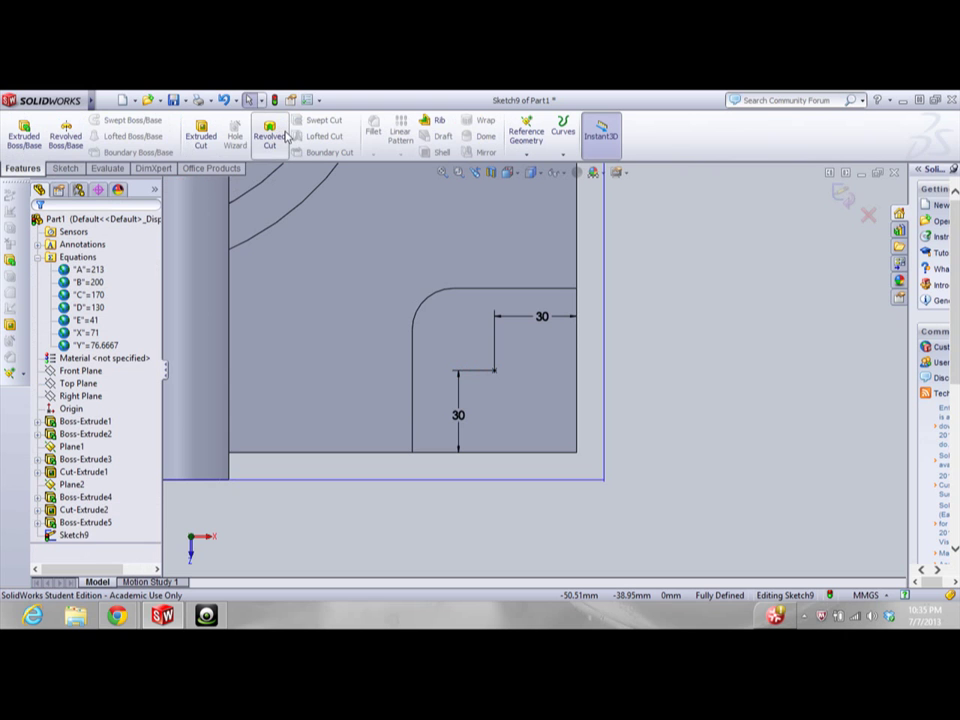
pyautogui.click(843, 195)
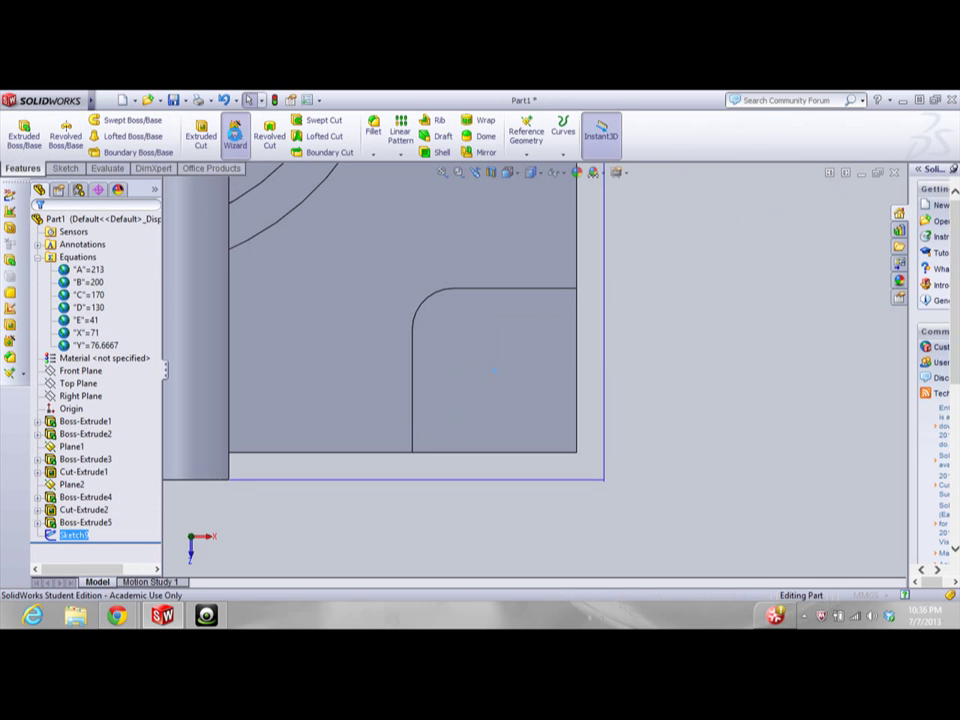
pyautogui.click(235, 135)
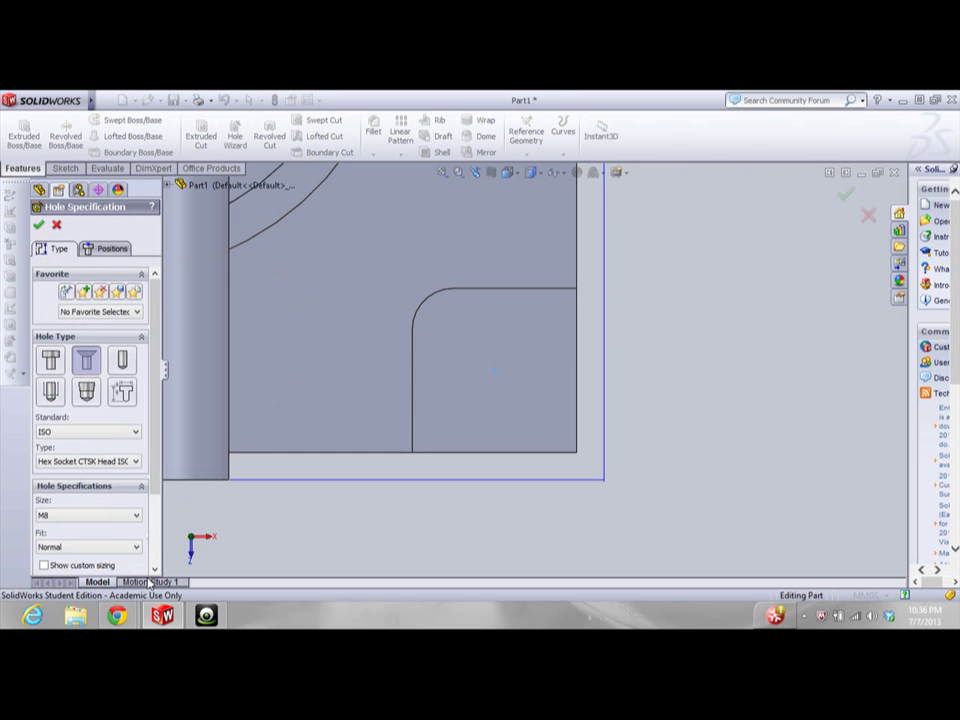
pyautogui.moveTo(117, 615)
pyautogui.click(243, 545)
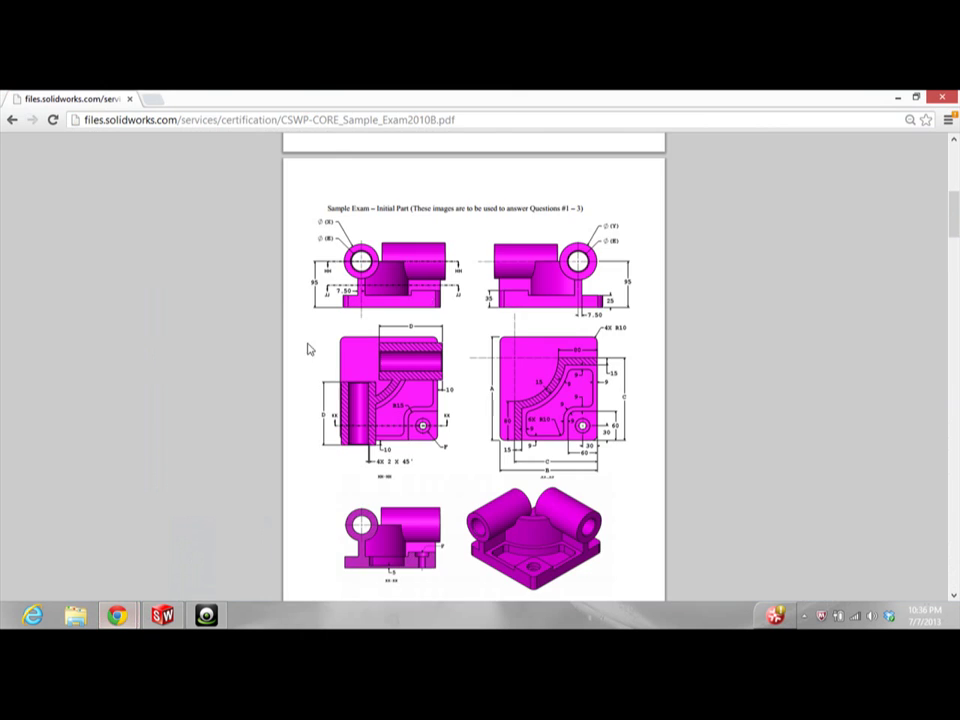
pyautogui.scroll(-3, 400, 381)
pyautogui.scroll(-3, 400, 381)
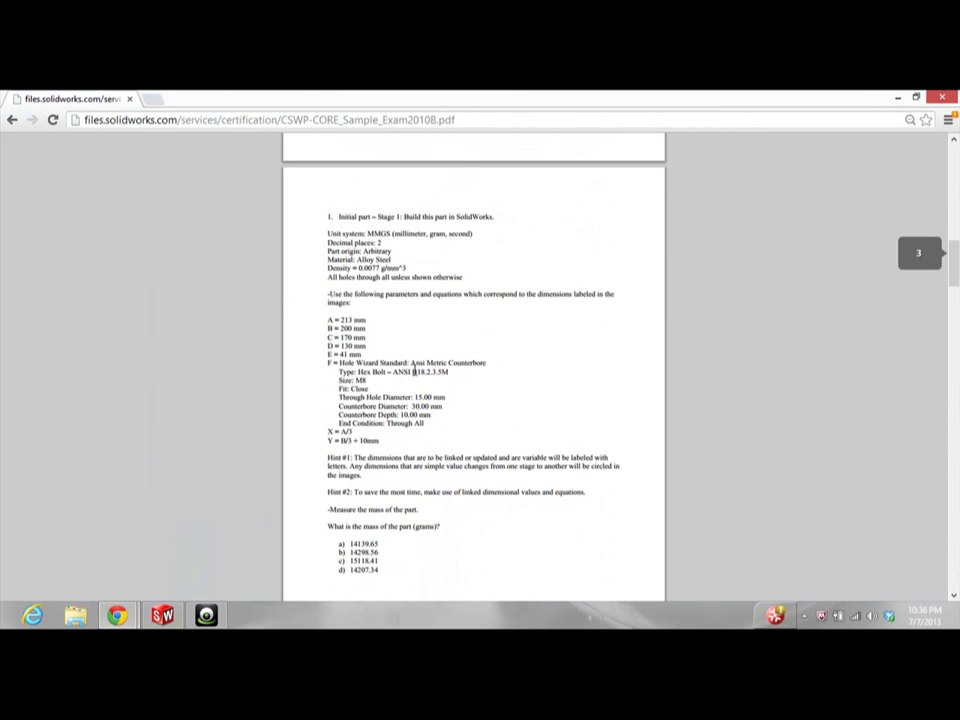
pyautogui.moveTo(410, 363); pyautogui.dragTo(488, 365)
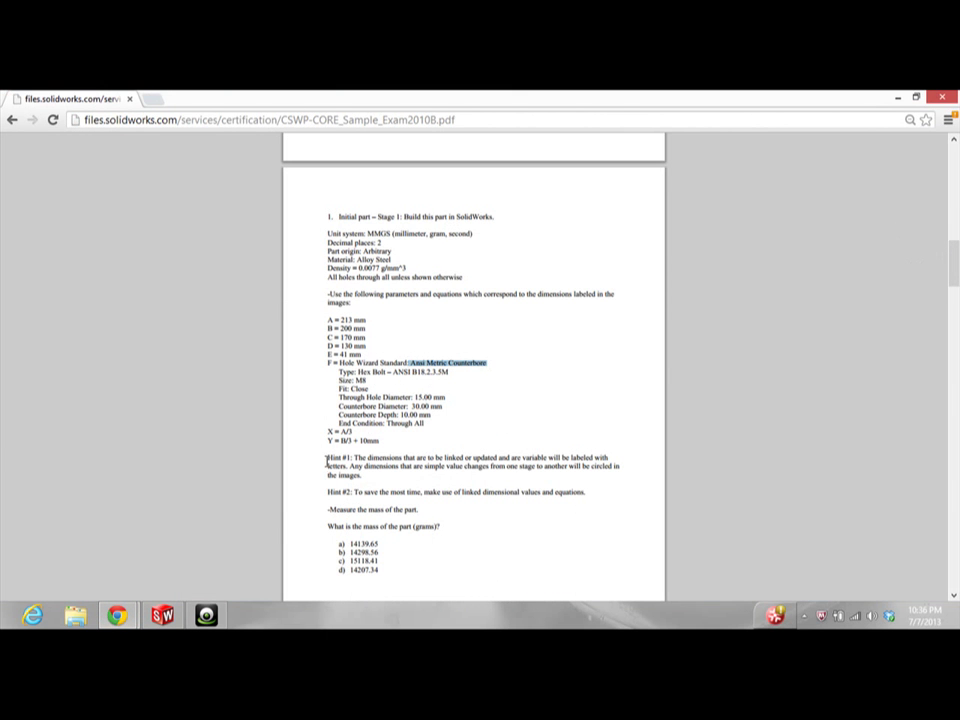
# Back in SolidWorks, set the hole type to Counterbore and the standard to ANSI Metric
pyautogui.click(162, 615)
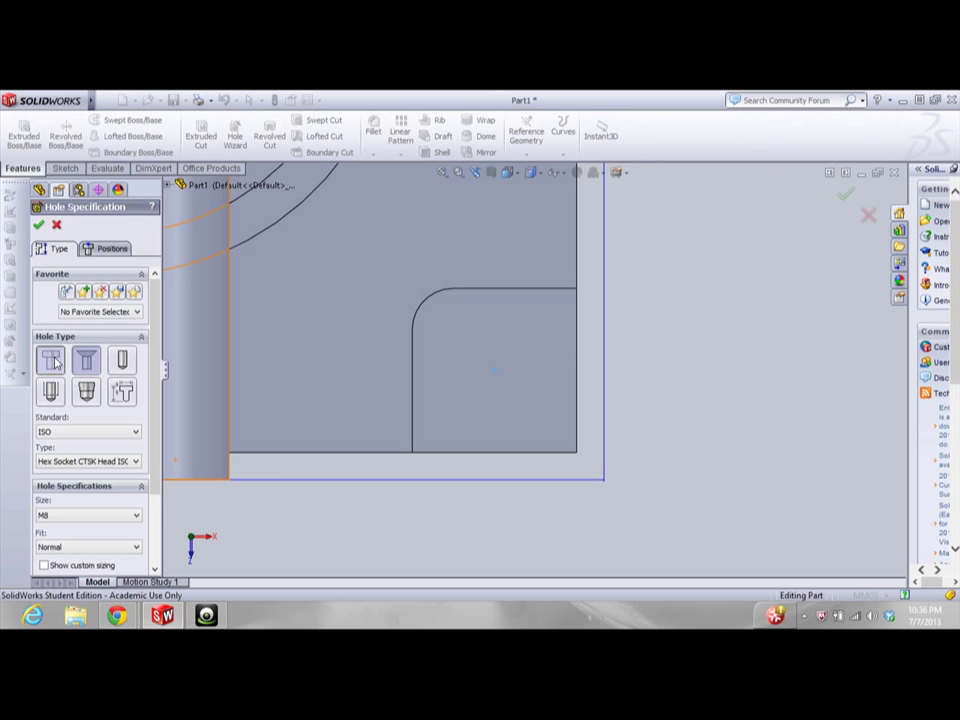
pyautogui.click(90, 431)
pyautogui.scroll(1, 81, 505)
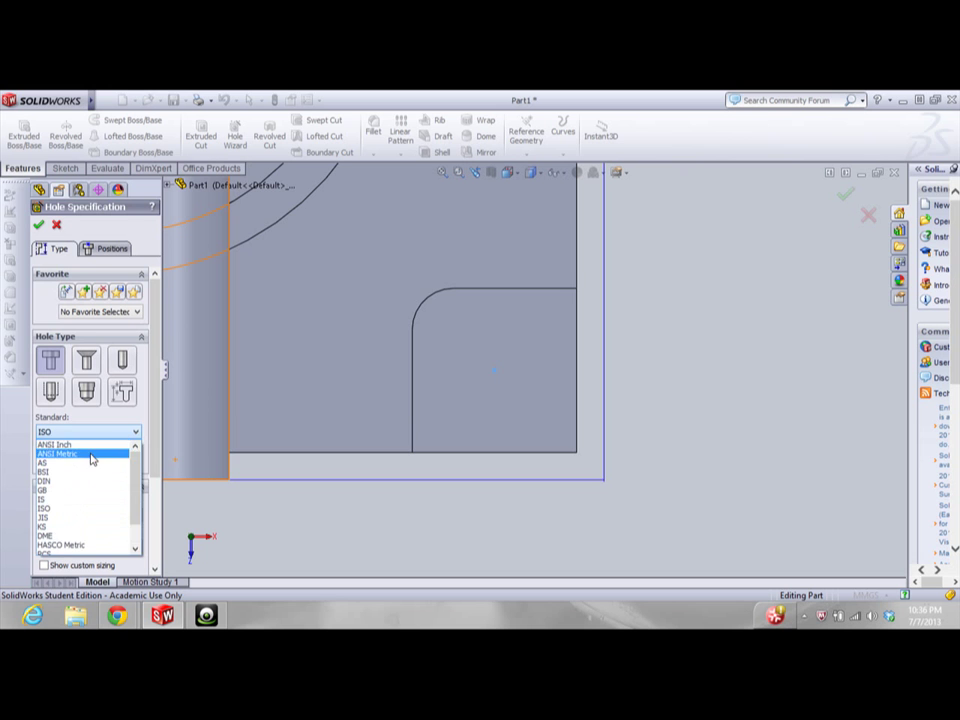
pyautogui.click(90, 454)
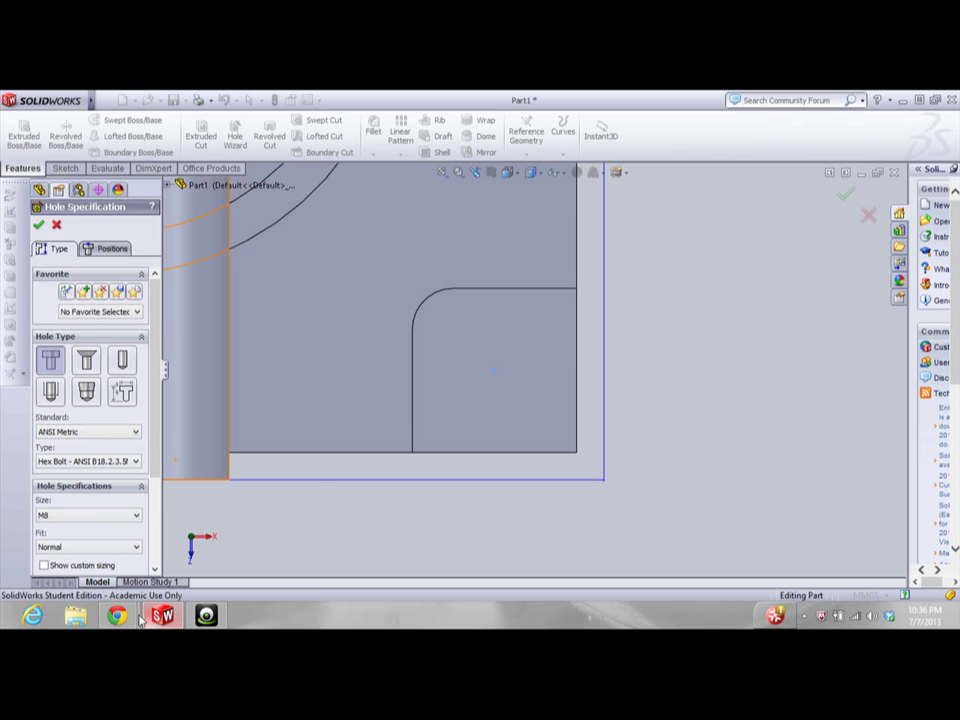
# Check hole F's bolt type in the exam PDF in Chrome and compare it with the hole type and size set in SolidWorks
pyautogui.moveTo(120, 612)
pyautogui.click(227, 560)
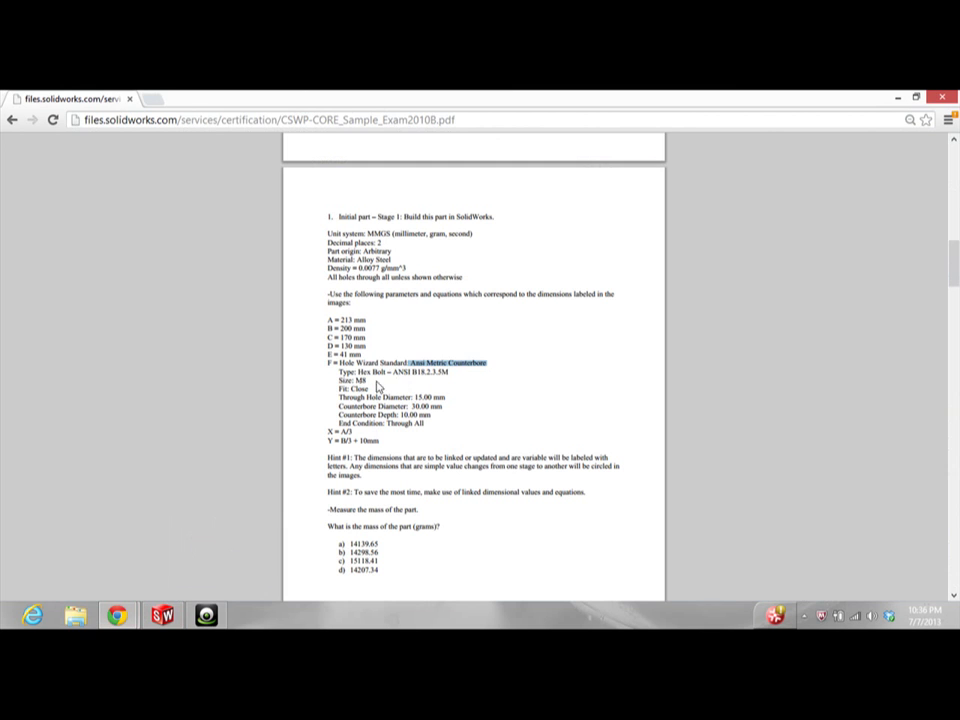
pyautogui.moveTo(450, 371); pyautogui.dragTo(395, 375)
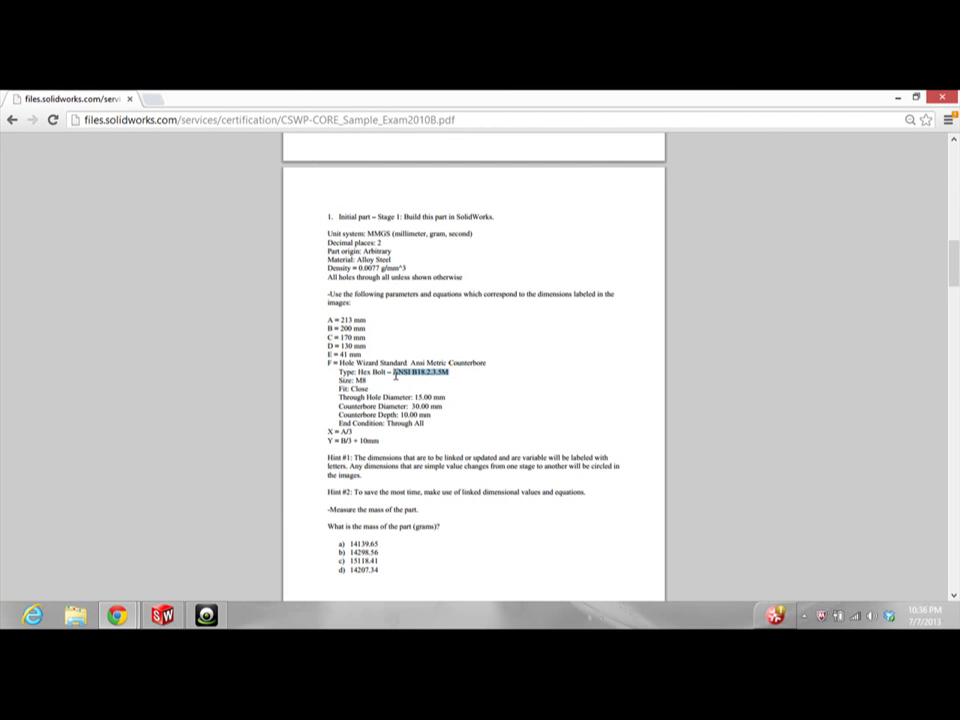
pyautogui.click(160, 614)
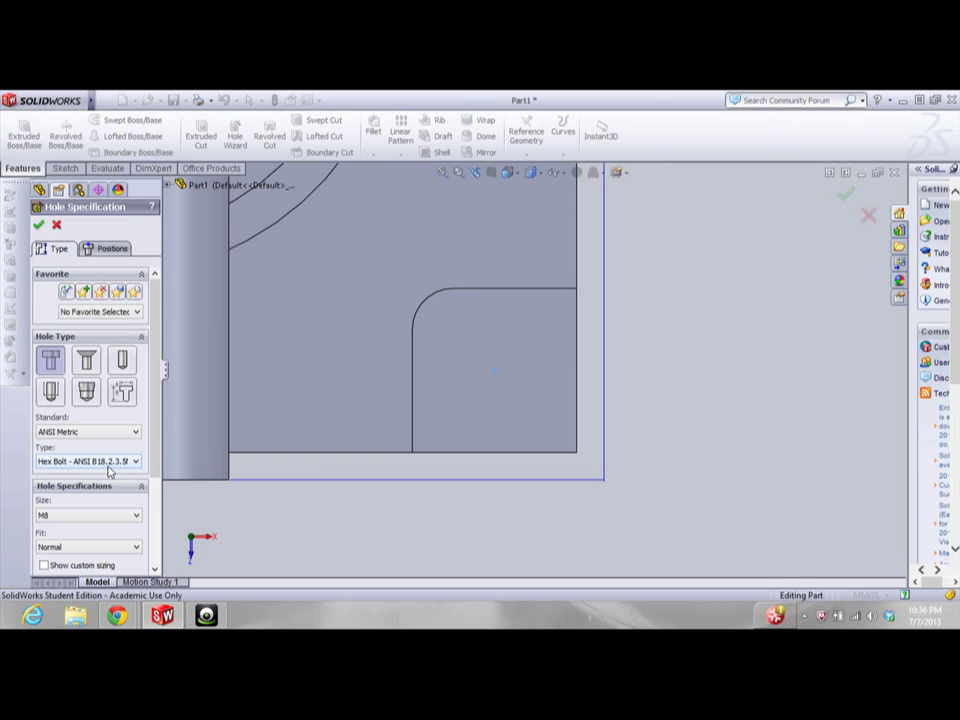
pyautogui.moveTo(164, 368); pyautogui.dragTo(195, 370)
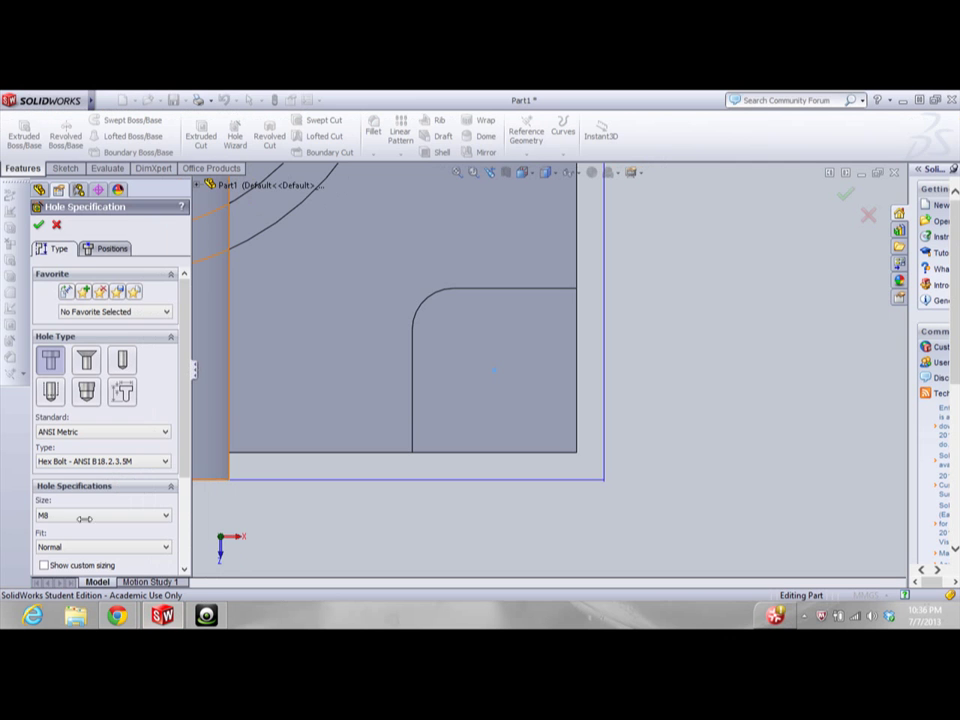
pyautogui.moveTo(84, 519); pyautogui.dragTo(71, 547)
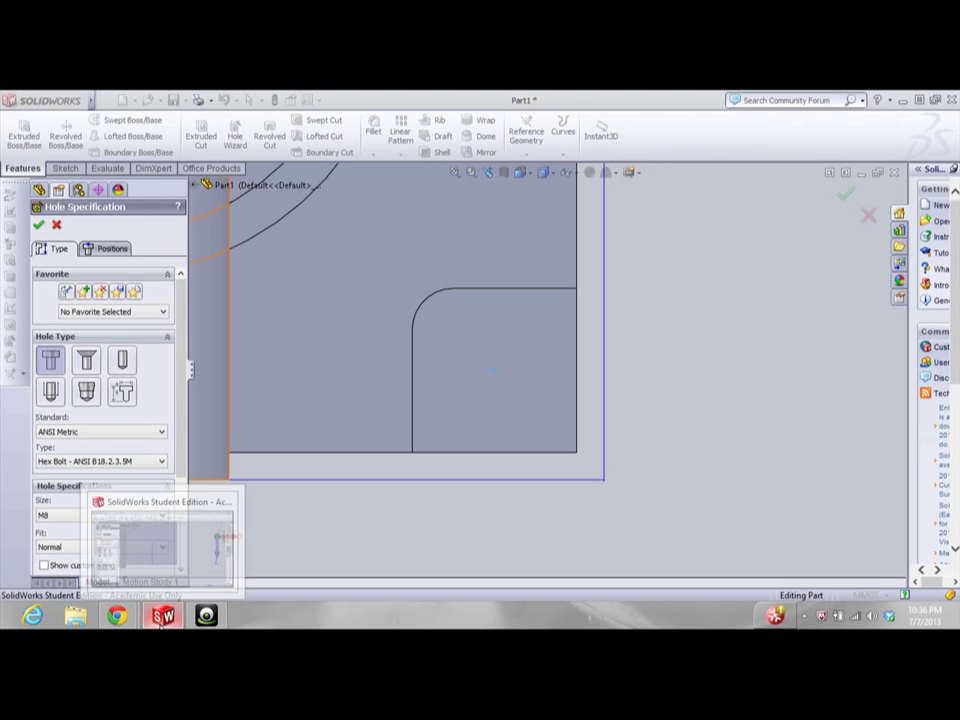
# Check the required fit in the exam PDF in Chrome, and in SolidWorks set the hole's fit to Close and enable custom sizing
pyautogui.click(117, 615)
pyautogui.click(379, 400)
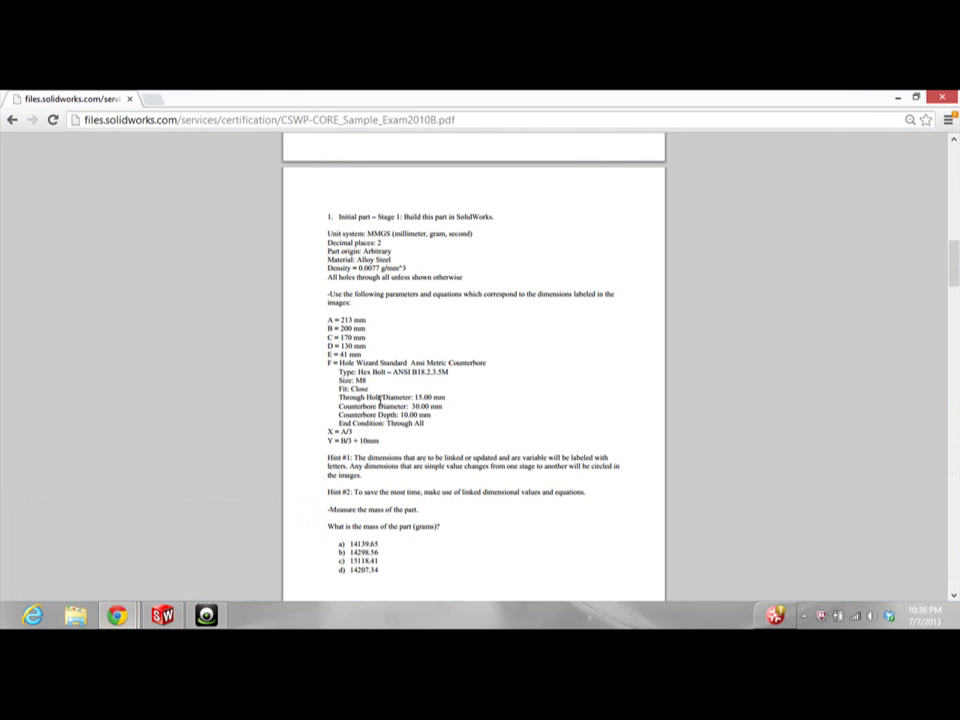
pyautogui.hotkey('alt', 'Tab')
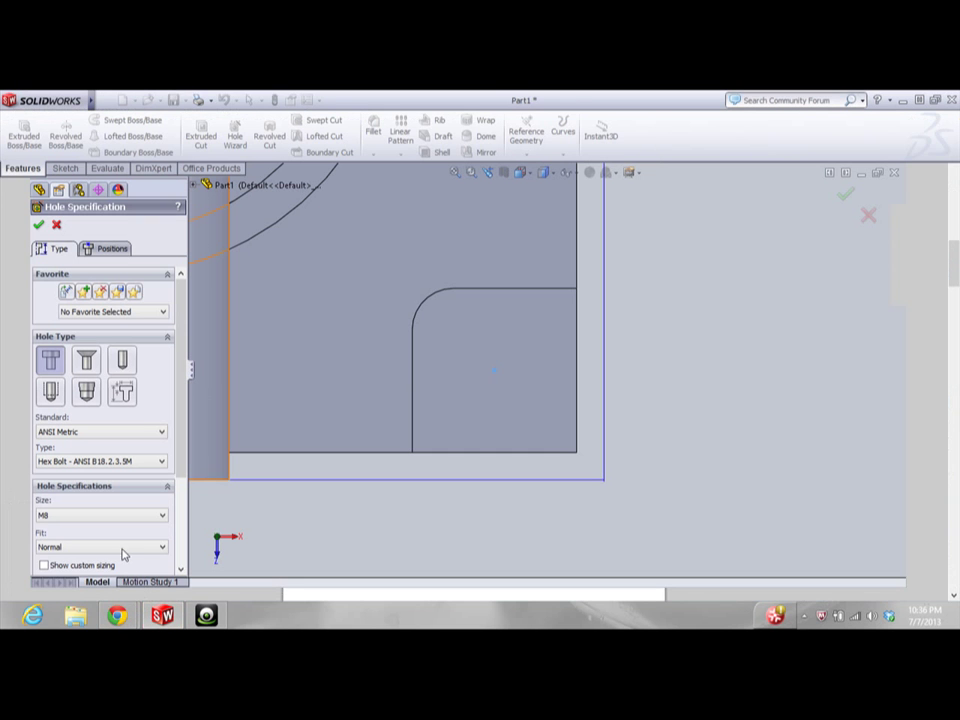
pyautogui.click(107, 547)
pyautogui.click(103, 561)
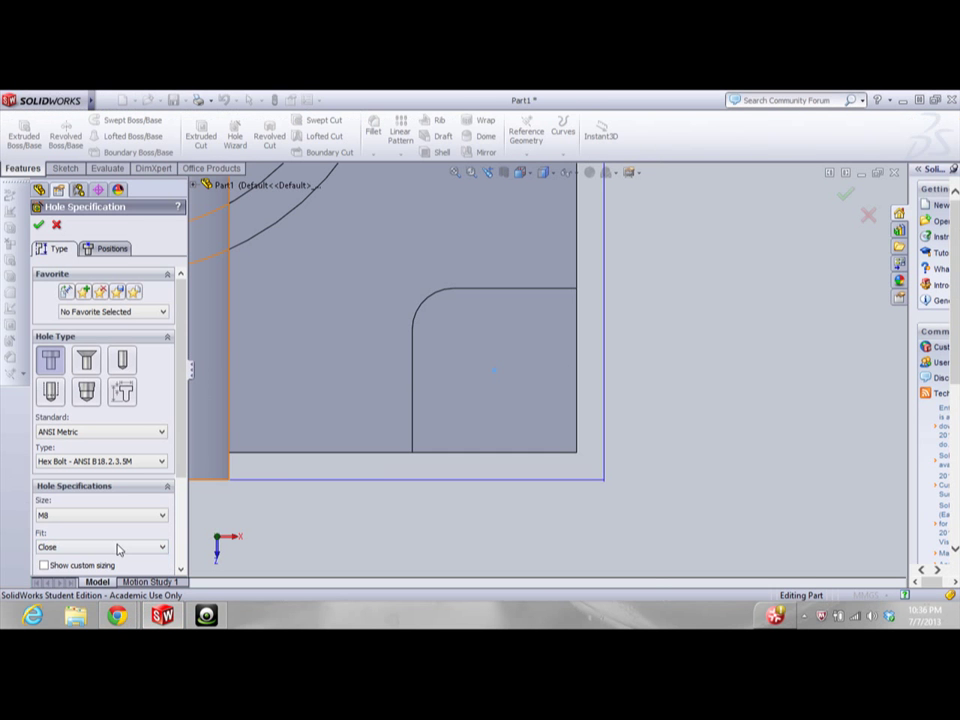
pyautogui.scroll(-3, 163, 557)
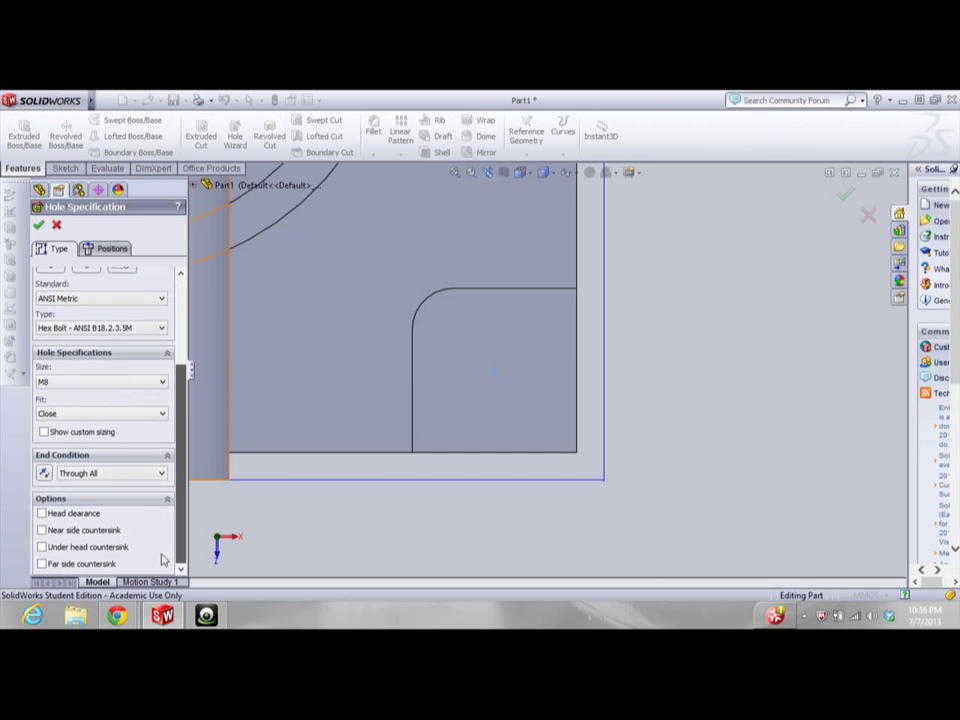
pyautogui.click(80, 431)
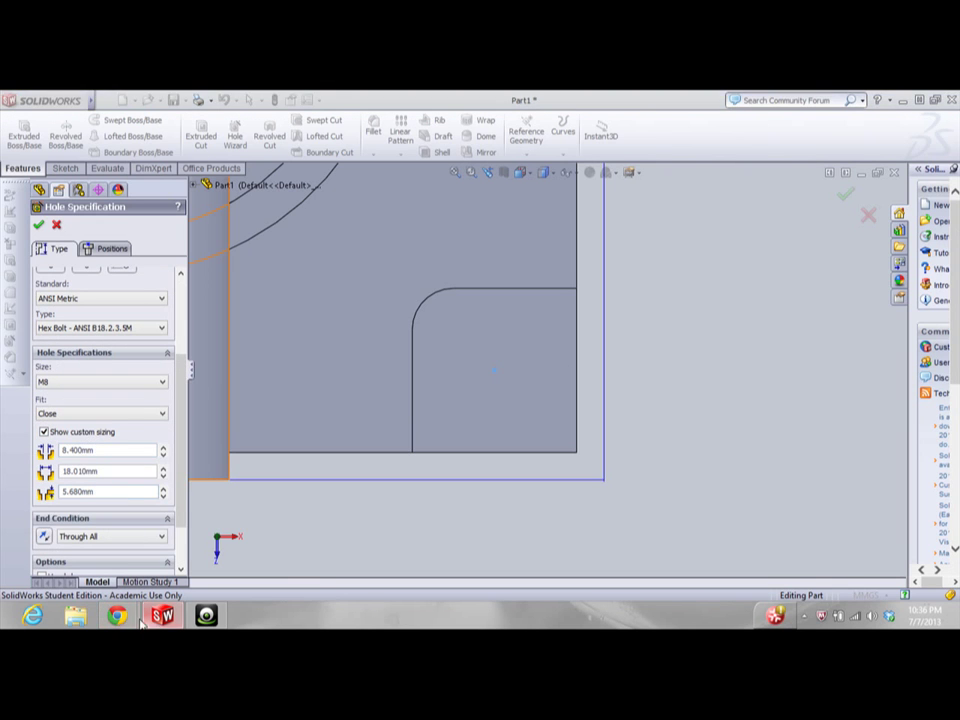
# Check hole F's sizes in the exam PDF in Chrome, and in SolidWorks set through-hole diameter 15 mm, counterbore diameter 30 mm and depth 10 mm
pyautogui.click(117, 615)
pyautogui.click(392, 409)
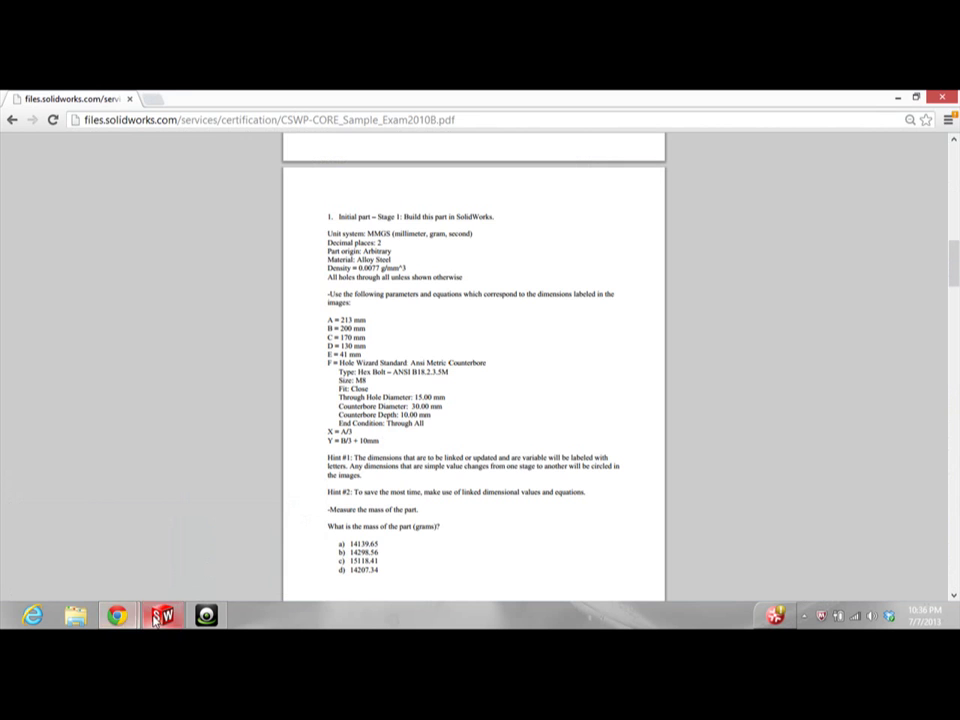
pyautogui.hotkey('alt', 'Tab')
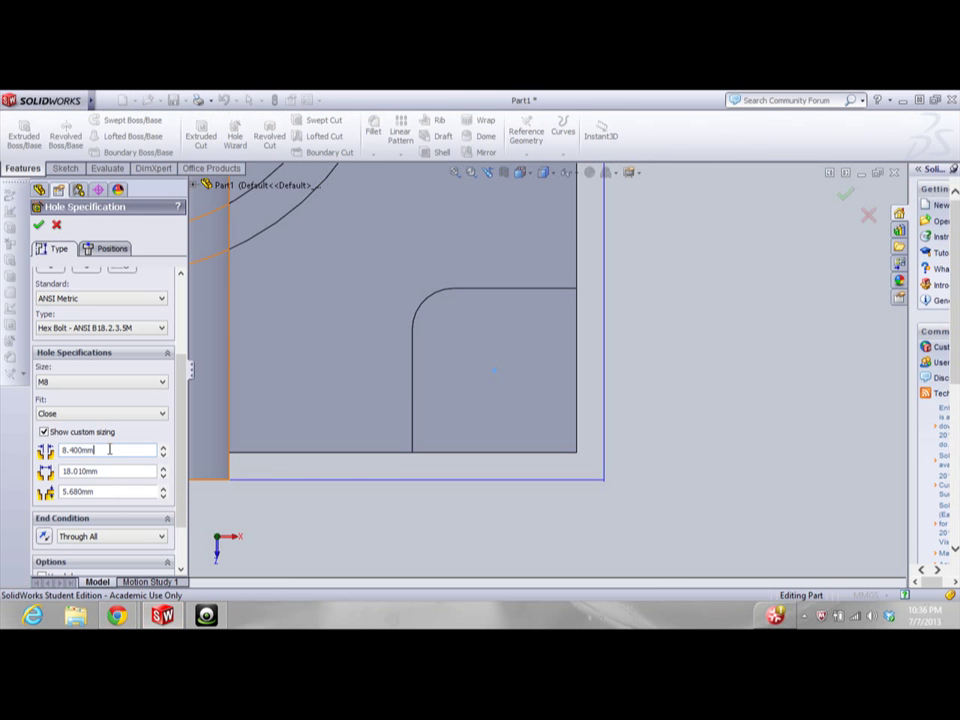
pyautogui.doubleClick(110, 450)
pyautogui.write('15')
pyautogui.press('Tab')
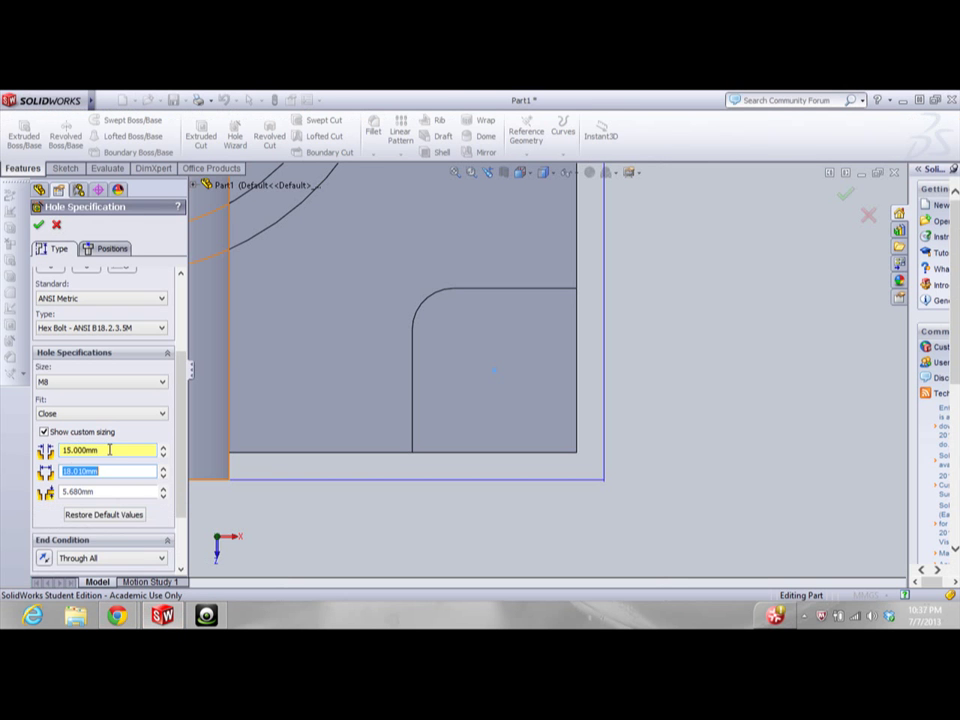
pyautogui.write('30')
pyautogui.press('Tab')
pyautogui.write('10')
pyautogui.press('Tab')
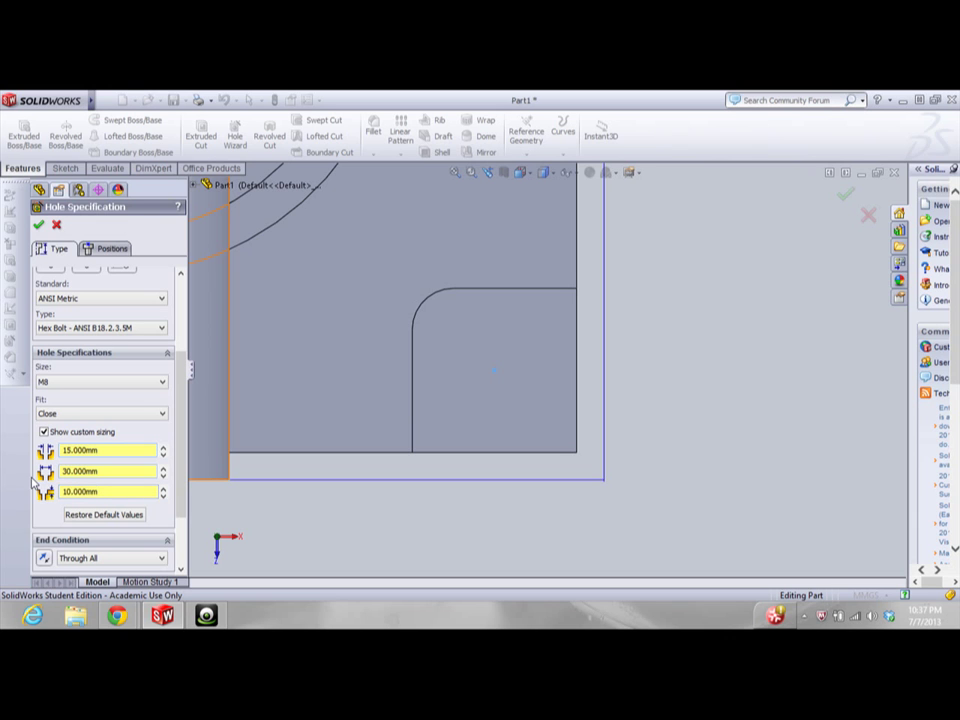
# Position the counterbored hole with a 3D sketch on the existing sketch point of the rounded corner pad and finish the hole
pyautogui.click(38, 224)
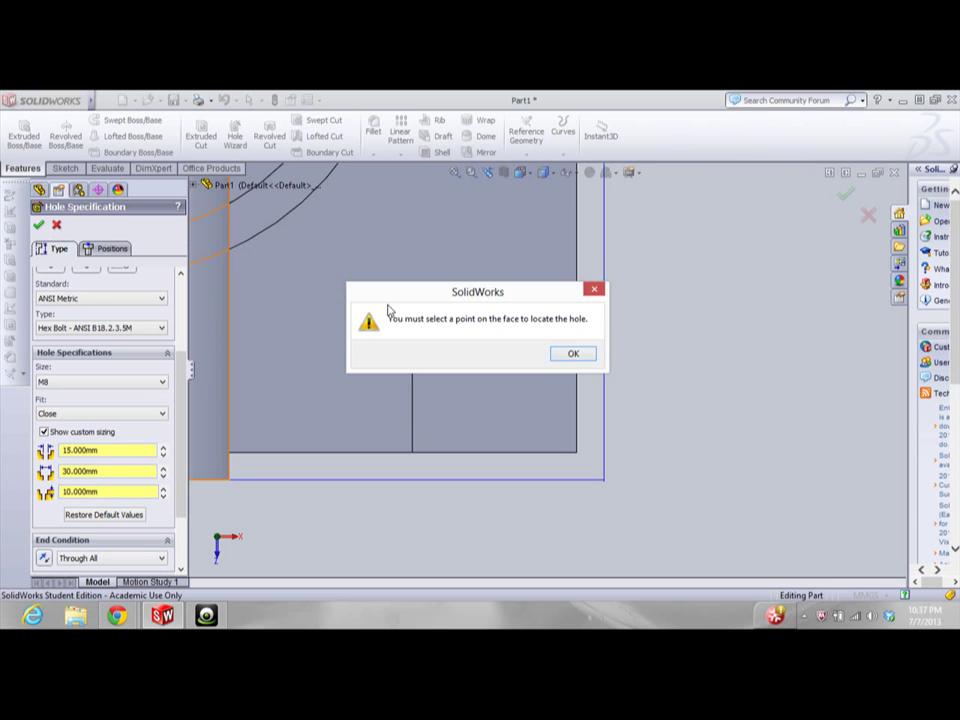
pyautogui.click(573, 355)
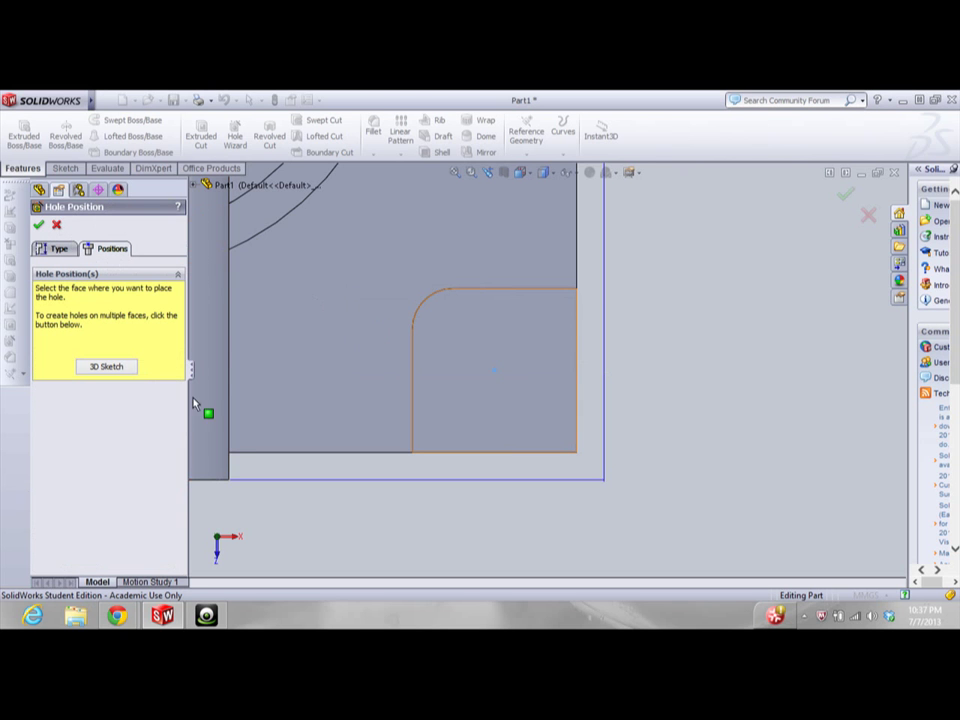
pyautogui.click(494, 372)
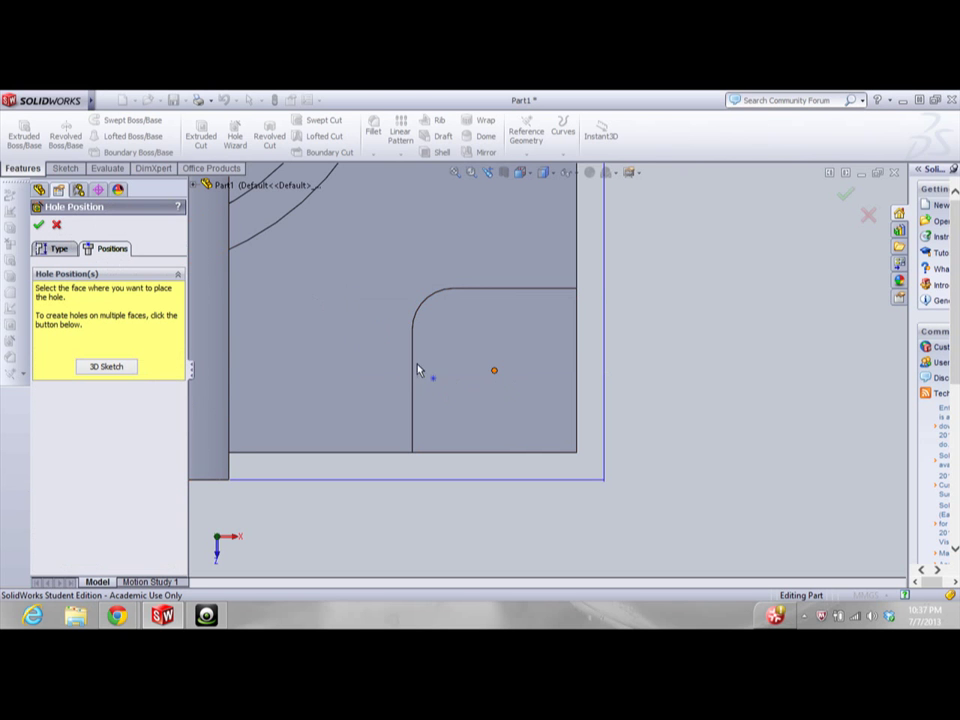
pyautogui.click(116, 366)
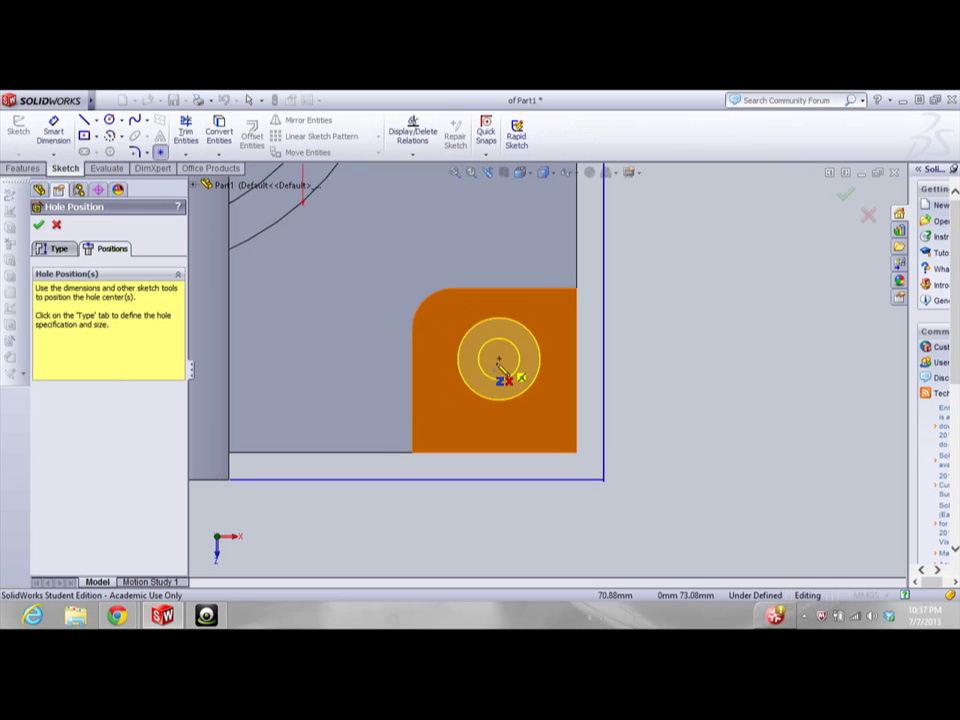
pyautogui.click(495, 371)
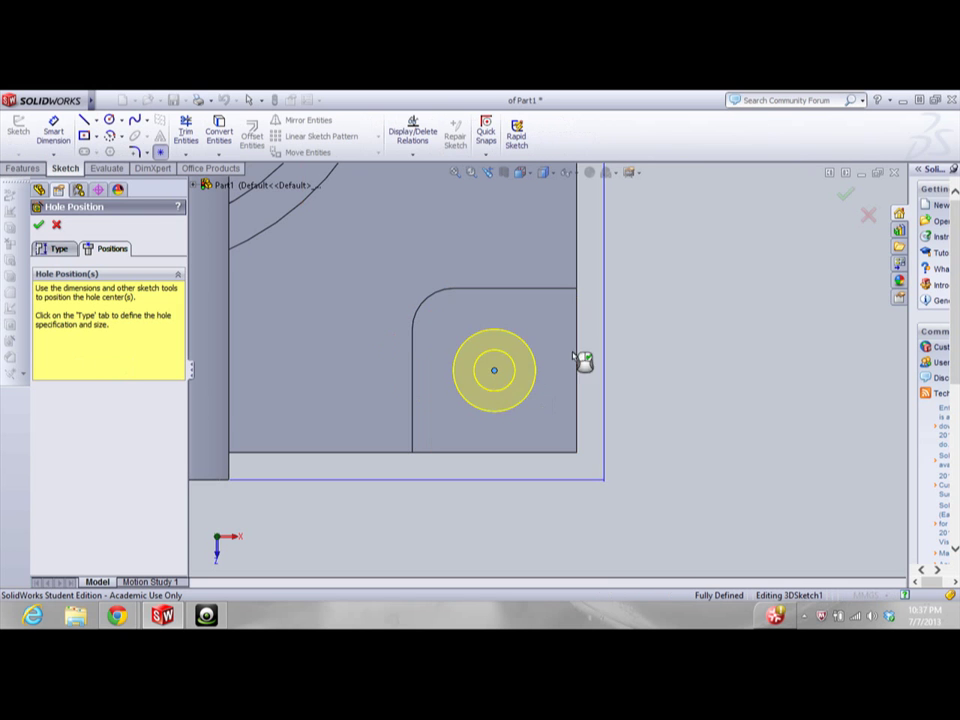
pyautogui.click(38, 226)
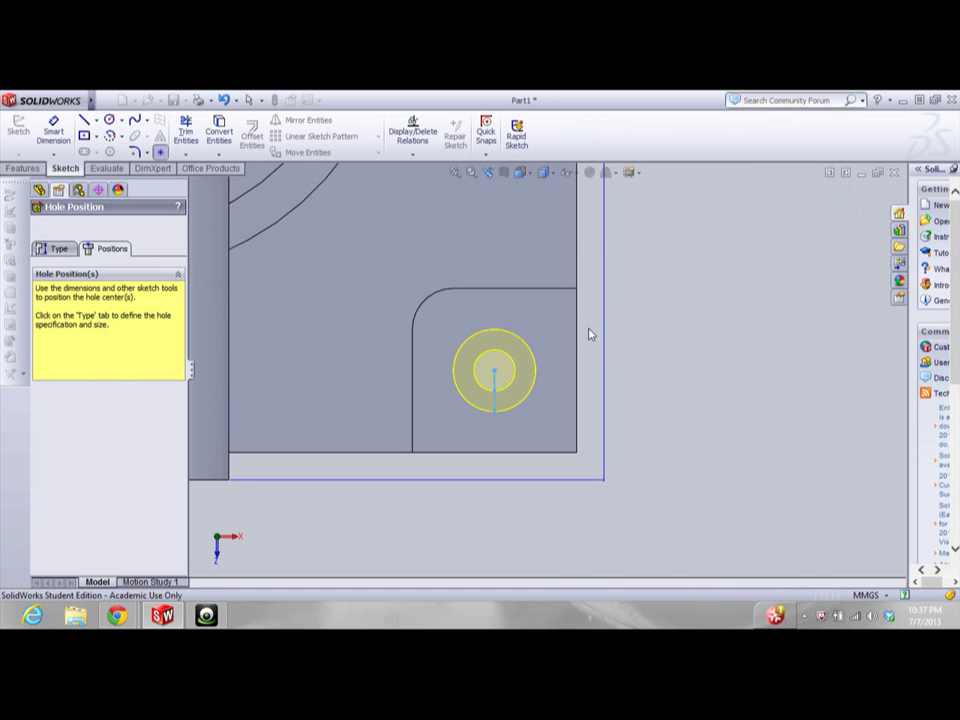
# Start a sketch on the base's lower face around the corner pad and convert the face's outline into sketch entities
pyautogui.scroll(5, 688, 356)
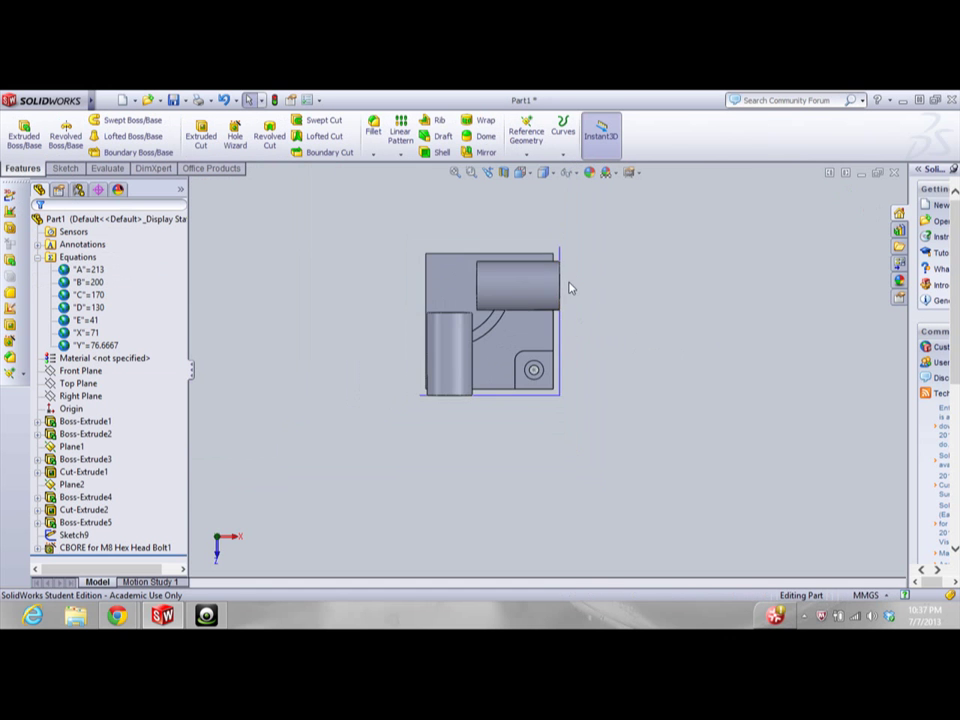
pyautogui.scroll(-6, 545, 310)
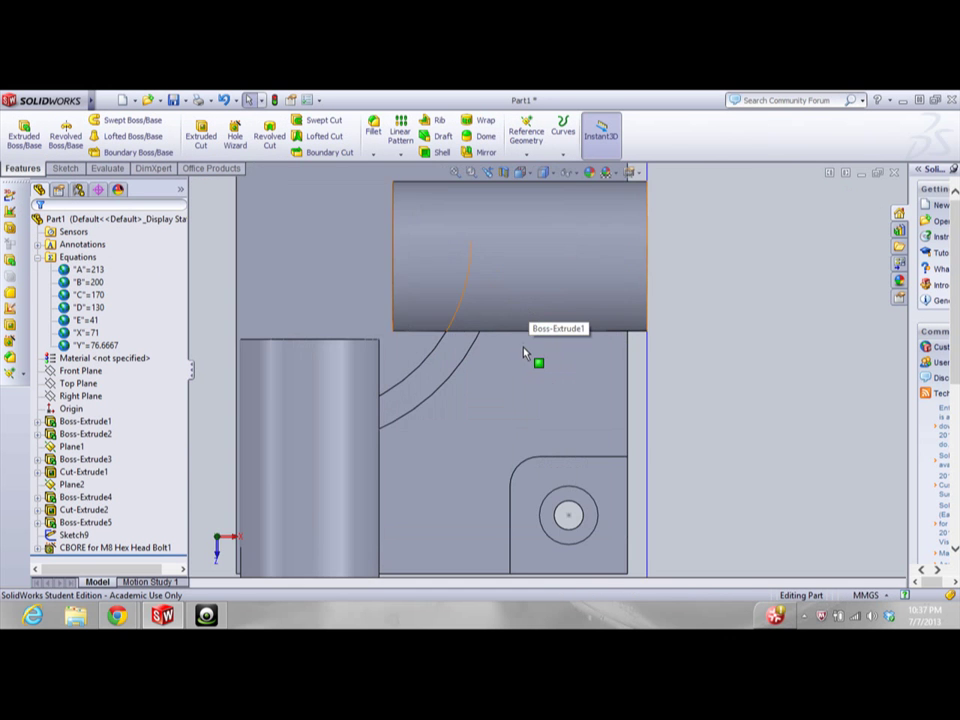
pyautogui.scroll(4, 525, 350)
pyautogui.scroll(-3, 540, 375)
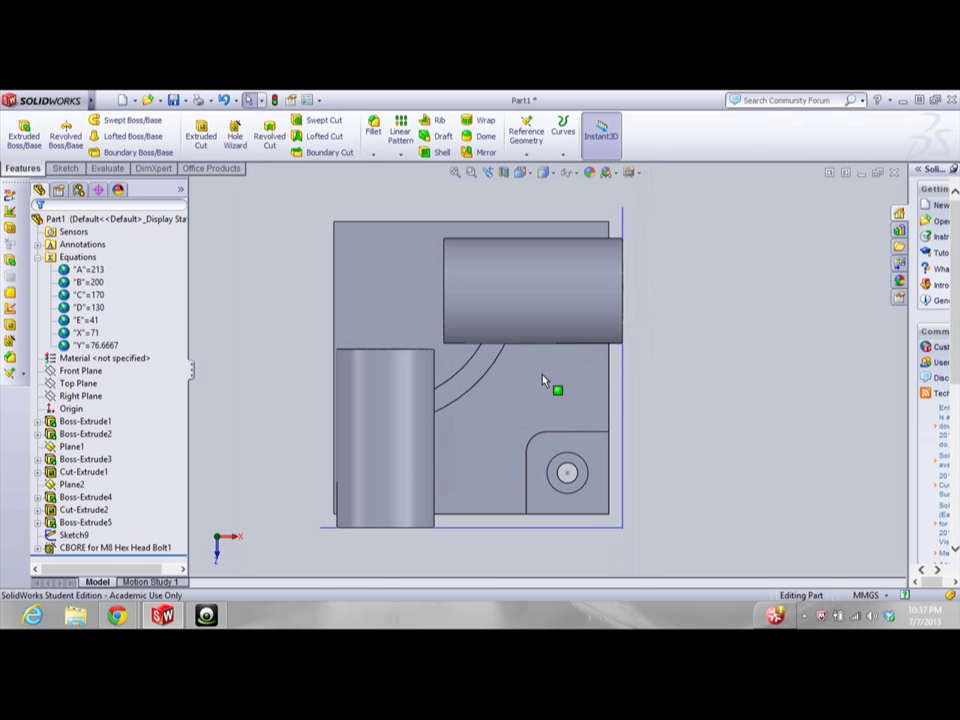
pyautogui.click(542, 380)
pyautogui.rightClick(578, 362)
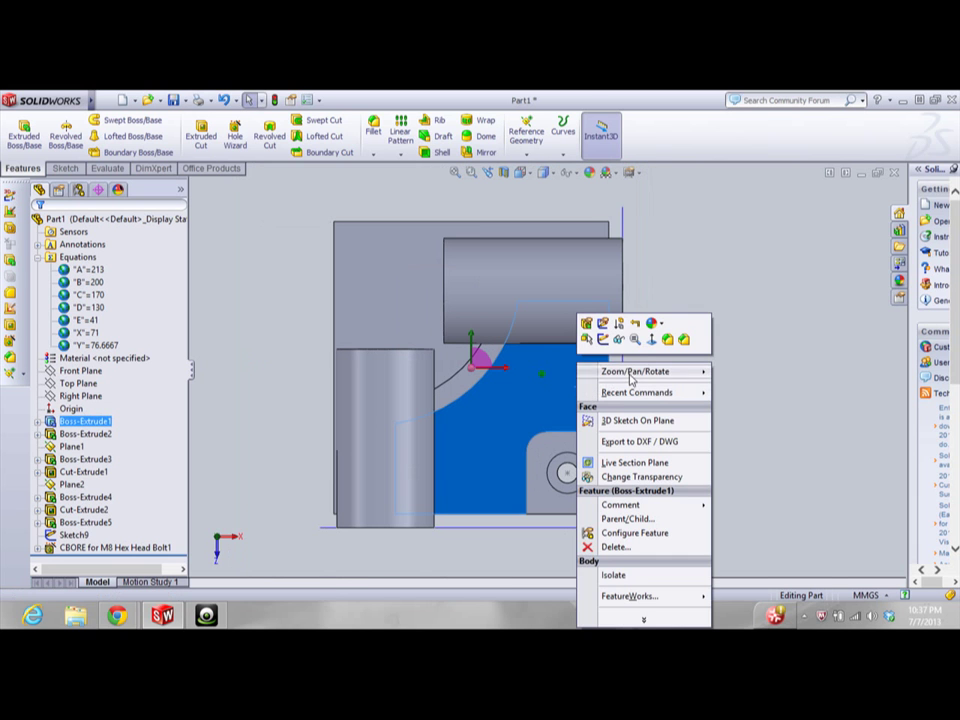
pyautogui.click(604, 340)
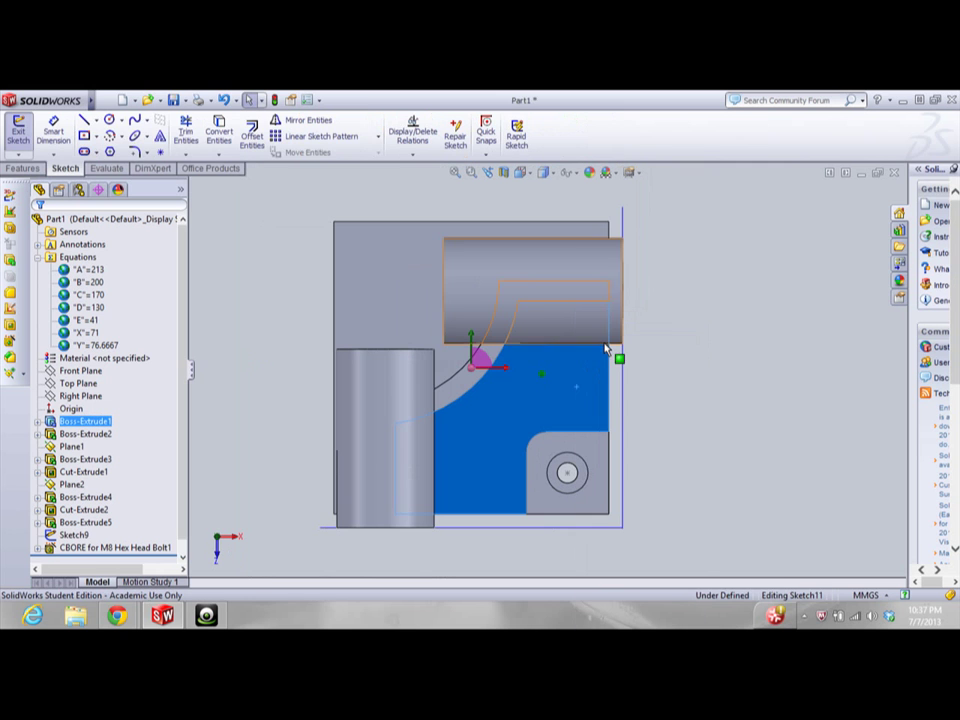
pyautogui.click(376, 380)
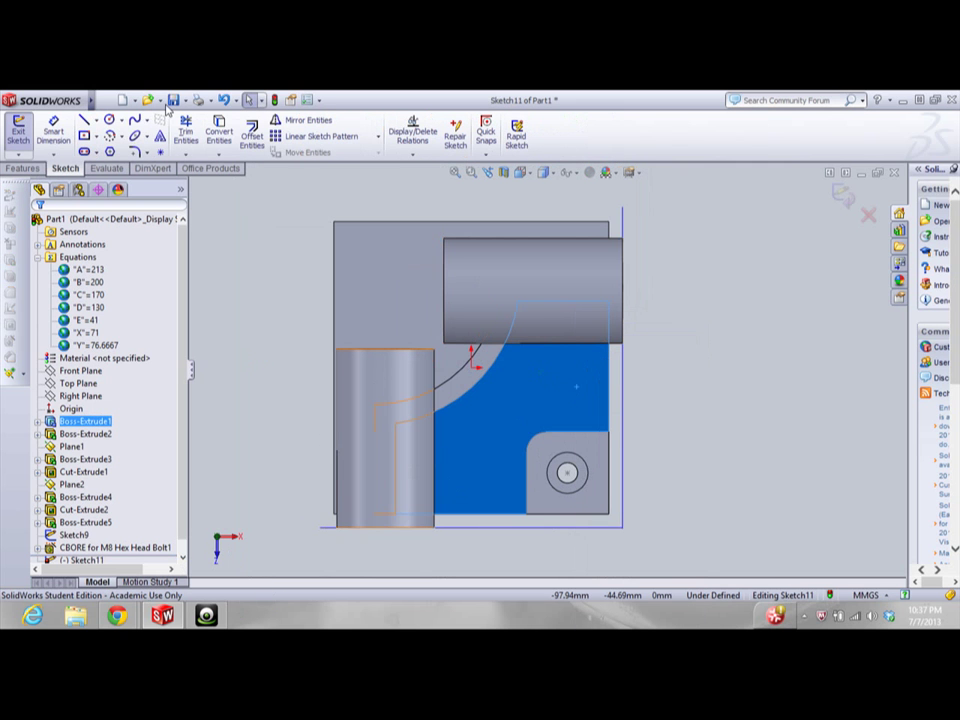
pyautogui.click(227, 133)
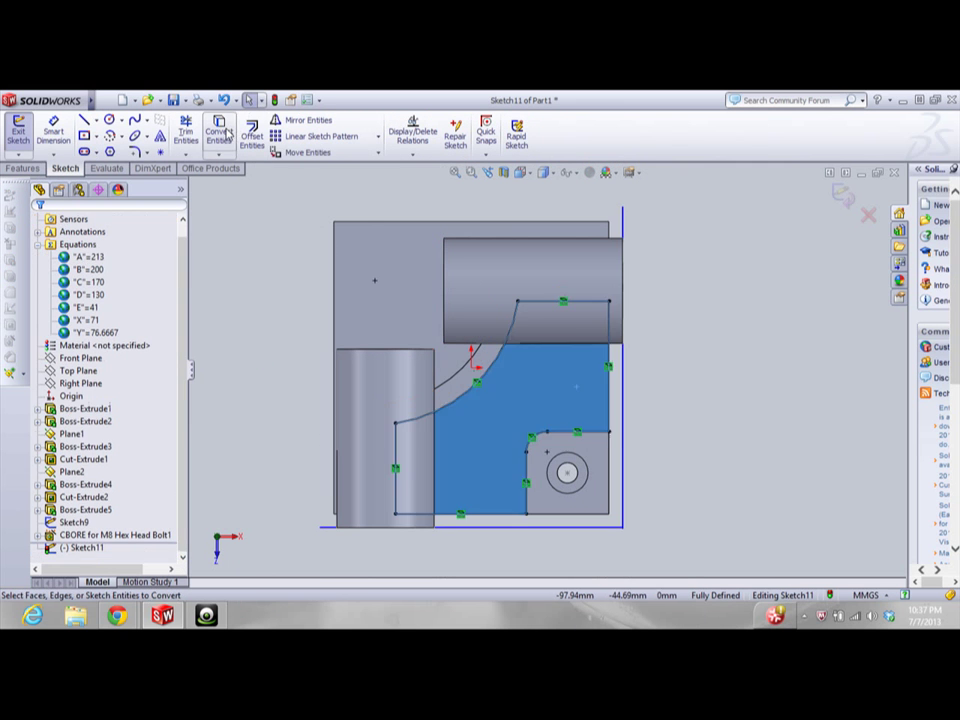
pyautogui.scroll(-1, 550, 401)
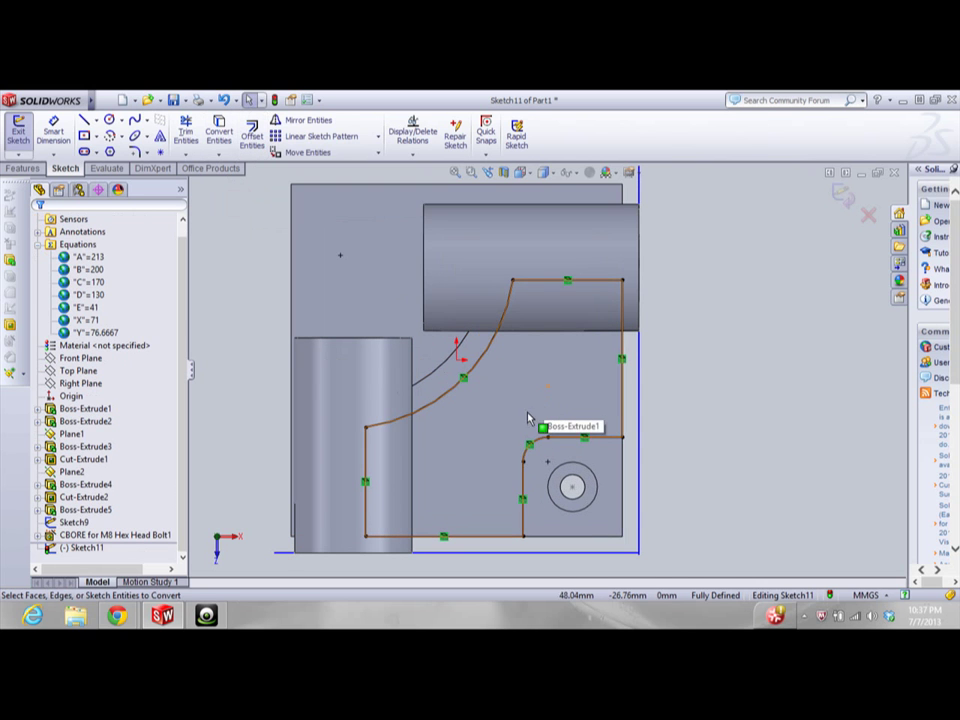
pyautogui.click(277, 268)
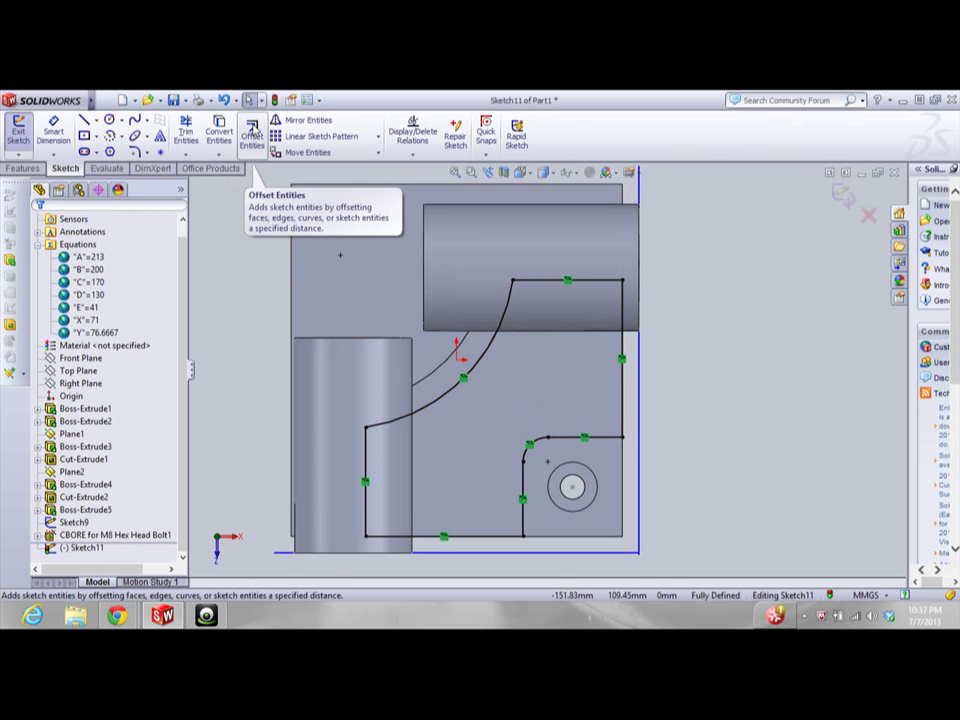
# Start Offset Entities on the converted outline, reverse it inward, and look up the wall offset in the exam PDF in Chrome
pyautogui.click(252, 129)
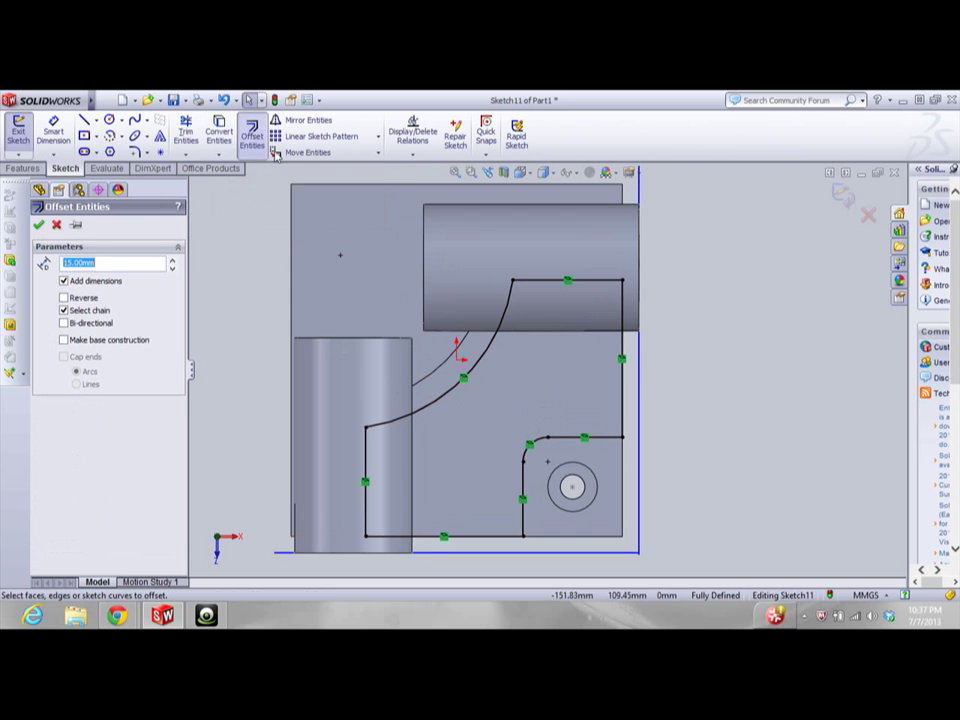
pyautogui.click(464, 389)
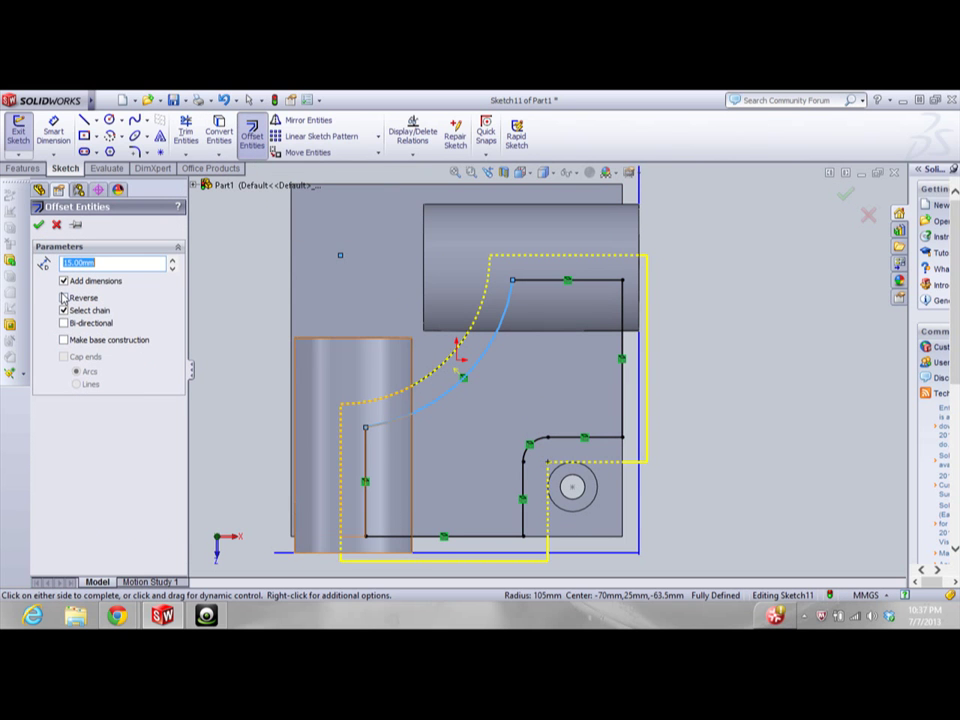
pyautogui.click(63, 298)
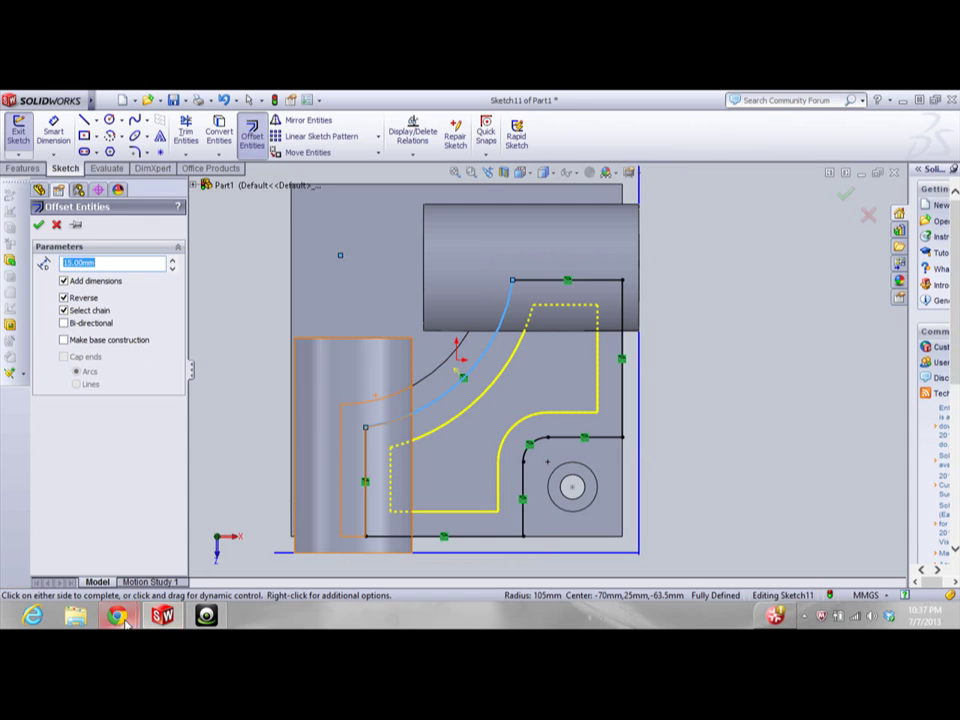
pyautogui.moveTo(118, 617)
pyautogui.click(212, 548)
pyautogui.scroll(-4, 302, 450)
pyautogui.scroll(8, 300, 451)
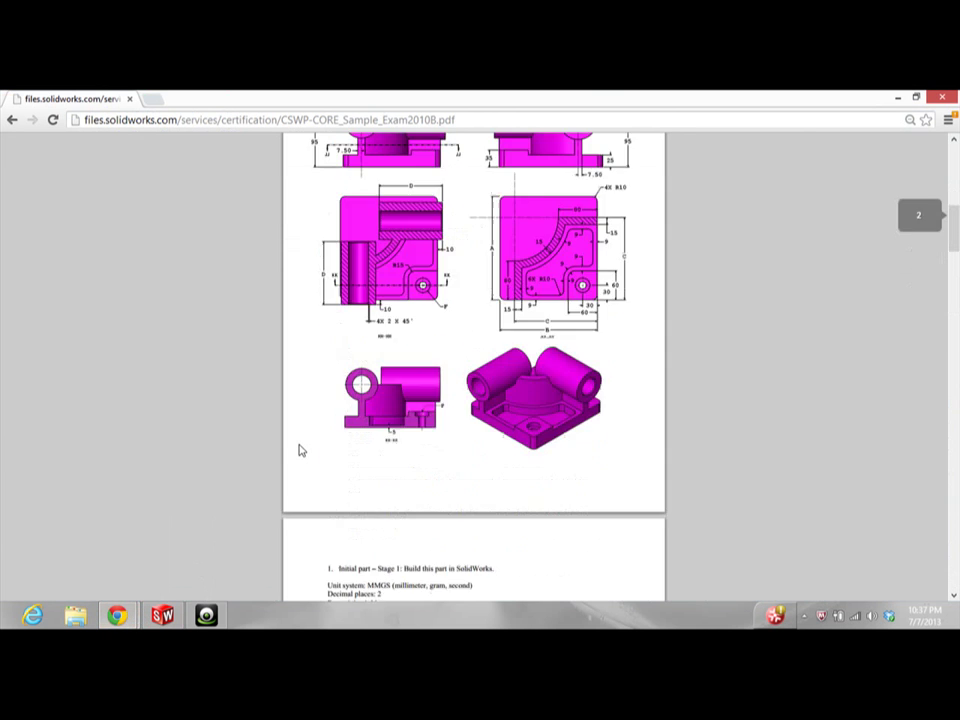
pyautogui.scroll(3, 300, 450)
pyautogui.scroll(-2, 302, 450)
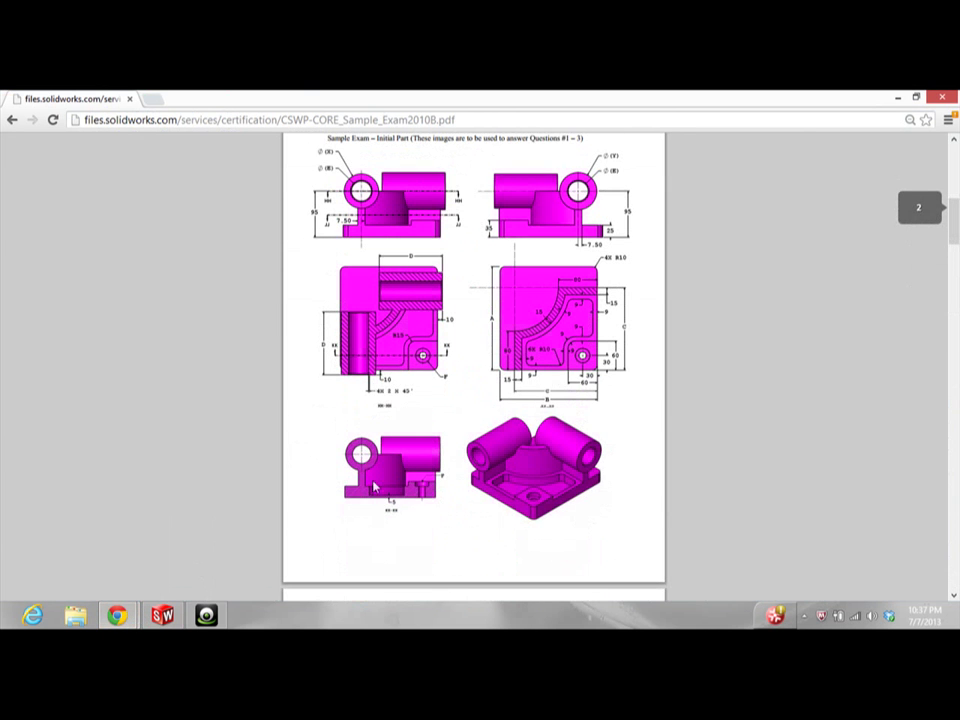
# Back in SolidWorks, set the inward offset of the outline to 9 mm and apply it
pyautogui.click(162, 615)
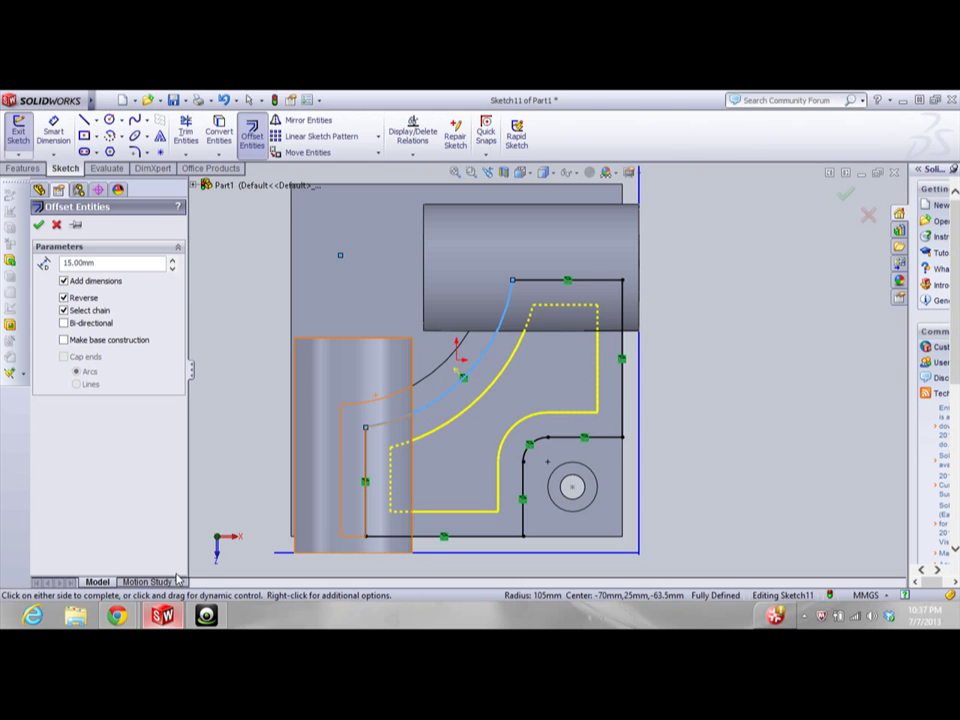
pyautogui.doubleClick(96, 261)
pyautogui.write('9')
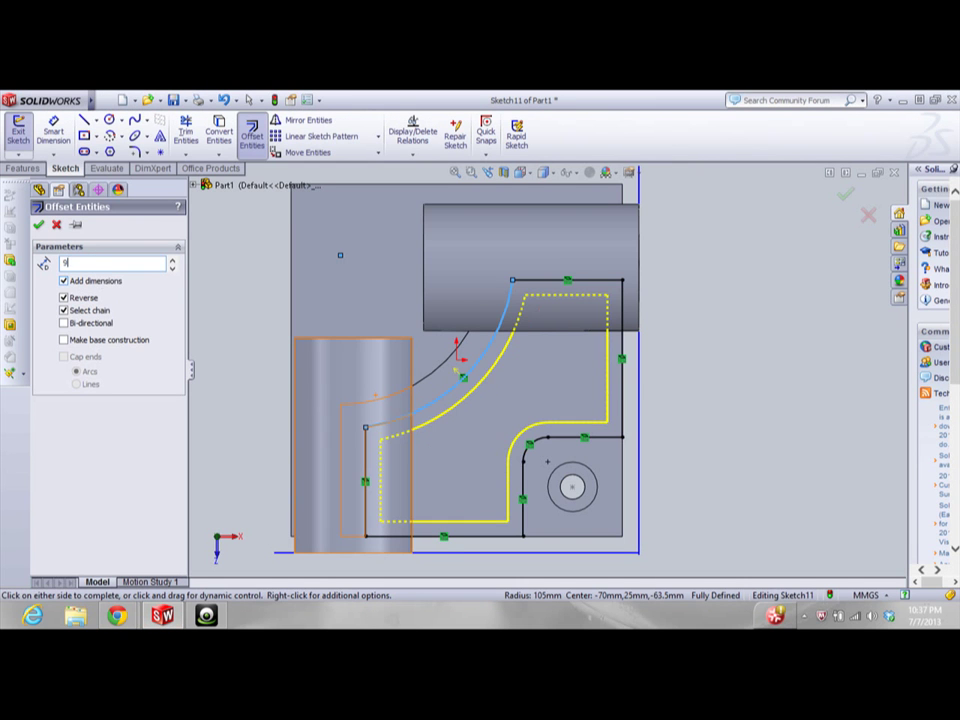
pyautogui.press('Return')
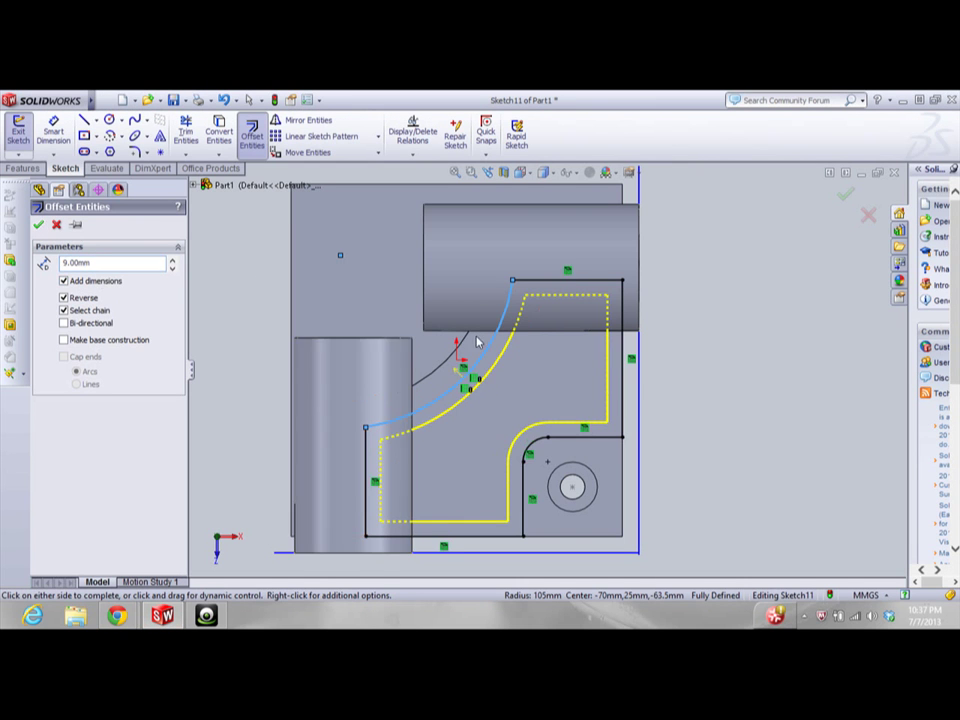
pyautogui.click(481, 345)
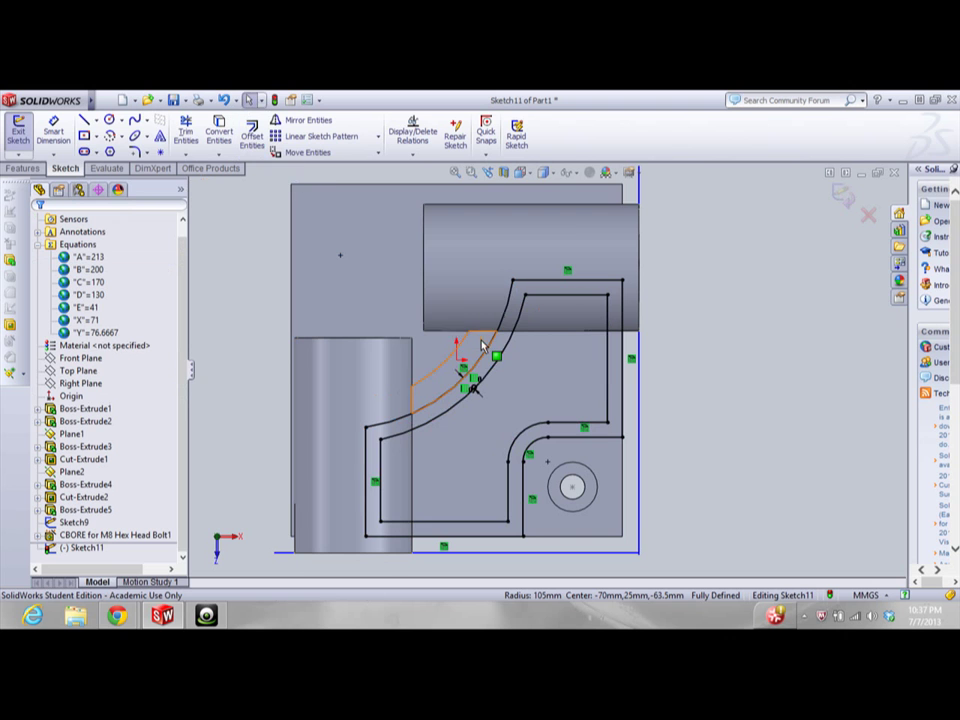
# Start an Extruded Cut from the sketch and select only the region inside the inner offset outline as its contour
pyautogui.click(32, 171)
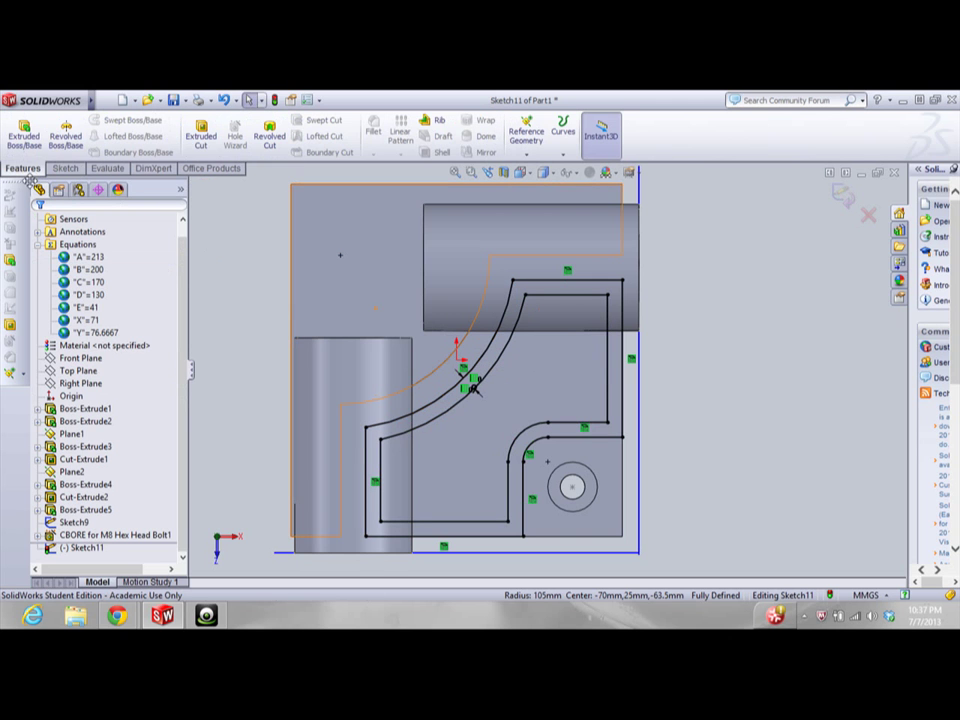
pyautogui.click(203, 137)
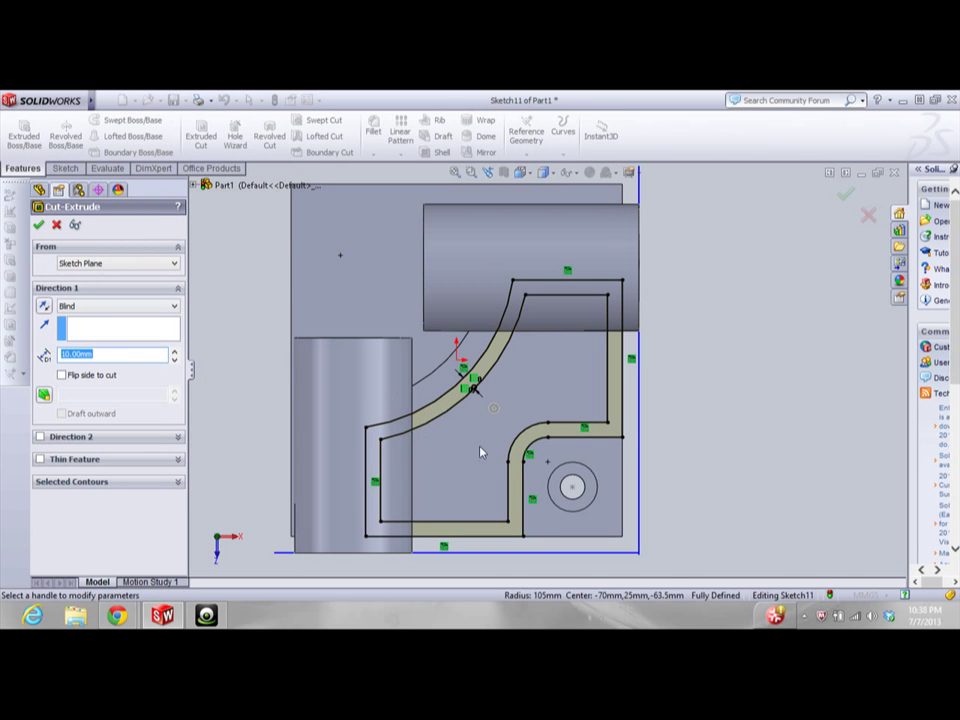
pyautogui.click(98, 273)
pyautogui.click(122, 265)
pyautogui.click(122, 268)
pyautogui.click(110, 483)
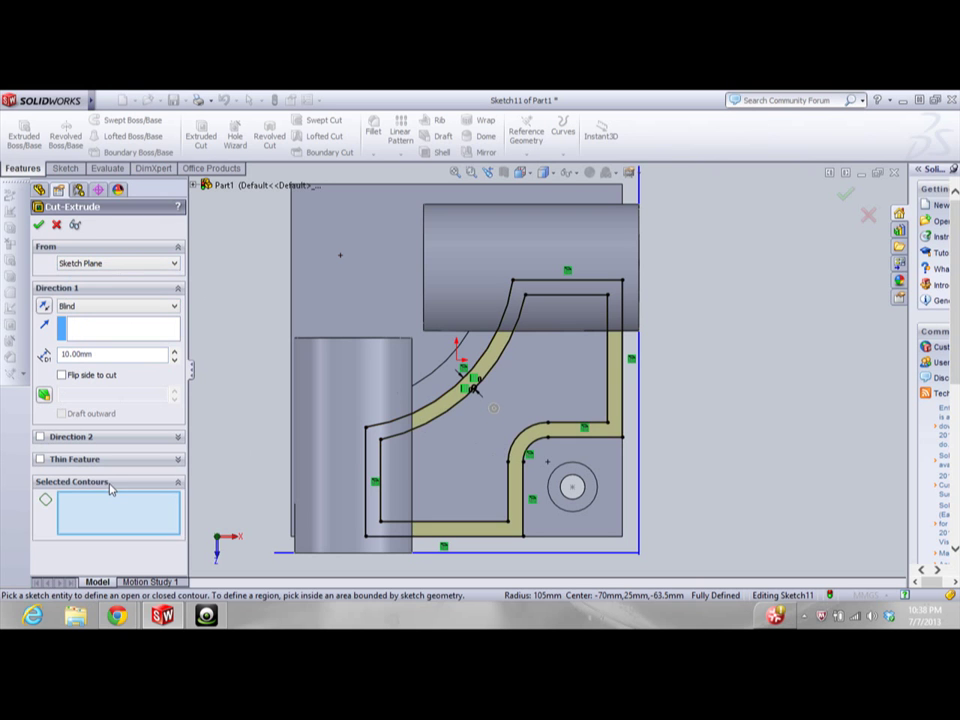
pyautogui.click(476, 456)
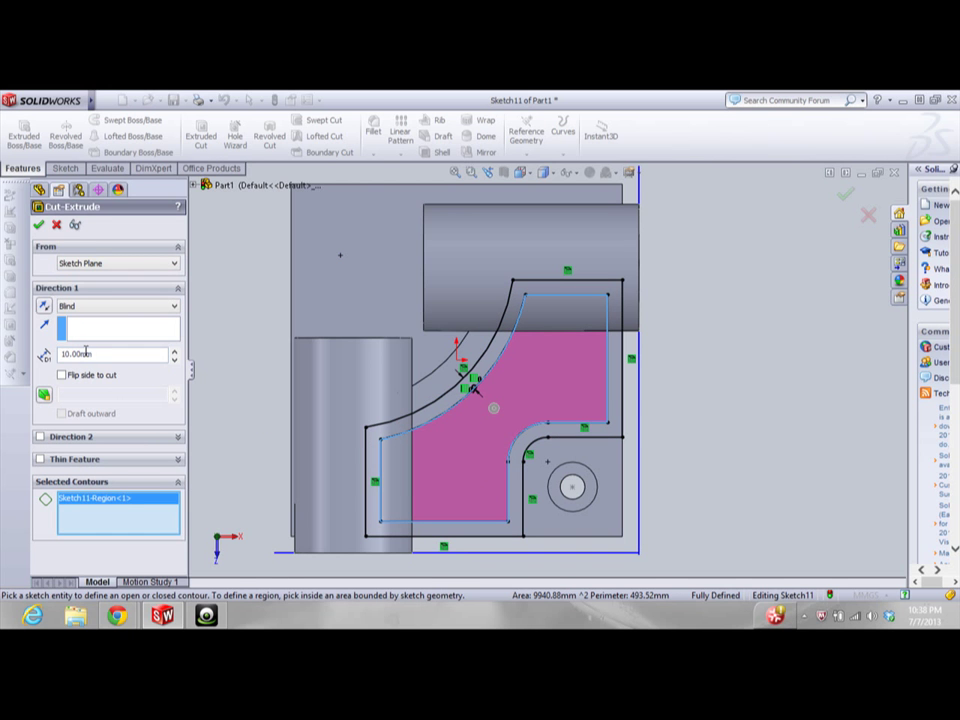
# Look up the pocket depth in the exam PDF in Chrome, return to SolidWorks, and apply the blind cut with a depth of 20 mm
pyautogui.doubleClick(88, 353)
pyautogui.moveTo(117, 615)
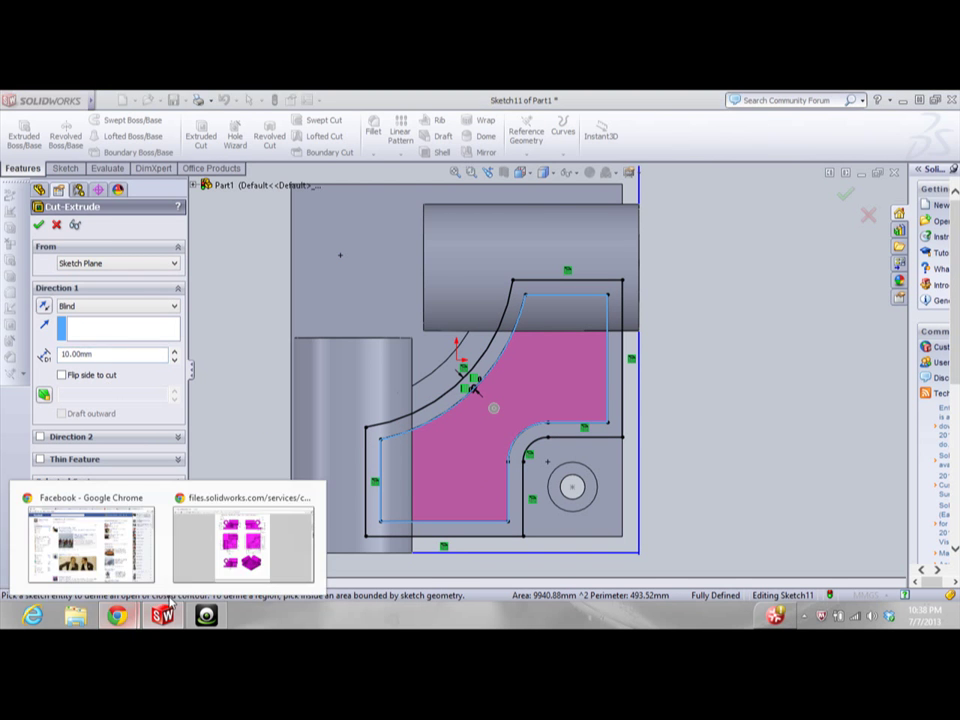
pyautogui.click(251, 535)
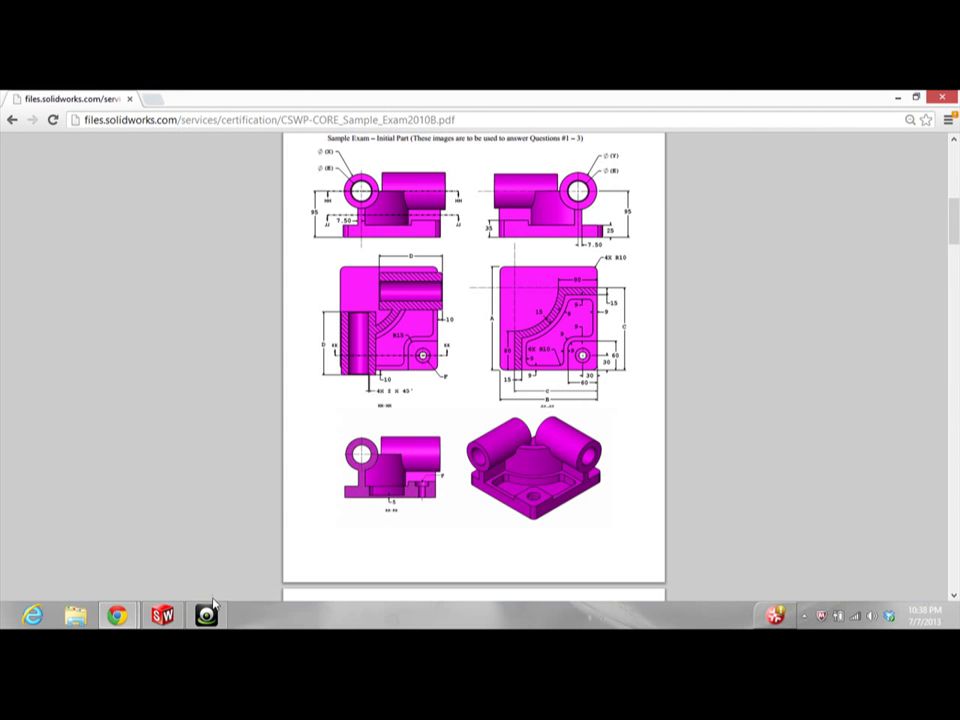
pyautogui.click(164, 615)
pyautogui.doubleClick(102, 355)
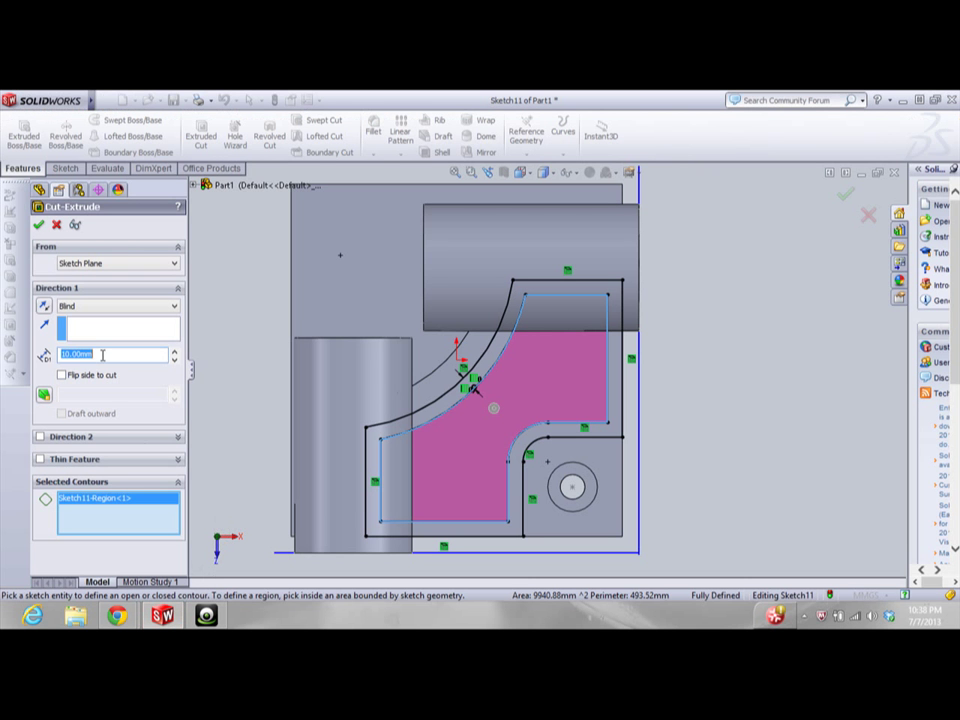
pyautogui.write('20')
pyautogui.press('Return')
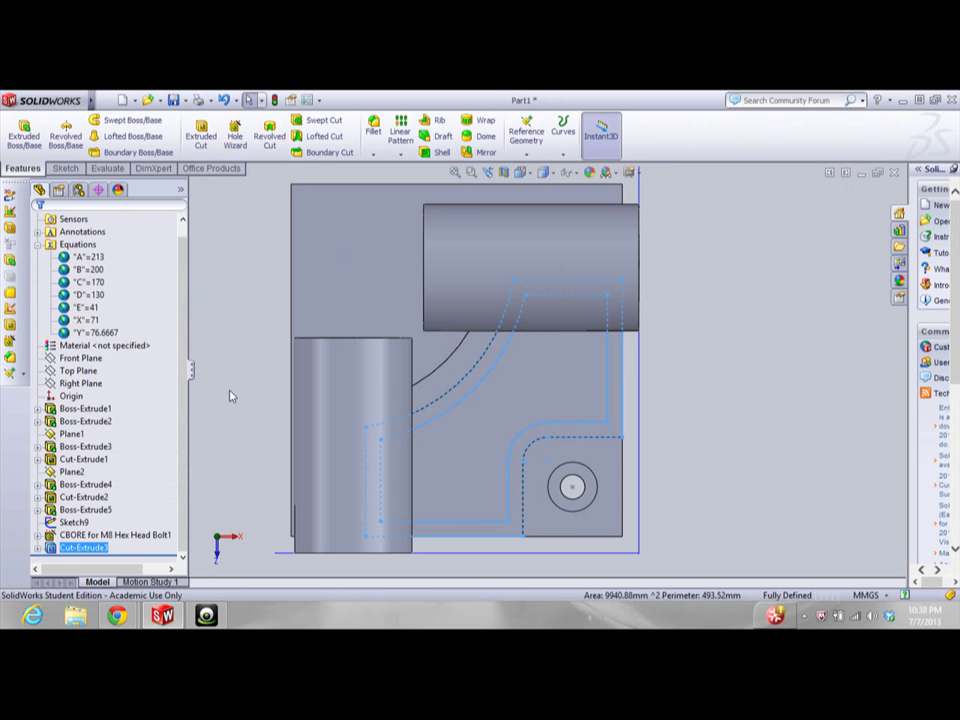
# Examine the new pocket in the base from a tilted view and from directly above
pyautogui.click(222, 405)
pyautogui.press('Up')
pyautogui.press('Up')
pyautogui.press('Up')
pyautogui.press('Up')
pyautogui.press('Up')
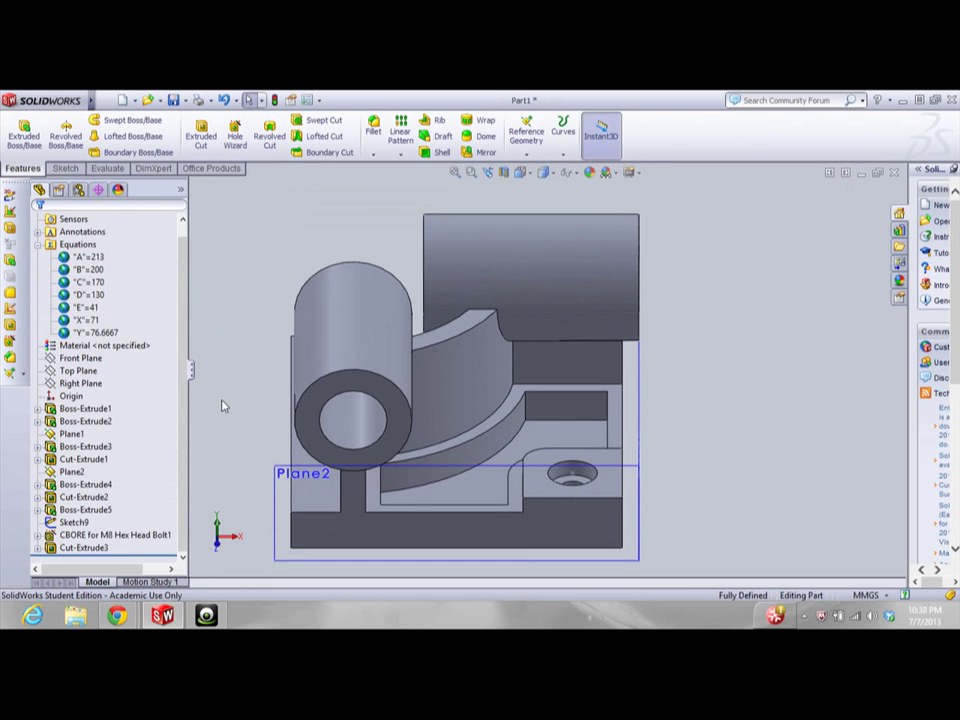
pyautogui.press('Down')
pyautogui.press('Down')
pyautogui.press('Down')
pyautogui.press('Down')
pyautogui.press('Down')
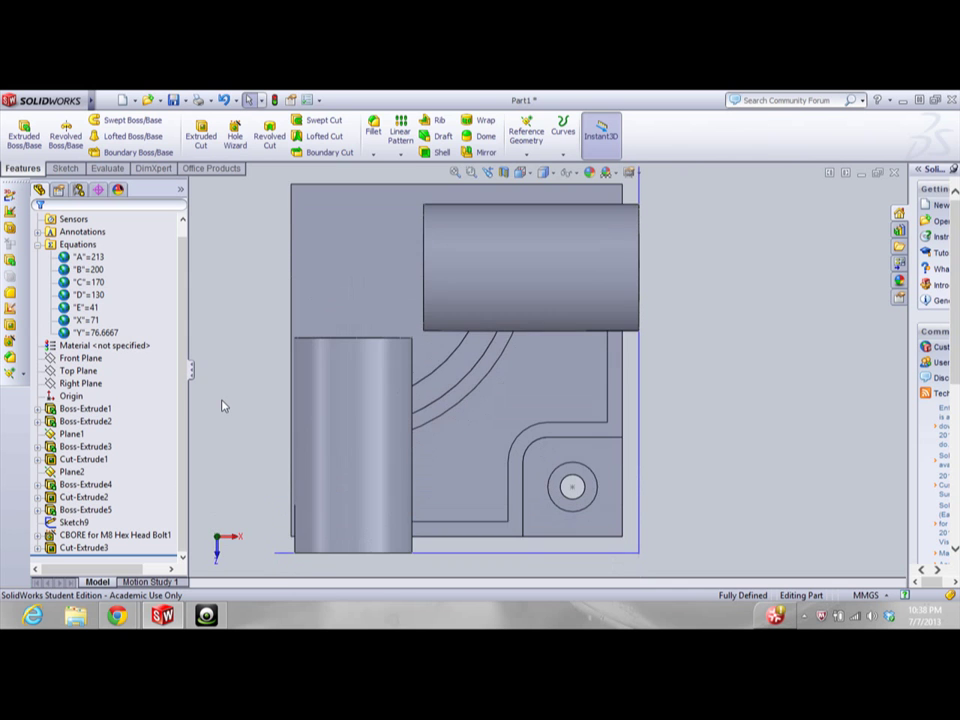
pyautogui.scroll(3, 478, 364)
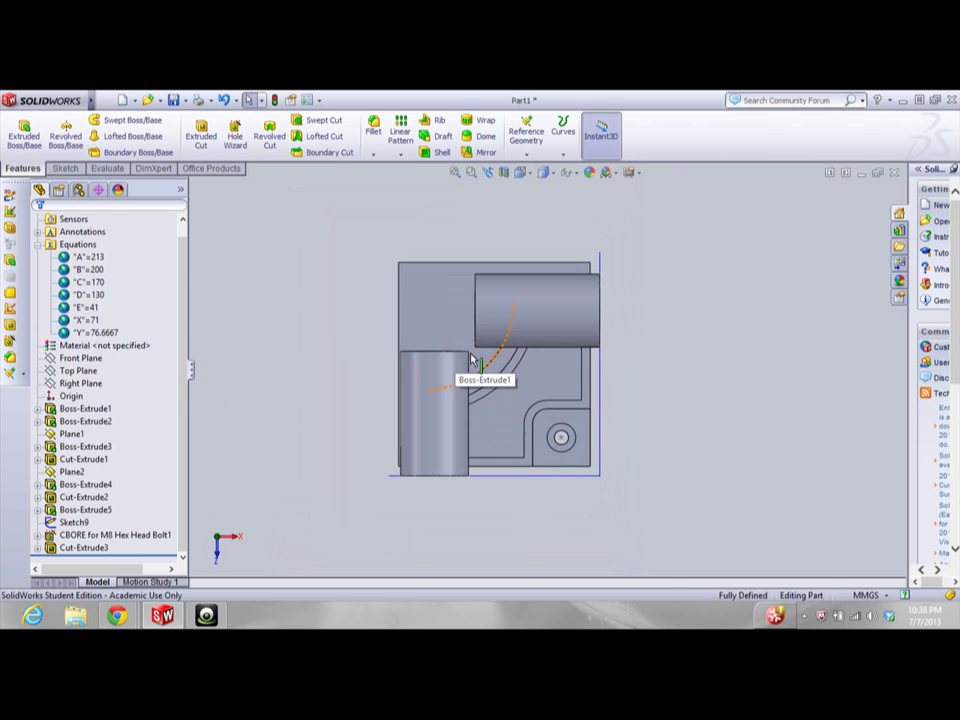
pyautogui.scroll(-3, 522, 400)
pyautogui.scroll(2, 527, 418)
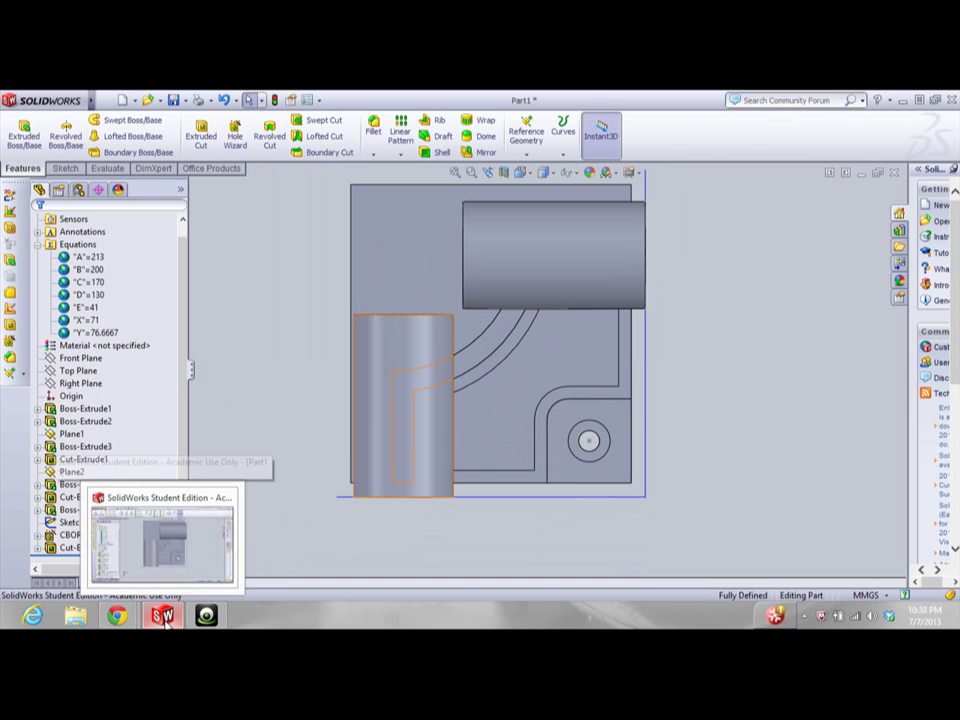
# Check the exam PDF in Chrome for the corner radii of the base and pocket, then return to SolidWorks
pyautogui.moveTo(122, 618)
pyautogui.click(221, 534)
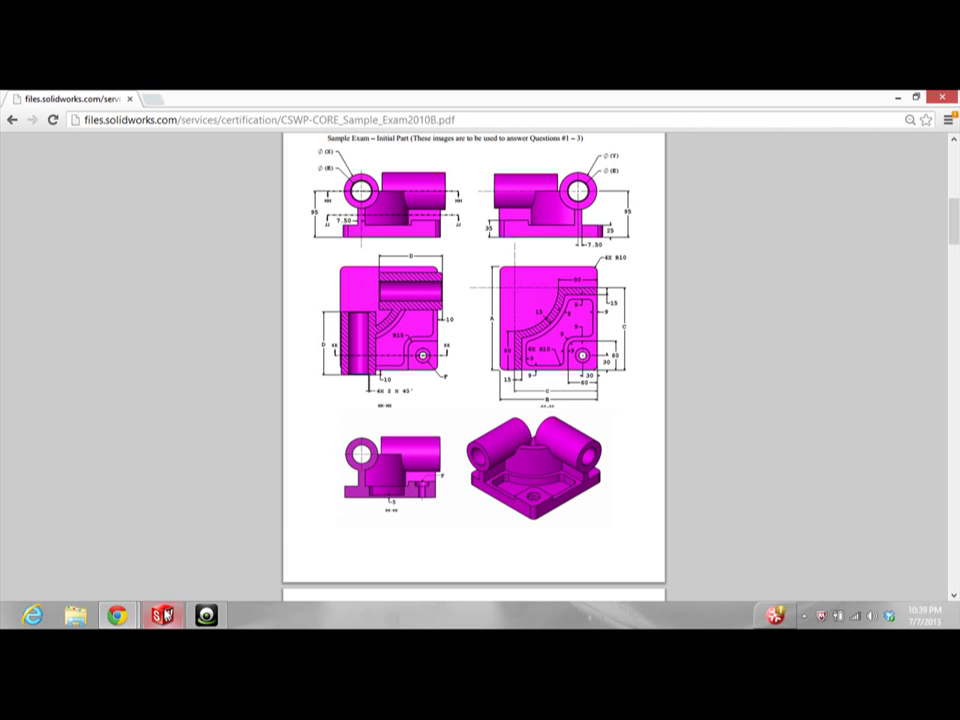
pyautogui.click(163, 615)
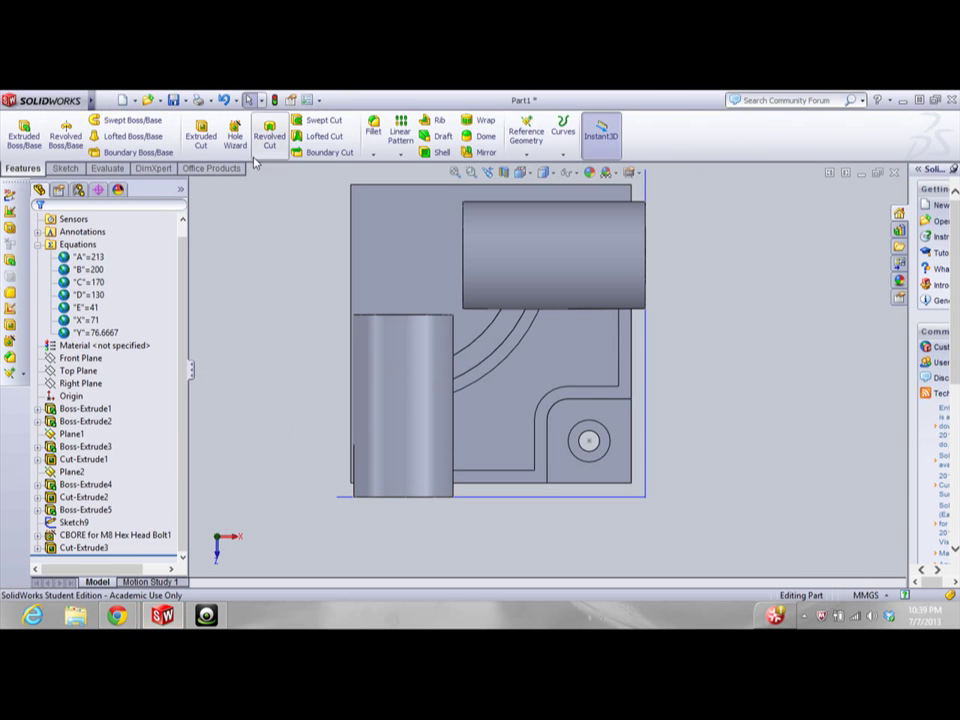
# Start a constant-radius fillet of 10 mm and select the base plate's narrow side face farthest from the counterbored hole
pyautogui.click(376, 132)
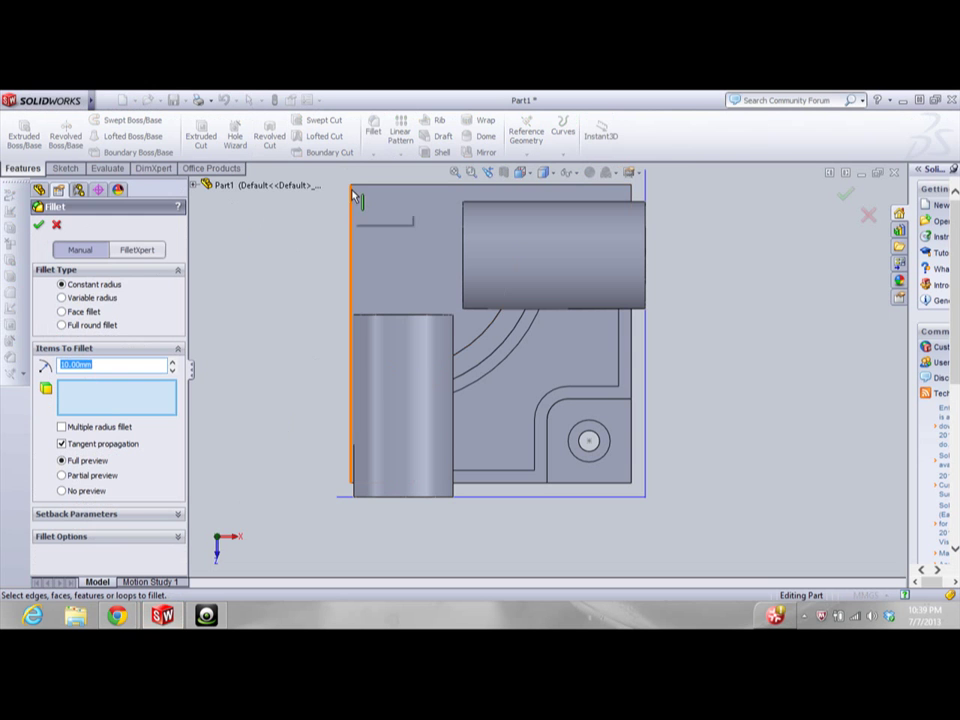
pyautogui.click(317, 311)
pyautogui.press('Right')
pyautogui.press('Right')
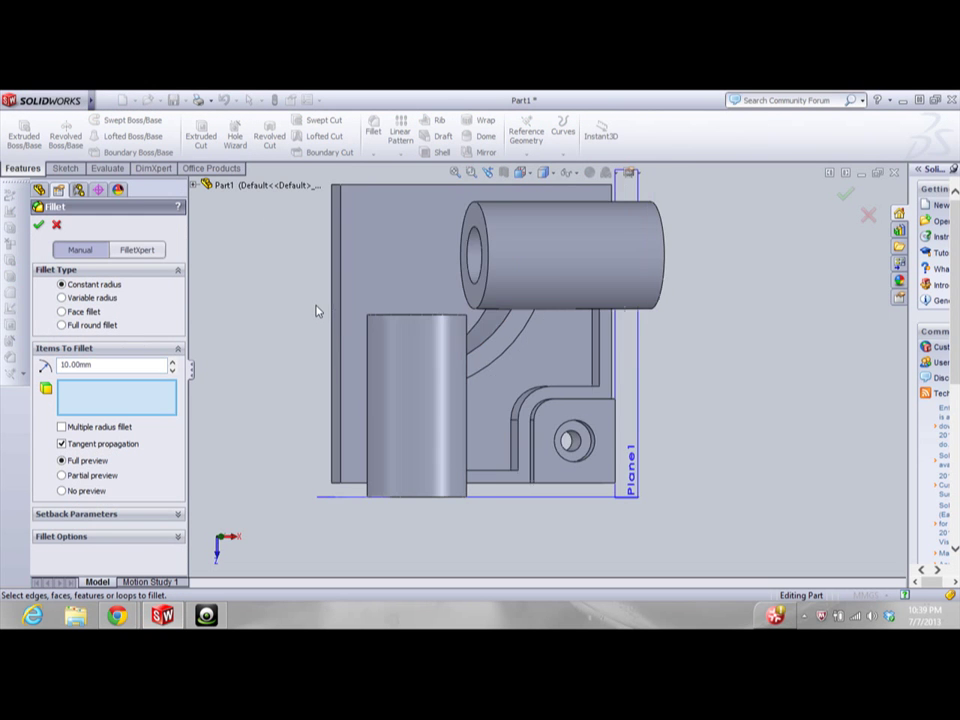
pyautogui.click(335, 199)
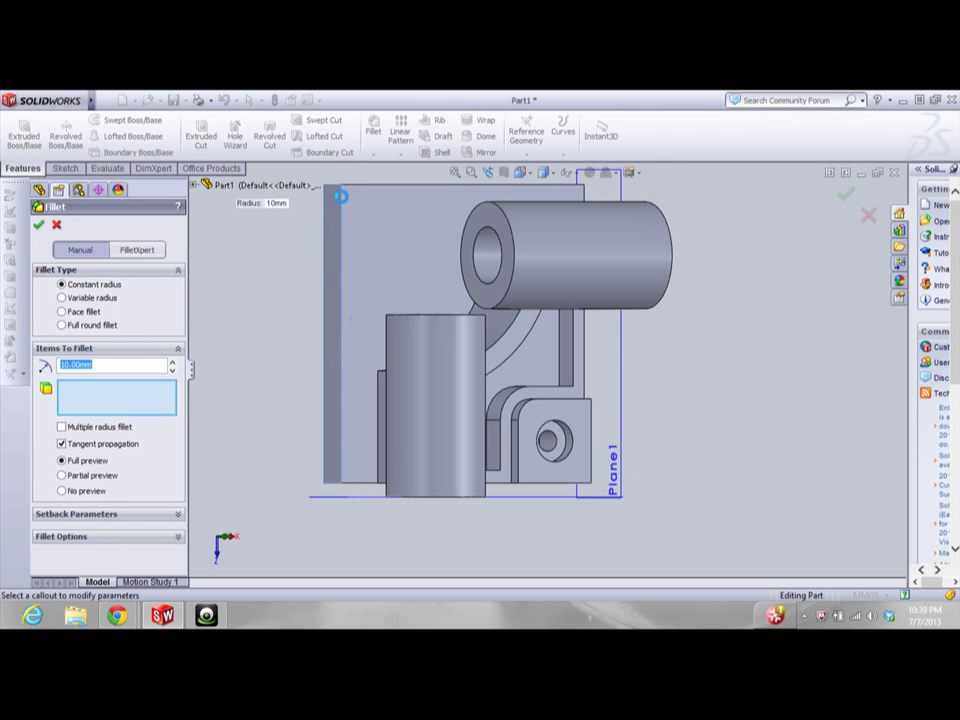
pyautogui.press('Down')
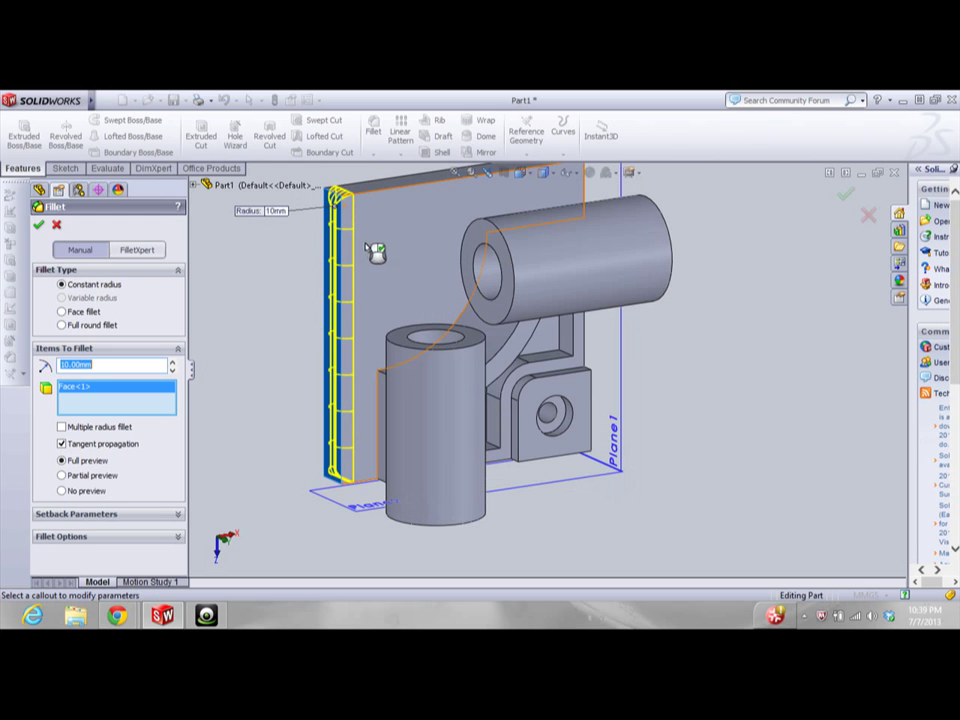
# Replace the face selected for the 10 mm fillet with the two short corner edges on that side of the base plate
pyautogui.click(97, 399)
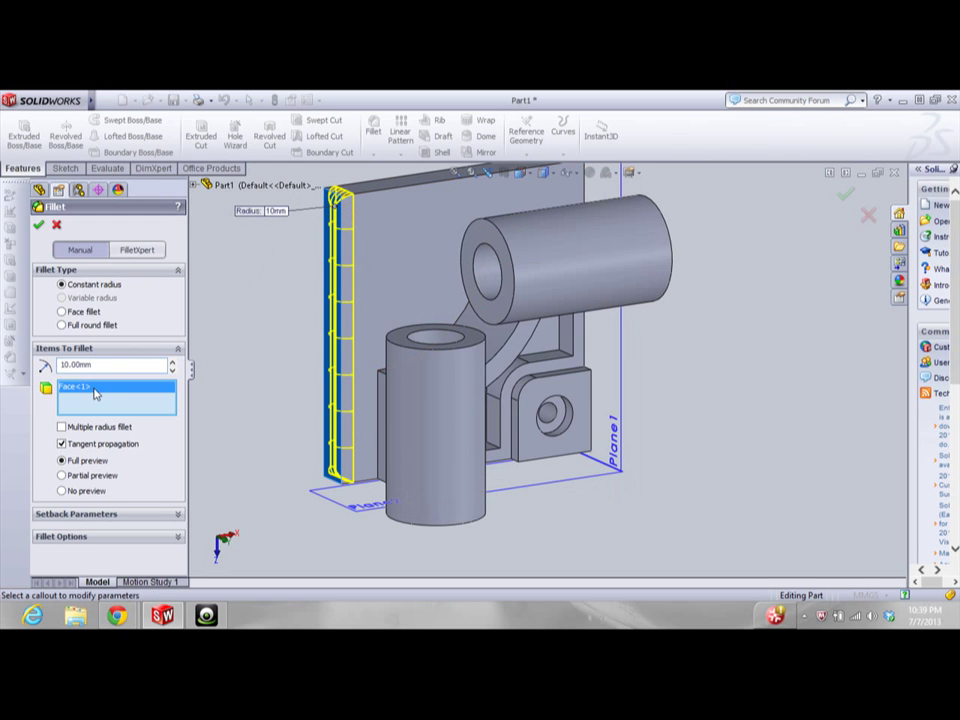
pyautogui.click(334, 239)
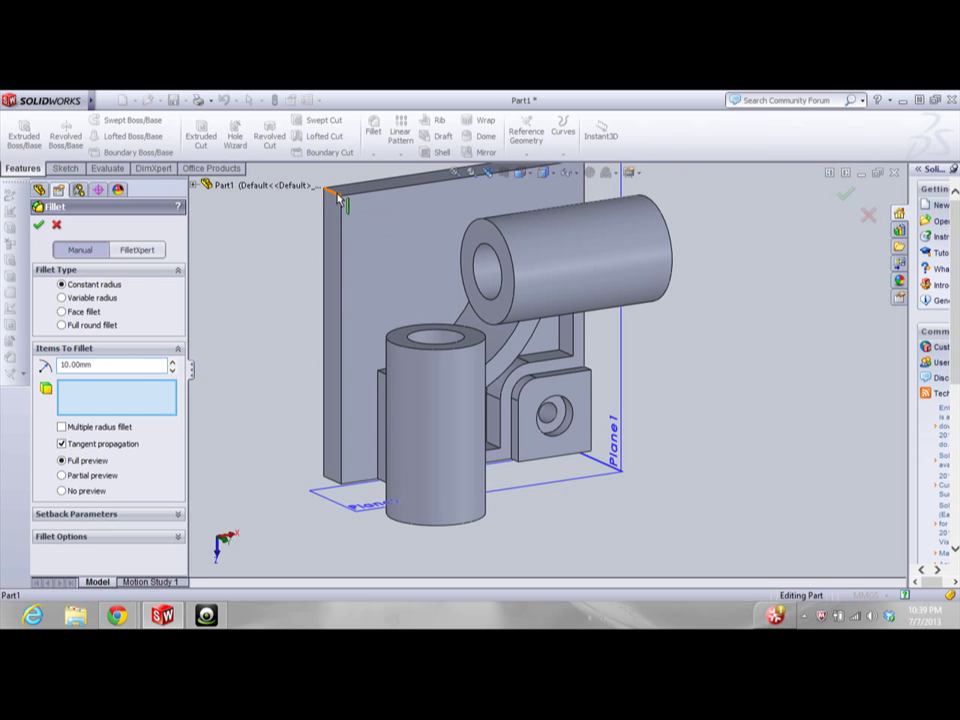
pyautogui.click(338, 200)
pyautogui.click(338, 478)
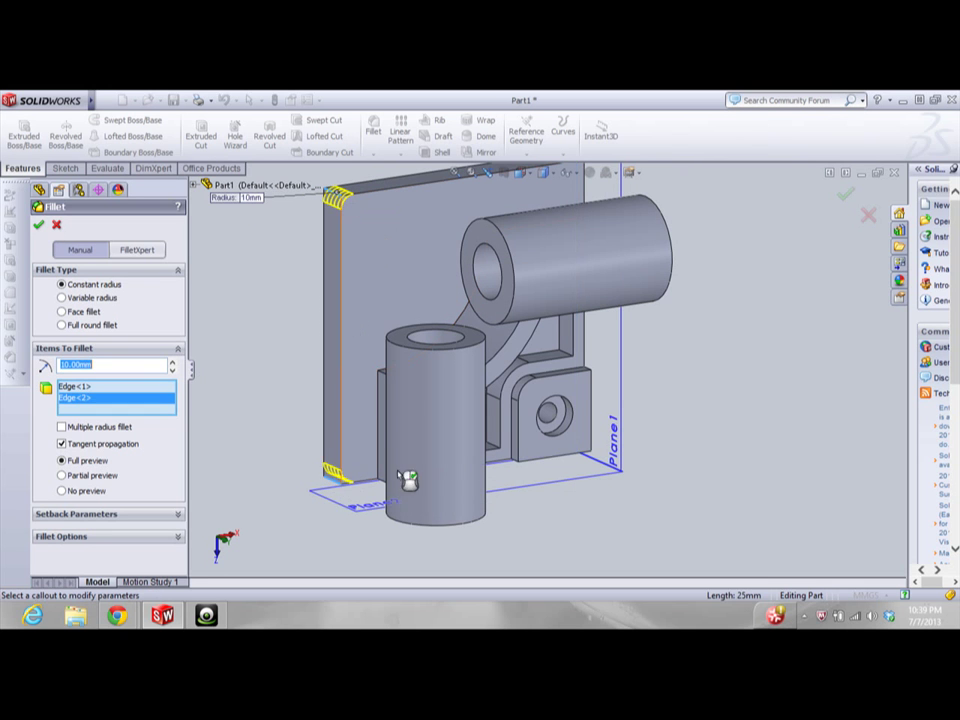
# Add the base plate's other two vertical corner edges and apply the 10 mm fillet to all four corners
pyautogui.moveTo(508, 360); pyautogui.dragTo(590, 293, button='middle')
pyautogui.scroll(4, 611, 243)
pyautogui.scroll(-3, 589, 294)
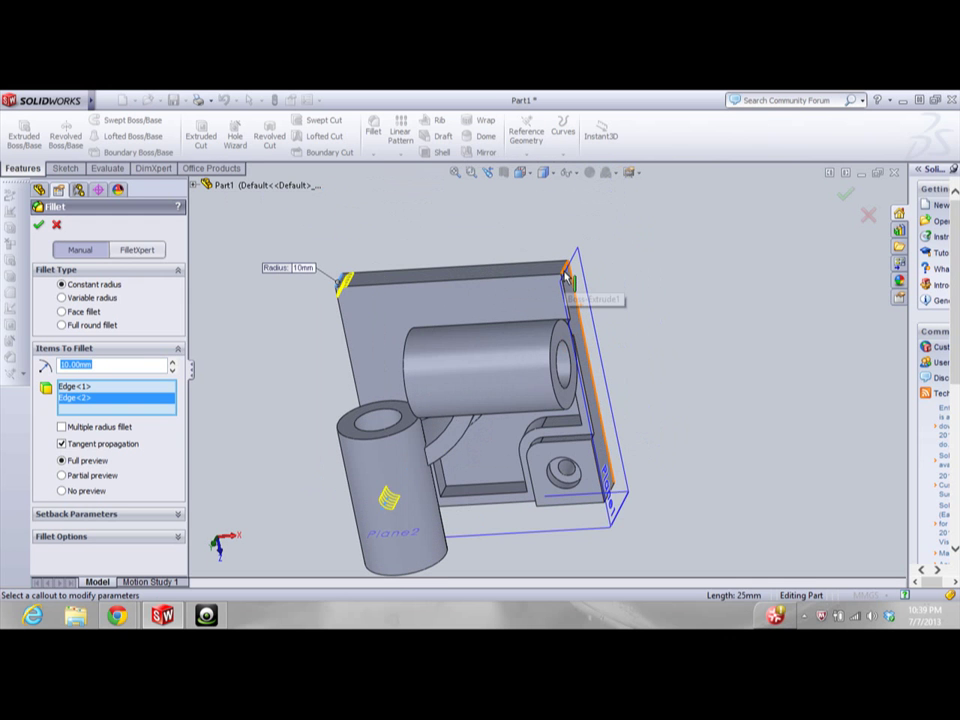
pyautogui.scroll(-4, 566, 270)
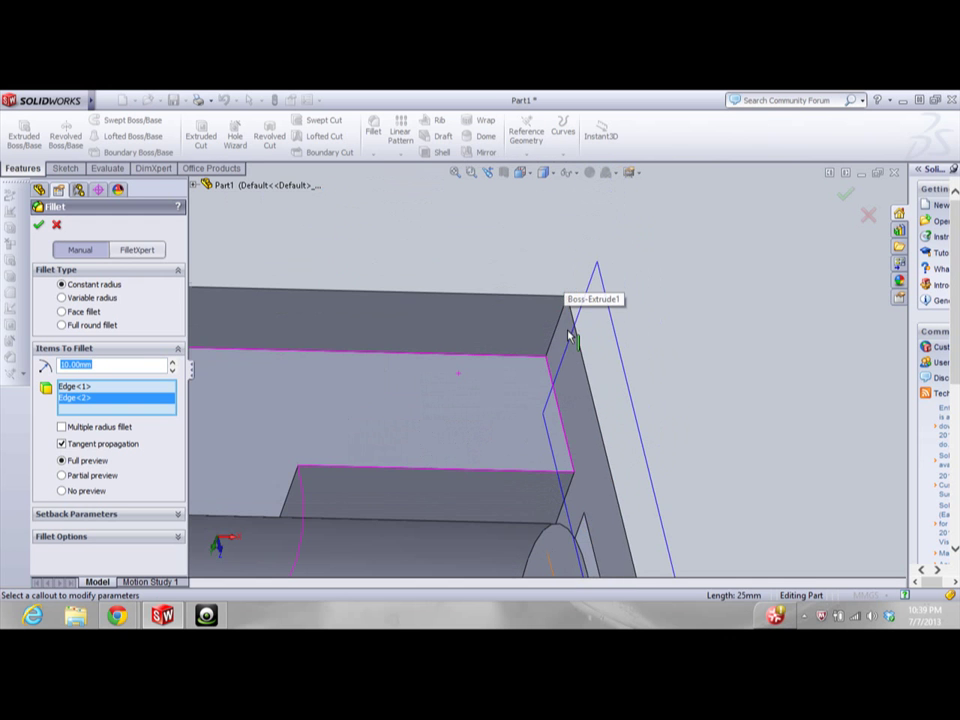
pyautogui.click(608, 336)
pyautogui.scroll(3, 570, 340)
pyautogui.scroll(4, 575, 386)
pyautogui.moveTo(558, 378); pyautogui.dragTo(583, 512, button='middle')
pyautogui.scroll(-5, 563, 500)
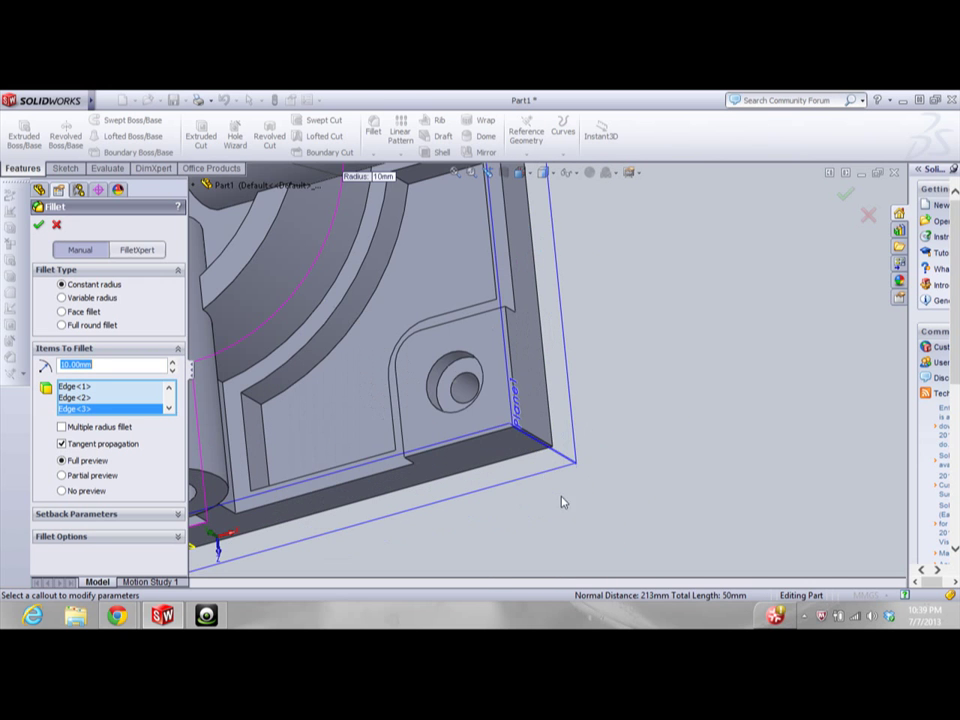
pyautogui.click(542, 424)
pyautogui.scroll(4, 606, 352)
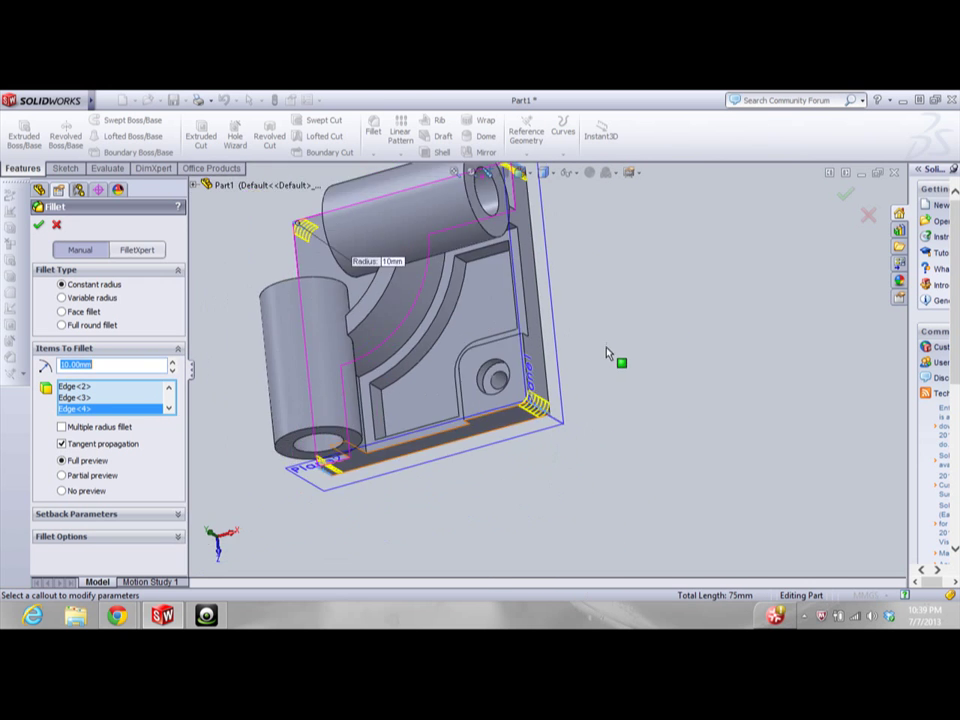
pyautogui.scroll(2, 607, 352)
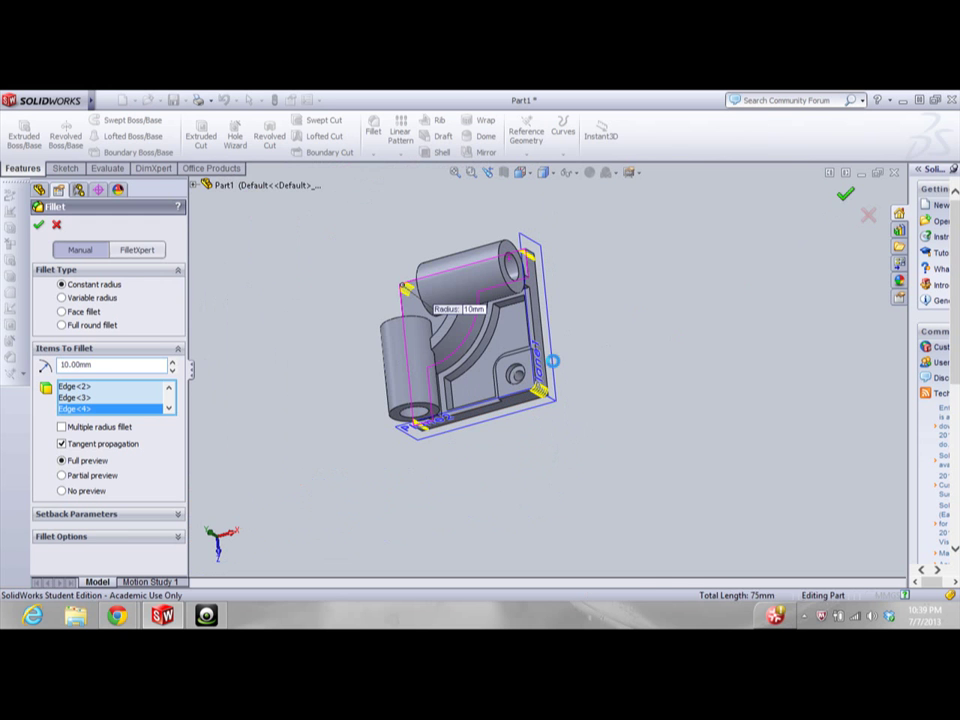
pyautogui.click(845, 197)
# Start a 10 mm fillet on the pocket's two corner edges nearest the horizontal tube
pyautogui.scroll(-5, 500, 335)
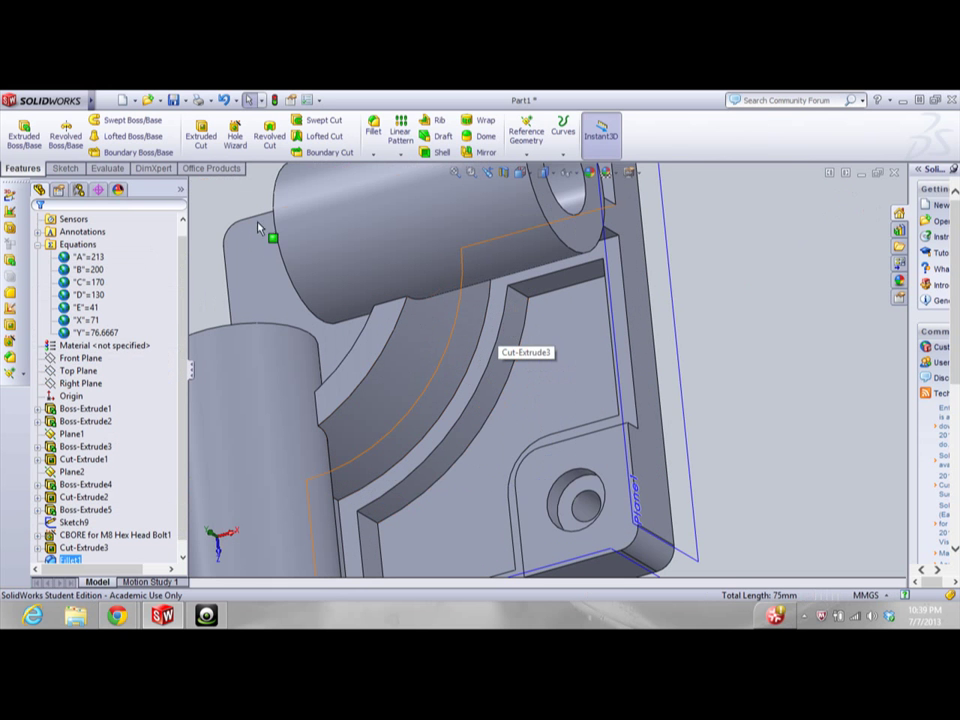
pyautogui.click(373, 131)
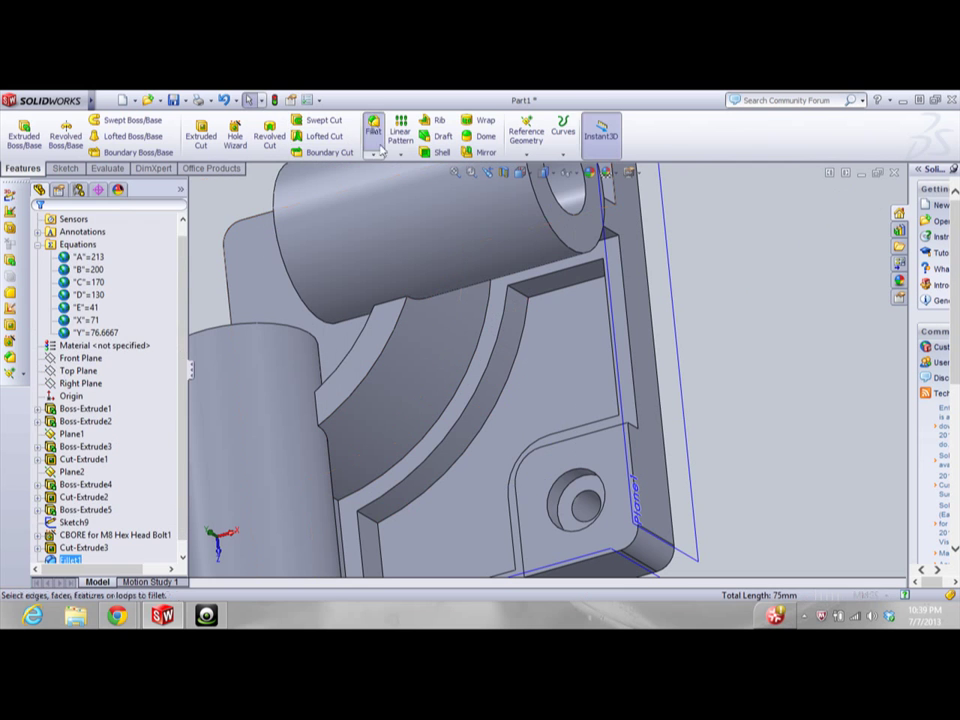
pyautogui.click(583, 303)
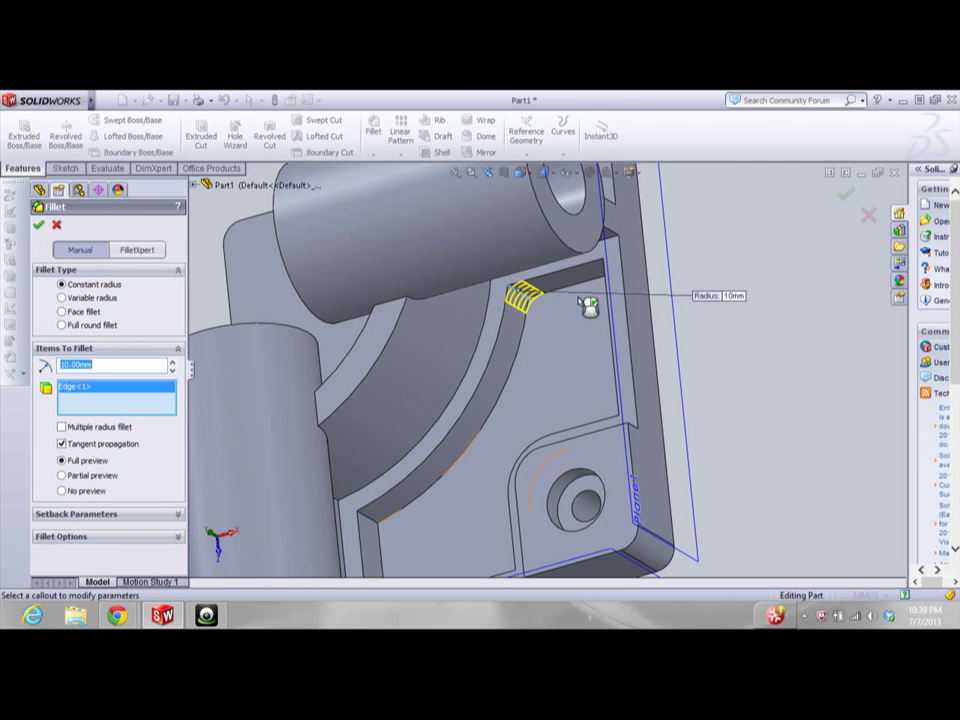
pyautogui.press('Right')
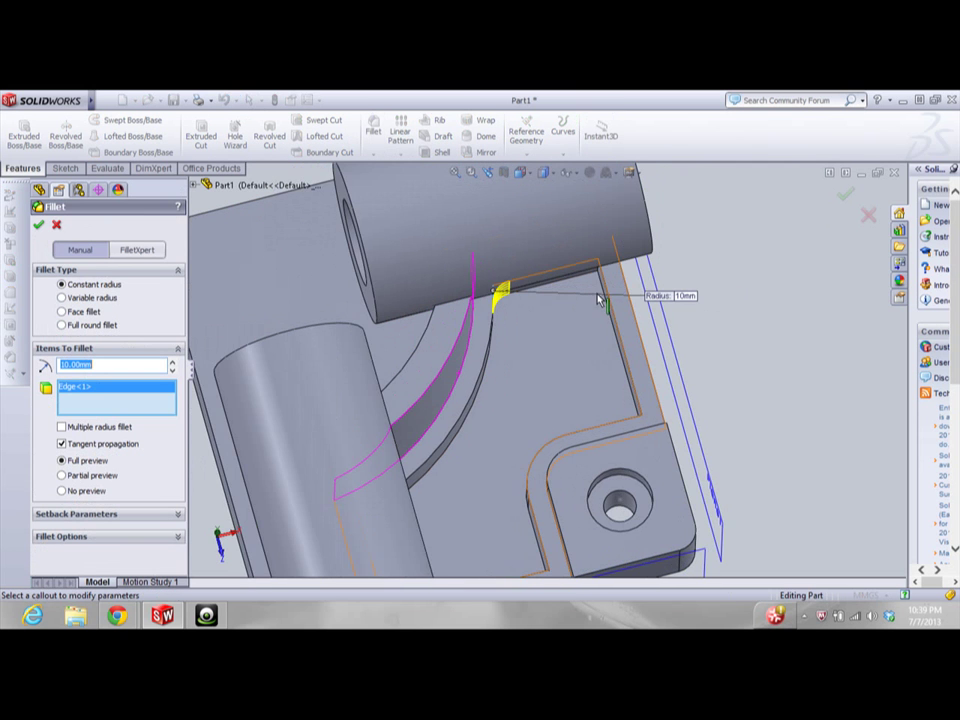
pyautogui.press('Right')
pyautogui.press('Right')
pyautogui.press('Right')
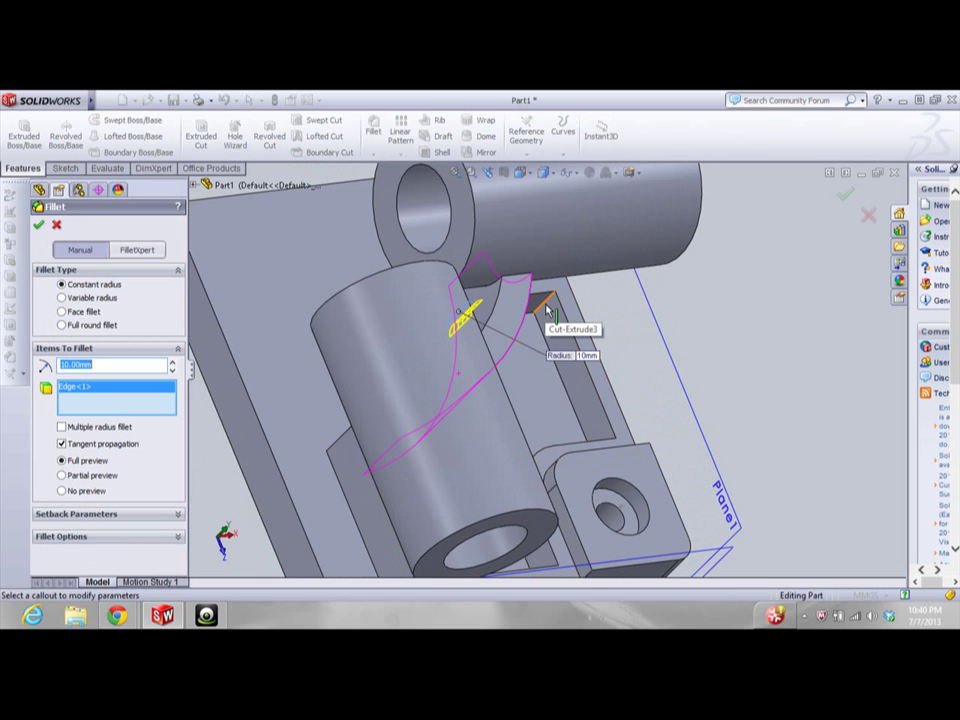
pyautogui.click(552, 366)
# Add the pocket corner edge between the outer rim wall and the counterbored pad to the 10 mm fillet
pyautogui.scroll(3, 550, 370)
pyautogui.press('Down')
pyautogui.press('Down')
pyautogui.press('Down')
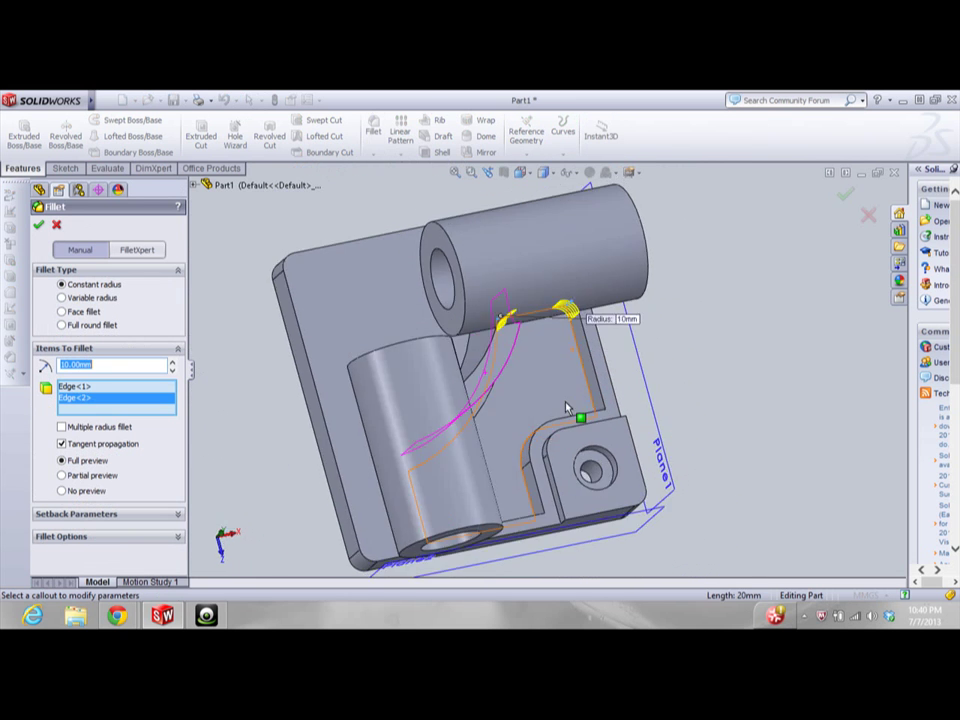
pyautogui.press('Down')
pyautogui.press('Down')
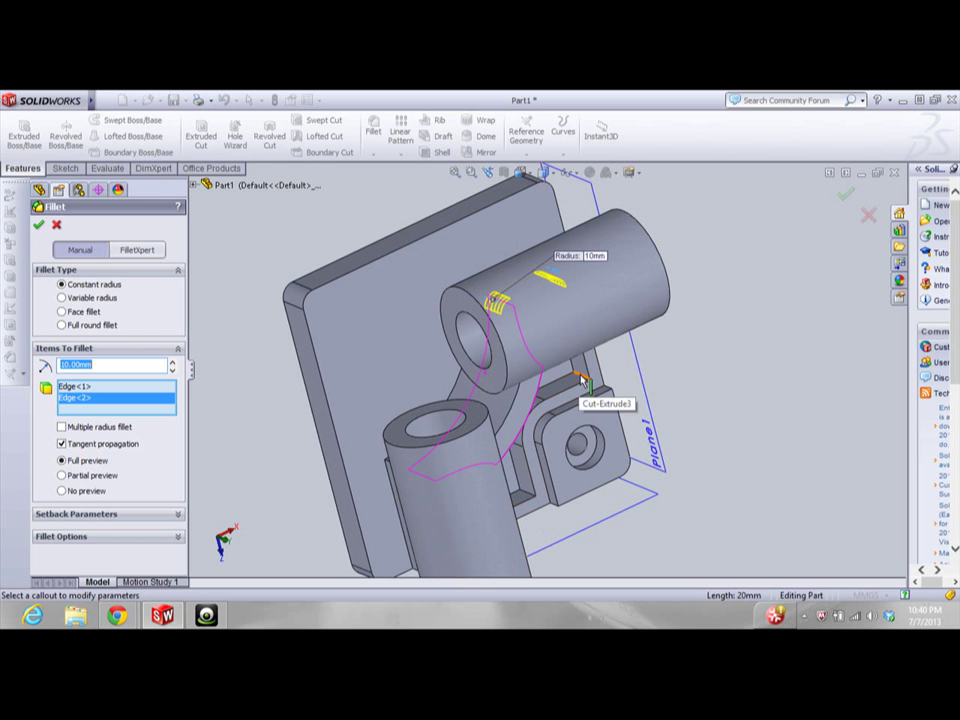
pyautogui.click(580, 385)
# Include the pocket corner edges at both ends of the short wall beside the other tube in the fillet
pyautogui.scroll(3, 553, 440)
pyautogui.press('Down')
pyautogui.press('Down')
pyautogui.press('Down')
pyautogui.press('Down')
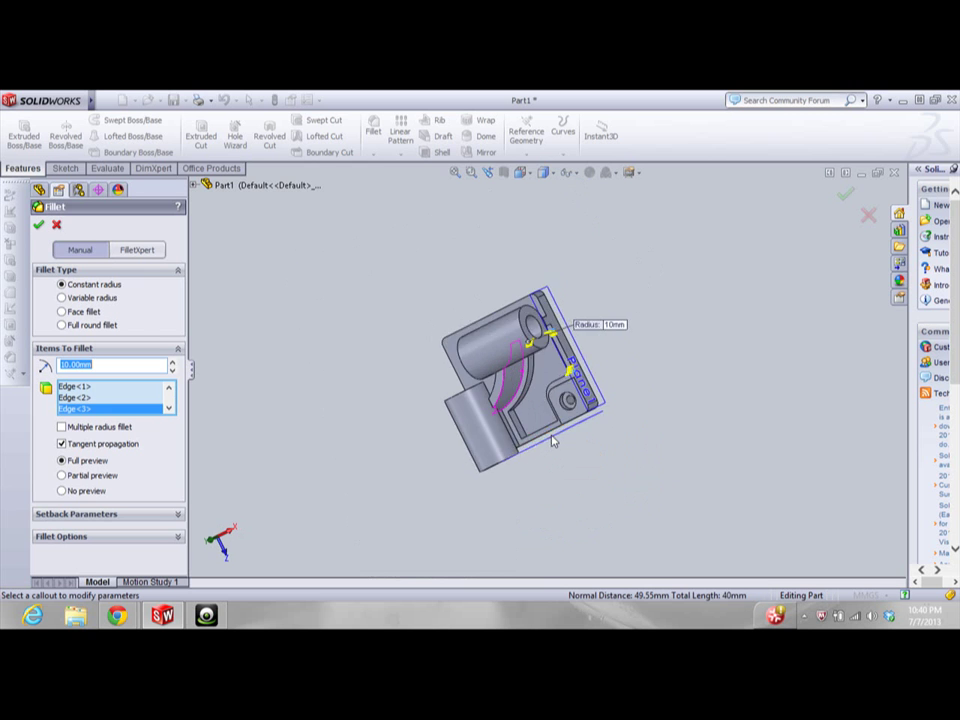
pyautogui.scroll(-4, 538, 416)
pyautogui.scroll(-2, 538, 417)
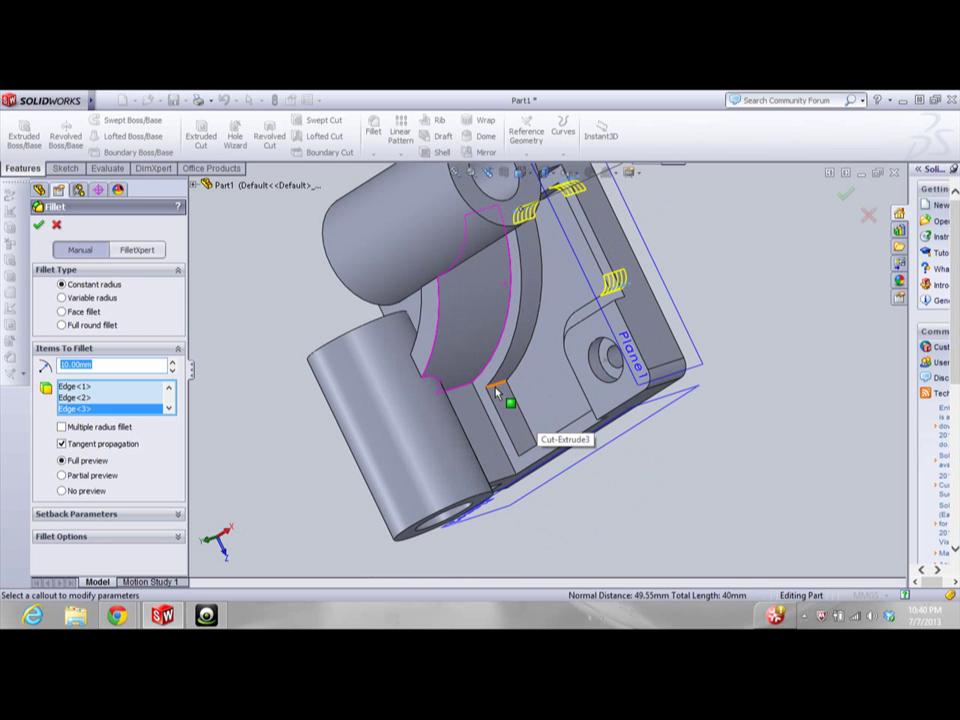
pyautogui.click(495, 387)
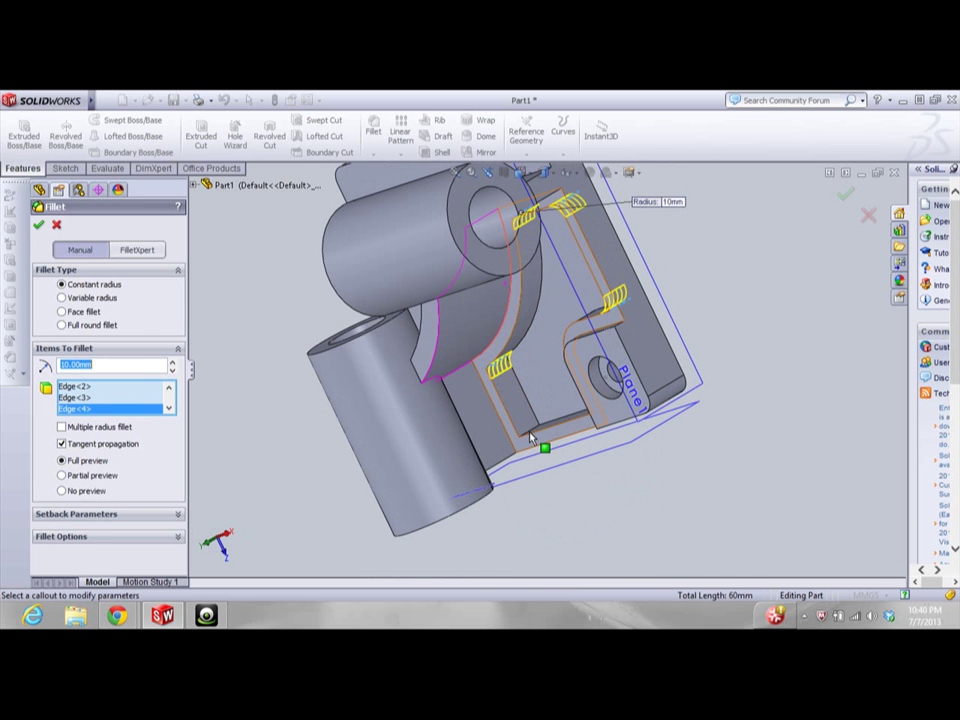
pyautogui.click(533, 434)
# Add the last pocket corner edge next to the counterbored pad and apply the 10 mm fillet
pyautogui.scroll(3, 535, 434)
pyautogui.moveTo(547, 436); pyautogui.dragTo(522, 394, button='middle')
pyautogui.scroll(-4, 535, 391)
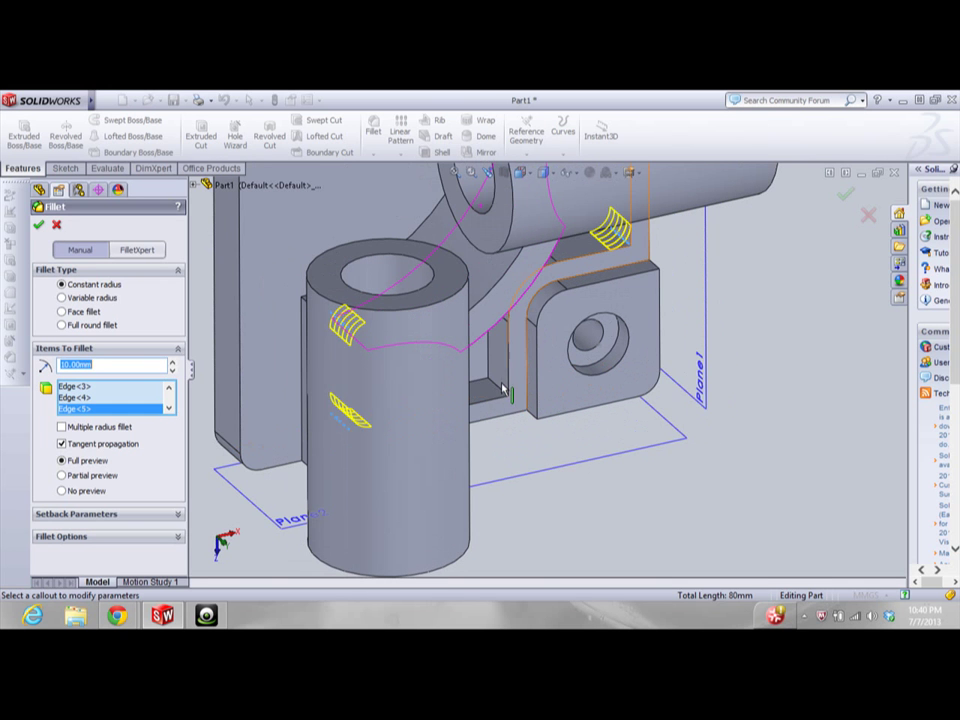
pyautogui.click(500, 392)
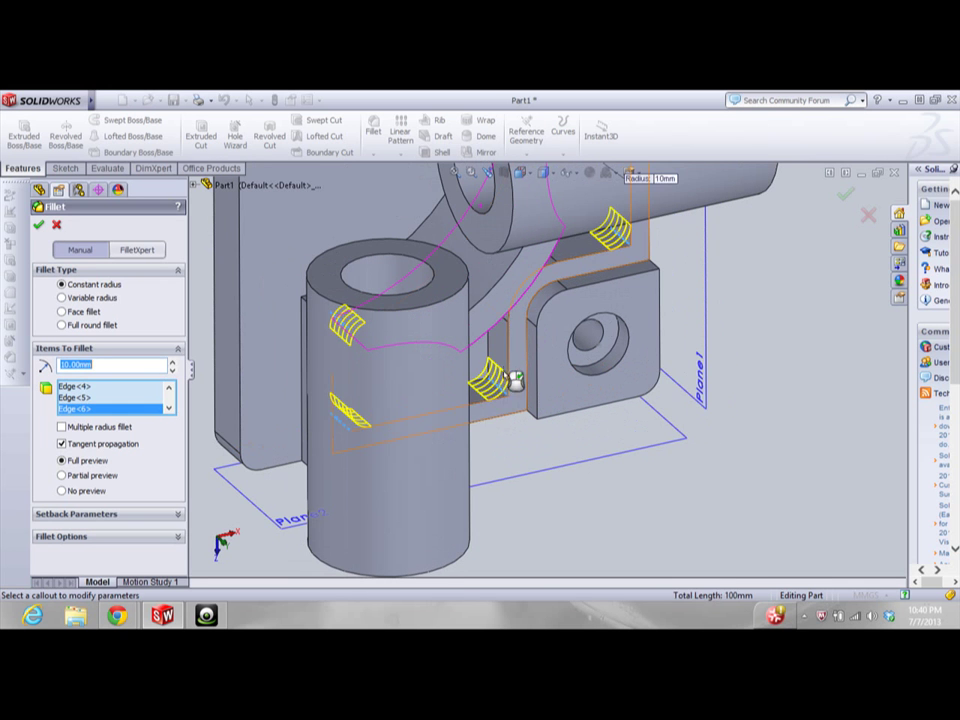
pyautogui.scroll(2, 590, 340)
pyautogui.click(845, 195)
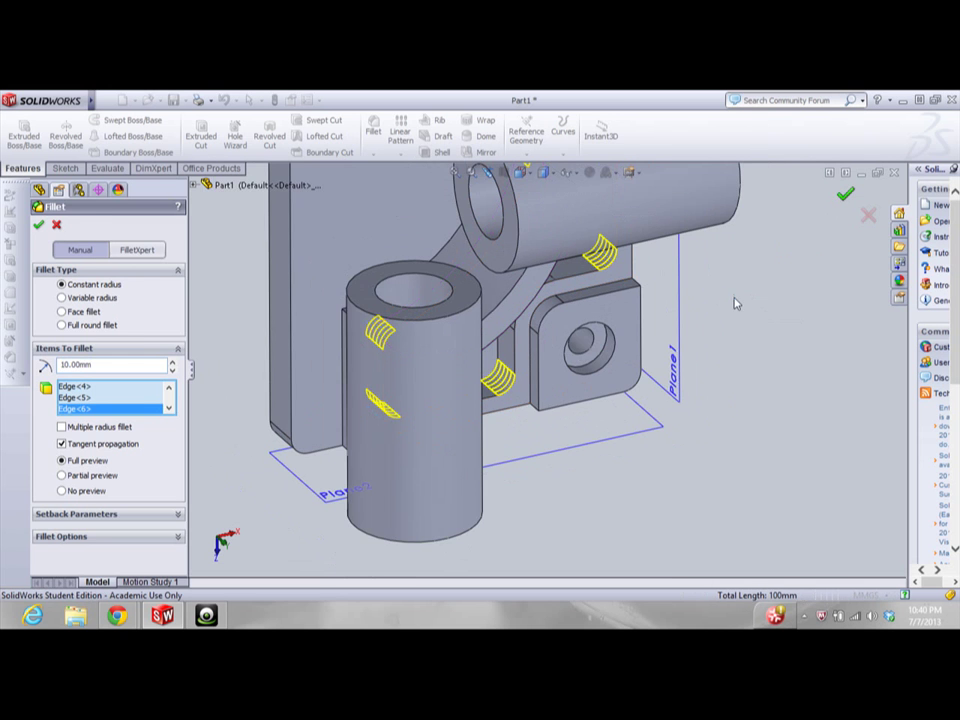
# Inspect the filleted part from the top and in tilted view, and check the chamfer callout in the exam drawing PDF in Chrome
pyautogui.scroll(4, 671, 332)
pyautogui.hotkey('ctrl', '5')
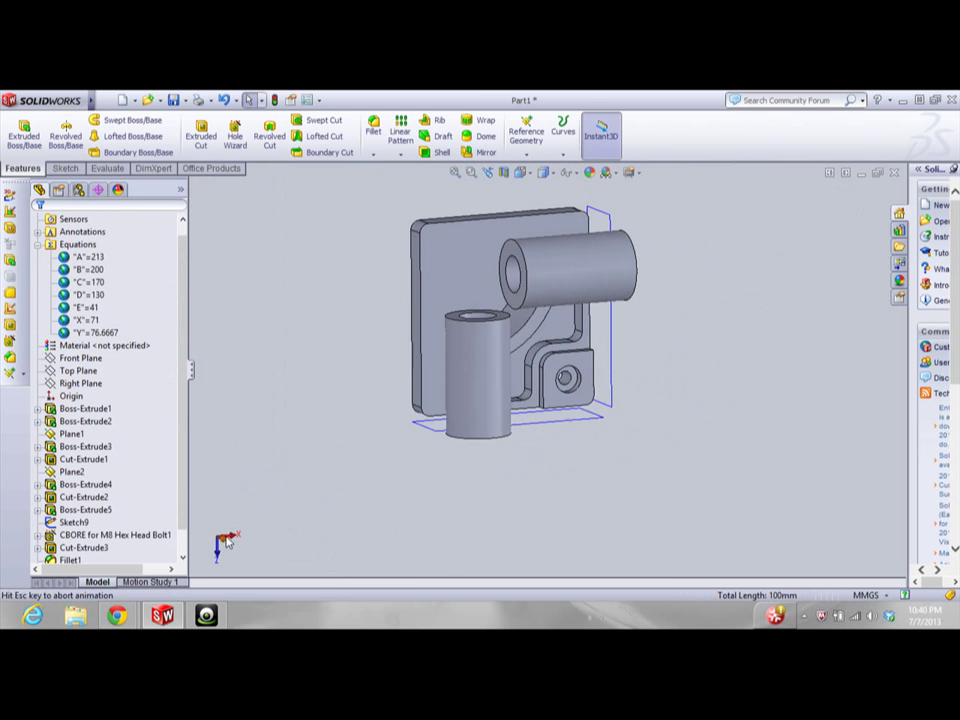
pyautogui.scroll(-2, 557, 348)
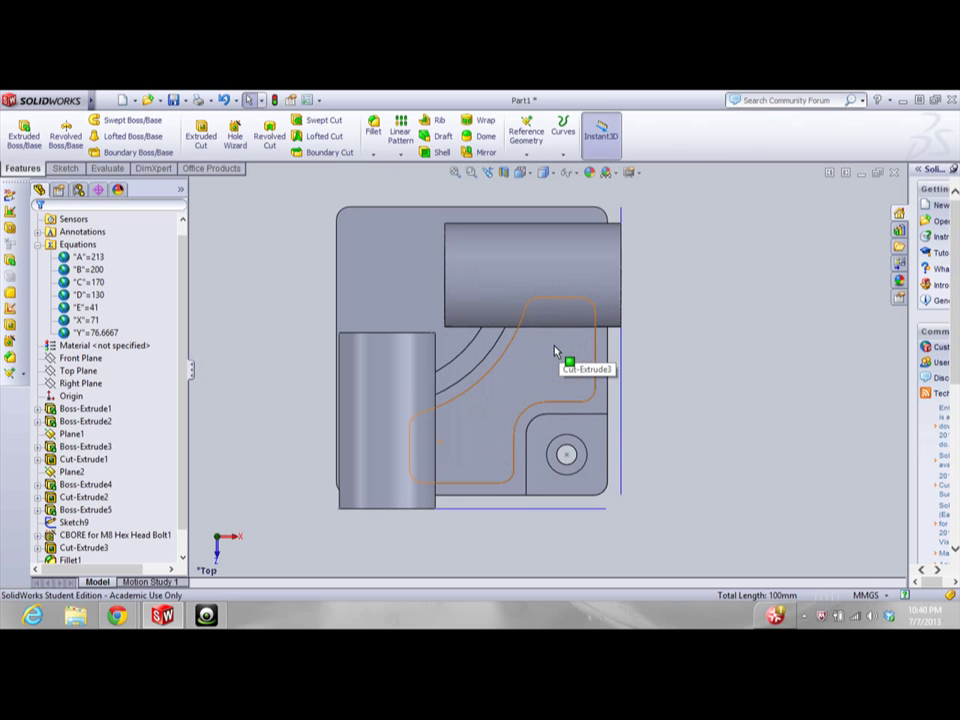
pyautogui.moveTo(307, 319); pyautogui.dragTo(395, 550, button='middle')
pyautogui.moveTo(117, 619)
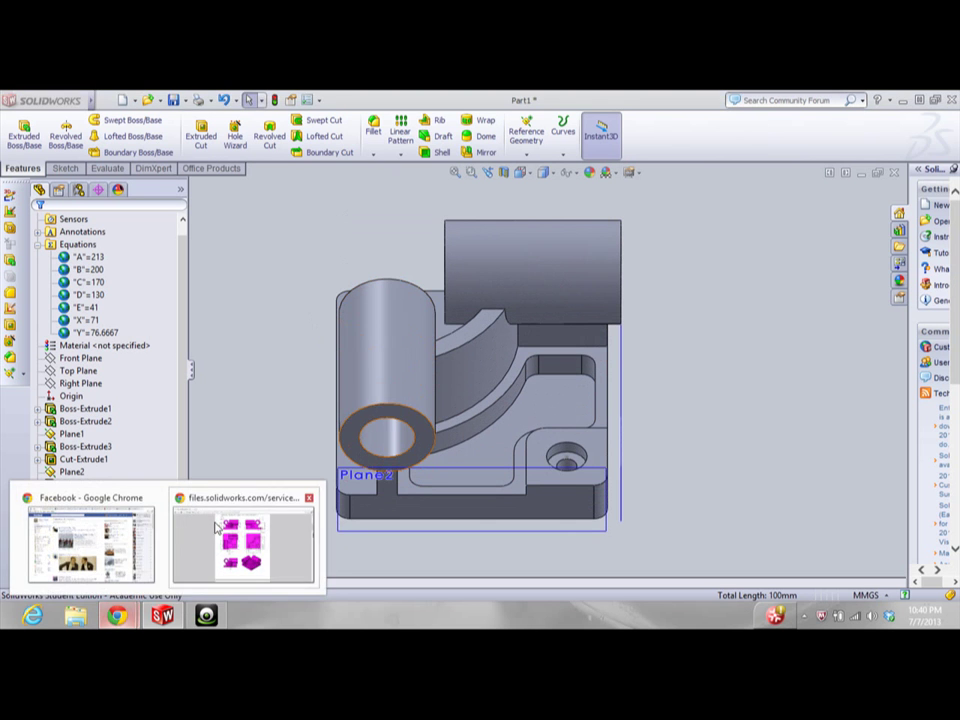
pyautogui.click(248, 541)
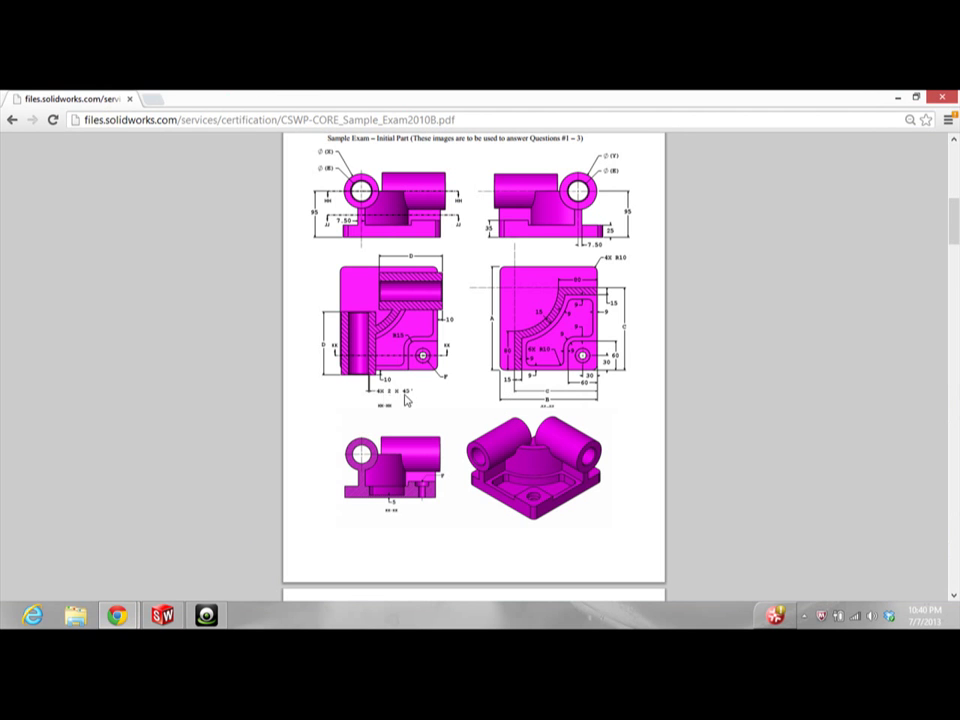
# Return to SolidWorks and chamfer both ends of the two tube bores at 2 mm × 45°
pyautogui.click(162, 615)
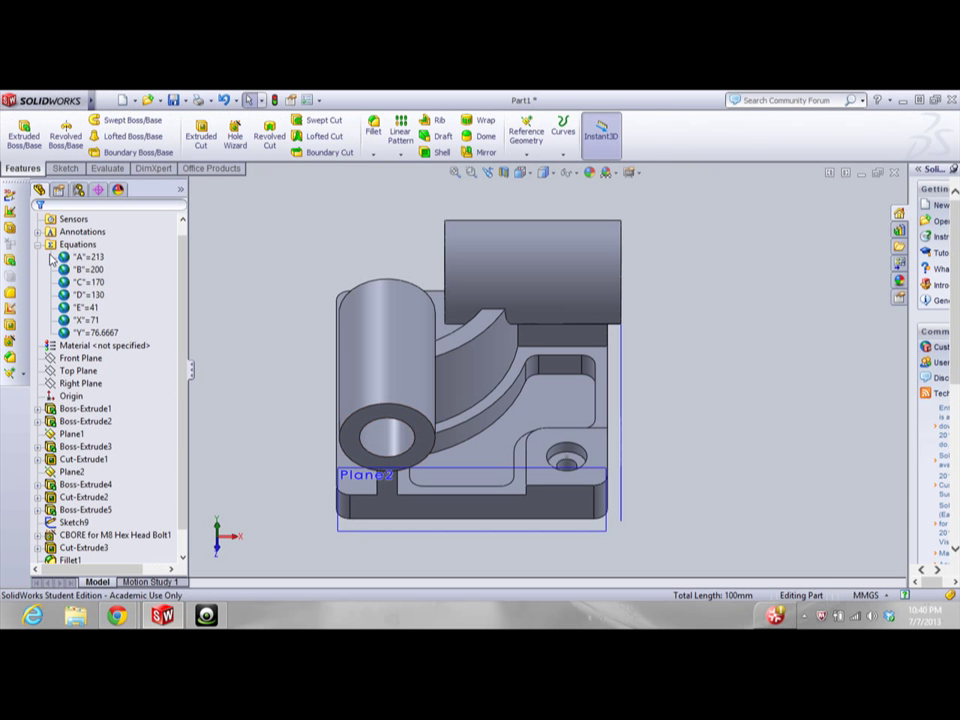
pyautogui.click(373, 155)
pyautogui.click(392, 192)
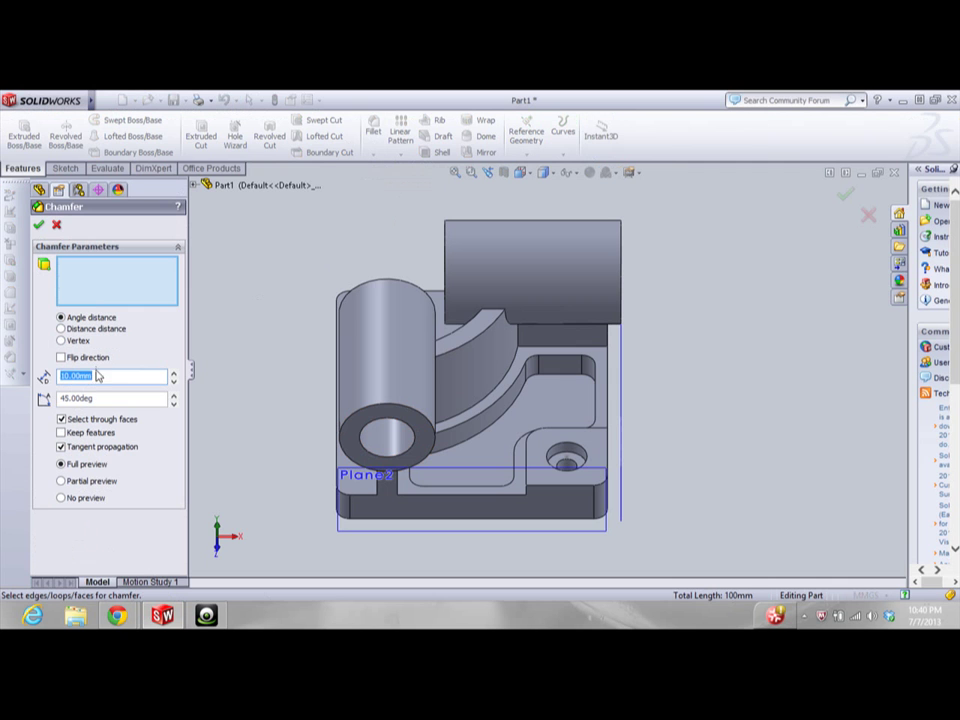
pyautogui.write('2')
pyautogui.press('Return')
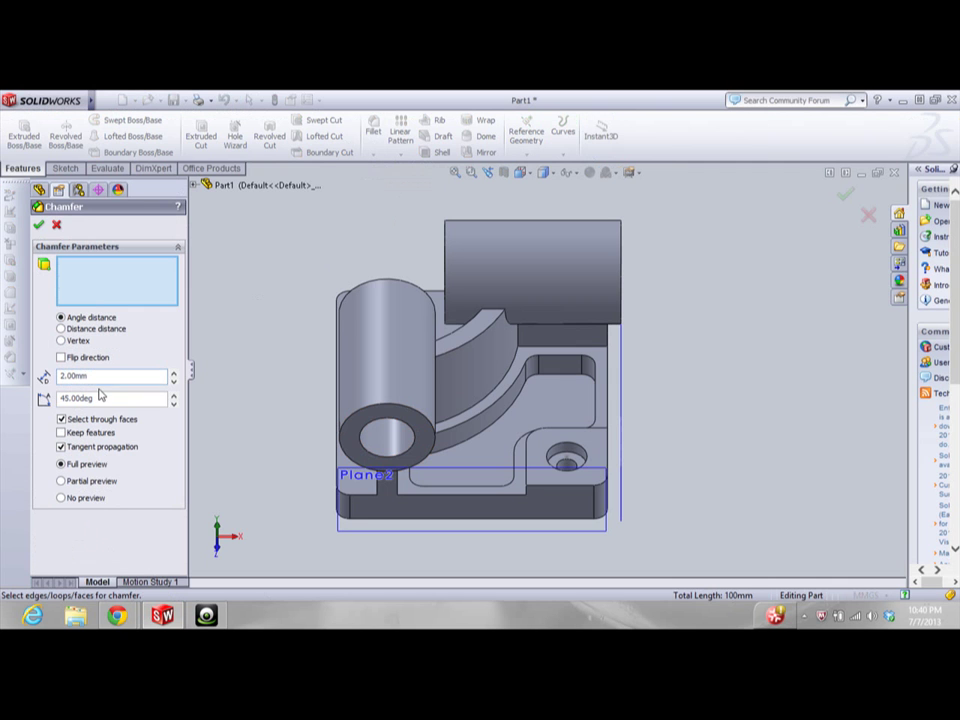
pyautogui.click(389, 440)
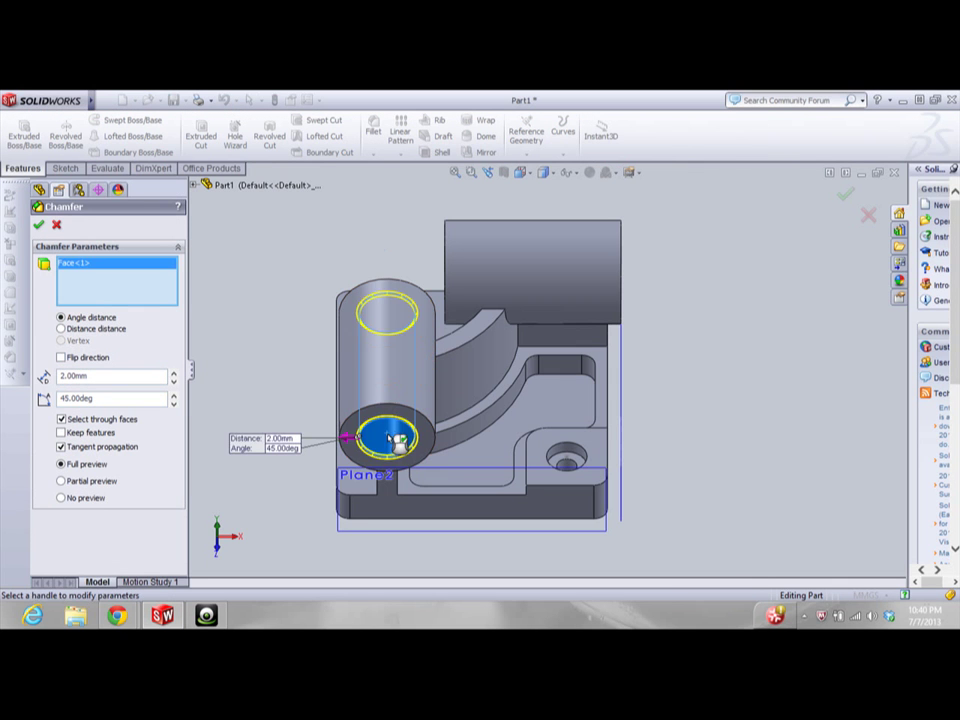
pyautogui.moveTo(688, 328); pyautogui.dragTo(640, 290, button='middle')
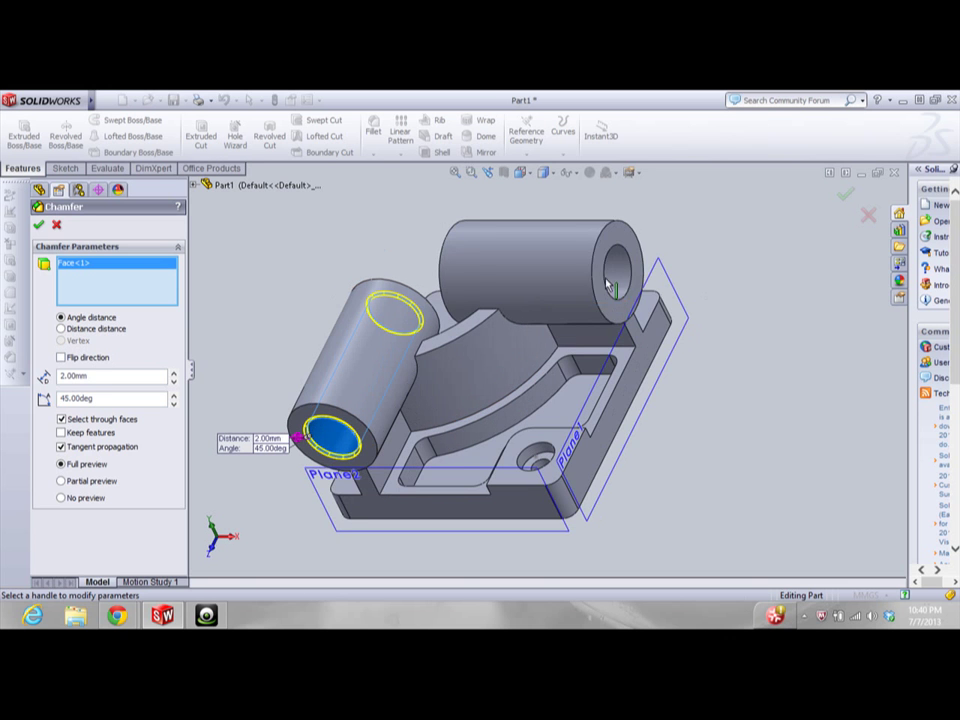
pyautogui.click(617, 277)
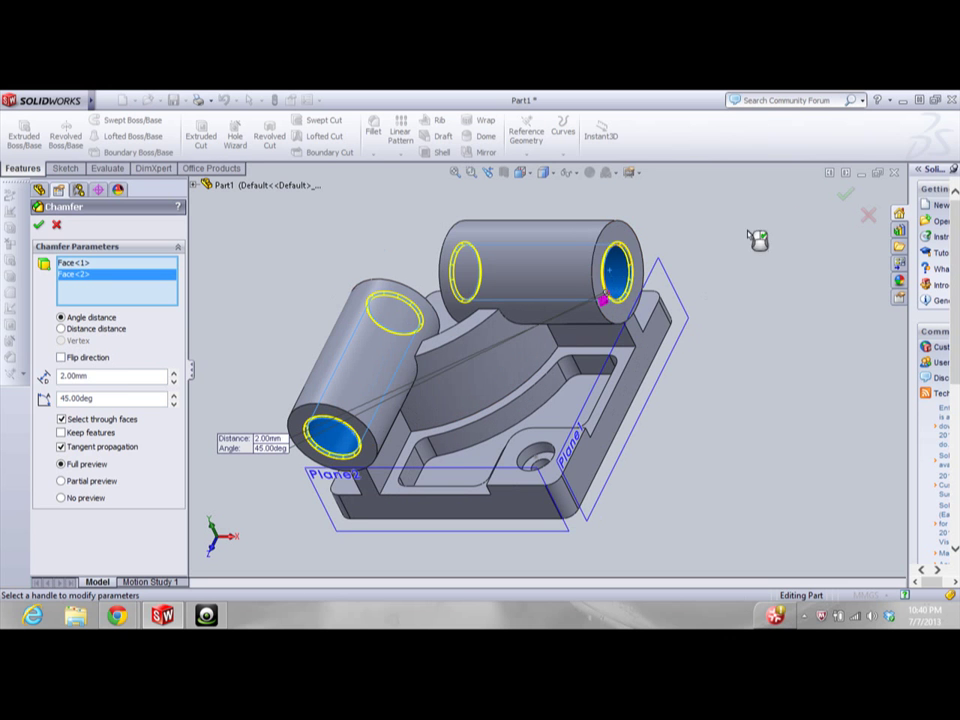
pyautogui.click(843, 198)
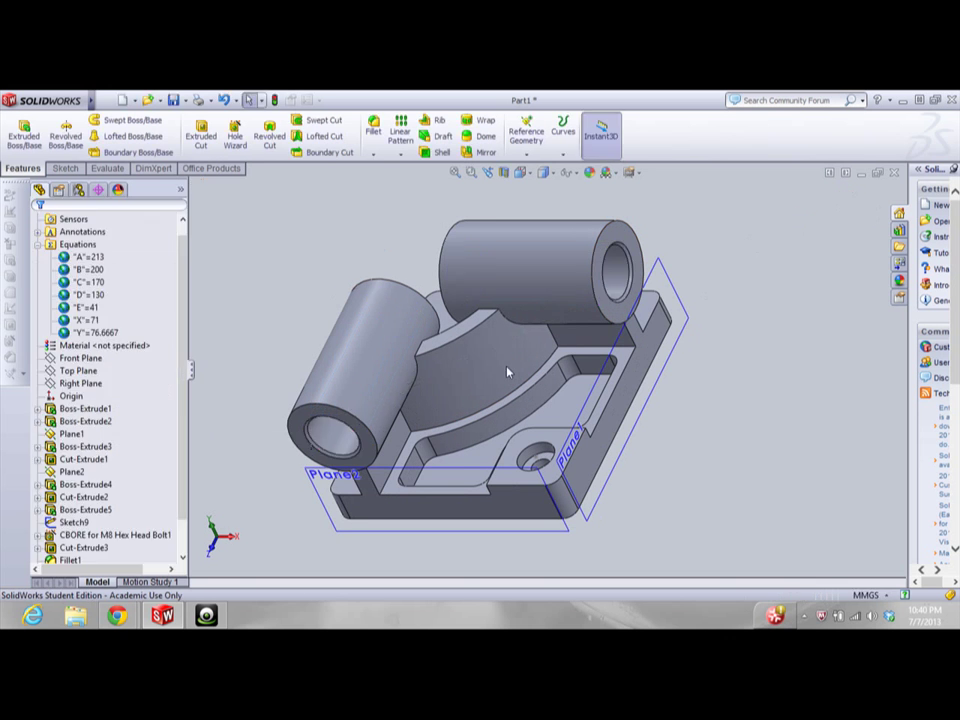
# View the part from the top and switch to the exam drawing PDF in Chrome to compare it with the model
pyautogui.click(213, 527)
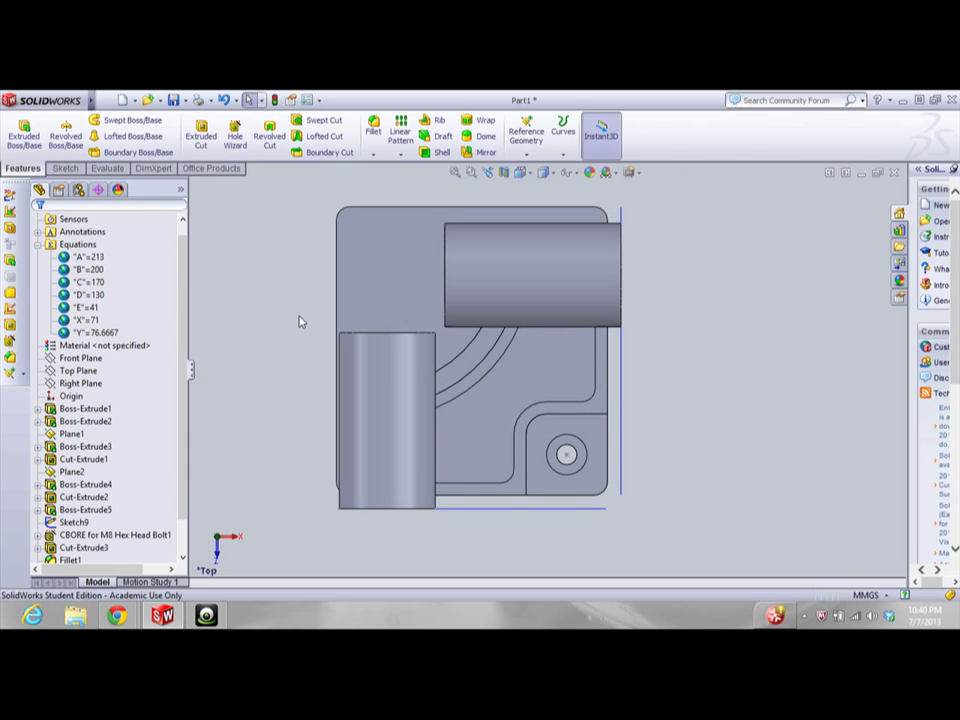
pyautogui.moveTo(74, 105)
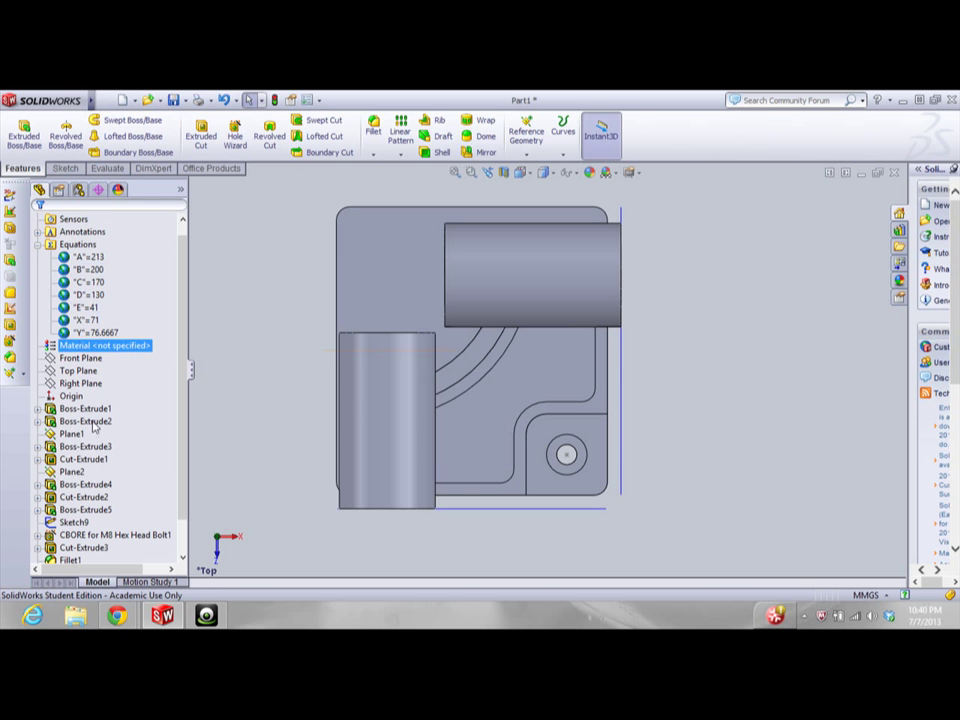
pyautogui.moveTo(117, 615)
pyautogui.click(210, 568)
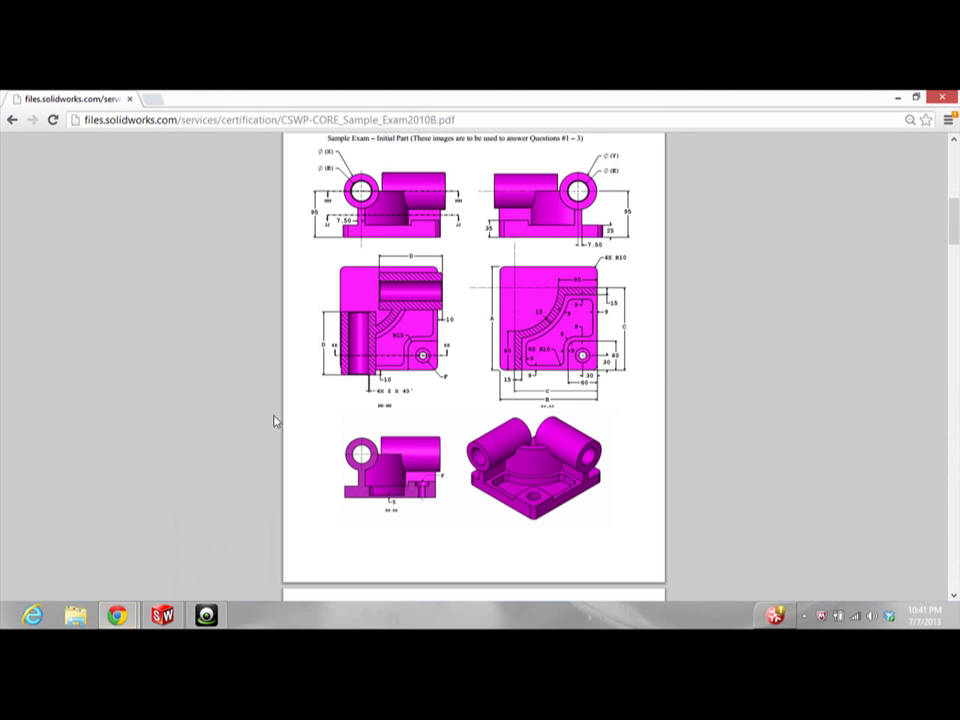
# Look up the initial part's material in the exam PDF, switch back to SolidWorks and assign Alloy Steel to the part
pyautogui.scroll(5, 272, 420)
pyautogui.scroll(-10, 273, 420)
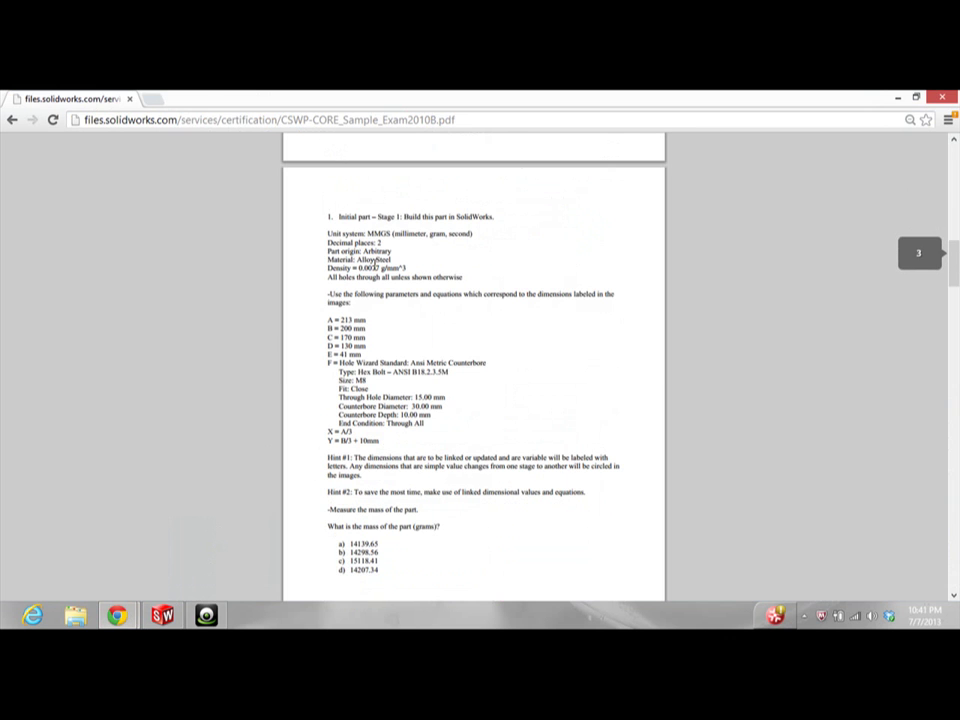
pyautogui.moveTo(357, 259); pyautogui.dragTo(391, 260)
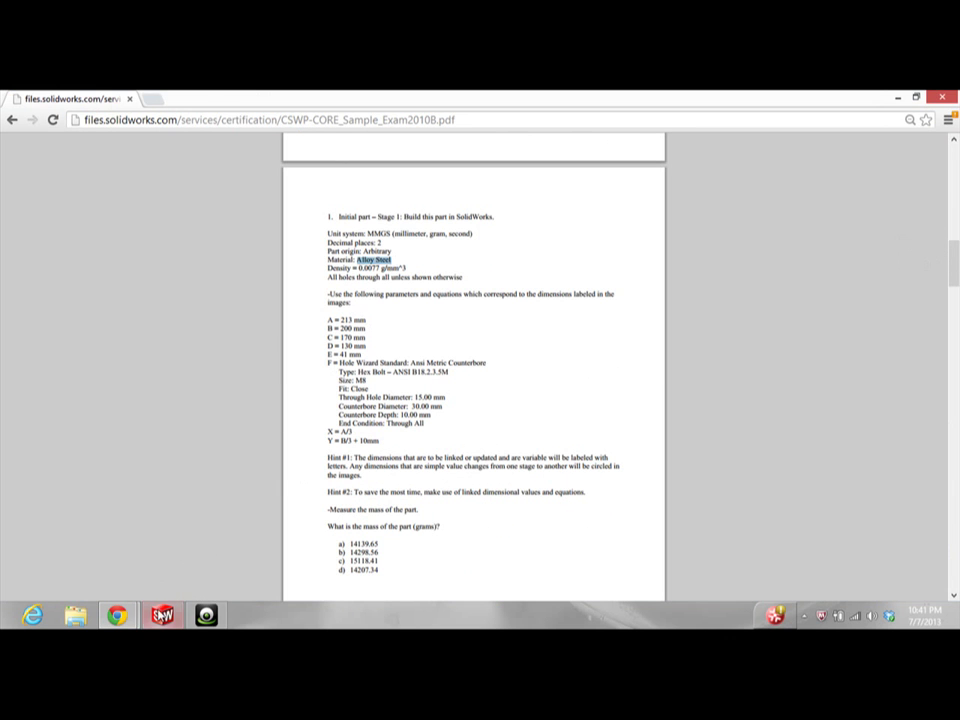
pyautogui.click(162, 615)
pyautogui.click(95, 332)
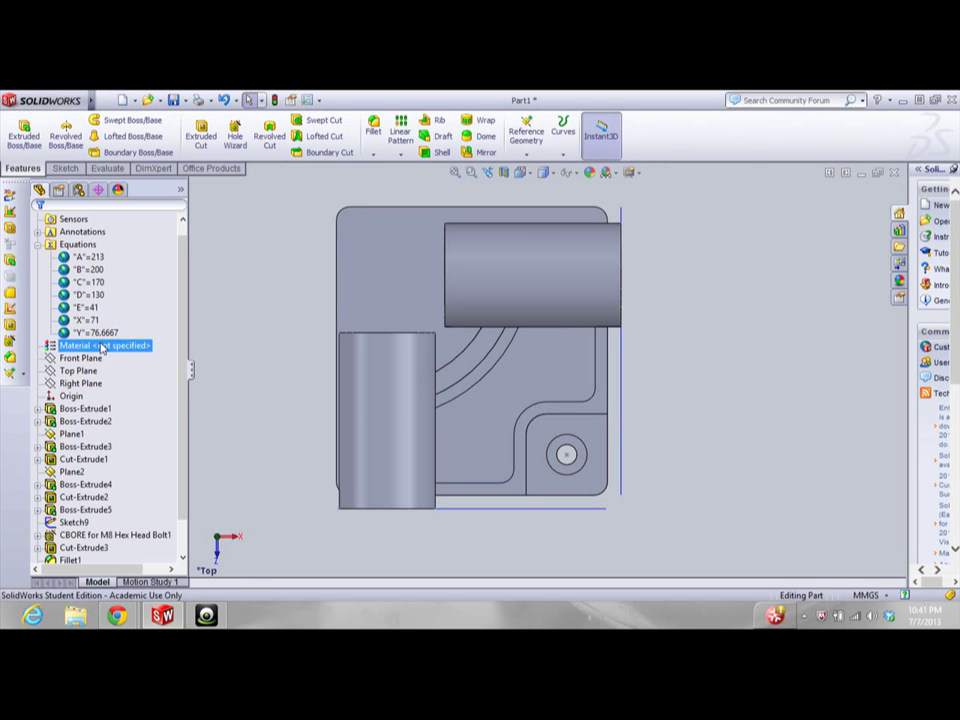
pyautogui.rightClick(102, 344)
pyautogui.click(129, 352)
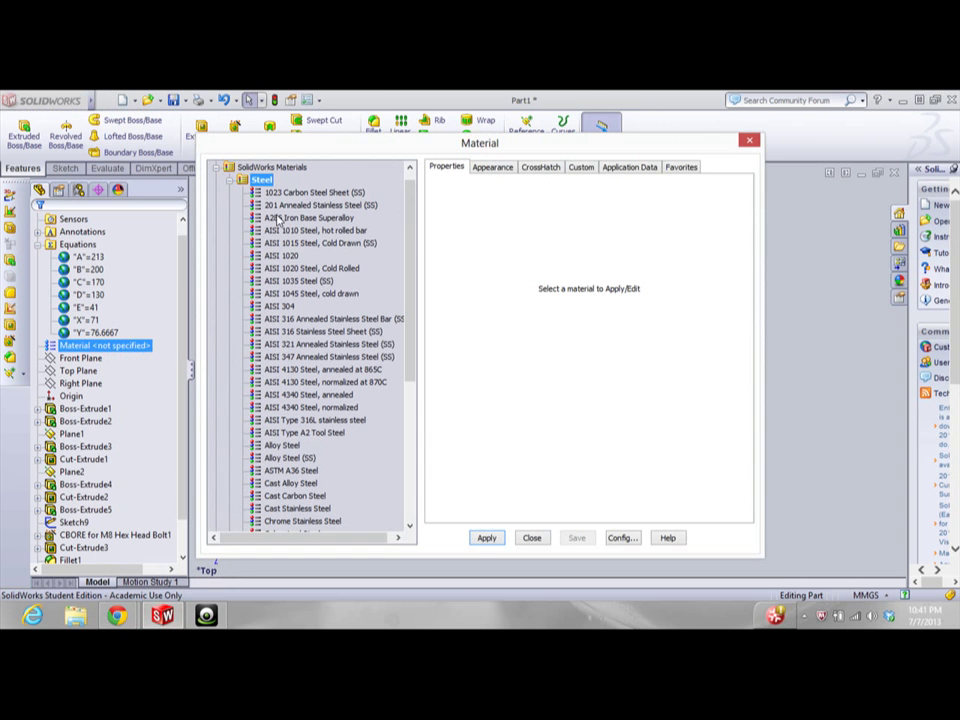
pyautogui.click(288, 445)
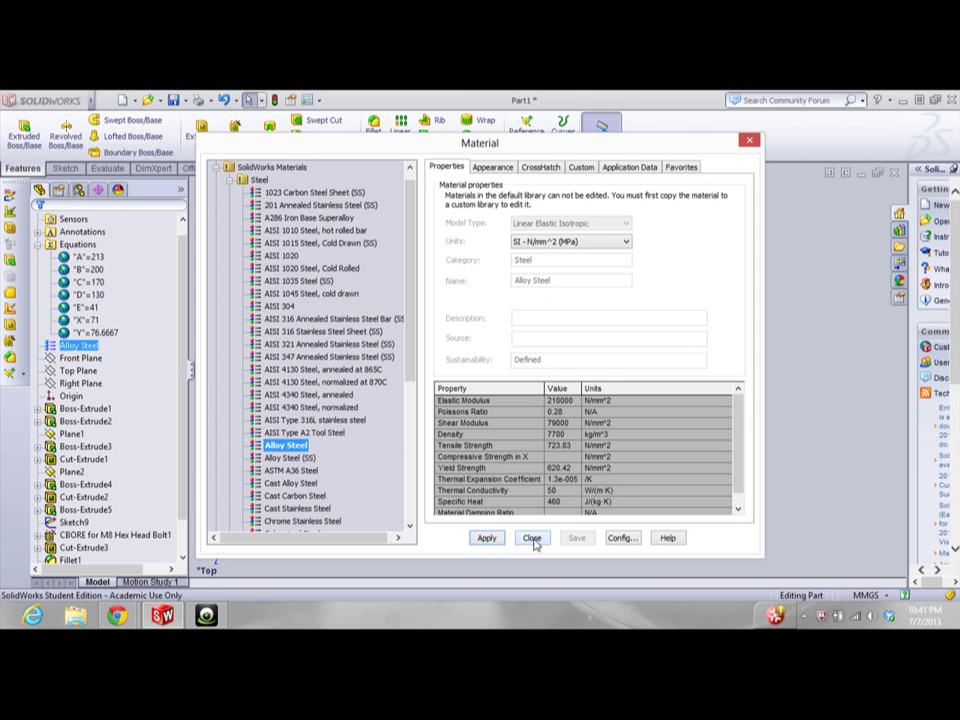
pyautogui.click(532, 539)
# Evaluate the part's mass properties and switch to the exam PDF in Chrome to compare the mass with the question 1 answer
pyautogui.click(184, 100)
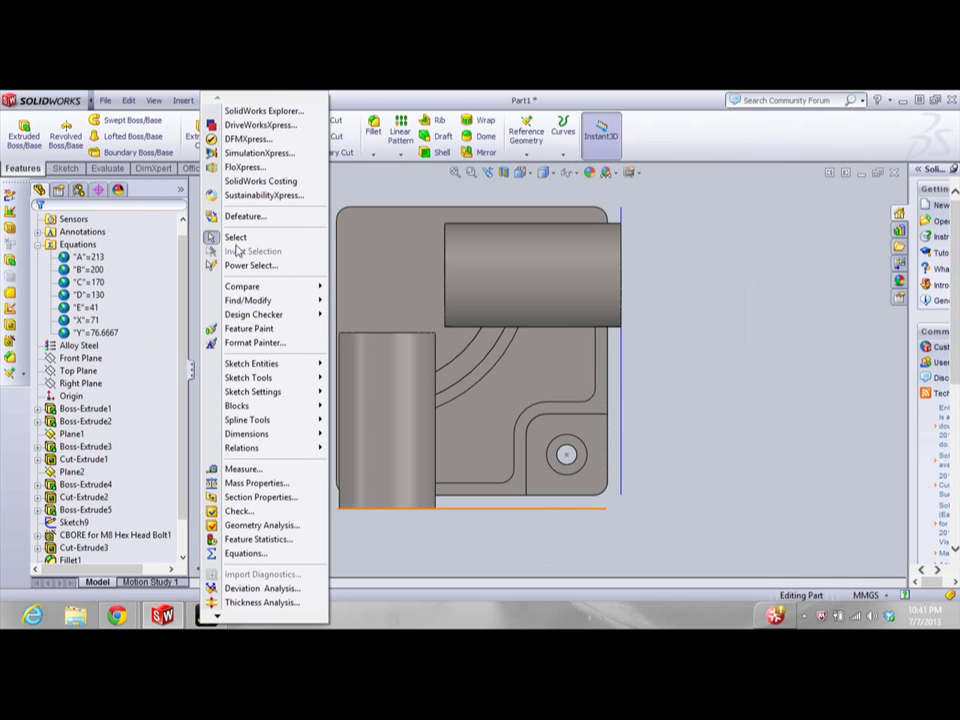
pyautogui.click(268, 484)
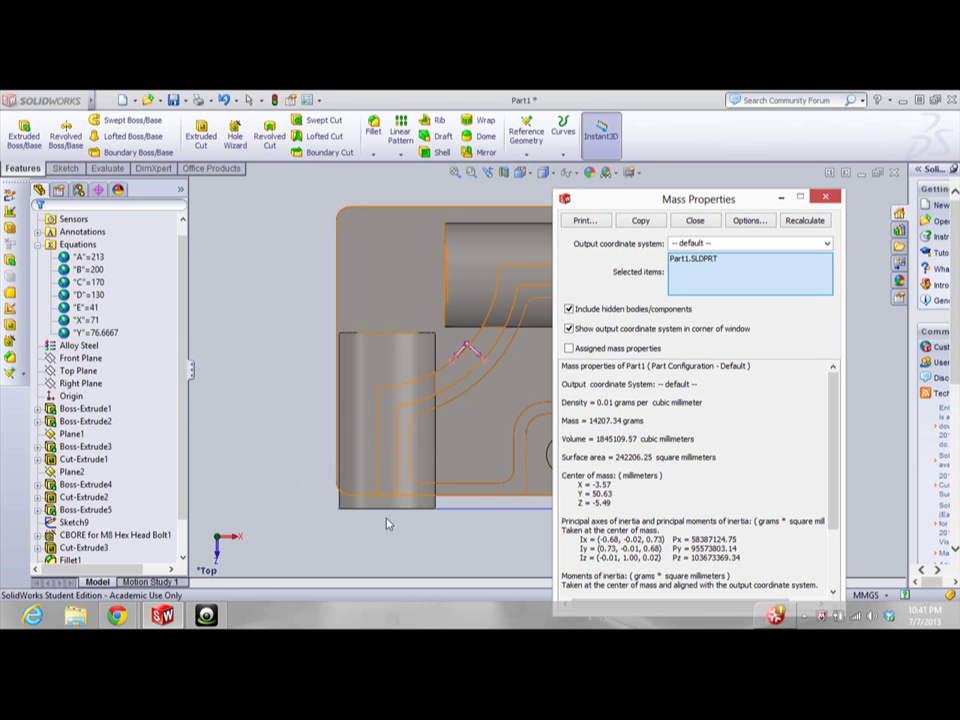
pyautogui.click(127, 617)
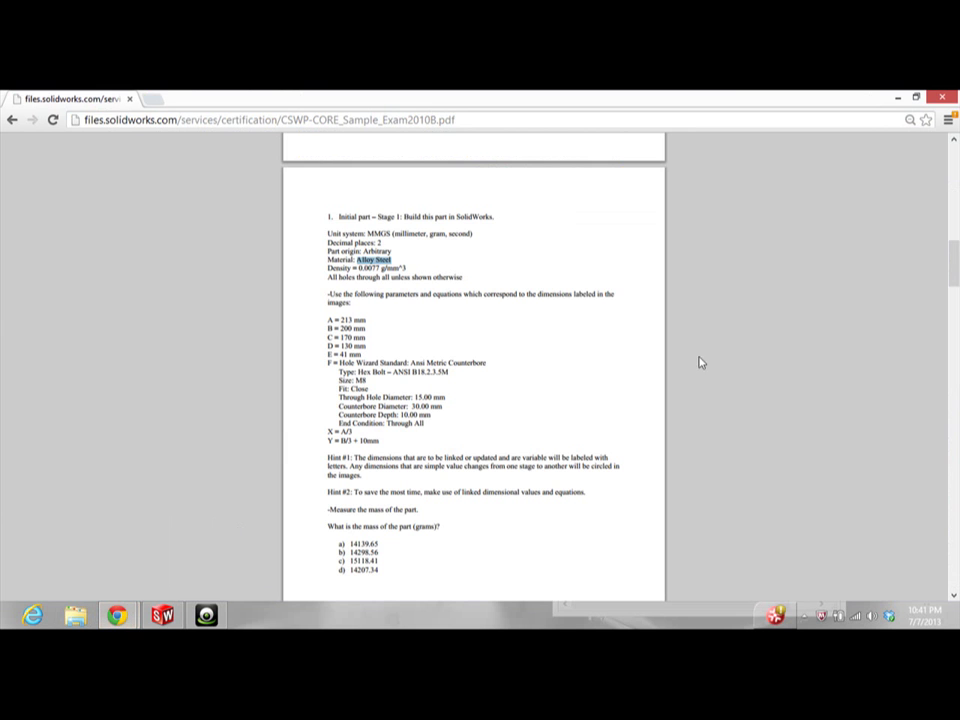
pyautogui.scroll(-15, 474, 366)
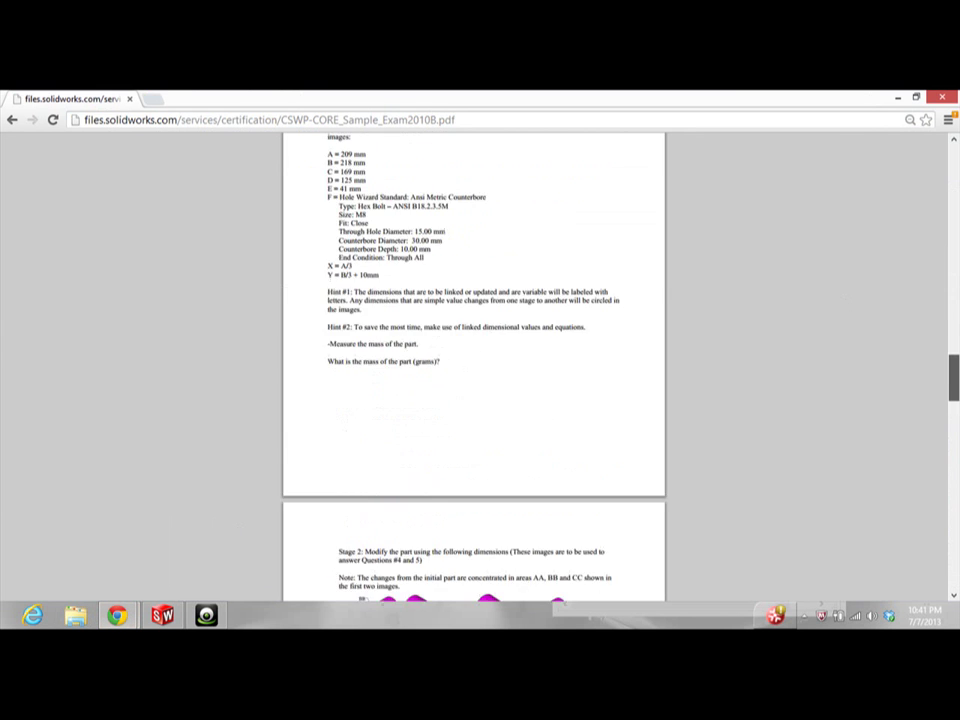
pyautogui.scroll(-5, 410, 387)
pyautogui.scroll(1, 410, 387)
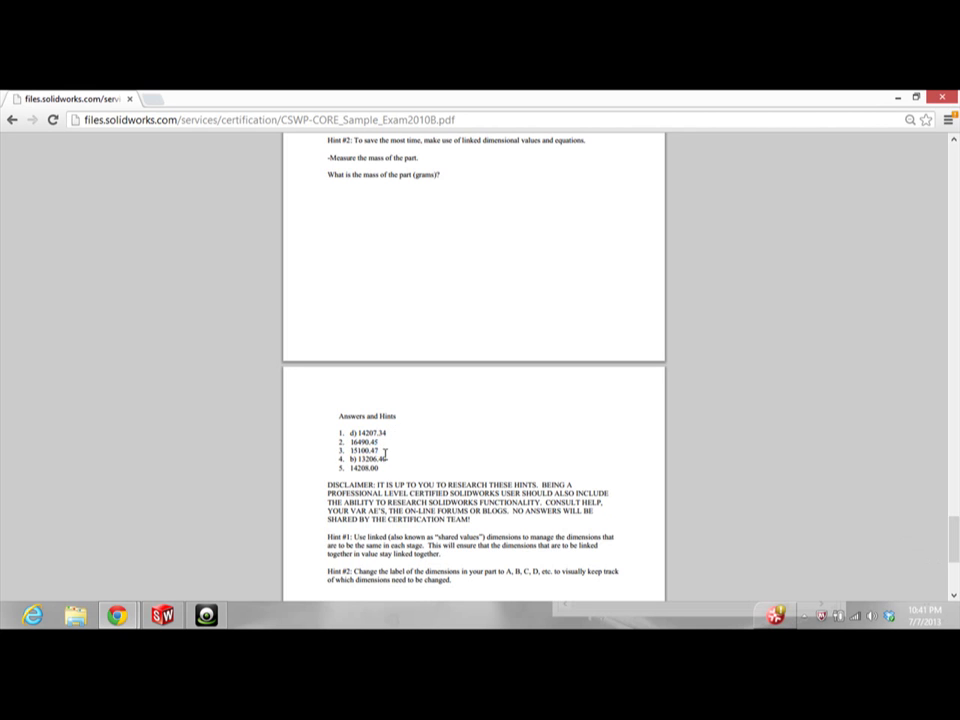
pyautogui.moveTo(370, 449); pyautogui.dragTo(337, 440)
# Find the updated parameter list for question 2 in the exam PDF
pyautogui.scroll(2, 393, 417)
pyautogui.scroll(15, 393, 417)
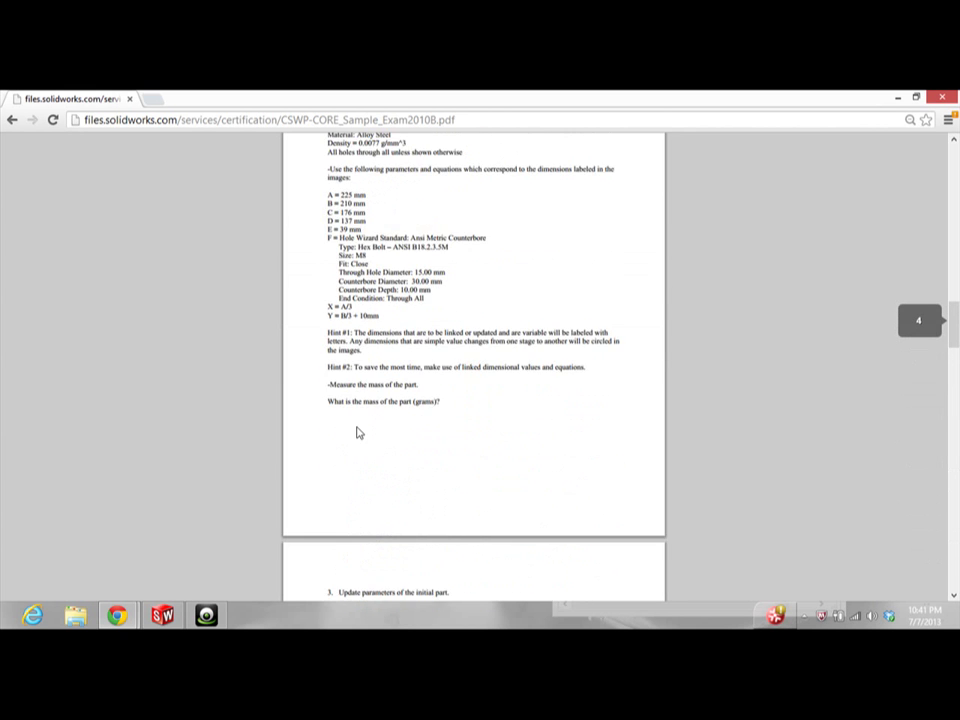
pyautogui.scroll(2, 358, 432)
pyautogui.scroll(-4, 365, 440)
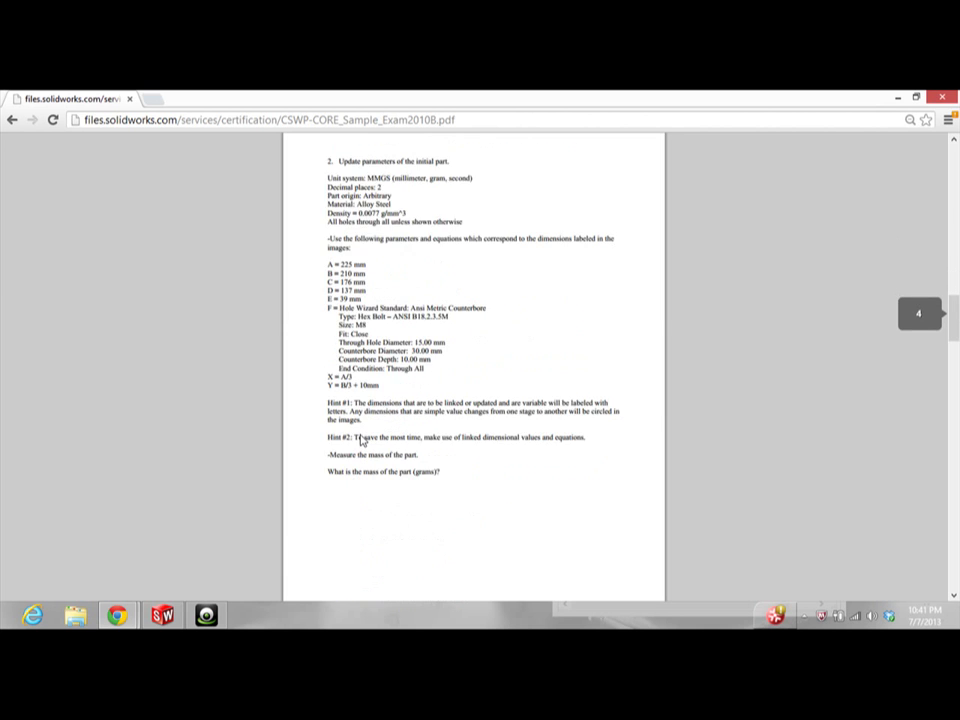
pyautogui.scroll(1, 368, 444)
# Switch back to SolidWorks, close the mass properties and open the part's equations for editing
pyautogui.click(163, 615)
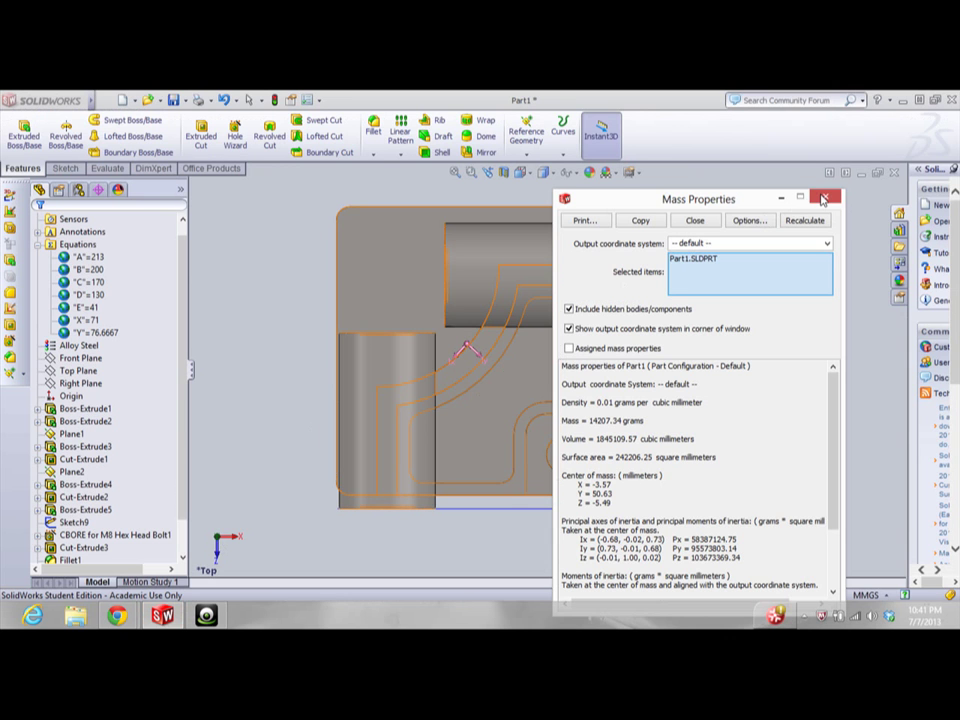
pyautogui.click(823, 198)
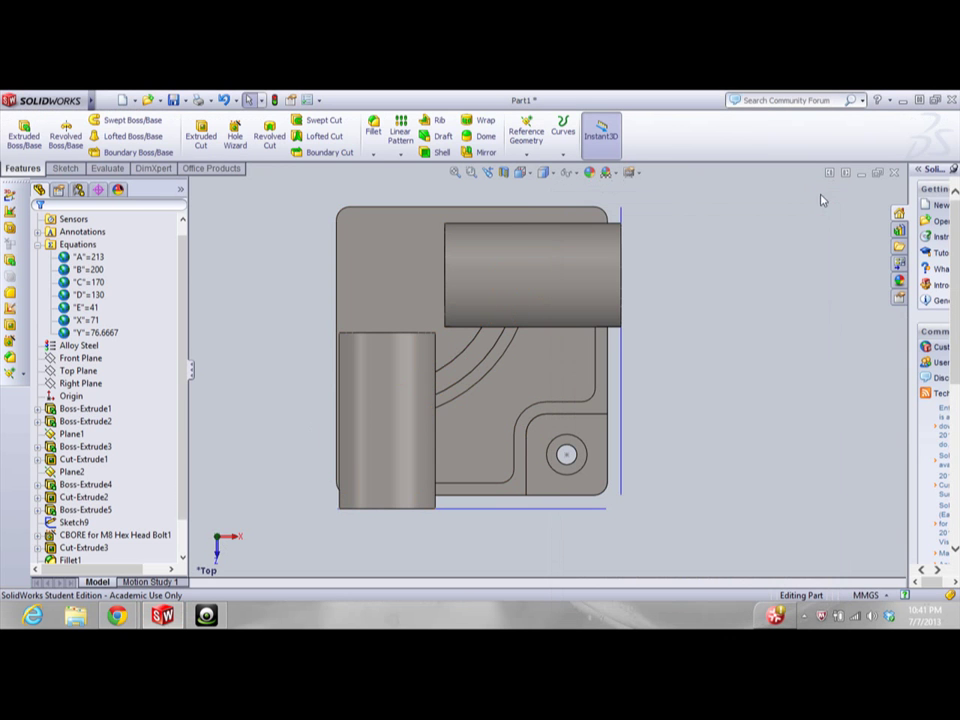
pyautogui.moveTo(93, 100)
pyautogui.click(183, 100)
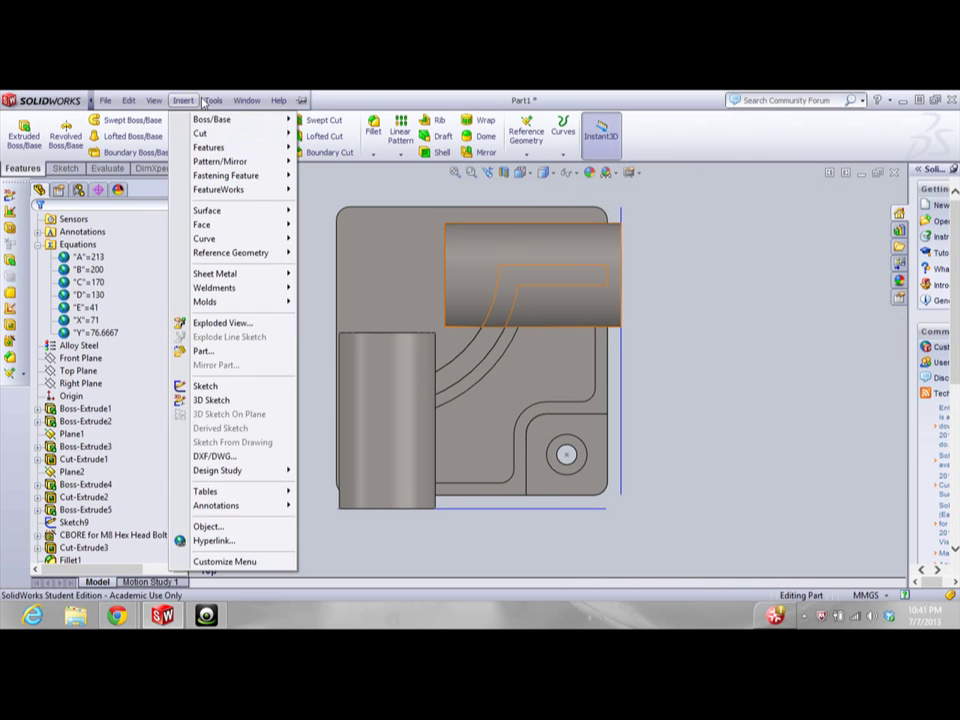
pyautogui.click(77, 244)
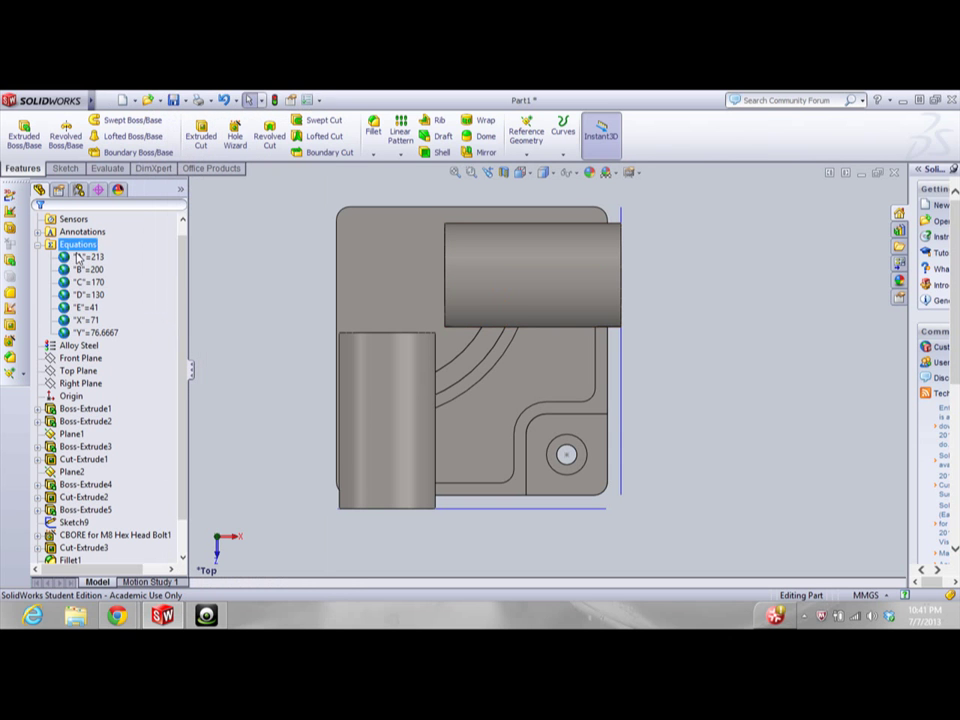
pyautogui.rightClick(80, 245)
pyautogui.click(100, 256)
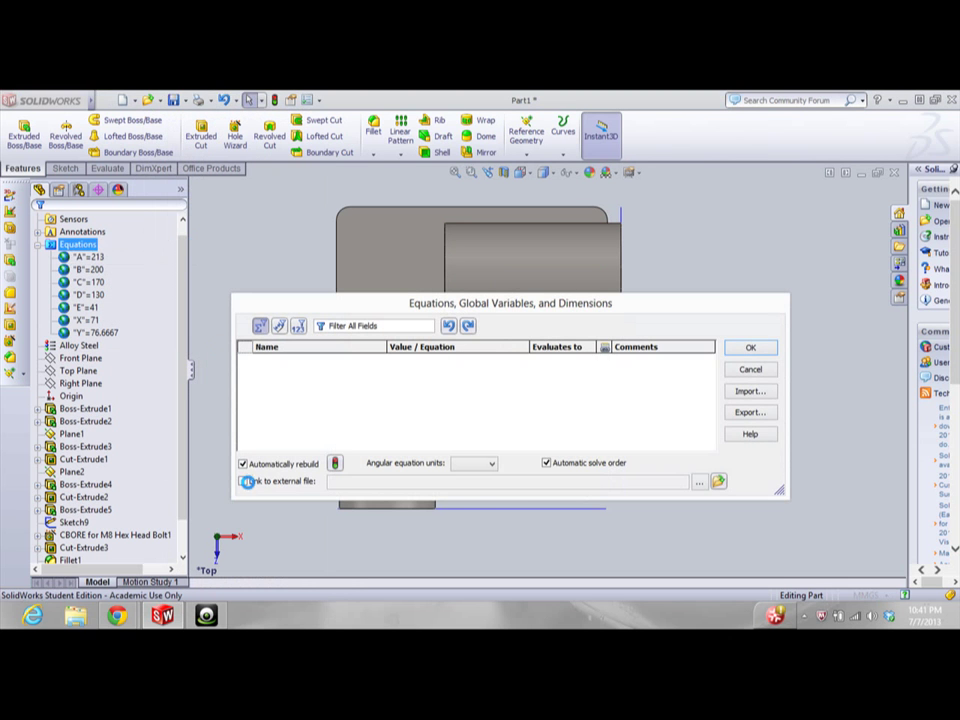
# Check the question 2 values in the exam PDF in Chrome, return to SolidWorks and set global variable A to 225
pyautogui.moveTo(136, 612)
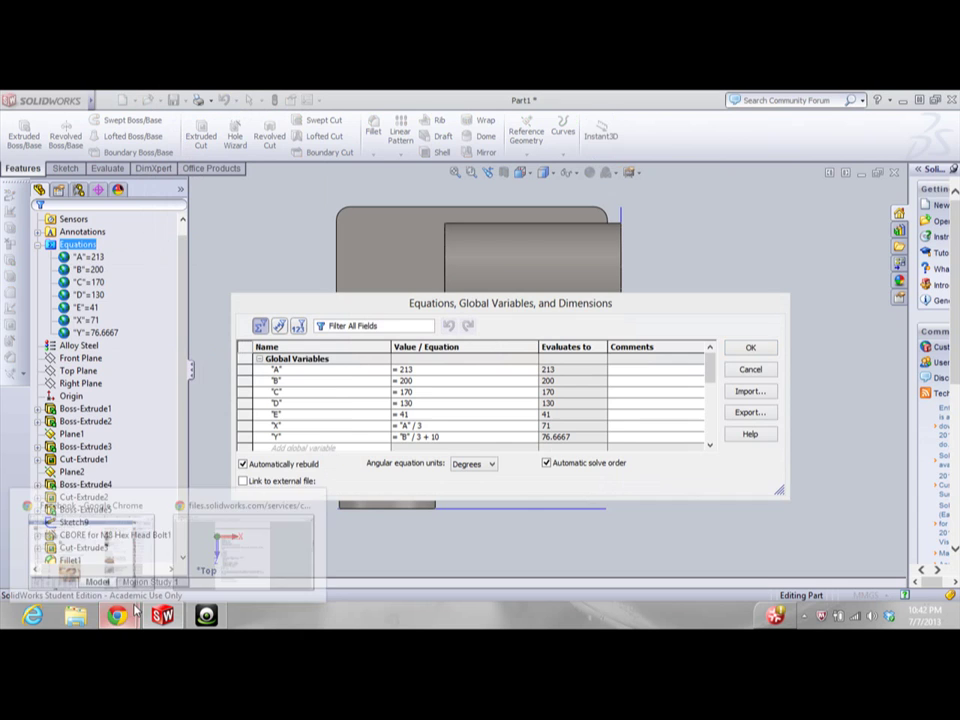
pyautogui.click(216, 546)
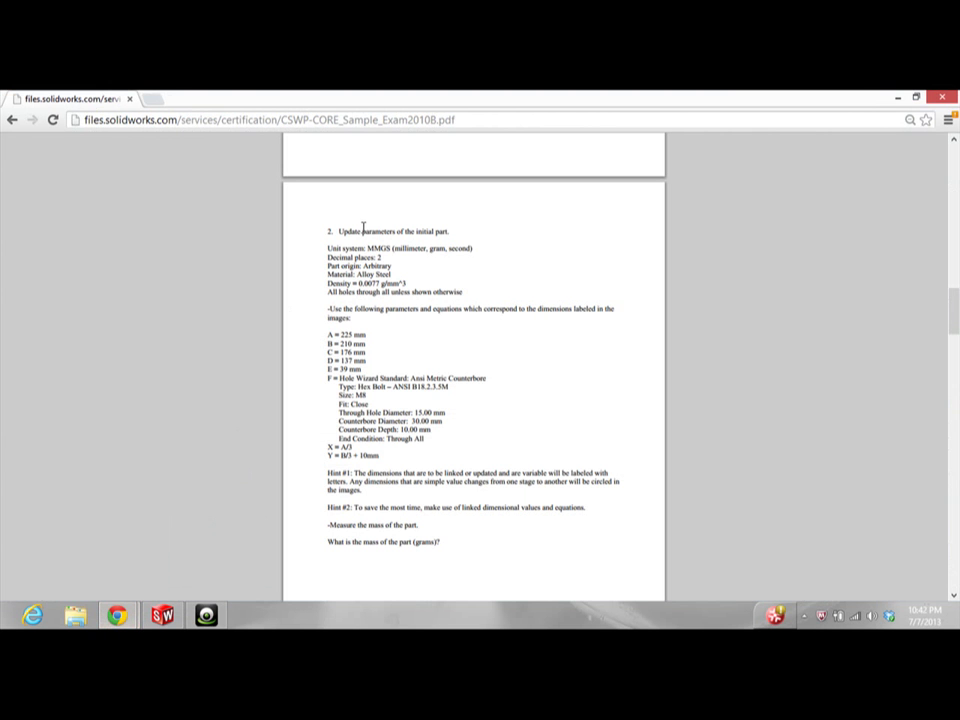
pyautogui.click(162, 614)
pyautogui.click(432, 370)
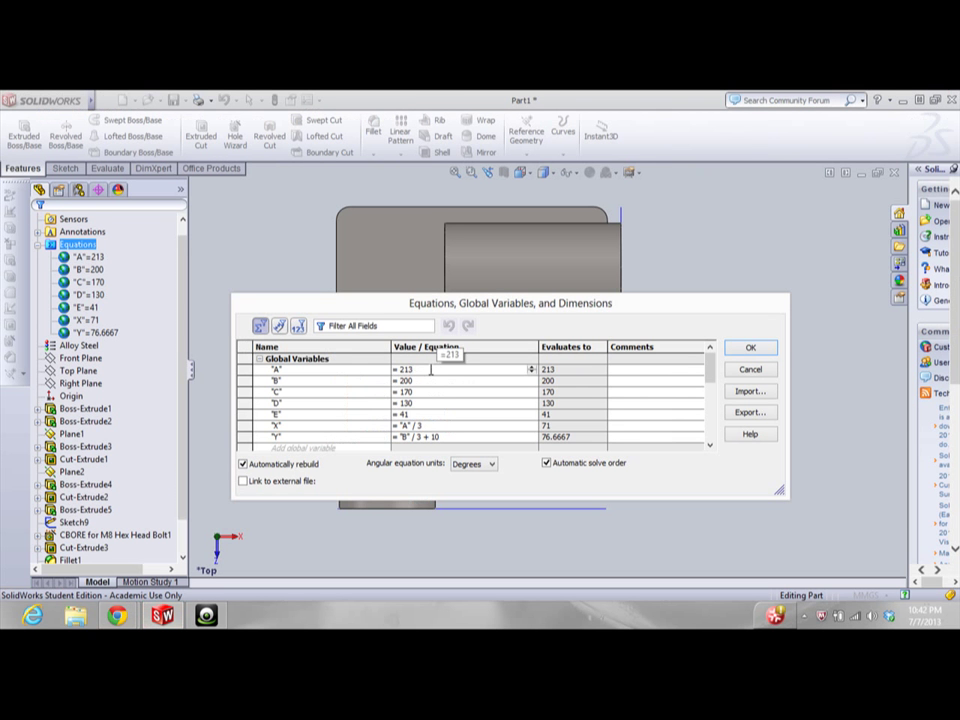
pyautogui.press('BackSpace')
pyautogui.press('BackSpace')
# Set global variable B to 210 and global variable C to 176
pyautogui.click(422, 381)
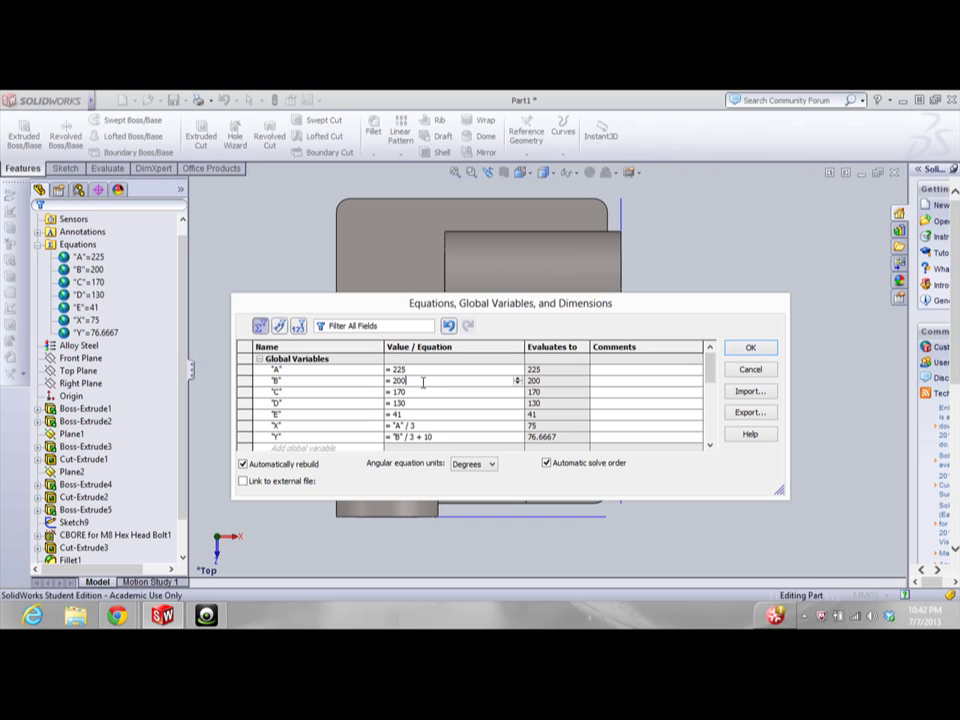
pyautogui.press('BackSpace')
pyautogui.press('BackSpace')
pyautogui.write('1')
pyautogui.click(422, 381)
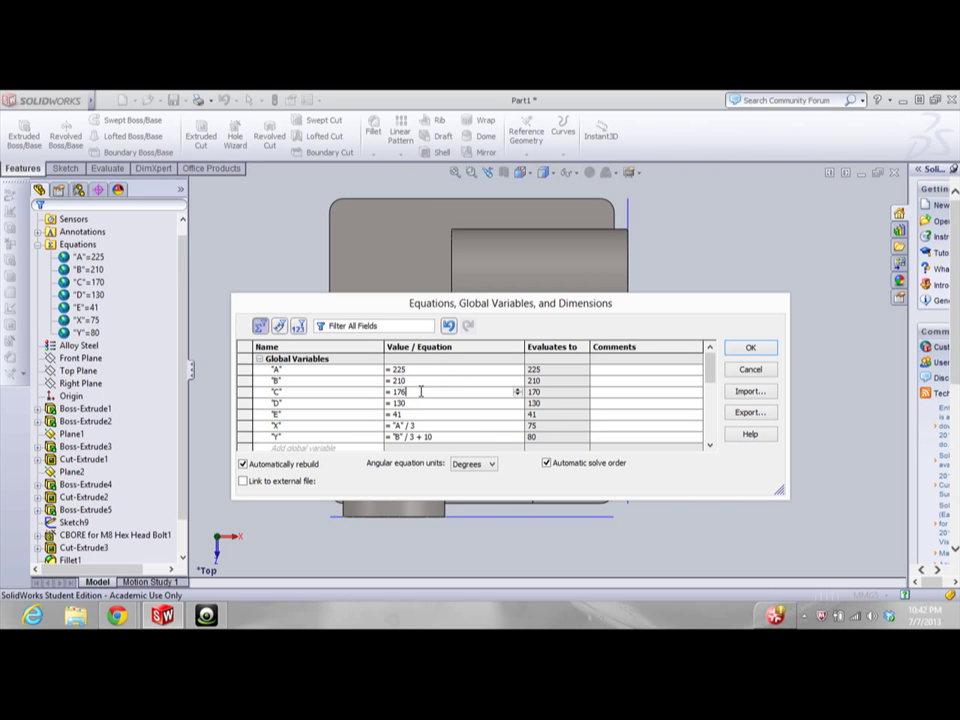
pyautogui.press('BackSpace')
pyautogui.write('6')
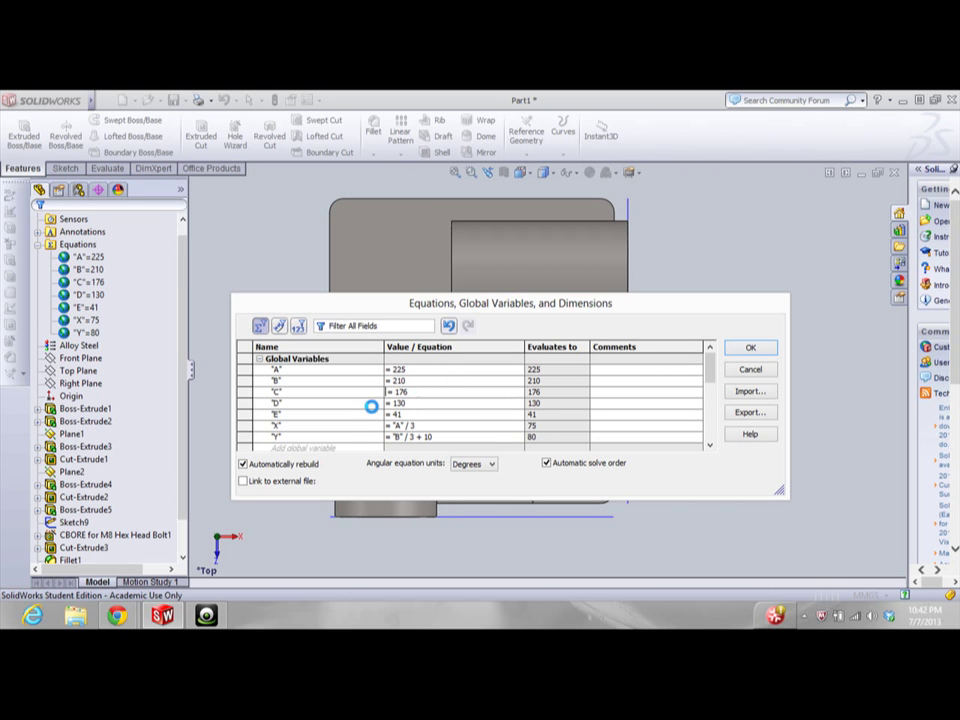
# Check the remaining question 2 values in the Chrome PDF, return to SolidWorks and set global variable D to 137
pyautogui.moveTo(118, 612)
pyautogui.click(248, 545)
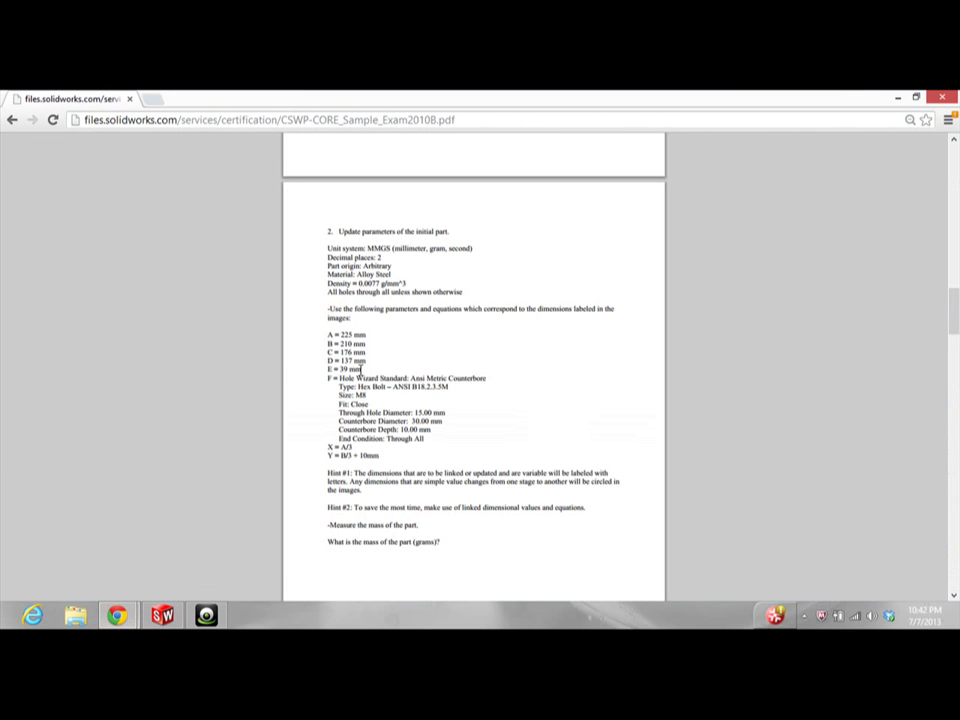
pyautogui.click(160, 614)
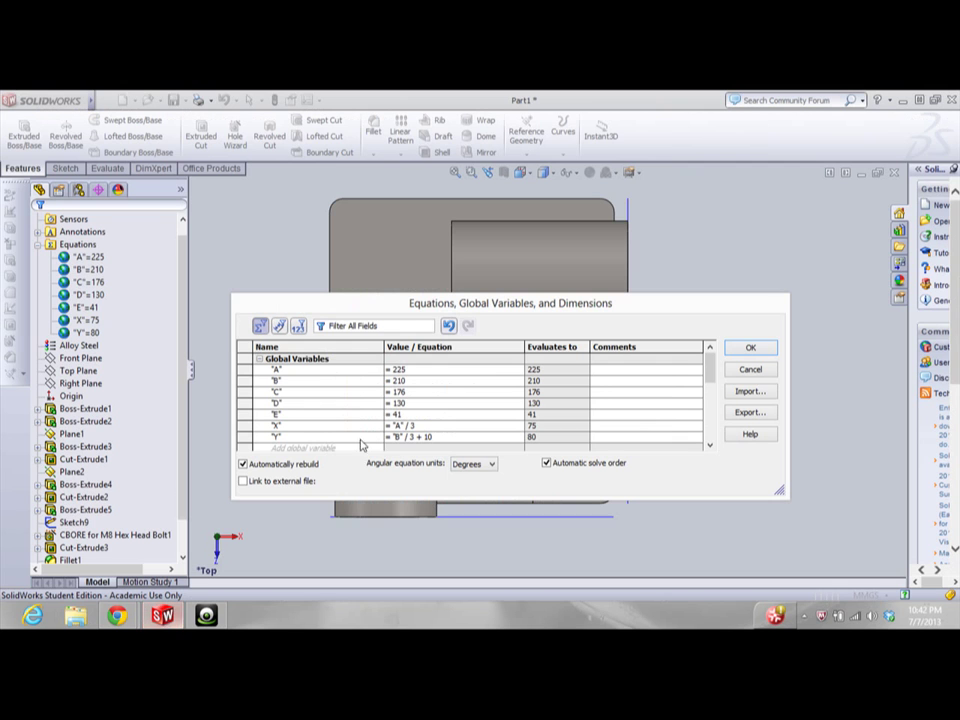
pyautogui.click(421, 402)
pyautogui.press('Return')
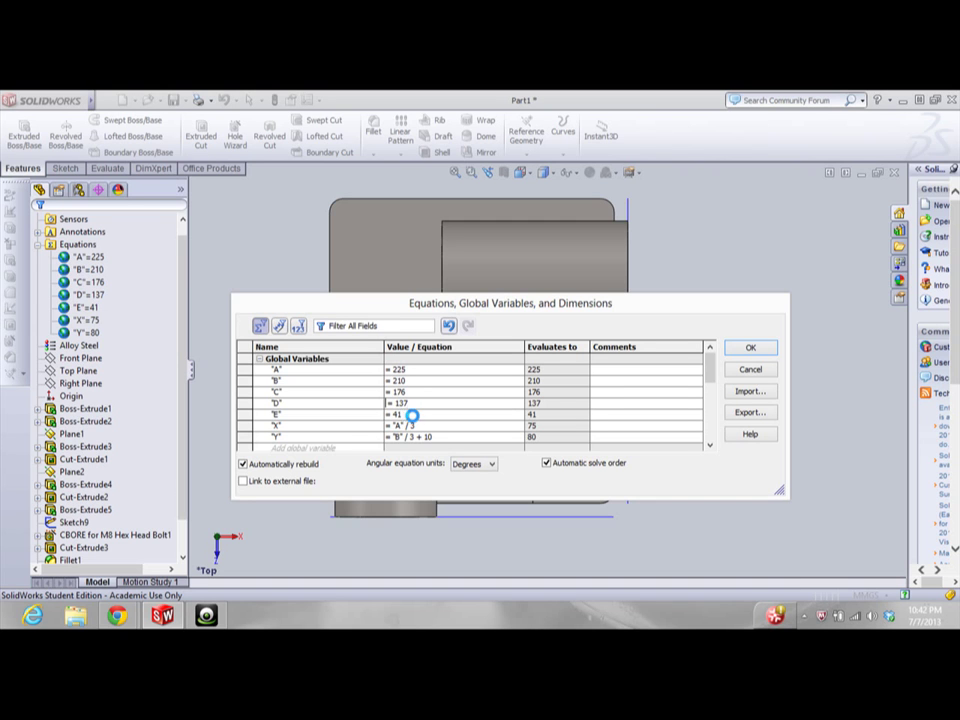
# Set global variable E to 39 and accept the equation changes
pyautogui.click(414, 414)
pyautogui.press('BackSpace')
pyautogui.press('BackSpace')
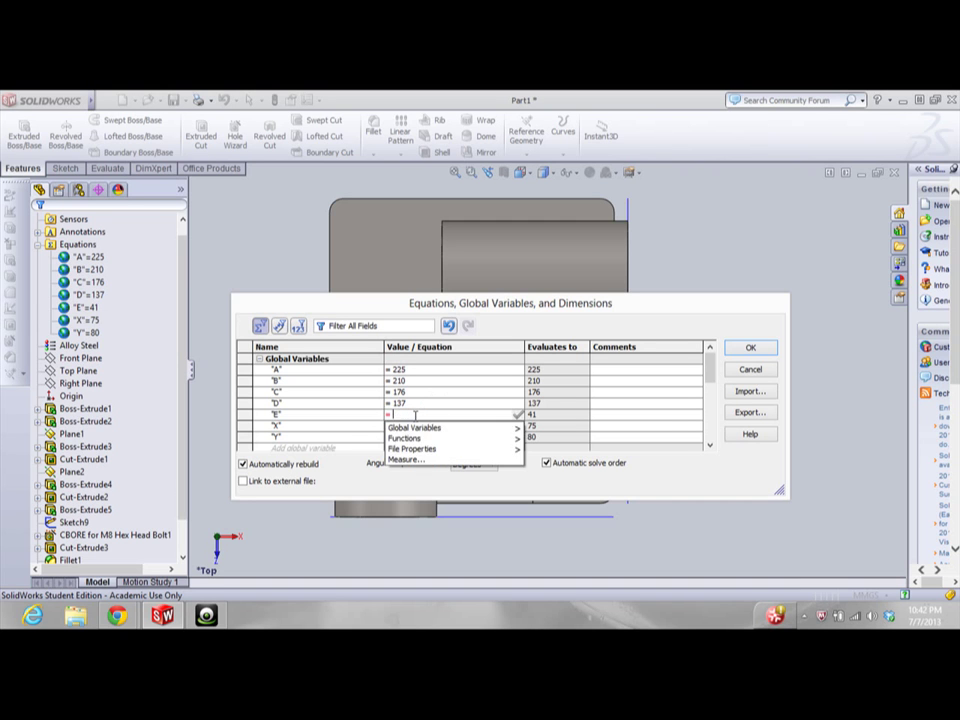
pyautogui.write('39')
pyautogui.press('Return')
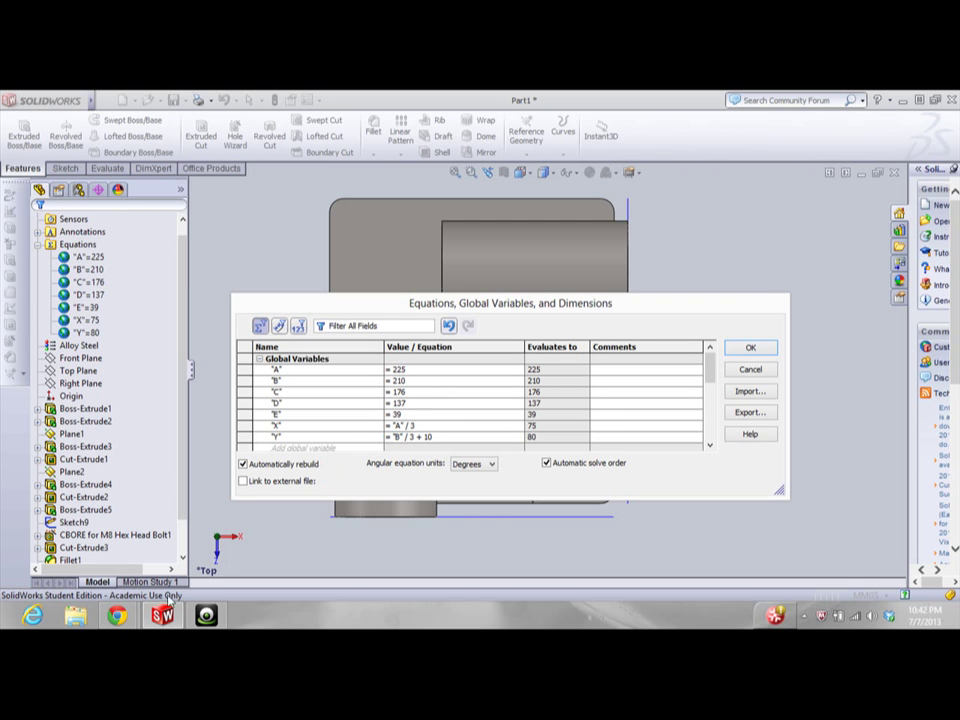
pyautogui.click(760, 354)
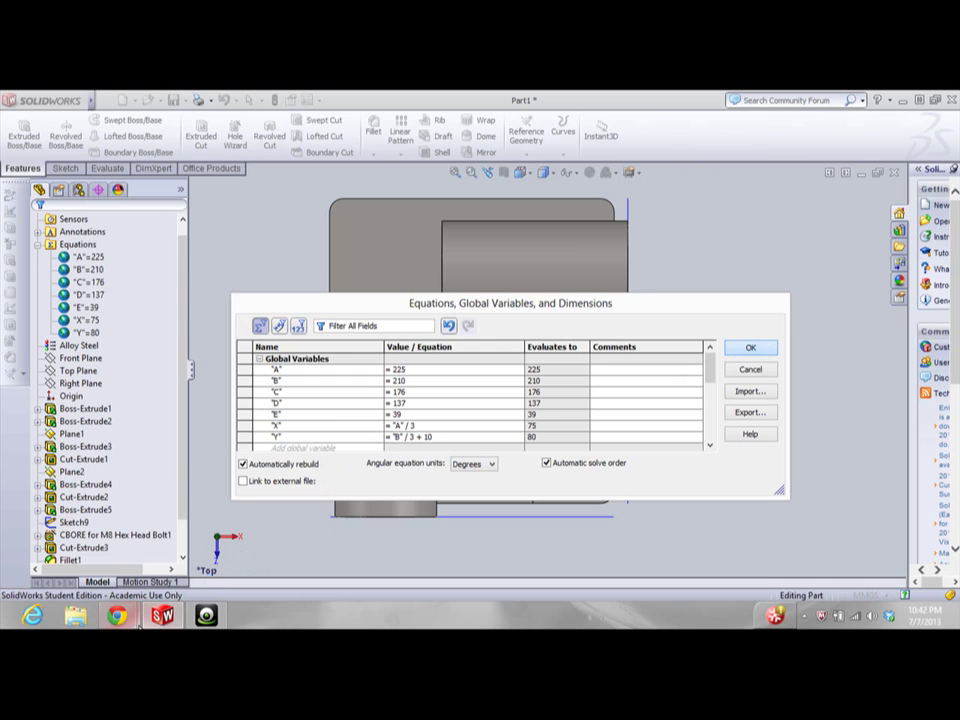
# Switch to the exam PDF in Chrome and look up the question 2 mass in the answer list
pyautogui.moveTo(117, 614)
pyautogui.click(214, 546)
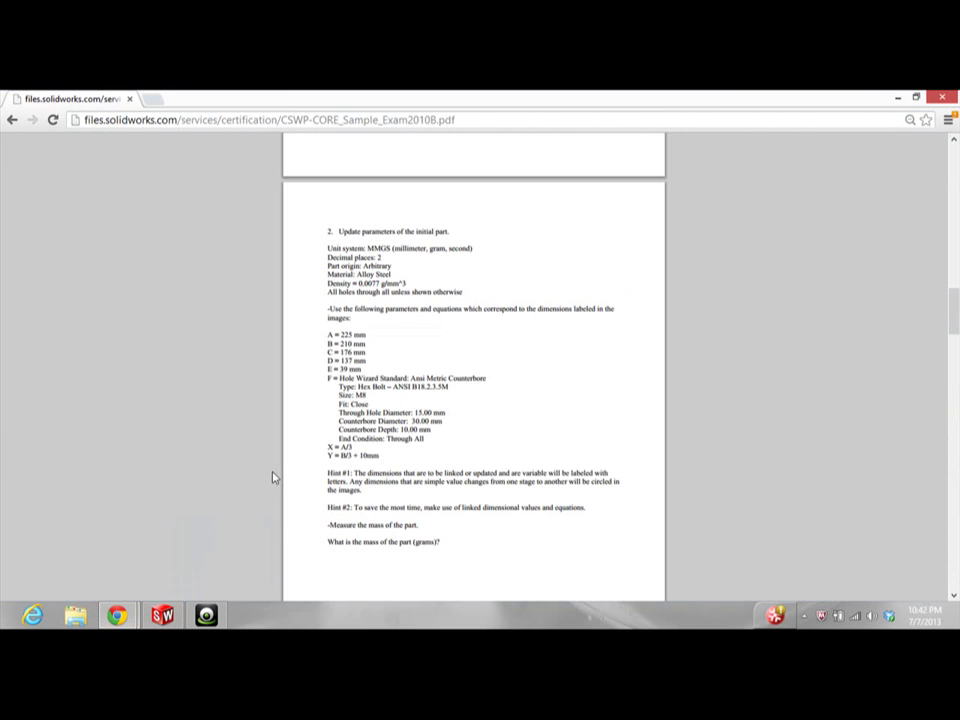
pyautogui.click(426, 458)
pyautogui.moveTo(955, 303); pyautogui.dragTo(955, 510)
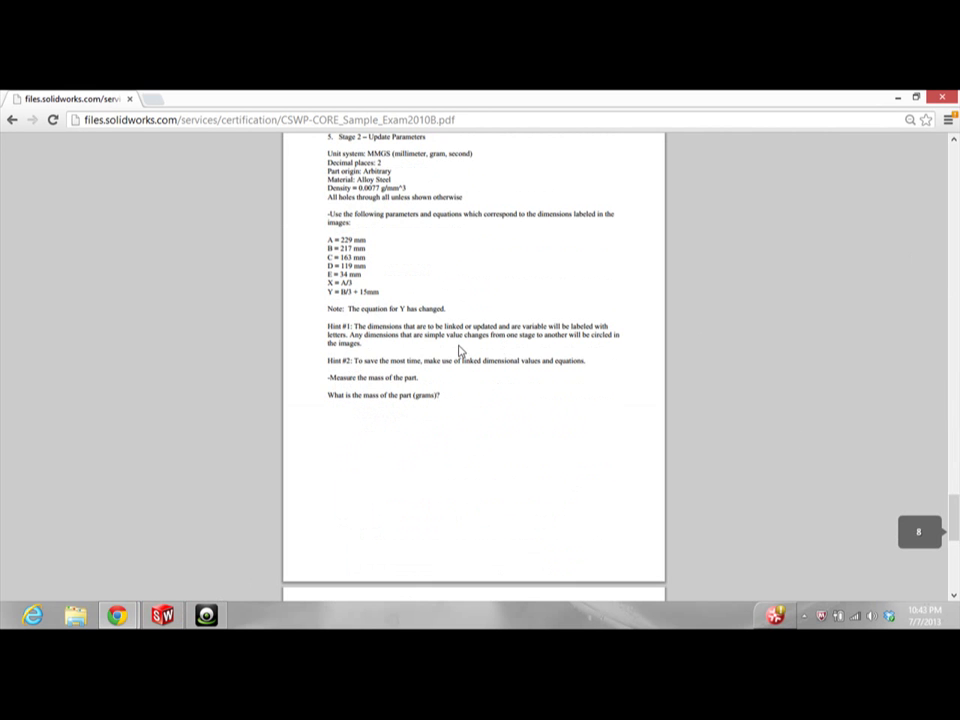
pyautogui.scroll(-4, 387, 357)
pyautogui.scroll(3, 389, 362)
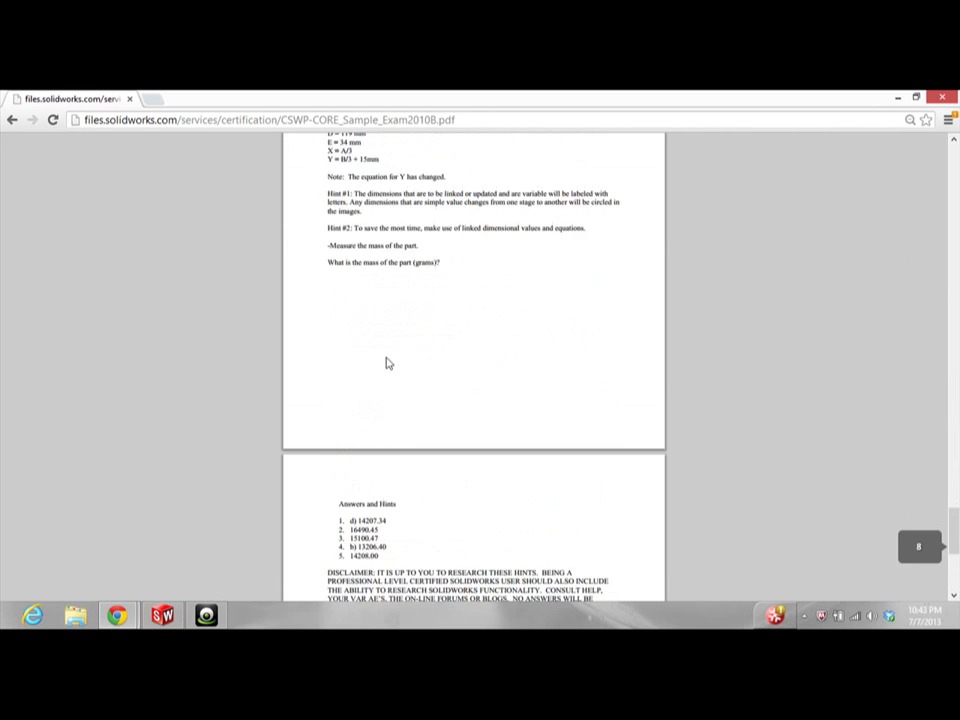
pyautogui.scroll(-2, 389, 363)
pyautogui.moveTo(351, 320); pyautogui.dragTo(386, 324)
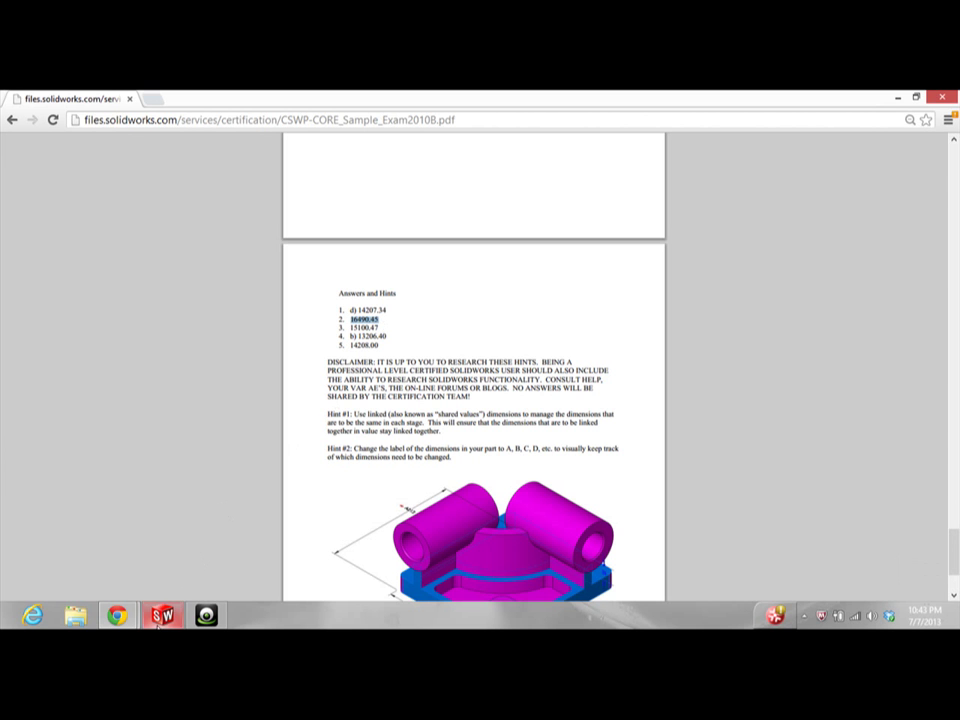
# Return to SolidWorks and evaluate the mass properties of the updated part for comparison with the question 2 answer
pyautogui.click(162, 615)
pyautogui.click(213, 100)
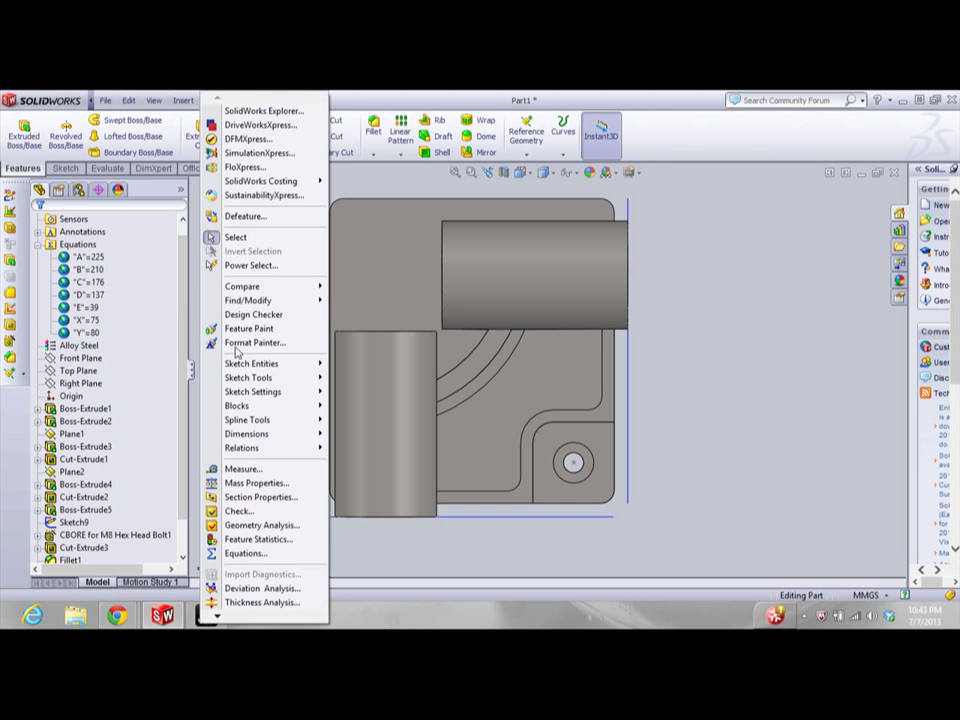
pyautogui.click(273, 485)
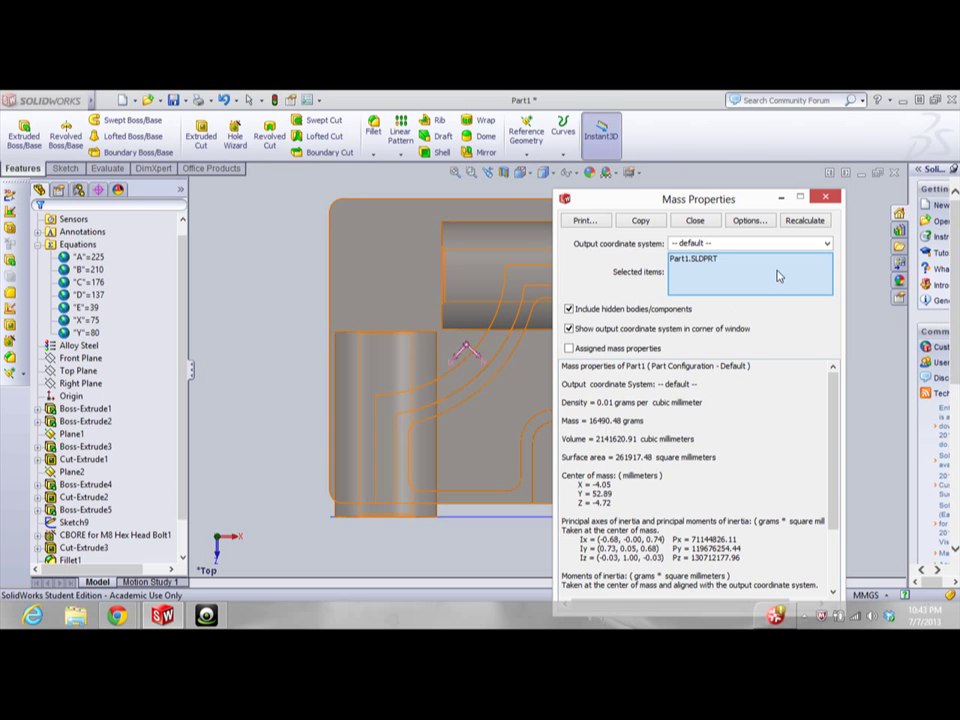
# Close the mass properties and switch to the exam PDF in Chrome to find the question 3 parameters
pyautogui.click(824, 199)
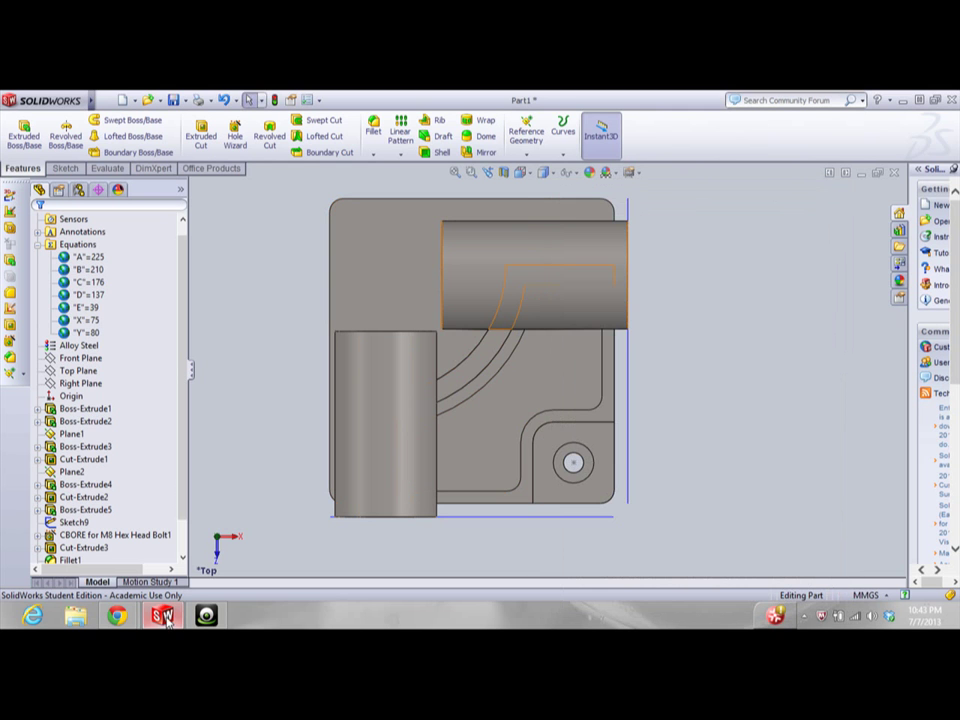
pyautogui.click(116, 617)
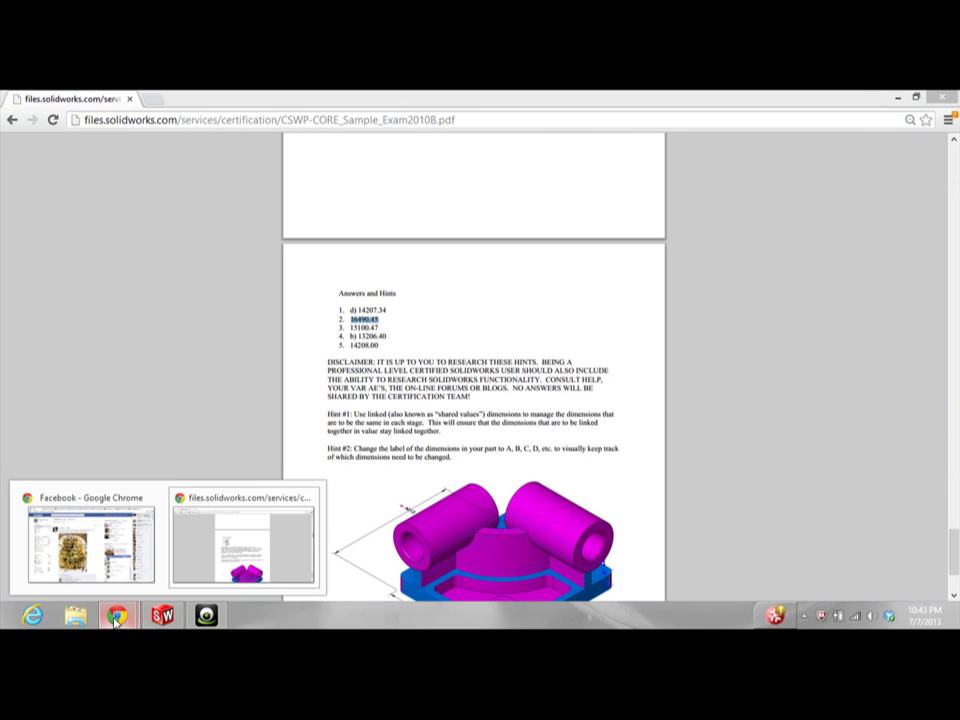
pyautogui.scroll(-10, 229, 268)
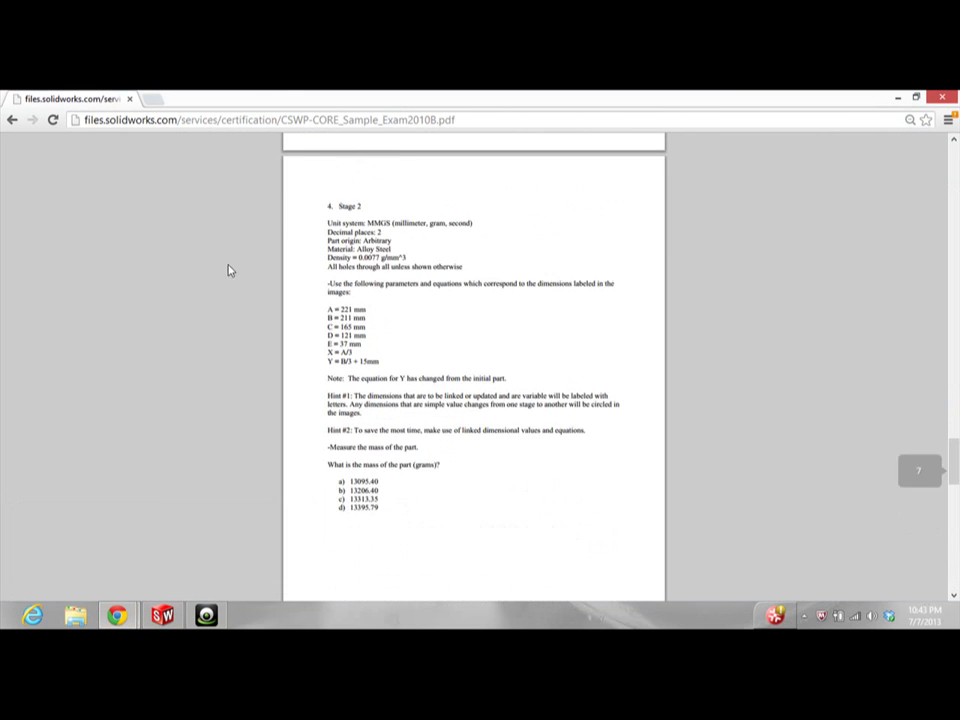
pyautogui.scroll(-2, 211, 283)
pyautogui.scroll(5, 211, 283)
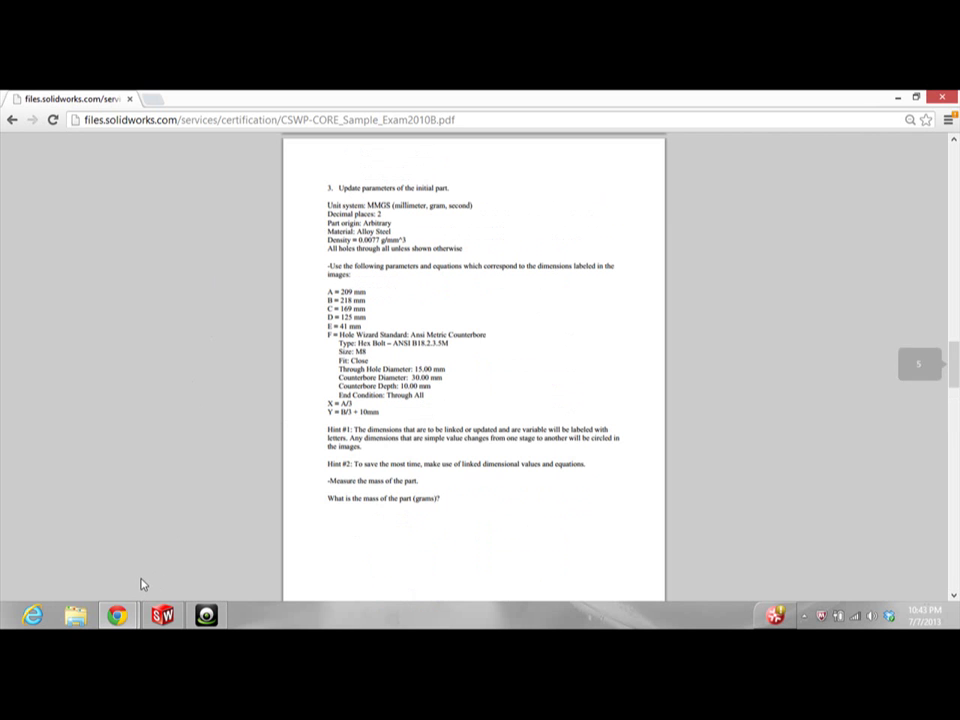
# Return to SolidWorks and open the part's equations and global variables for editing
pyautogui.click(163, 616)
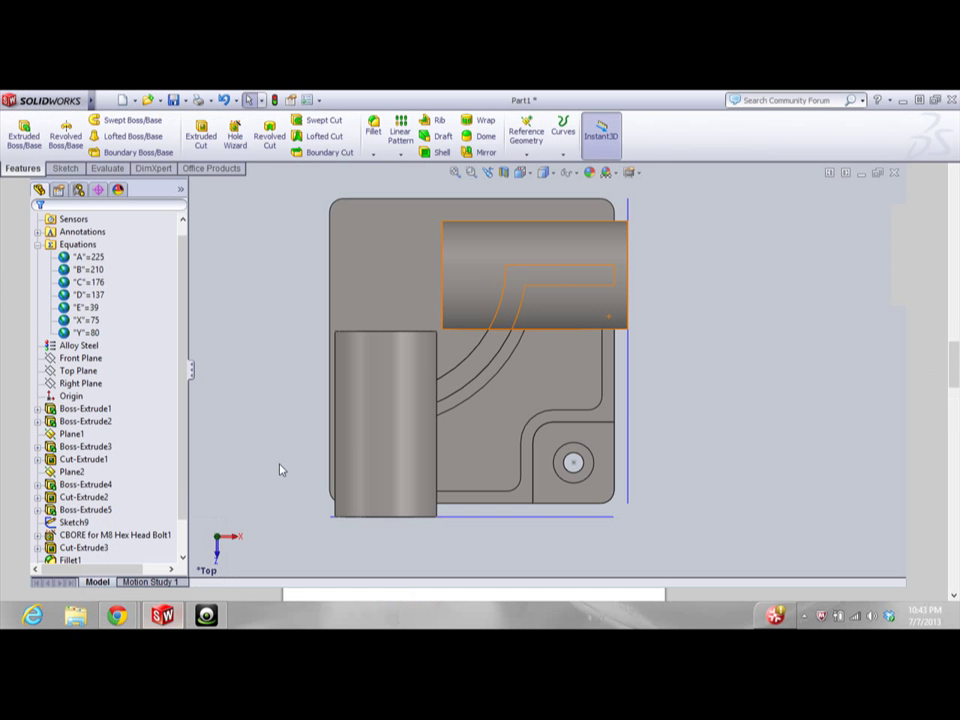
pyautogui.click(80, 244)
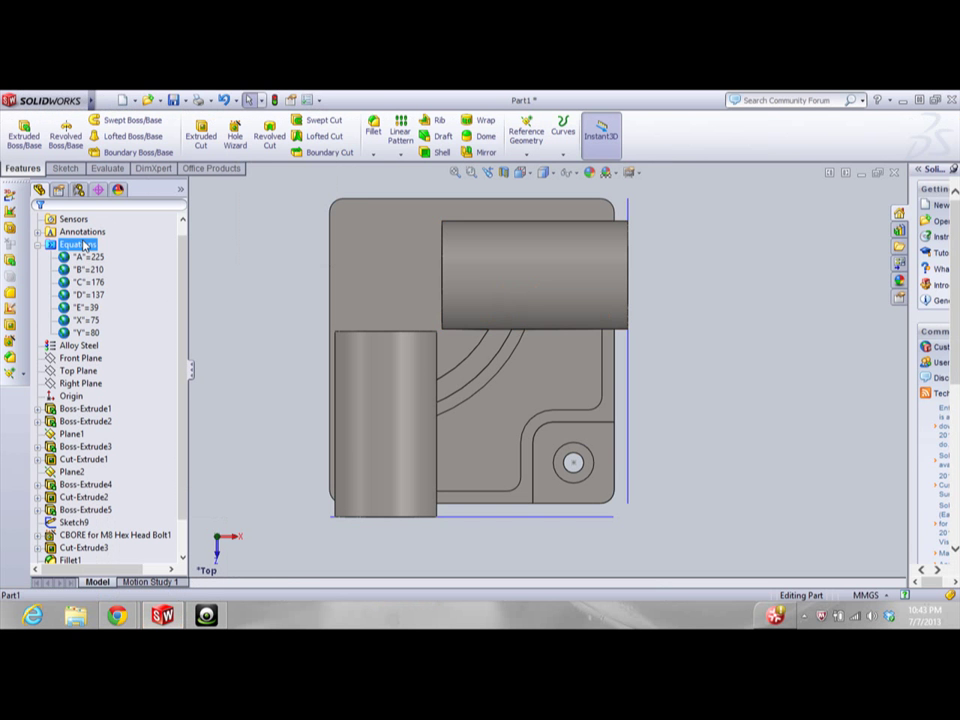
pyautogui.rightClick(98, 244)
pyautogui.click(160, 250)
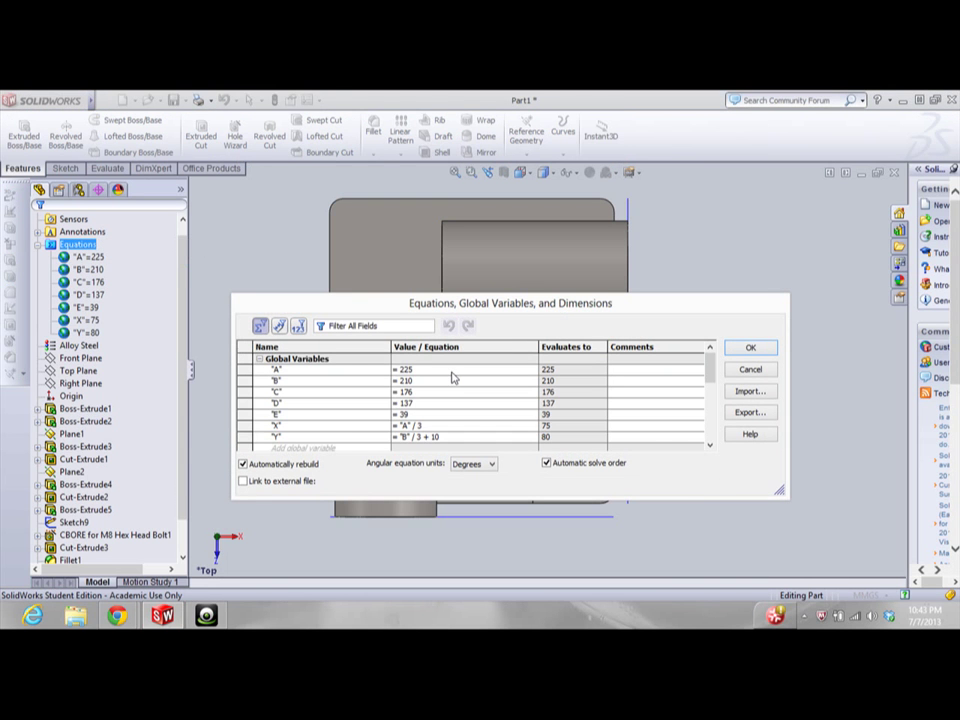
# Check the question 3 values in the Chrome PDF, return to SolidWorks and set global variable A to 209
pyautogui.moveTo(117, 615)
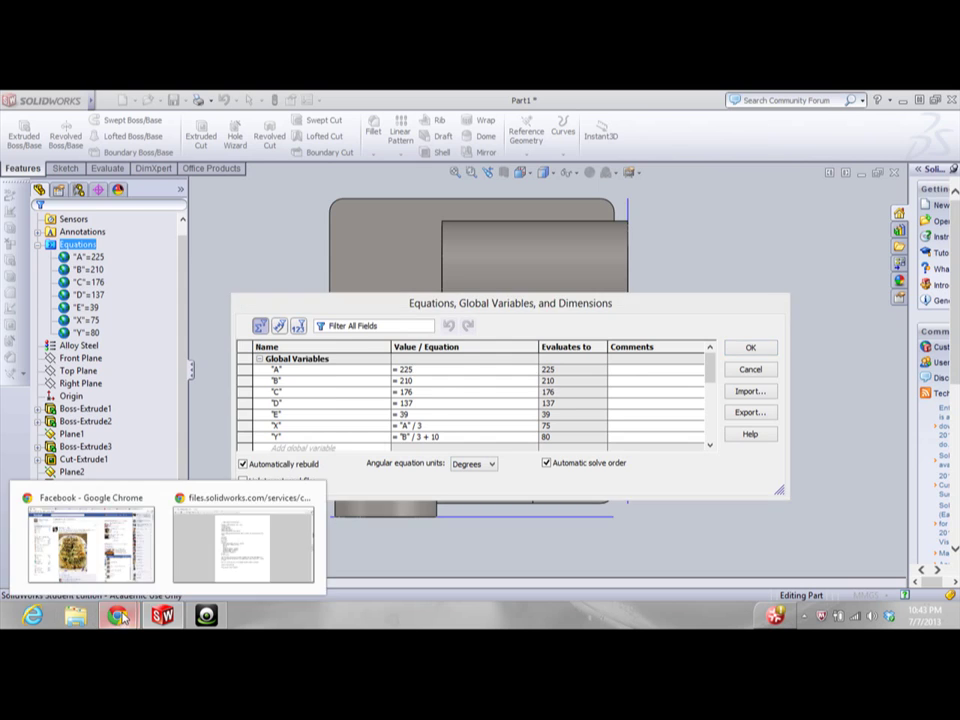
pyautogui.click(190, 557)
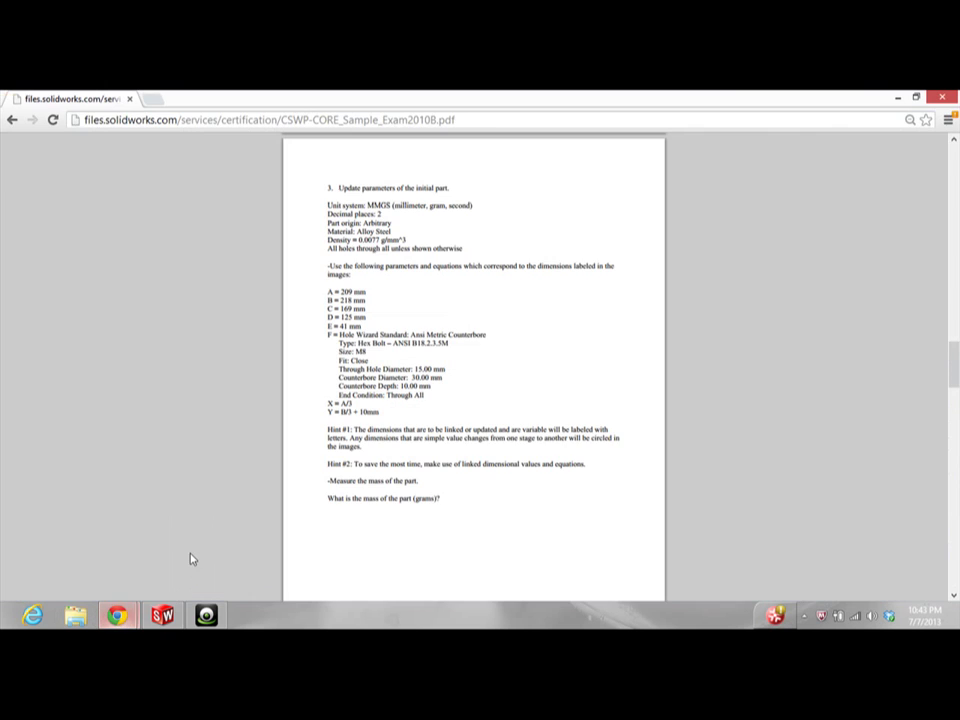
pyautogui.click(162, 615)
pyautogui.press('BackSpace')
pyautogui.press('BackSpace')
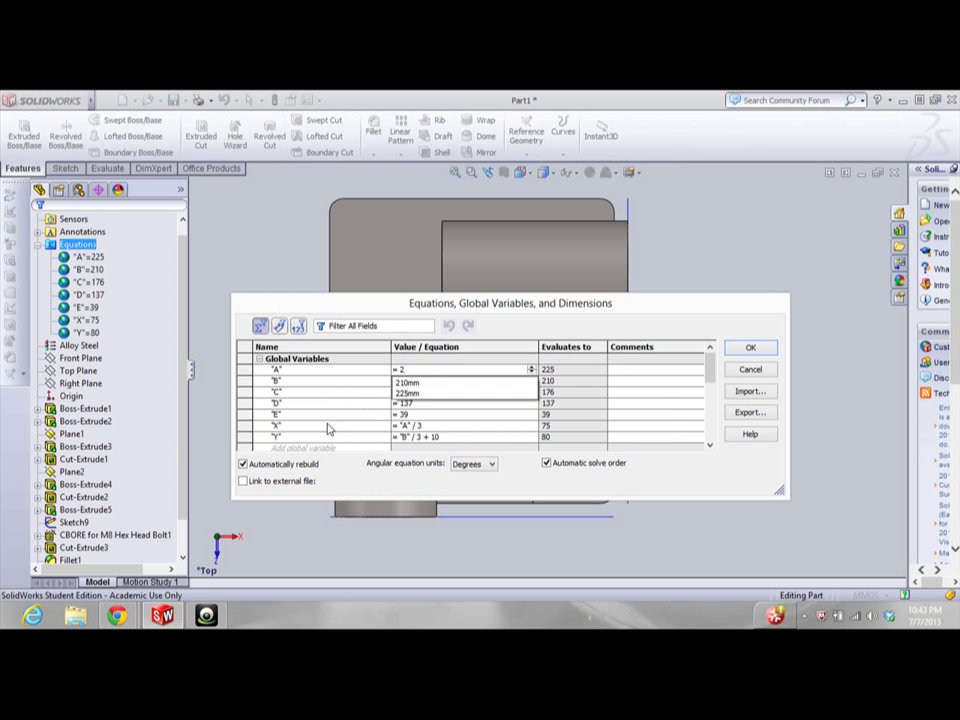
pyautogui.write('09')
pyautogui.click(421, 383)
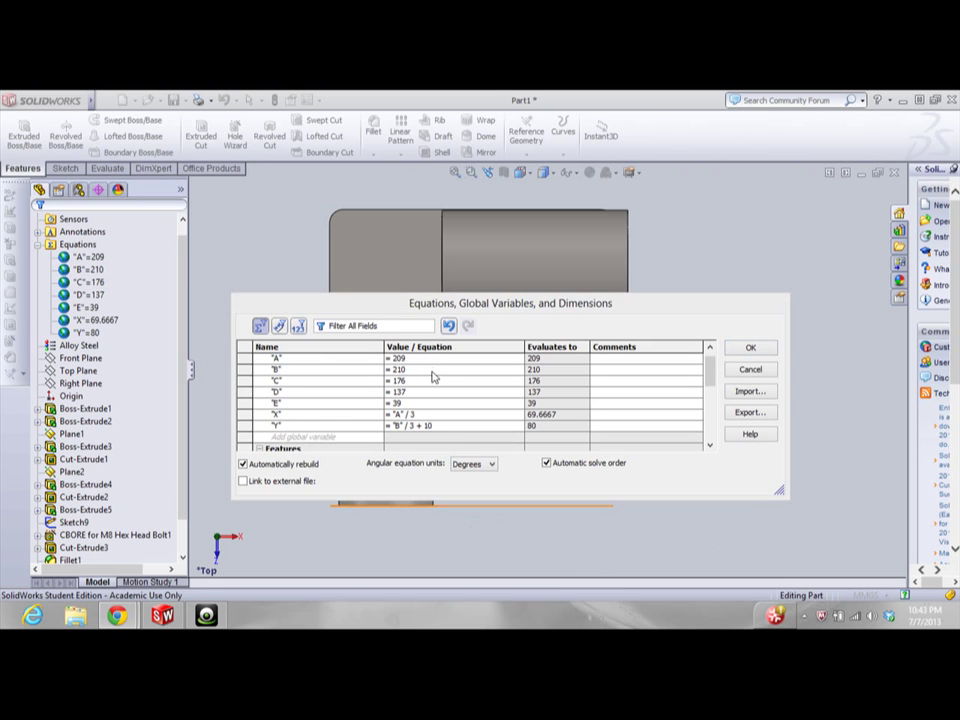
# Set global variable B to 218
pyautogui.click(421, 370)
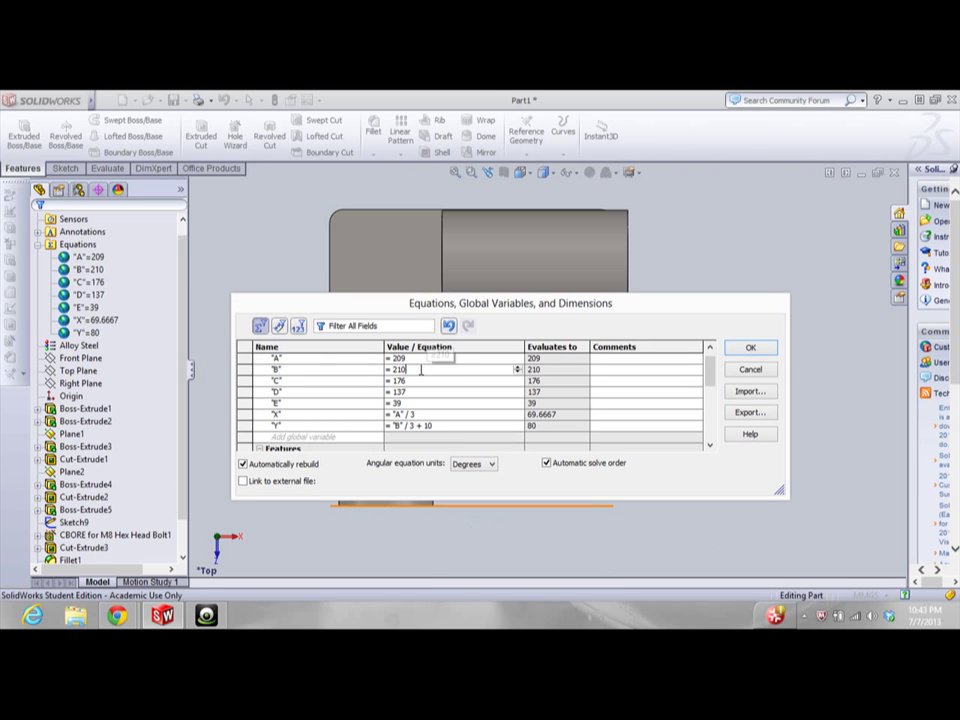
pyautogui.press('BackSpace')
pyautogui.write('8')
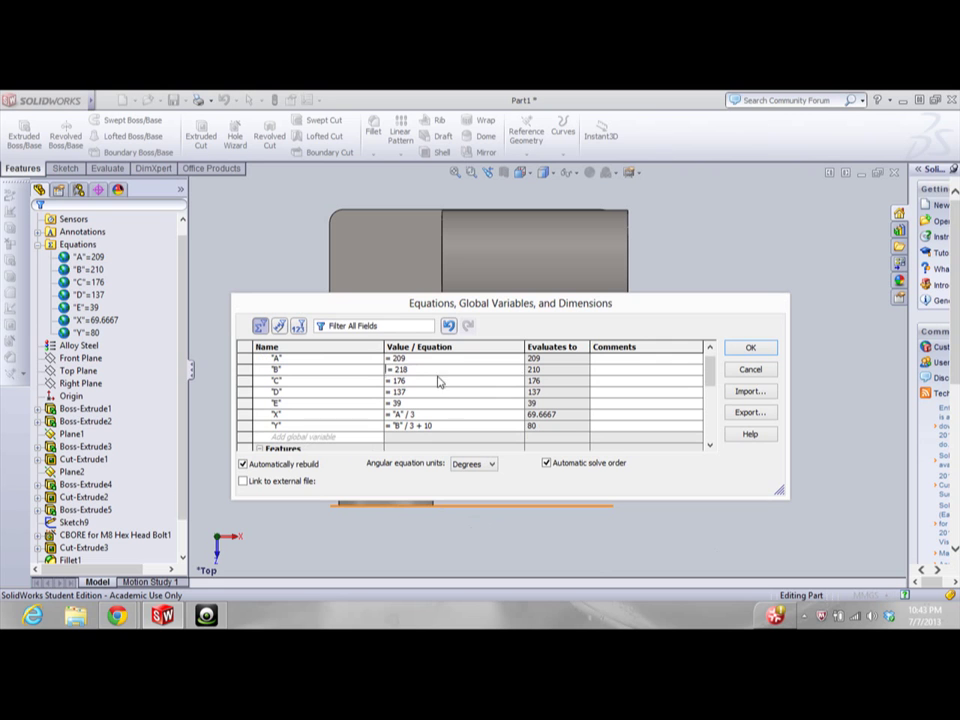
pyautogui.press('Return')
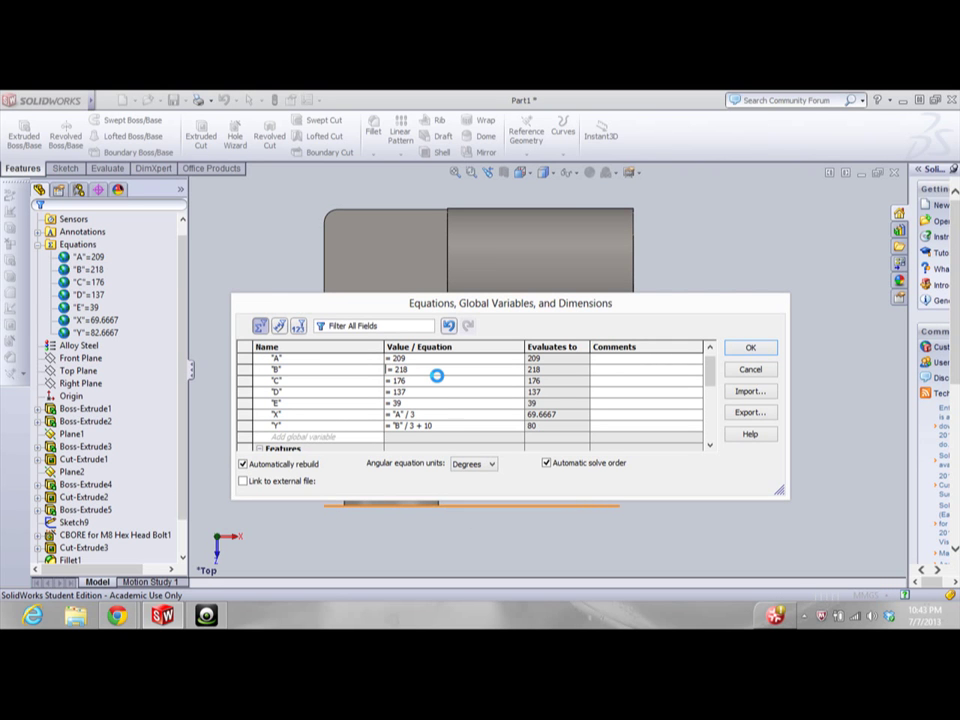
# Check the next question 3 values in the Chrome PDF, return to SolidWorks and set global variable C to 169
pyautogui.moveTo(116, 615)
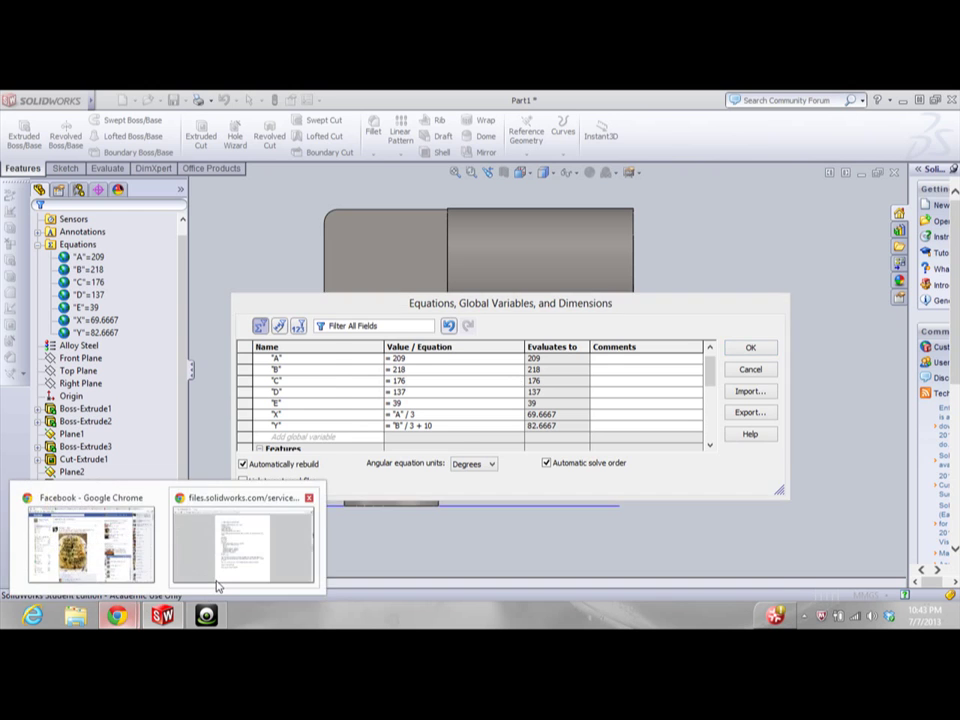
pyautogui.click(242, 545)
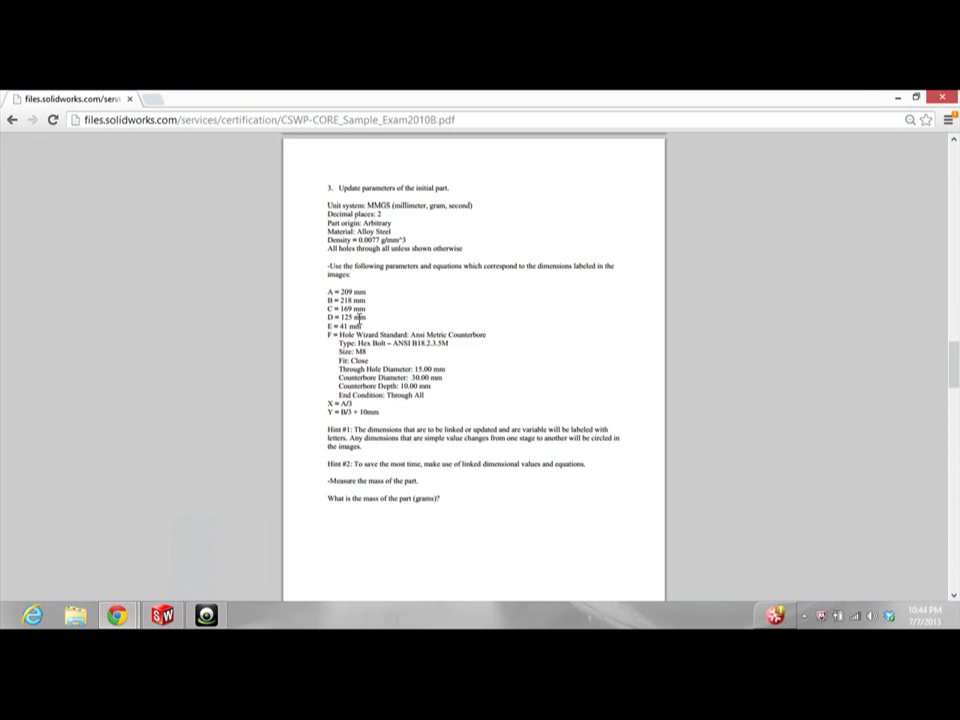
pyautogui.click(162, 615)
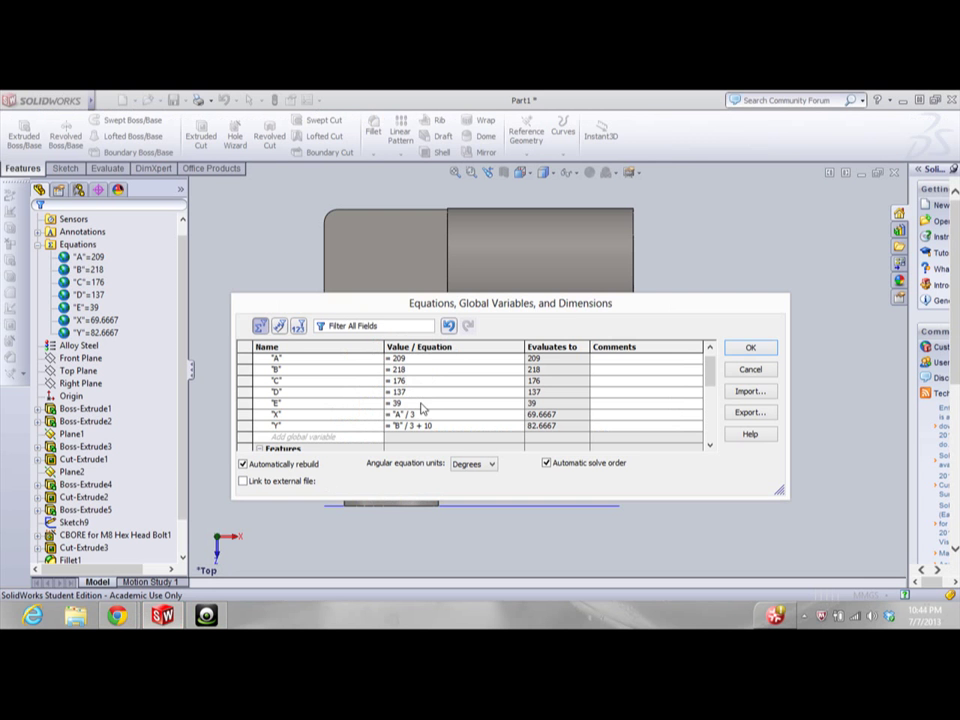
pyautogui.press('BackSpace')
pyautogui.press('BackSpace')
pyautogui.write('69')
pyautogui.press('Return')
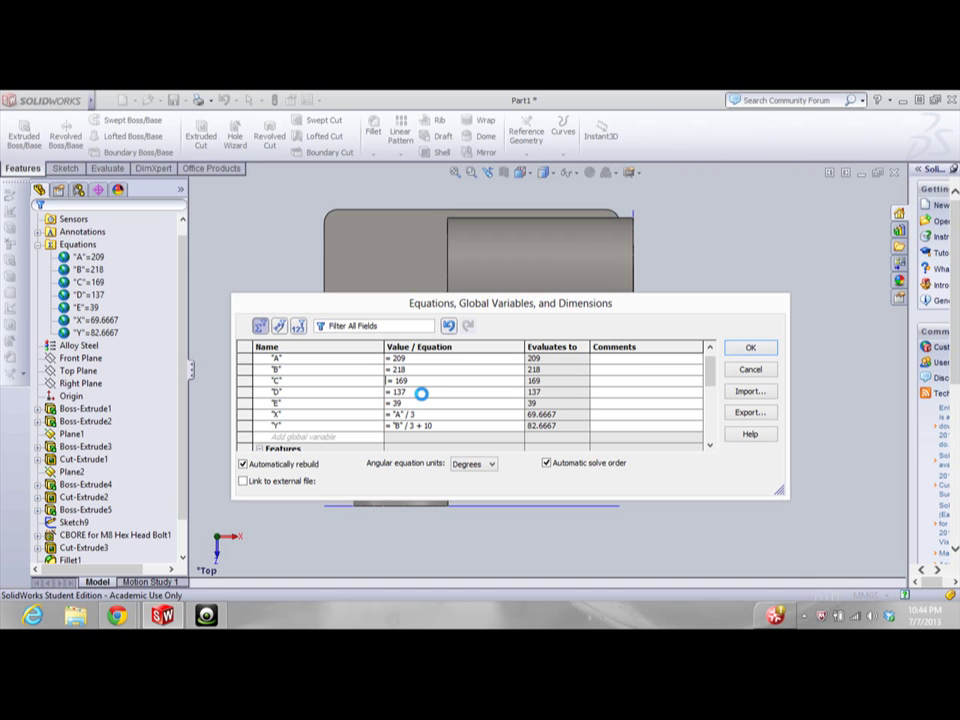
# Set global variable D to 125
pyautogui.click(423, 393)
pyautogui.press('BackSpace')
pyautogui.press('BackSpace')
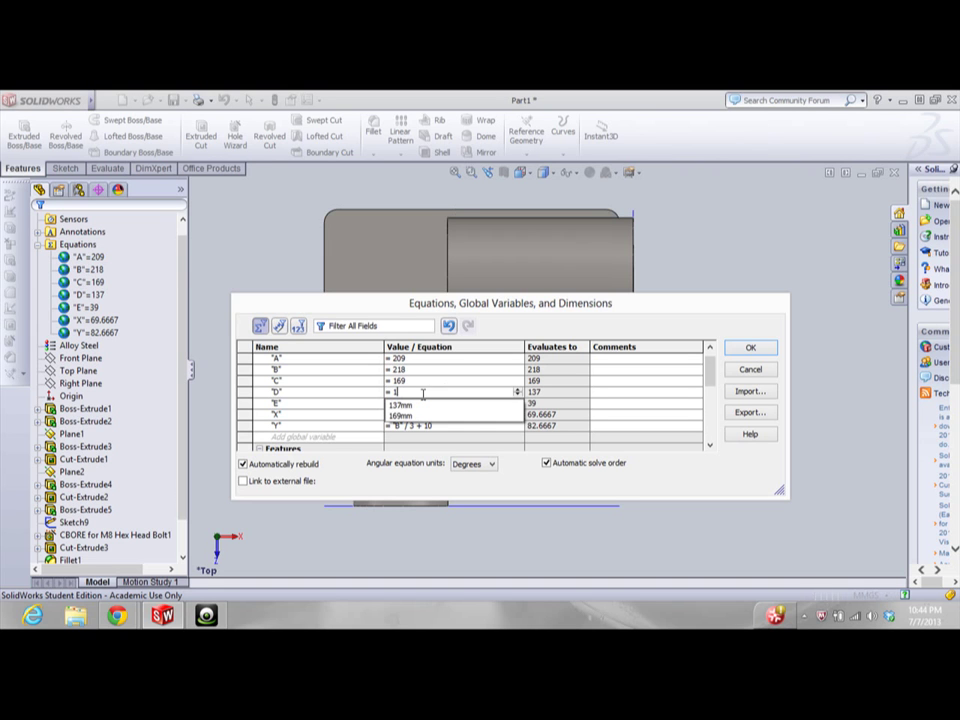
pyautogui.write('25')
pyautogui.press('Home')
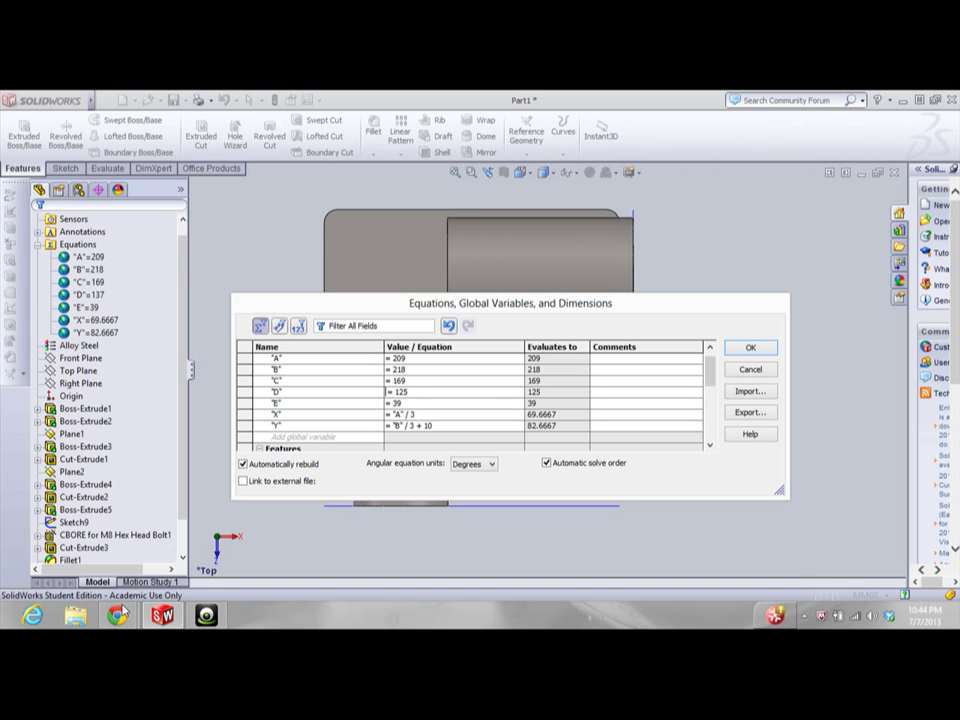
# Check E for question 3 in the Chrome PDF, return to SolidWorks and set global variable E to 41
pyautogui.moveTo(117, 615)
pyautogui.click(243, 559)
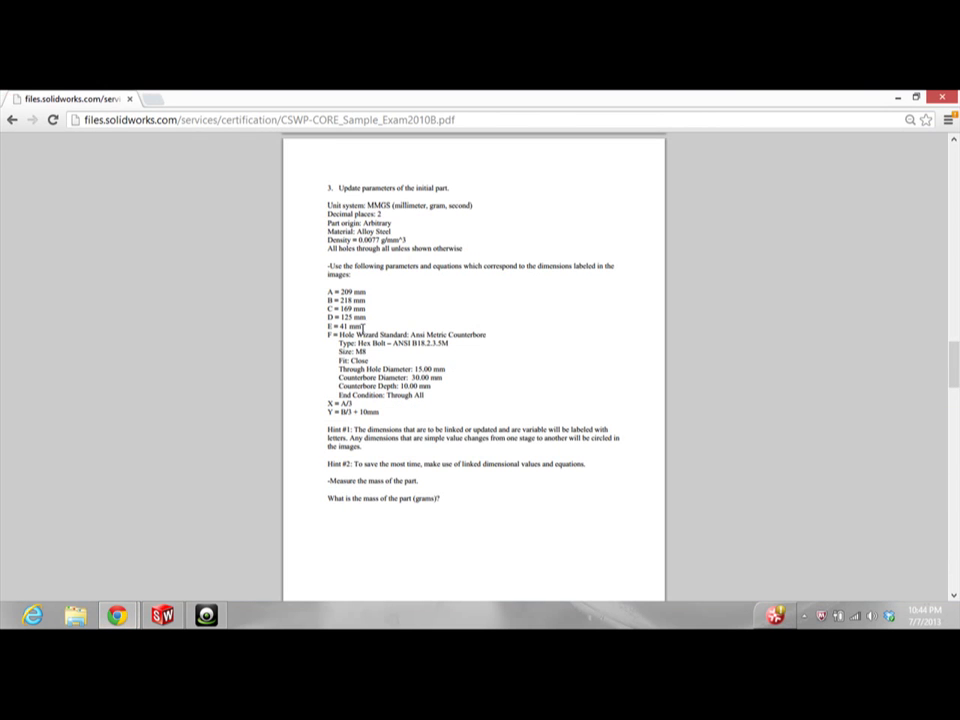
pyautogui.click(163, 615)
pyautogui.click(413, 403)
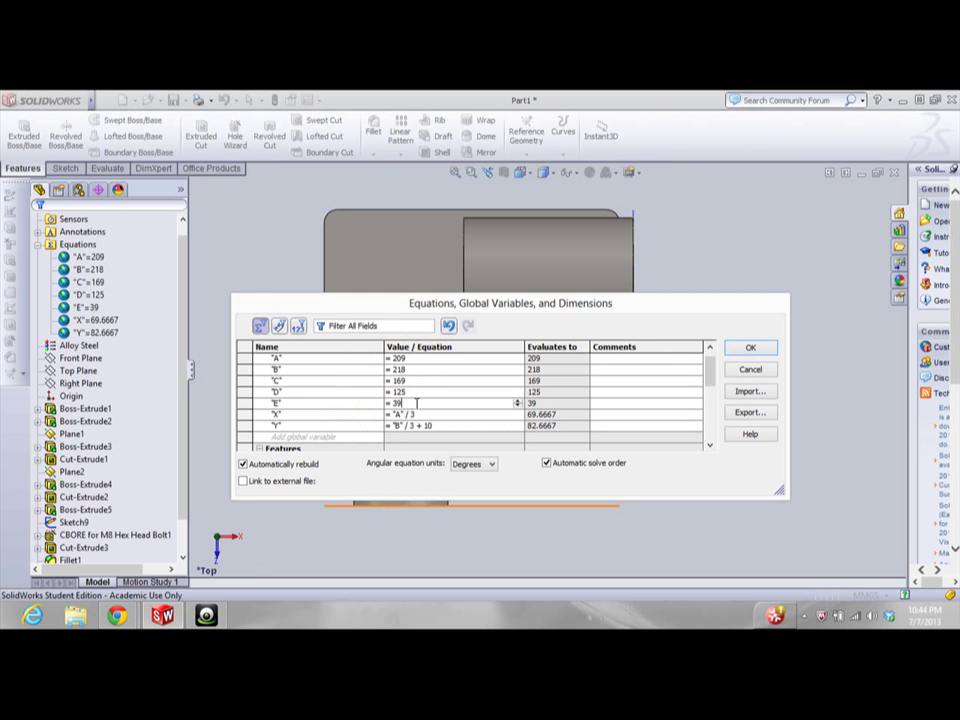
pyautogui.press('BackSpace')
pyautogui.press('BackSpace')
pyautogui.write('4')
pyautogui.press('Return')
# Review the counterbore, X and Y specifications in the Chrome PDF, return to SolidWorks and accept the equation changes
pyautogui.moveTo(117, 615)
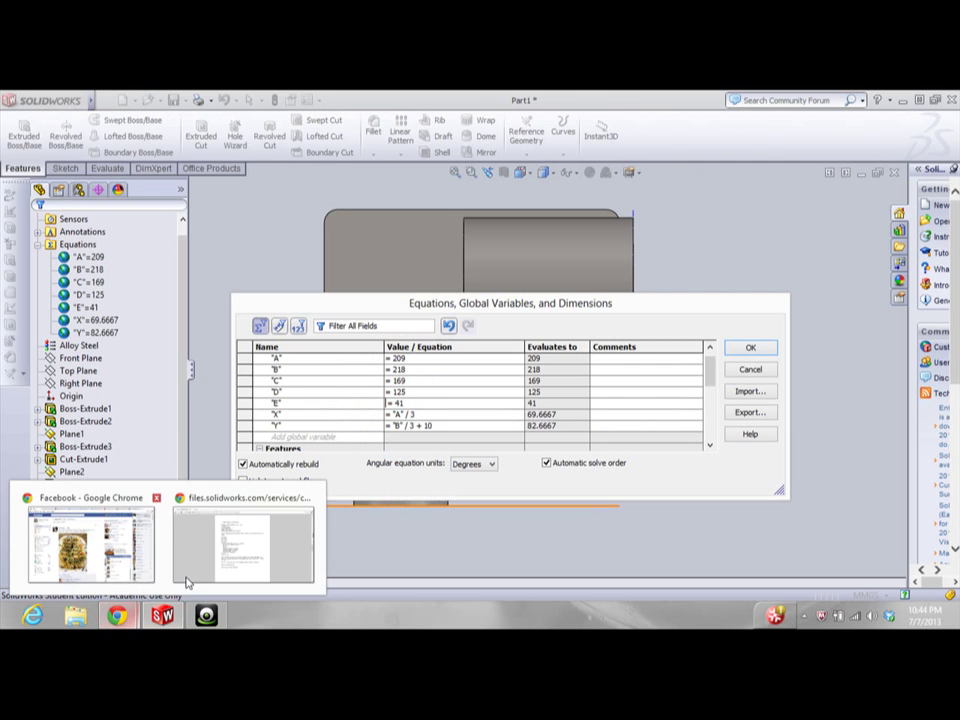
pyautogui.click(186, 580)
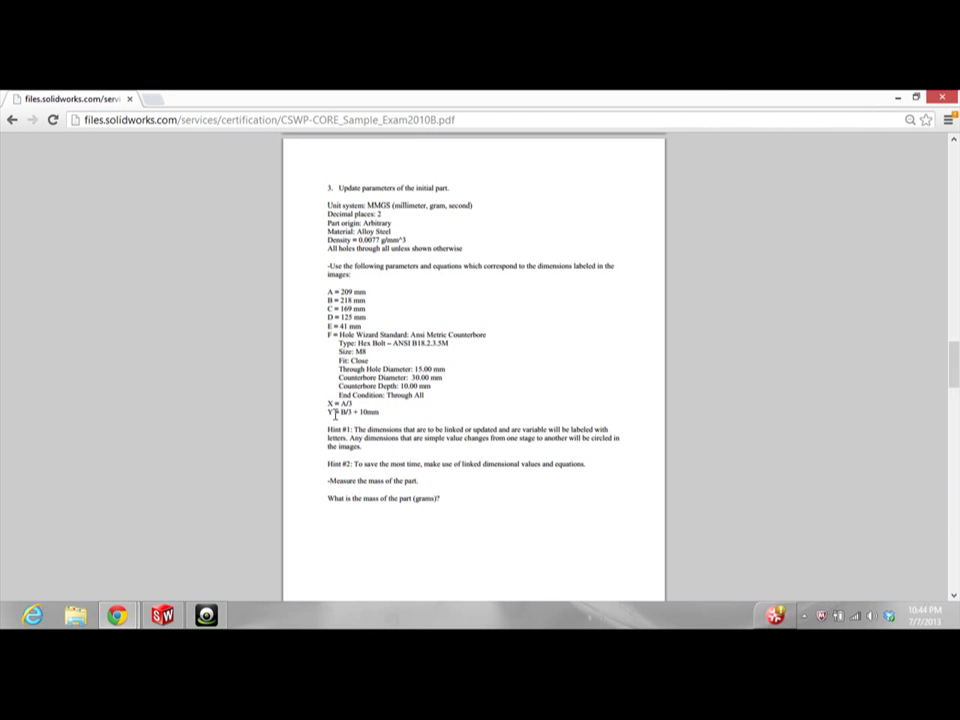
pyautogui.moveTo(437, 385); pyautogui.dragTo(385, 344)
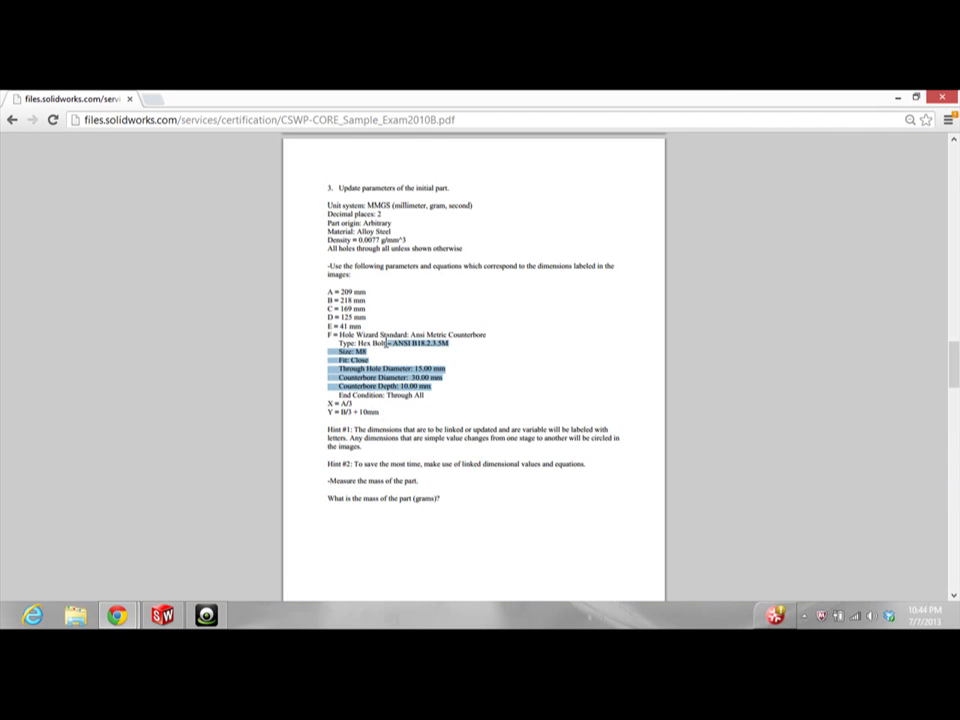
pyautogui.click(436, 363)
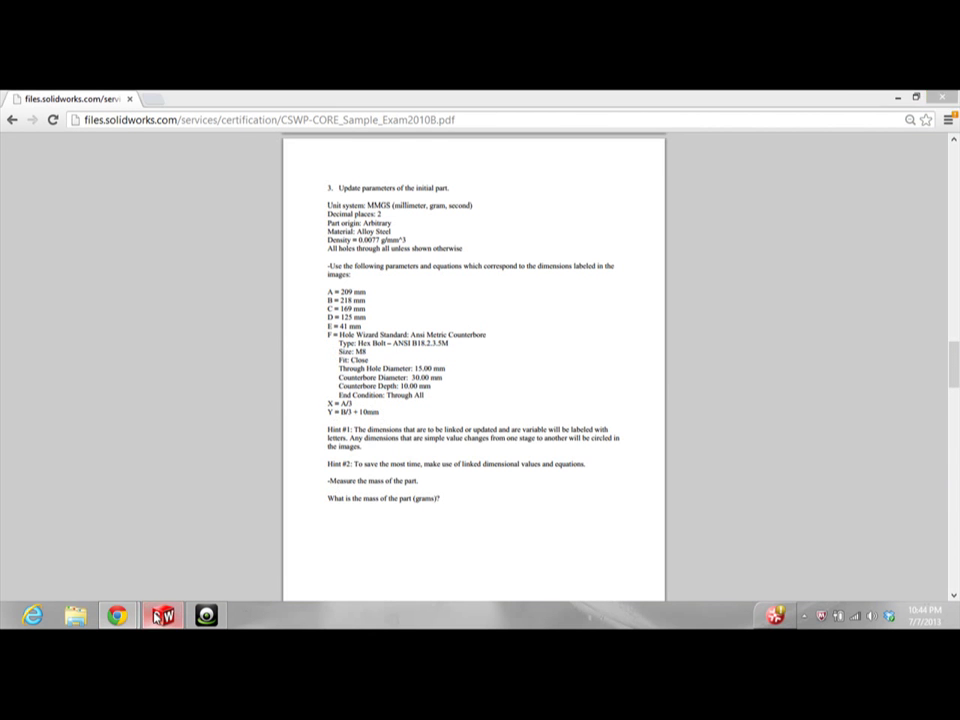
pyautogui.click(162, 615)
pyautogui.click(748, 348)
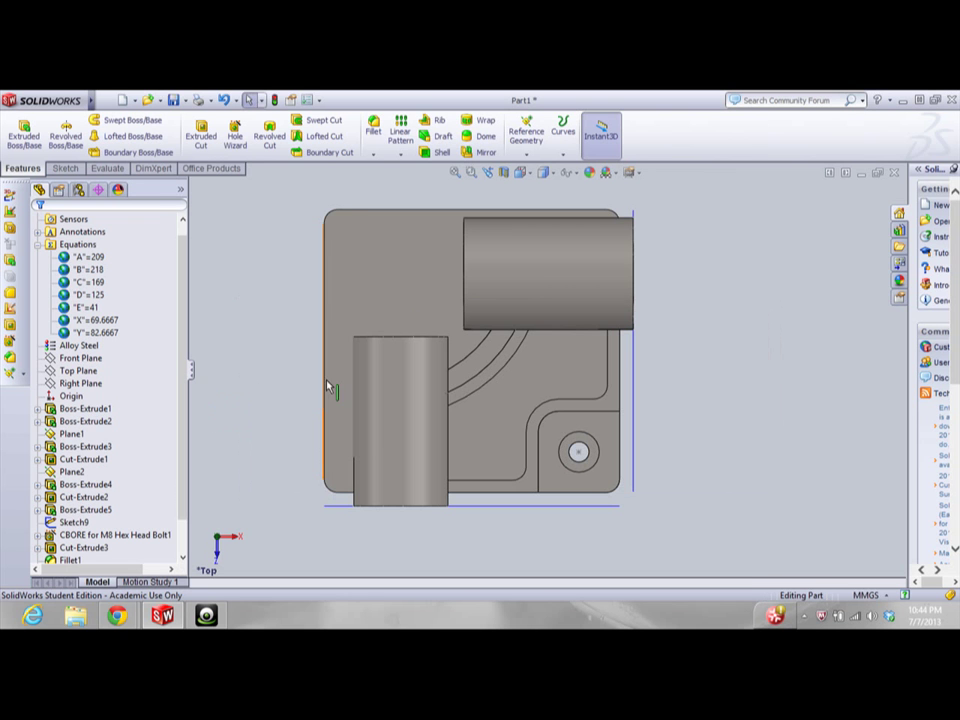
# Evaluate the mass properties of the part updated for question 3
pyautogui.moveTo(30, 95)
pyautogui.click(214, 100)
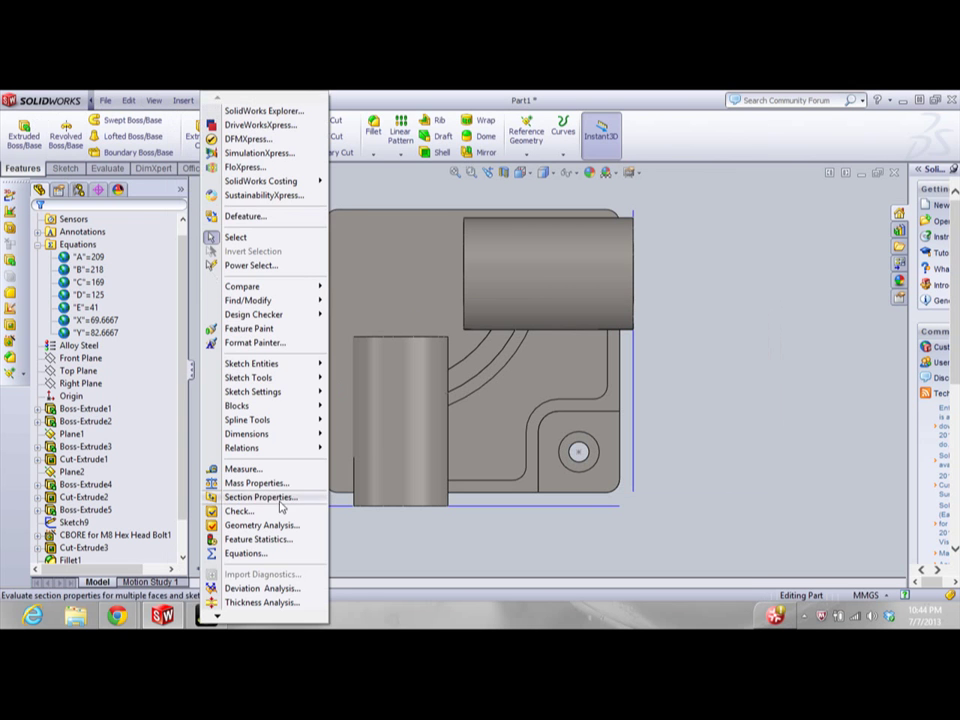
pyautogui.click(256, 483)
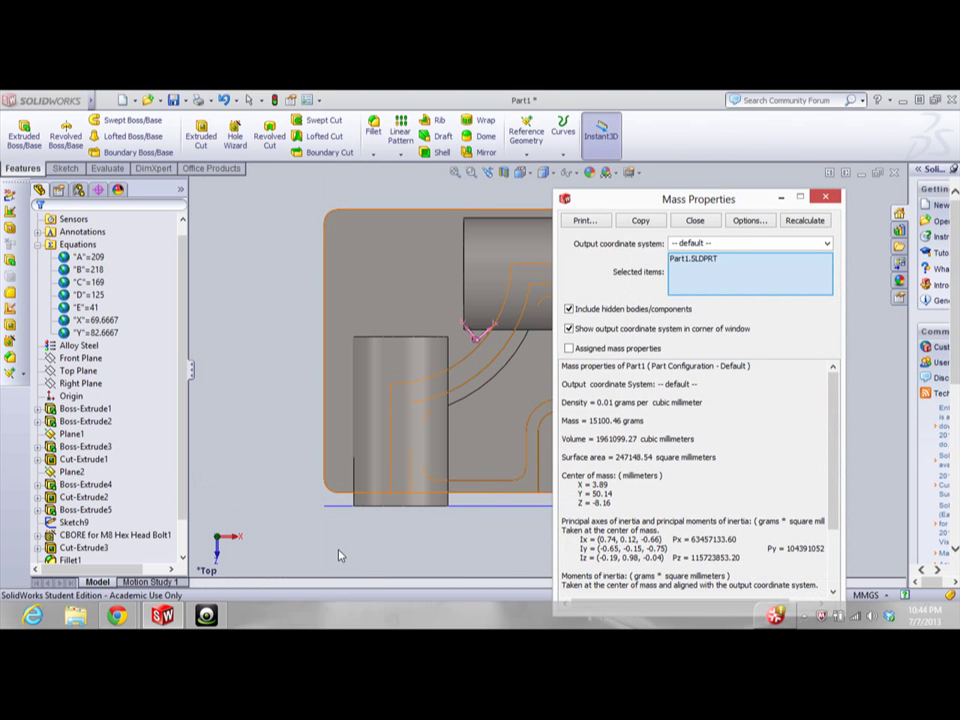
# Switch to the exam PDF in Chrome and look up the question 3 mass in the answer list
pyautogui.moveTo(120, 618)
pyautogui.click(210, 560)
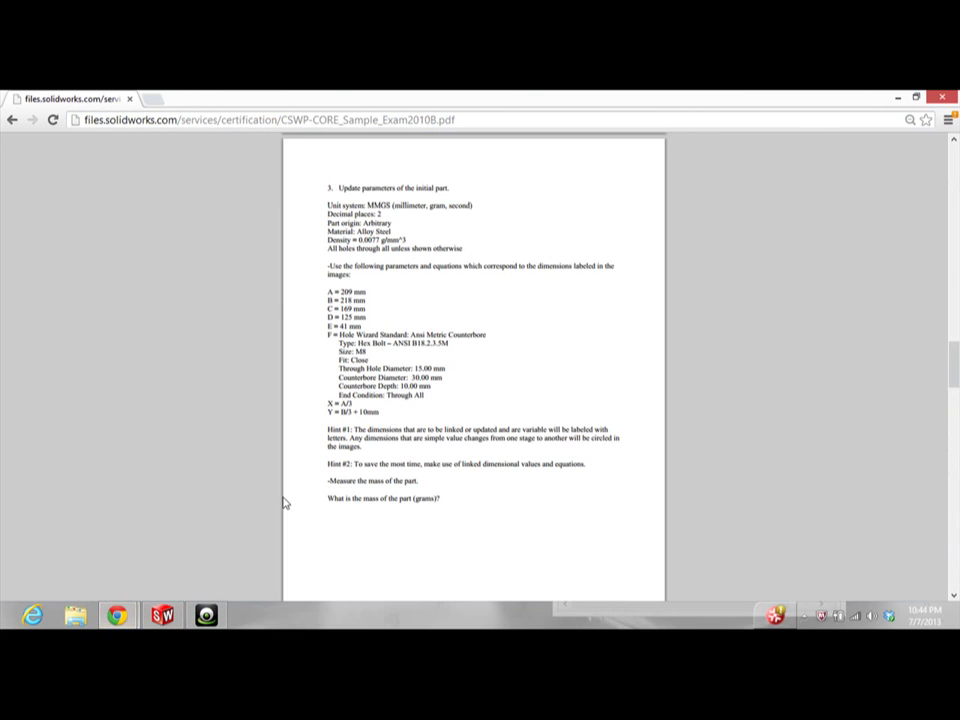
pyautogui.scroll(-10, 290, 480)
pyautogui.scroll(-10, 322, 441)
pyautogui.scroll(5, 322, 441)
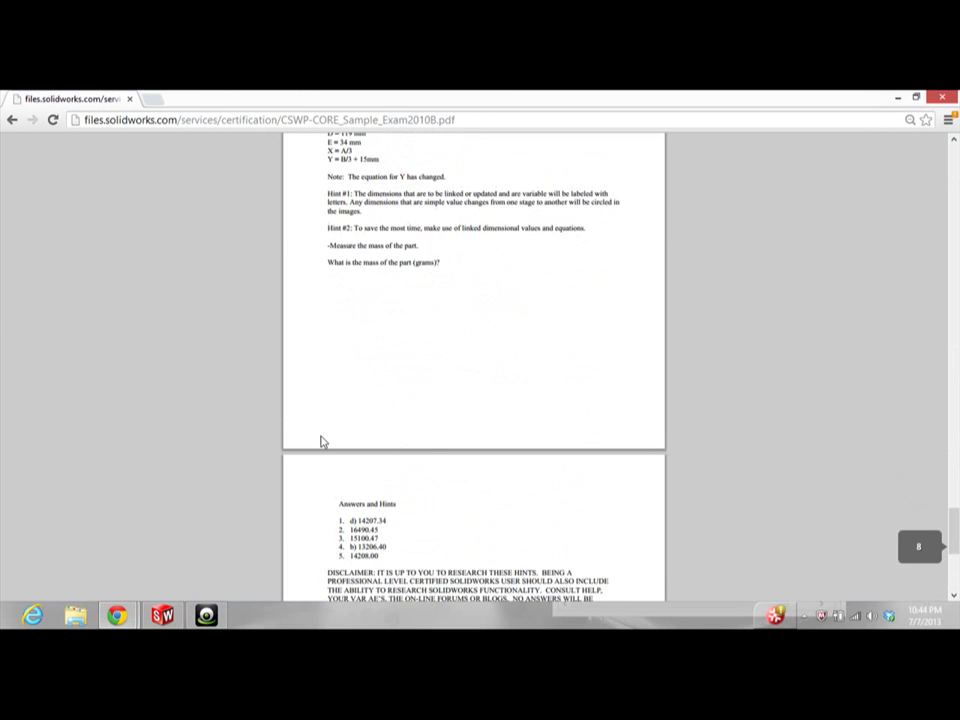
pyautogui.scroll(-3, 322, 441)
pyautogui.moveTo(350, 329)
pyautogui.mouseDown()
pyautogui.moveTo(381, 330)
pyautogui.moveTo(352, 330)
pyautogui.mouseUp()
pyautogui.click(390, 331)
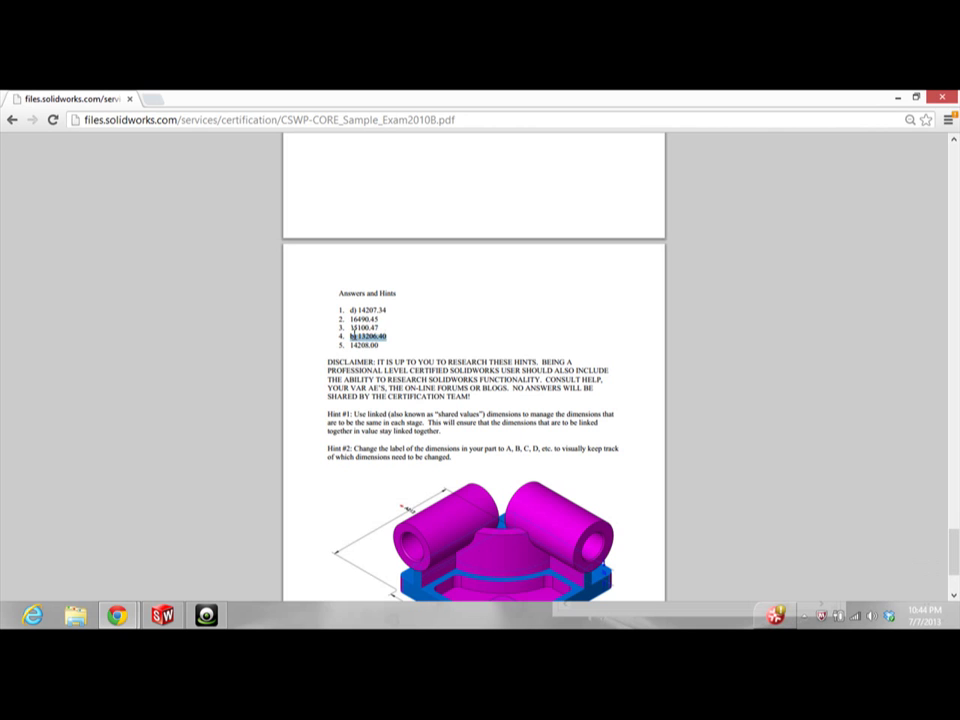
pyautogui.click(387, 379)
# Examine the Stage 2 modification drawings for questions 4 and 5 in the PDF and return to SolidWorks
pyautogui.scroll(15, 291, 451)
pyautogui.scroll(10, 291, 451)
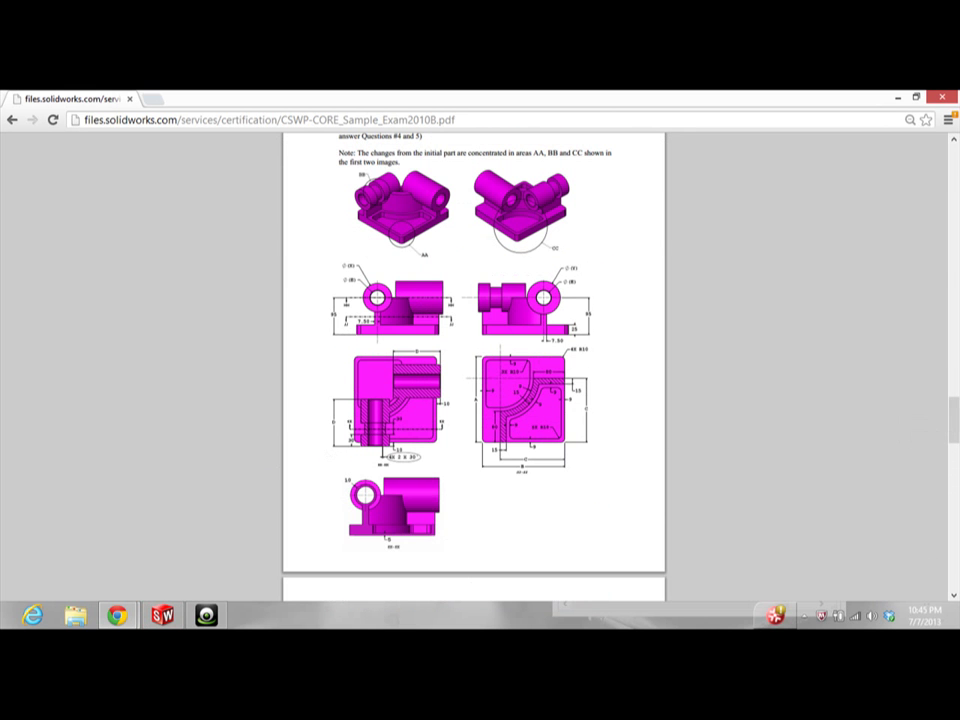
pyautogui.scroll(1, 729, 439)
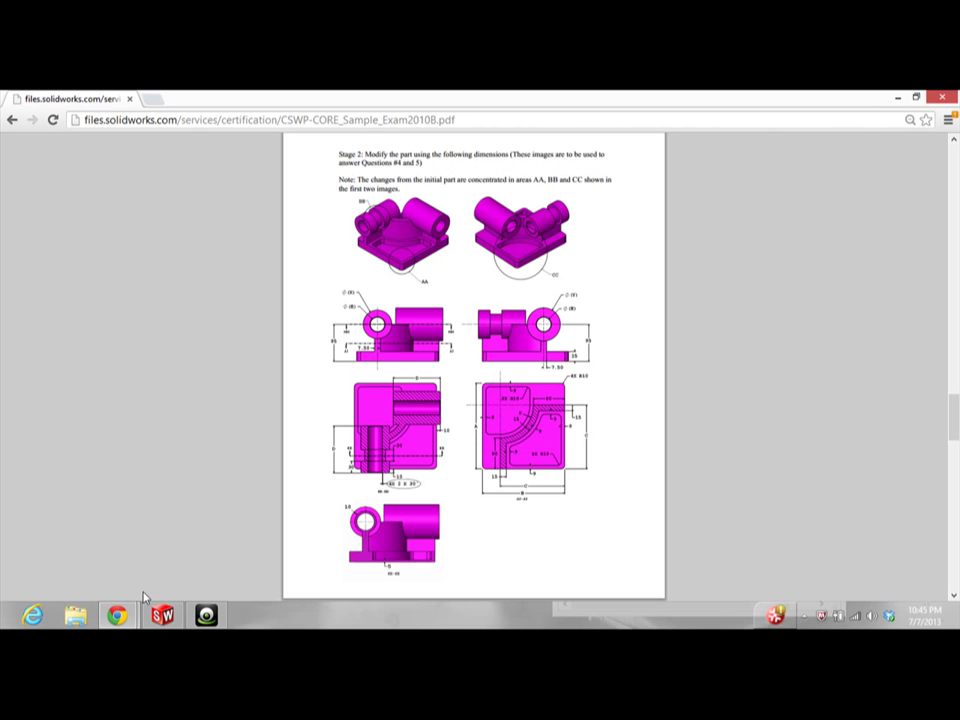
pyautogui.click(162, 615)
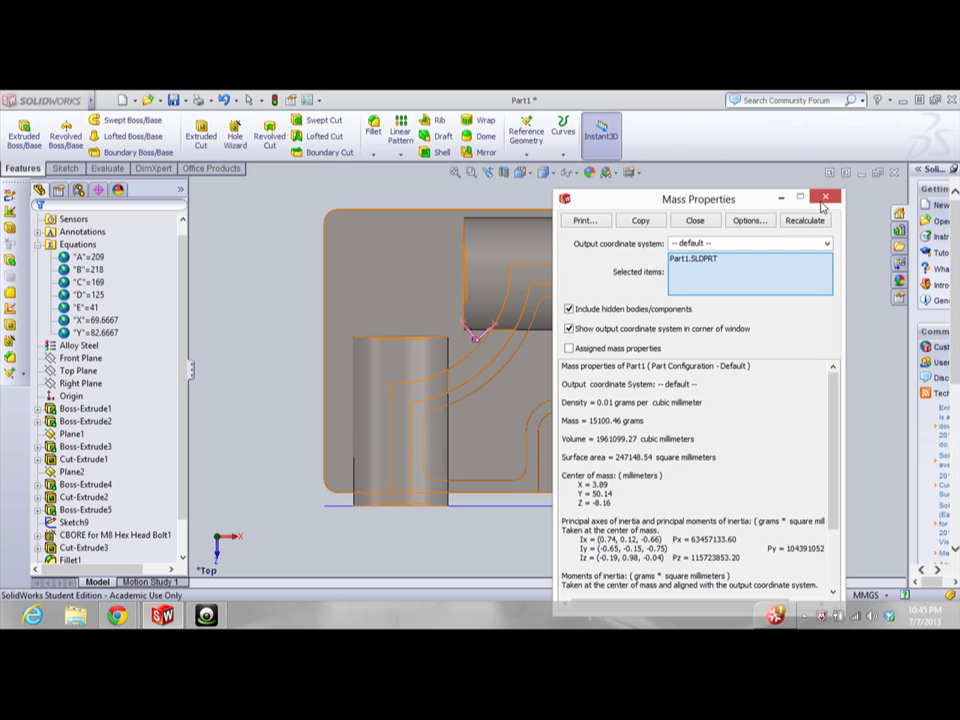
# Close the mass properties results
pyautogui.click(823, 203)
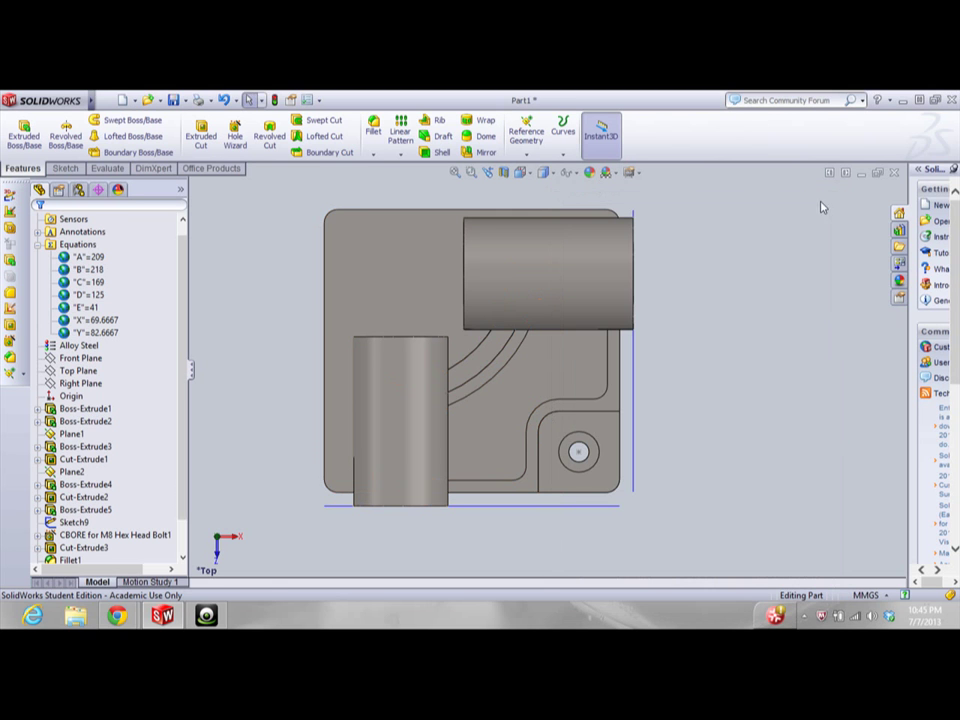
pyautogui.click(105, 100)
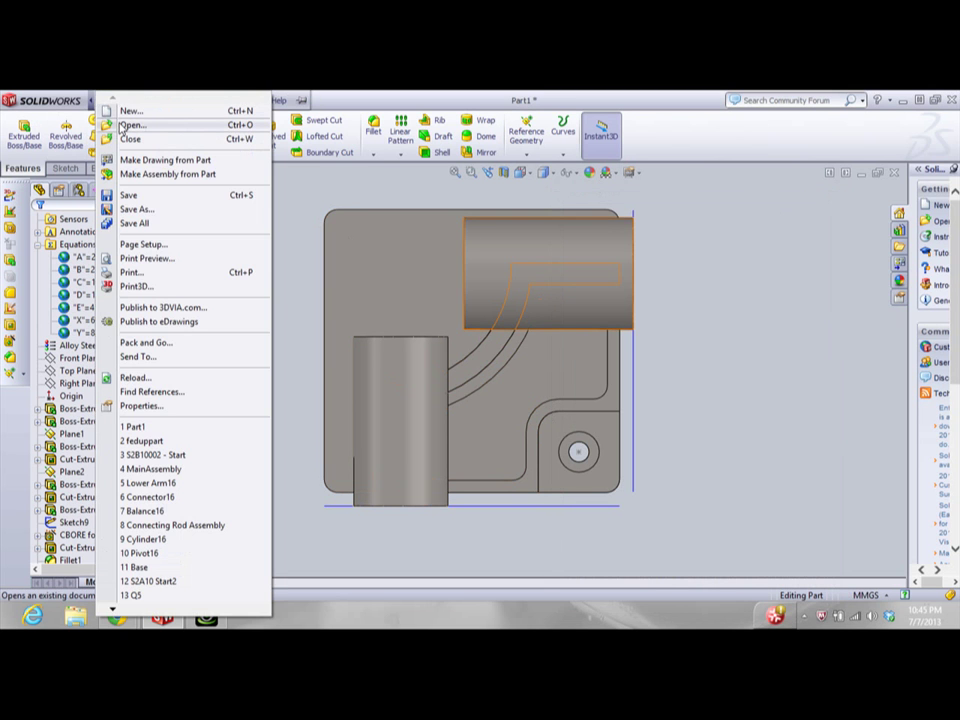
pyautogui.click(124, 129)
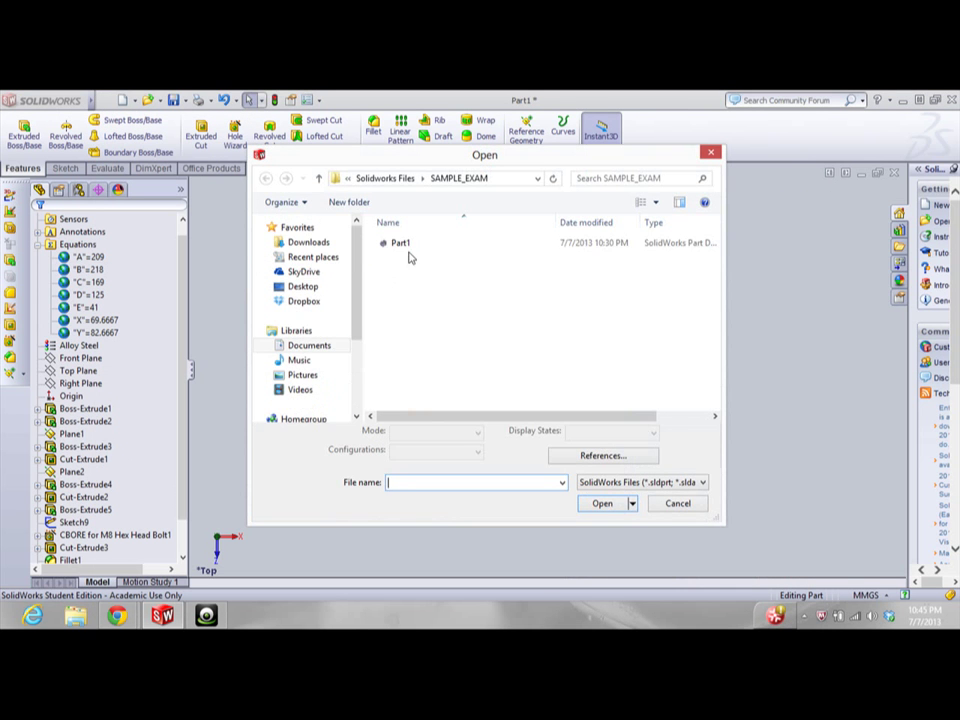
pyautogui.click(672, 504)
# Save the part under the new file name config1 in the SAMPLE_EXAM folder
pyautogui.click(110, 100)
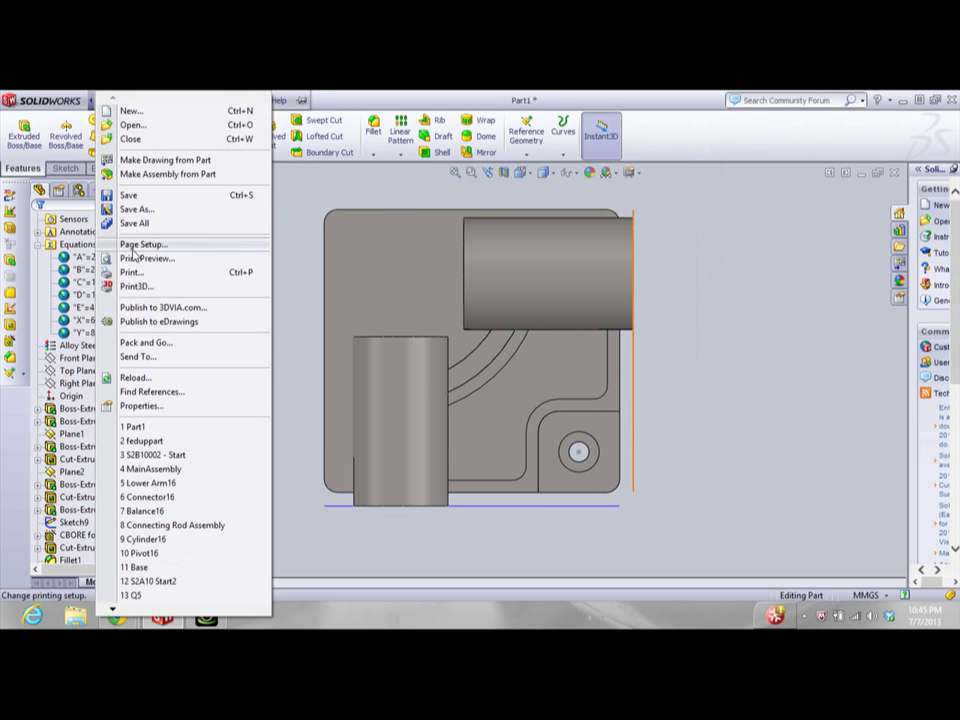
pyautogui.click(138, 209)
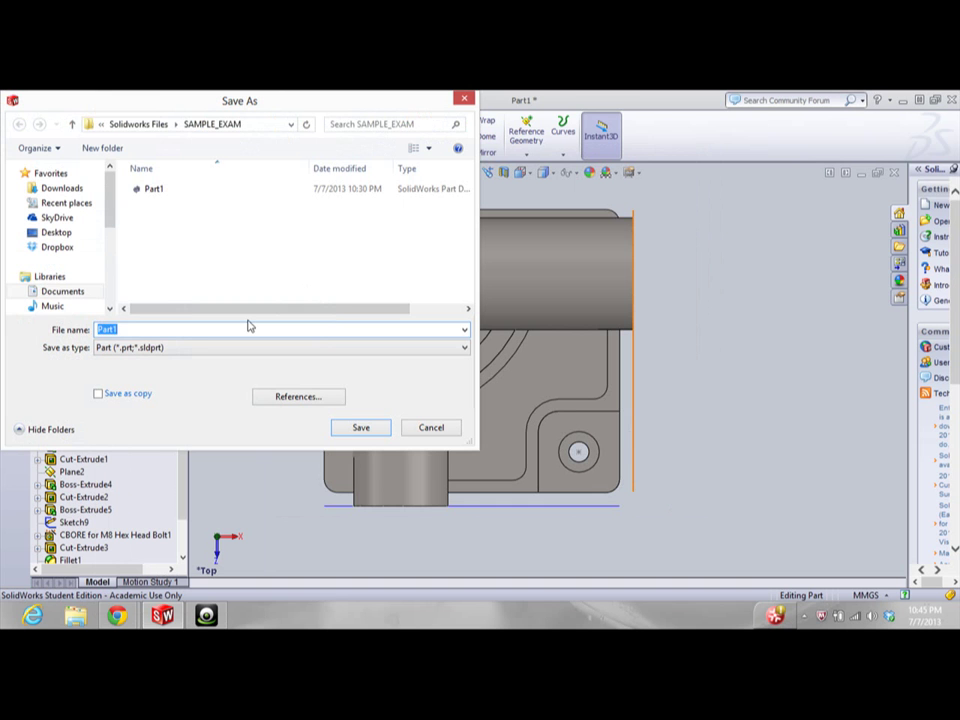
pyautogui.write('config1')
pyautogui.press('Return')
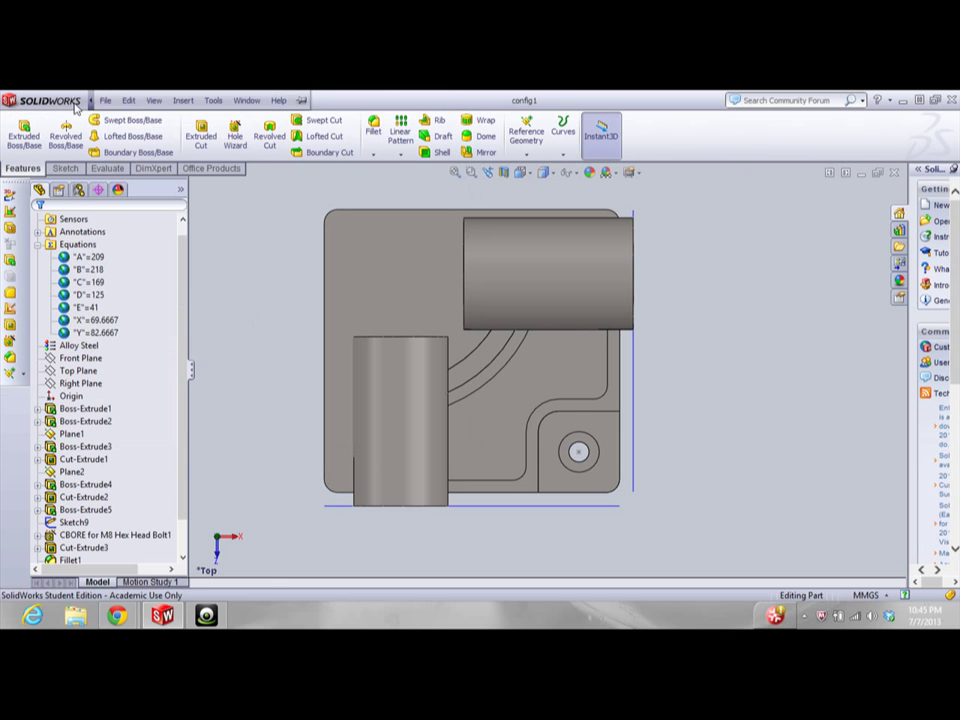
# Open the earlier Part1 file from the SAMPLE_EXAM folder
pyautogui.click(108, 100)
pyautogui.click(128, 126)
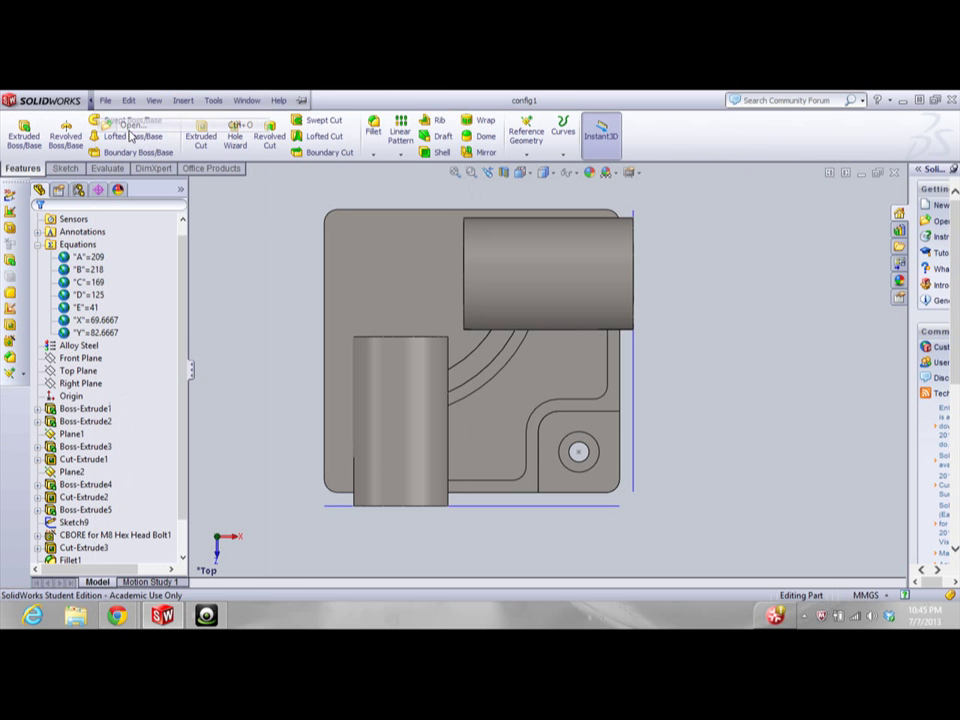
pyautogui.doubleClick(386, 258)
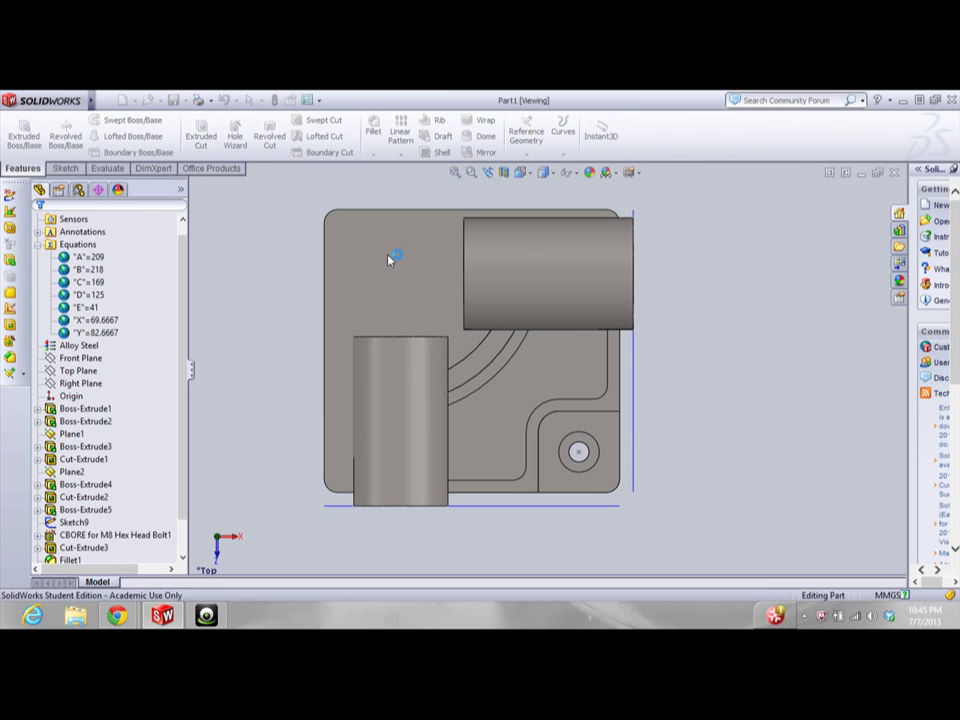
# Create a reference plane offset 10 mm outward from the front face of the base and upright rib
pyautogui.scroll(5, 394, 305)
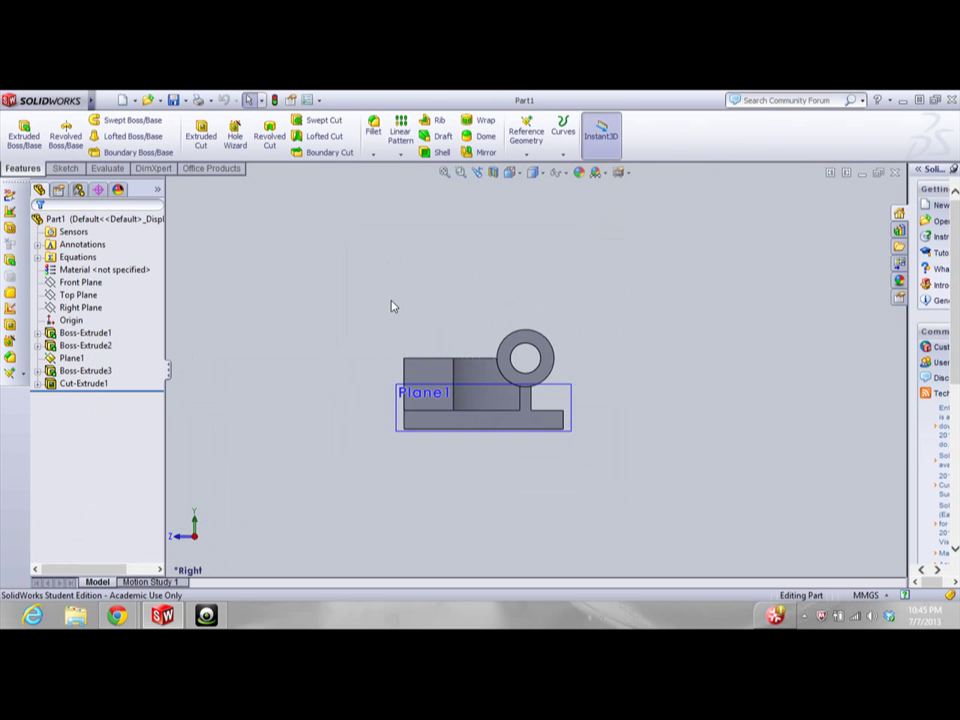
pyautogui.press('Down')
pyautogui.press('Down')
pyautogui.press('Down')
pyautogui.press('Down')
pyautogui.press('Down')
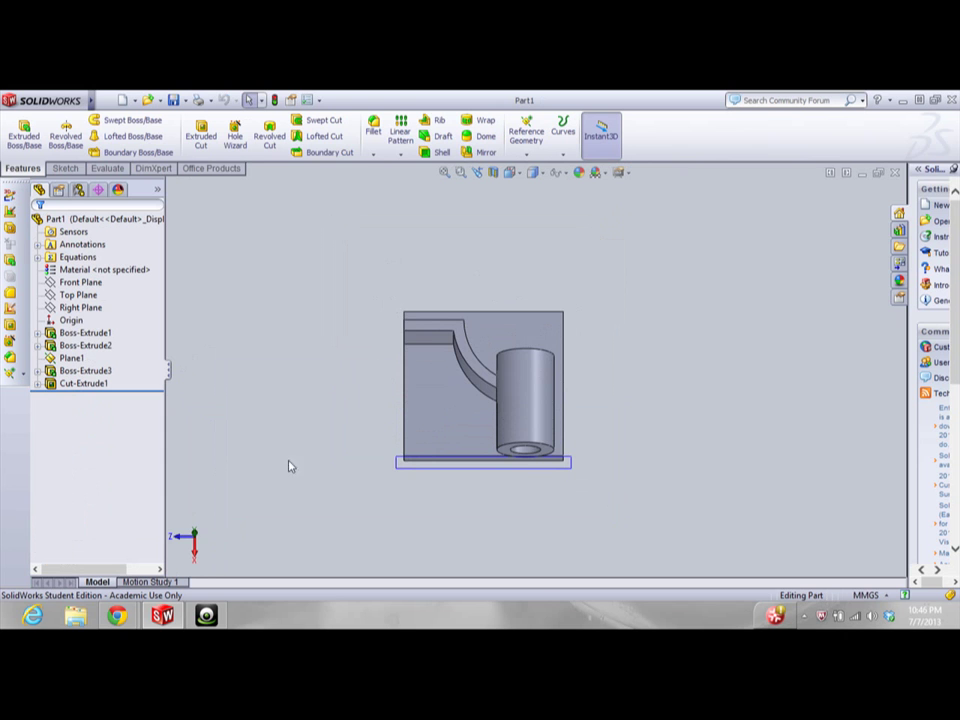
pyautogui.click(194, 535)
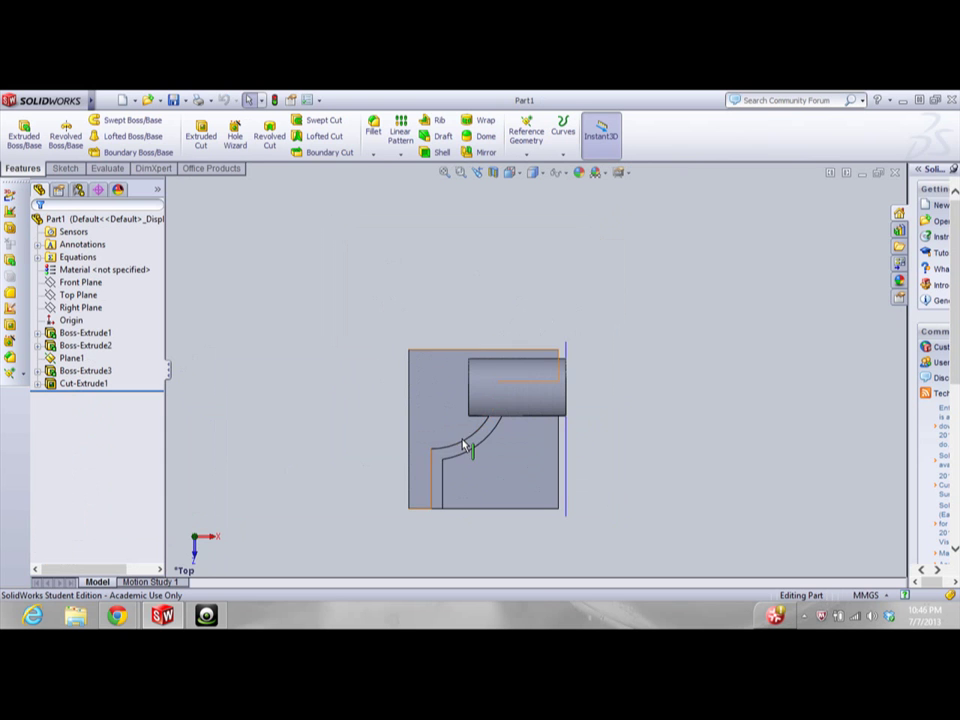
pyautogui.scroll(-3, 487, 467)
pyautogui.press('Up')
pyautogui.press('Up')
pyautogui.press('Up')
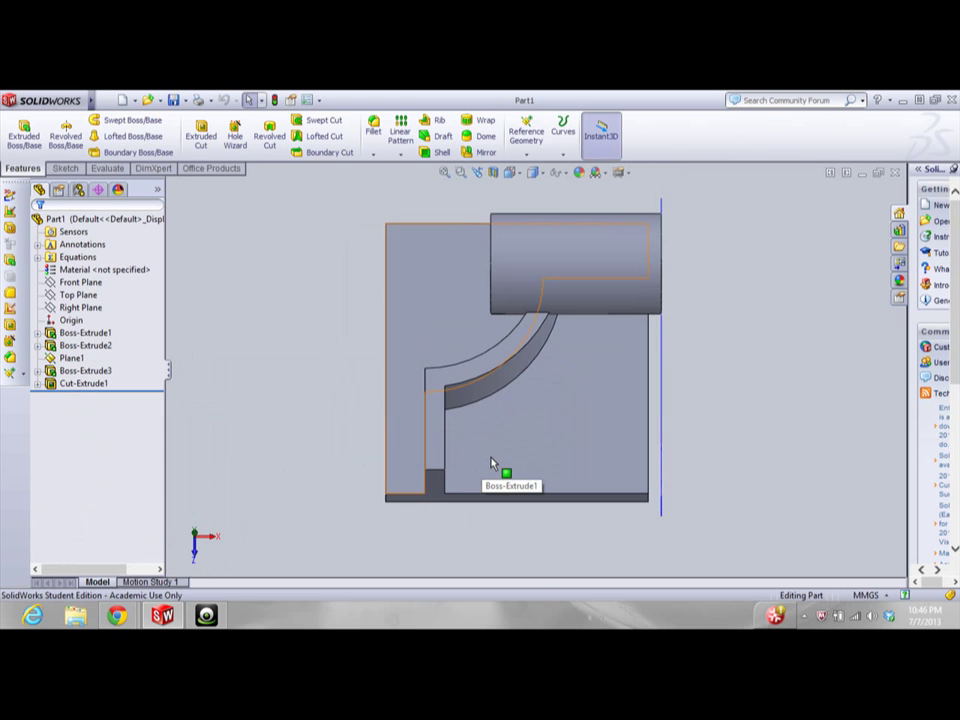
pyautogui.press('Up')
pyautogui.press('Up')
pyautogui.press('Up')
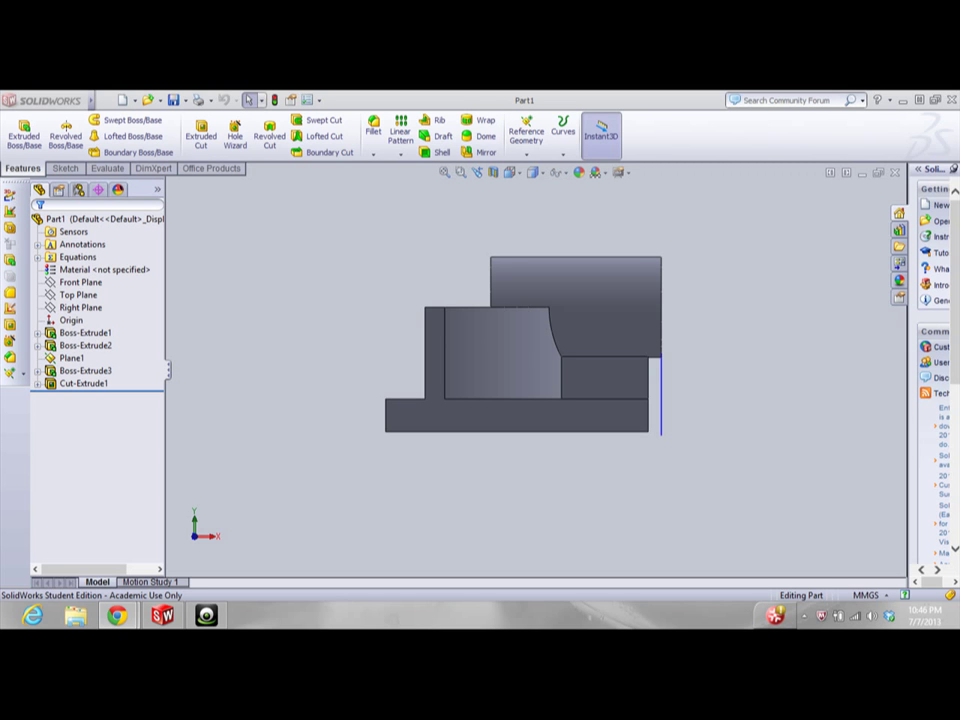
pyautogui.click(437, 347)
pyautogui.click(526, 130)
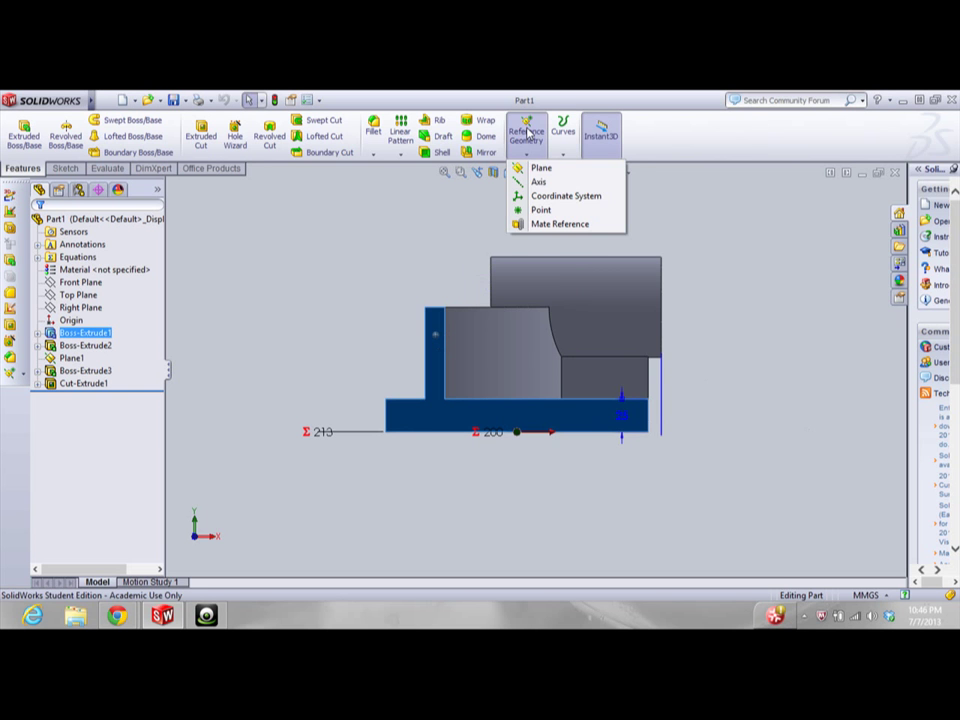
pyautogui.click(545, 184)
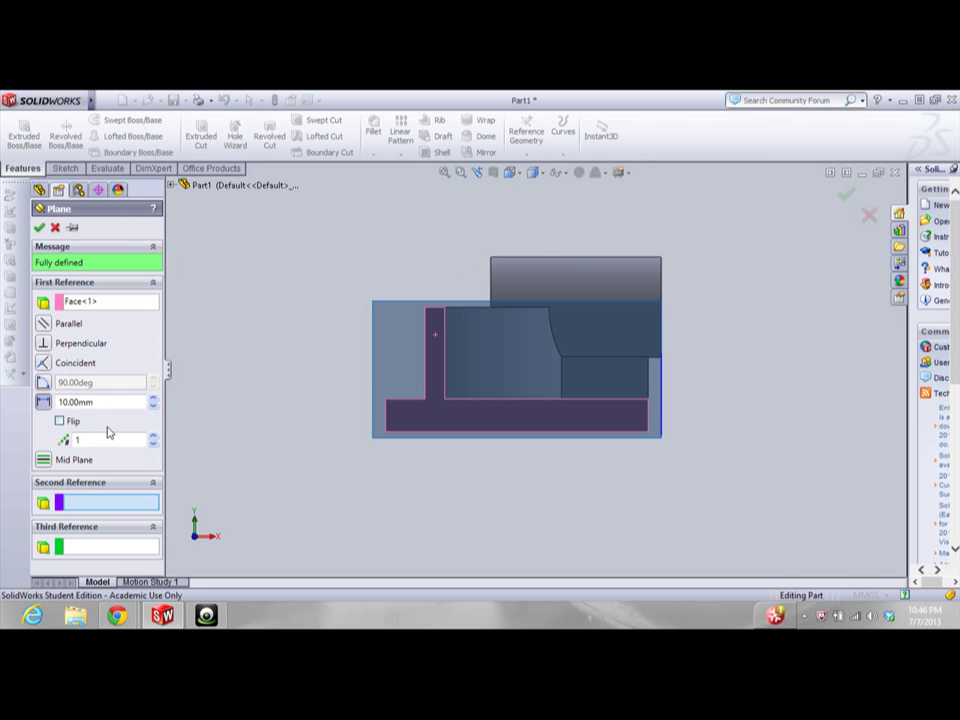
pyautogui.click(40, 229)
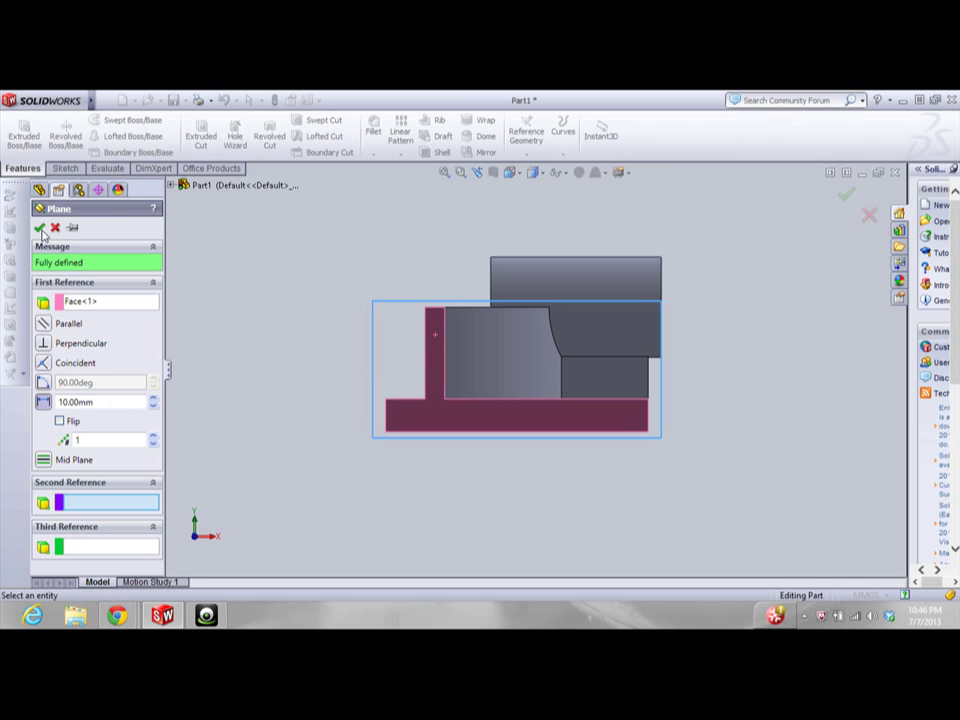
# Sketch a circle about 78 mm in diameter on the new plane, centred on the midpoint of the rib's upper edge
pyautogui.click(65, 168)
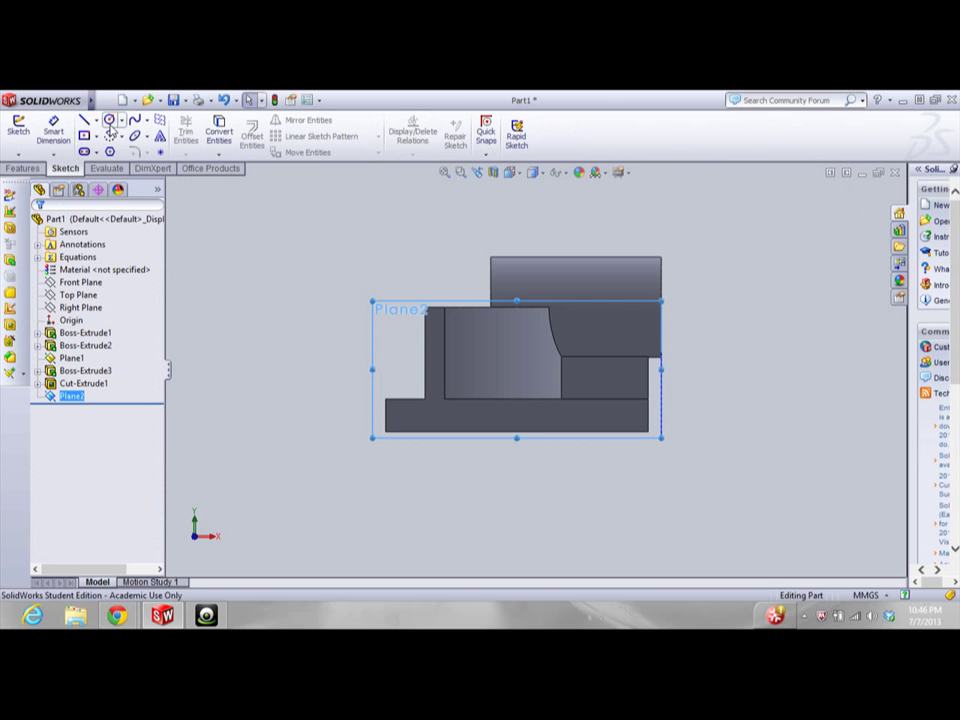
pyautogui.click(109, 120)
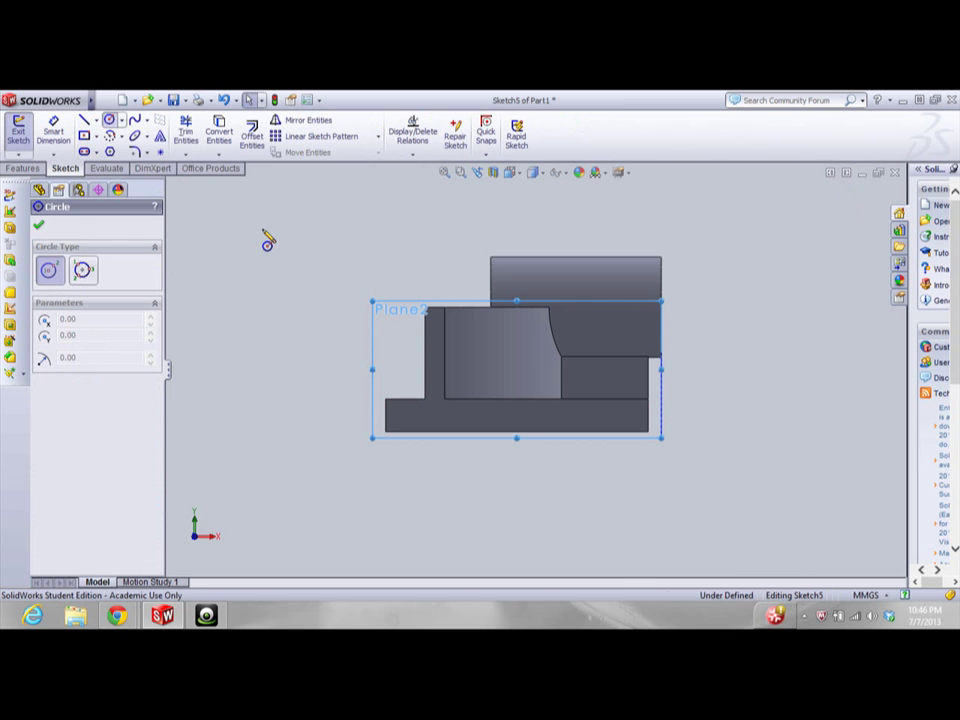
pyautogui.click(435, 297)
pyautogui.click(487, 316)
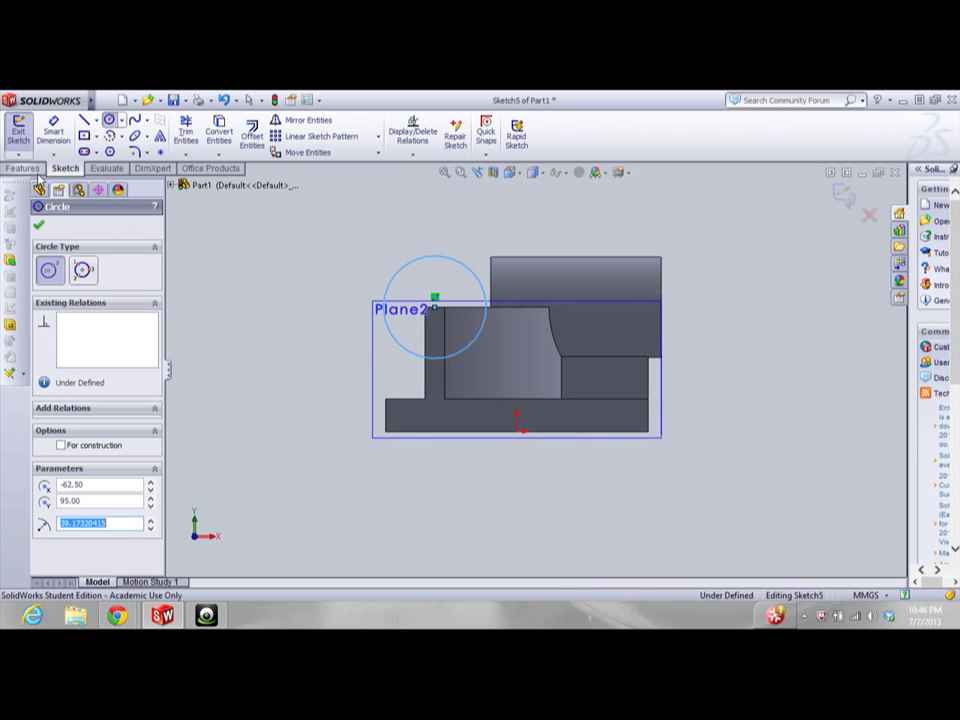
# Dimension the circle's diameter and link it to the global variable with =x
pyautogui.click(53, 131)
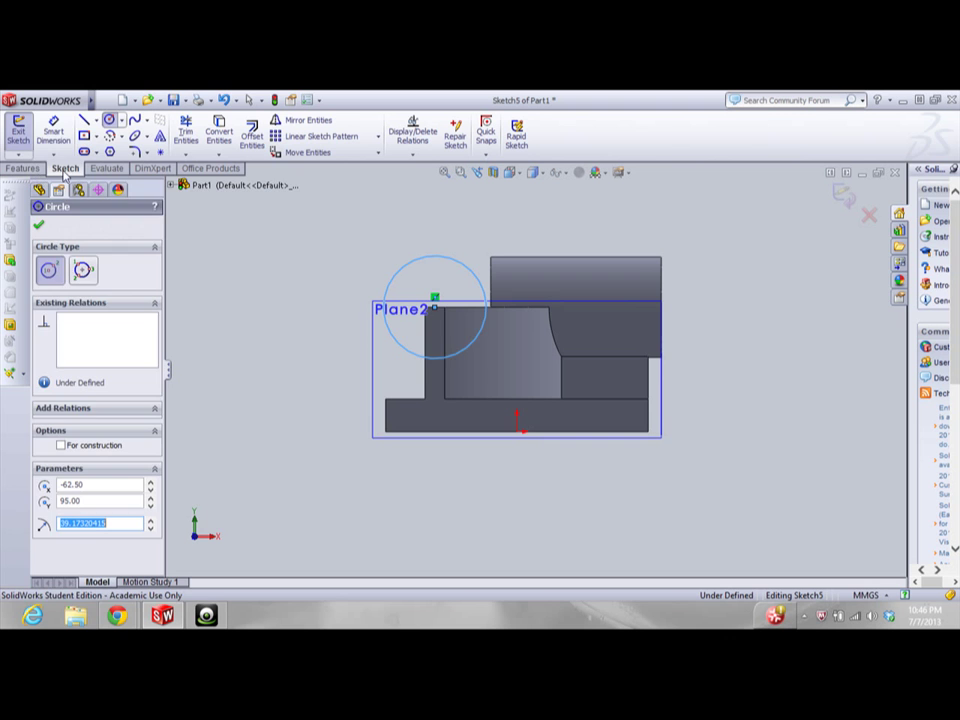
pyautogui.click(408, 265)
pyautogui.click(311, 229)
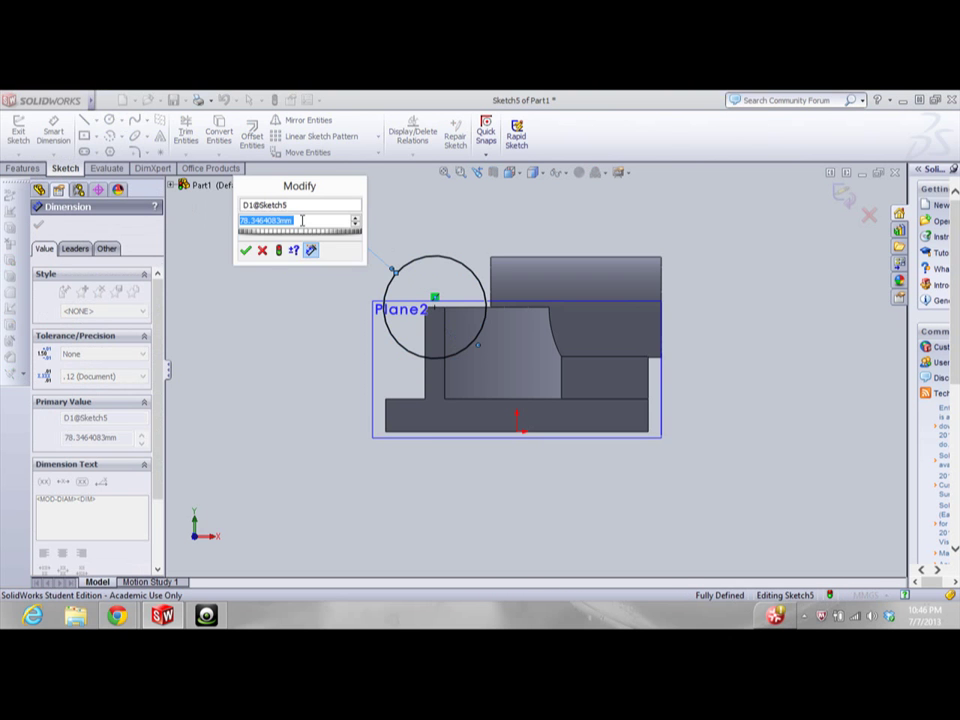
pyautogui.write('=x')
pyautogui.press('Return')
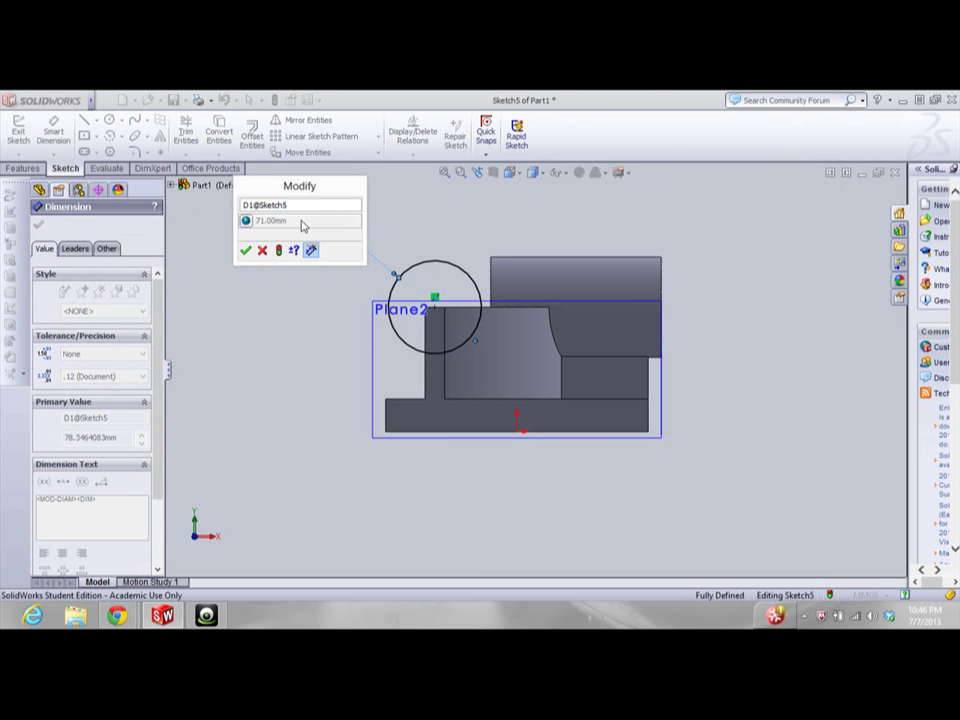
pyautogui.click(245, 250)
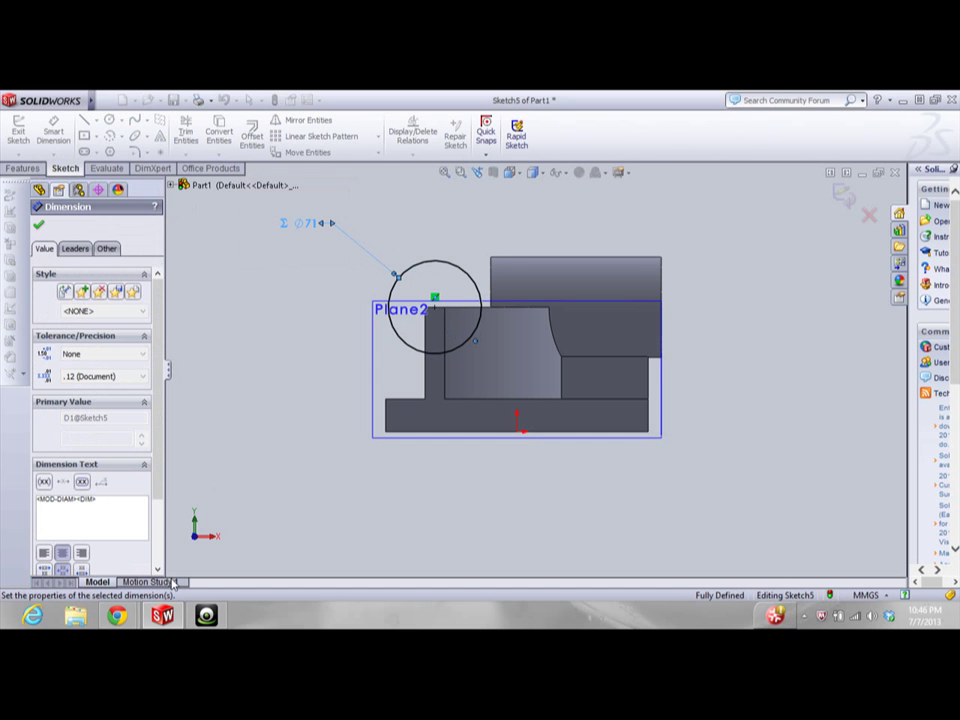
# Extrude the circle 30 mm with the direction reversed towards the part, checking the depth against the Stage 2 drawing in the Chrome PDF
pyautogui.click(20, 168)
pyautogui.click(24, 130)
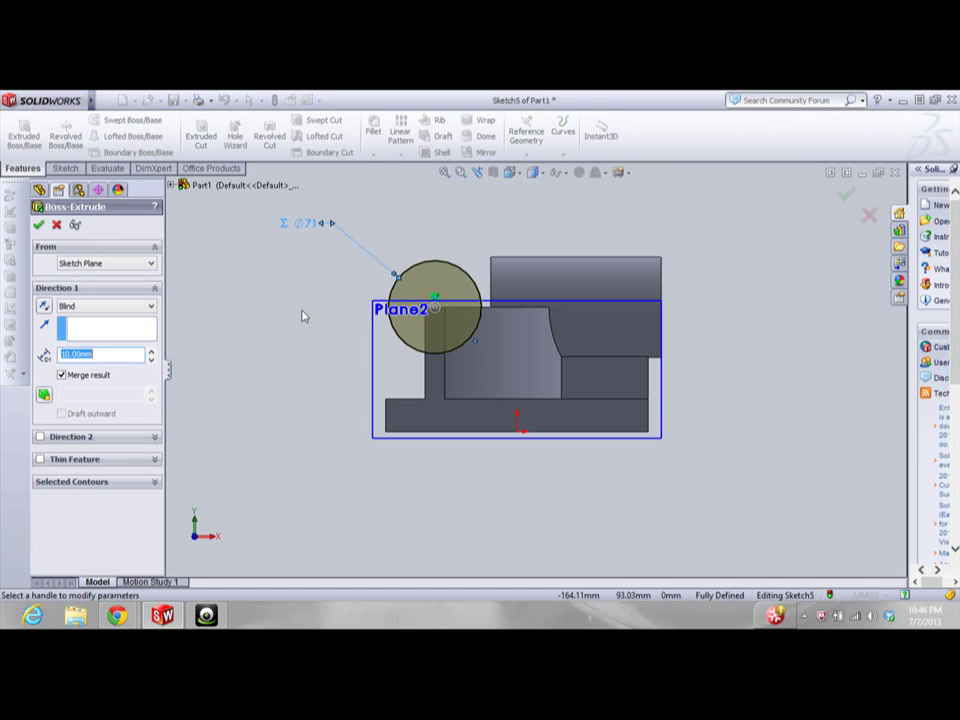
pyautogui.hotkey('ctrl', '5')
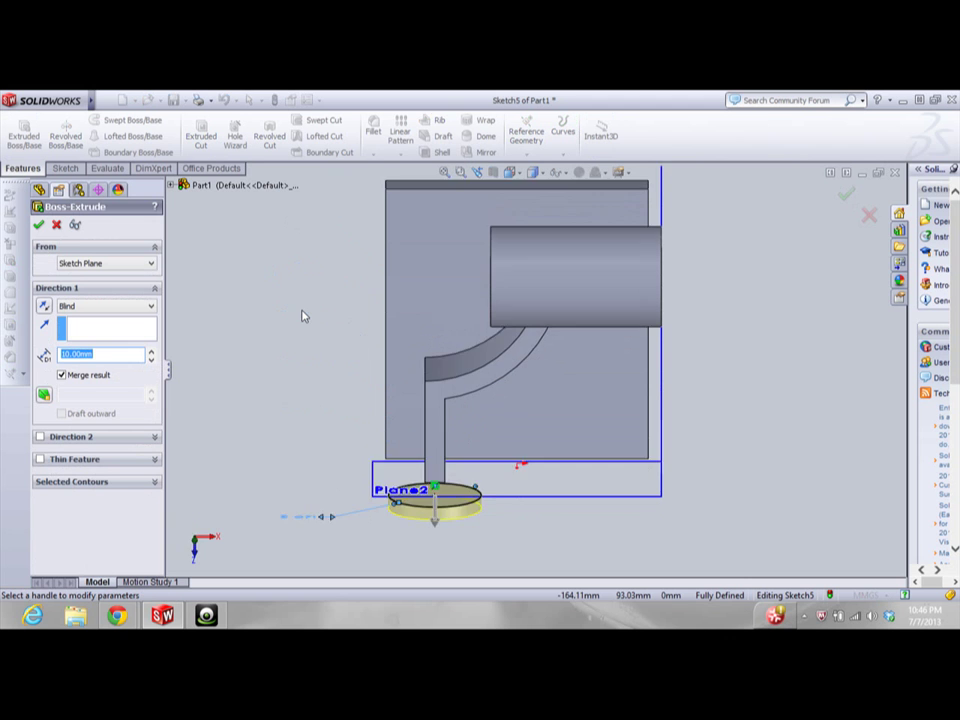
pyautogui.click(44, 306)
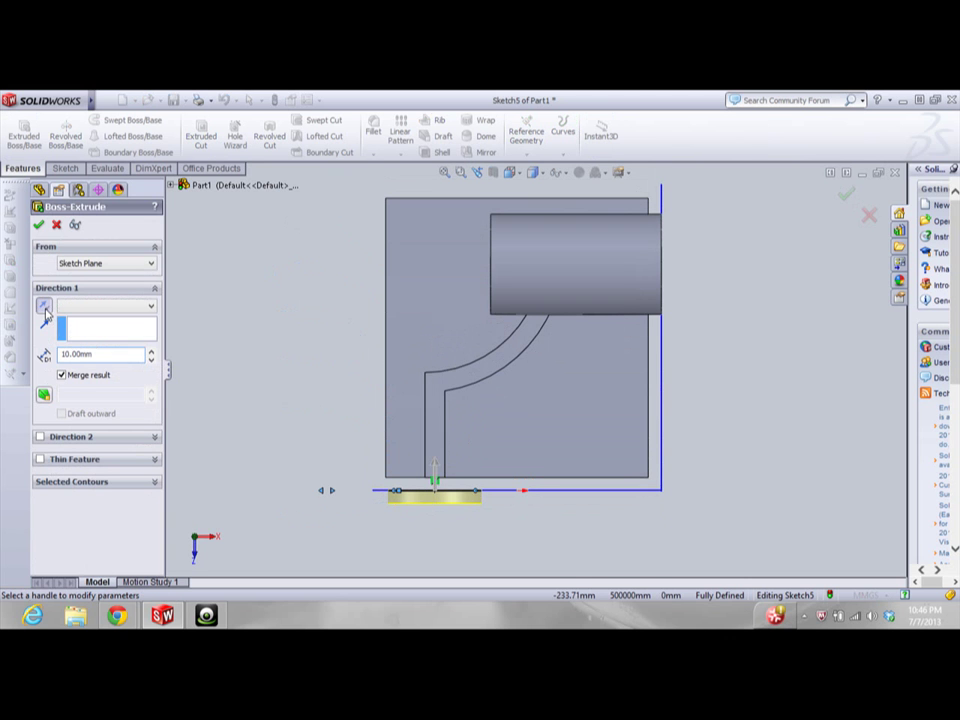
pyautogui.moveTo(117, 613)
pyautogui.click(250, 555)
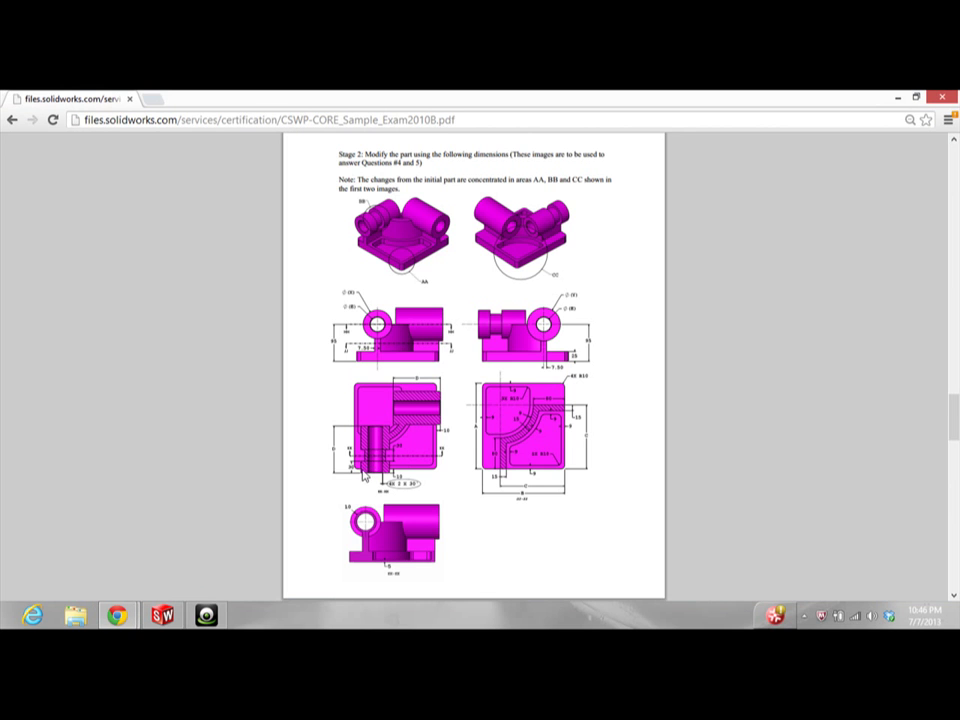
pyautogui.click(165, 616)
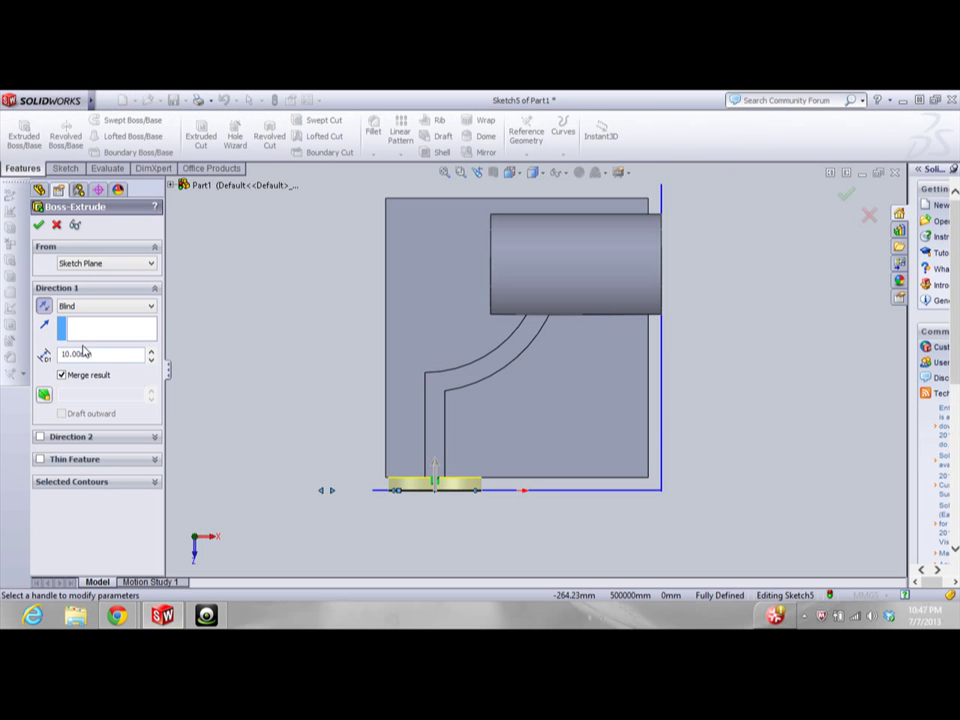
pyautogui.write('30')
pyautogui.press('Return')
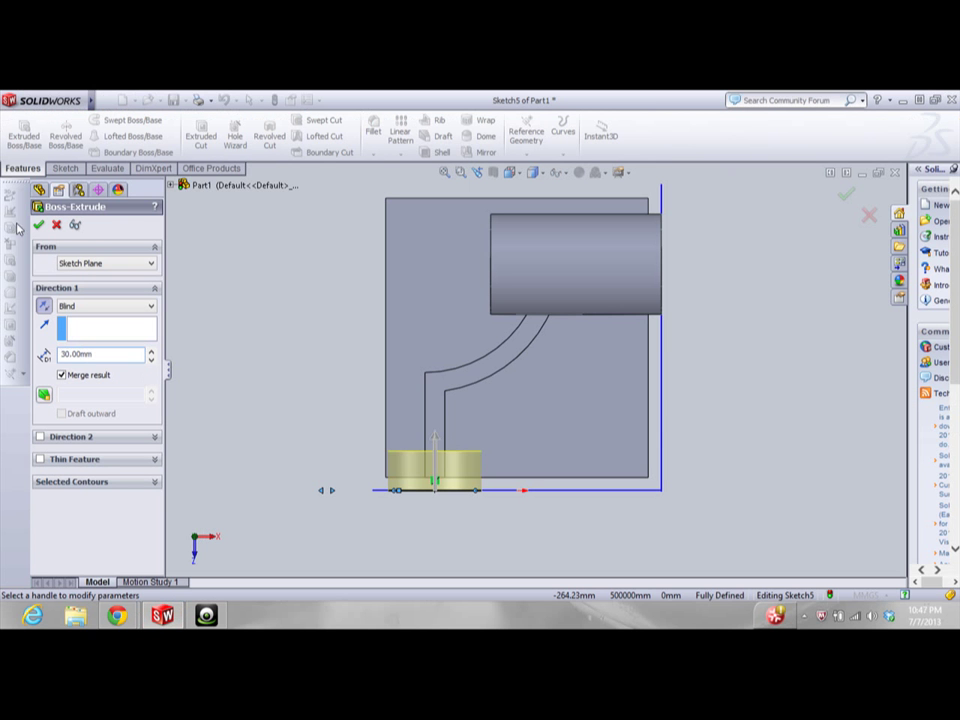
pyautogui.click(39, 226)
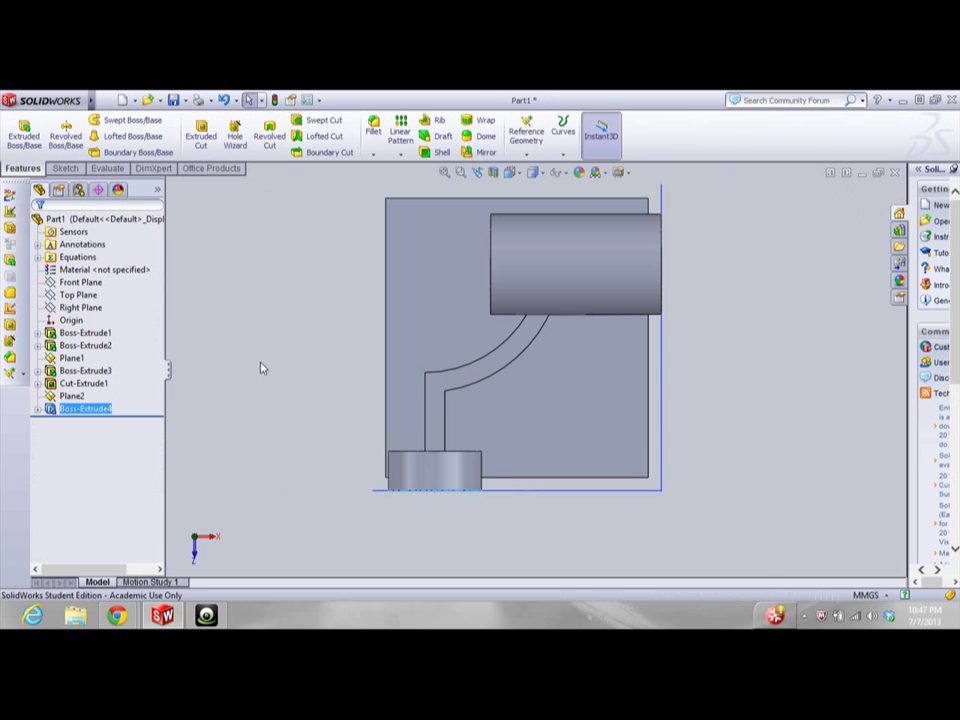
# Start a sketch on the back face of the front cylinder and draw a concentric circle about 39 mm in diameter
pyautogui.moveTo(482, 450); pyautogui.dragTo(449, 467, button='middle')
pyautogui.click(450, 468)
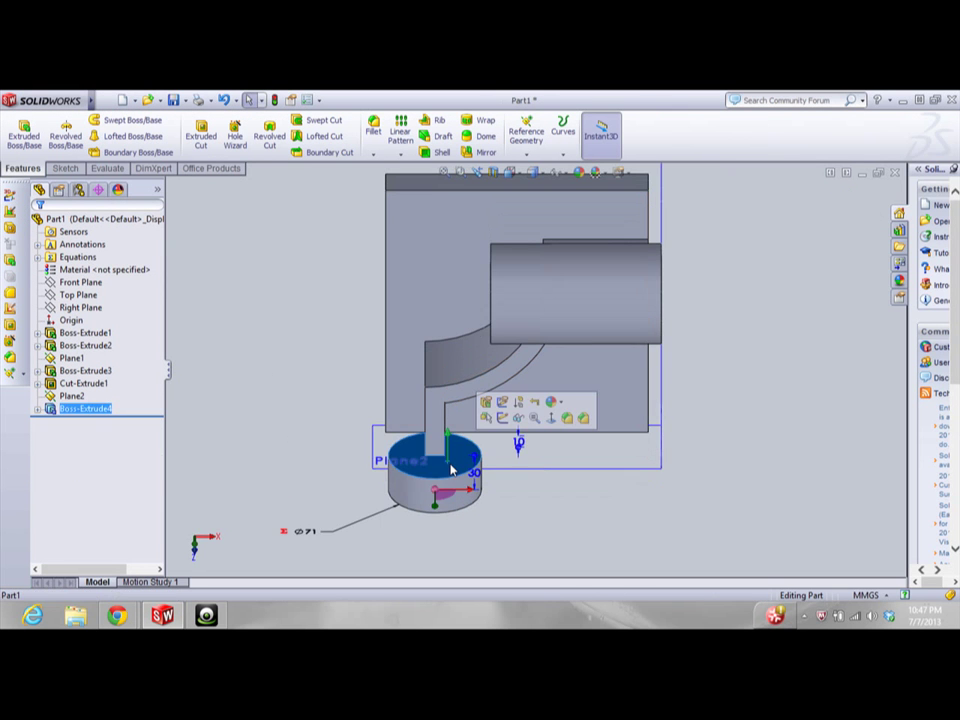
pyautogui.rightClick(445, 472)
pyautogui.click(423, 468)
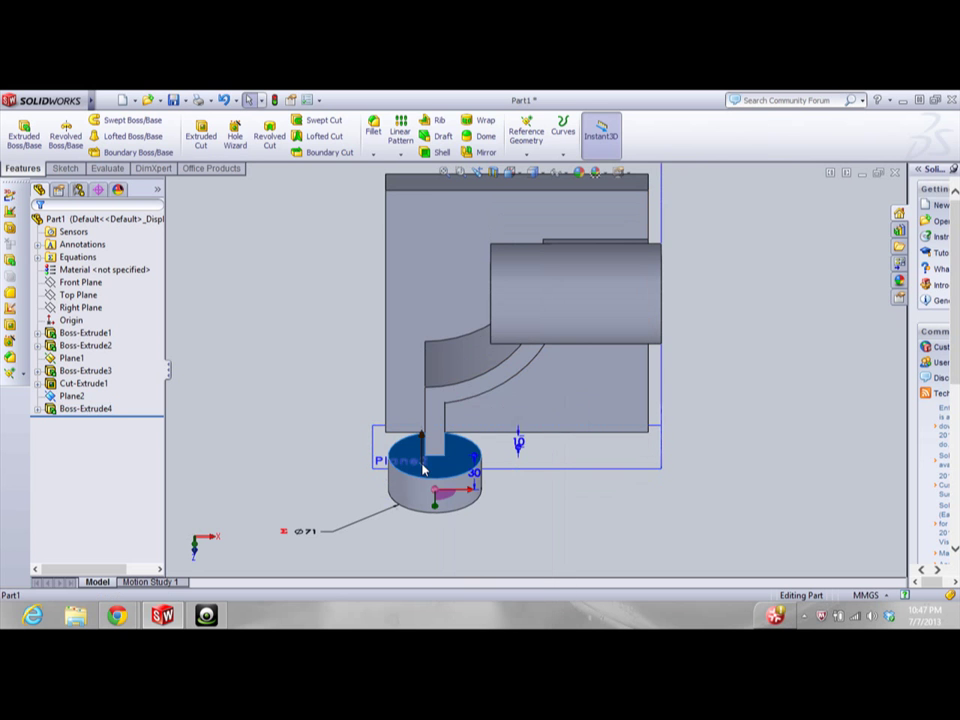
pyautogui.rightClick(411, 460)
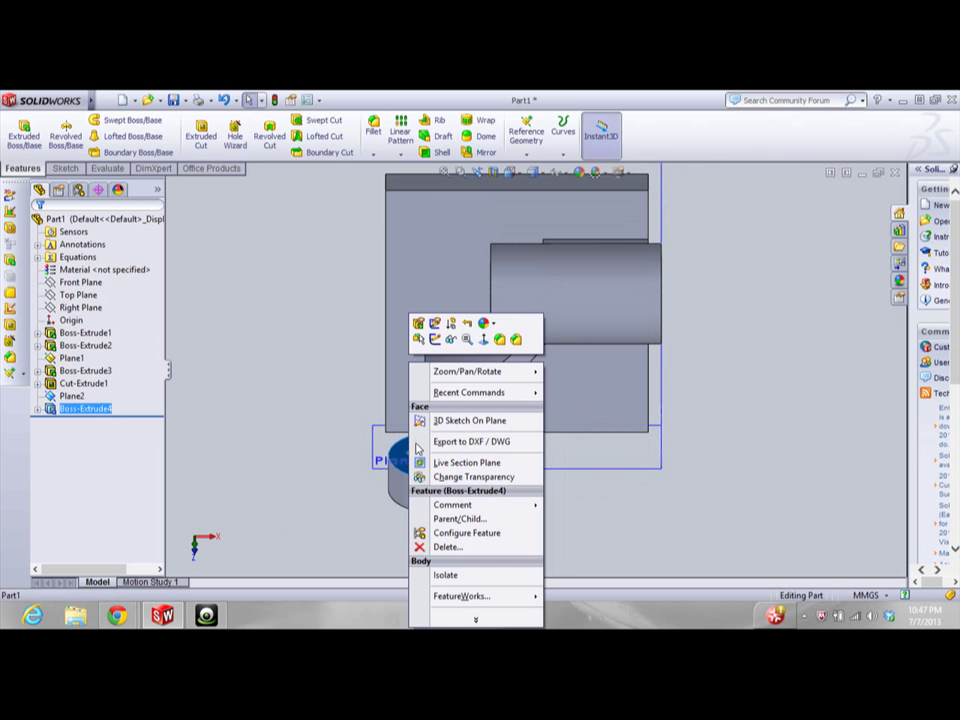
pyautogui.click(418, 339)
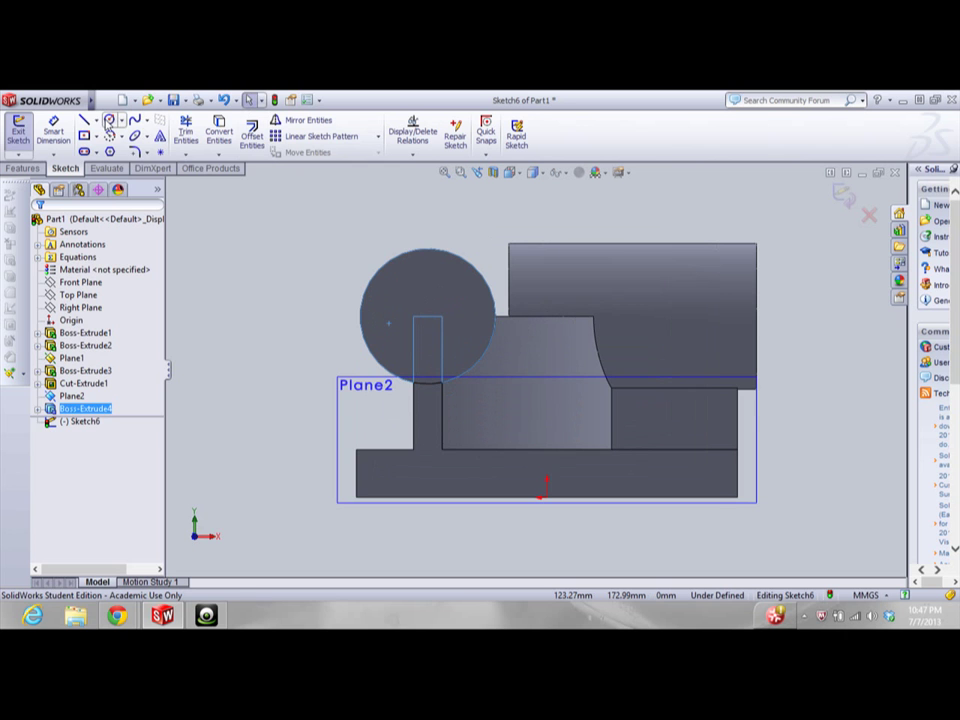
pyautogui.click(109, 121)
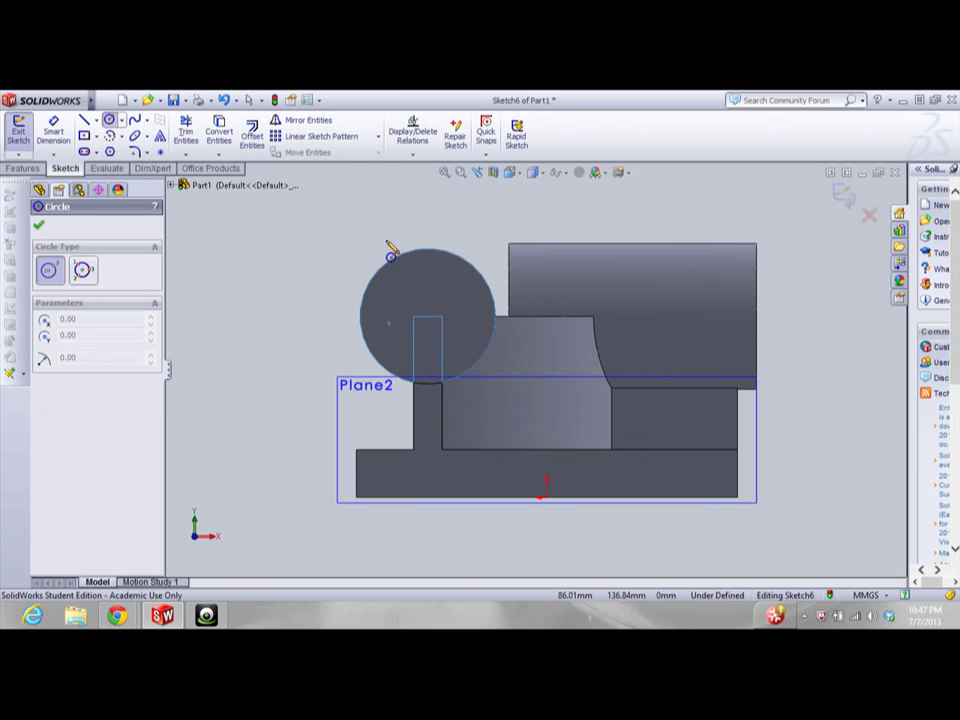
pyautogui.click(427, 316)
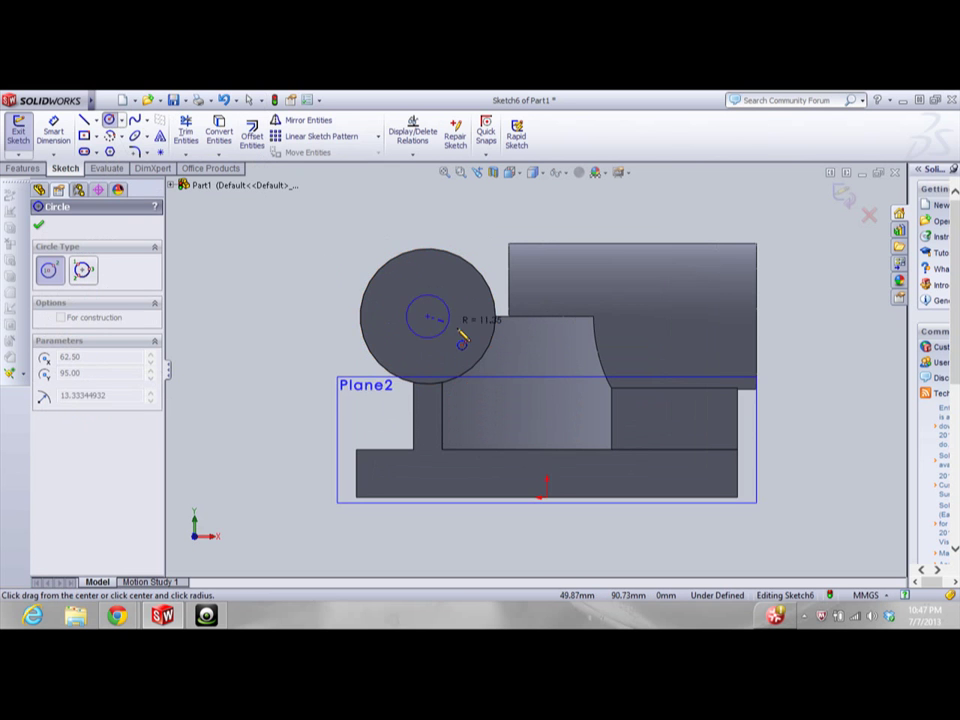
pyautogui.click(468, 318)
# Try dimensioning the inner circle's diameter while checking the Stage 2 drawing in the Chrome PDF, and delete the dimension
pyautogui.click(53, 132)
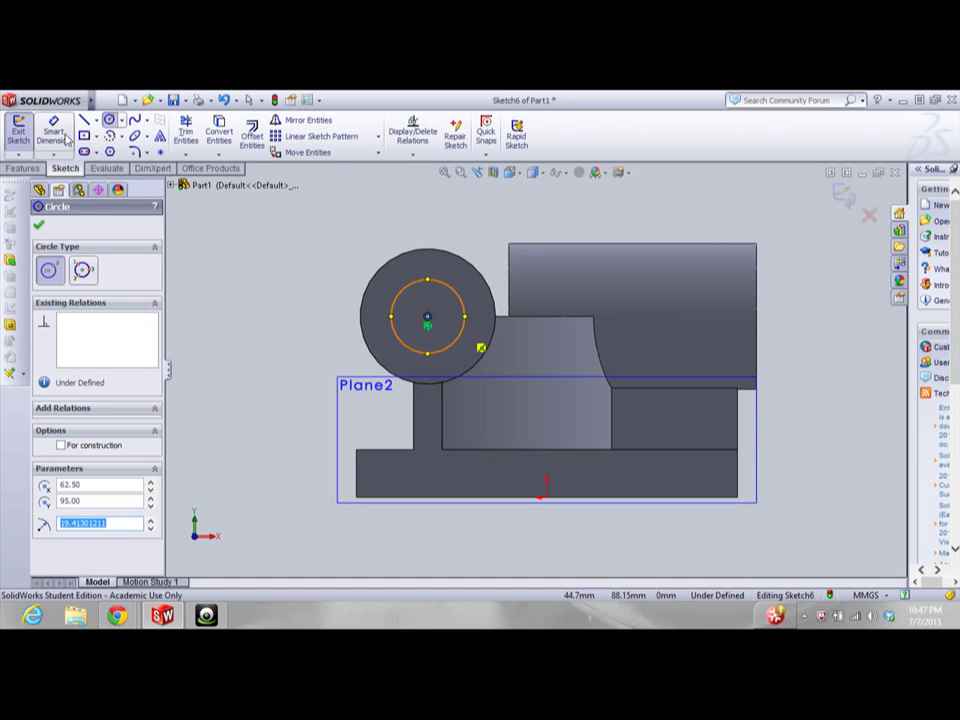
pyautogui.click(417, 290)
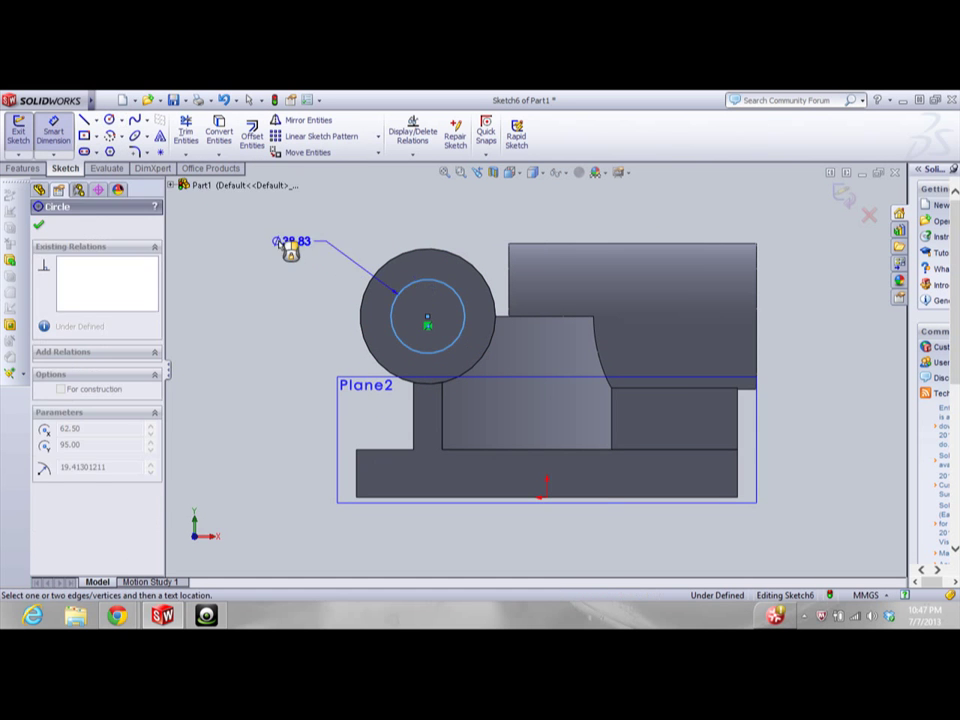
pyautogui.click(272, 244)
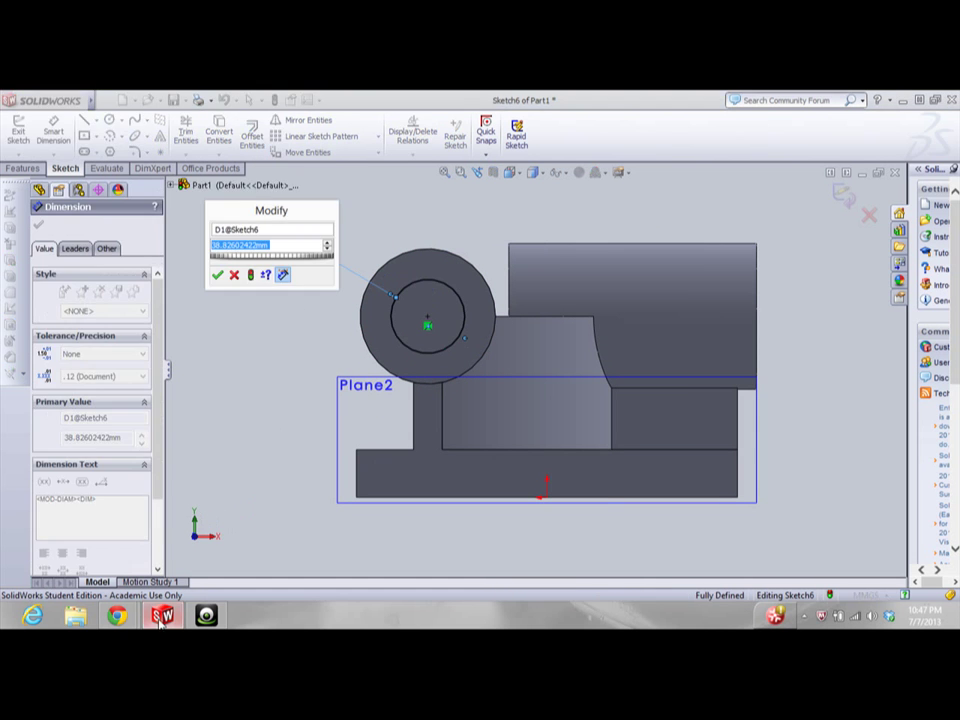
pyautogui.moveTo(117, 615)
pyautogui.click(208, 557)
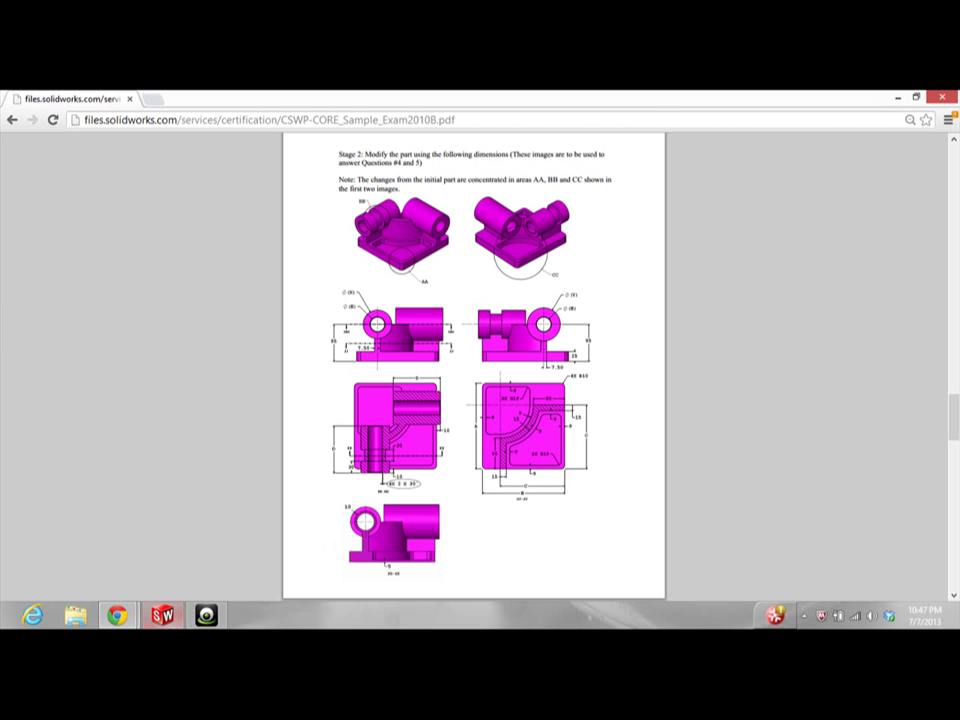
pyautogui.click(162, 616)
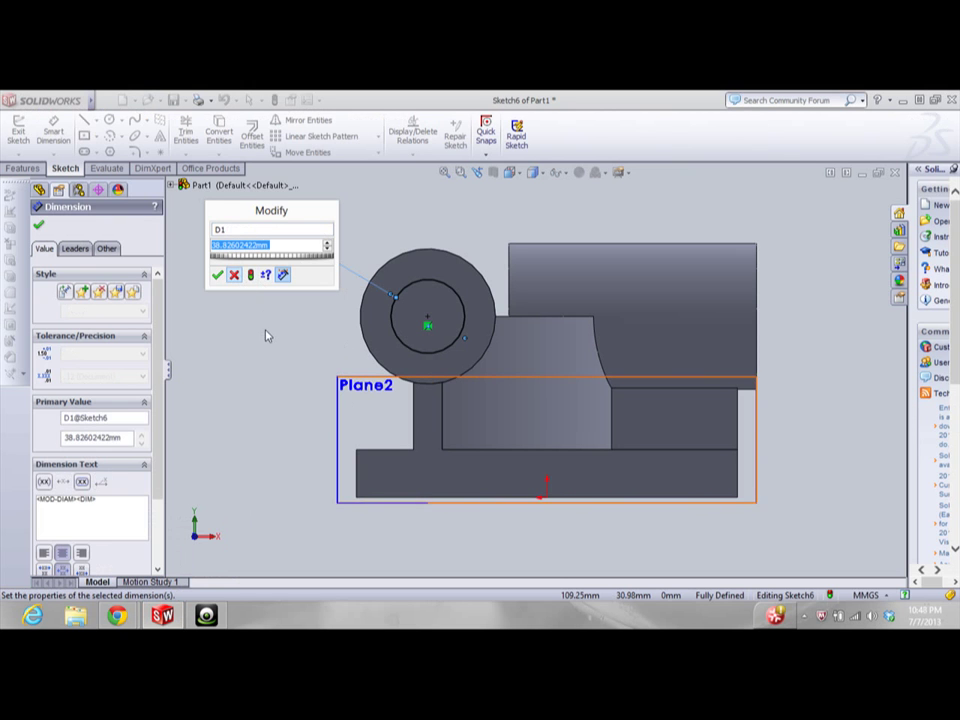
pyautogui.click(39, 225)
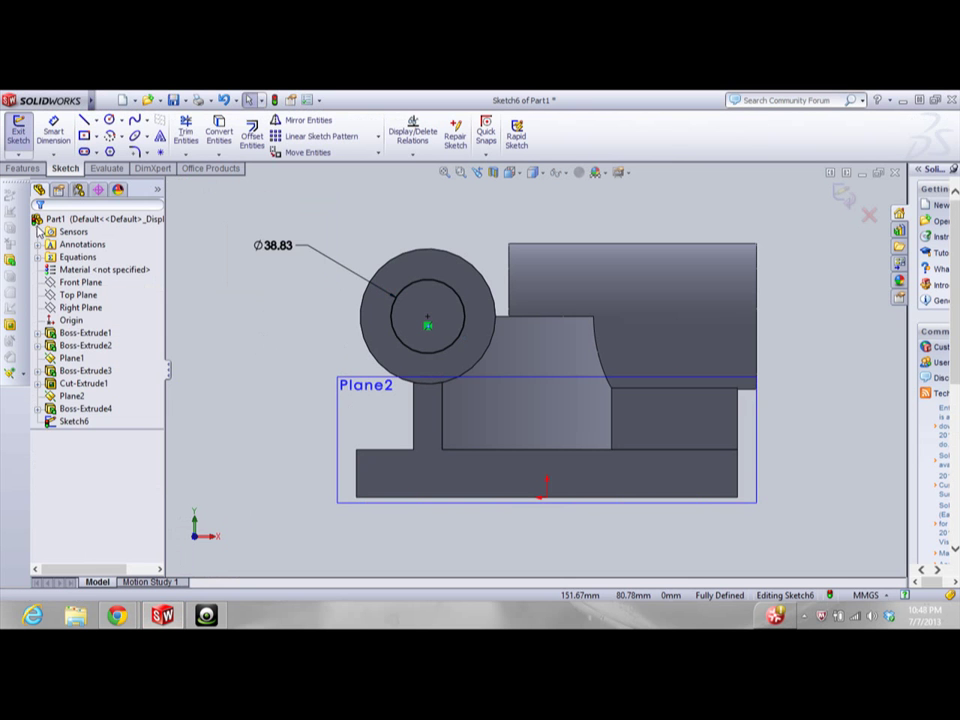
pyautogui.click(300, 250)
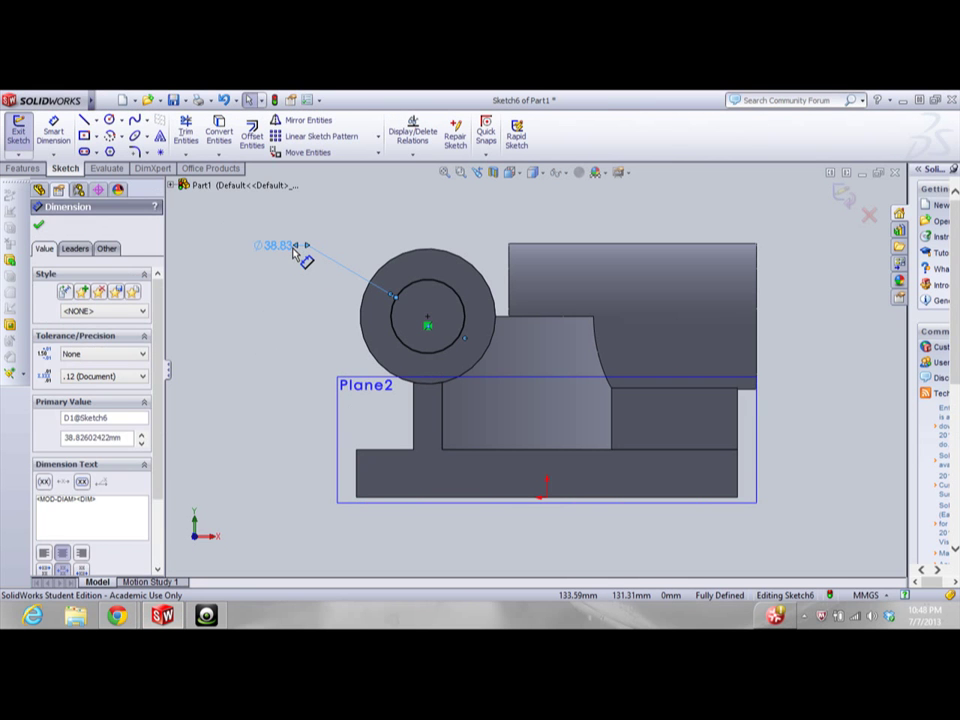
pyautogui.press('Delete')
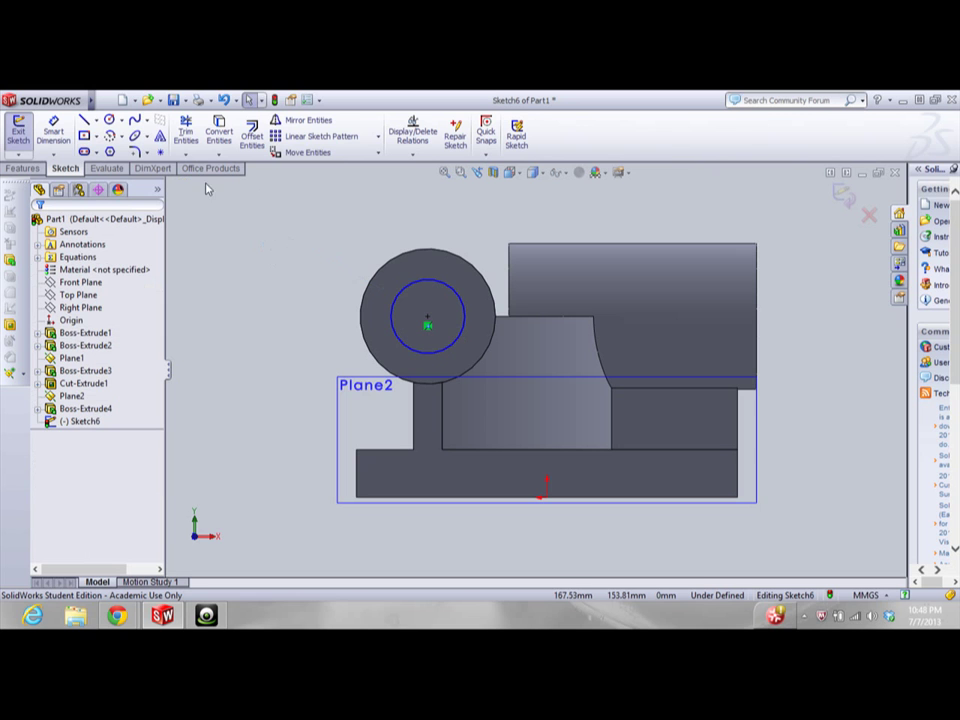
# Sketch a second concentric circle of 35.5 mm radius coinciding with the cylinder's outer edge
pyautogui.click(109, 121)
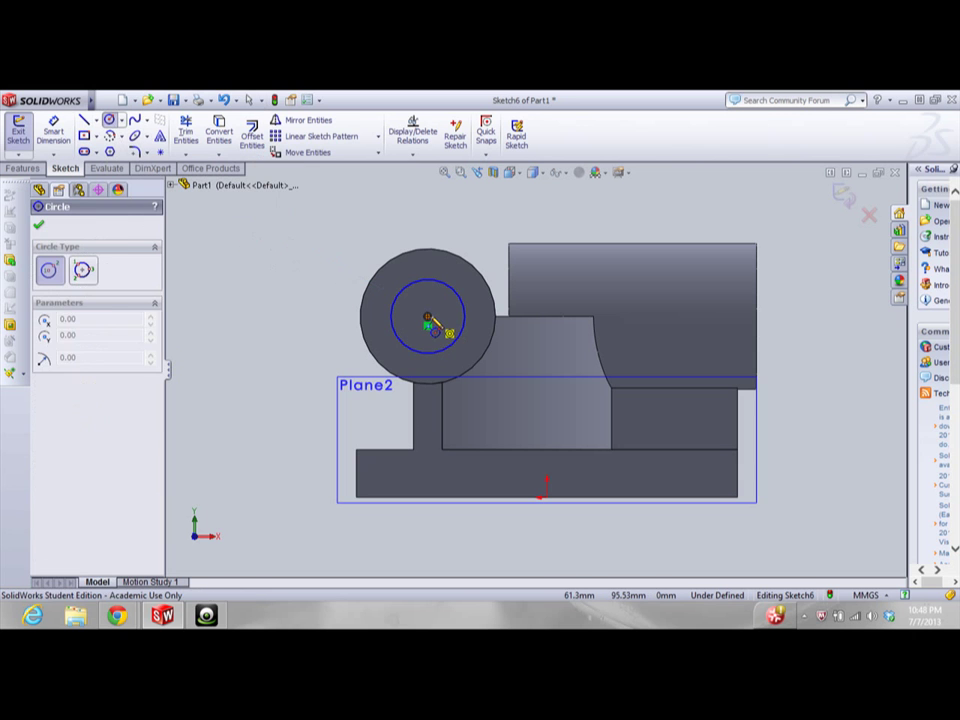
pyautogui.click(427, 325)
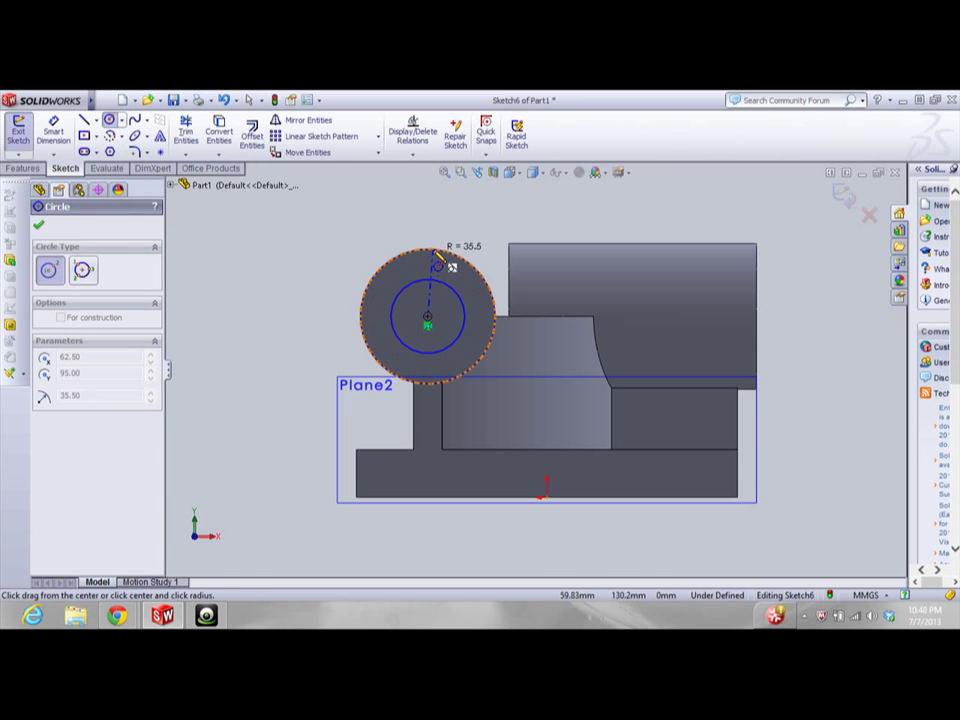
pyautogui.press('Escape')
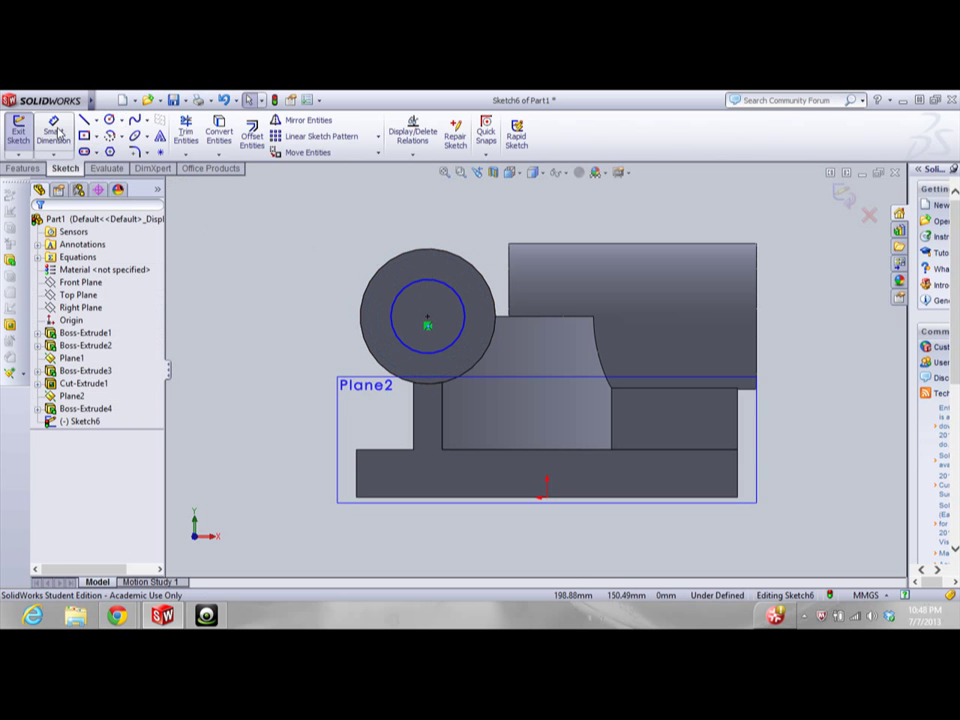
pyautogui.click(109, 119)
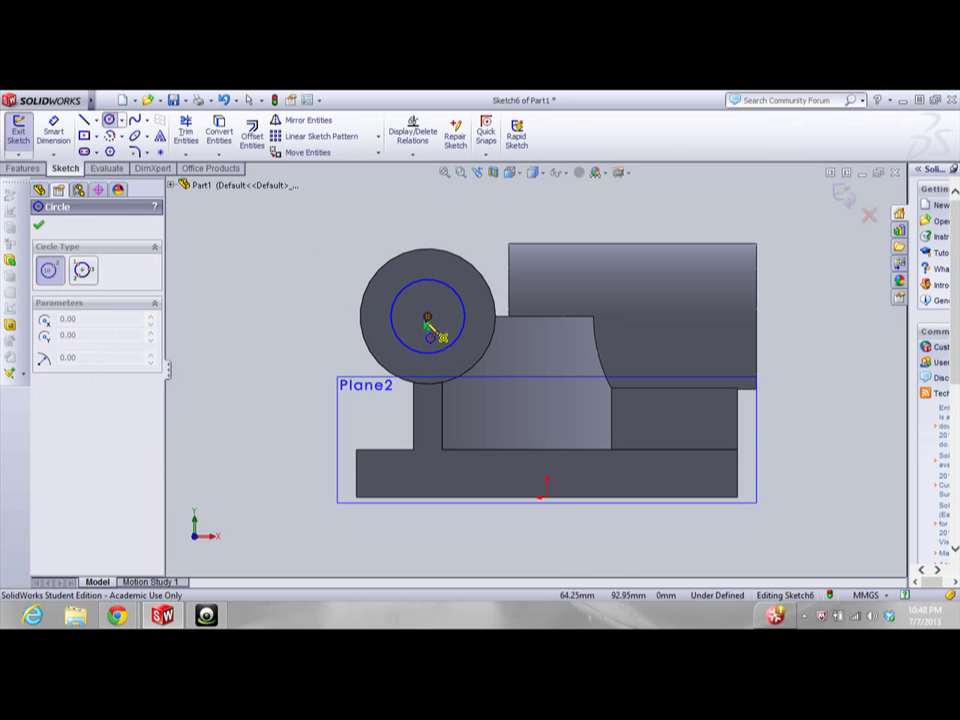
pyautogui.moveTo(428, 320)
pyautogui.mouseDown()
pyautogui.moveTo(438, 326)
pyautogui.moveTo(420, 261)
pyautogui.moveTo(408, 255)
pyautogui.mouseUp()
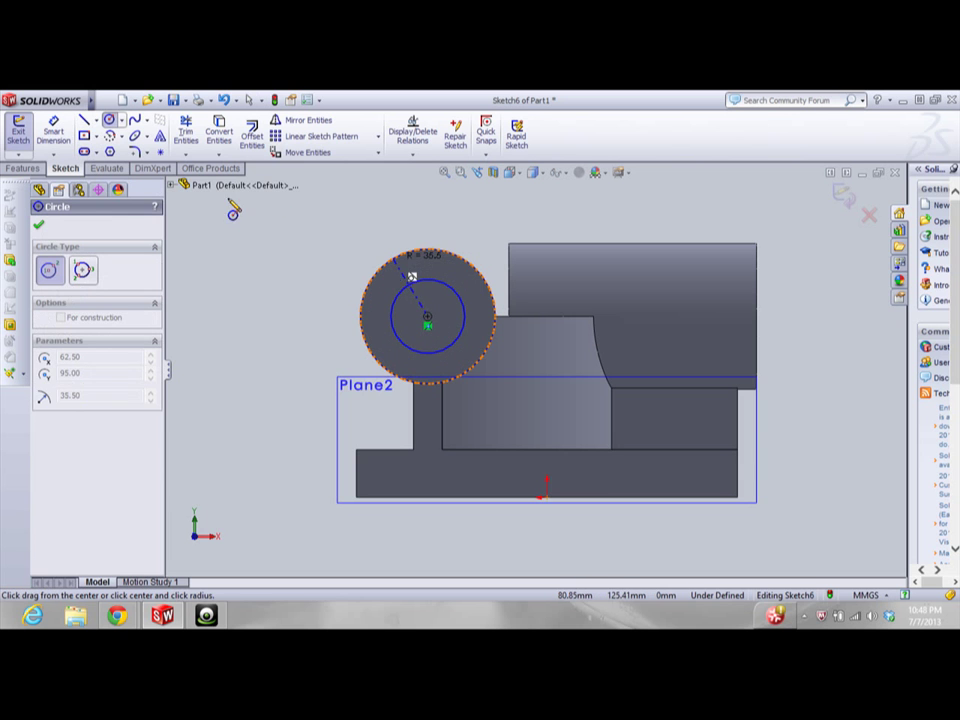
pyautogui.press('Escape')
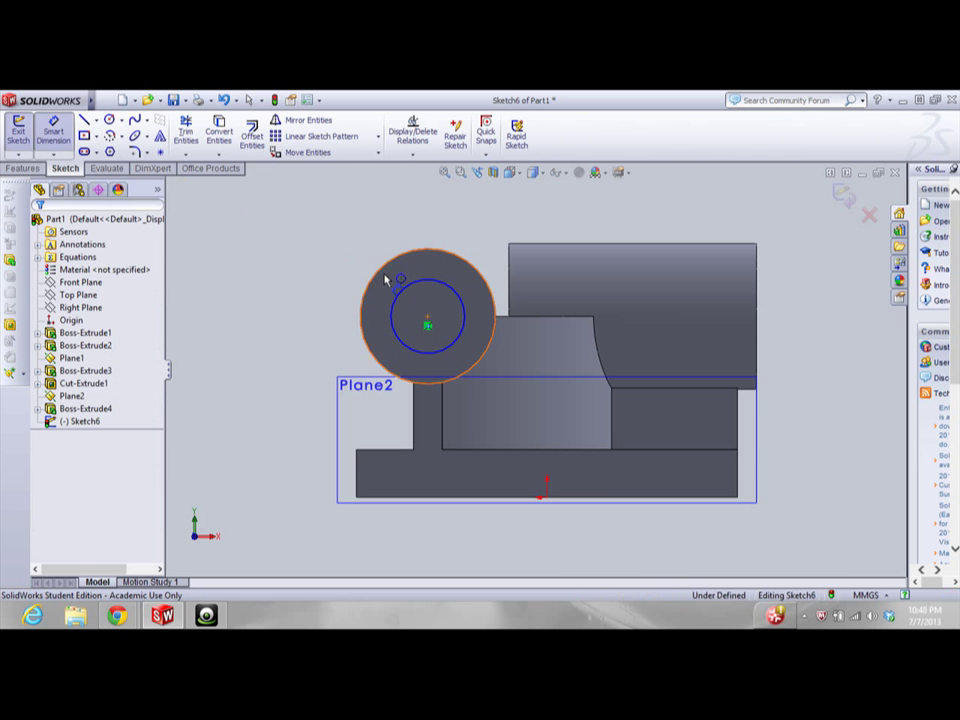
# Try to set the gap between the two sketched circles to 10 mm, and undo the change
pyautogui.click(403, 285)
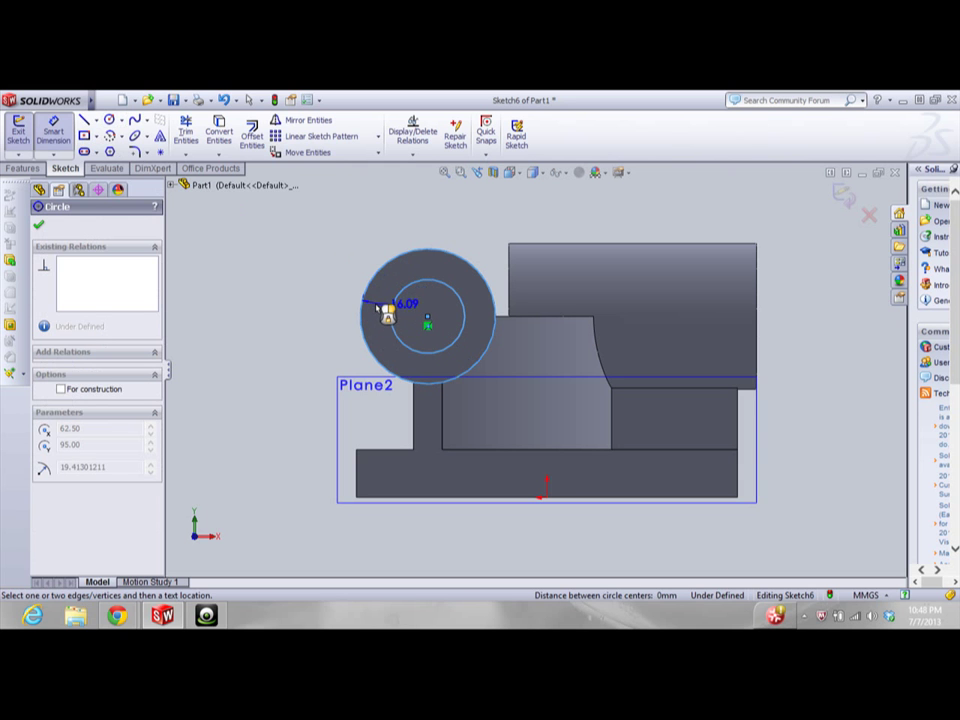
pyautogui.click(427, 340)
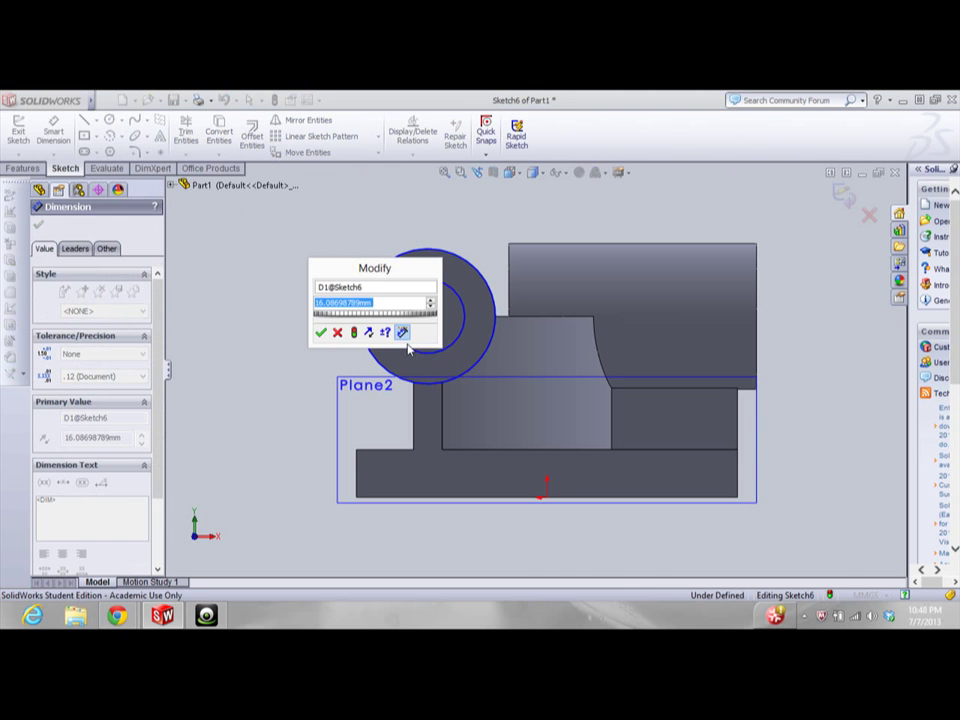
pyautogui.write('10')
pyautogui.press('Return')
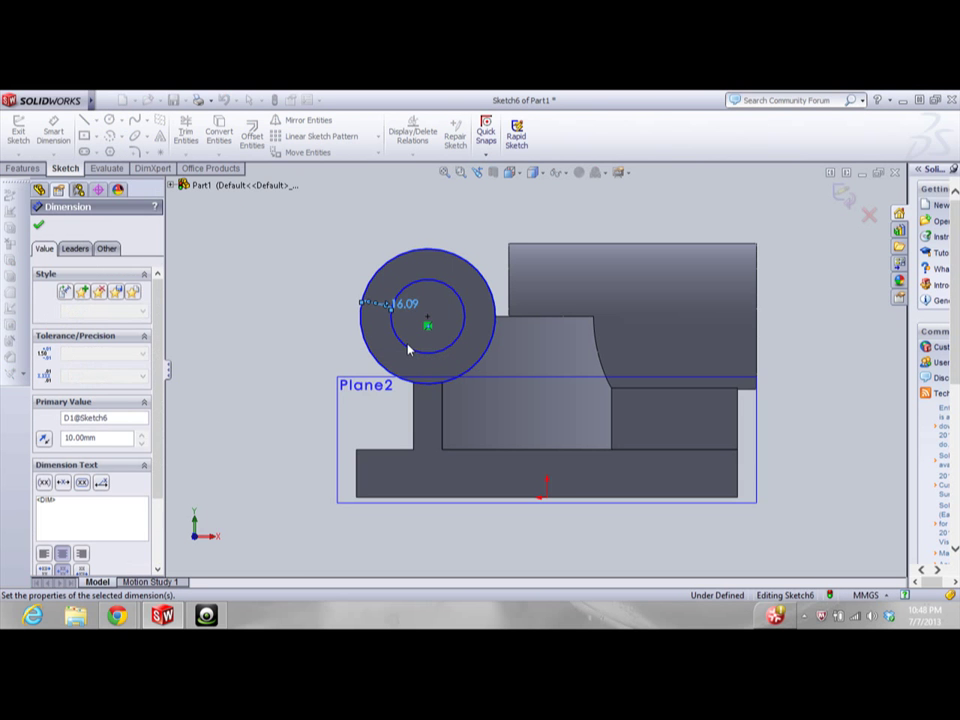
pyautogui.scroll(-3, 420, 340)
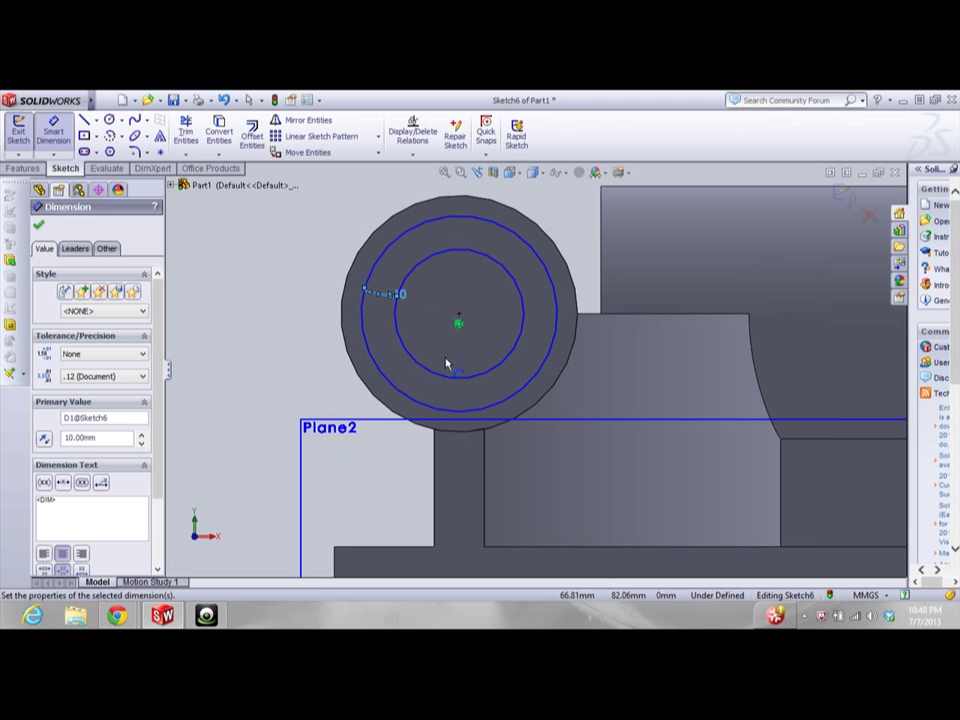
pyautogui.hotkey('ctrl', 'z')
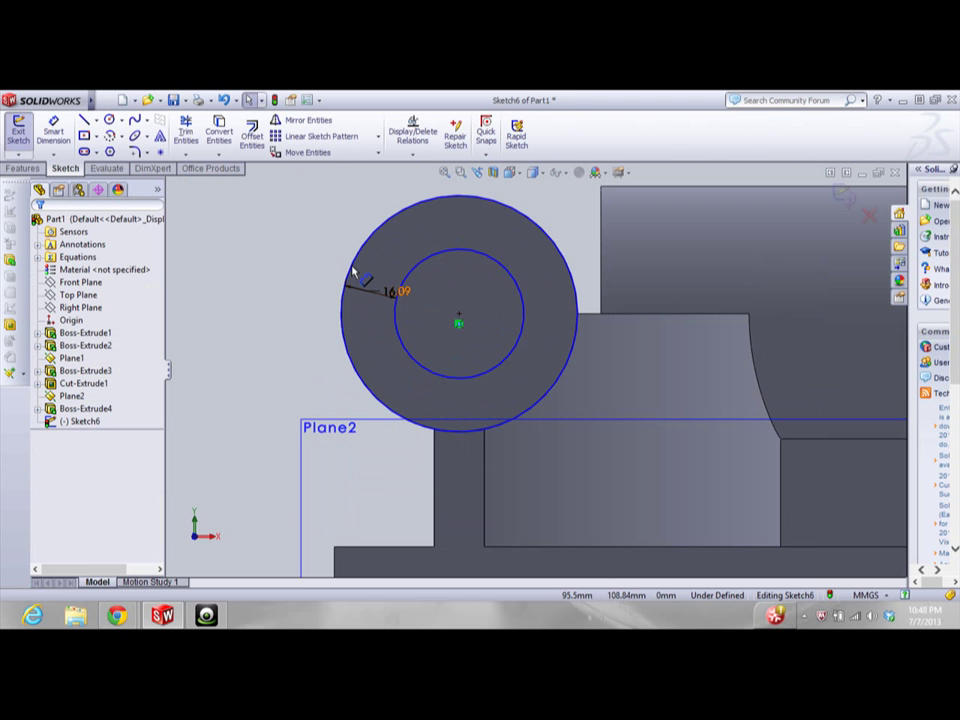
# Remove the outer sketched circle with Power trim, keeping the inner circle
pyautogui.click(346, 284)
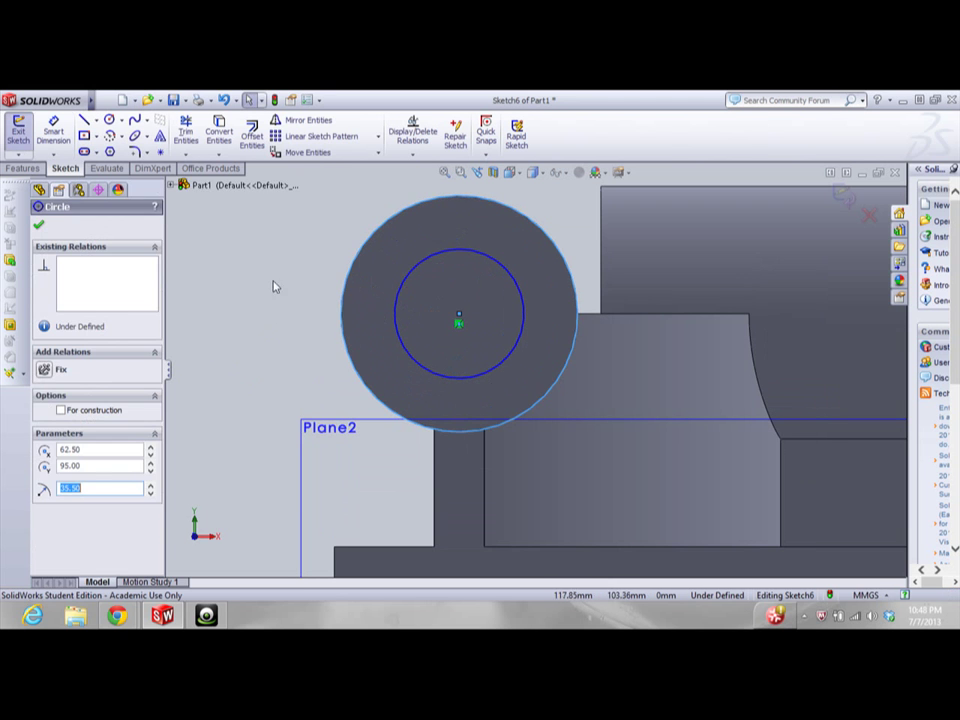
pyautogui.click(240, 259)
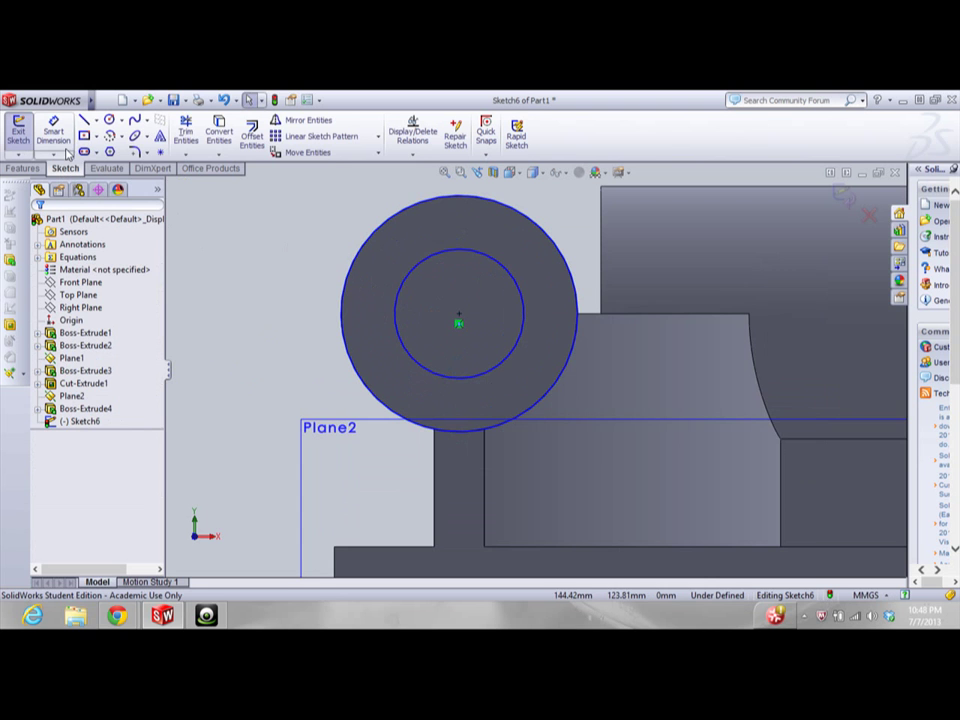
pyautogui.click(186, 131)
pyautogui.moveTo(278, 225); pyautogui.dragTo(323, 266)
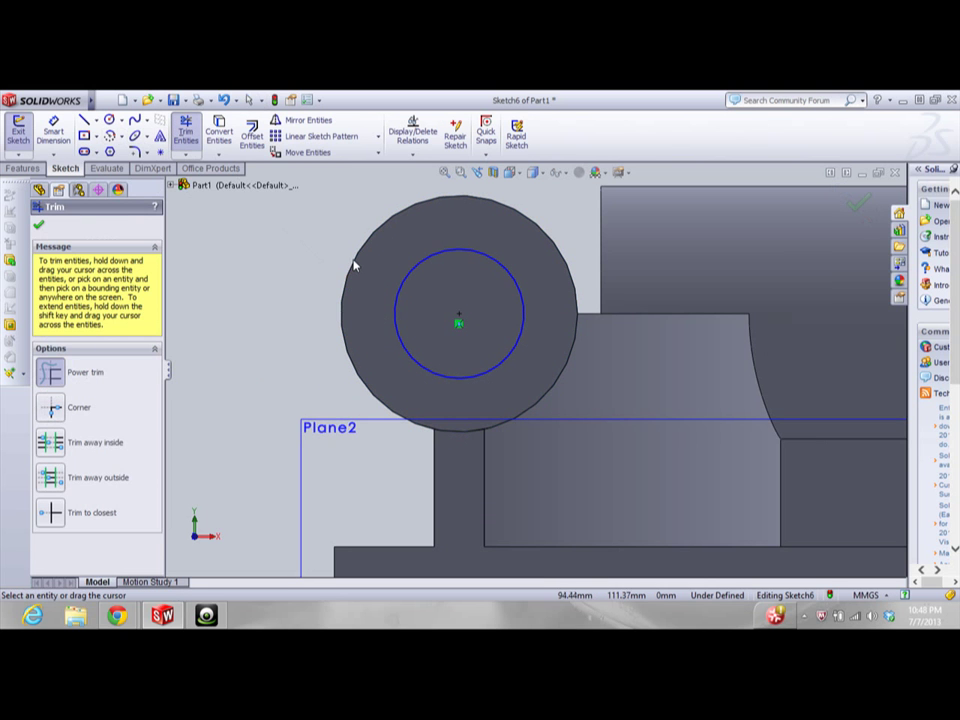
pyautogui.press('Escape')
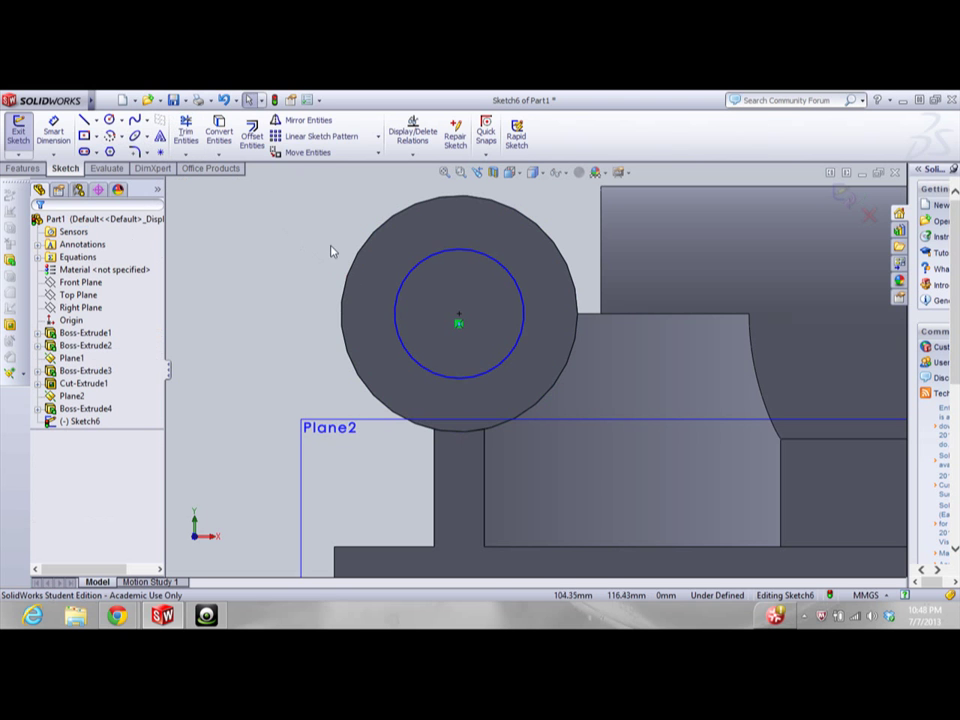
# Convert the cylinder's outer edge into the sketch and dimension the gap between it and the inner circle as 10 mm
pyautogui.click(355, 263)
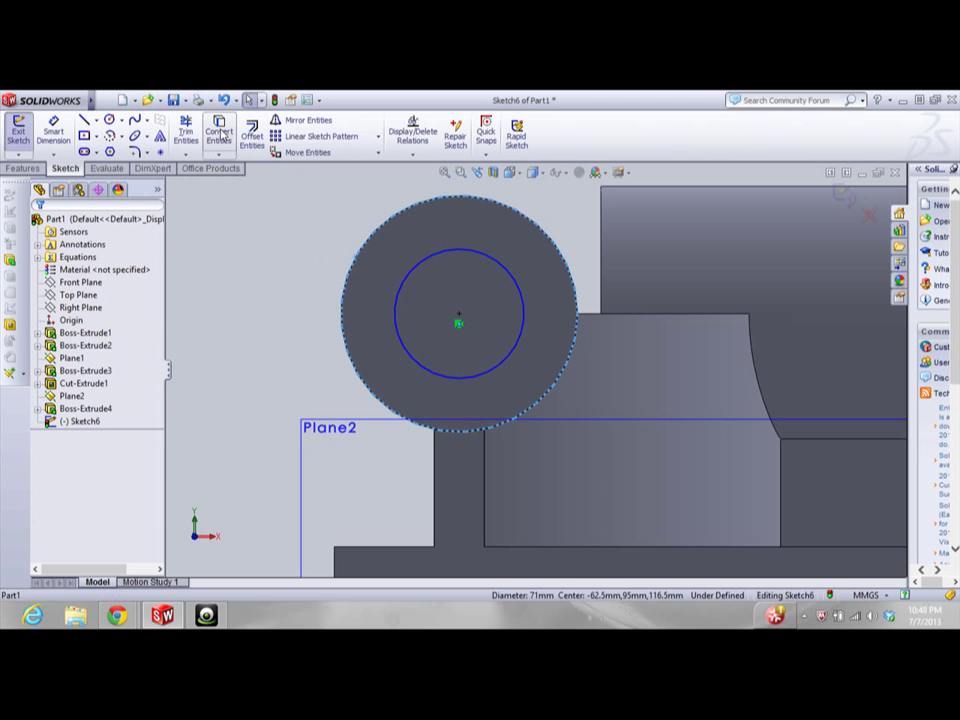
pyautogui.click(221, 134)
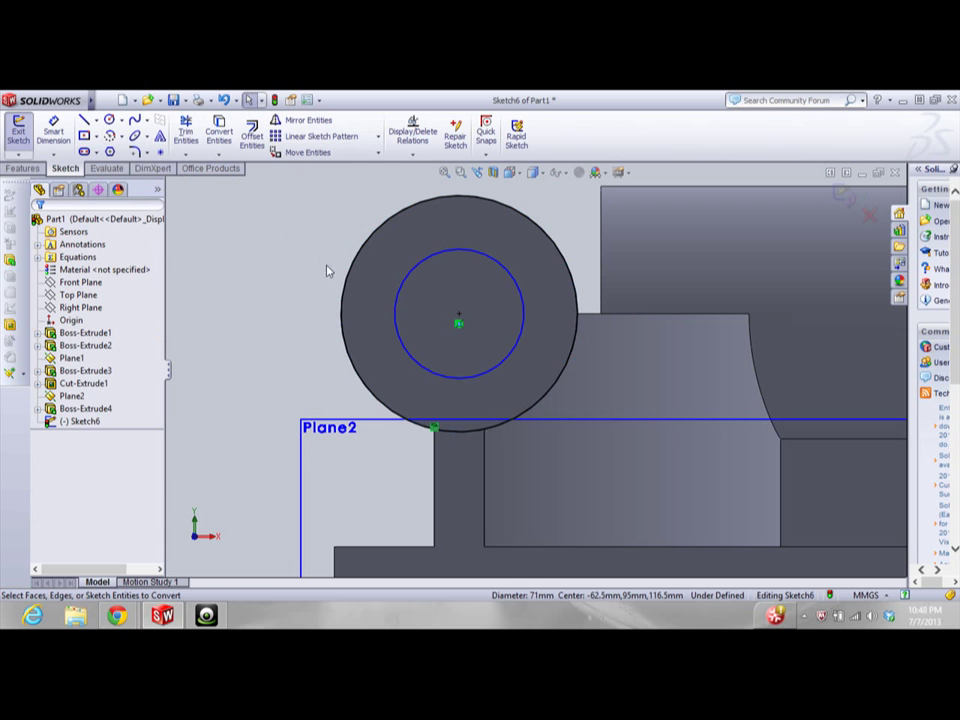
pyautogui.click(63, 141)
pyautogui.click(364, 249)
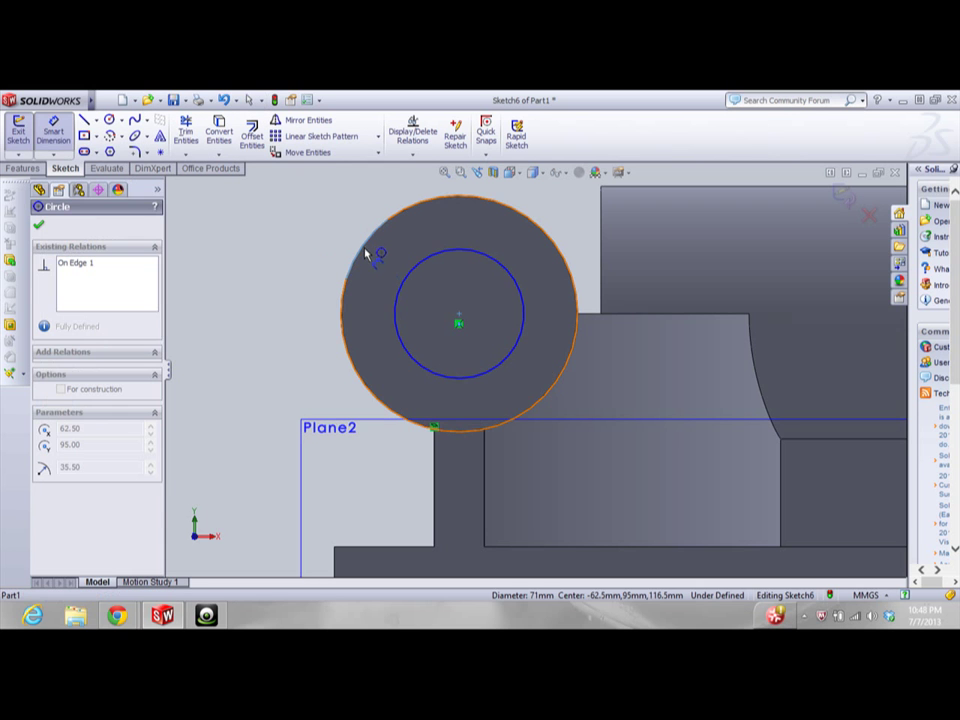
pyautogui.click(399, 291)
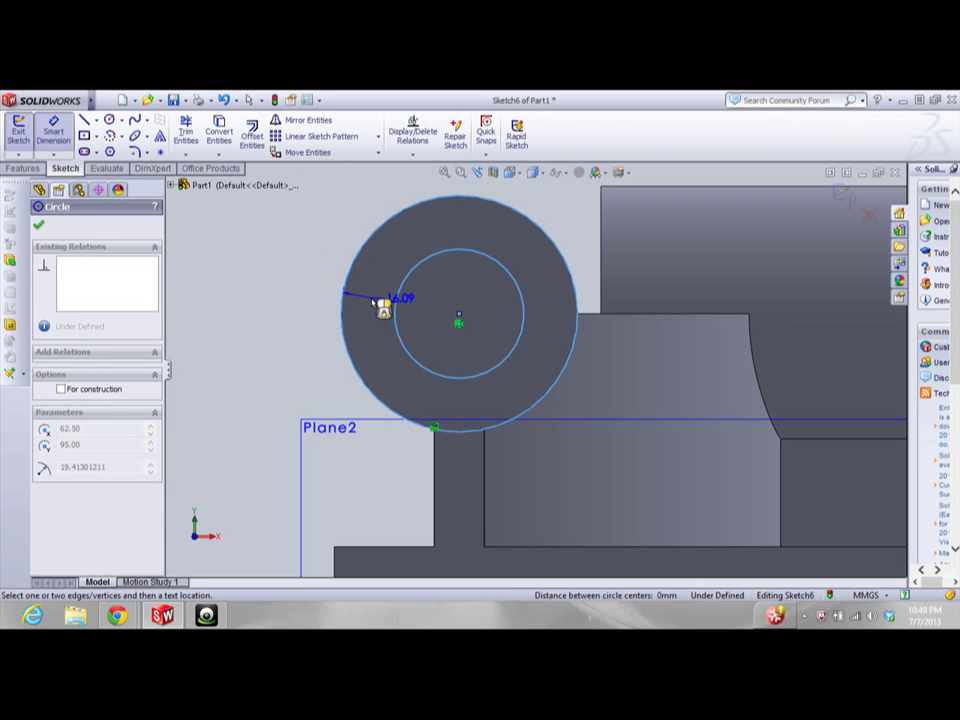
pyautogui.click(380, 305)
pyautogui.write('1')
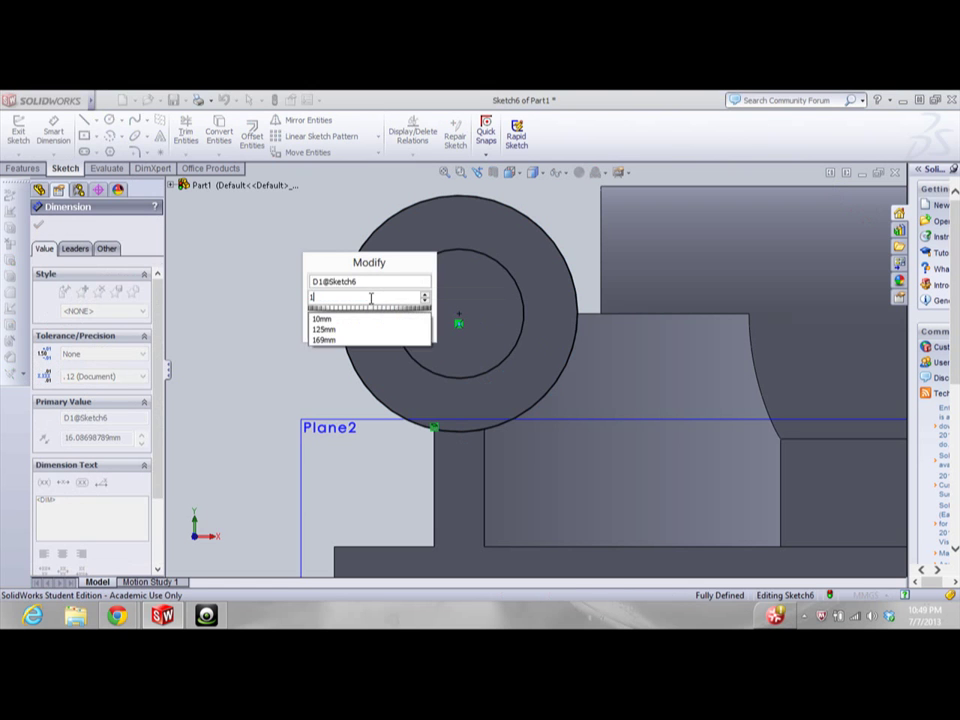
pyautogui.write('0')
pyautogui.press('Return')
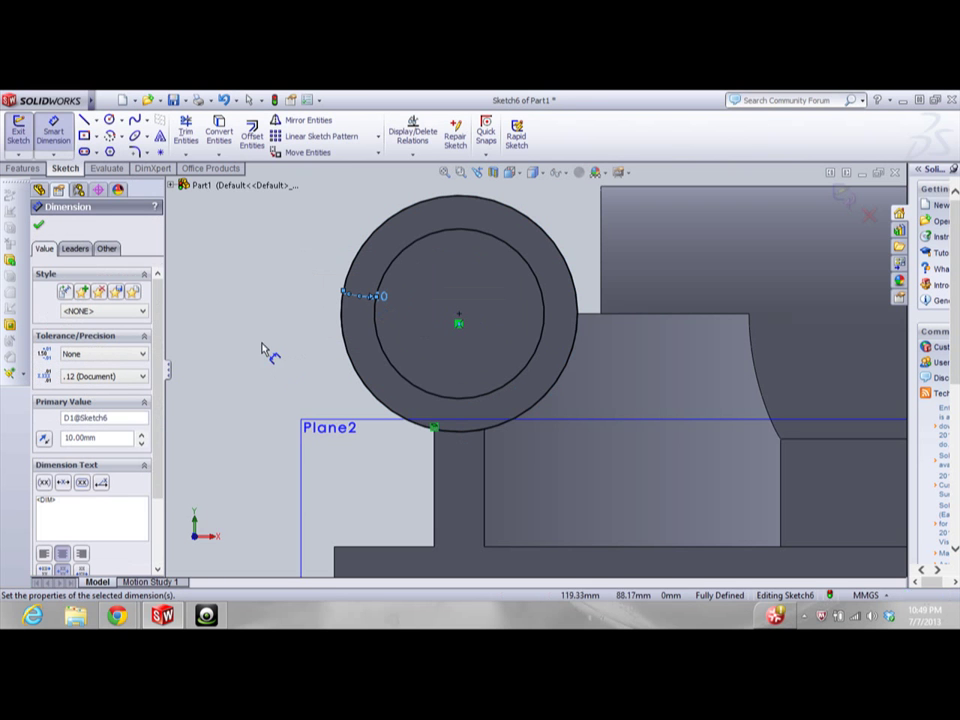
# Set up a 30 mm blind boss extrusion using only the inner circle of the sketch as the contour
pyautogui.click(20, 167)
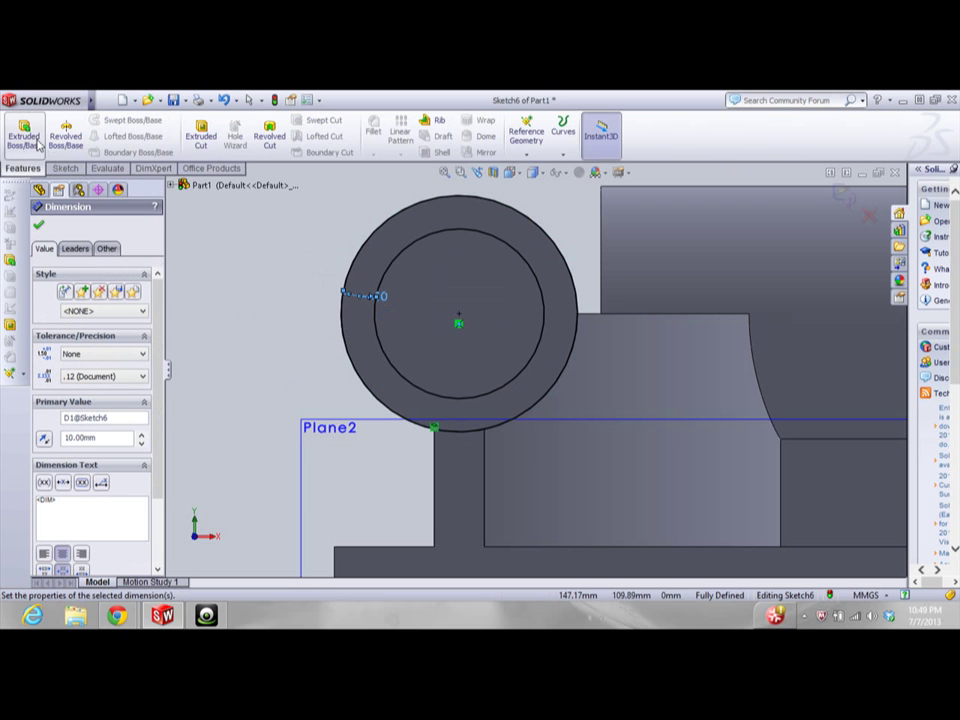
pyautogui.click(24, 130)
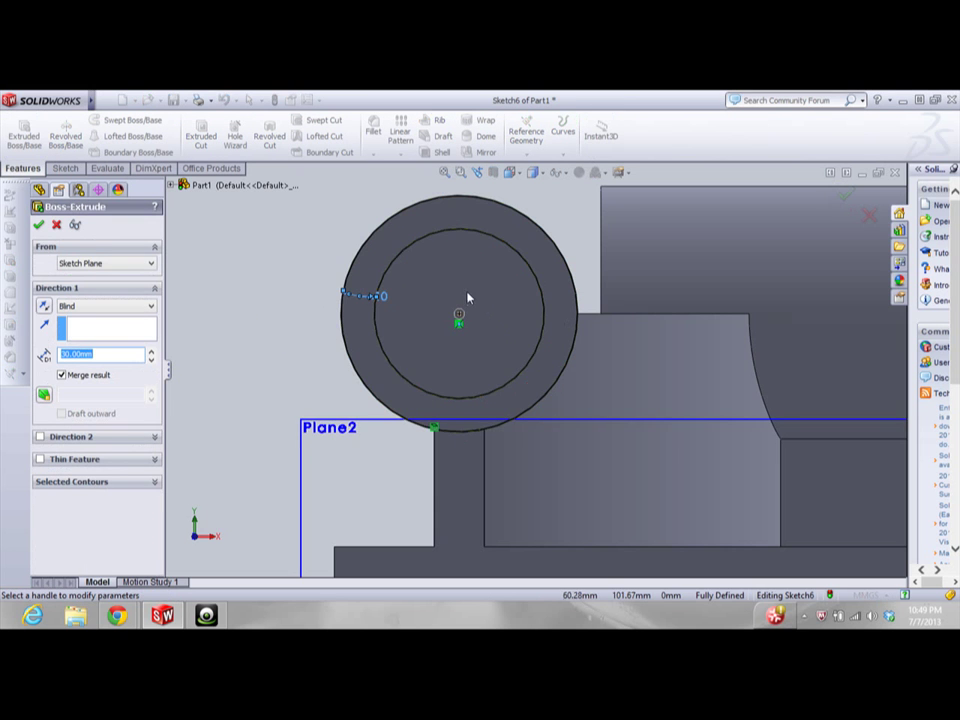
pyautogui.scroll(-3, 497, 306)
pyautogui.moveTo(517, 324); pyautogui.dragTo(532, 447, button='middle')
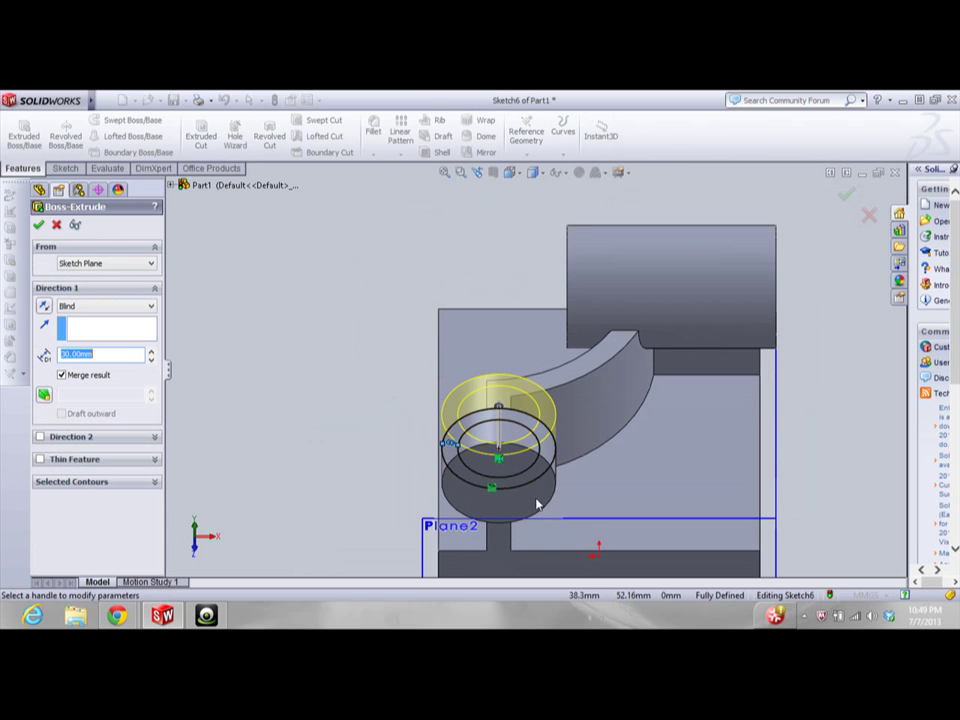
pyautogui.click(77, 484)
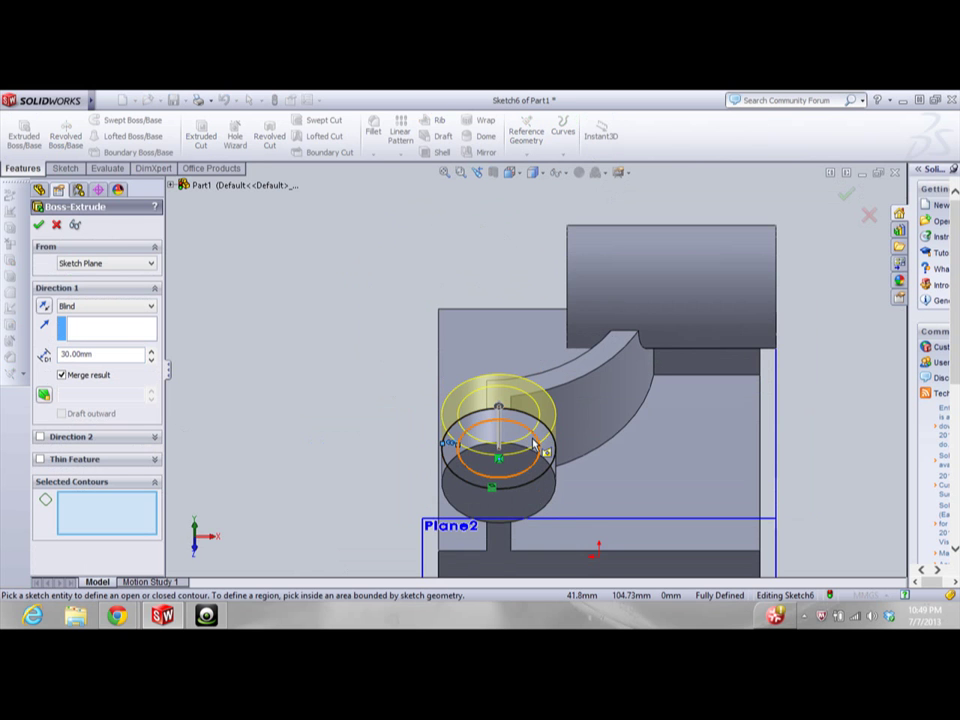
pyautogui.click(534, 442)
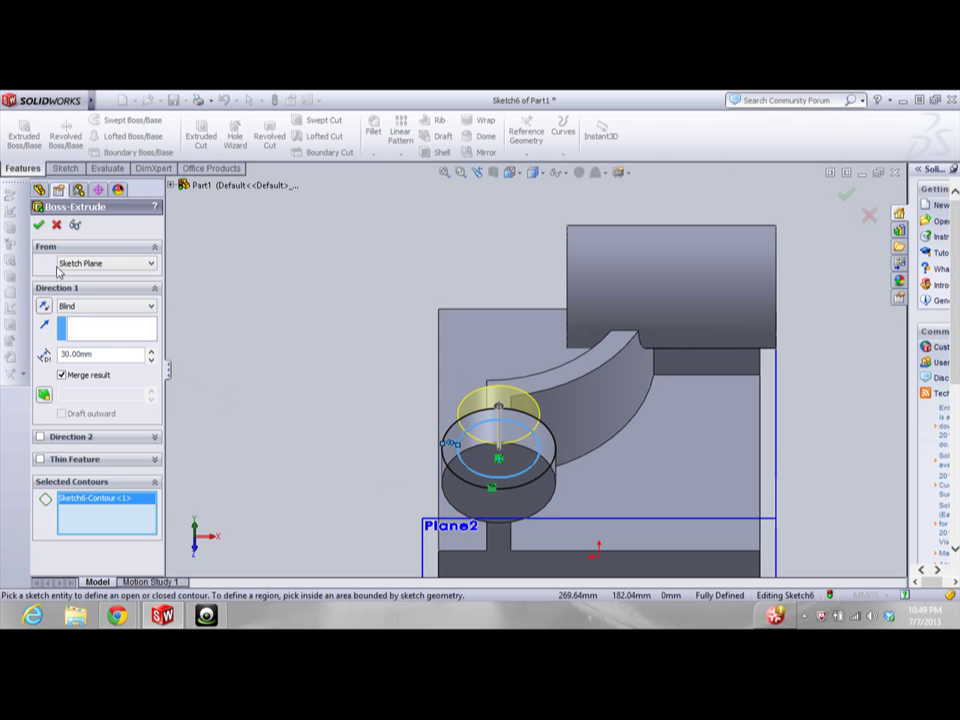
# Check the front cylinder's step lengths in section HH-HH of the exam PDF in Chrome, and complete the 30 mm extrusion in SolidWorks
pyautogui.moveTo(117, 615)
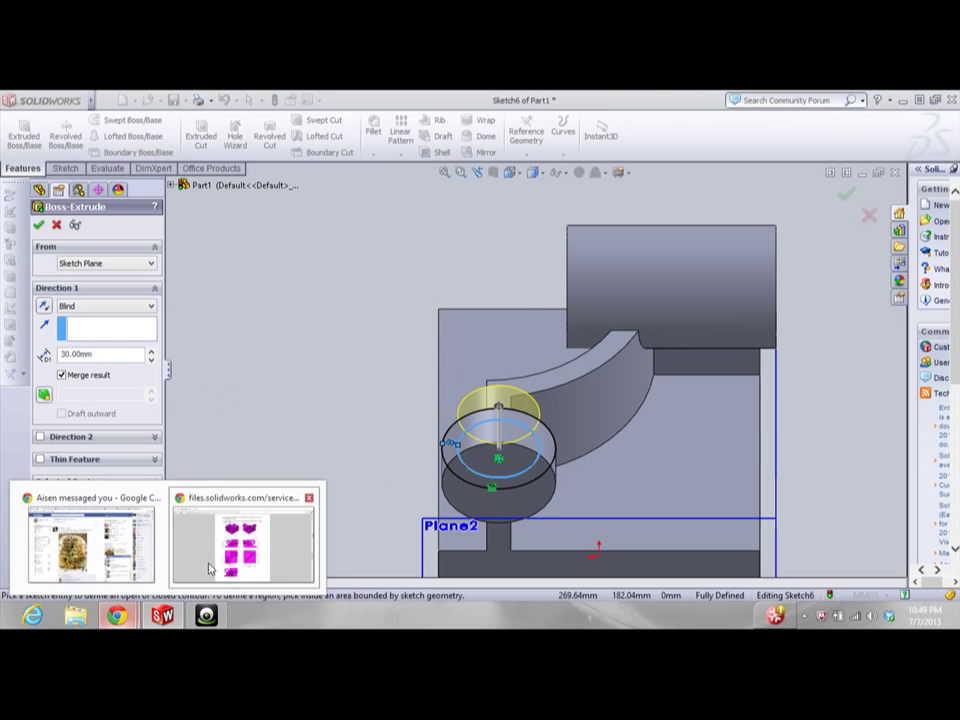
pyautogui.click(245, 555)
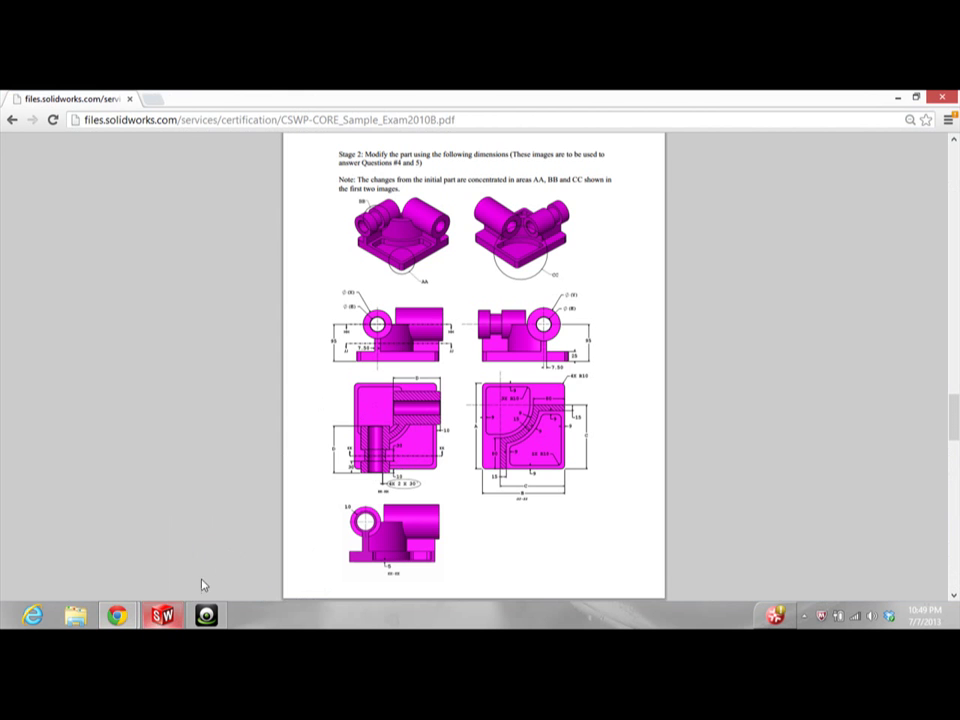
pyautogui.scroll(1, 407, 461)
pyautogui.scroll(-2, 407, 461)
pyautogui.keyDown('ctrl'); pyautogui.scroll(1, 392, 398); pyautogui.keyUp('ctrl')
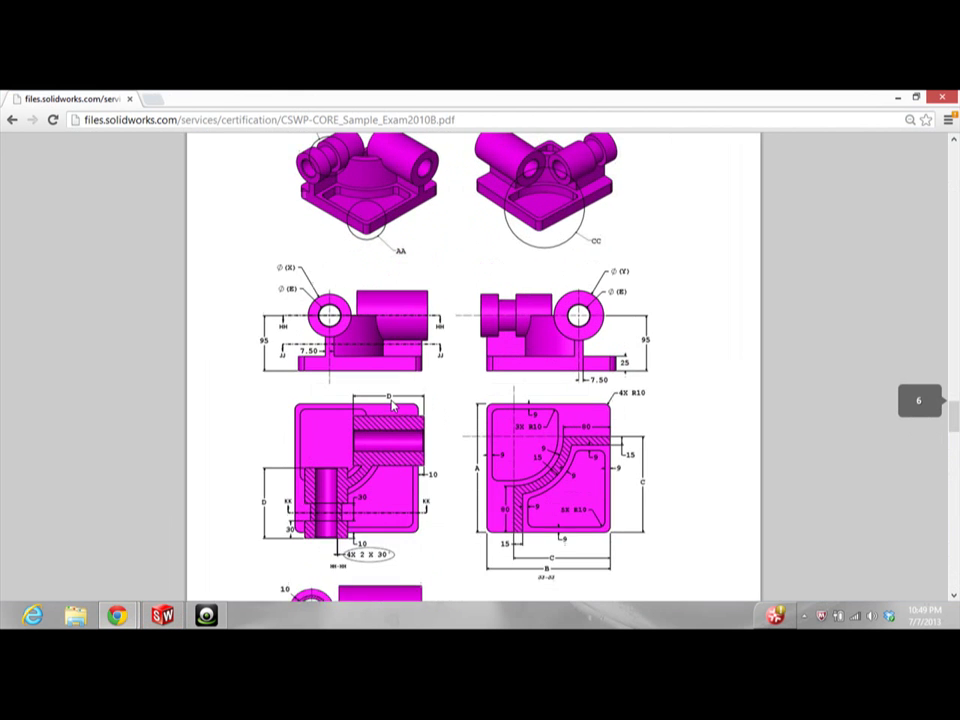
pyautogui.keyDown('ctrl'); pyautogui.scroll(1, 394, 440); pyautogui.keyUp('ctrl')
pyautogui.keyDown('ctrl'); pyautogui.scroll(2, 392, 492); pyautogui.keyUp('ctrl')
pyautogui.scroll(-4, 373, 499)
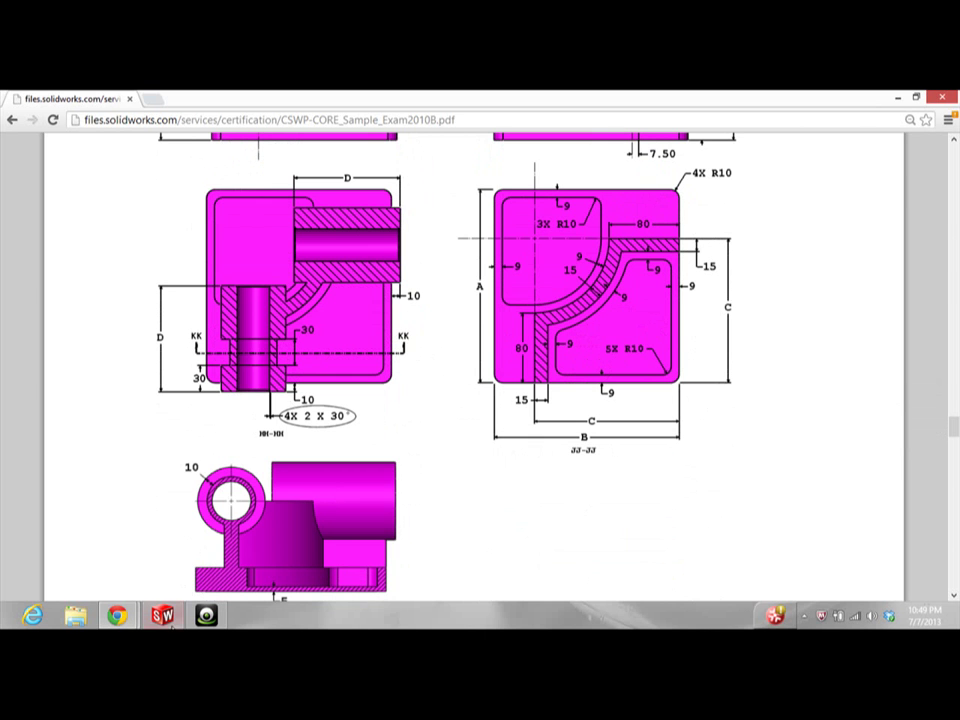
pyautogui.click(162, 615)
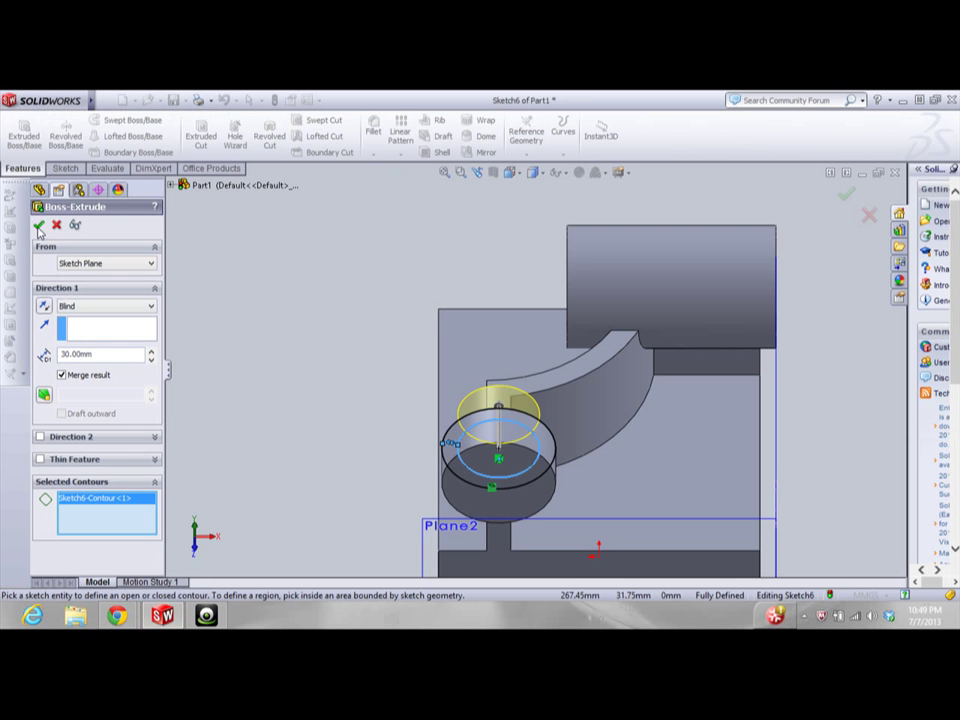
pyautogui.click(39, 227)
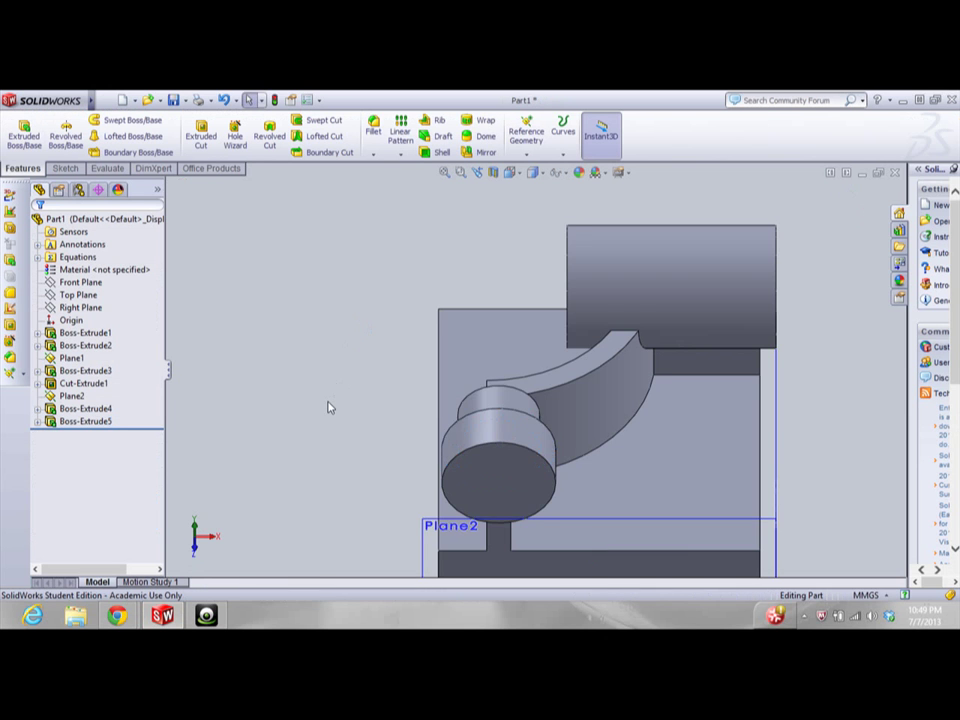
# Start a sketch on the rear end face of the narrow cylinder section
pyautogui.press('Down')
pyautogui.press('Down')
pyautogui.press('Down')
pyautogui.press('Down')
pyautogui.press('Down')
pyautogui.press('Down')
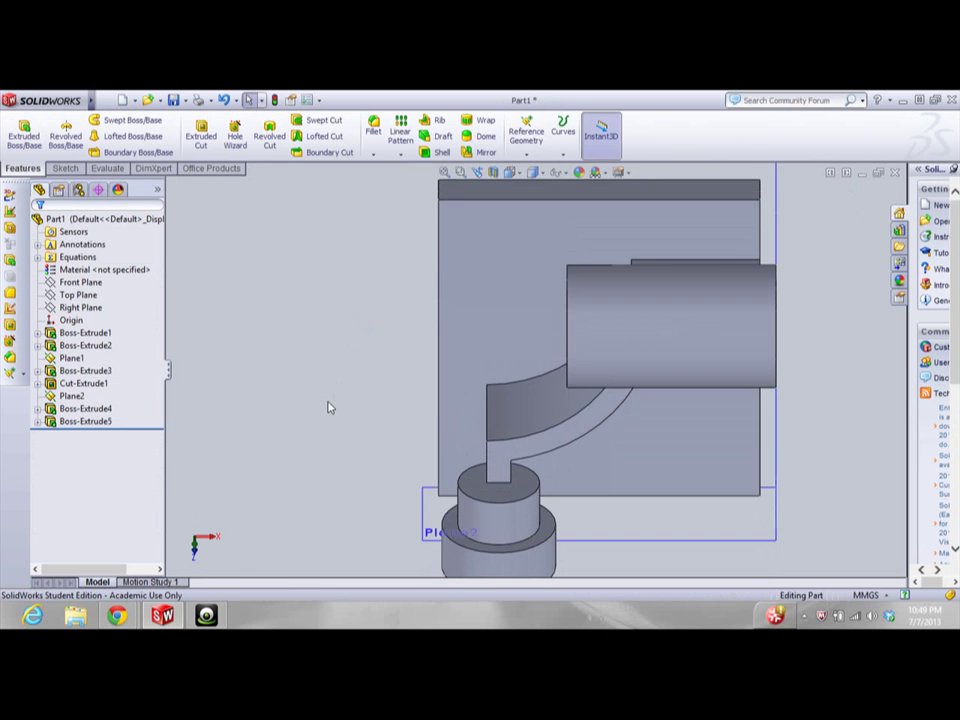
pyautogui.click(500, 499)
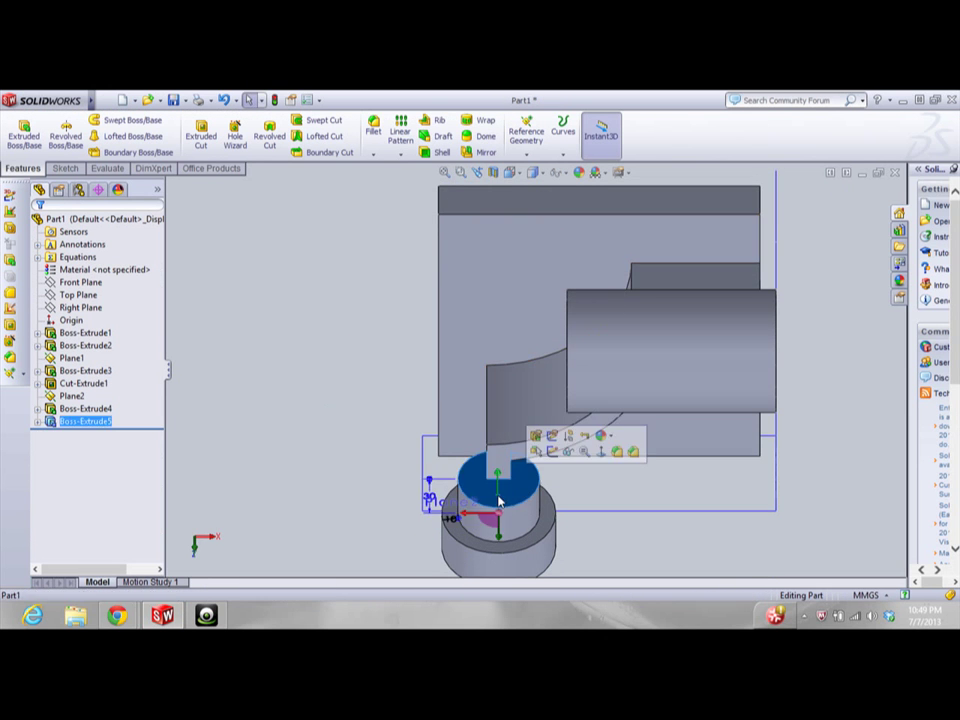
pyautogui.rightClick(500, 497)
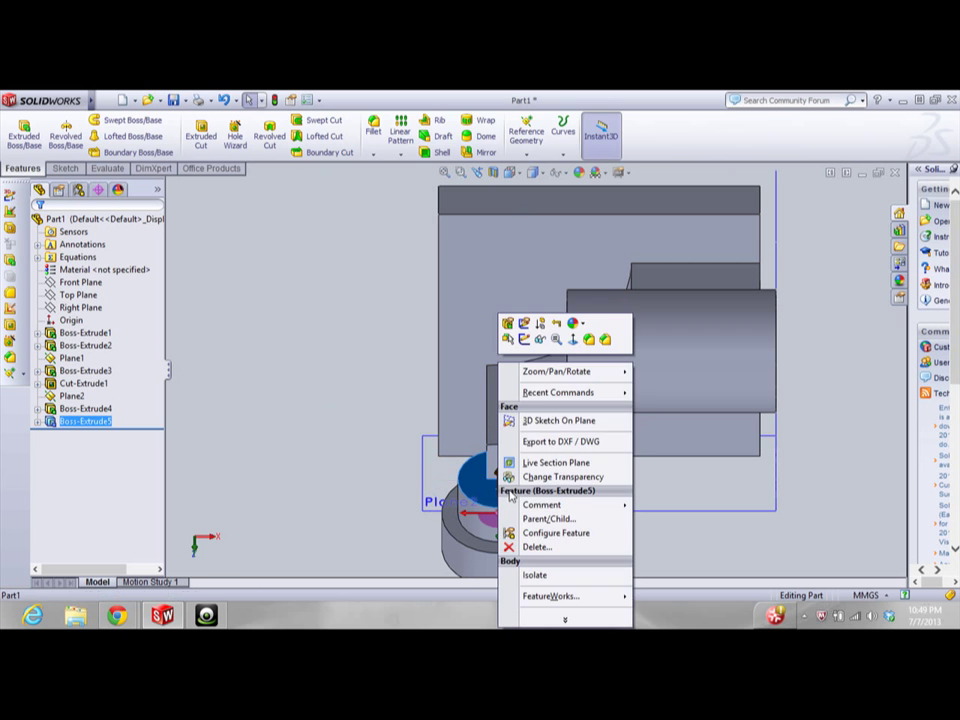
pyautogui.click(524, 340)
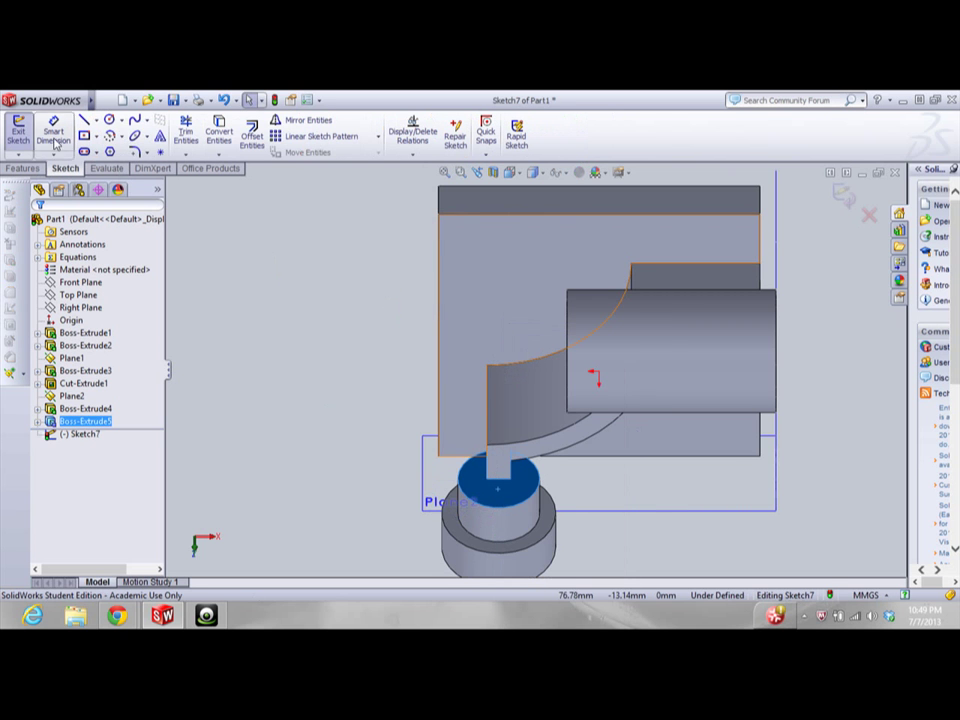
# Sketch a circle of about 19.4 mm radius centred on the front cylinder's axis
pyautogui.click(110, 120)
pyautogui.scroll(4, 565, 410)
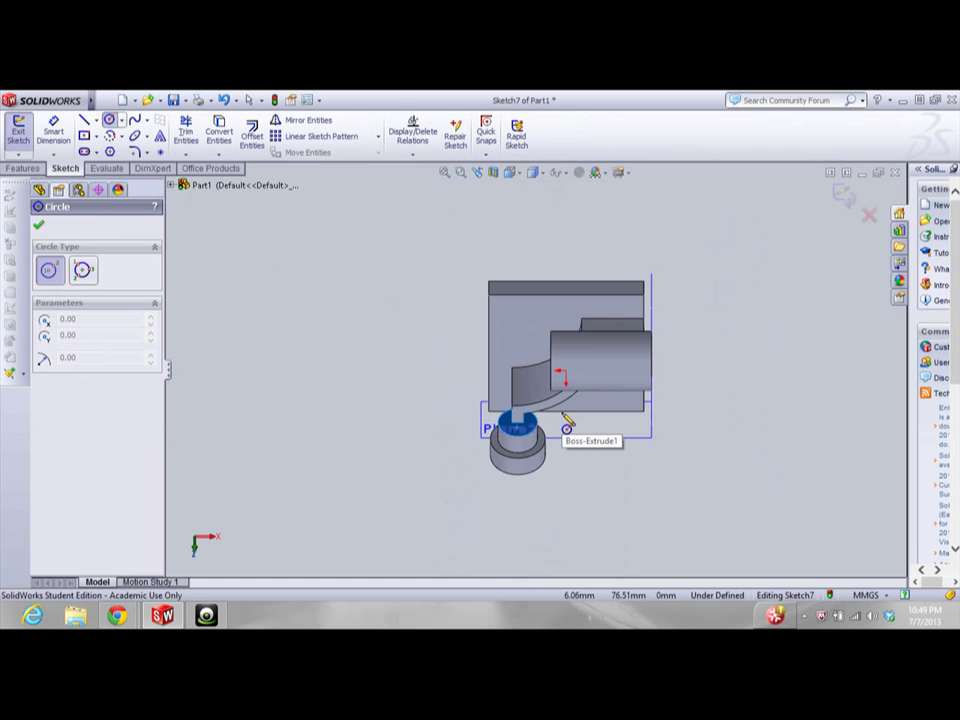
pyautogui.press('Up')
pyautogui.press('Up')
pyautogui.press('Up')
pyautogui.press('Up')
pyautogui.press('Up')
pyautogui.press('Up')
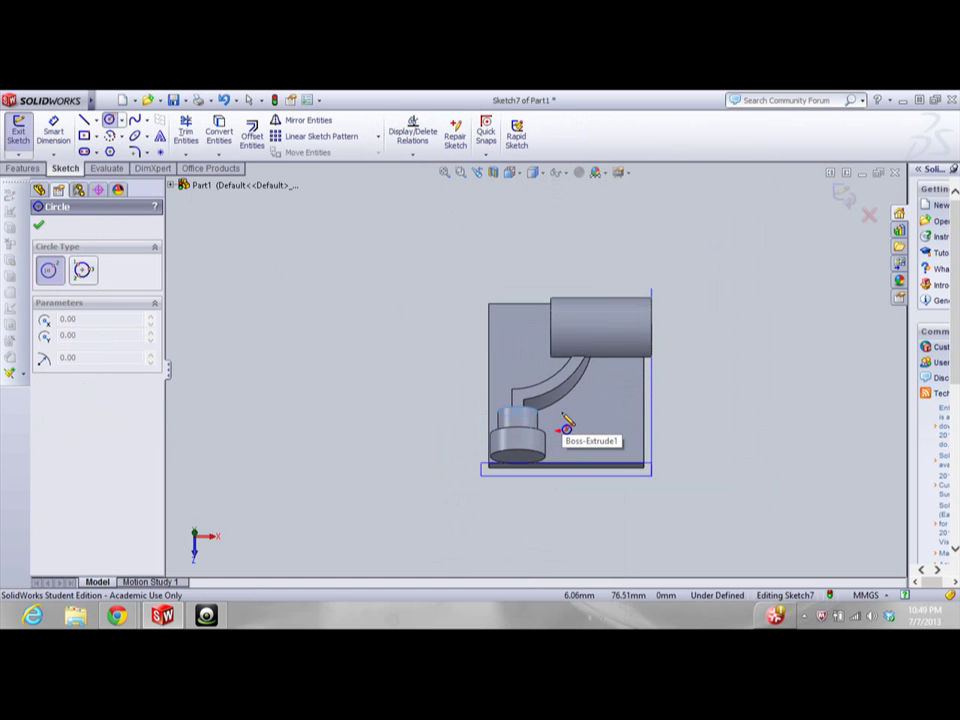
pyautogui.press('Up')
pyautogui.press('Up')
pyautogui.scroll(-6, 570, 420)
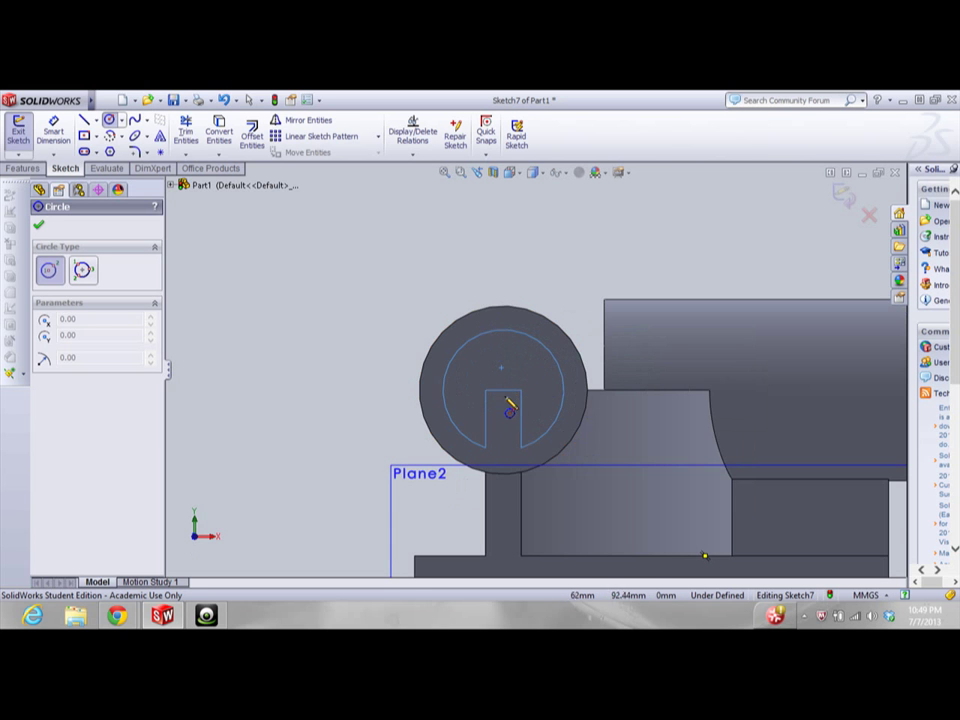
pyautogui.press('Up')
pyautogui.press('Up')
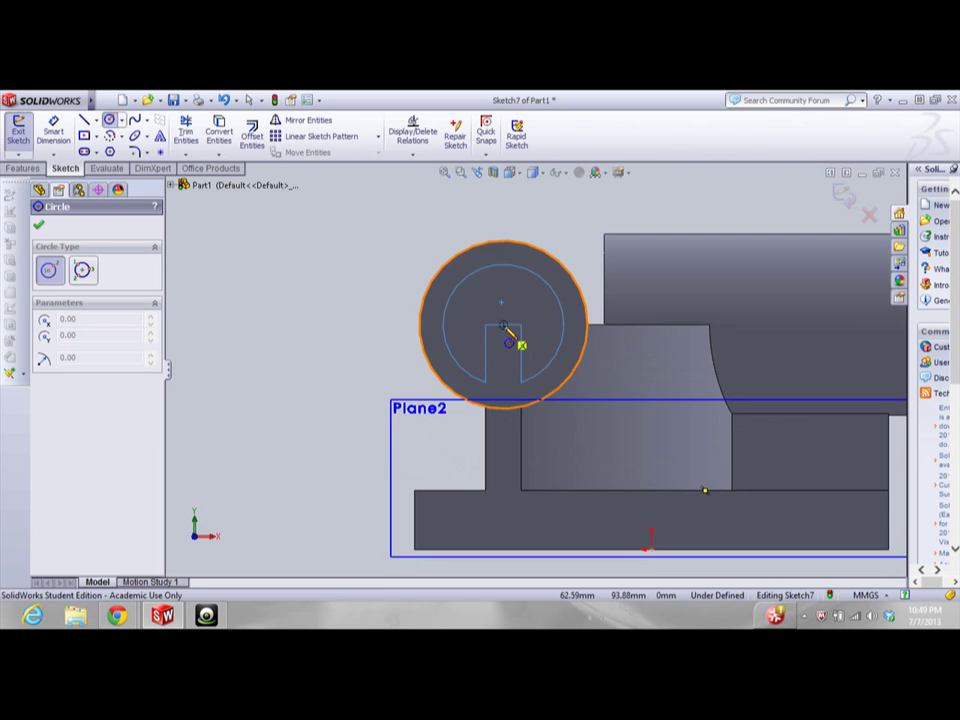
pyautogui.click(503, 325)
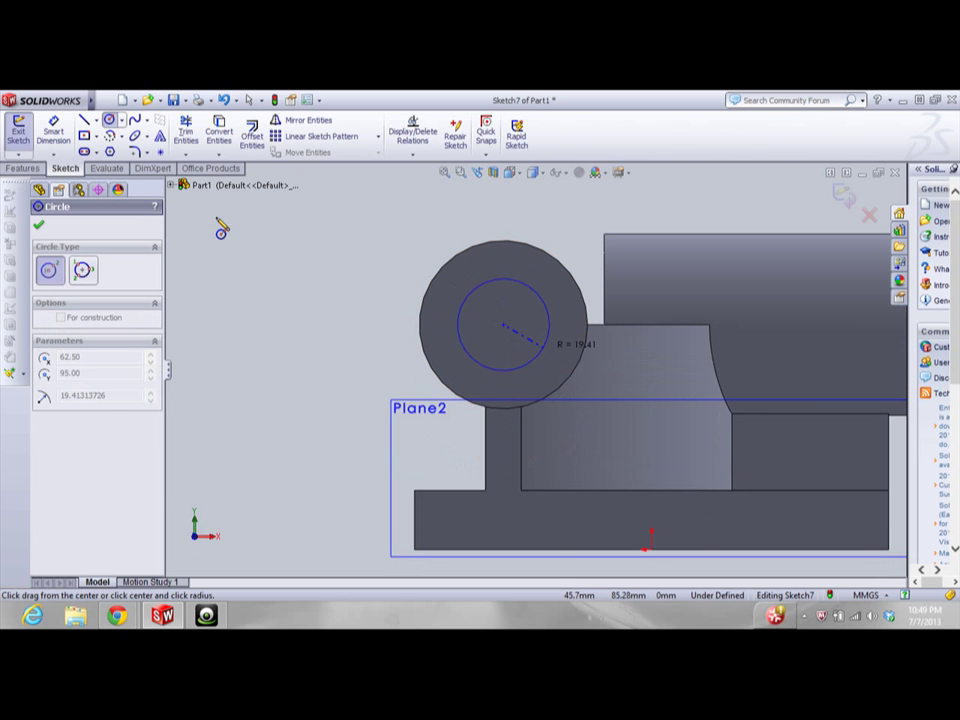
# Dimension the circle's diameter and link it to the global variable X
pyautogui.click(57, 127)
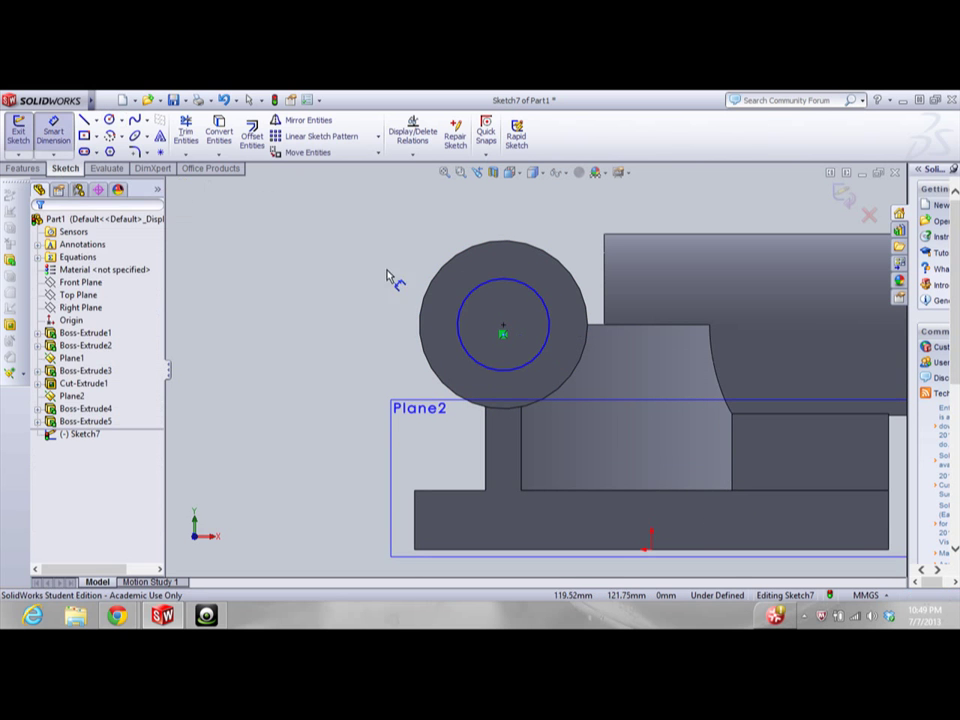
pyautogui.click(475, 292)
pyautogui.click(338, 258)
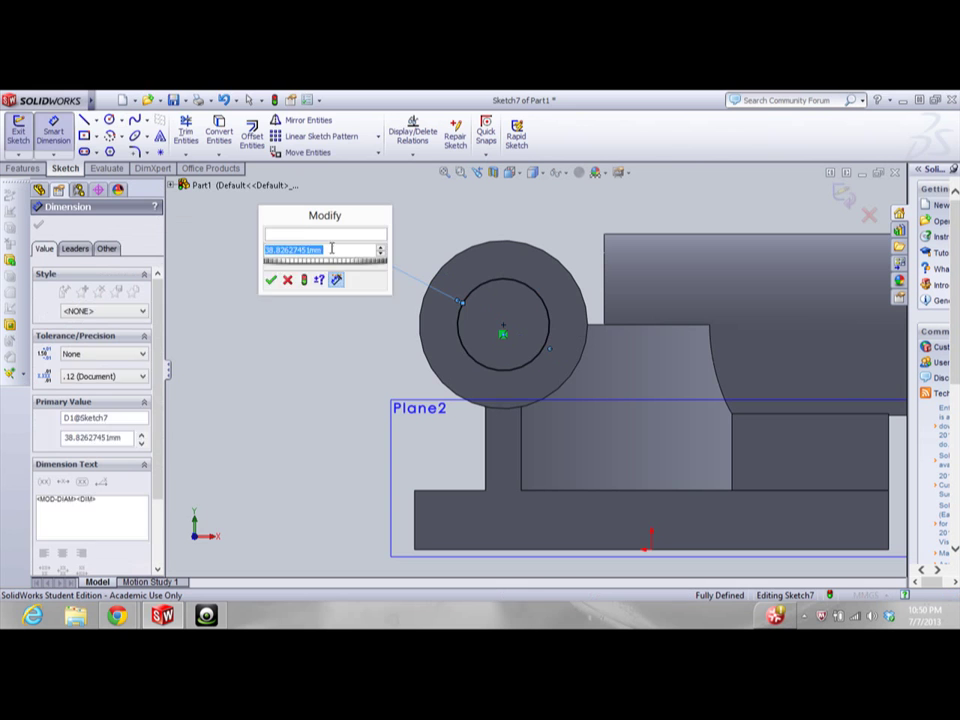
pyautogui.write('=x')
pyautogui.press('Return')
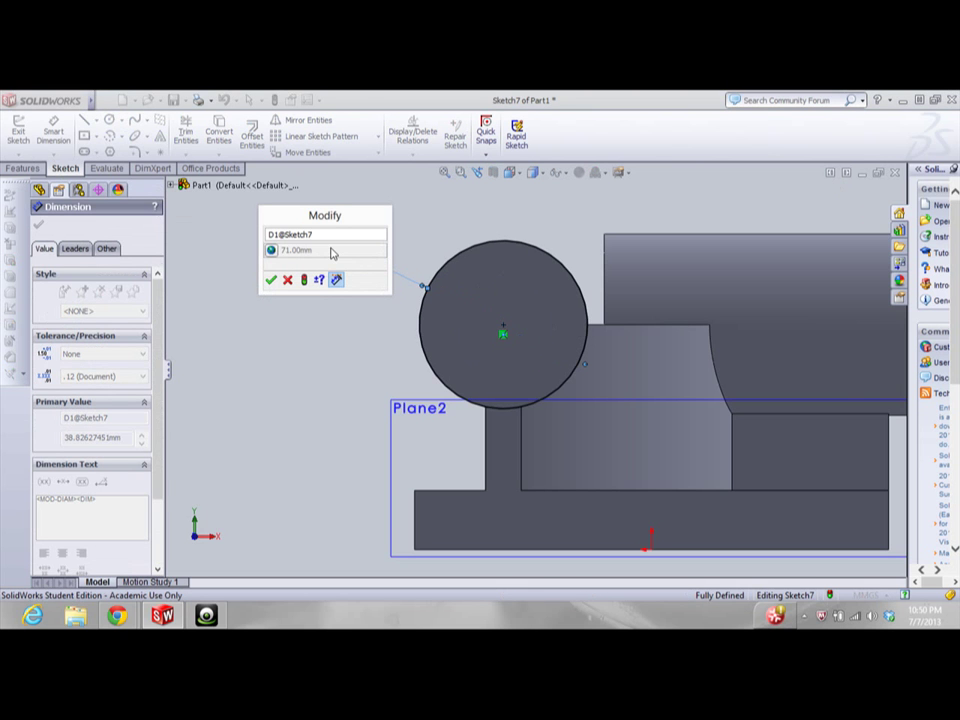
pyautogui.click(270, 280)
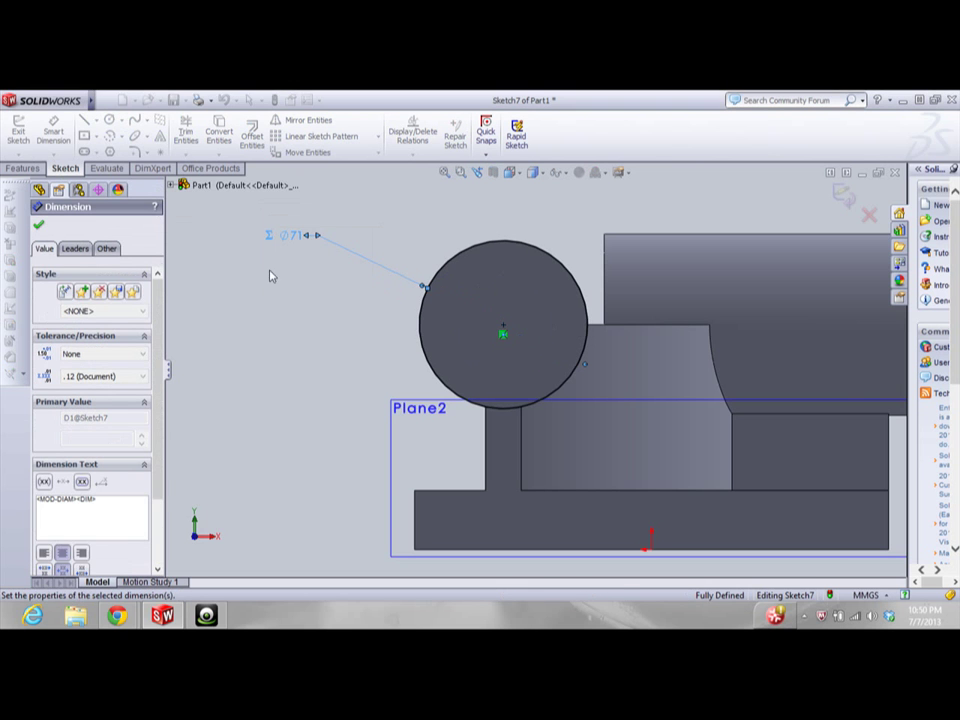
# Extrude the circle 30 mm backwards as a merged boss, checking the section view in the exam PDF before accepting
pyautogui.click(22, 168)
pyautogui.click(25, 135)
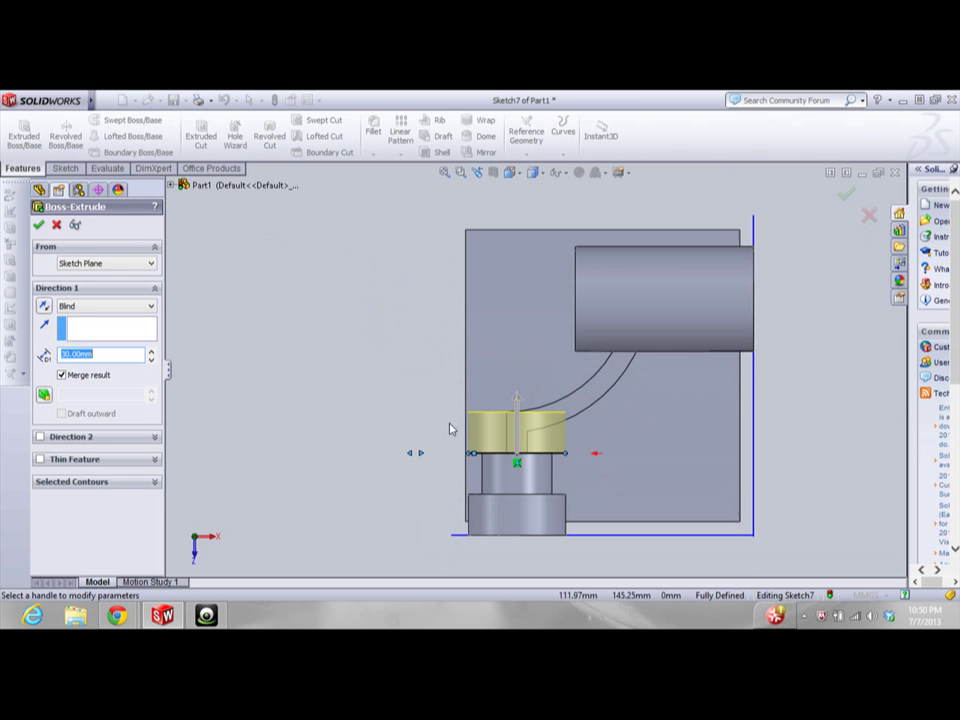
pyautogui.click(163, 617)
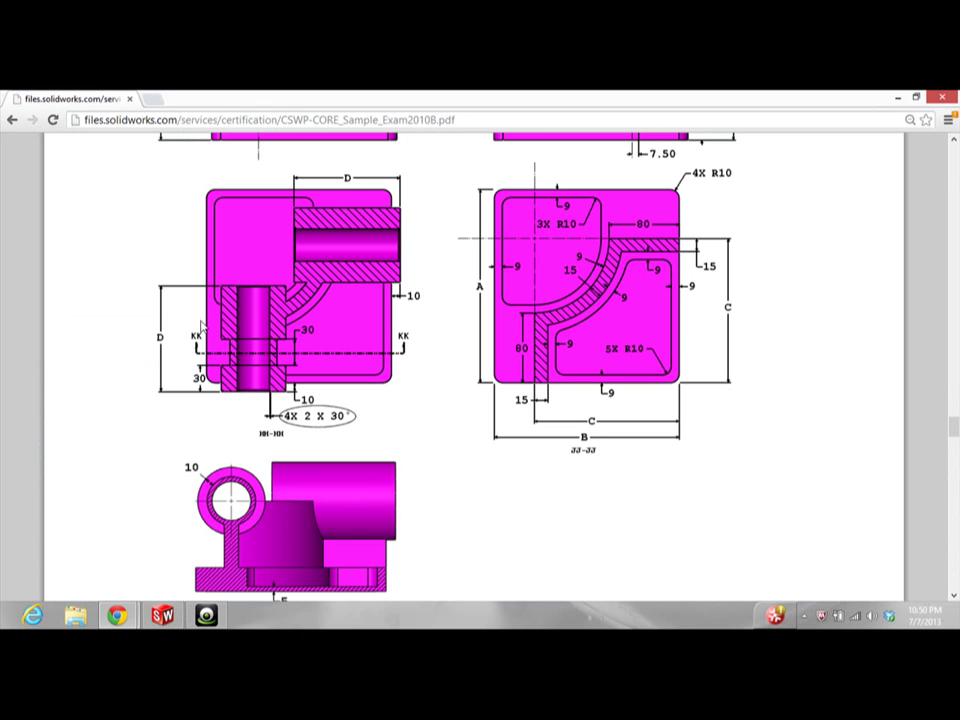
pyautogui.click(161, 616)
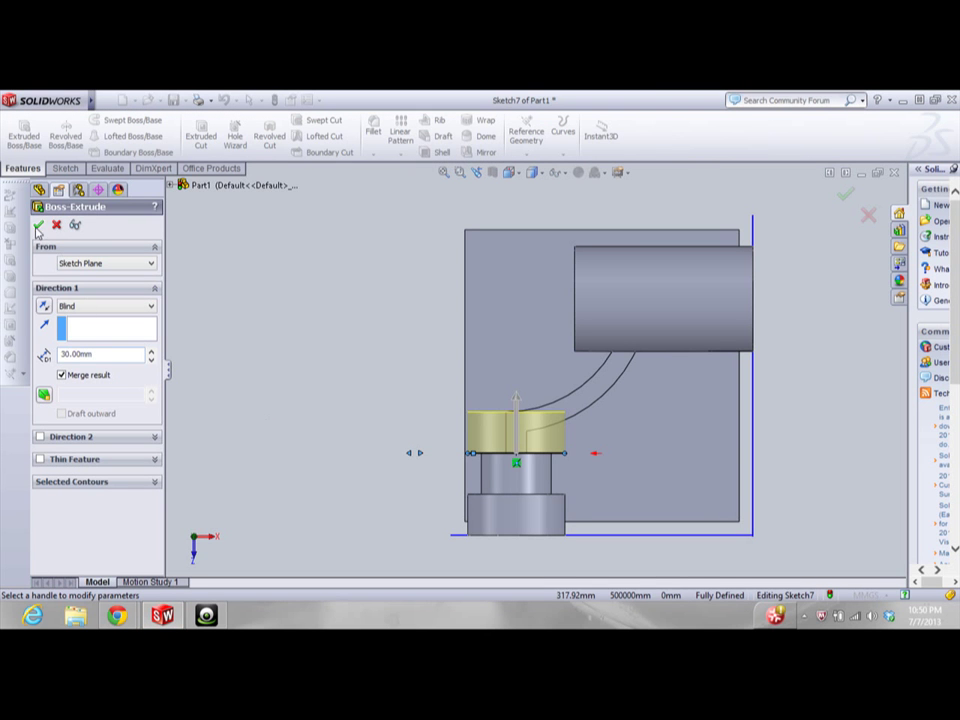
pyautogui.click(38, 225)
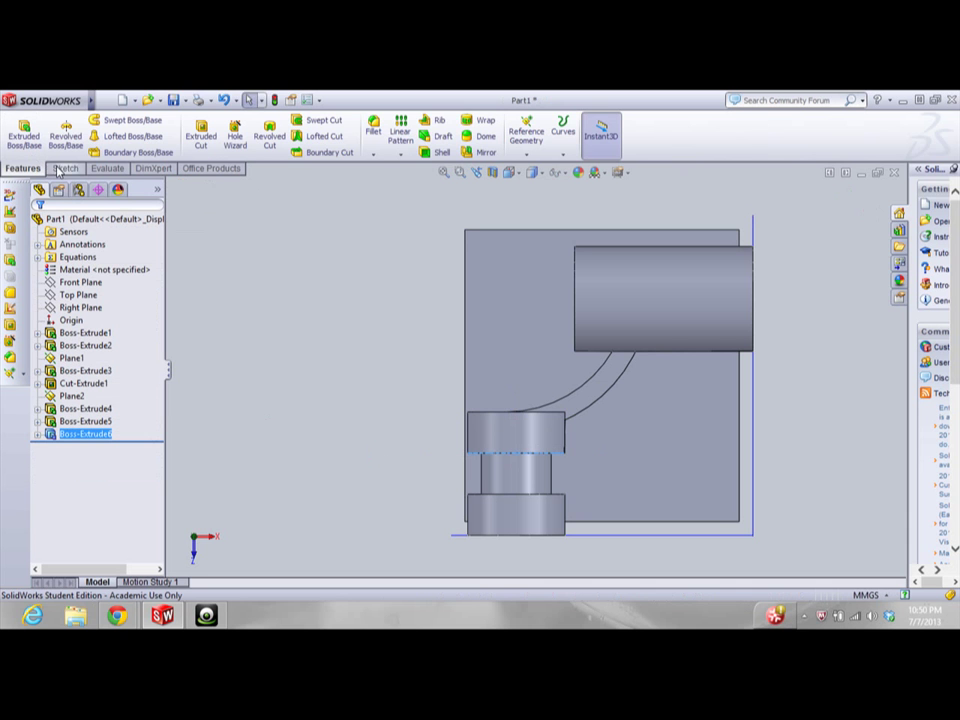
# Examine the part's global variables and the equations that drive its dimensions
pyautogui.rightClick(85, 269)
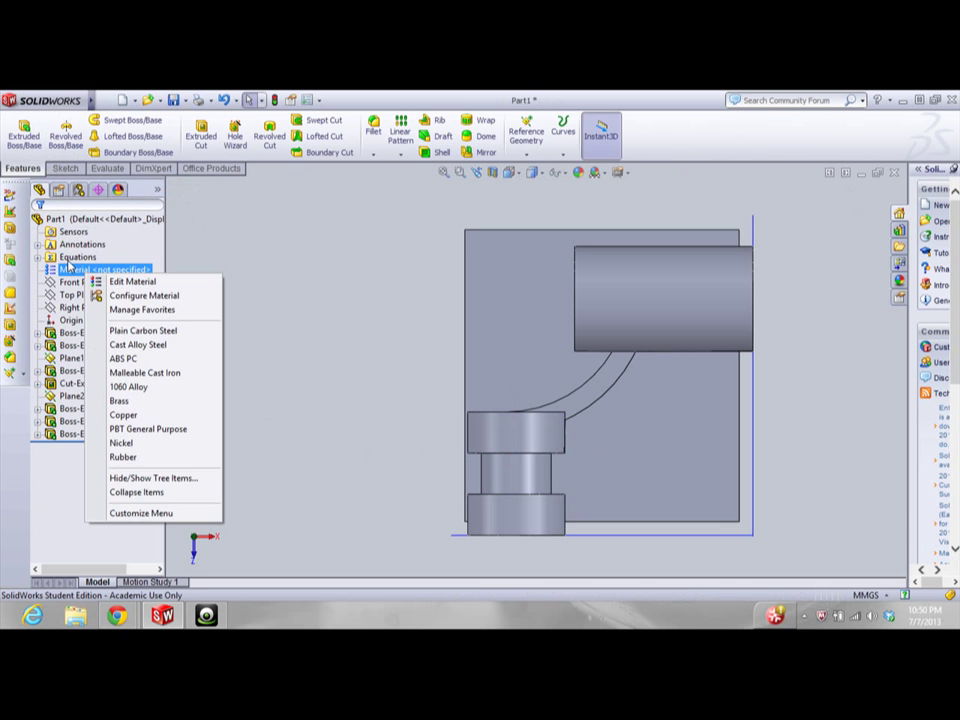
pyautogui.click(76, 257)
pyautogui.click(37, 257)
pyautogui.rightClick(62, 257)
pyautogui.click(150, 269)
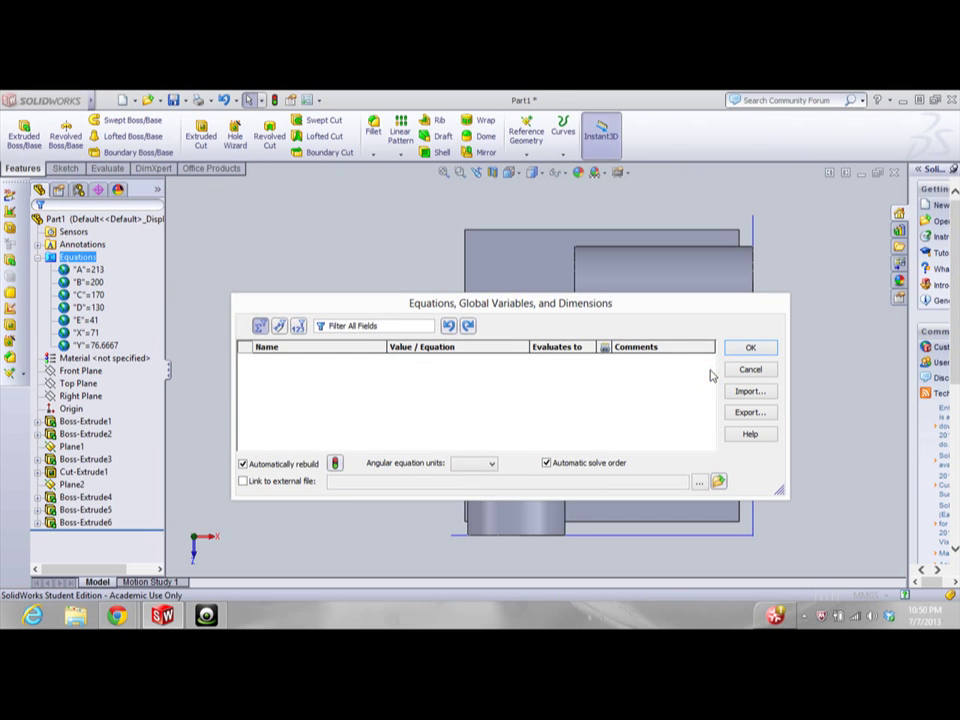
pyautogui.moveTo(711, 373); pyautogui.dragTo(725, 440)
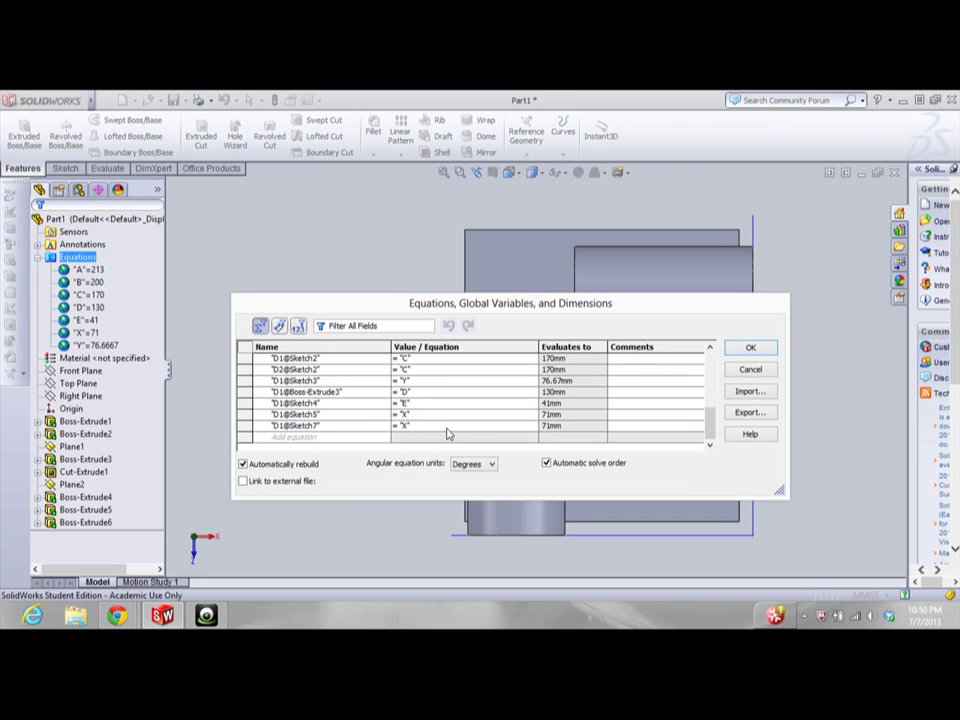
pyautogui.moveTo(452, 303); pyautogui.dragTo(433, 247)
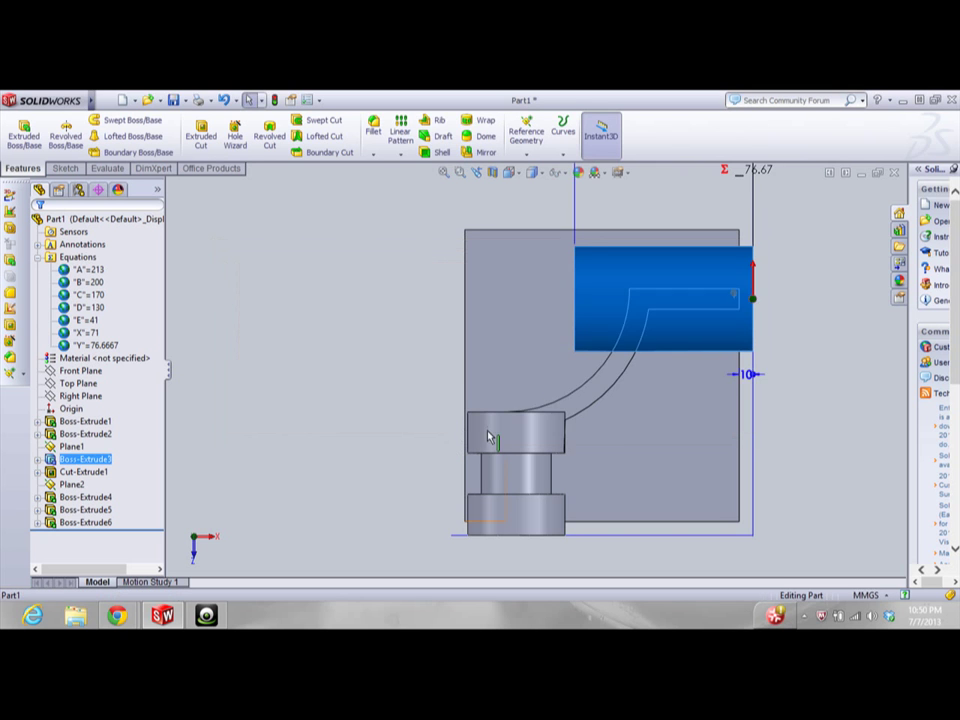
# Link the extrusion depth of the rear wide cylinder section to the global variable D
pyautogui.click(497, 440)
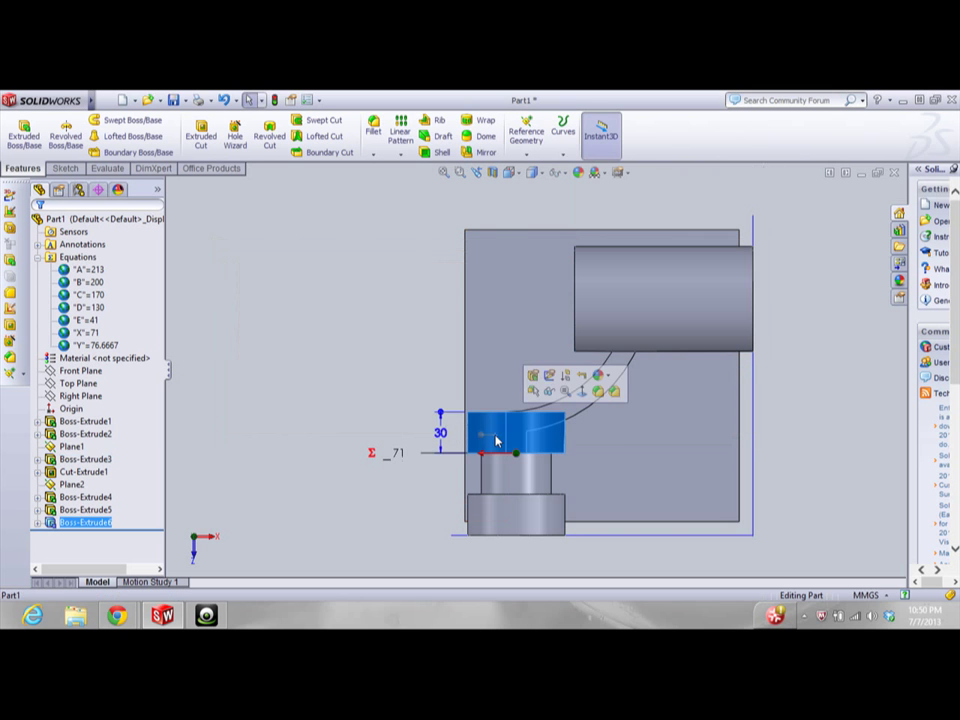
pyautogui.doubleClick(440, 435)
pyautogui.write('=d')
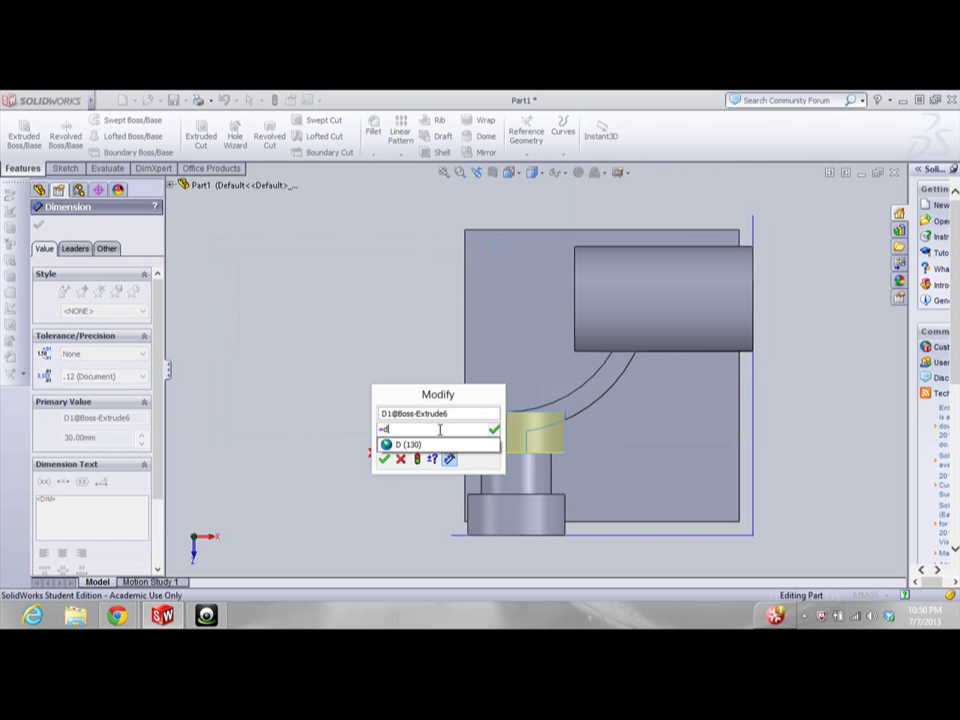
pyautogui.press('Return')
pyautogui.press('Return')
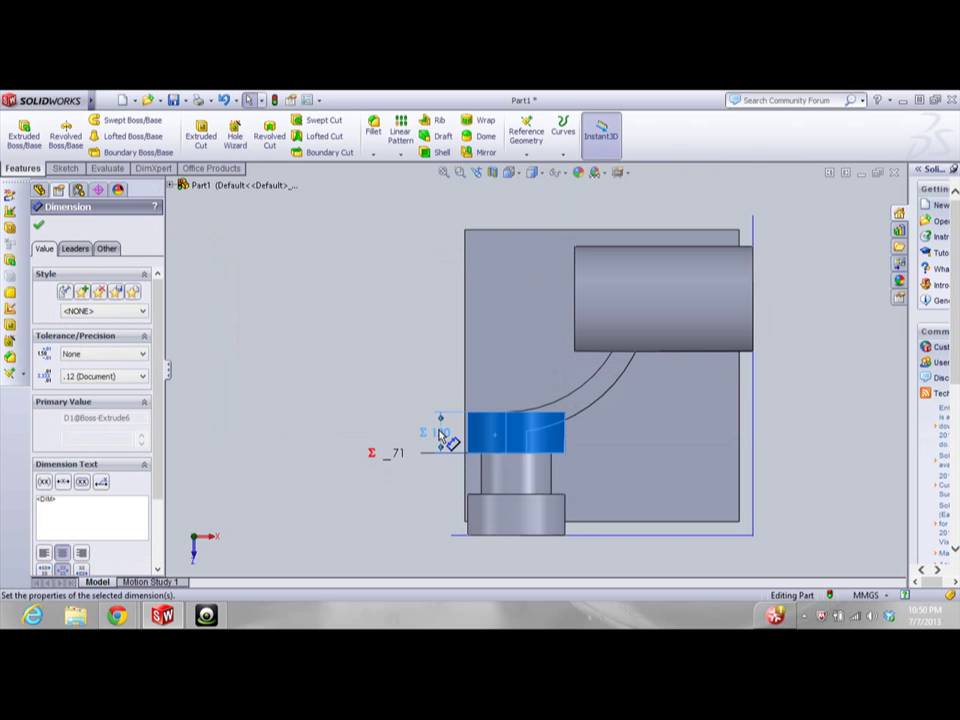
# Change the equation for the rear wide cylinder section's extrusion depth to "D"-60
pyautogui.click(346, 405)
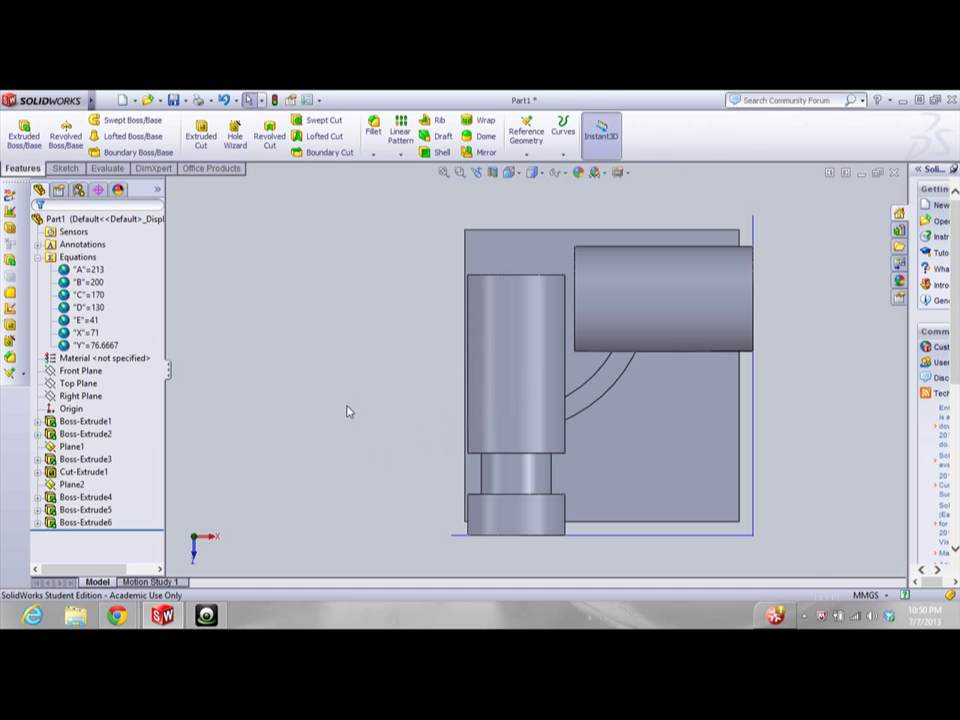
pyautogui.moveTo(94, 100)
pyautogui.click(214, 101)
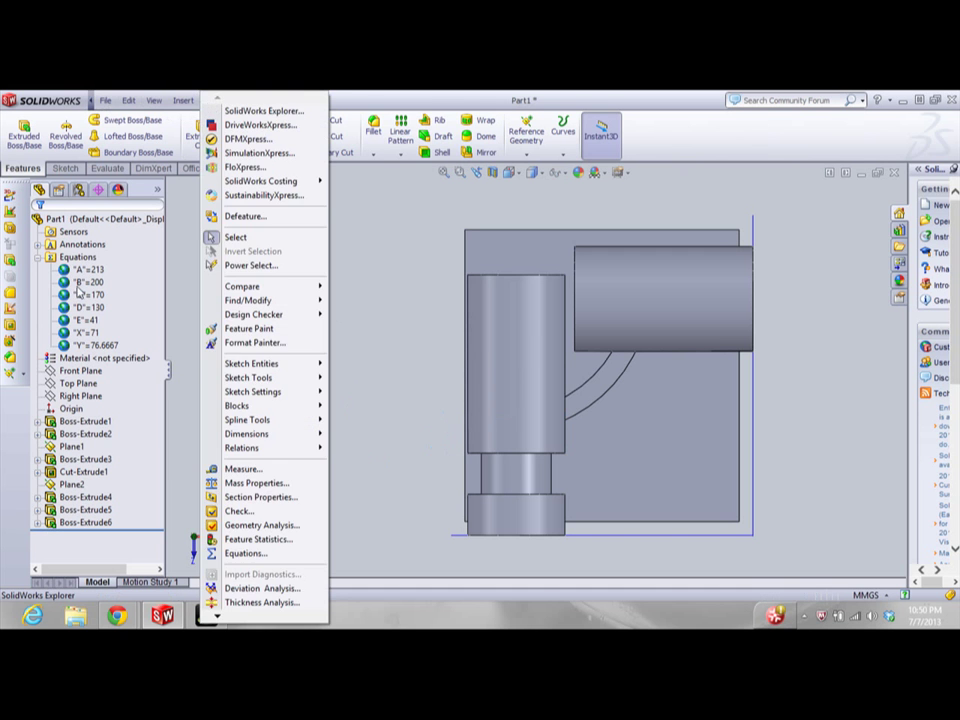
pyautogui.rightClick(84, 260)
pyautogui.click(140, 268)
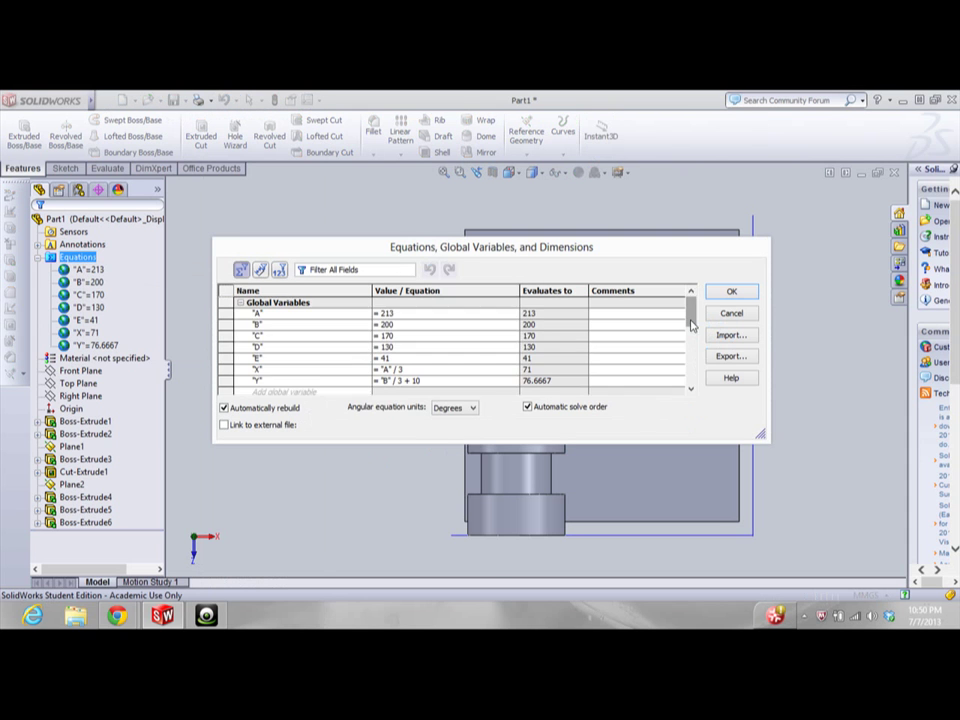
pyautogui.moveTo(691, 319); pyautogui.dragTo(698, 393)
pyautogui.click(446, 373)
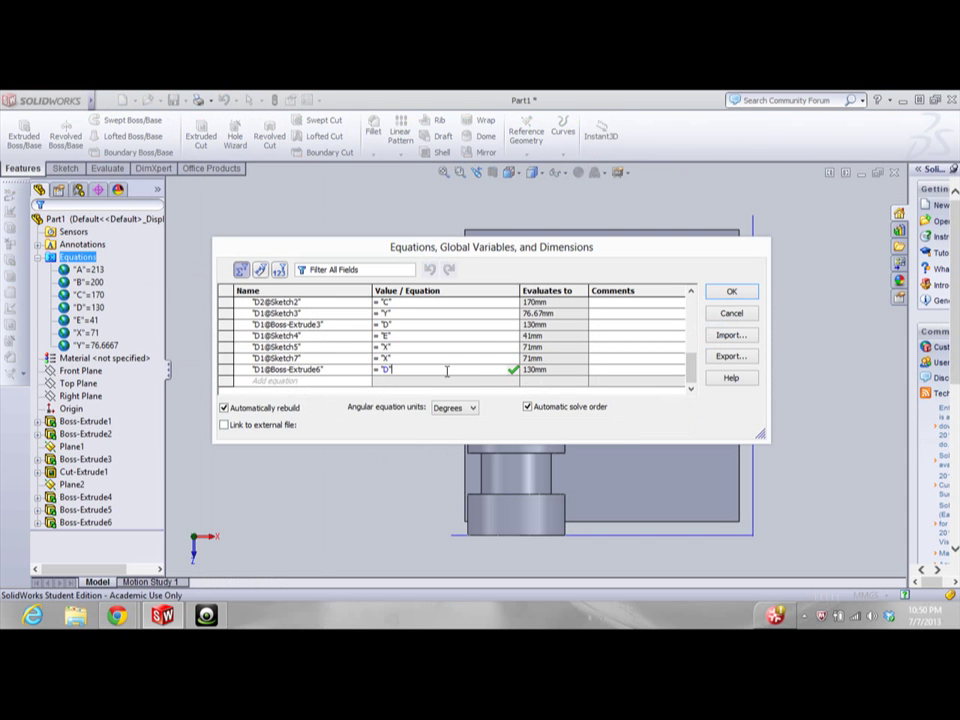
pyautogui.write('-60')
pyautogui.click(729, 293)
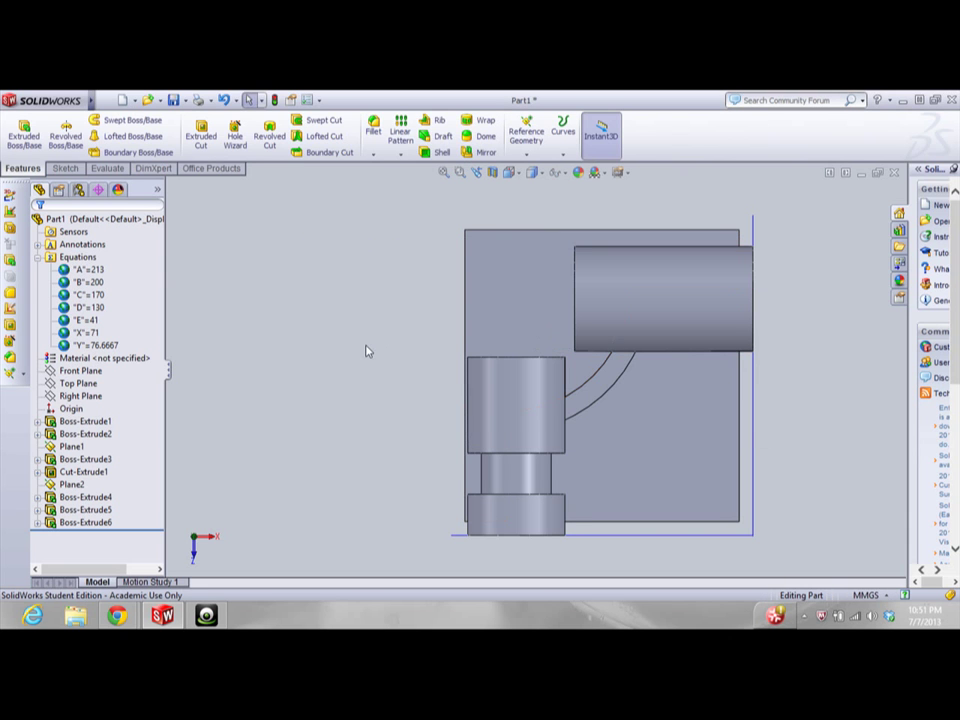
# Start a sketch on the stepped cylinder's front end face and draw a concentric circle with a radius of about 18 mm
pyautogui.scroll(-4, 560, 490)
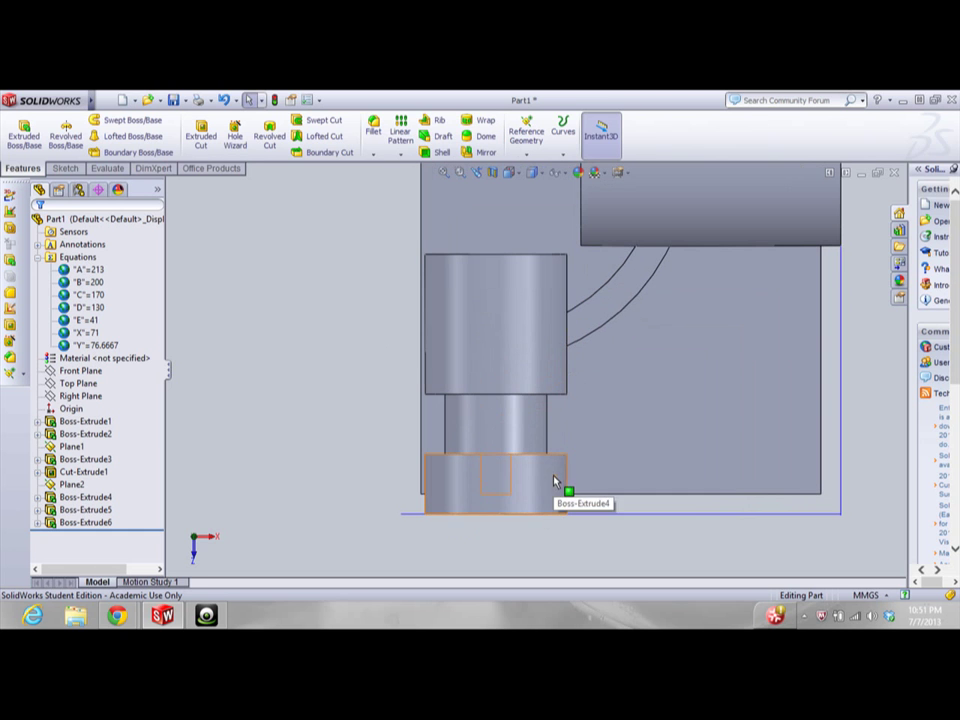
pyautogui.scroll(5, 396, 425)
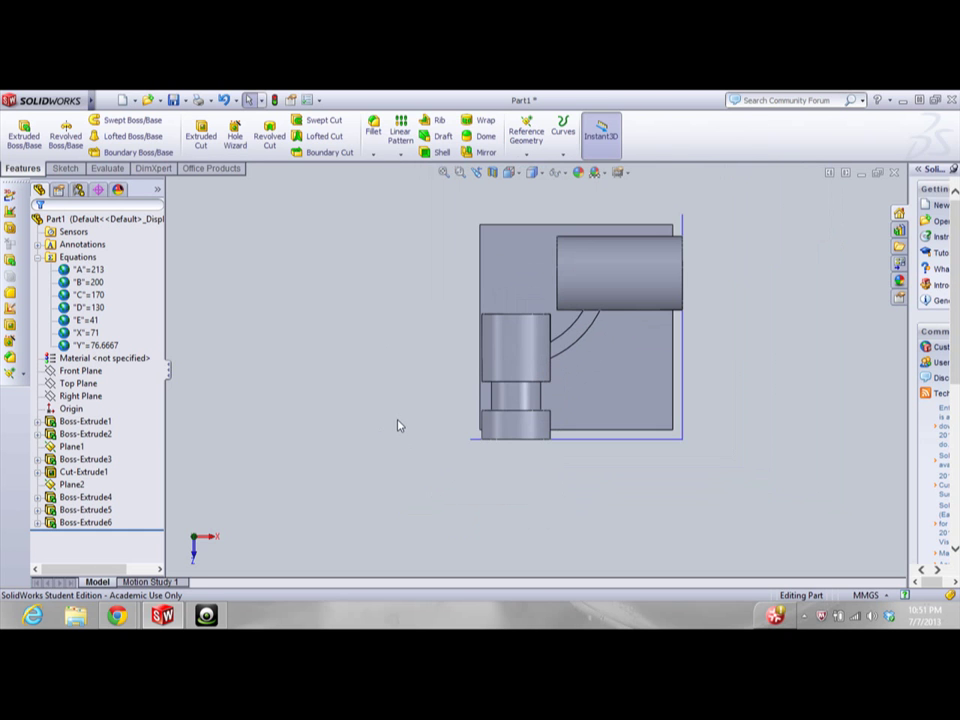
pyautogui.press('Up')
pyautogui.press('Up')
pyautogui.press('Up')
pyautogui.press('Up')
pyautogui.press('Up')
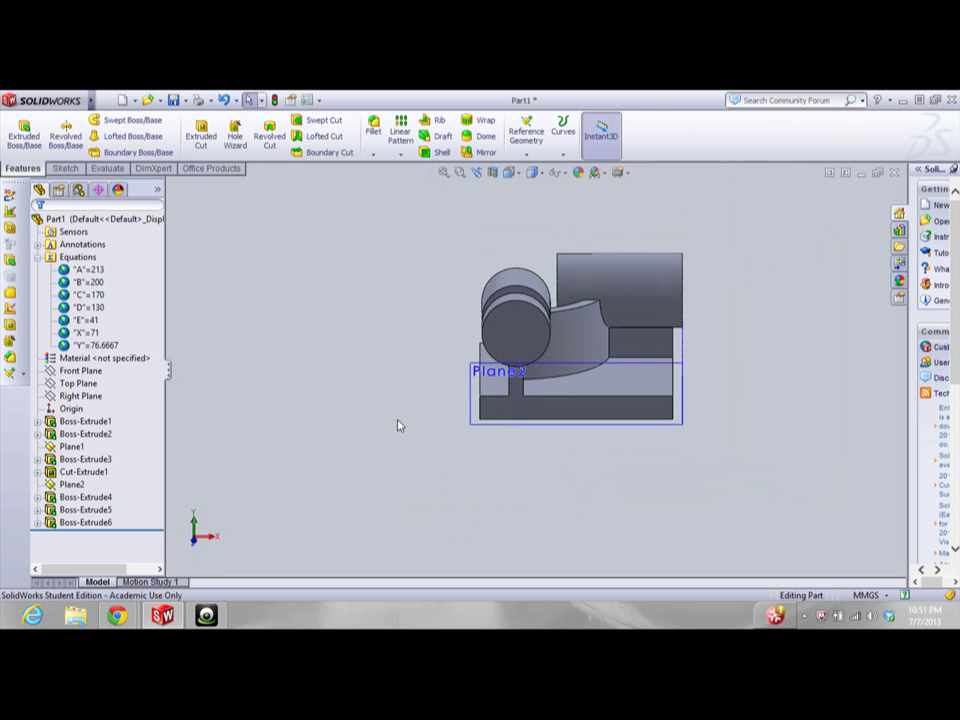
pyautogui.press('Up')
pyautogui.press('Up')
pyautogui.press('Up')
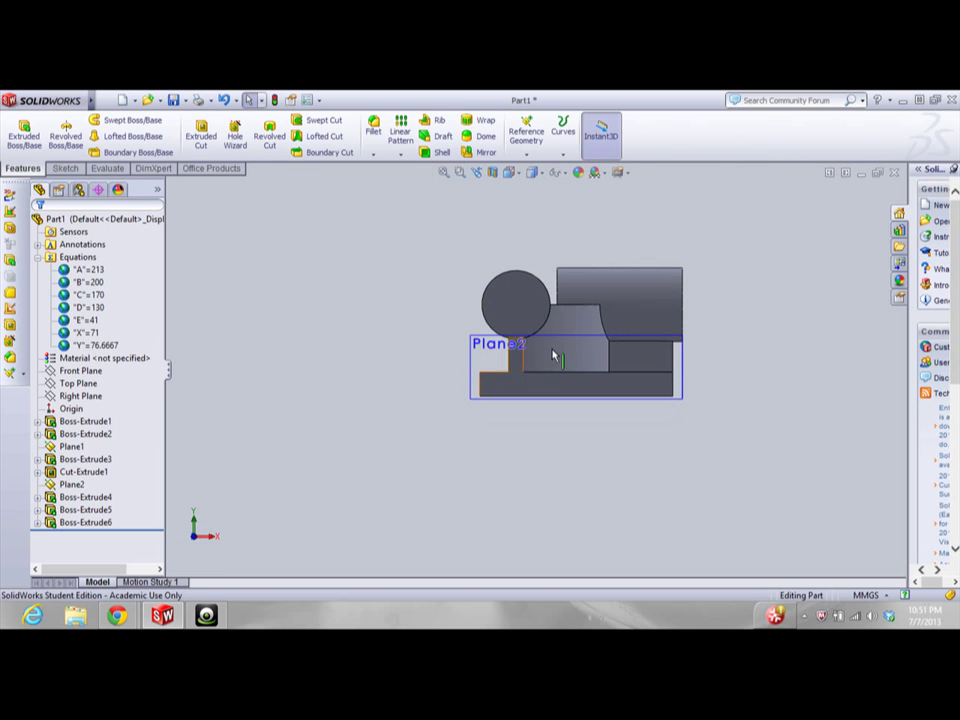
pyautogui.rightClick(538, 313)
pyautogui.click(549, 276)
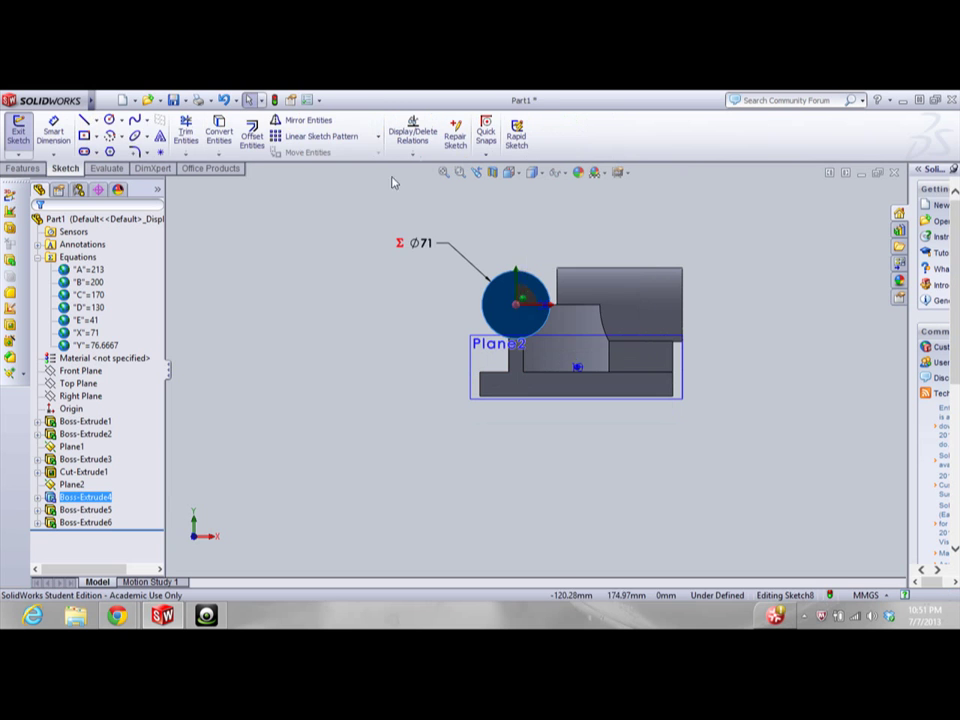
pyautogui.click(110, 121)
pyautogui.scroll(-3, 562, 298)
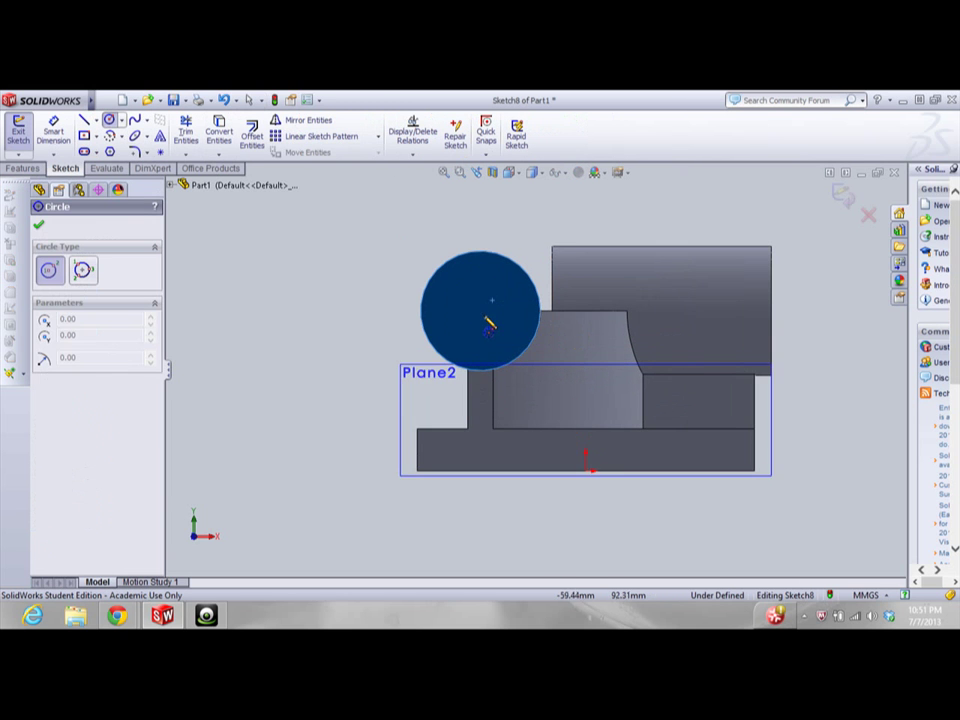
pyautogui.click(481, 312)
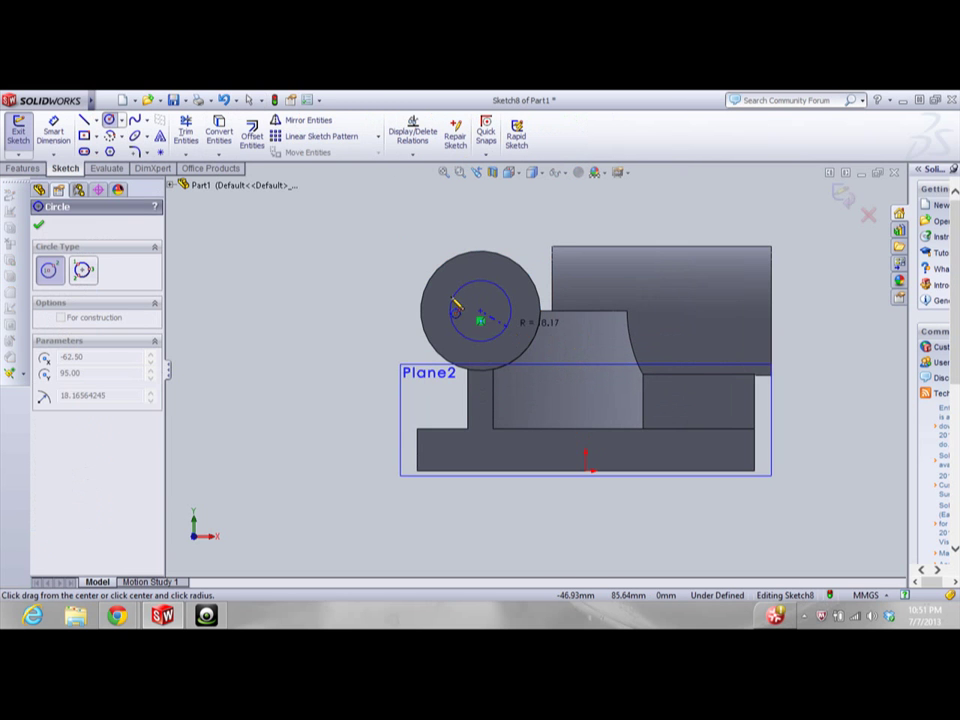
pyautogui.click(455, 306)
# Dimension the circle's diameter and link it to the global variable E
pyautogui.click(53, 131)
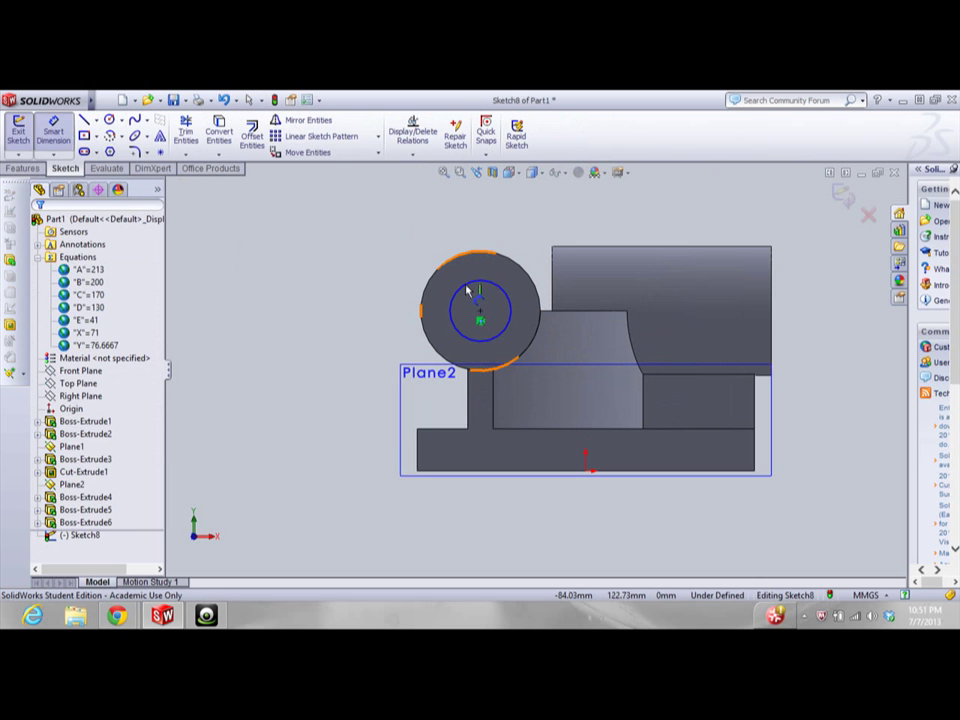
pyautogui.click(467, 300)
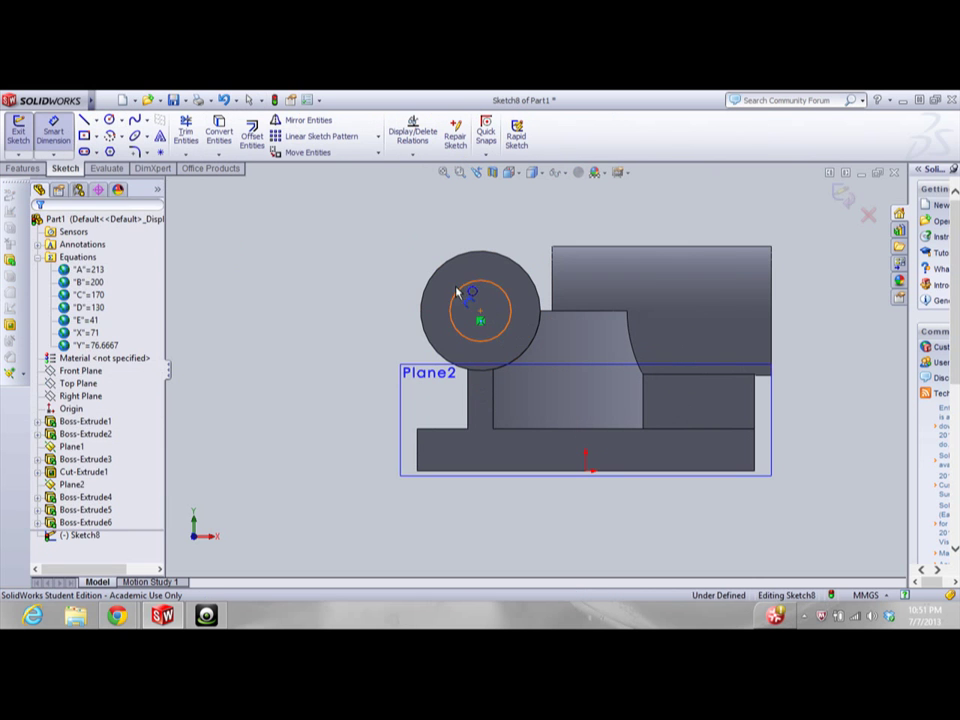
pyautogui.click(315, 316)
pyautogui.write('=')
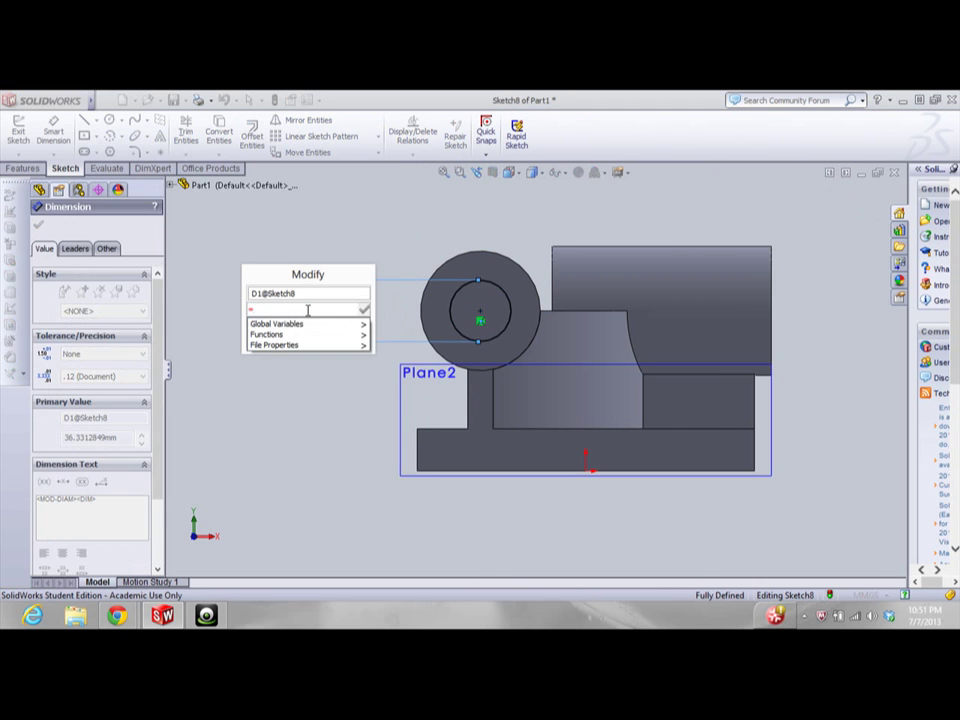
pyautogui.write('e')
pyautogui.press('Return')
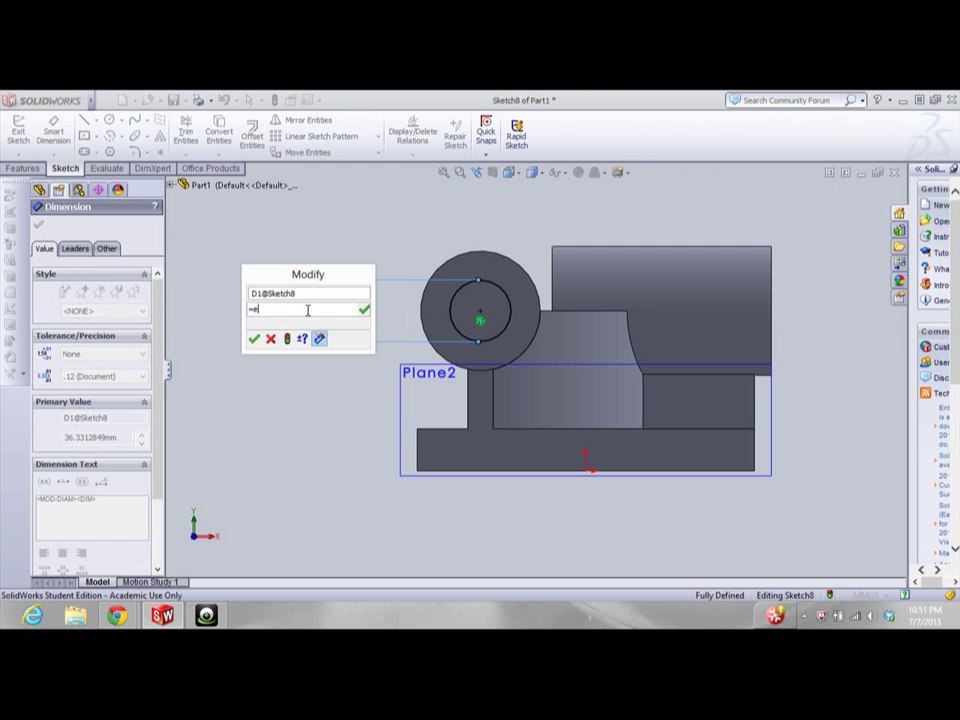
pyautogui.press('Return')
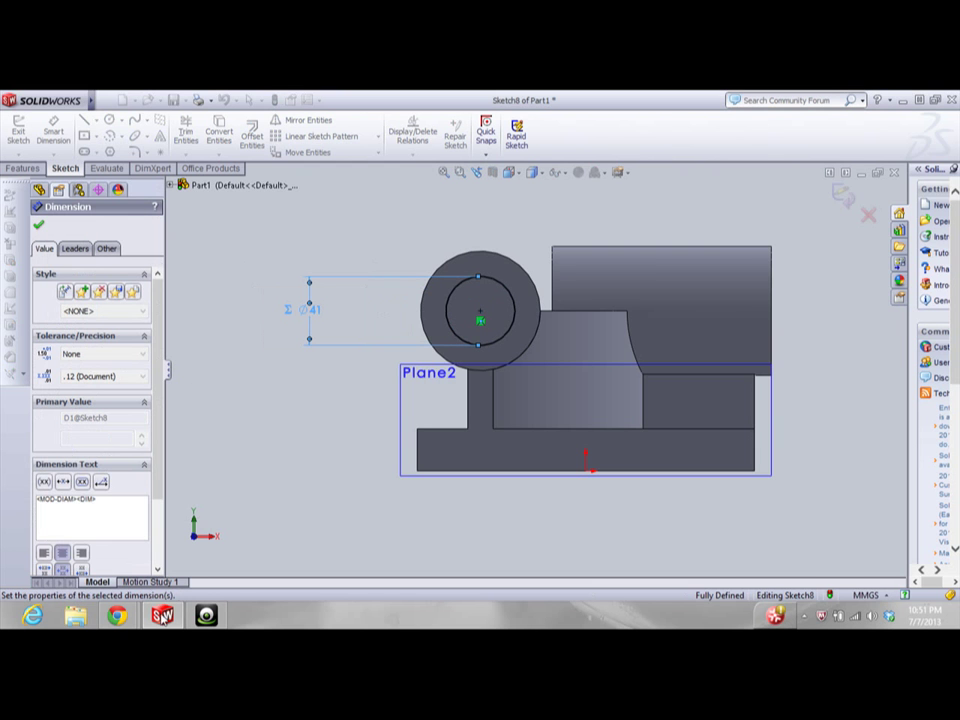
# Check the bore in the exam PDF's views, then cut the circle through the full length of the stepped cylinder
pyautogui.click(117, 615)
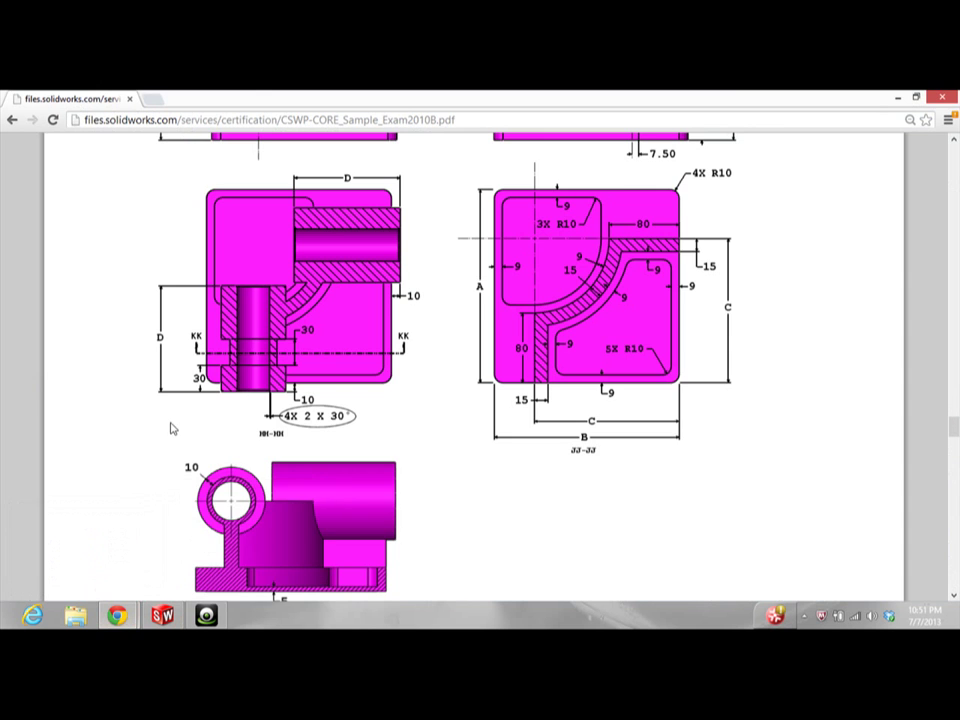
pyautogui.scroll(4, 243, 434)
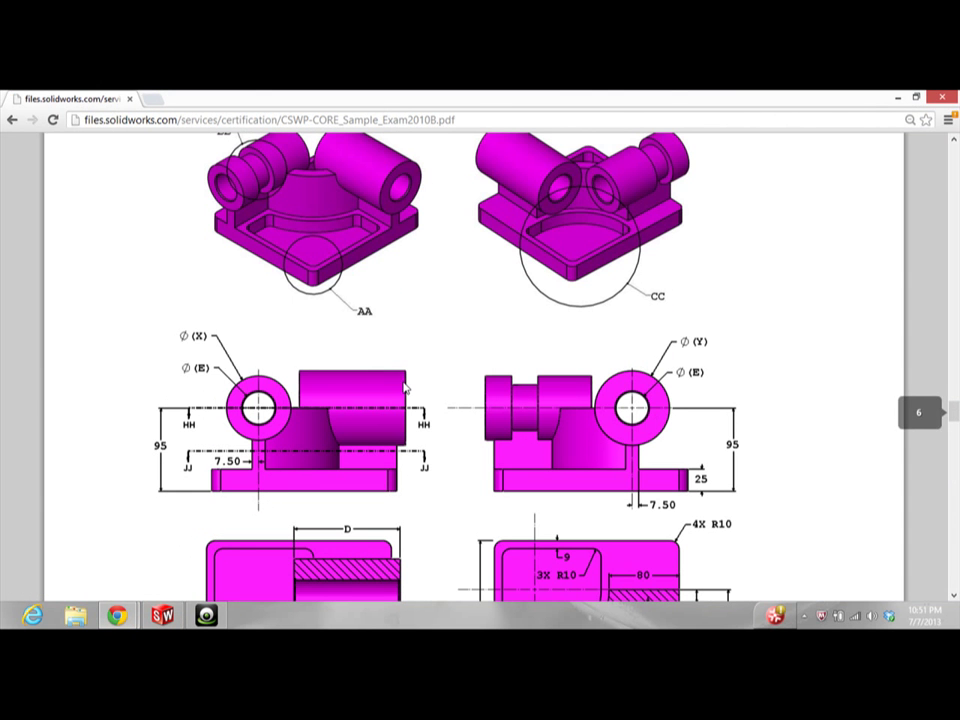
pyautogui.scroll(-2, 405, 388)
pyautogui.scroll(-5, 404, 387)
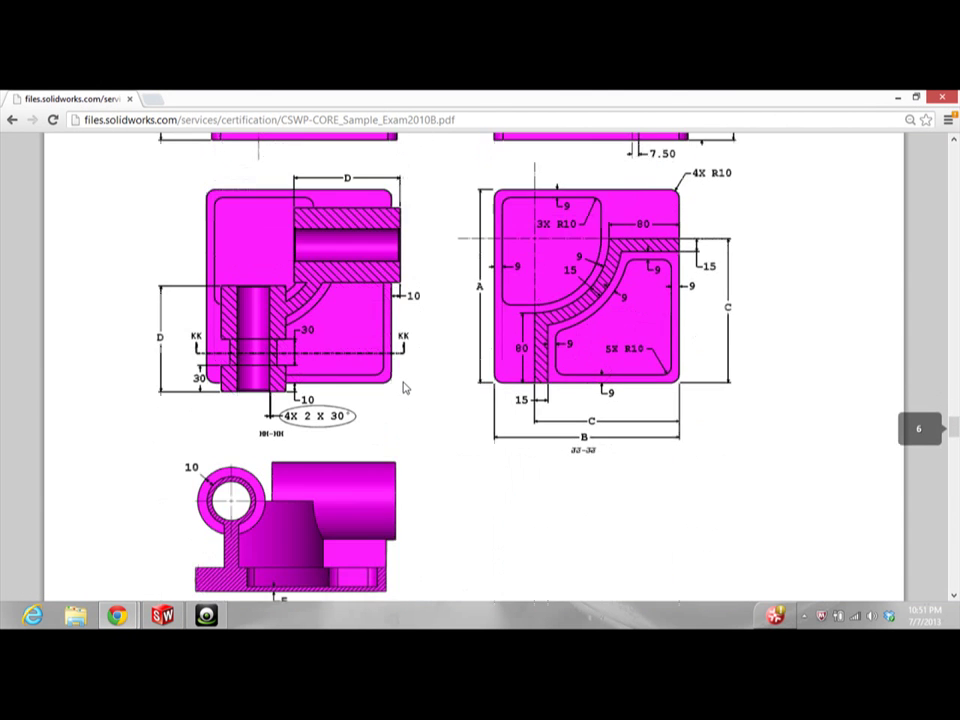
pyautogui.scroll(1, 370, 410)
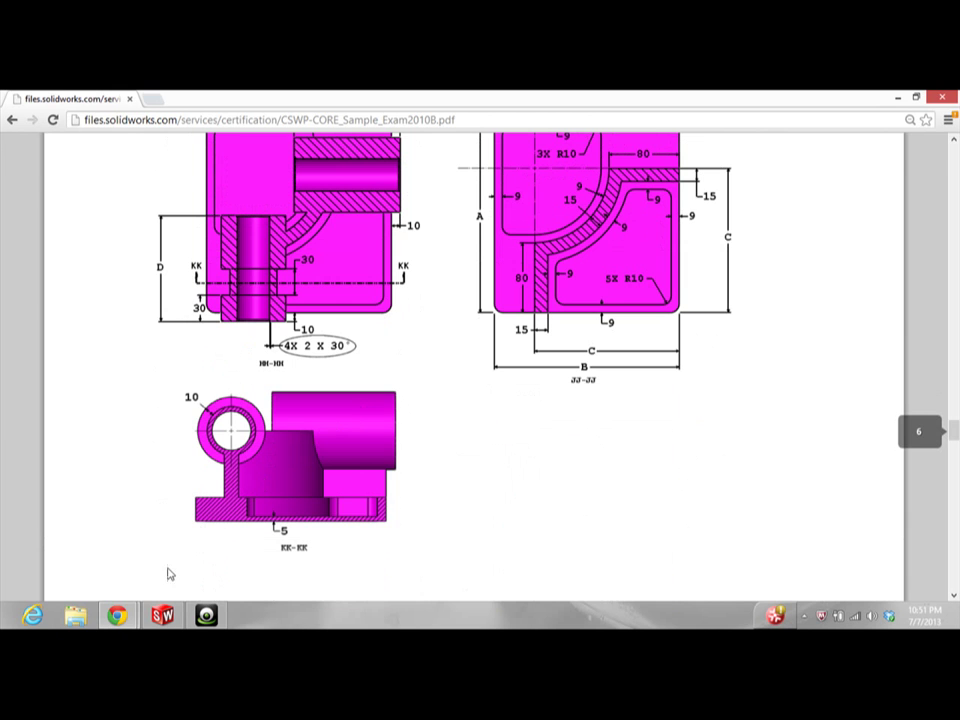
pyautogui.click(162, 615)
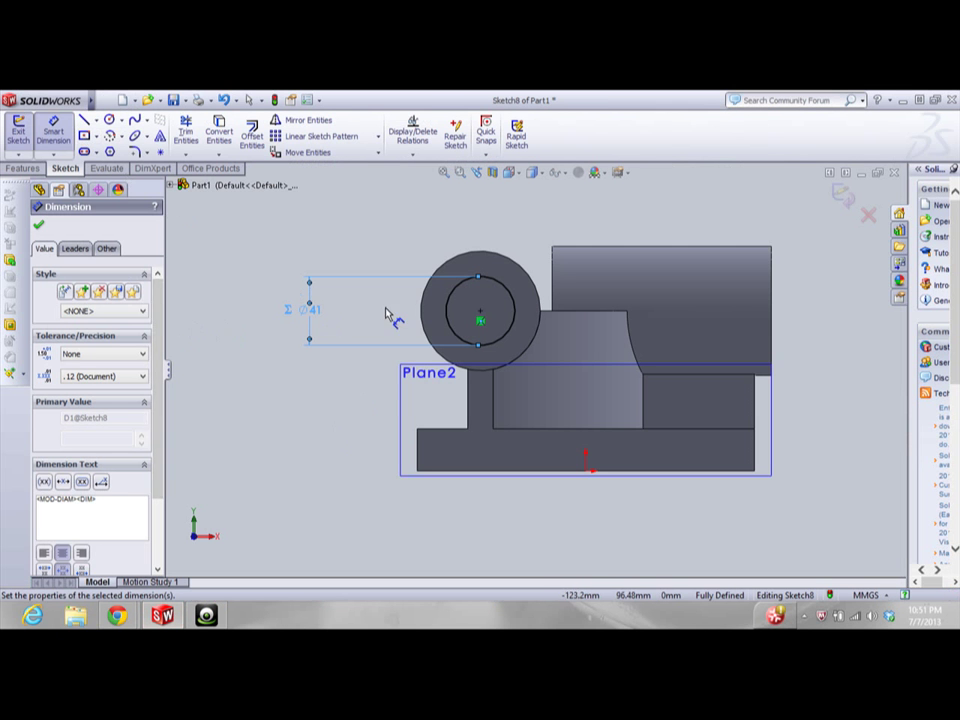
pyautogui.click(29, 168)
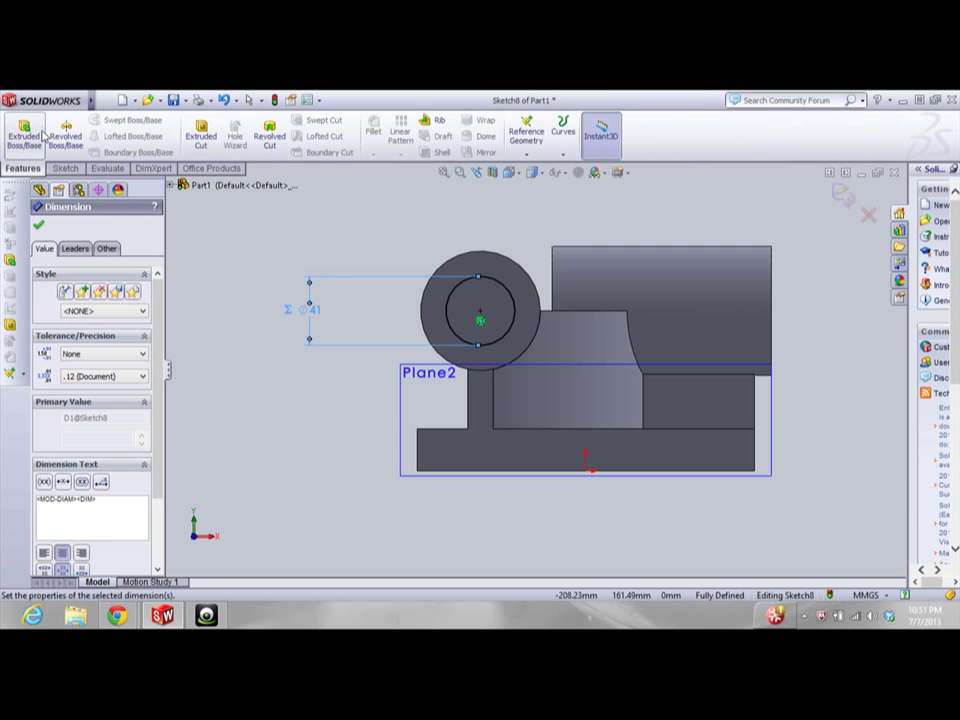
pyautogui.click(201, 135)
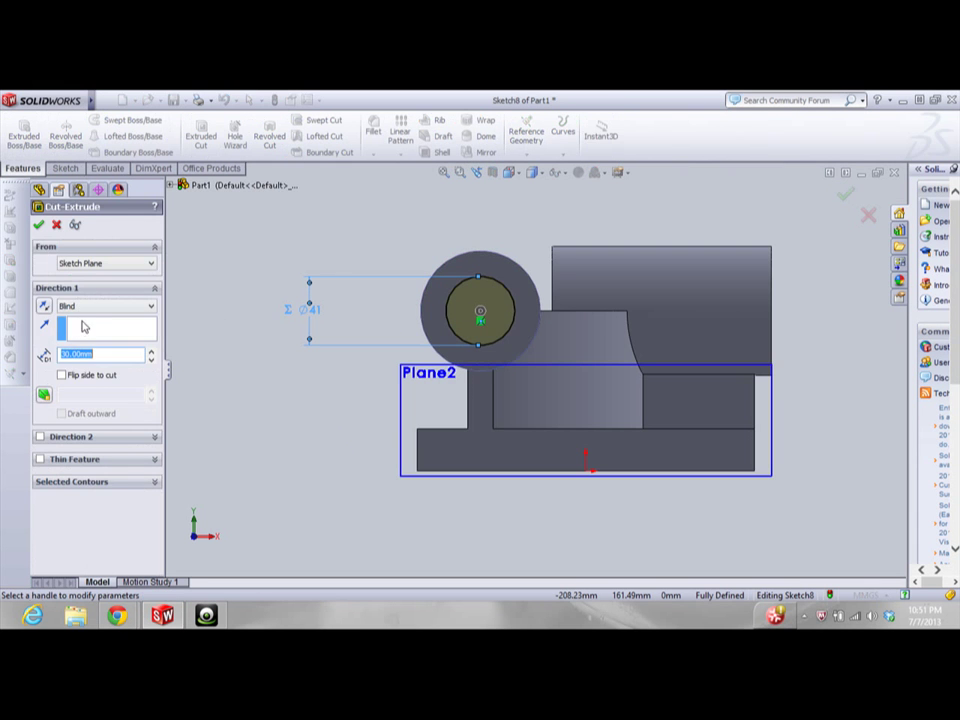
pyautogui.click(100, 306)
pyautogui.click(75, 326)
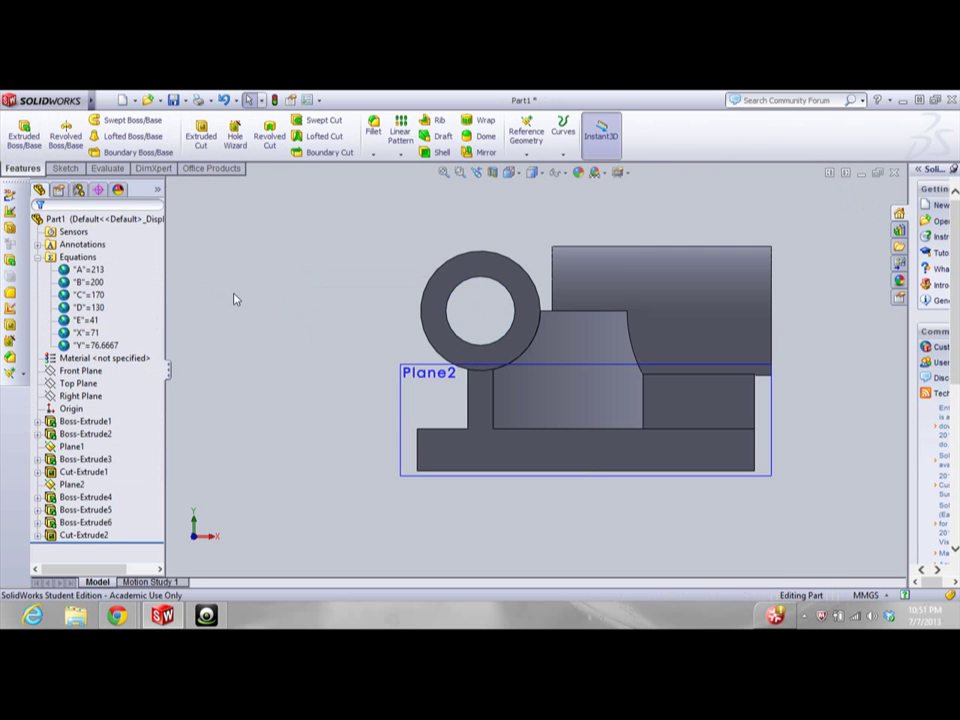
# Start a sketch on the base plate's upper face outside the curved wall and convert the face's outline into sketch entities
pyautogui.press('Down')
pyautogui.press('Down')
pyautogui.press('Down')
pyautogui.press('Down')
pyautogui.press('Down')
pyautogui.press('Down')
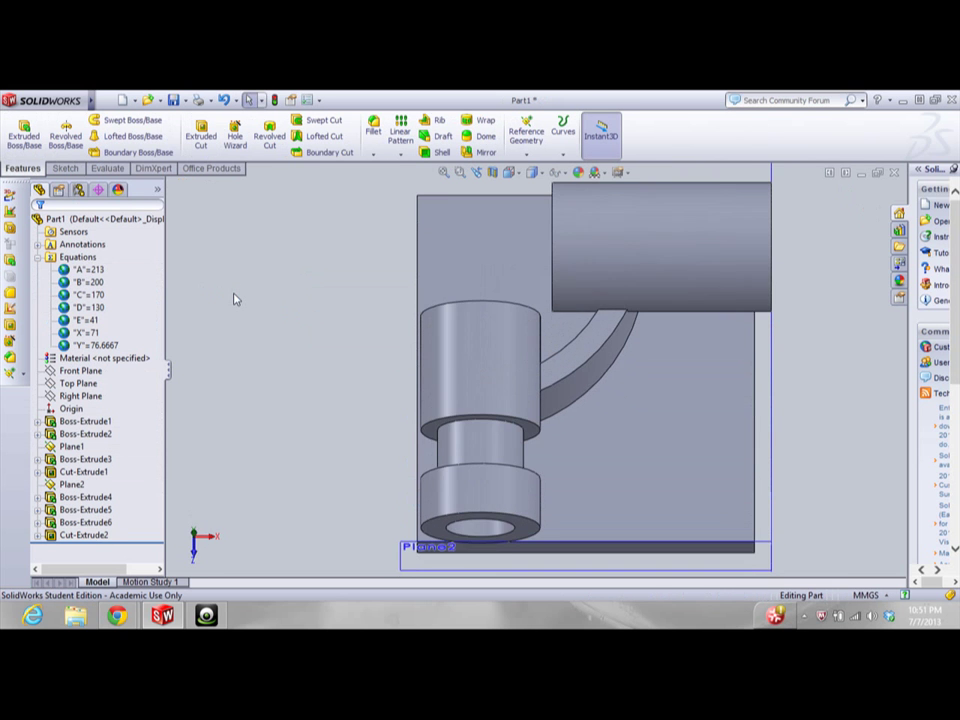
pyautogui.scroll(5, 600, 422)
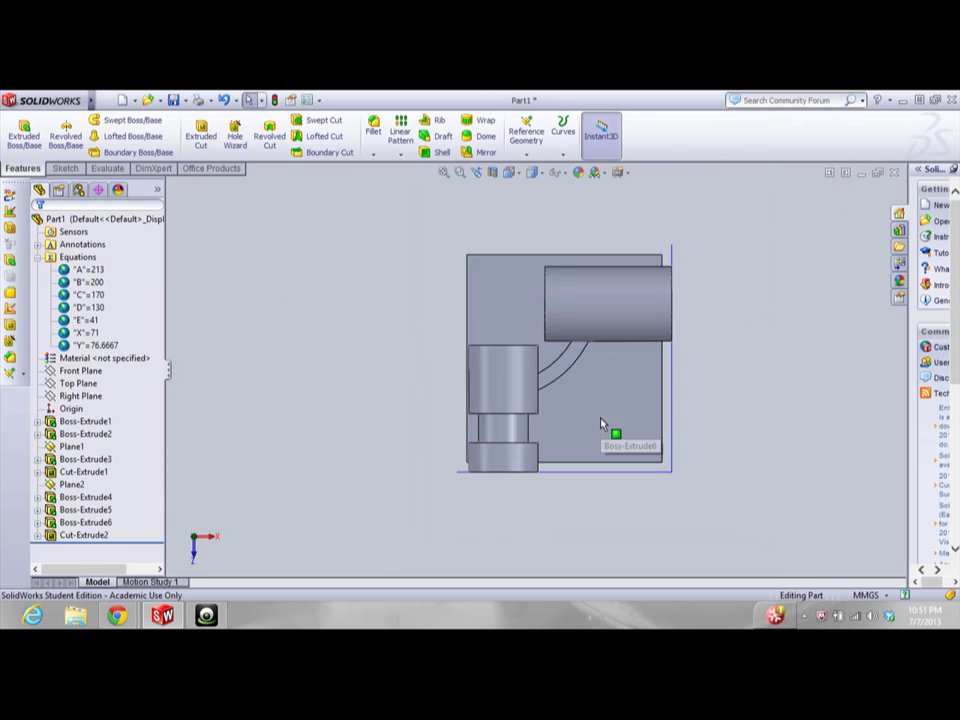
pyautogui.scroll(-4, 570, 390)
pyautogui.scroll(1, 600, 410)
pyautogui.click(602, 405)
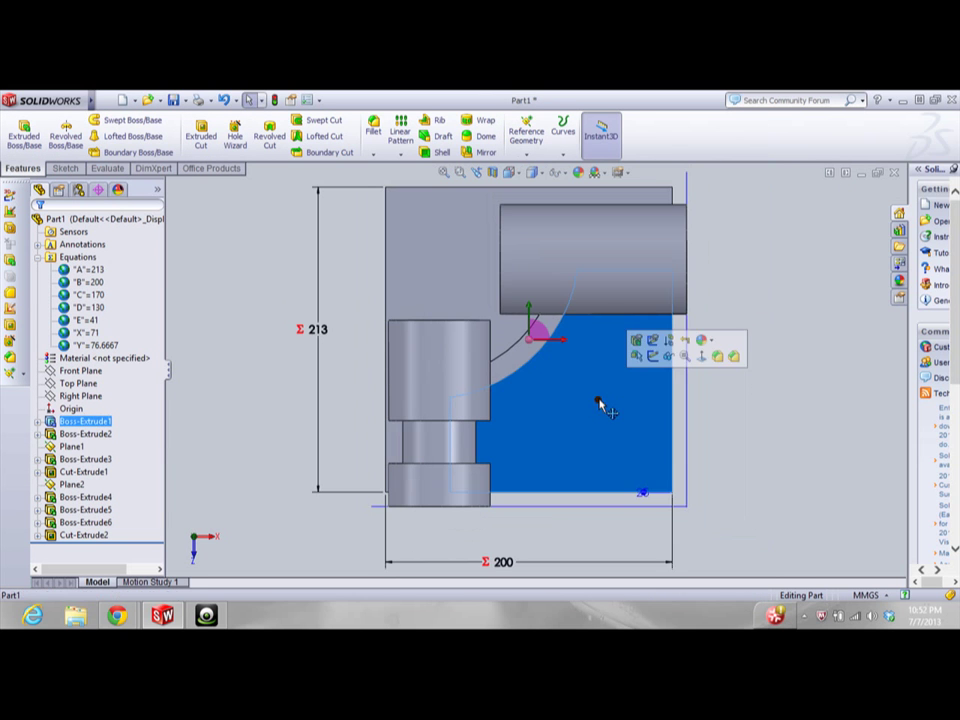
pyautogui.rightClick(545, 425)
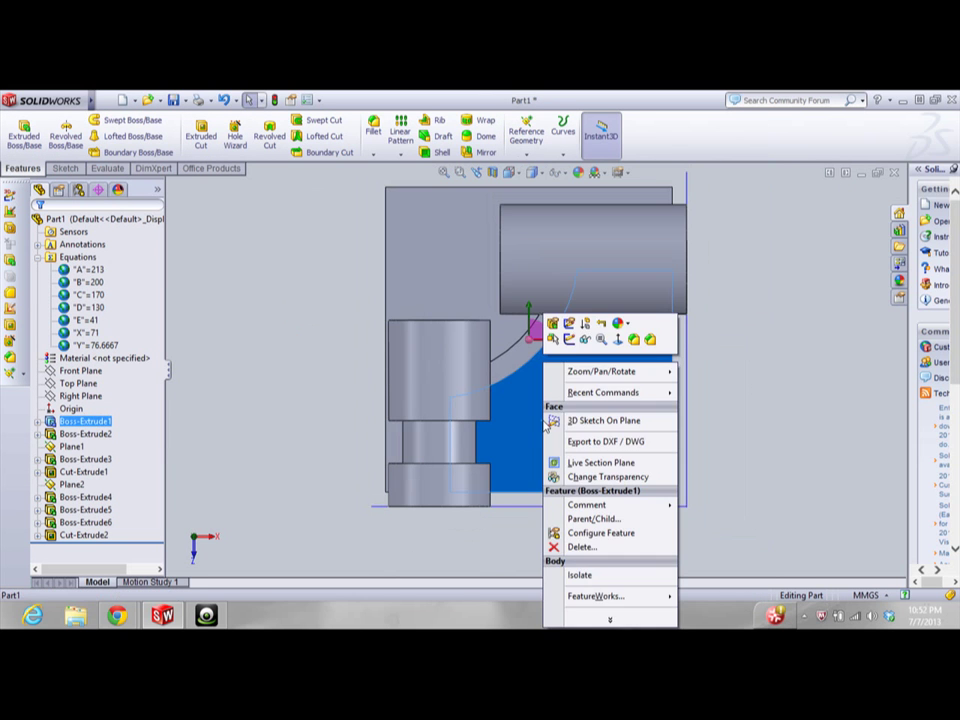
pyautogui.click(571, 341)
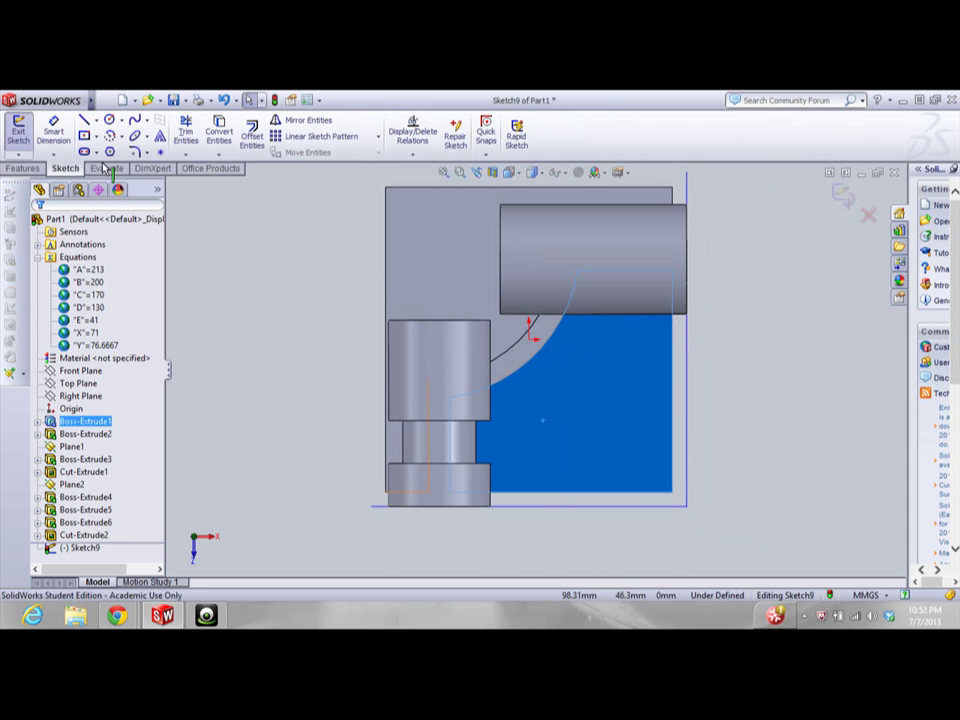
pyautogui.click(222, 133)
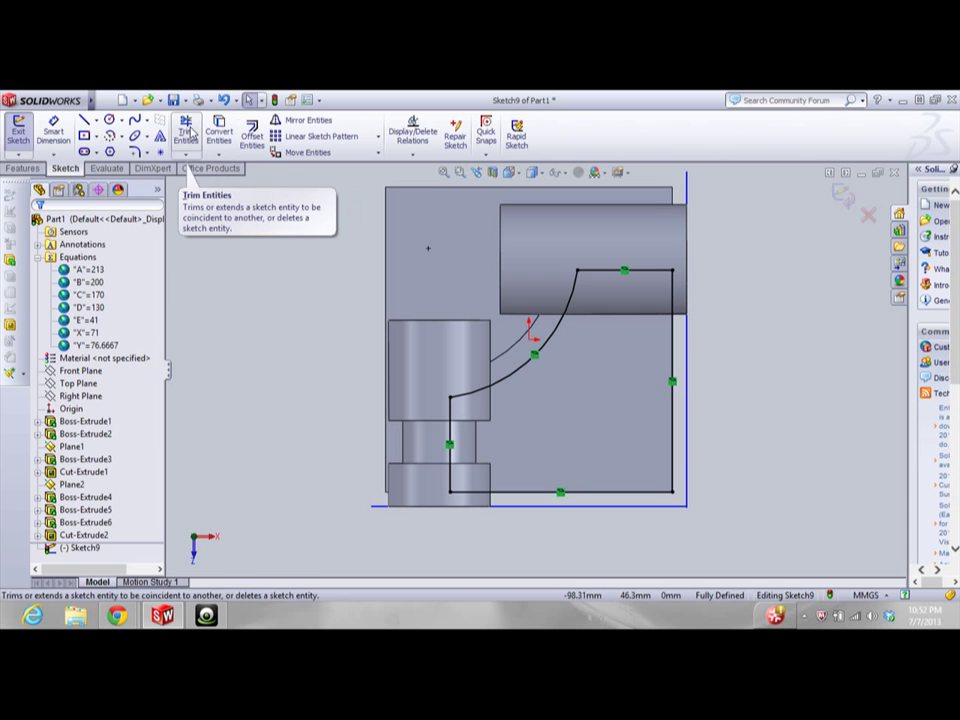
# Check the pocket wall thickness in the exam PDF, then offset the converted outline 9 mm inward as a reversed chain
pyautogui.click(260, 134)
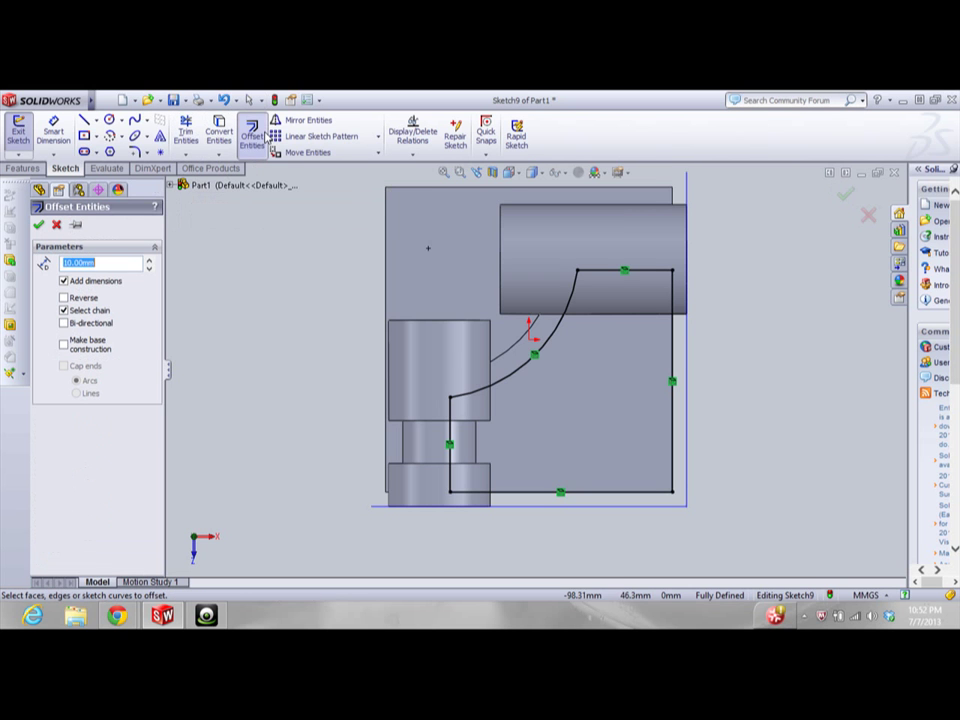
pyautogui.click(533, 378)
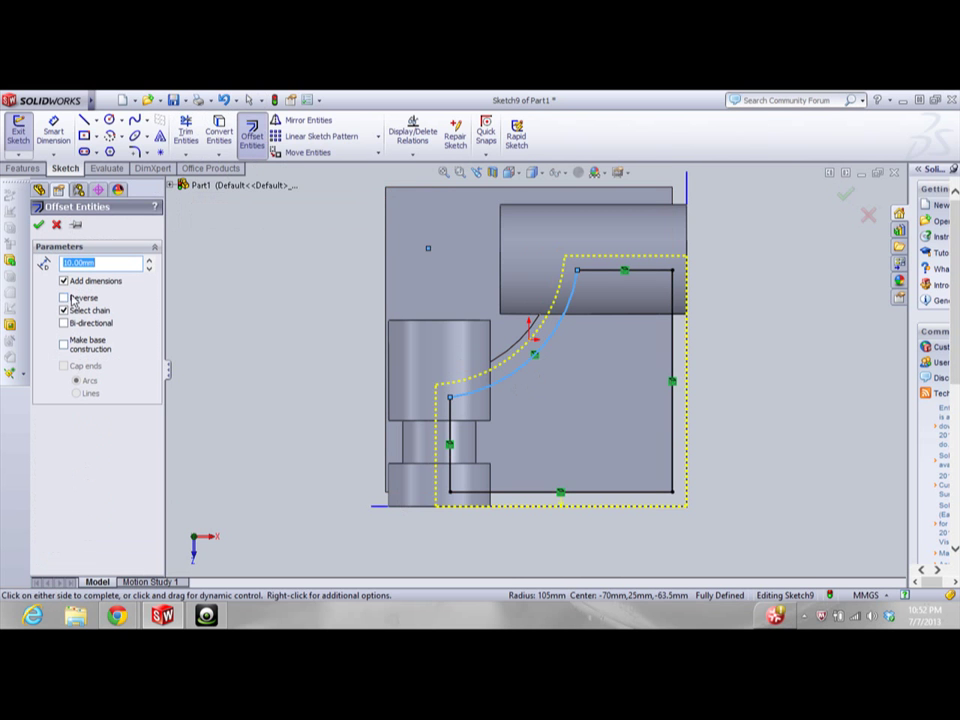
pyautogui.click(66, 298)
pyautogui.moveTo(117, 615)
pyautogui.click(197, 577)
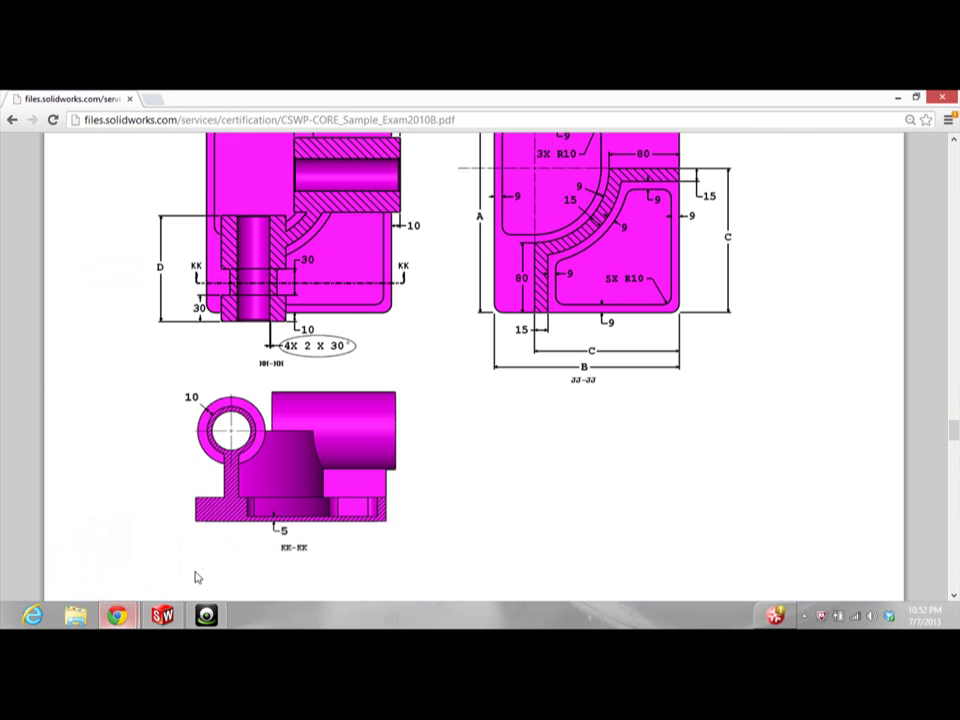
pyautogui.scroll(1, 325, 415)
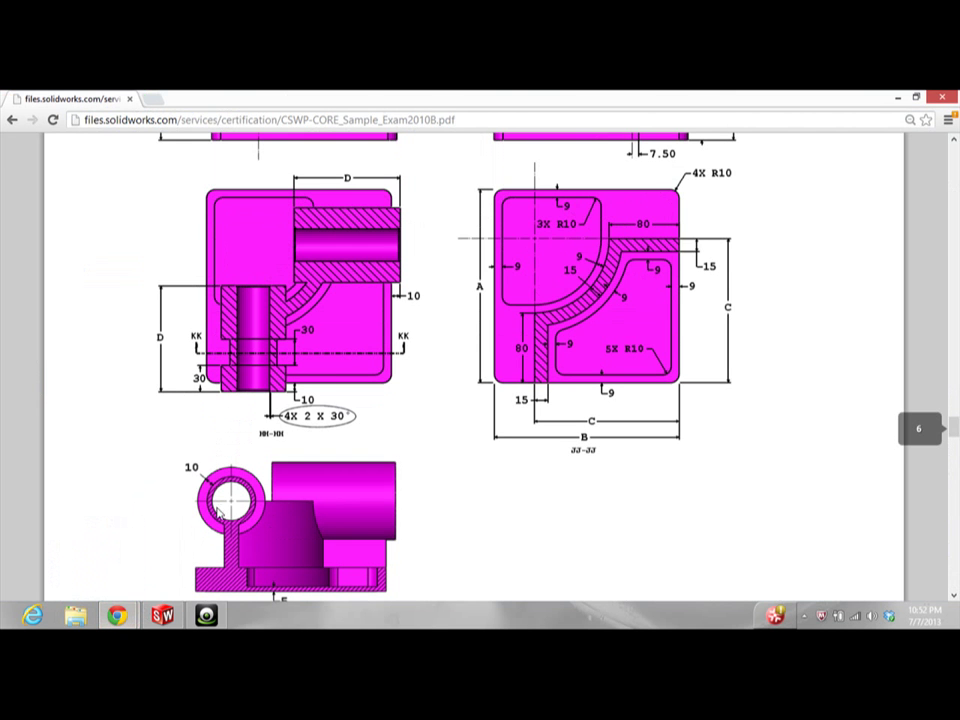
pyautogui.hotkey('alt', 'Tab')
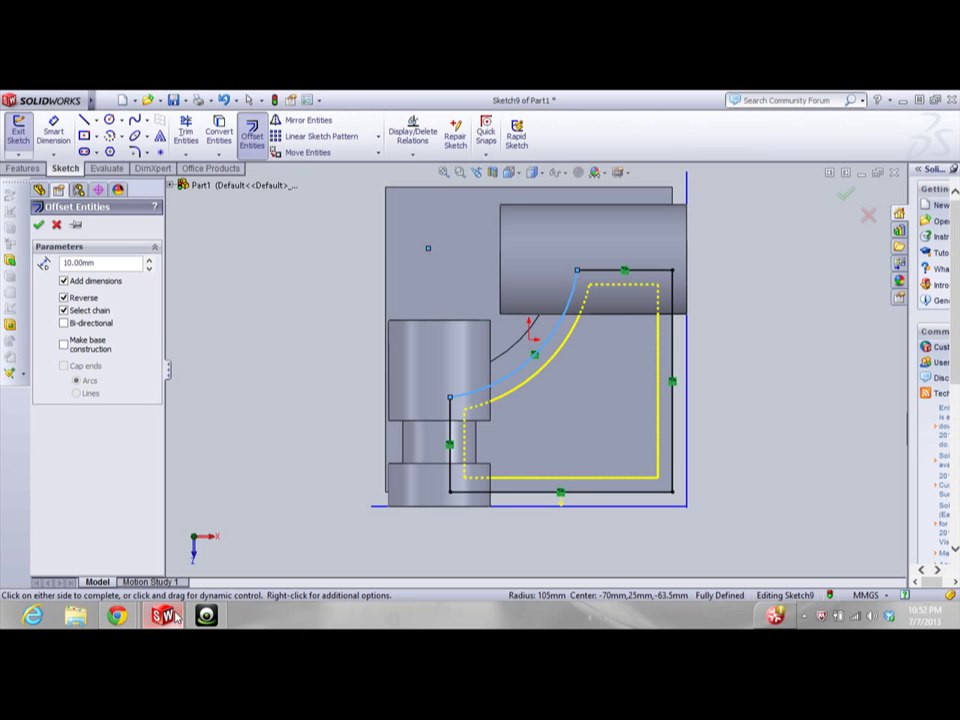
pyautogui.doubleClick(93, 262)
pyautogui.write('9')
pyautogui.press('Return')
pyautogui.press('Return')
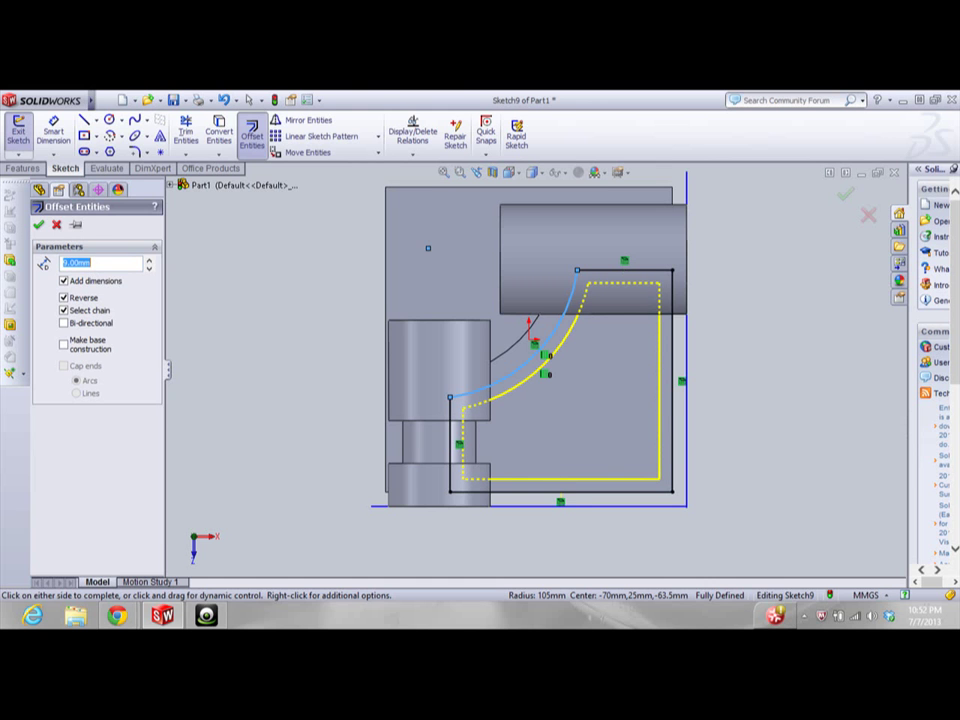
# Cut the region inside the offset outline 20 mm deep into the base plate as a blind extruded cut
pyautogui.click(22, 168)
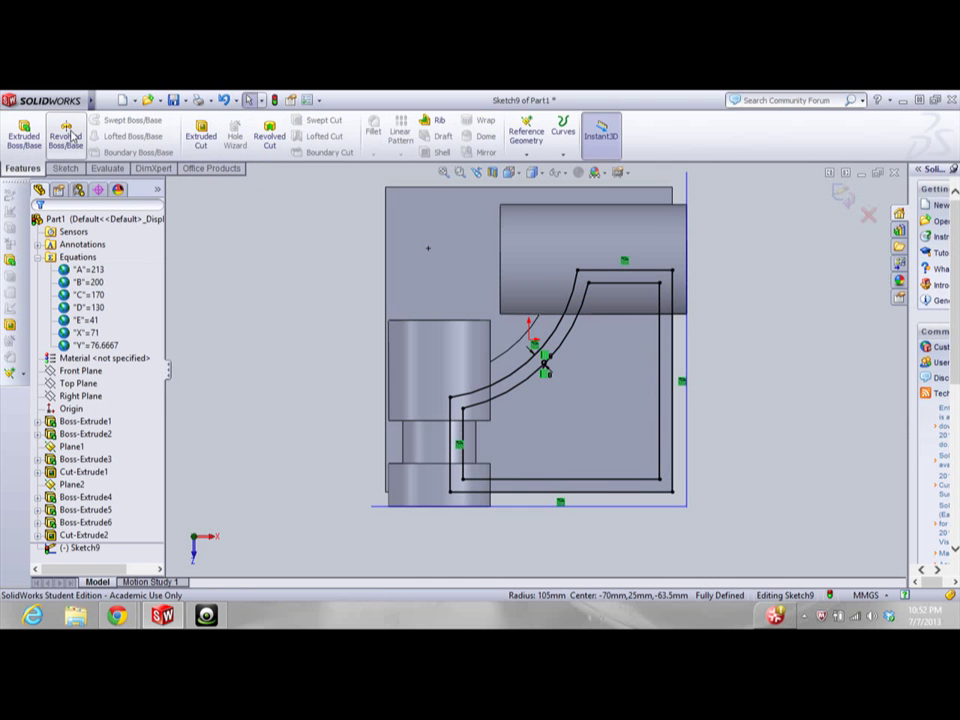
pyautogui.click(200, 135)
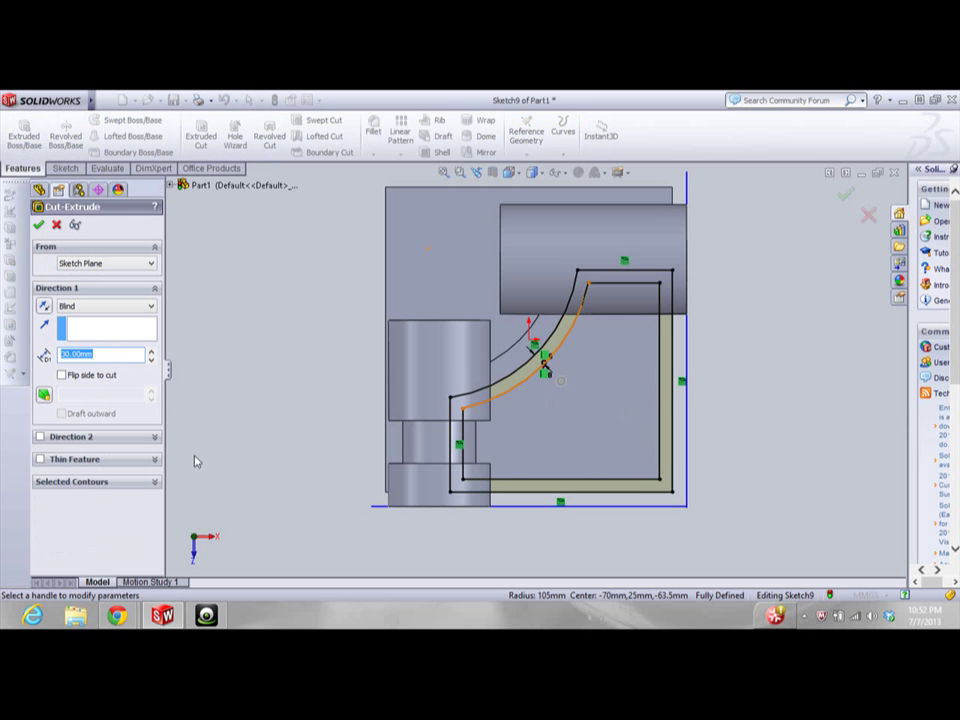
pyautogui.click(141, 481)
pyautogui.click(563, 429)
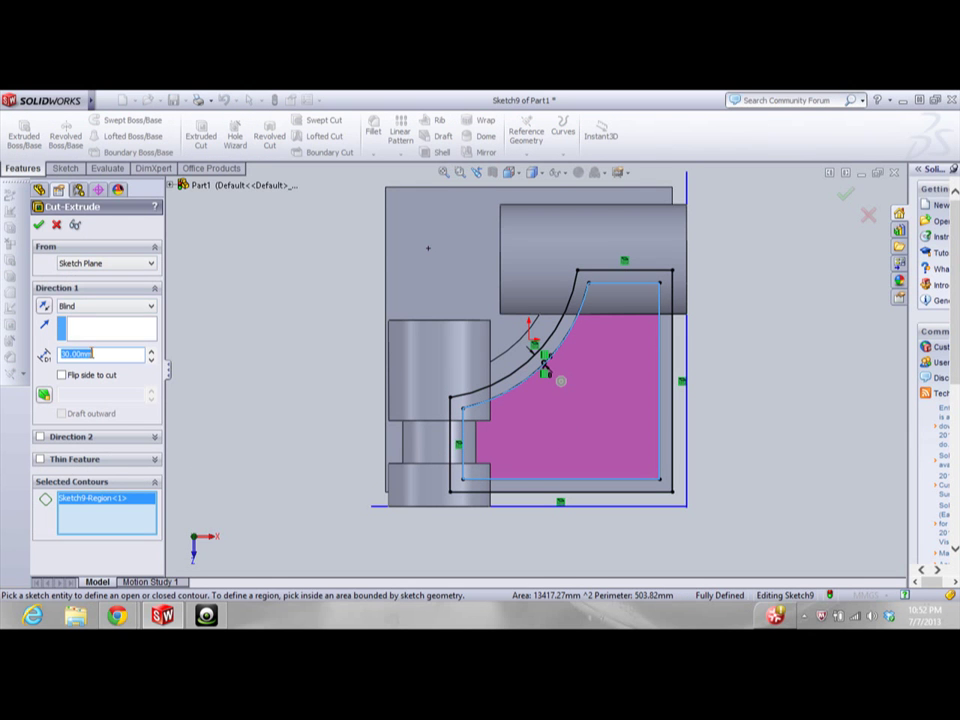
pyautogui.click(36, 226)
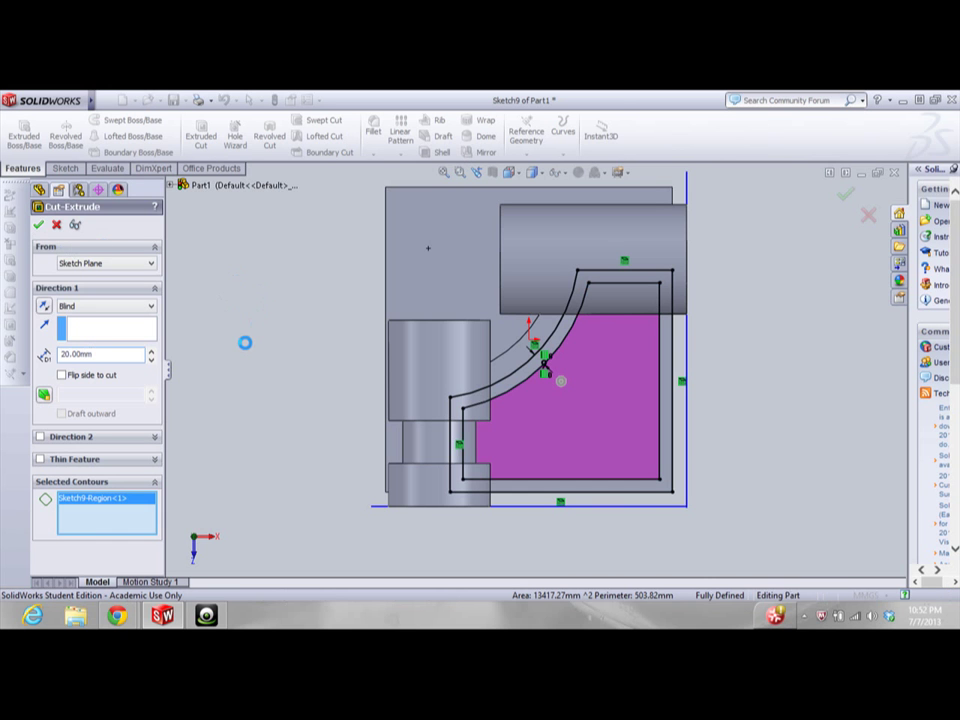
# Examine the new pocket in the base plate from an oblique angle
pyautogui.press('Up')
pyautogui.press('Up')
pyautogui.press('Up')
pyautogui.press('Up')
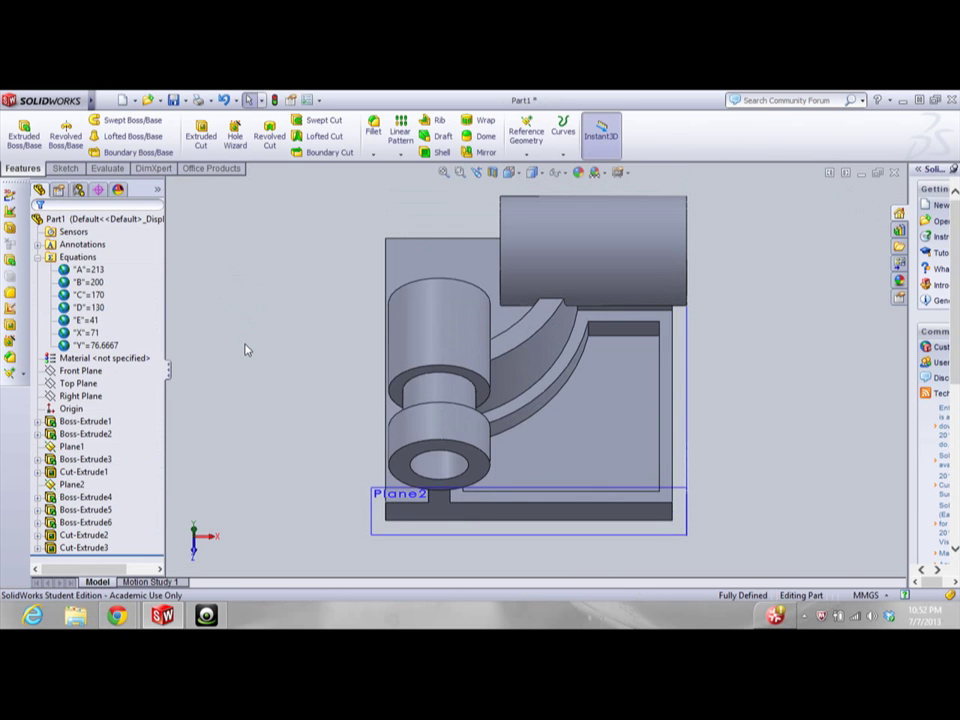
pyautogui.press('Down')
pyautogui.press('Down')
pyautogui.press('Down')
pyautogui.press('Down')
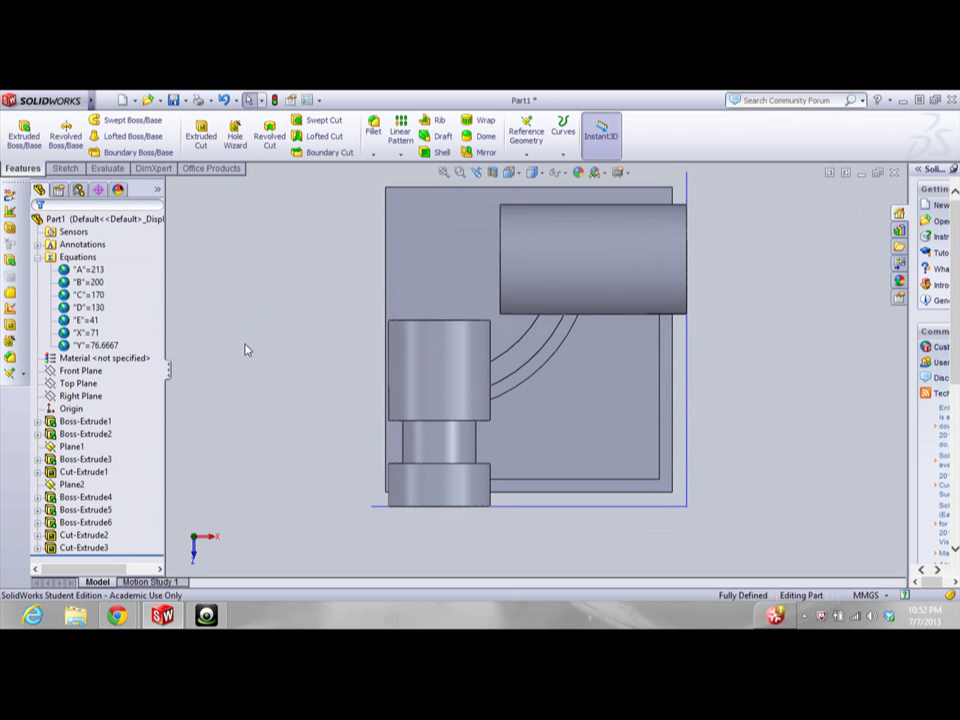
# Start a sketch on the base plate's upper face inside the curved wall and convert the face's outline into sketch entities
pyautogui.click(424, 259)
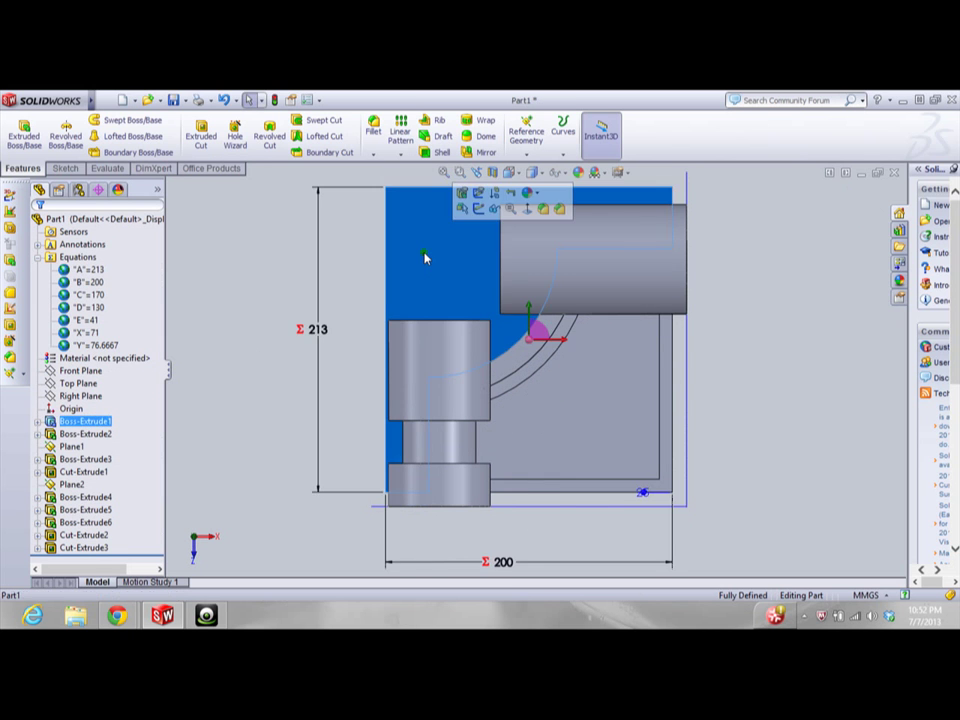
pyautogui.rightClick(424, 259)
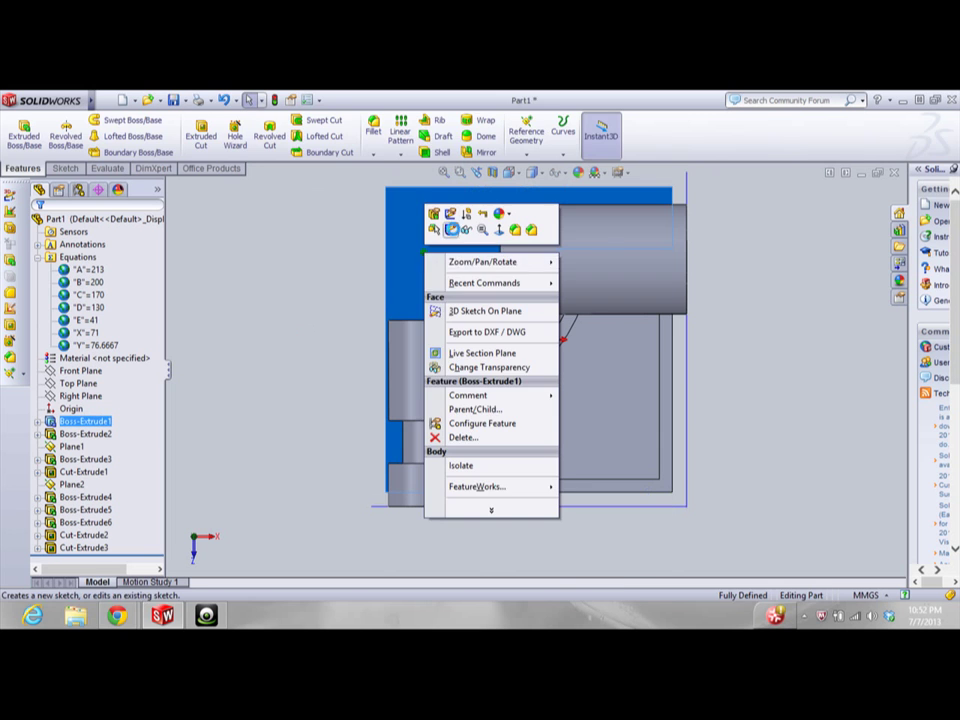
pyautogui.click(452, 231)
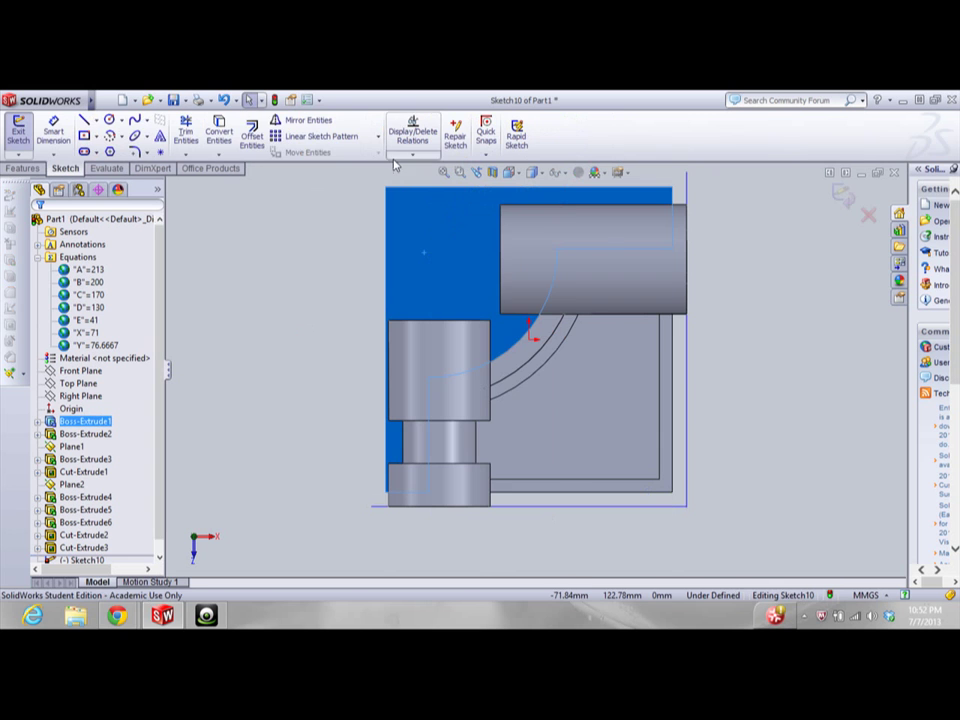
pyautogui.click(219, 130)
pyautogui.click(334, 250)
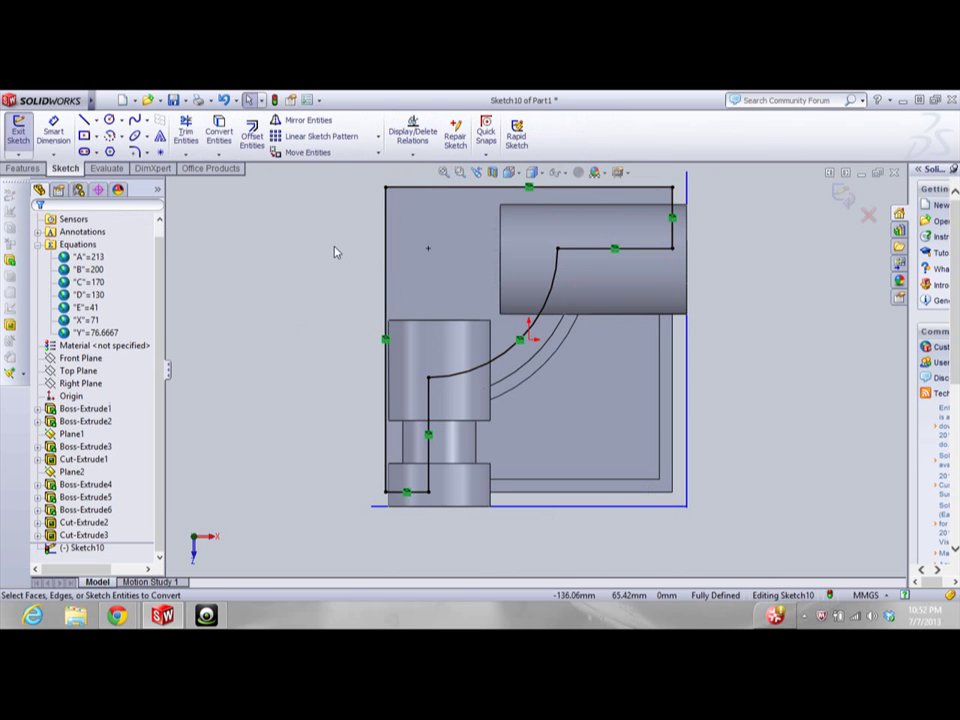
# Draw a horizontal line about 30 mm long from the arc's end near the stepped cylinder to the plate's side edge
pyautogui.click(84, 119)
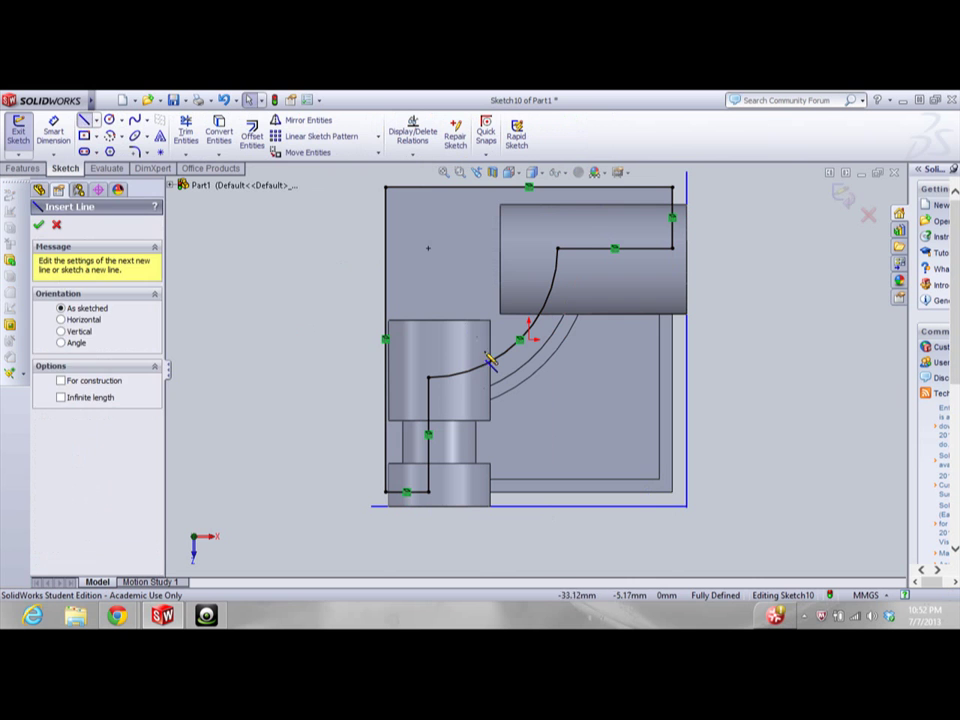
pyautogui.click(428, 377)
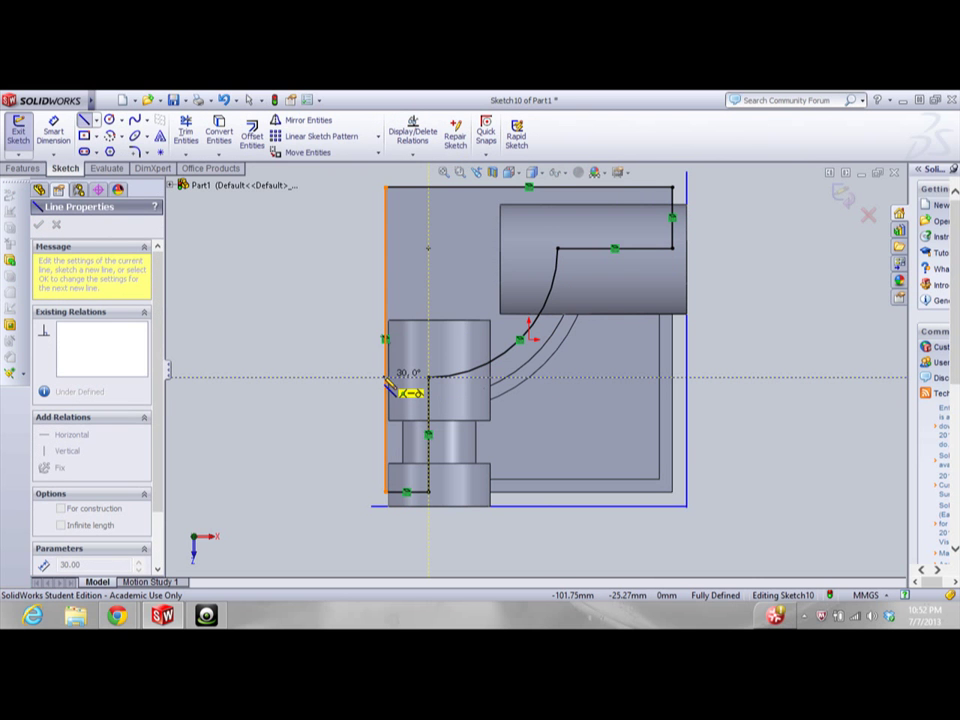
pyautogui.click(386, 377)
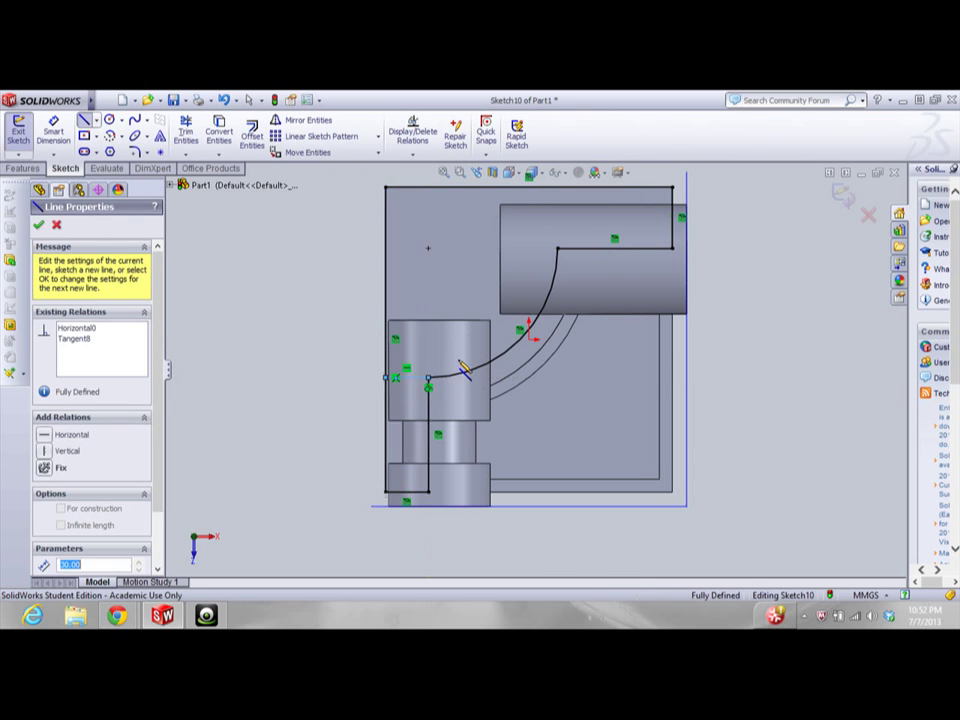
pyautogui.scroll(-2, 433, 346)
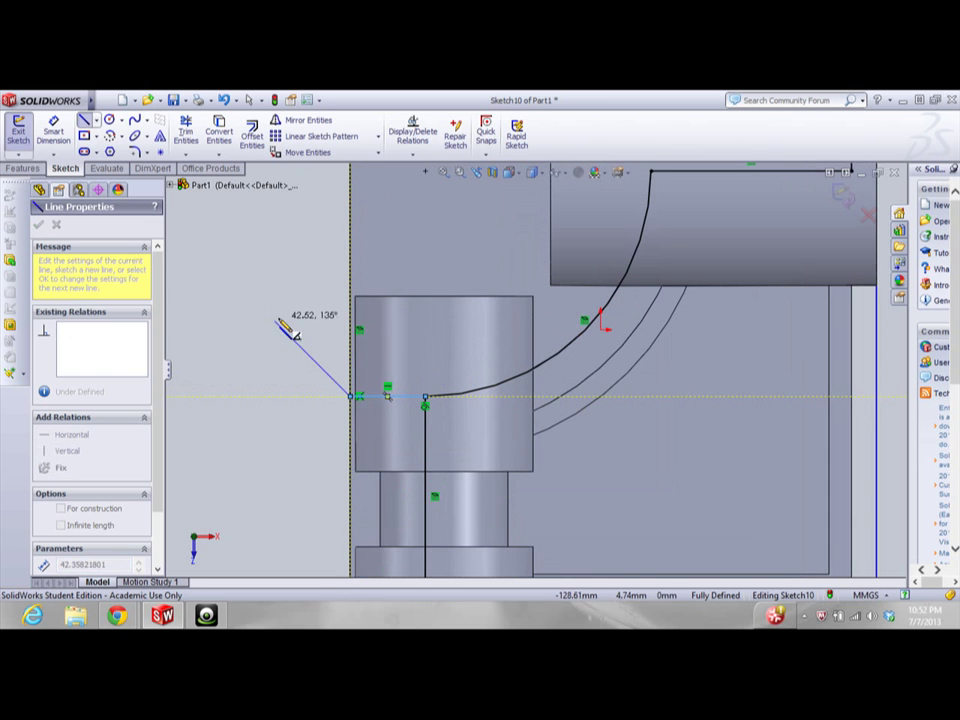
pyautogui.press('Escape')
# Draw a vertical line about 43 mm long from the arc's other end, under the plain cylinder, to the plate's rear edge
pyautogui.press('l')
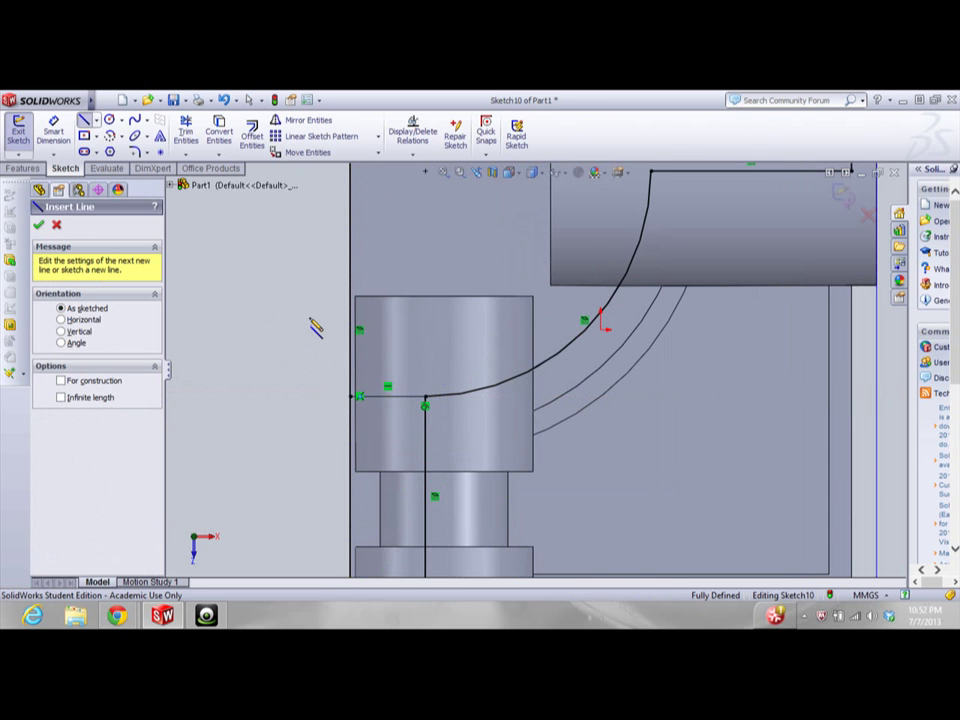
pyautogui.scroll(5, 468, 284)
pyautogui.scroll(-3, 588, 318)
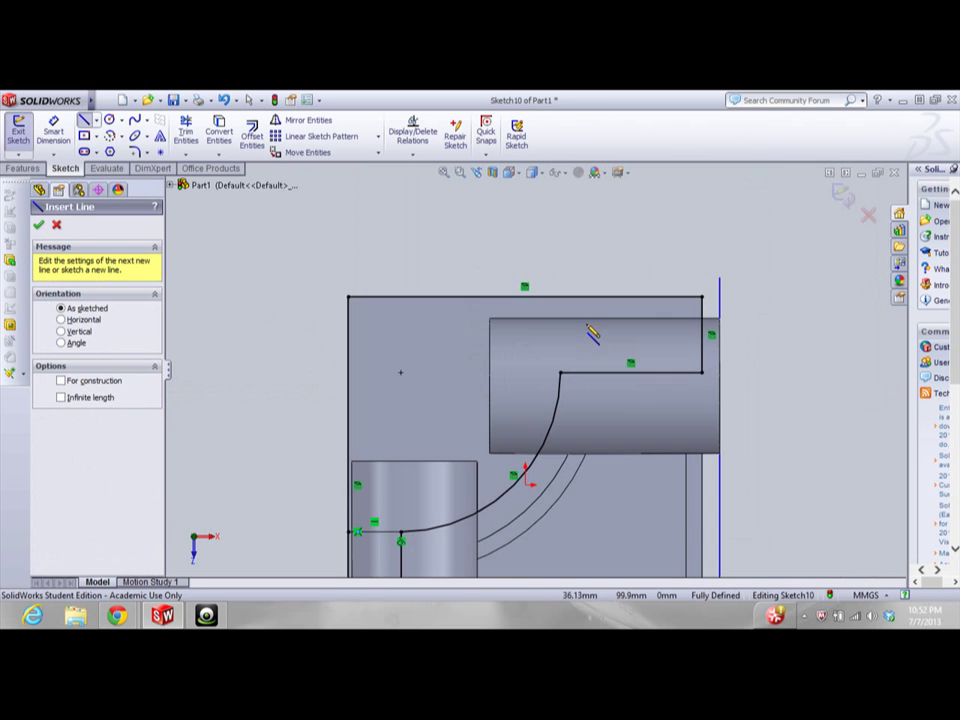
pyautogui.click(560, 374)
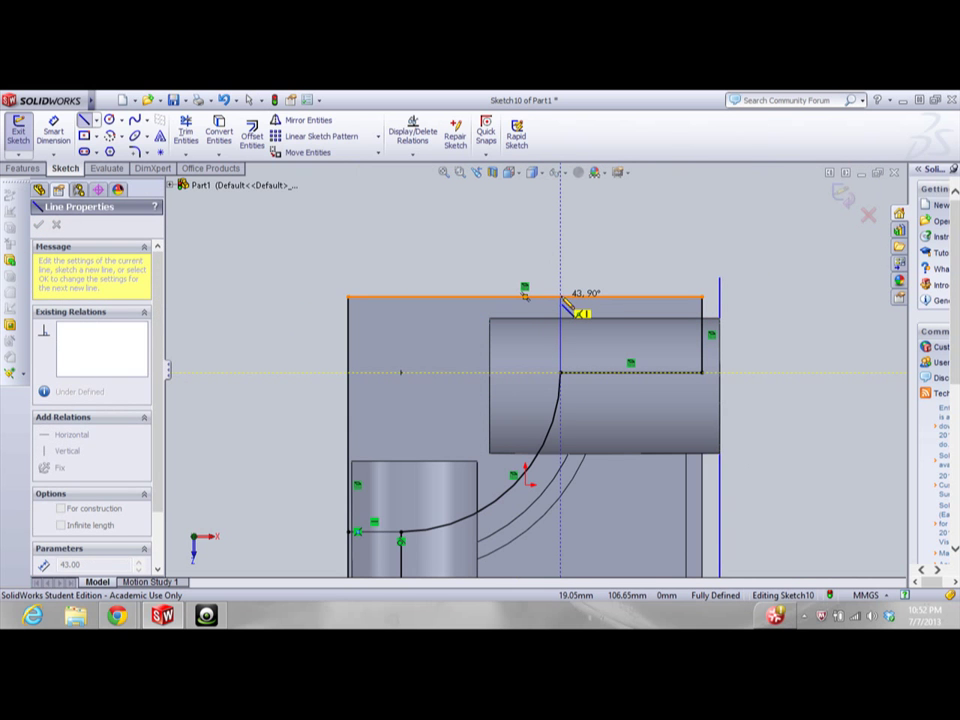
pyautogui.click(645, 284)
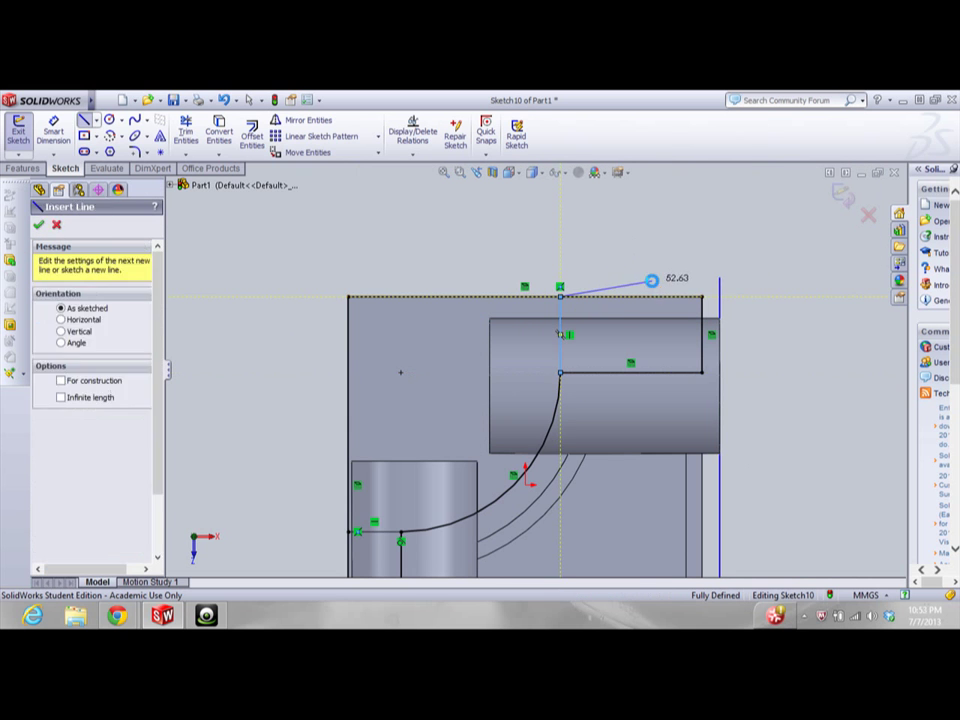
pyautogui.press('Escape')
# Trim away the portions of the converted outline beyond the two new lines, along both straight wall legs
pyautogui.click(186, 131)
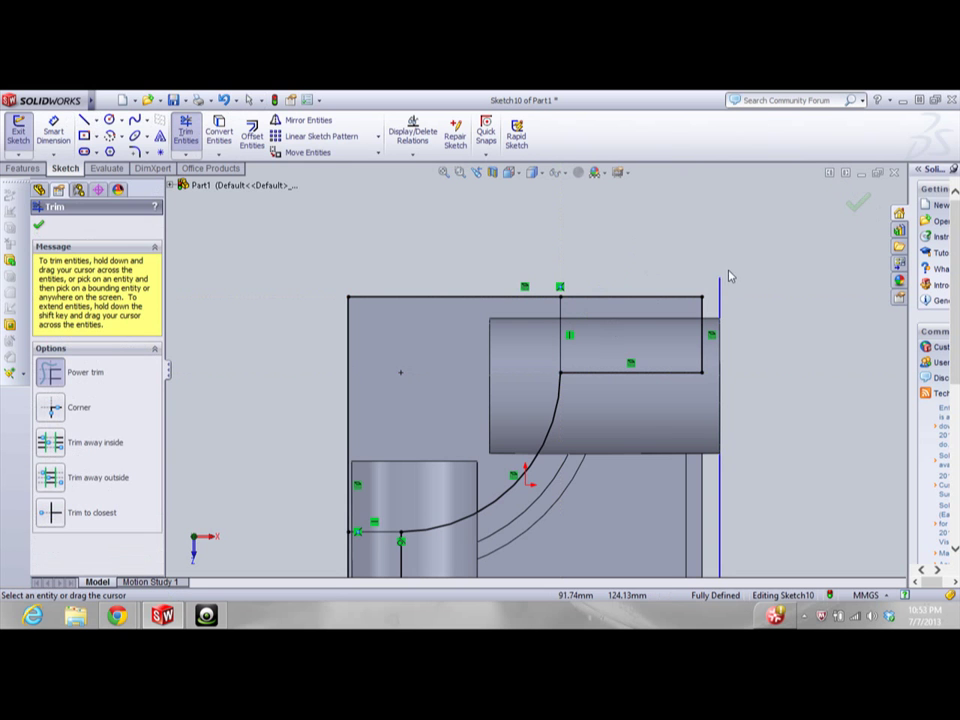
pyautogui.scroll(4, 600, 380)
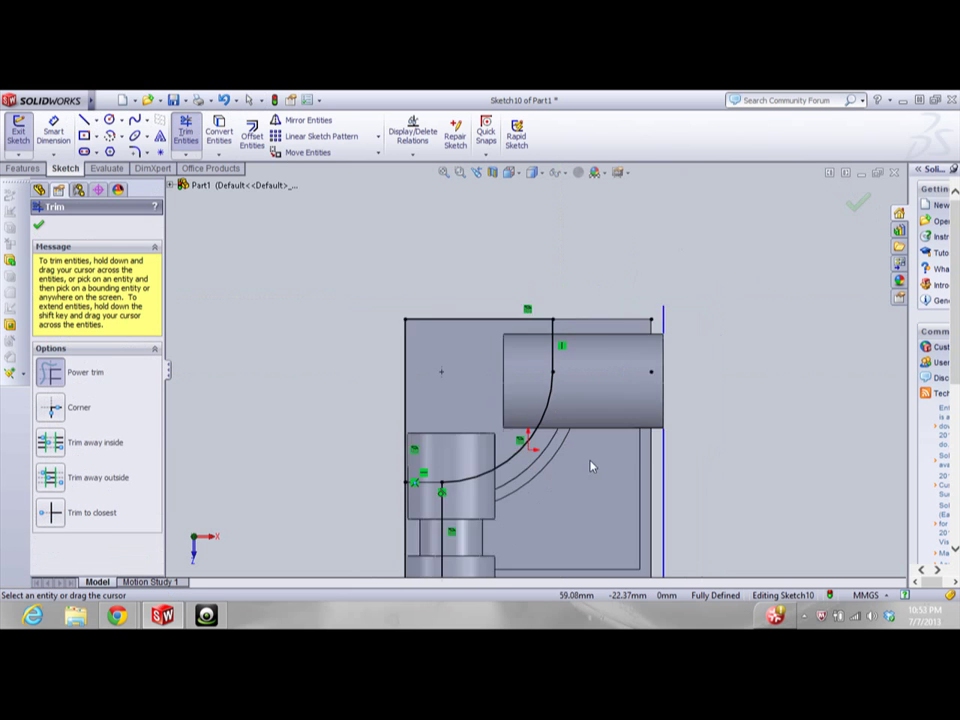
pyautogui.scroll(-1, 502, 502)
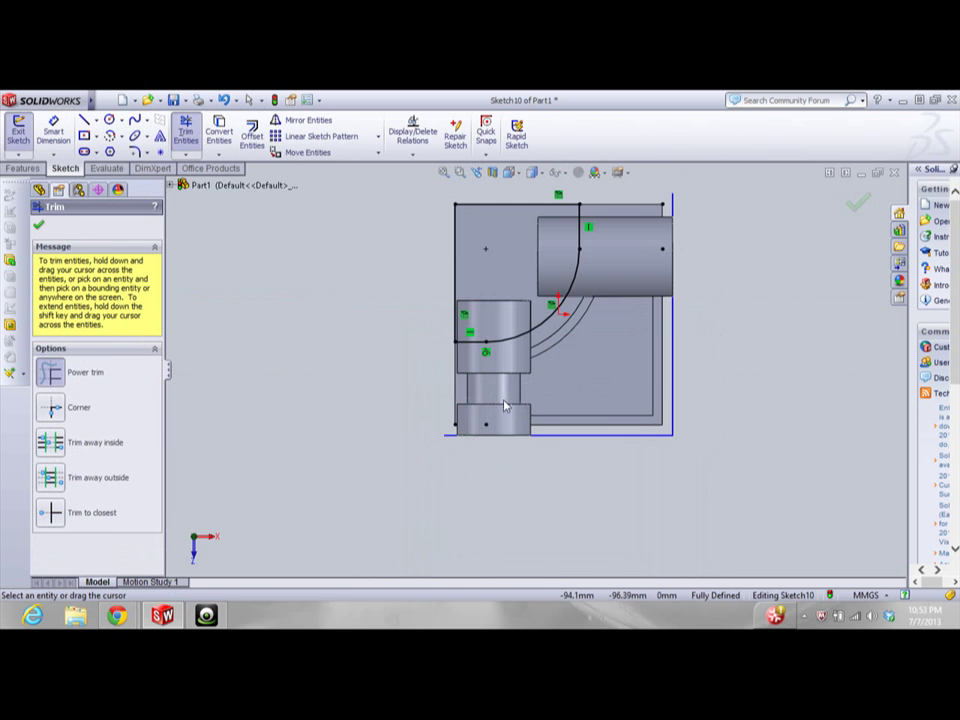
pyautogui.scroll(4, 555, 296)
pyautogui.scroll(-4, 555, 296)
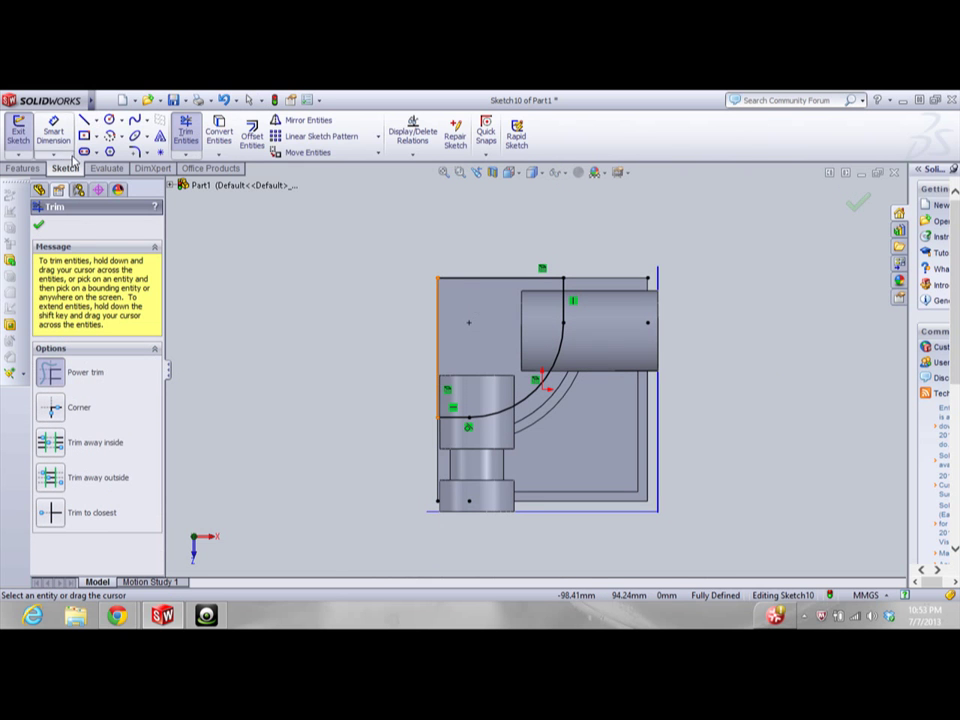
# Offset the closed arc-cornered outline 9 mm inward as a reversed chain
pyautogui.click(22, 168)
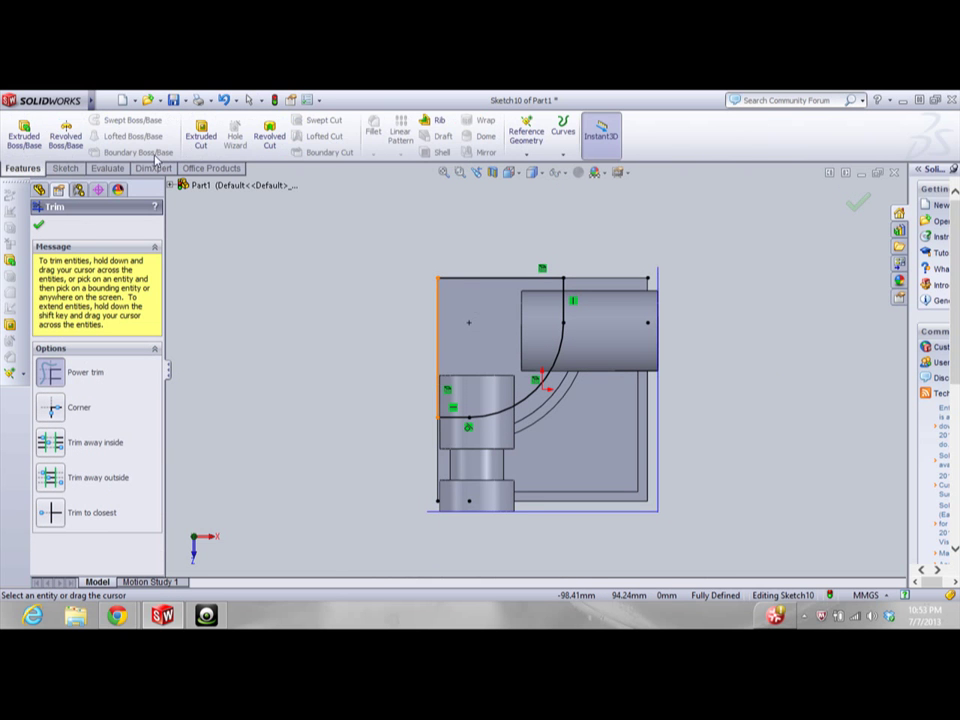
pyautogui.click(66, 168)
pyautogui.click(251, 133)
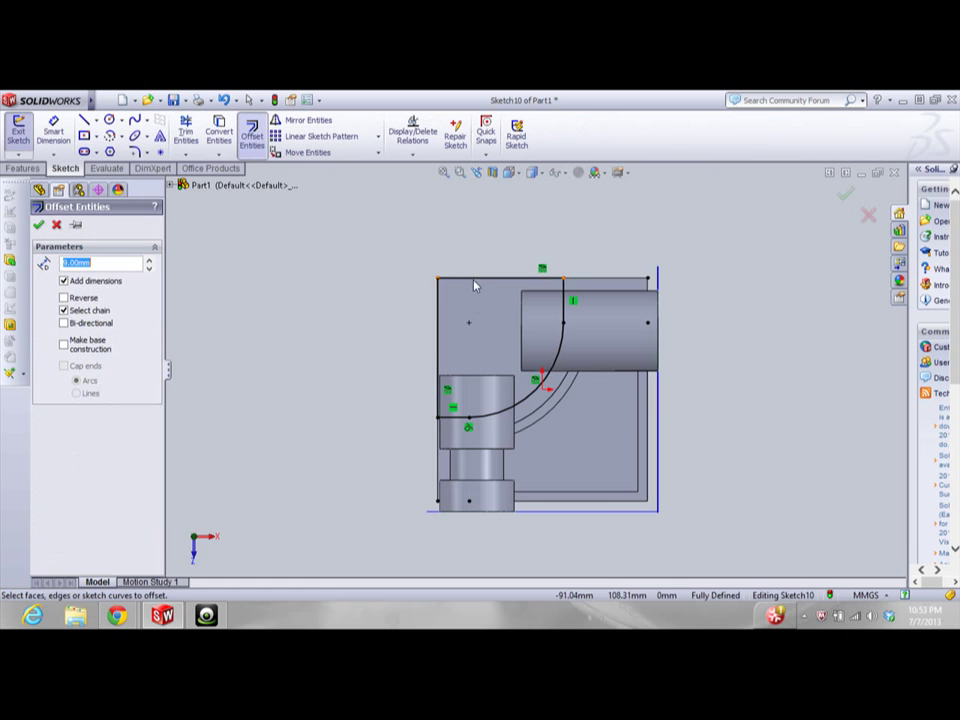
pyautogui.click(488, 282)
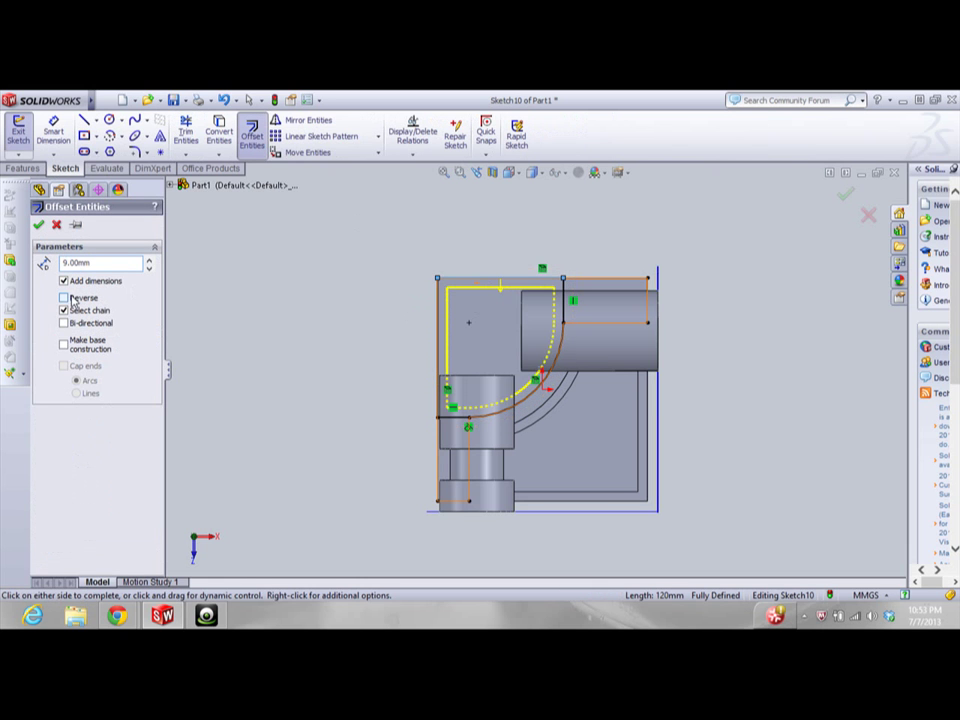
pyautogui.click(39, 226)
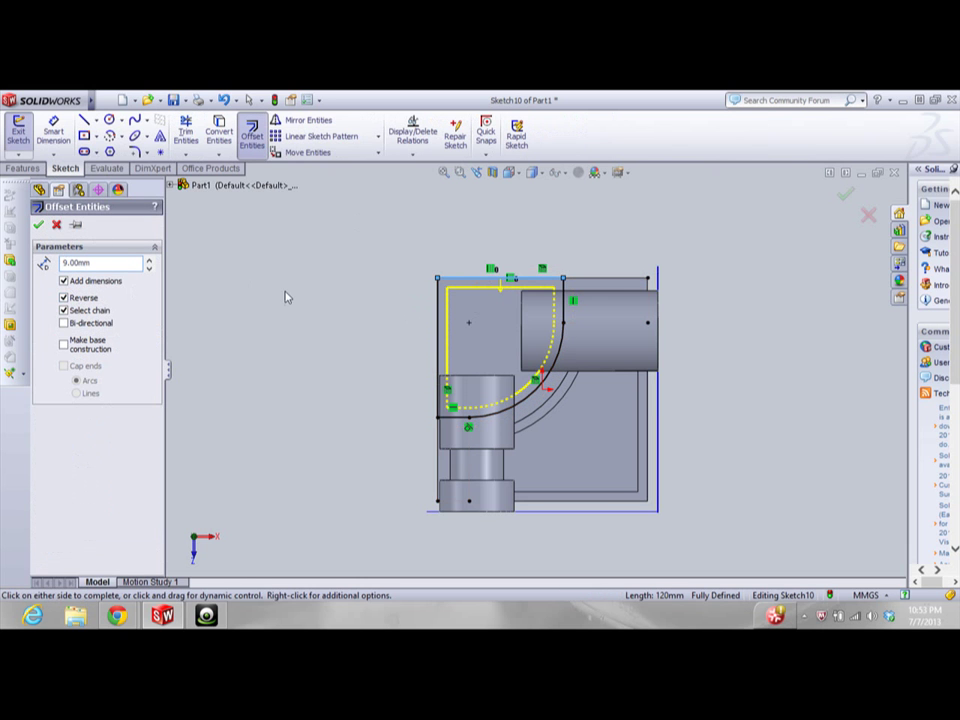
# Cut the region inside the 9 mm offset outline as a blind extruded cut 20 mm deep into the base plate
pyautogui.scroll(-3, 499, 330)
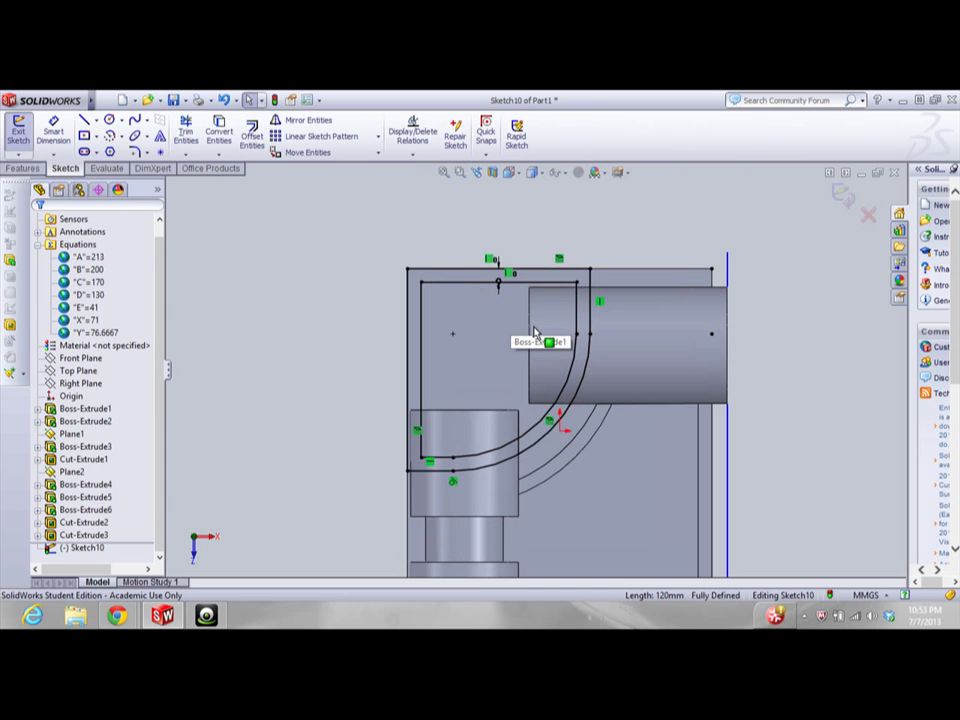
pyautogui.scroll(-1, 499, 335)
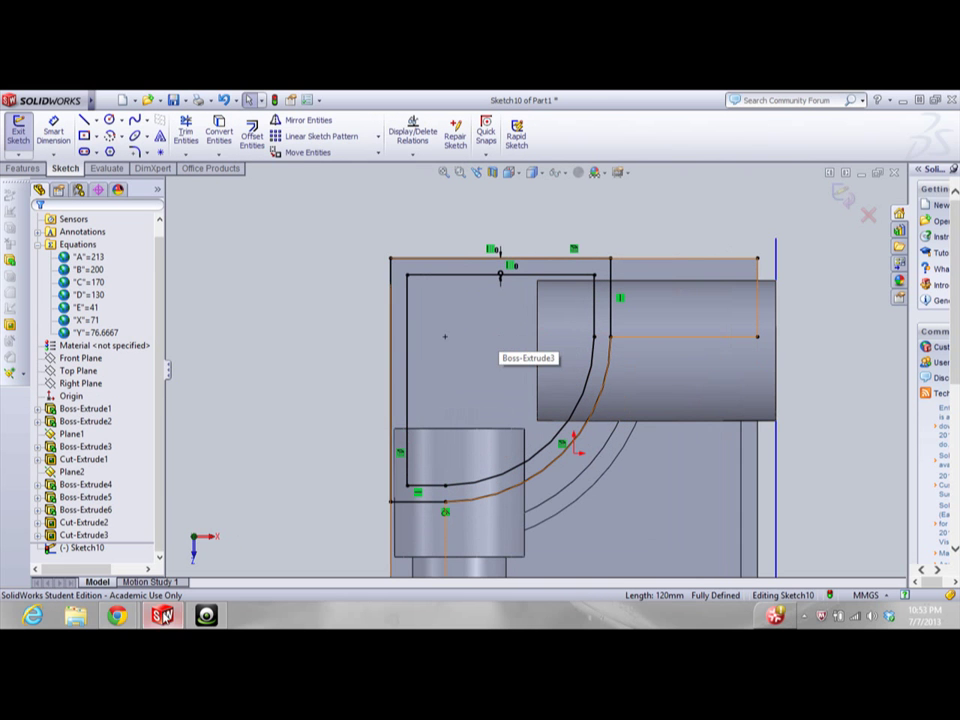
pyautogui.moveTo(211, 583)
pyautogui.click(211, 560)
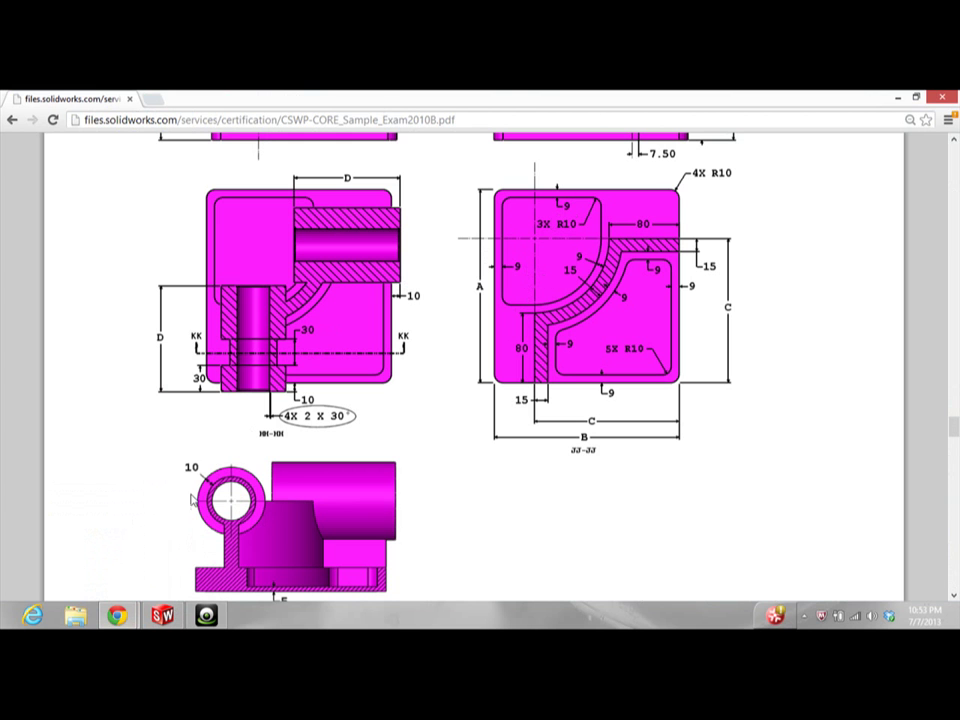
pyautogui.hotkey('alt', 'Tab')
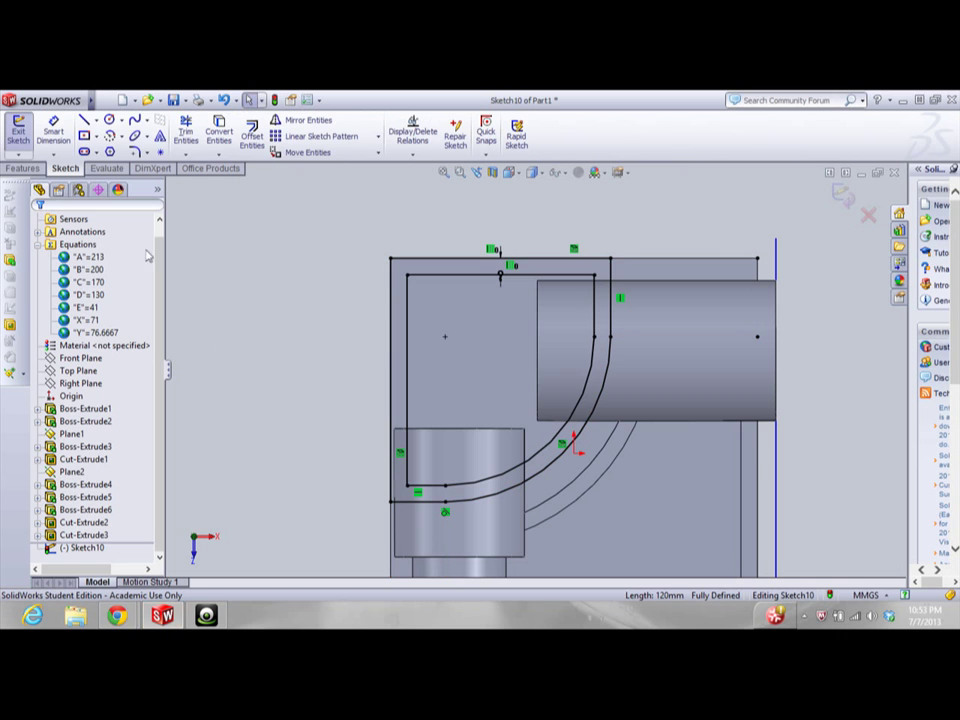
pyautogui.click(24, 168)
pyautogui.click(201, 132)
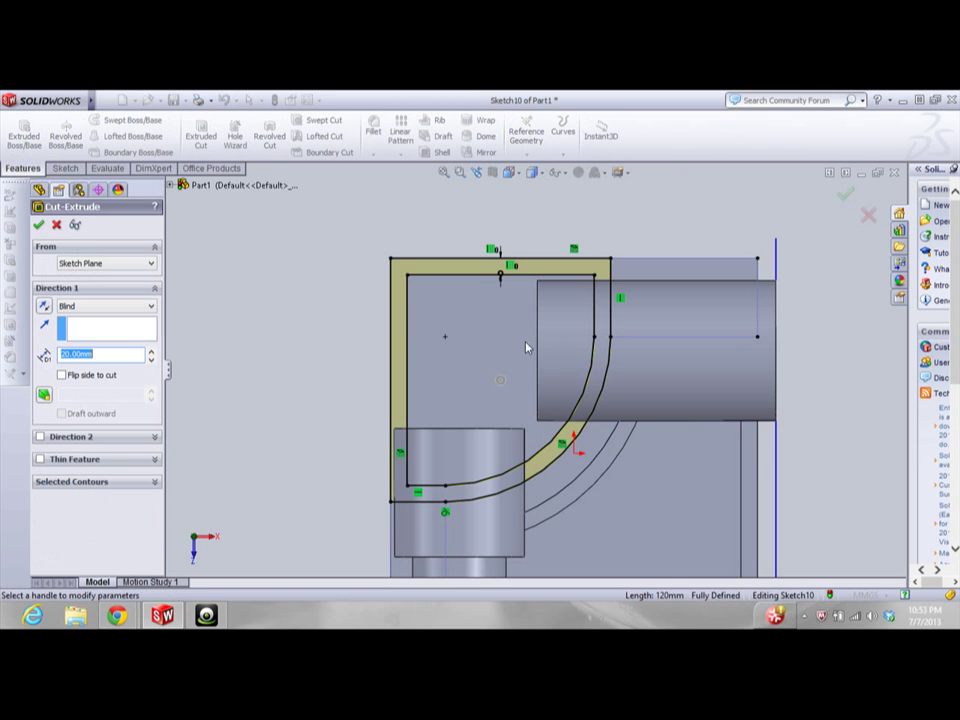
pyautogui.click(118, 484)
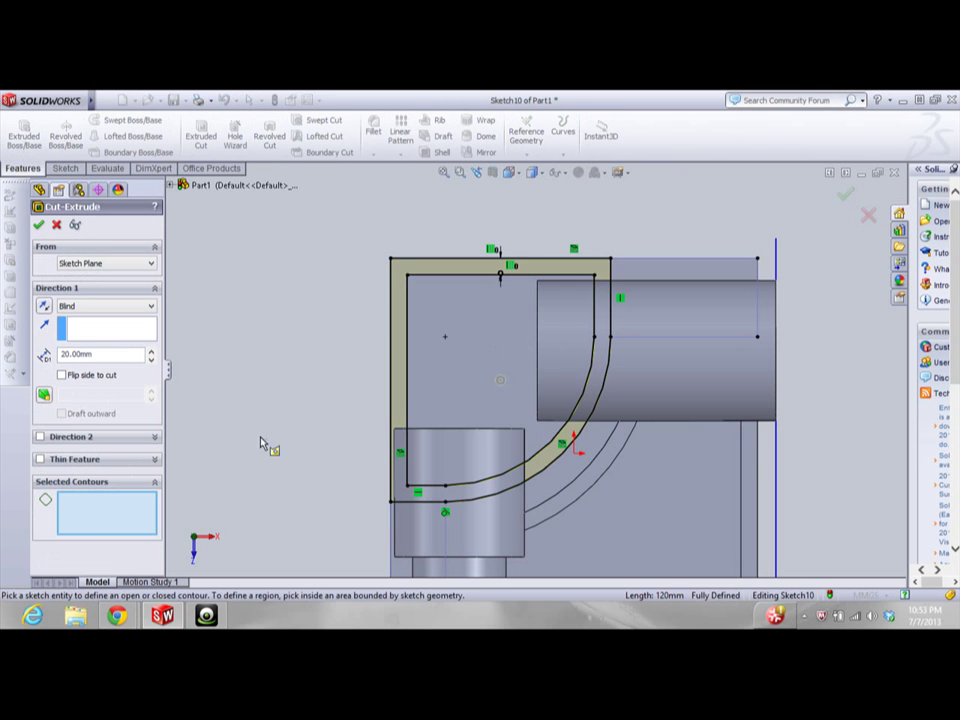
pyautogui.click(452, 352)
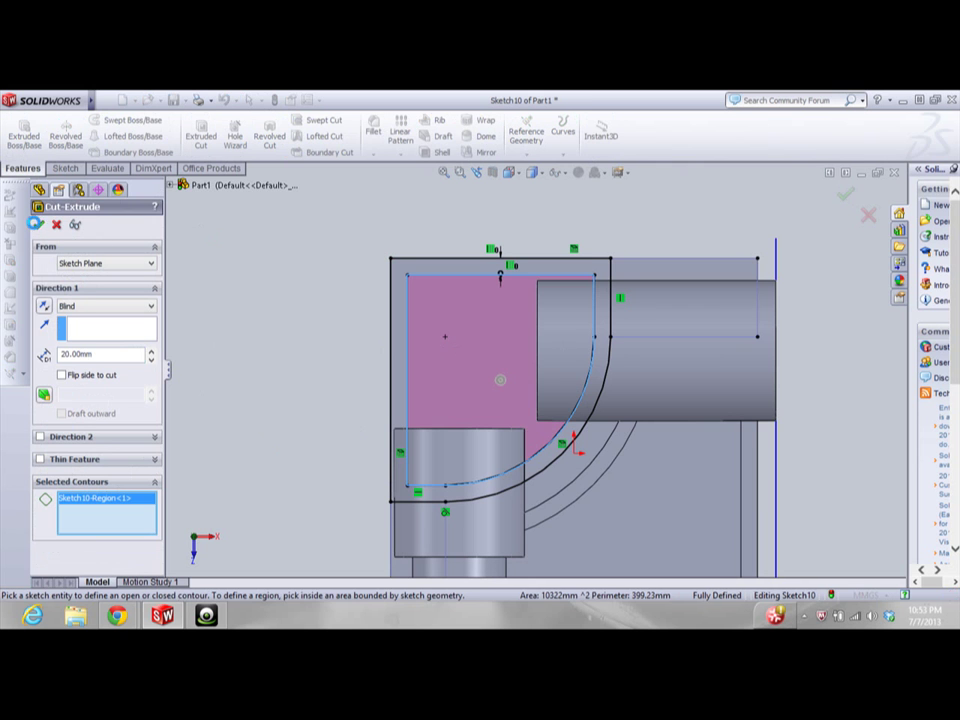
pyautogui.press('Return')
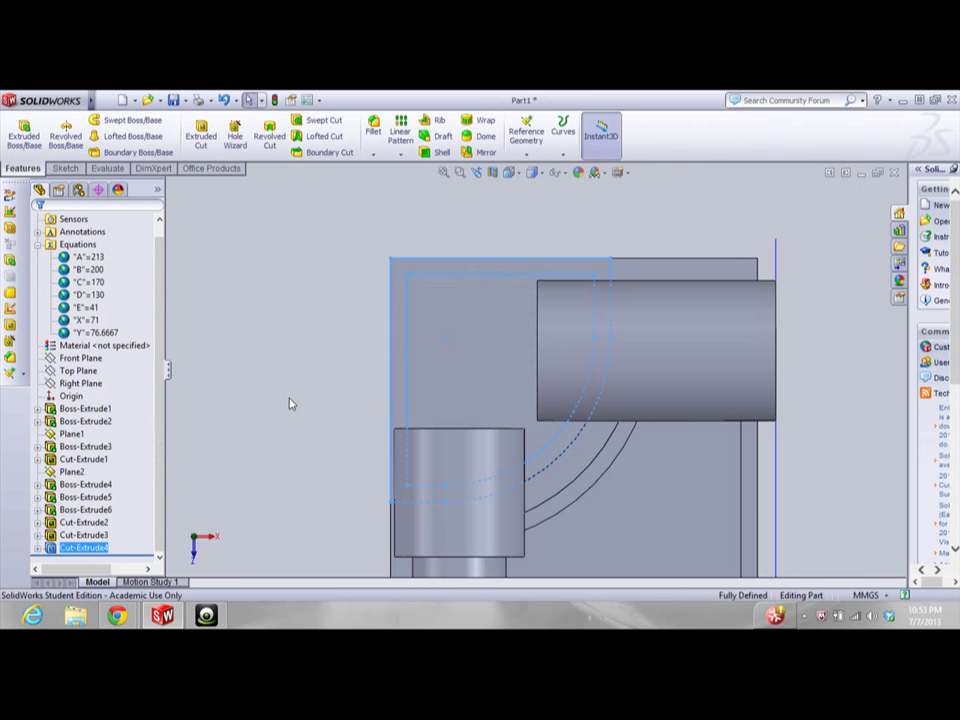
# Switch to the exam PDF in Chrome and examine the plan and section views for the plate and pocket corner radii
pyautogui.scroll(5, 565, 455)
pyautogui.scroll(-3, 573, 460)
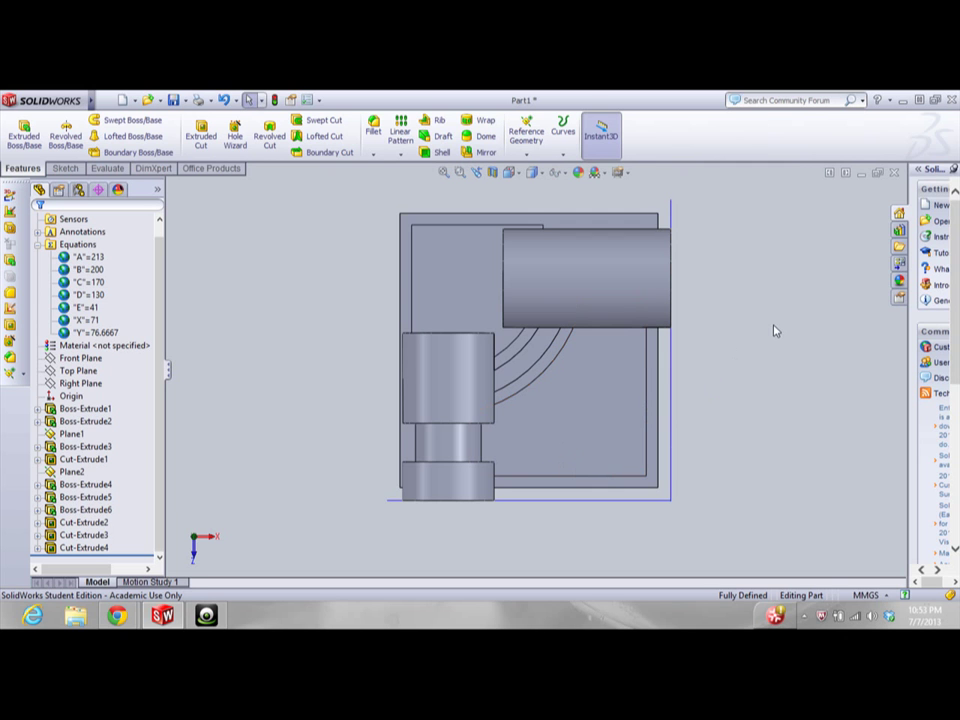
pyautogui.hotkey('ctrl', '7')
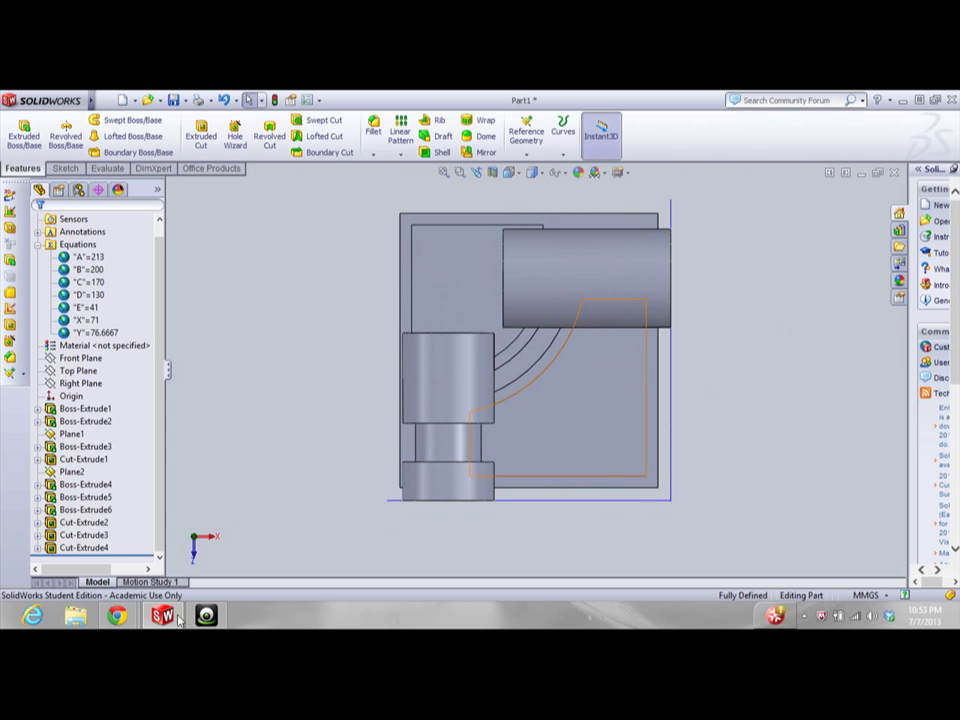
pyautogui.moveTo(117, 615)
pyautogui.click(274, 530)
pyautogui.scroll(-1, 402, 358)
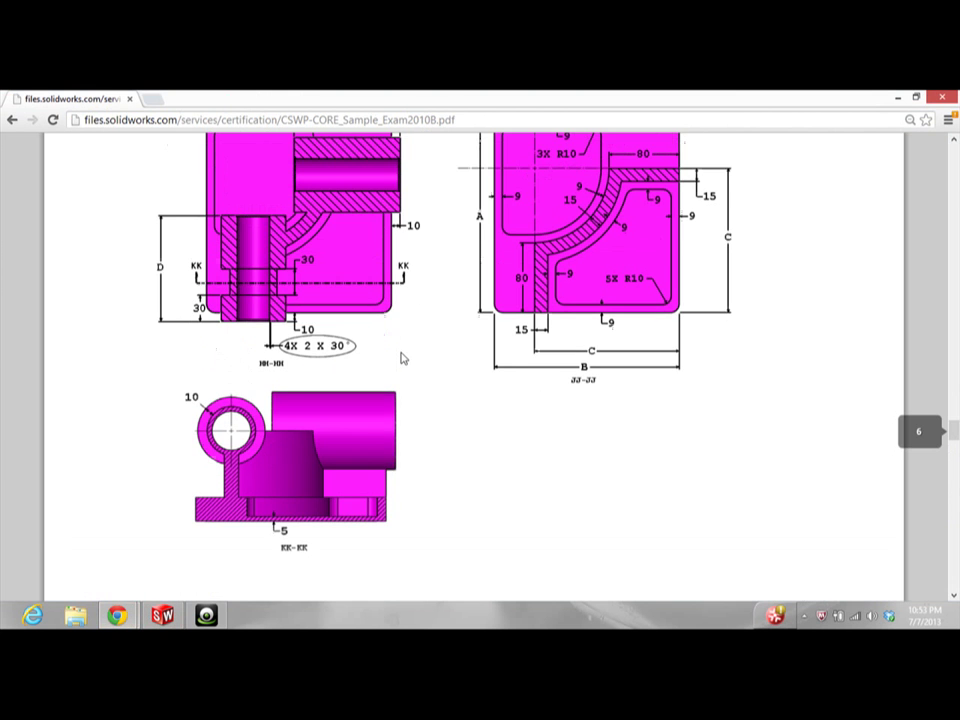
pyautogui.keyDown('ctrl'); pyautogui.scroll(-1, 403, 358); pyautogui.keyUp('ctrl')
pyautogui.scroll(2, 405, 356)
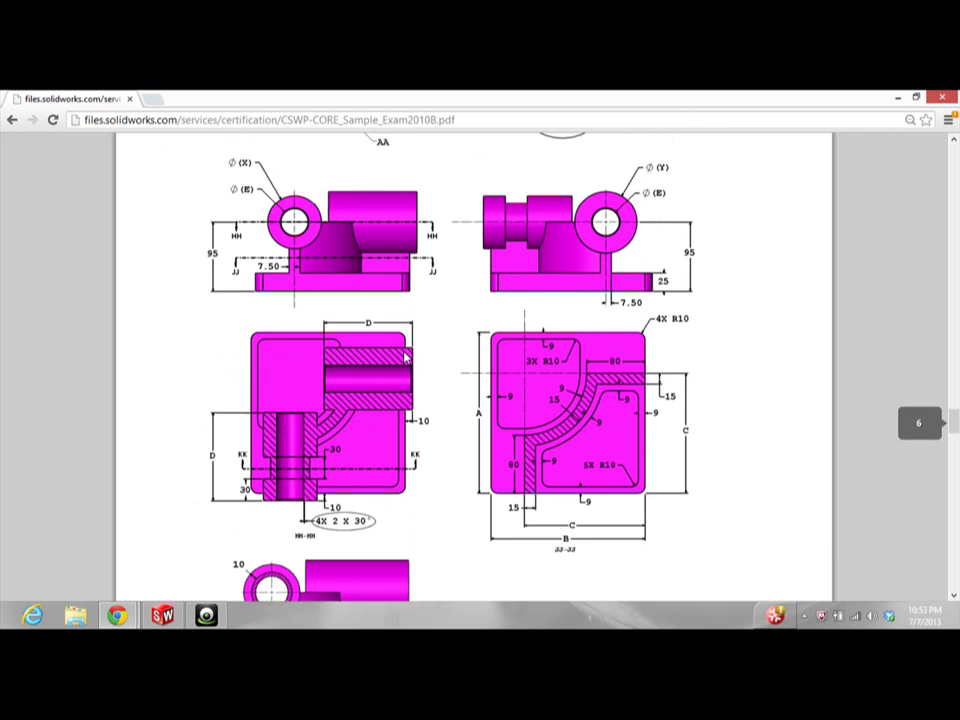
pyautogui.keyDown('ctrl'); pyautogui.scroll(-1, 405, 356); pyautogui.keyUp('ctrl')
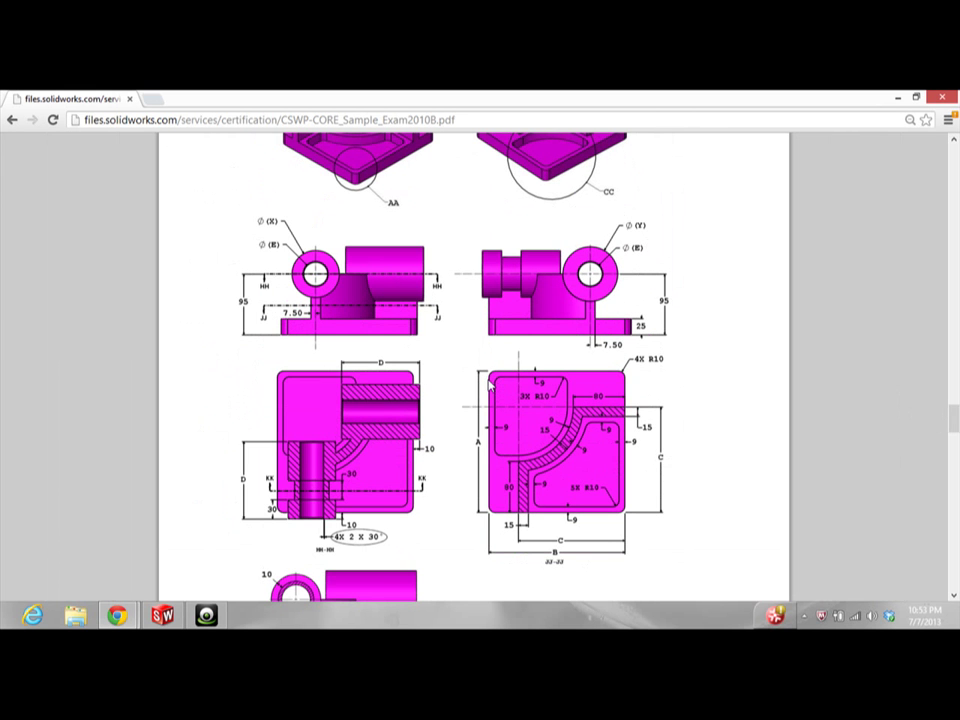
pyautogui.scroll(-1, 489, 382)
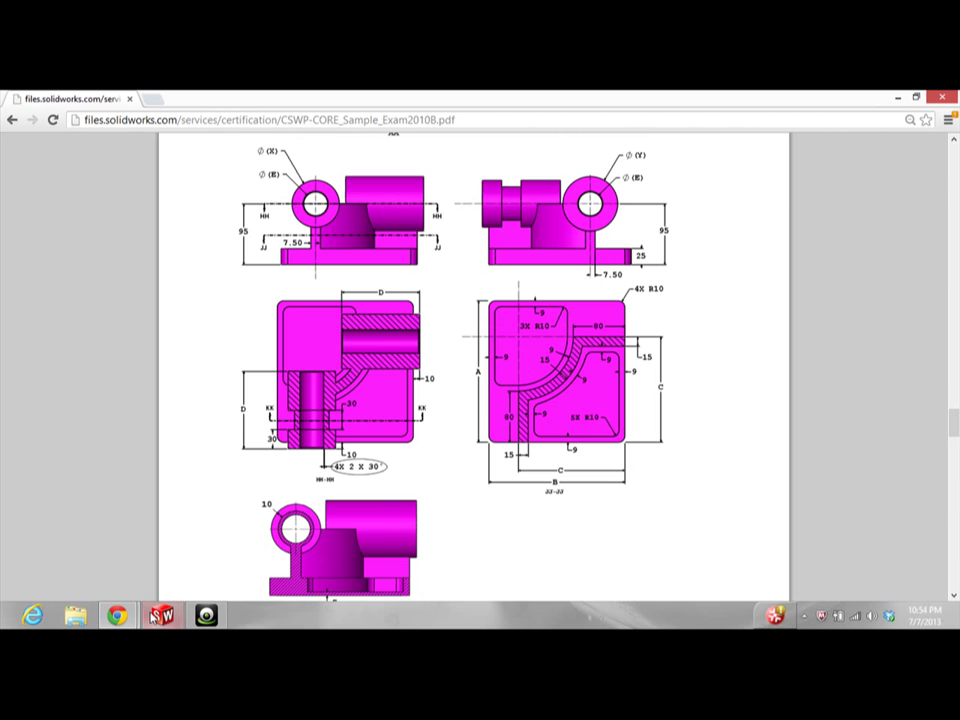
# Return to SolidWorks and fillet the four outer vertical corner edges of the base plate with a 10 mm radius
pyautogui.click(153, 616)
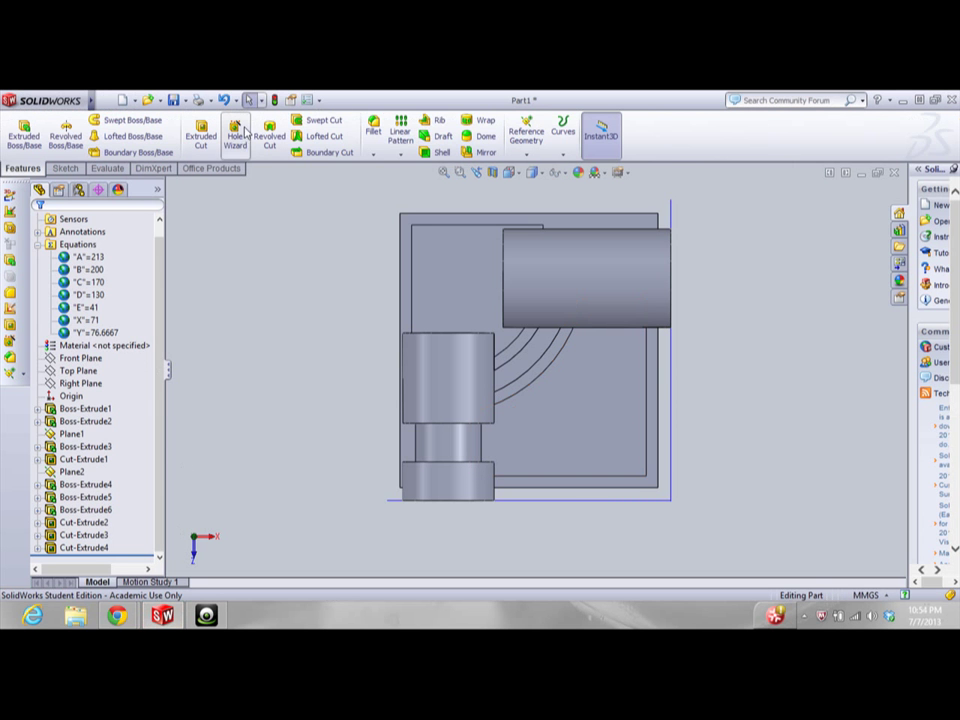
pyautogui.click(373, 125)
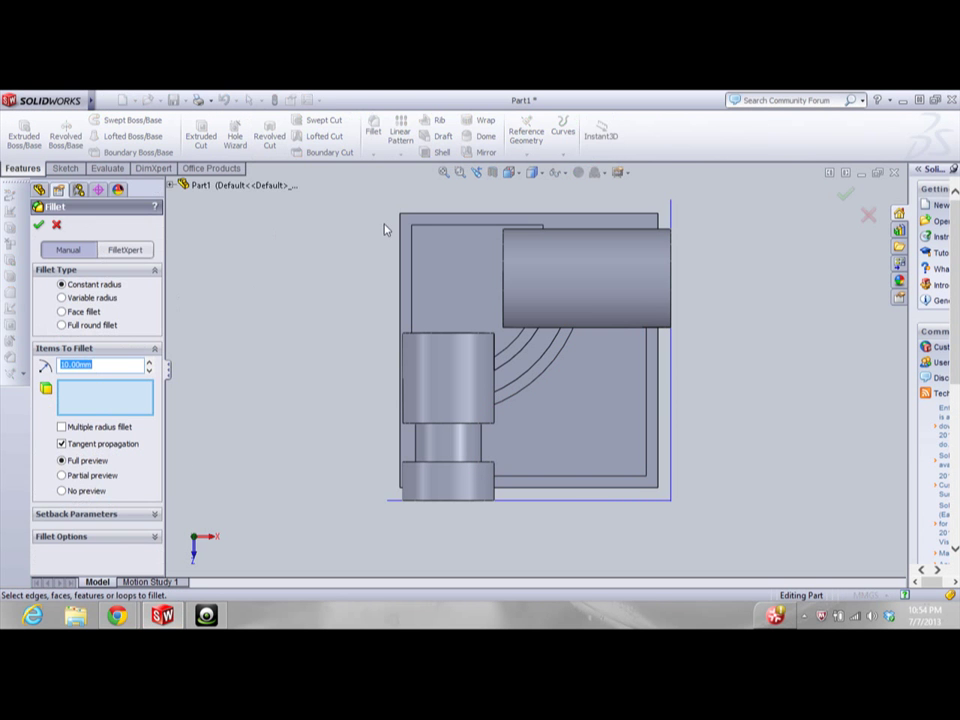
pyautogui.moveTo(343, 242); pyautogui.dragTo(424, 266, button='middle')
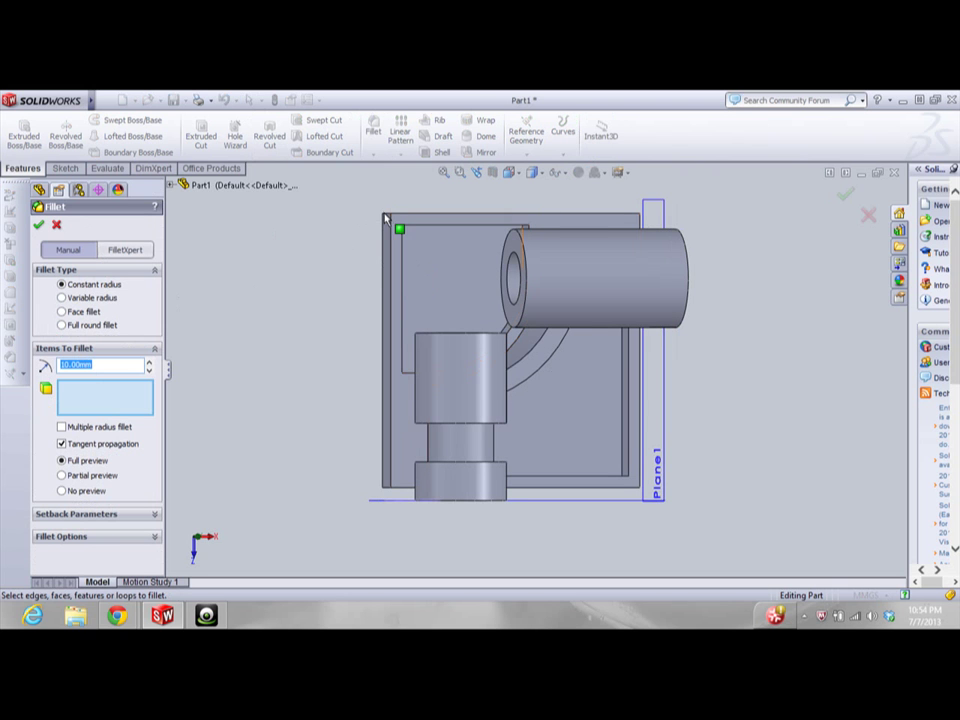
pyautogui.click(389, 221)
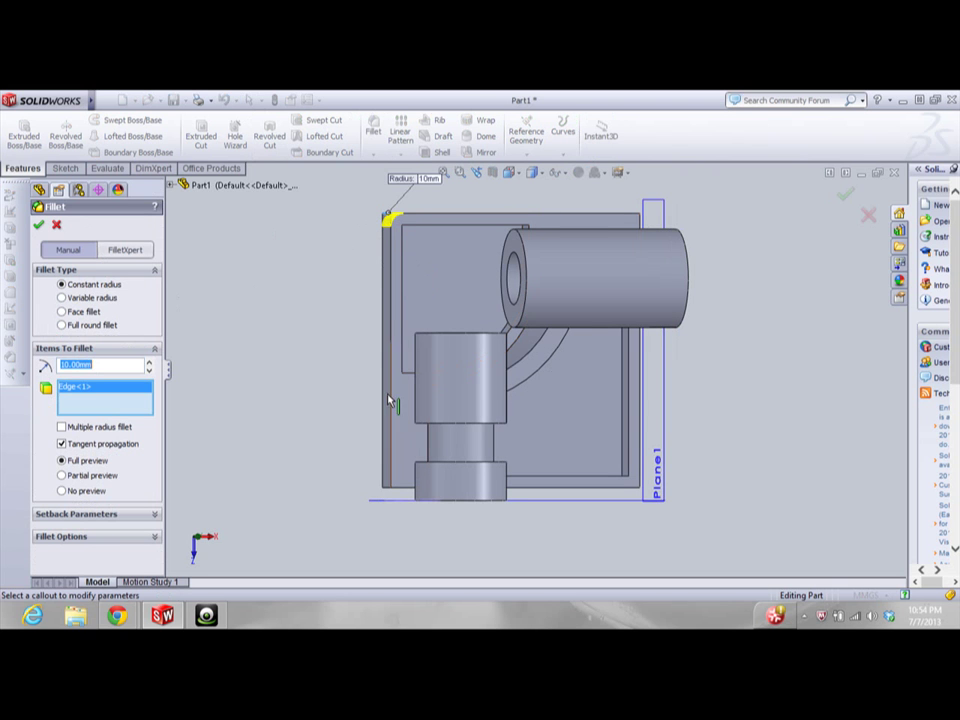
pyautogui.click(389, 493)
pyautogui.moveTo(448, 489); pyautogui.dragTo(692, 208, button='middle')
pyautogui.click(675, 215)
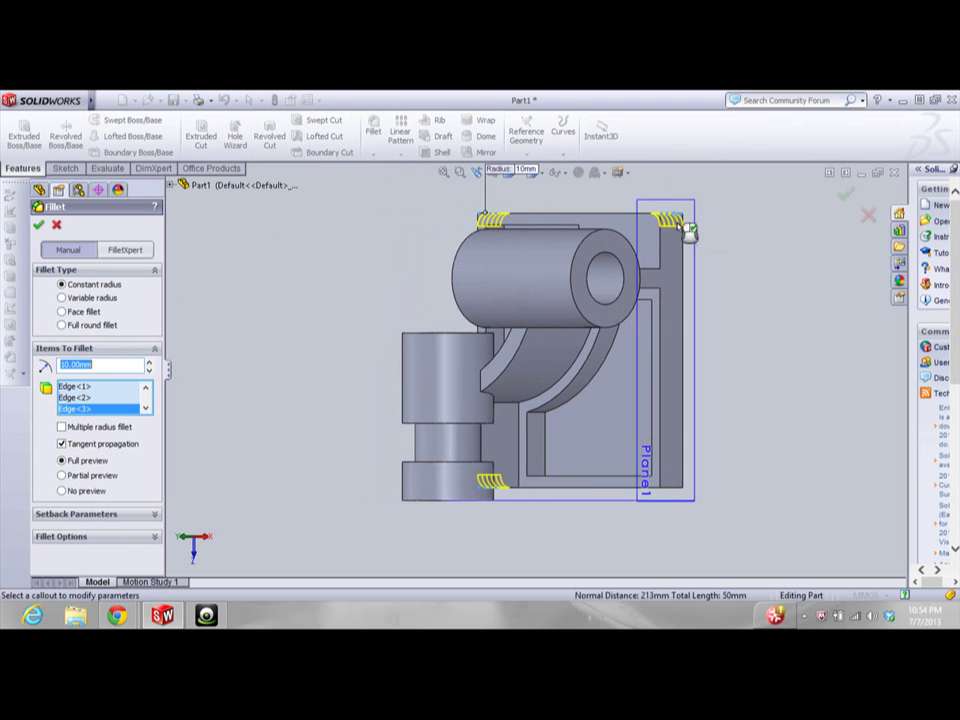
pyautogui.click(678, 494)
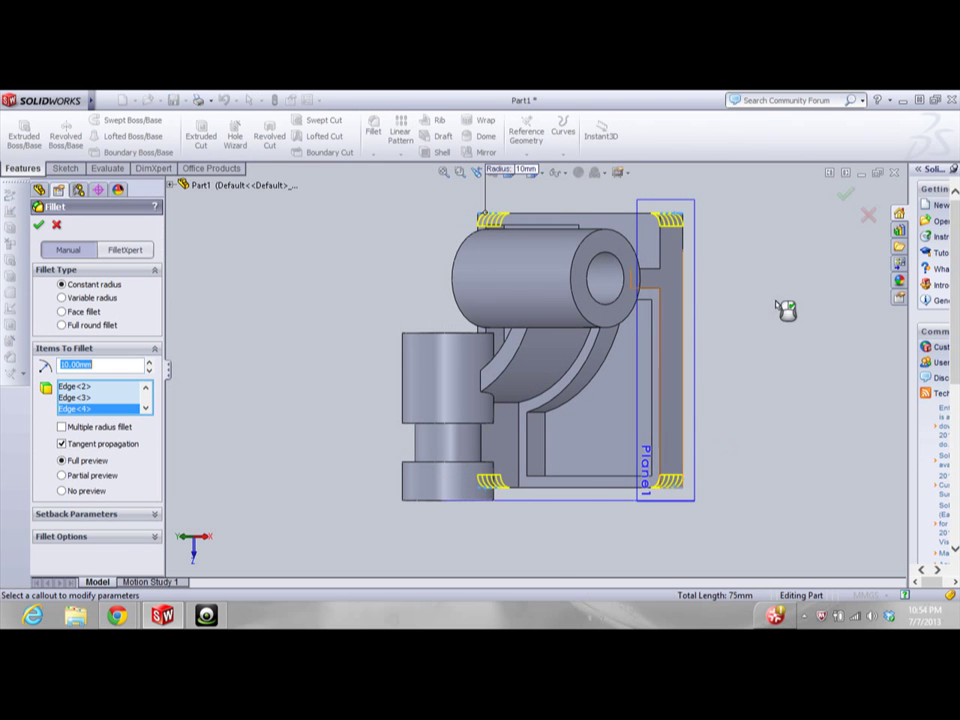
pyautogui.click(845, 199)
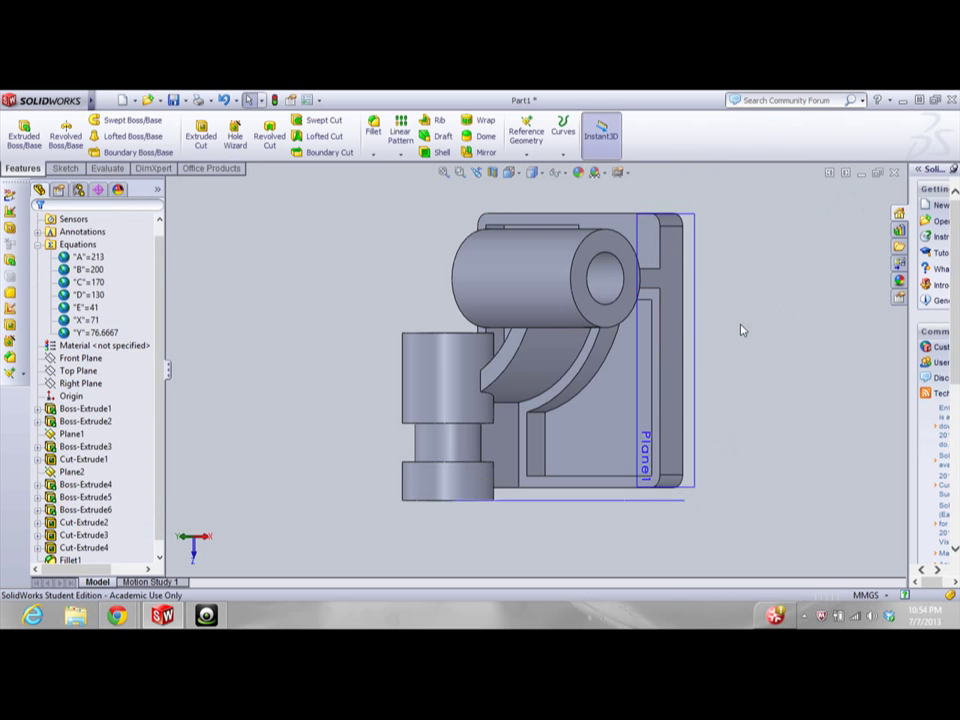
# Fillet the five vertical corner edges of the pocket on the outer side of the curved wall with a 10 mm radius
pyautogui.press('Right')
pyautogui.press('Right')
pyautogui.press('Right')
pyautogui.press('Up')
pyautogui.press('Up')
pyautogui.press('Up')
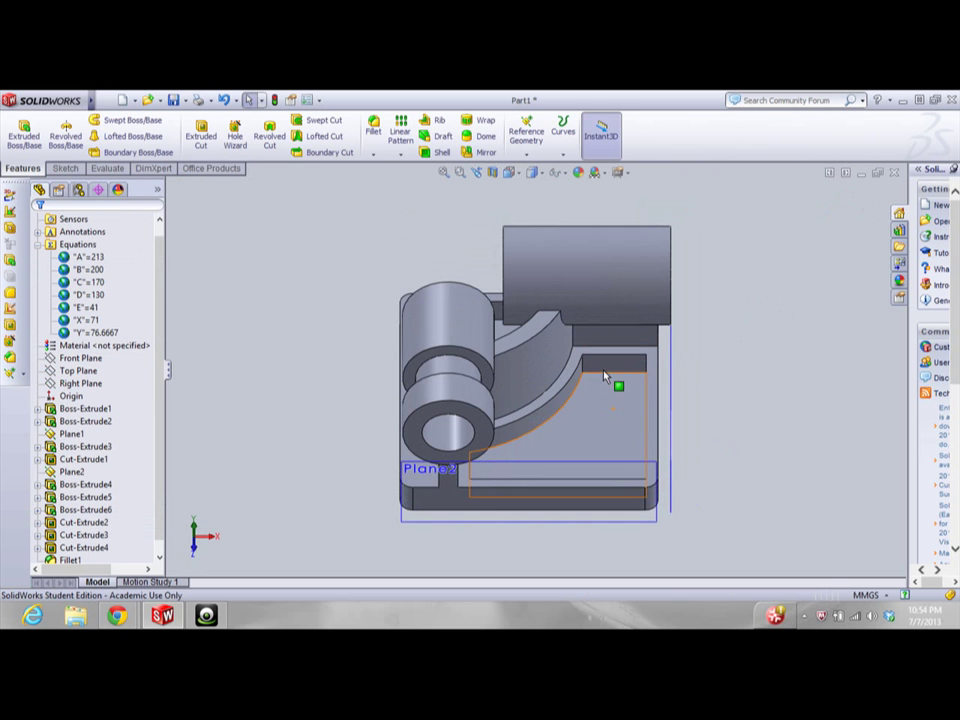
pyautogui.scroll(-1, 606, 374)
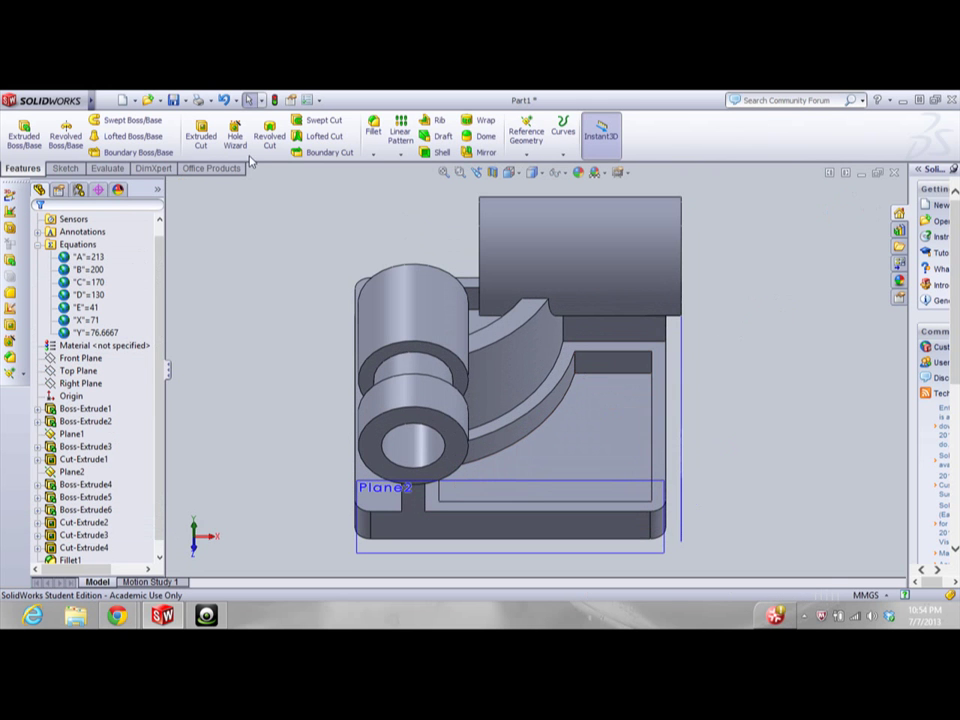
pyautogui.click(373, 130)
pyautogui.click(581, 373)
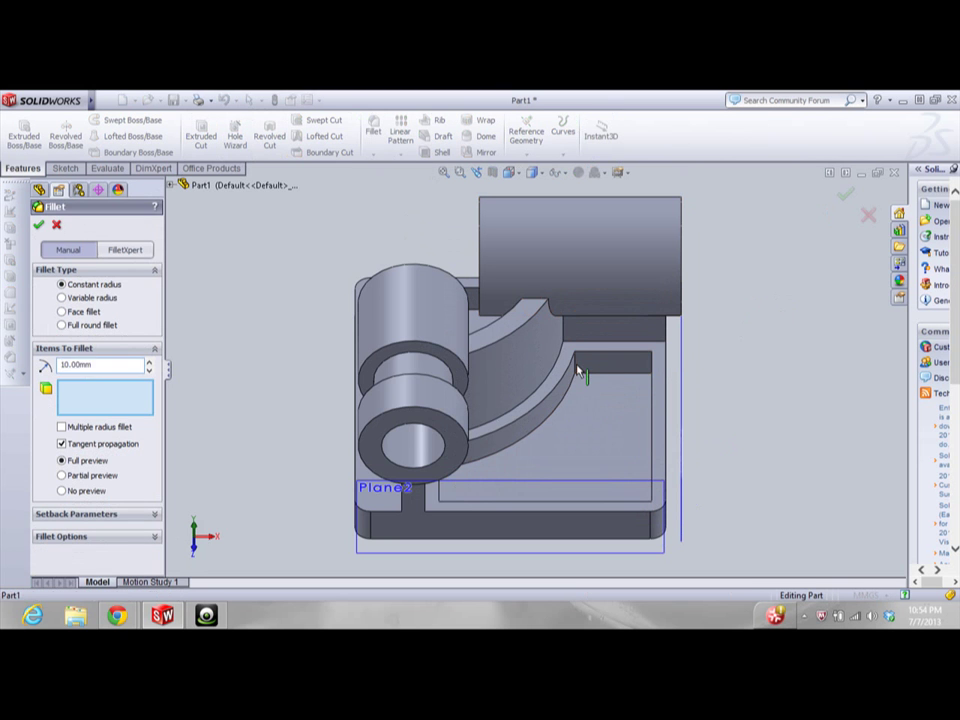
pyautogui.press('Right')
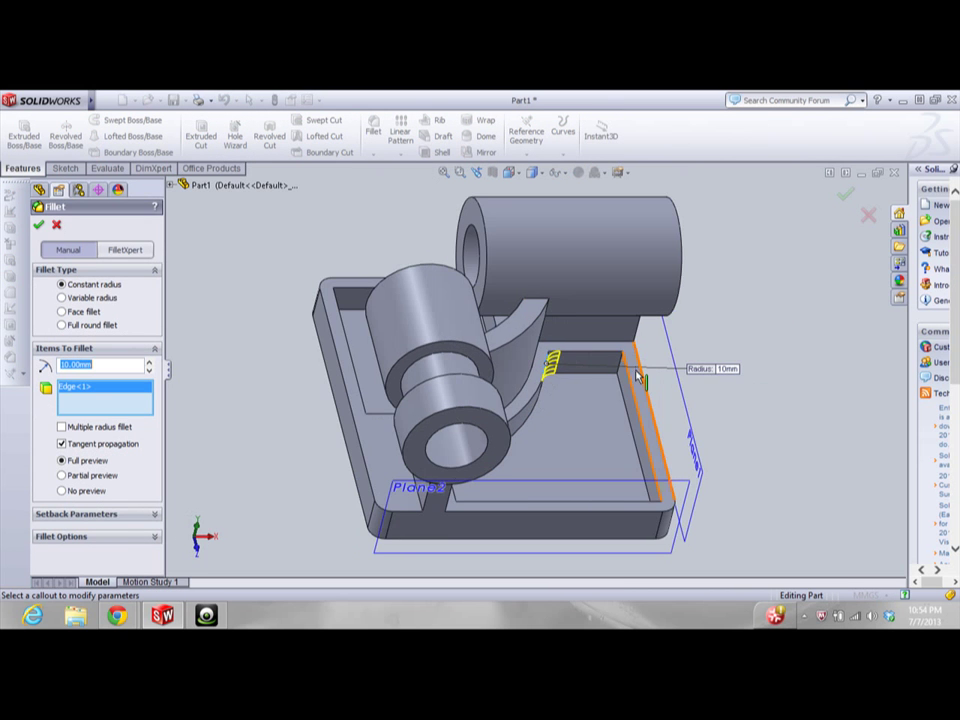
pyautogui.click(622, 372)
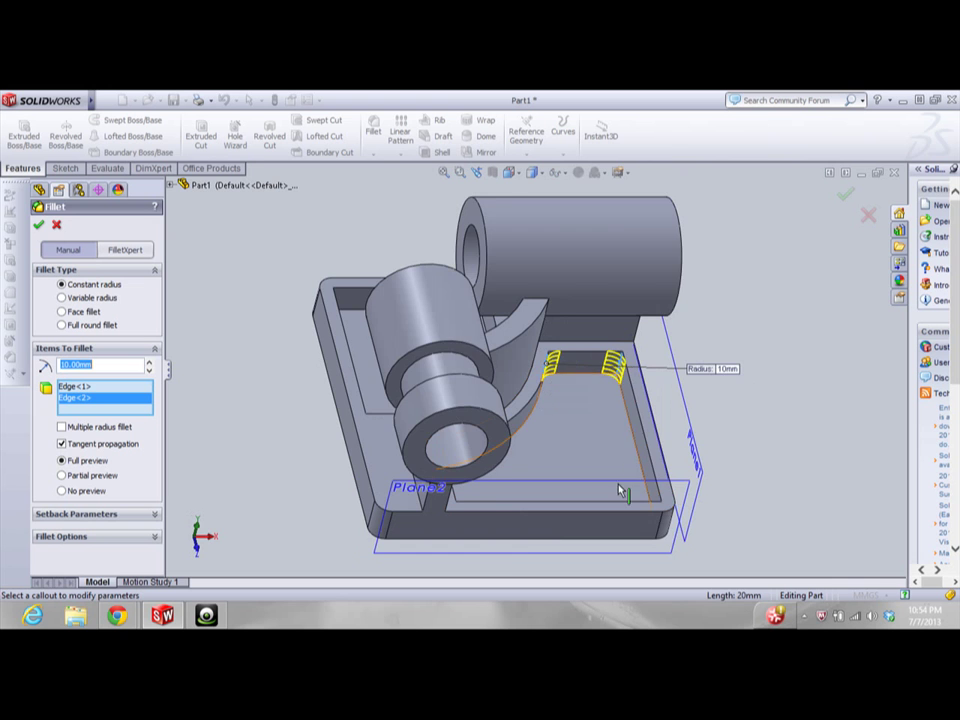
pyautogui.press('Down')
pyautogui.press('Down')
pyautogui.press('Down')
pyautogui.press('Down')
pyautogui.press('Down')
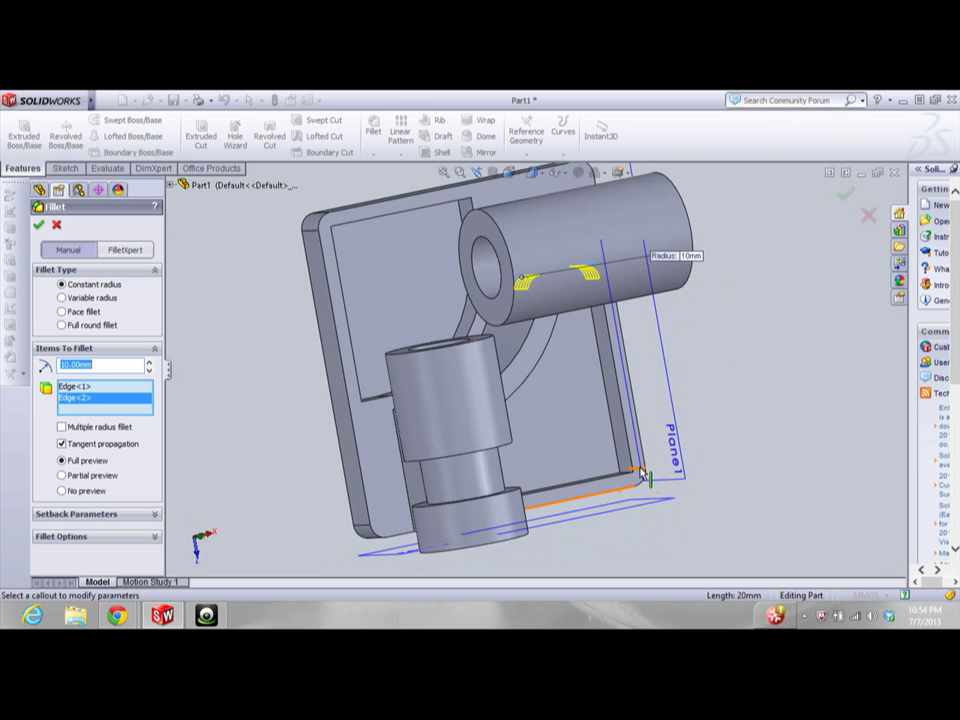
pyautogui.click(630, 447)
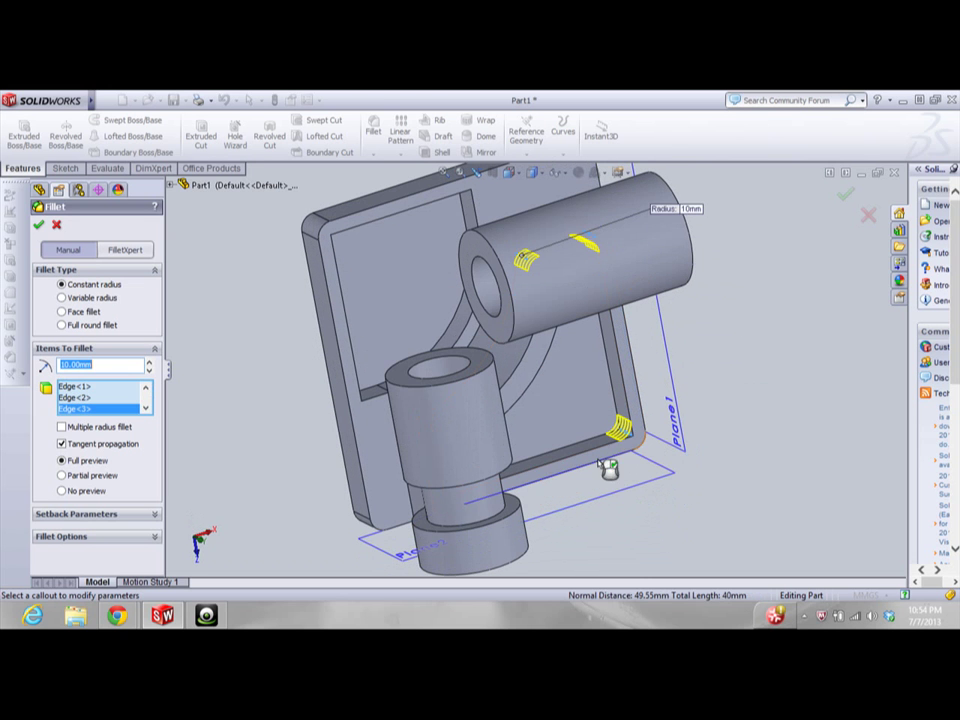
pyautogui.press('Left')
pyautogui.press('Left')
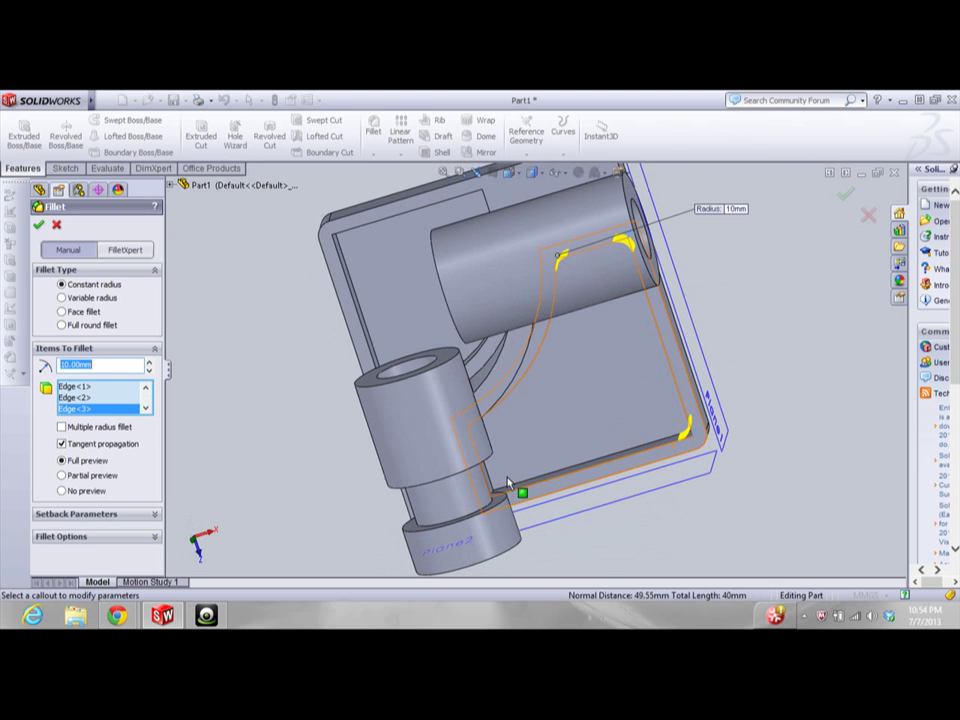
pyautogui.press('Left')
pyautogui.press('Left')
pyautogui.press('Left')
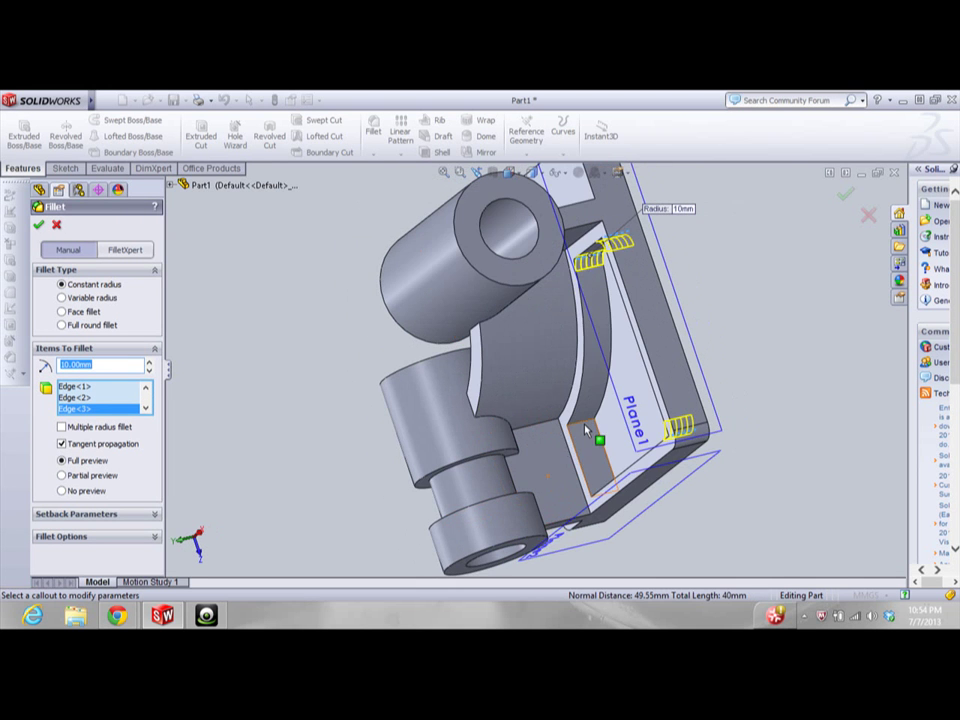
pyautogui.click(588, 430)
pyautogui.press('Left')
pyautogui.press('Left')
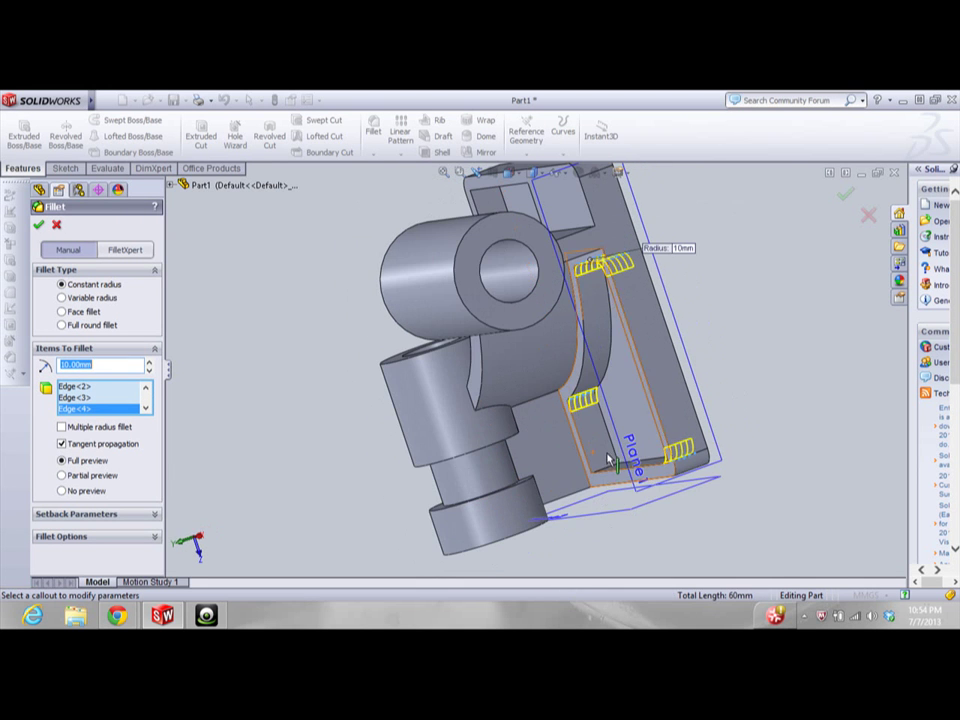
pyautogui.click(607, 445)
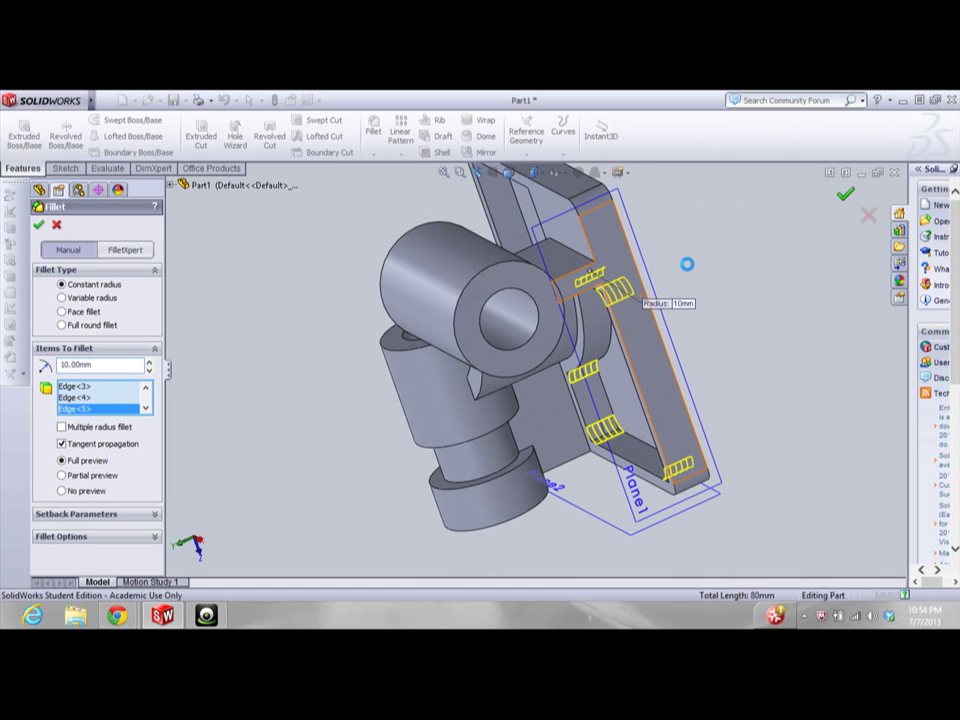
pyautogui.press('Return')
# Fillet the three vertical corner edges of the pocket on the inner side of the curved wall with a 10 mm radius
pyautogui.press('Left')
pyautogui.press('Left')
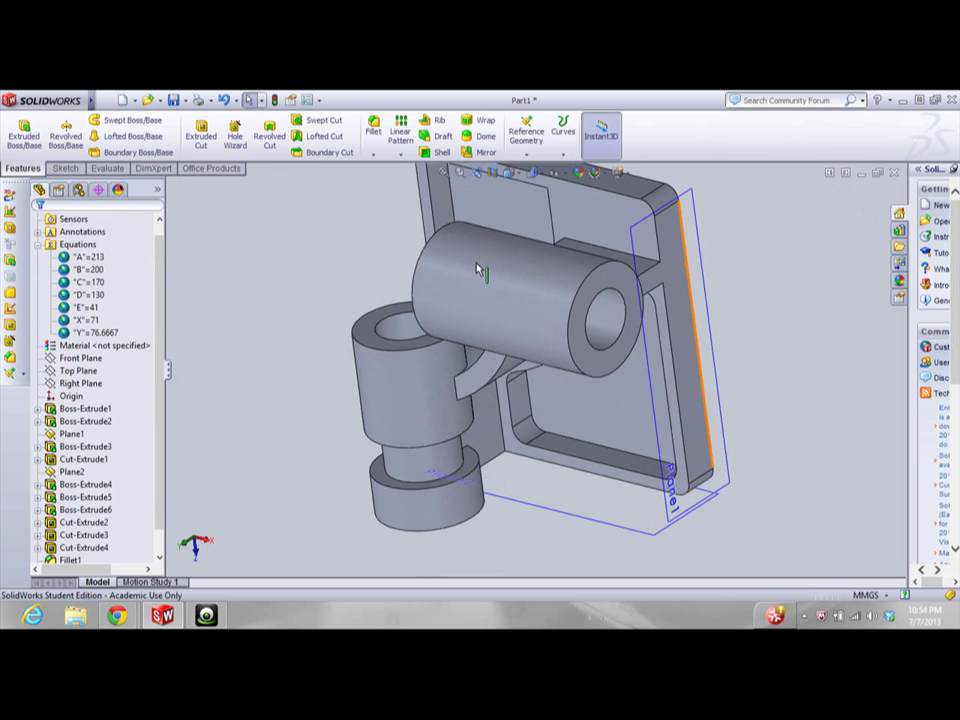
pyautogui.press('Left')
pyautogui.press('Left')
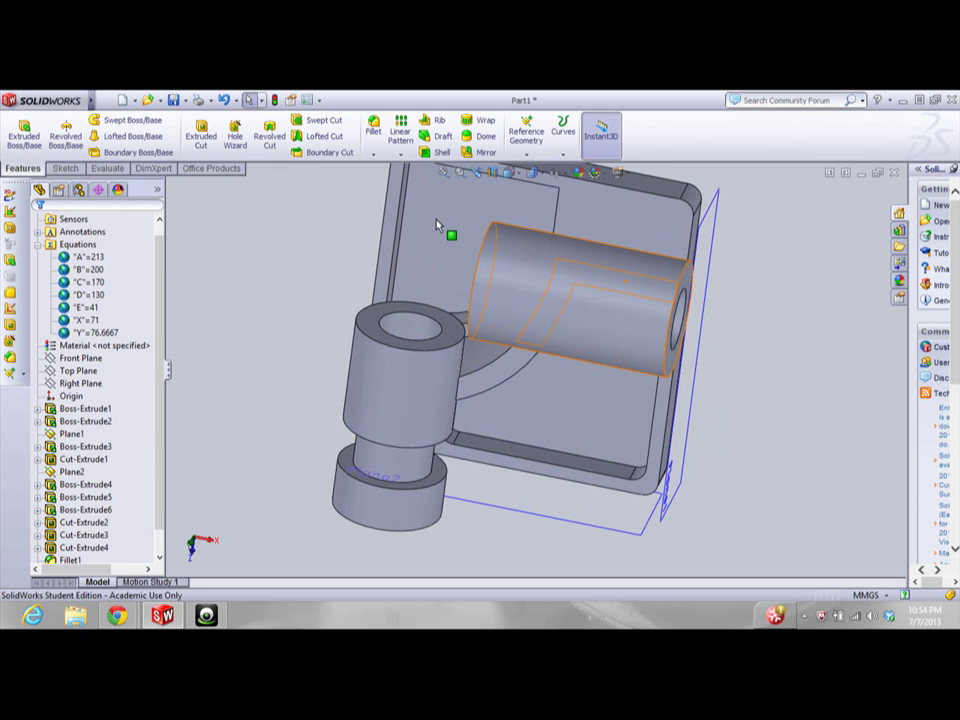
pyautogui.press('Right')
pyautogui.press('Right')
pyautogui.press('Up')
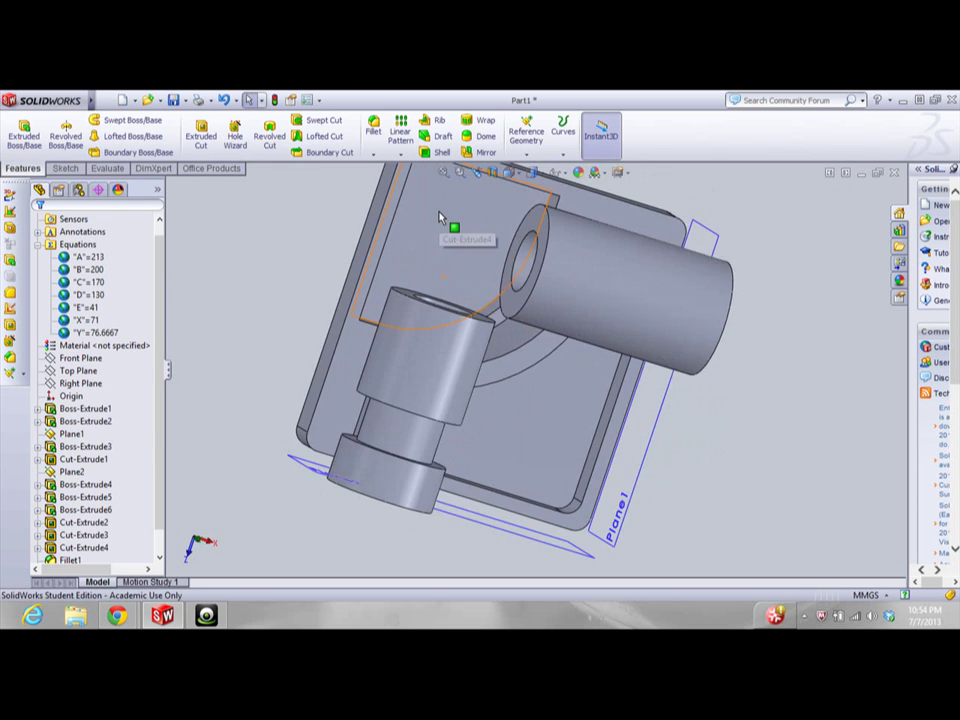
pyautogui.scroll(-3, 436, 209)
pyautogui.press('Up')
pyautogui.press('Up')
pyautogui.press('Left')
pyautogui.press('Left')
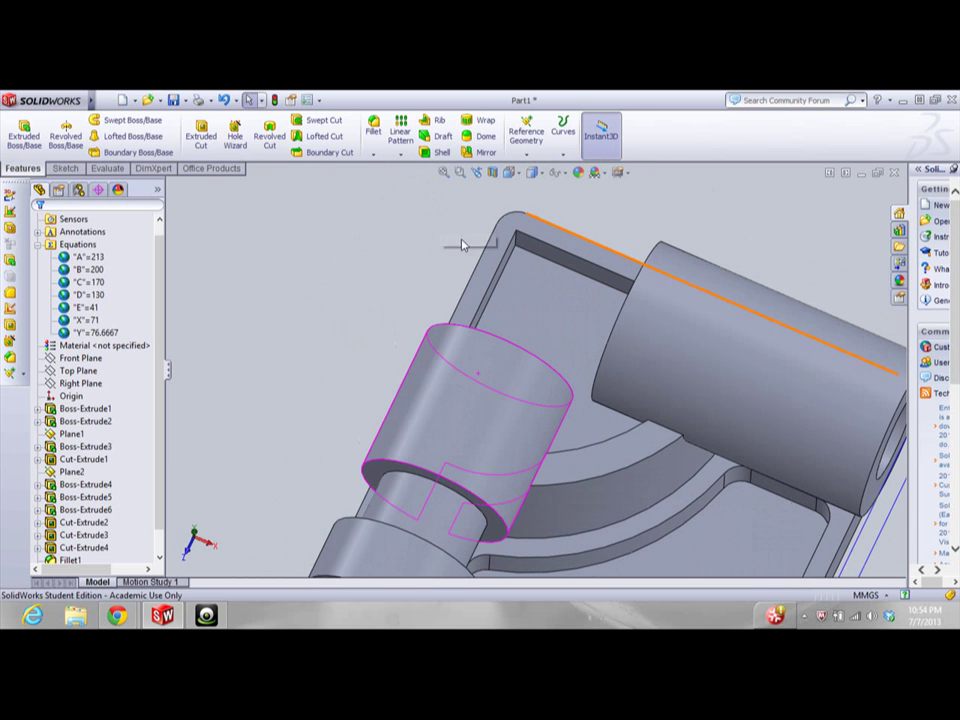
pyautogui.click(373, 127)
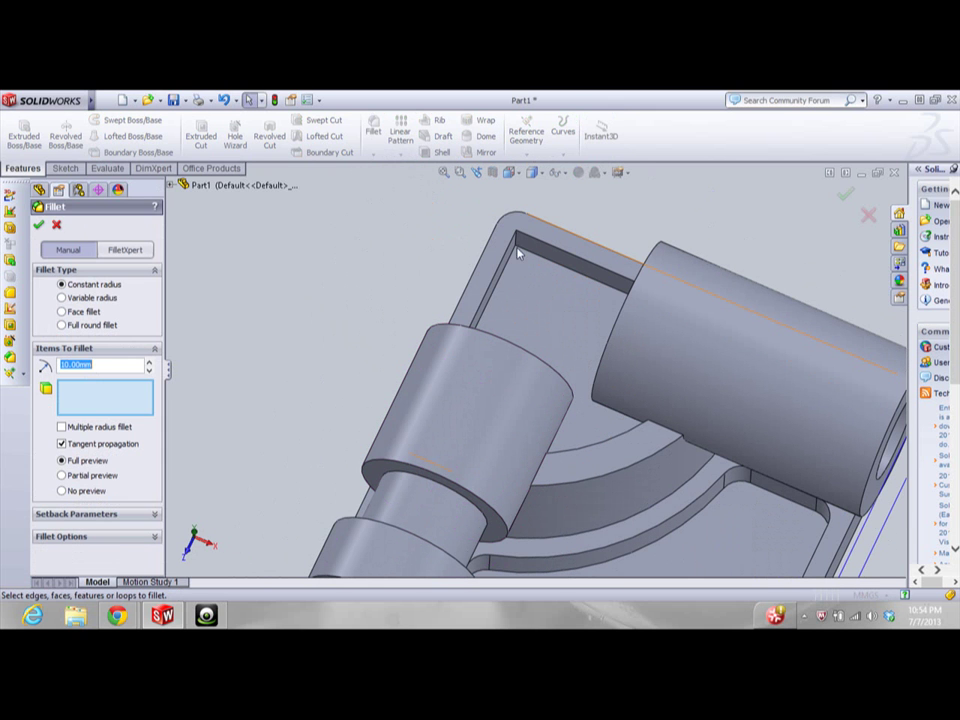
pyautogui.click(518, 243)
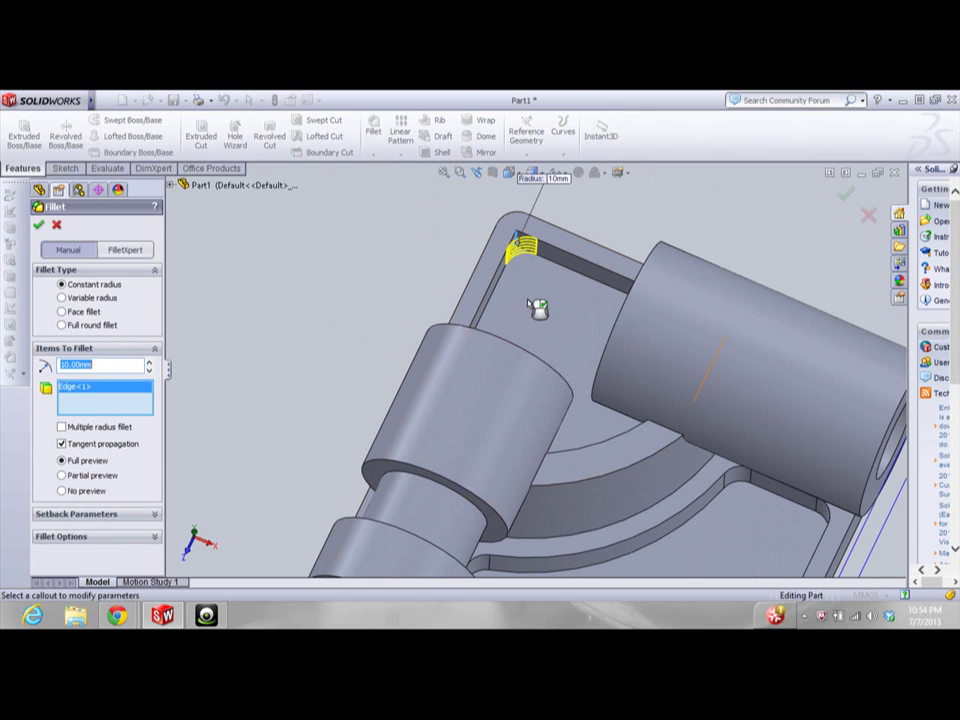
pyautogui.press('Down')
pyautogui.press('Down')
pyautogui.press('Right')
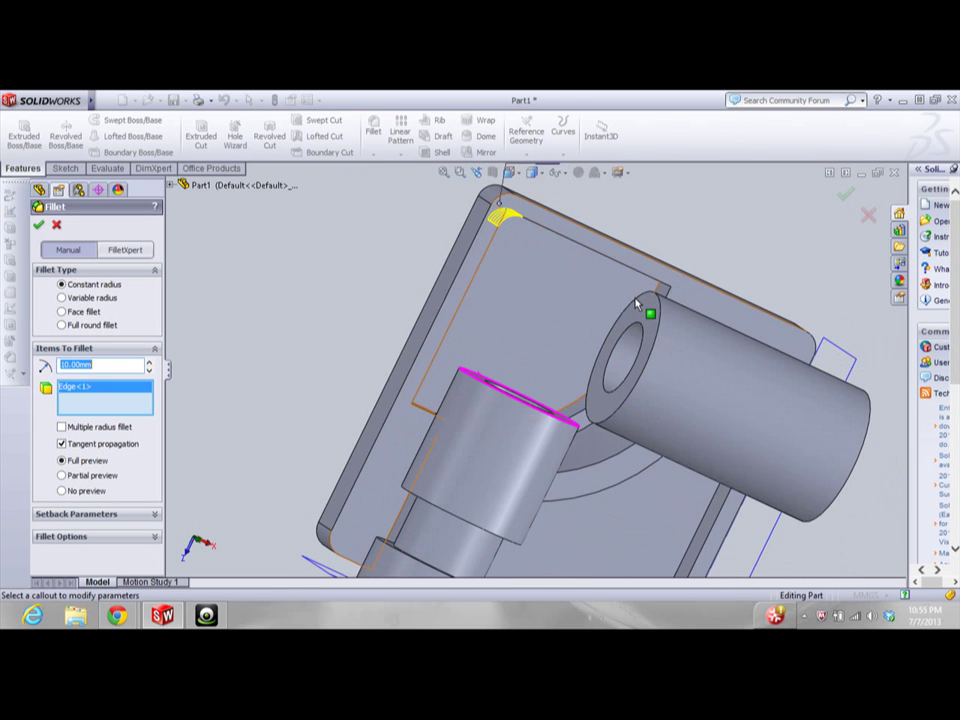
pyautogui.press('Right')
pyautogui.press('Right')
pyautogui.press('Left')
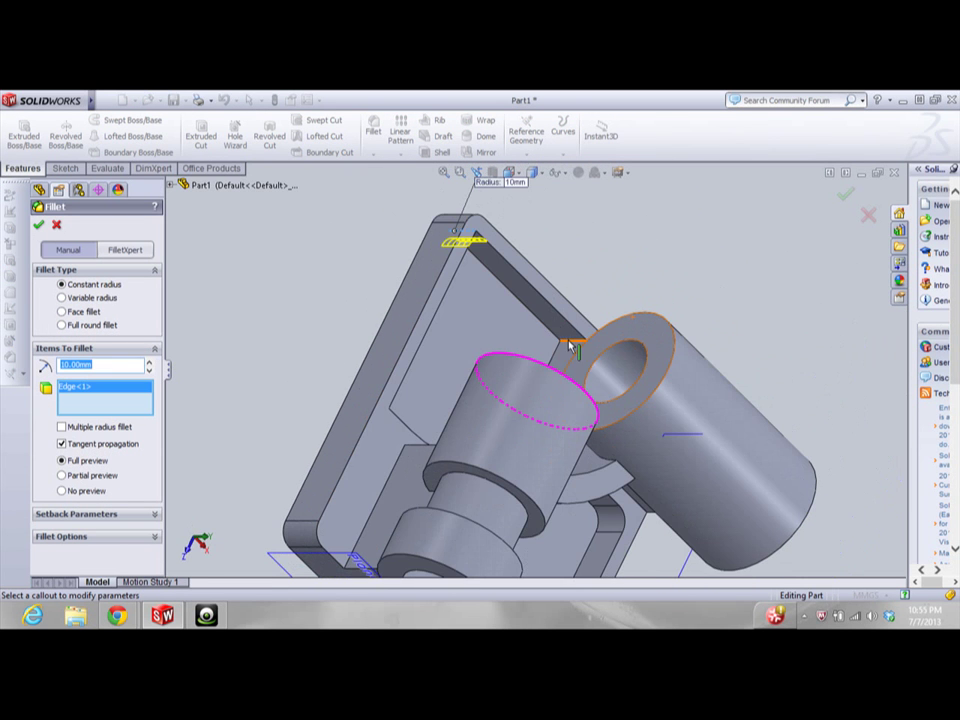
pyautogui.click(573, 341)
pyautogui.press('Left')
pyautogui.scroll(1, 486, 363)
pyautogui.press('Left')
pyautogui.press('Left')
pyautogui.press('Left')
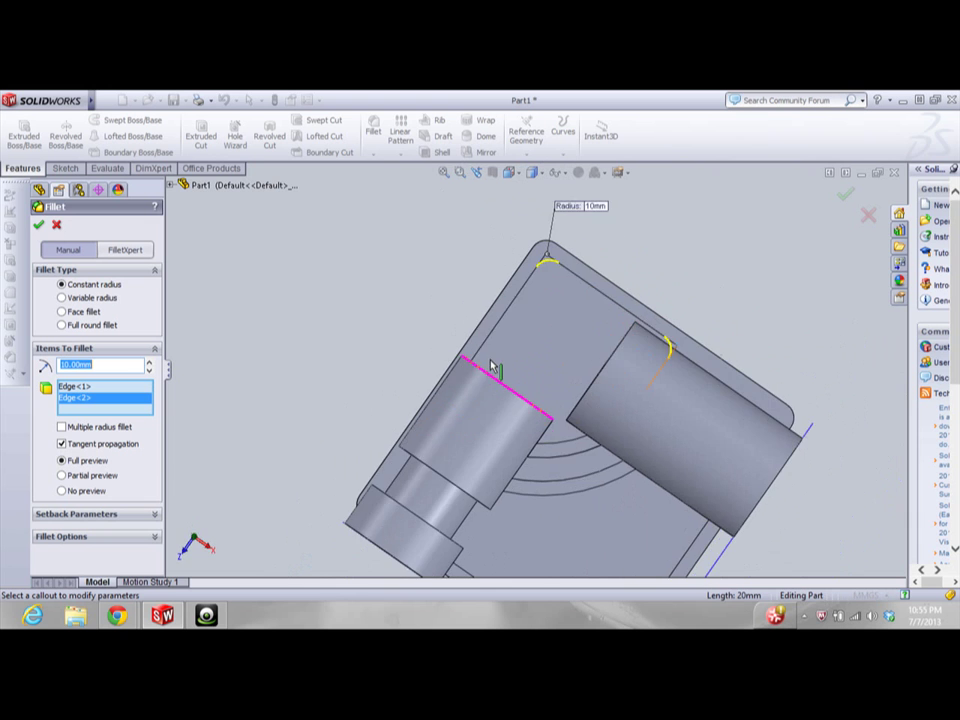
pyautogui.press('Up')
pyautogui.press('Up')
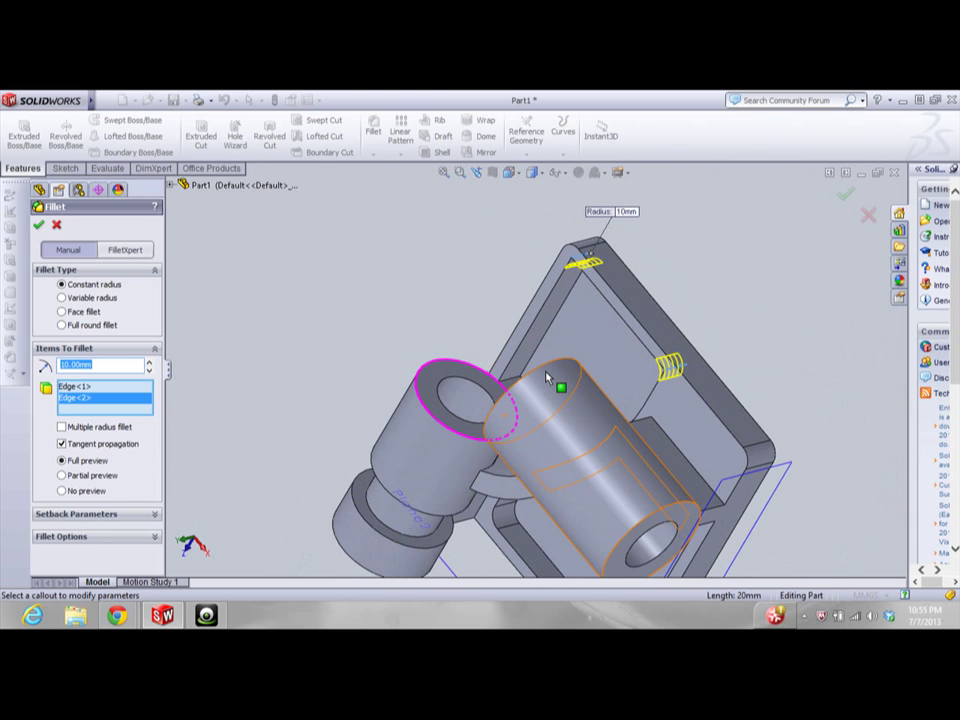
pyautogui.press('Down')
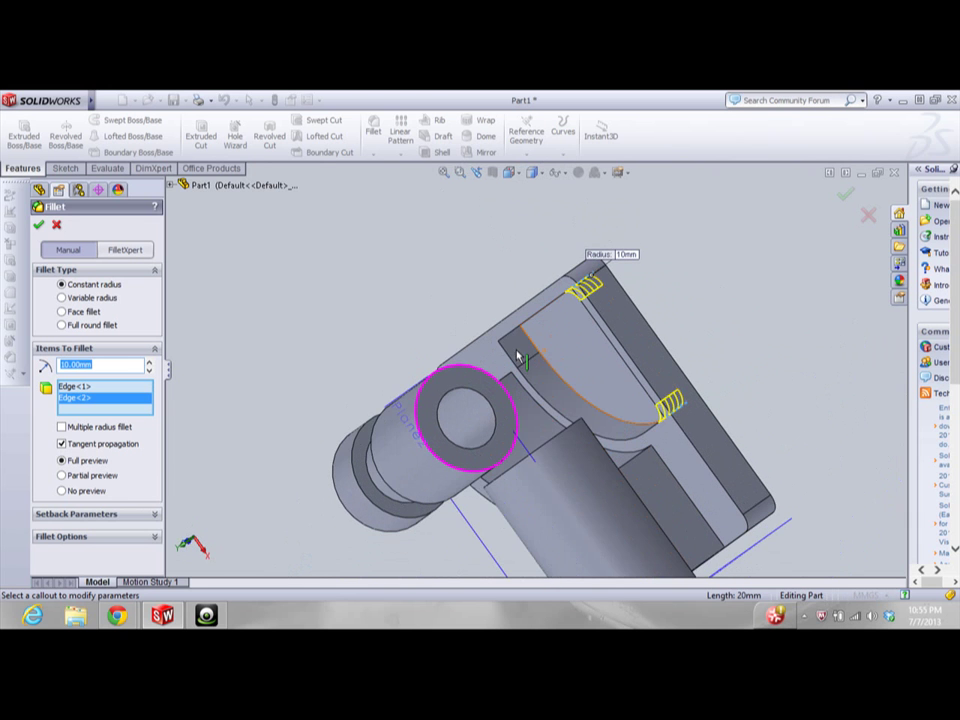
pyautogui.press('Up')
pyautogui.click(517, 360)
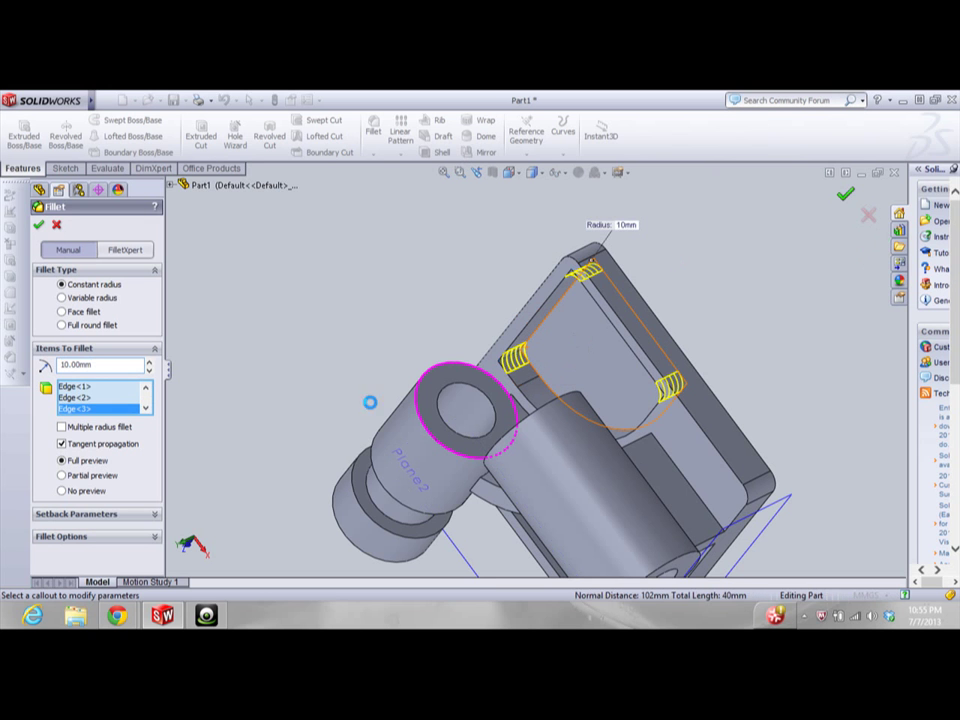
pyautogui.click(187, 546)
# Switch to the exam PDF in Chrome and read the chamfer callout for the cylinder bores in section HH-HH
pyautogui.scroll(5, 544, 468)
pyautogui.moveTo(544, 468); pyautogui.dragTo(544, 435, button='middle')
pyautogui.scroll(-3, 544, 435)
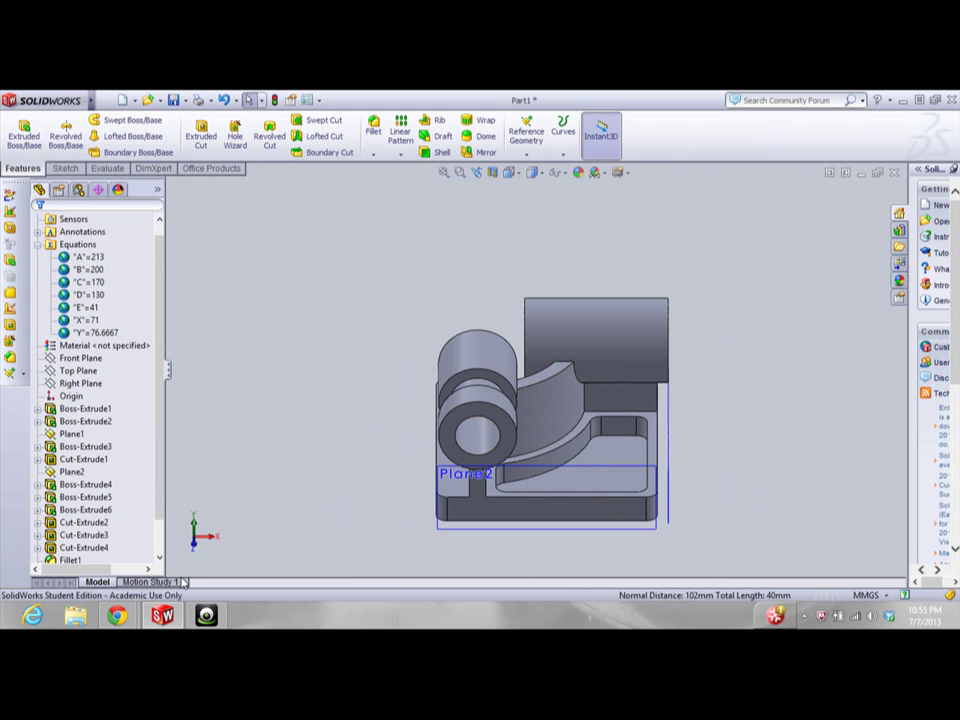
pyautogui.moveTo(117, 615)
pyautogui.click(268, 549)
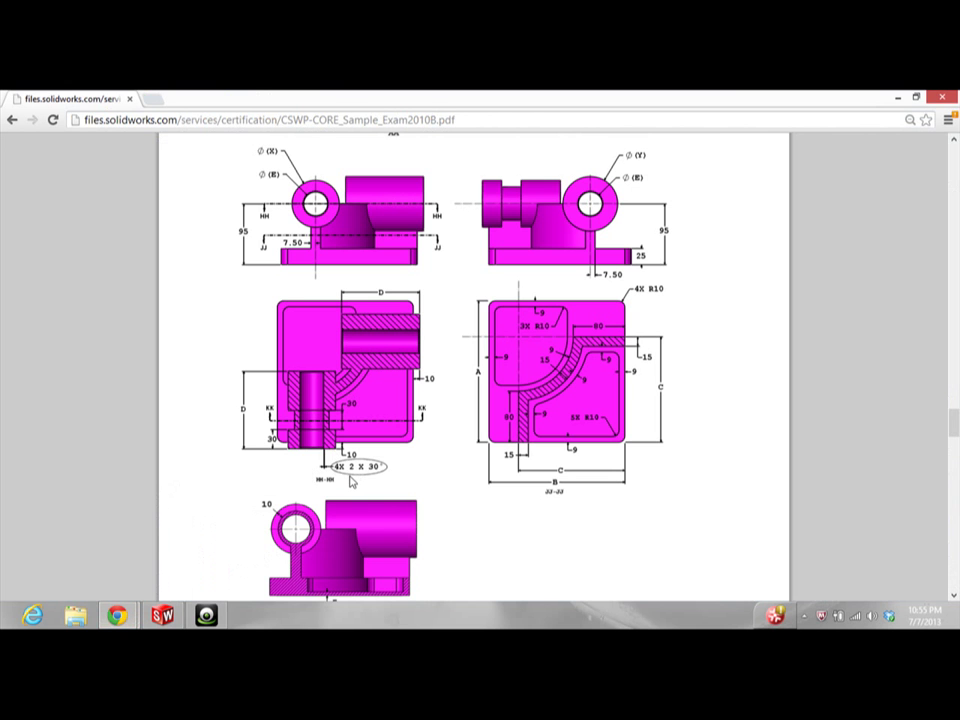
# Return to SolidWorks and chamfer both ends of the two cylinder bores using angle distance, 2 mm at 30 degrees
pyautogui.click(162, 615)
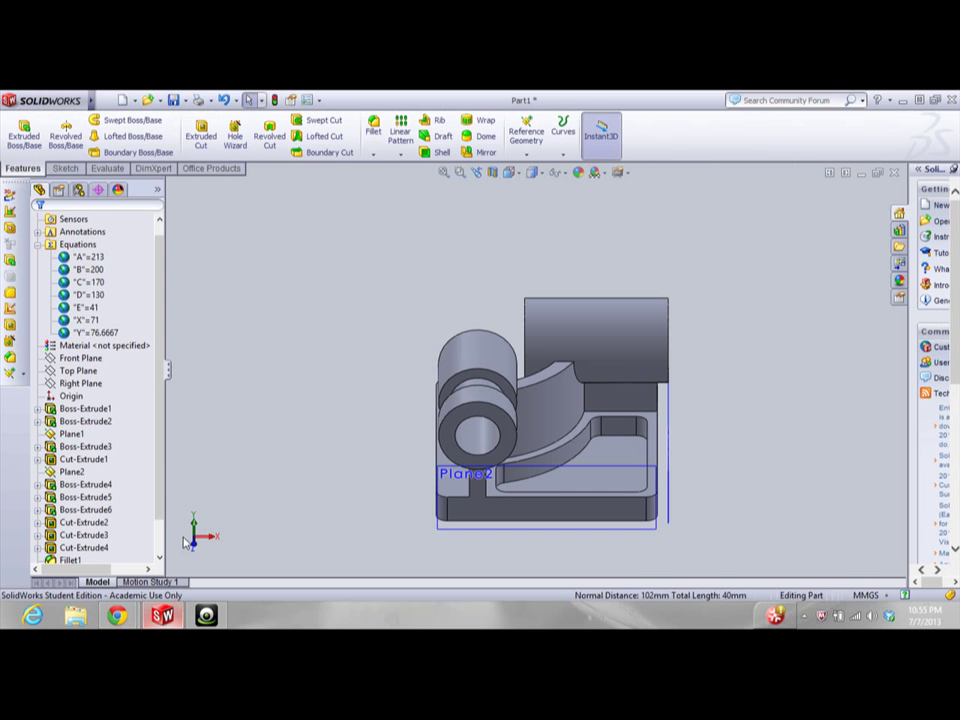
pyautogui.click(373, 155)
pyautogui.click(398, 182)
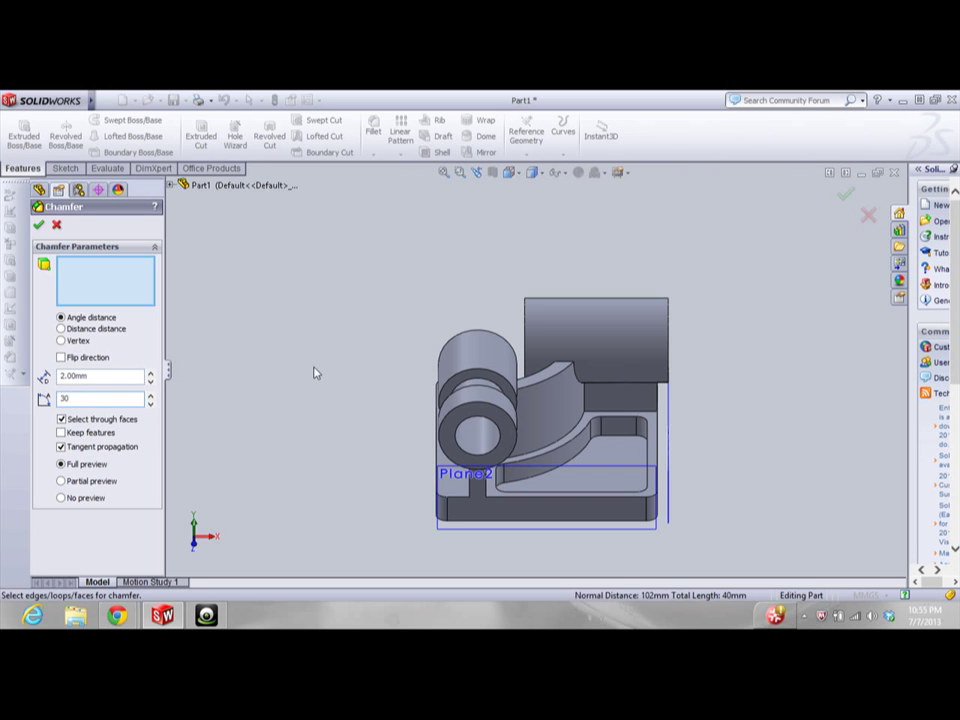
pyautogui.click(475, 443)
pyautogui.press('Left')
pyautogui.press('Left')
pyautogui.press('Left')
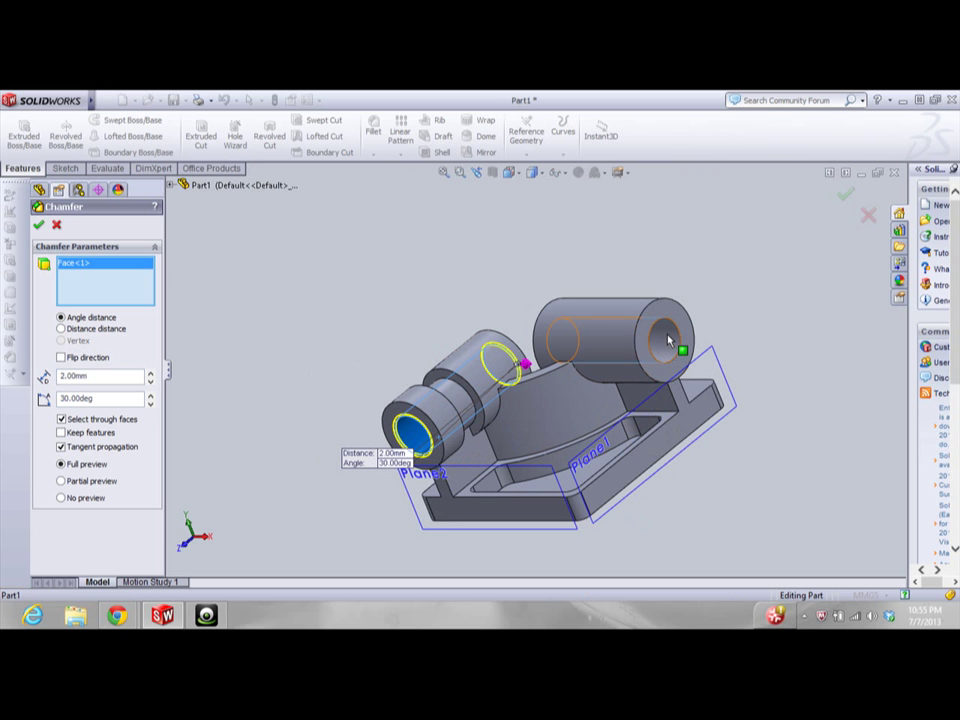
pyautogui.click(664, 335)
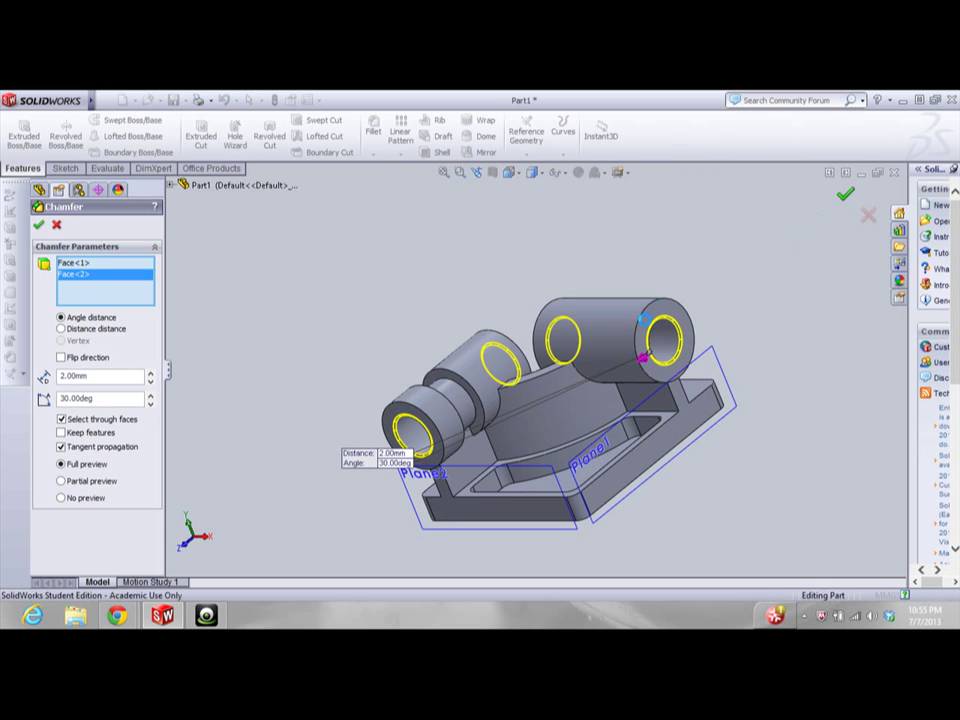
pyautogui.click(843, 194)
pyautogui.click(190, 526)
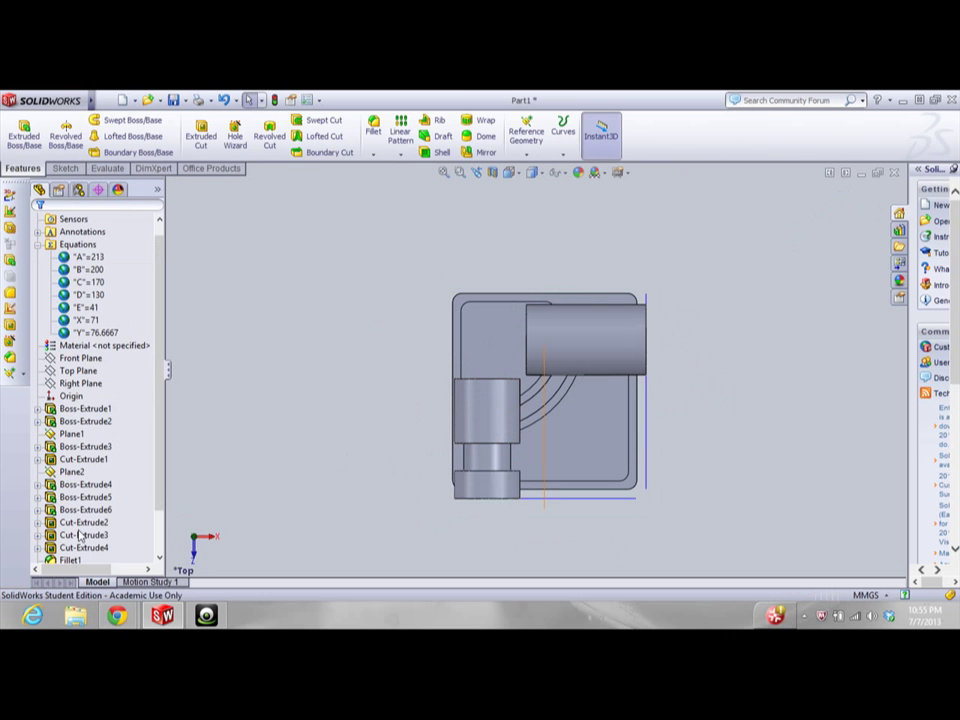
# Switch to the exam PDF in Chrome and read the Stage 2 material and parameter specifications
pyautogui.moveTo(117, 615)
pyautogui.click(255, 572)
pyautogui.scroll(-6, 290, 451)
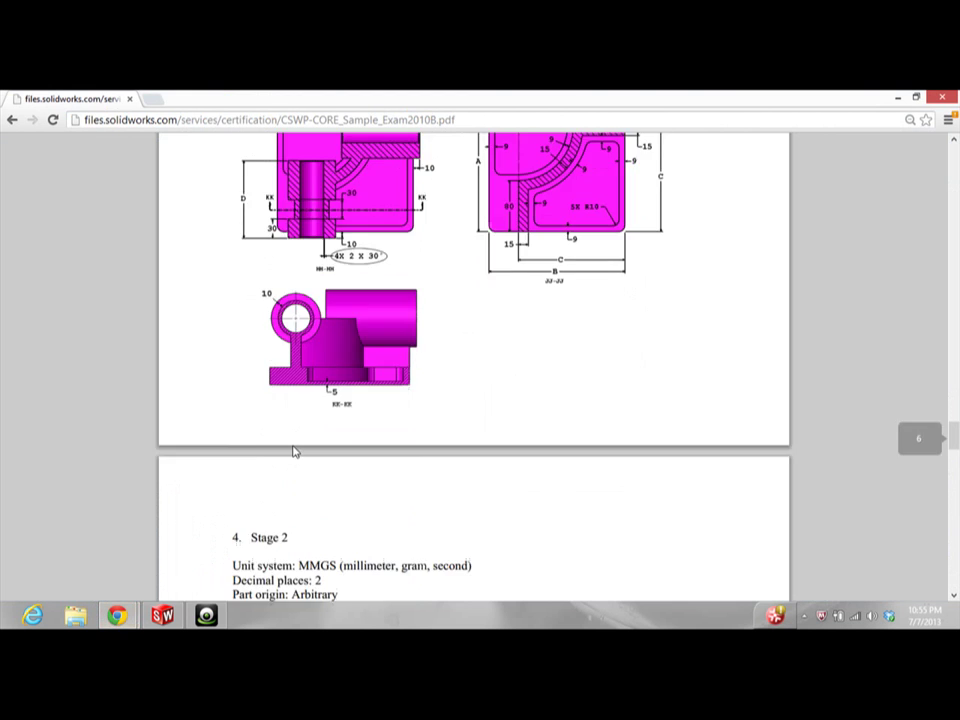
pyautogui.scroll(1, 294, 451)
pyautogui.keyDown('ctrl'); pyautogui.scroll(-1, 294, 451); pyautogui.keyUp('ctrl')
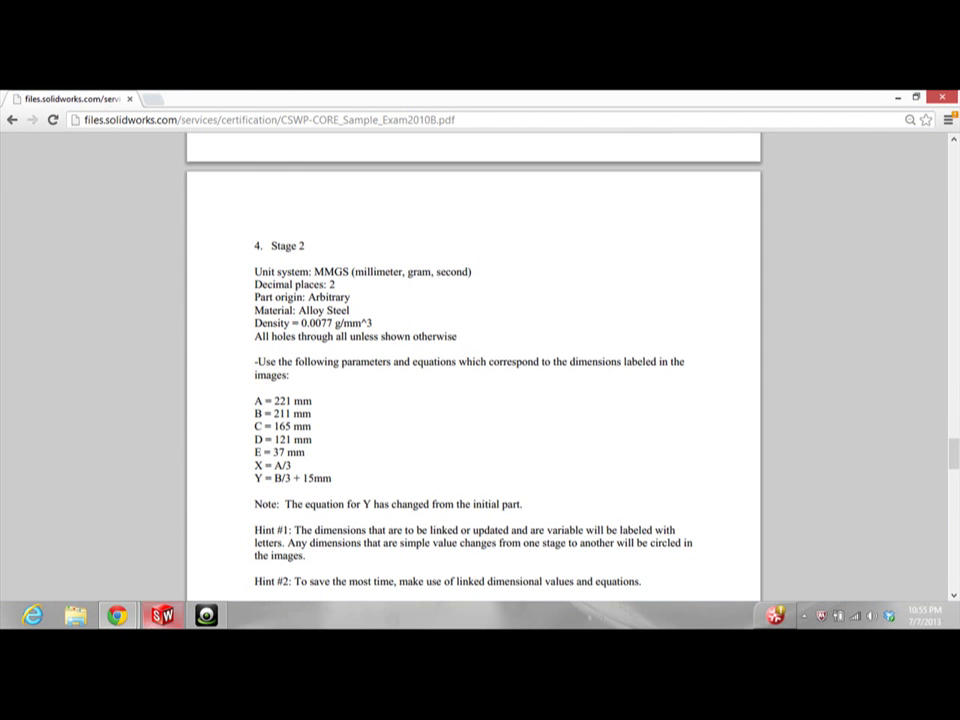
# Return to SolidWorks and assign Alloy Steel as the part's material
pyautogui.click(162, 615)
pyautogui.rightClick(92, 345)
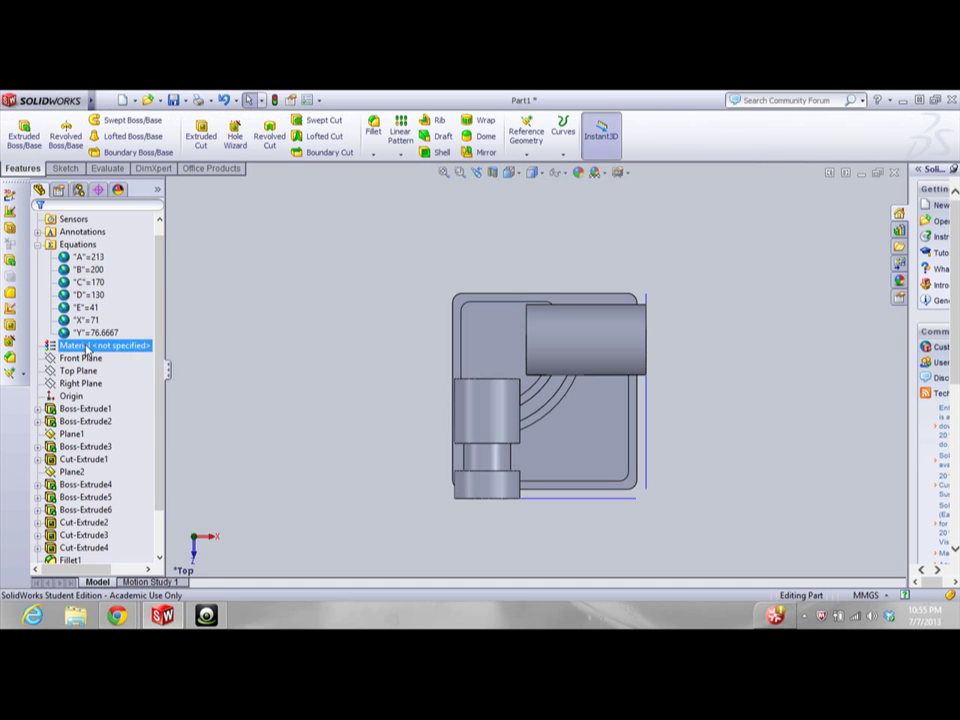
pyautogui.click(130, 353)
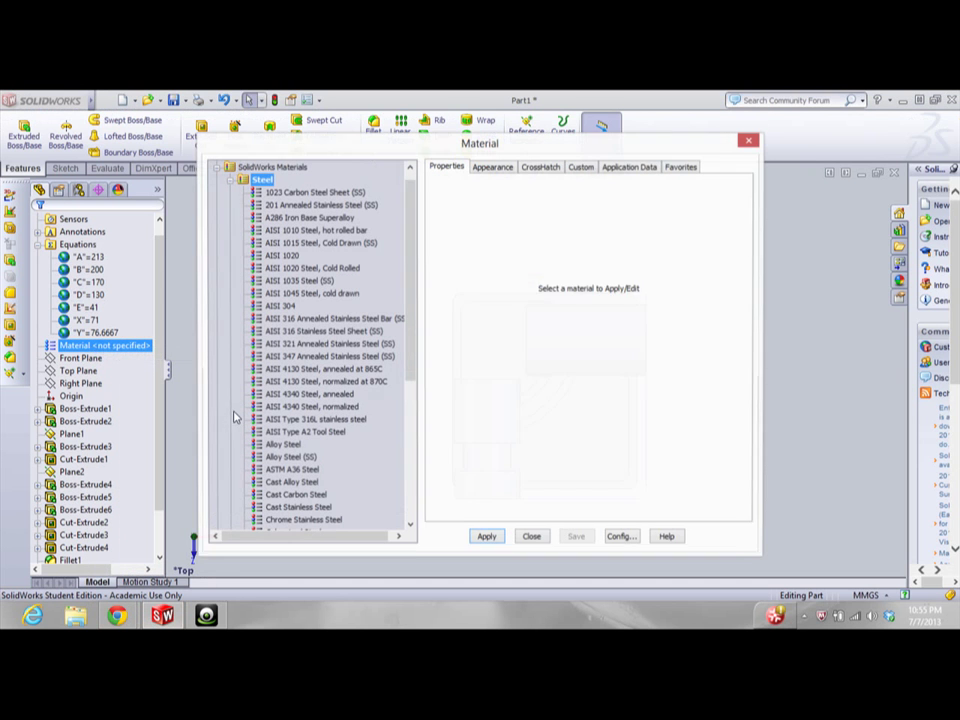
pyautogui.click(283, 445)
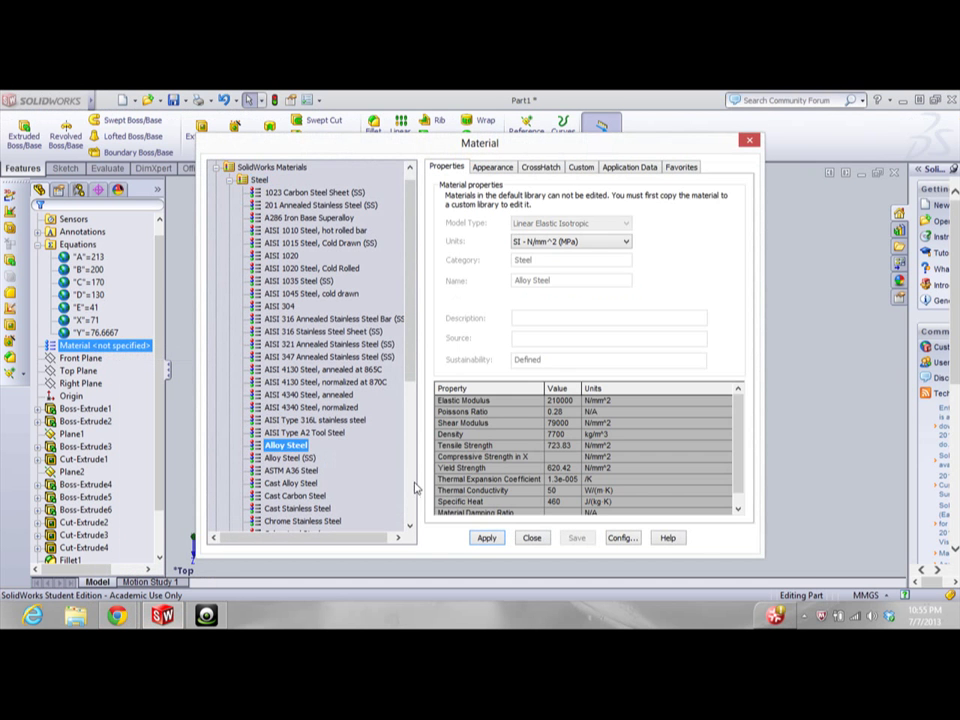
pyautogui.click(486, 538)
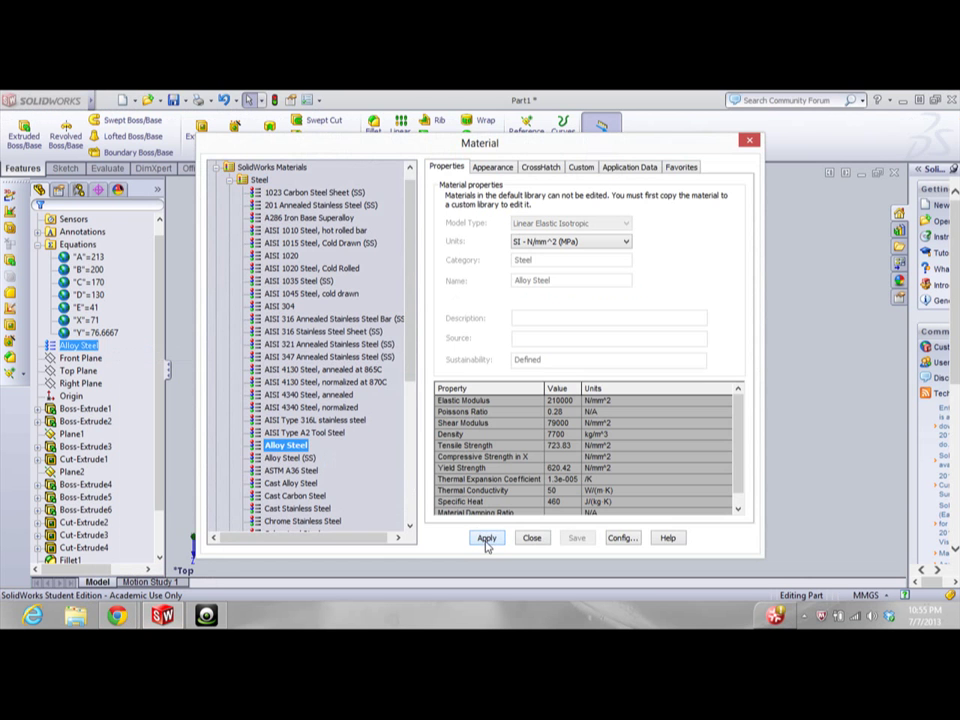
pyautogui.click(532, 538)
# Evaluate the mass properties of the whole part
pyautogui.moveTo(95, 100)
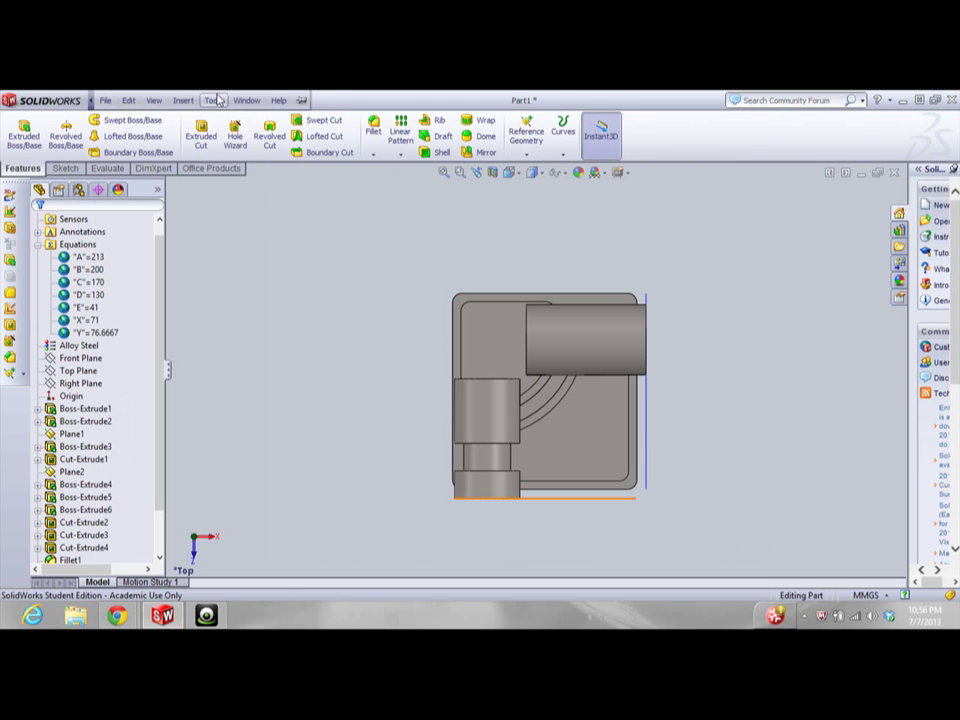
pyautogui.click(212, 100)
pyautogui.click(255, 483)
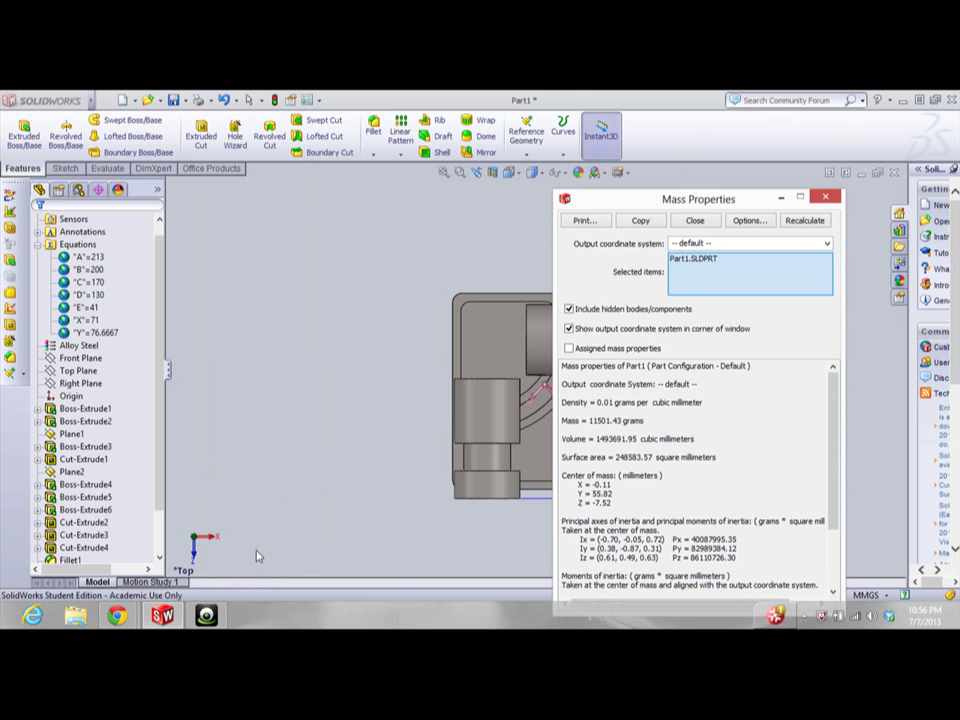
# Switch to the exam PDF in Chrome and look up the answer to question 4 under Answers and Hints
pyautogui.click(117, 615)
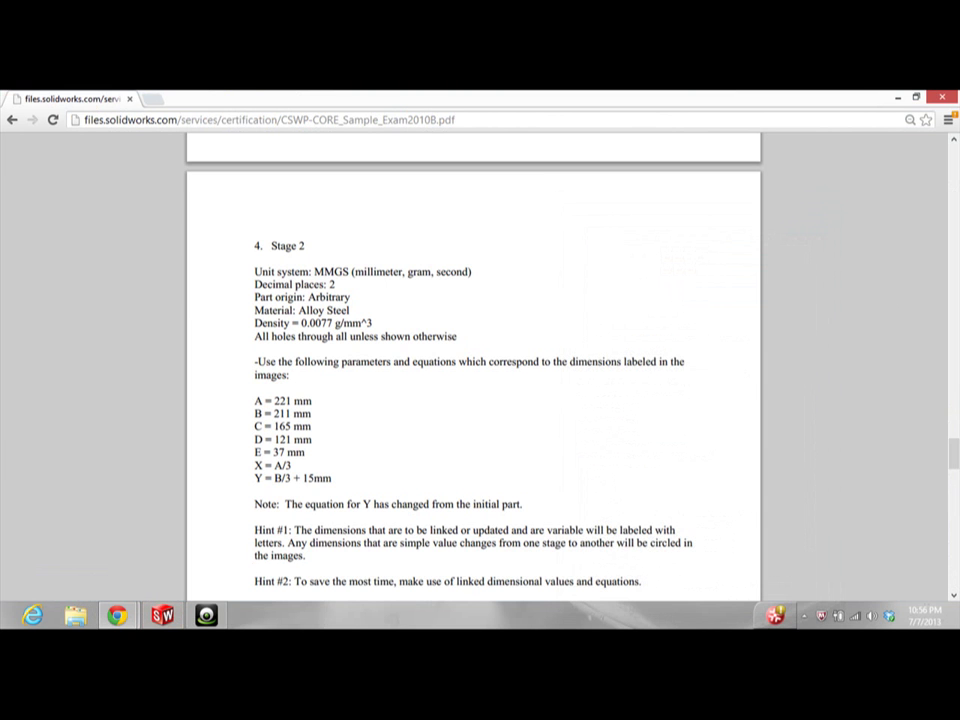
pyautogui.moveTo(955, 463); pyautogui.dragTo(956, 560)
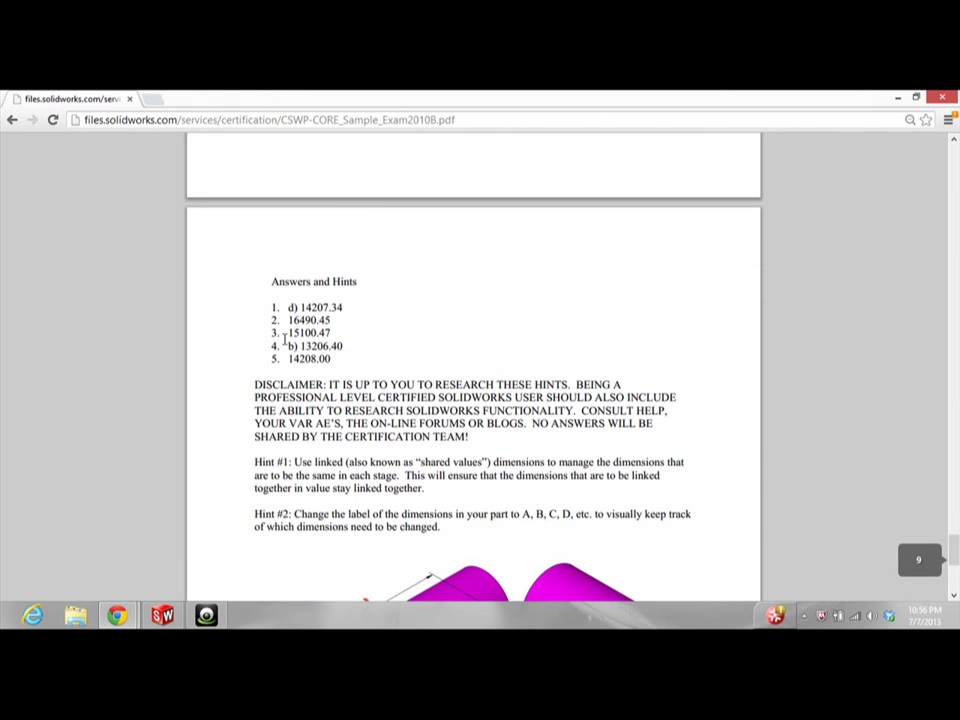
pyautogui.moveTo(299, 346); pyautogui.dragTo(345, 347)
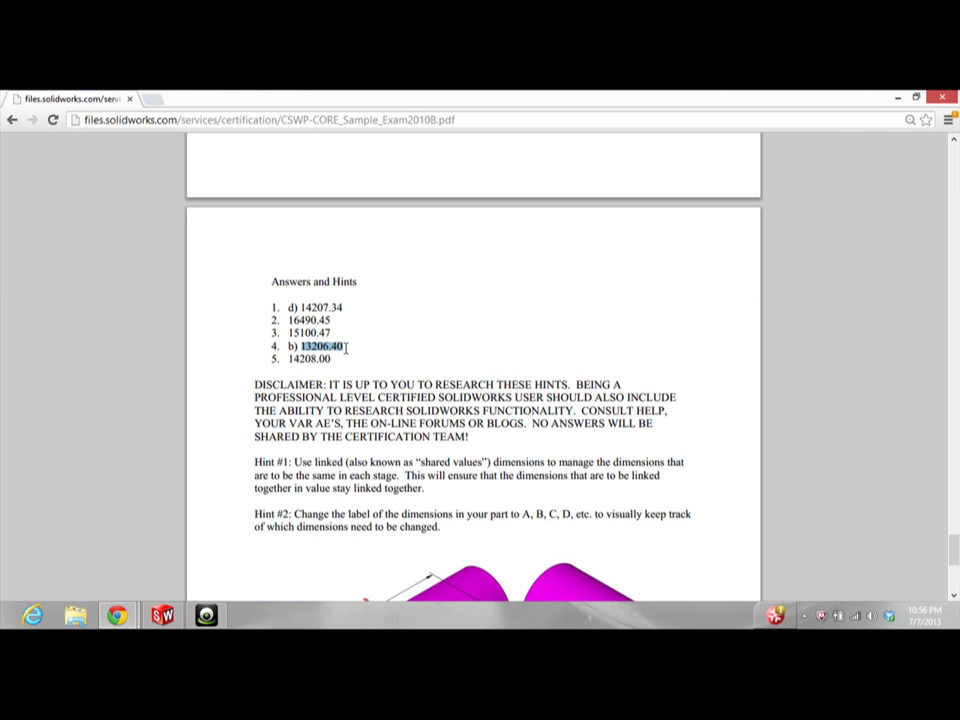
# Review the Stage 2 parameter values in the PDF, and return to SolidWorks to close the mass properties
pyautogui.scroll(15, 308, 378)
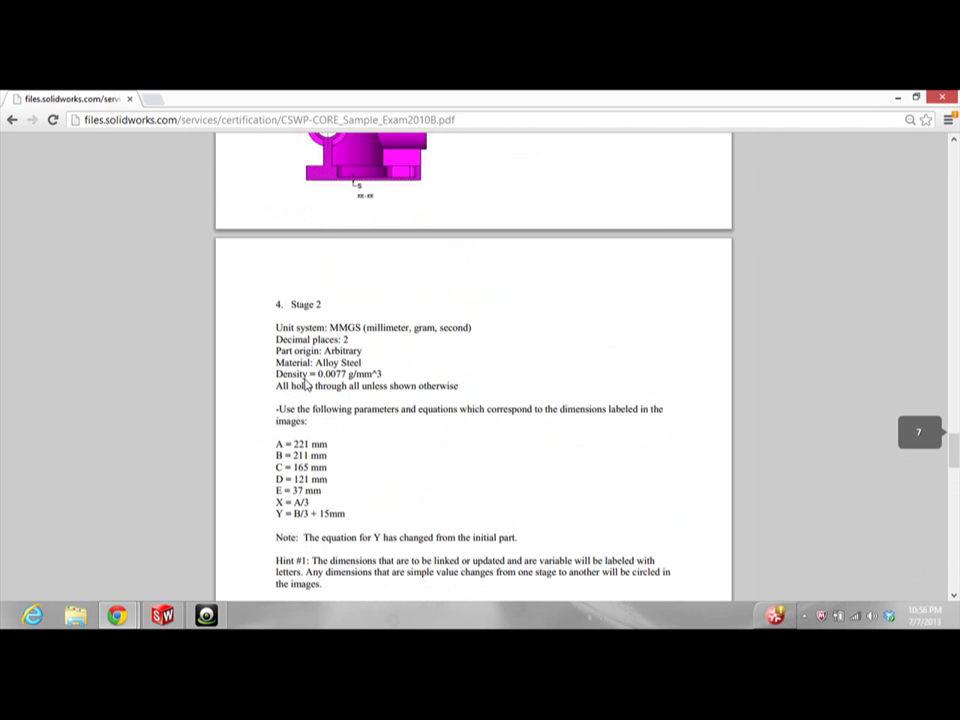
pyautogui.scroll(-1, 308, 385)
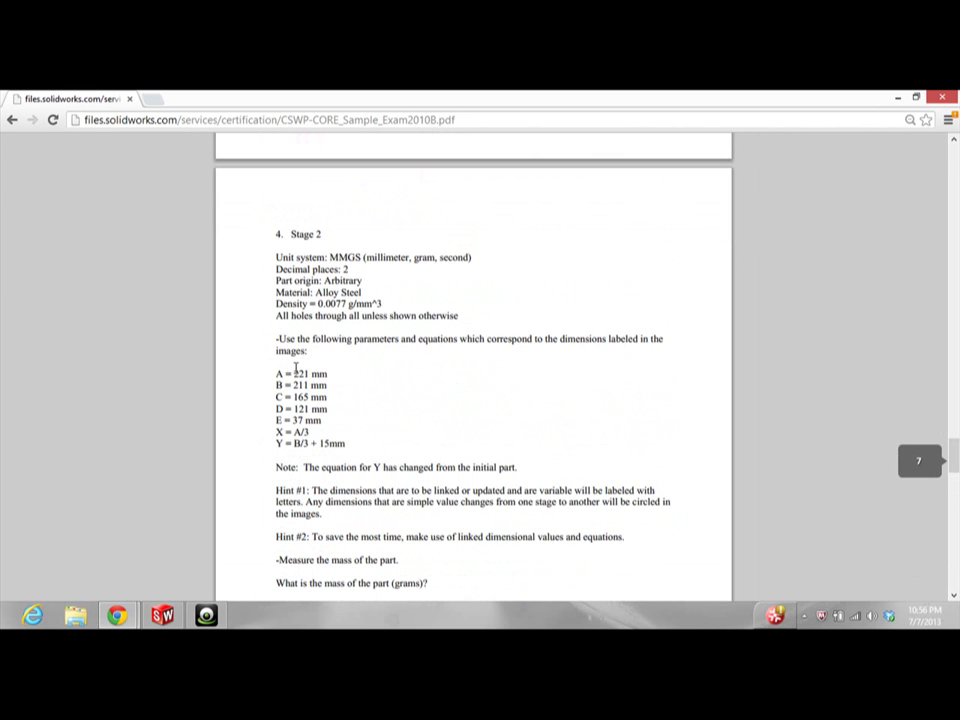
pyautogui.doubleClick(298, 373)
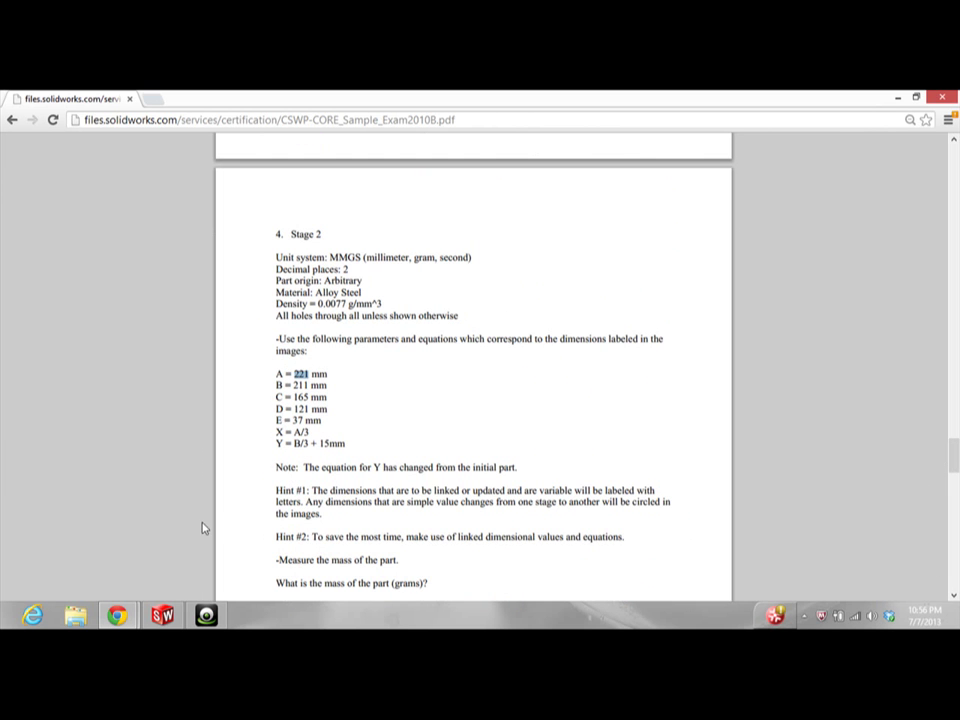
pyautogui.click(162, 615)
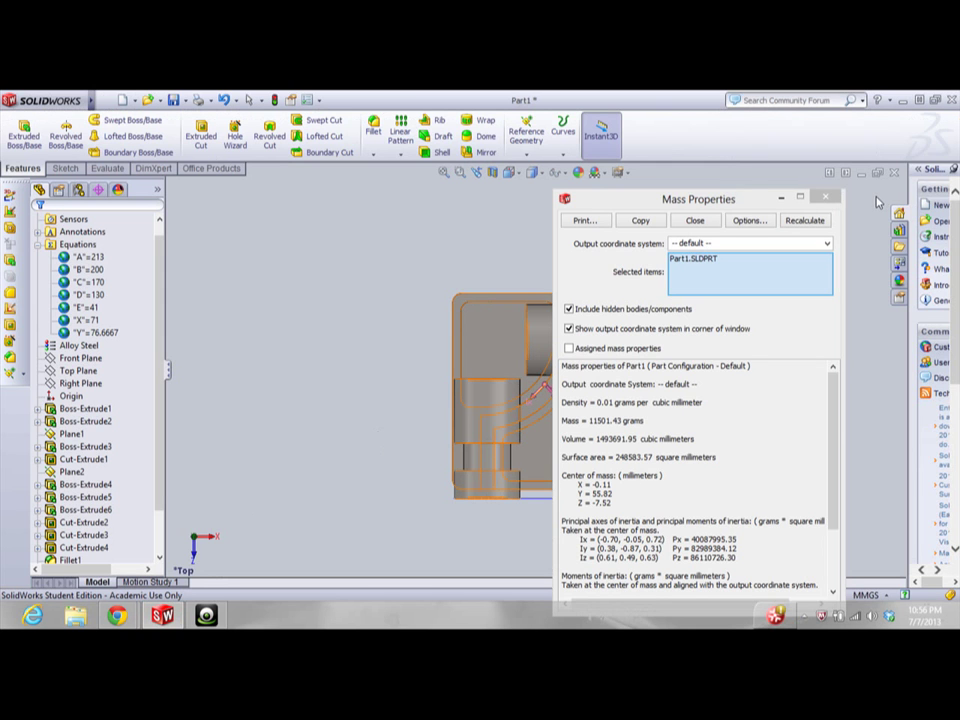
pyautogui.click(826, 197)
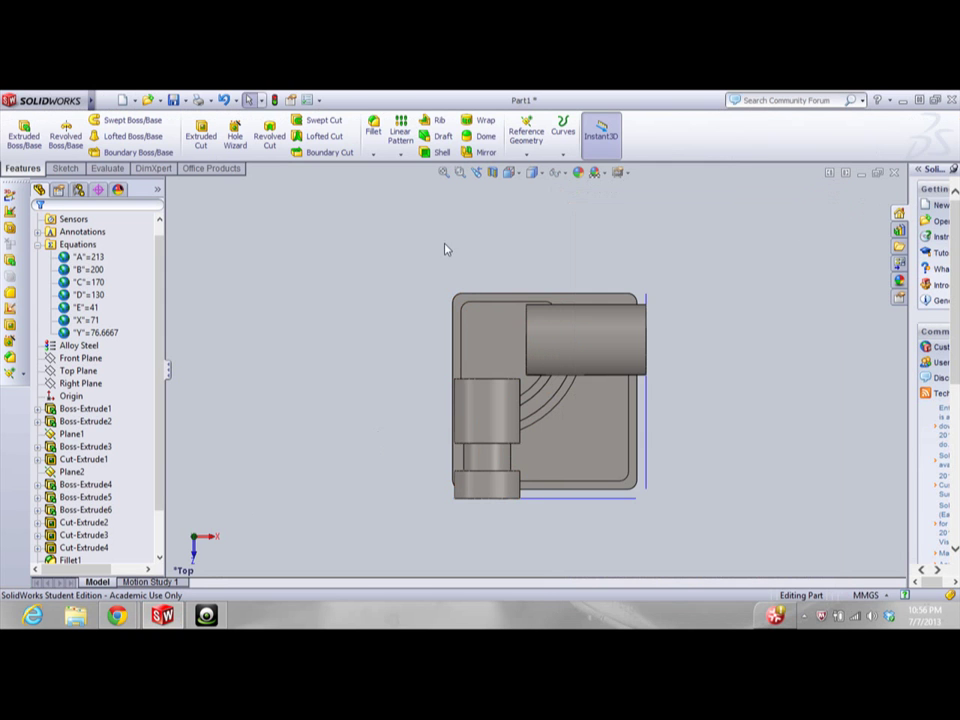
# Open the equation manager, check the Stage 2 parameters in the Chrome exam PDF, and set global variable A to 221 in SolidWorks
pyautogui.click(78, 244)
pyautogui.rightClick(88, 244)
pyautogui.click(120, 251)
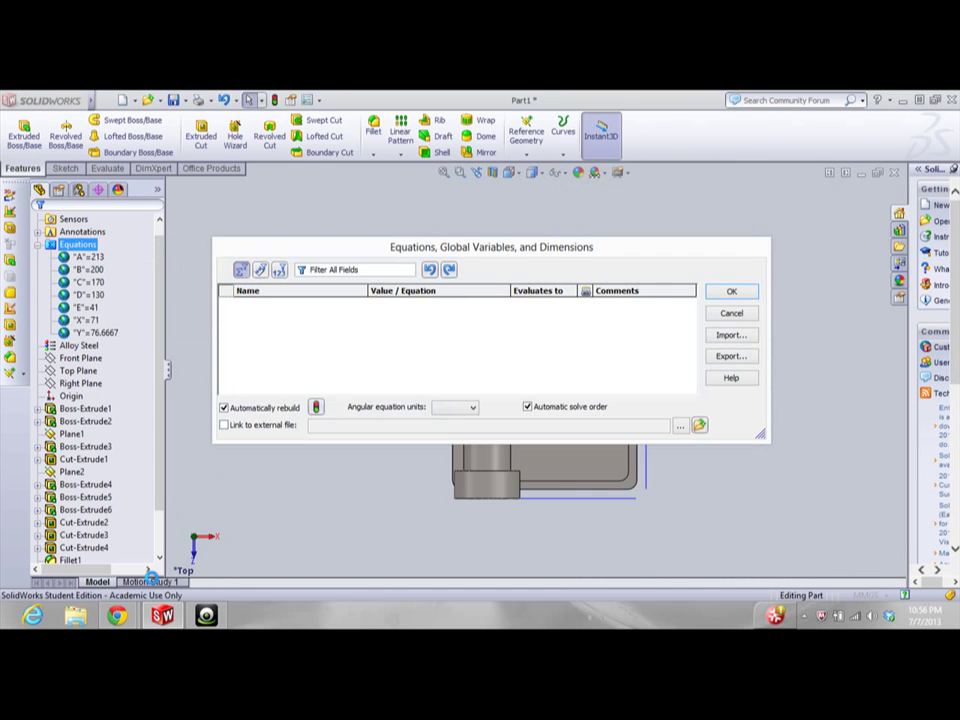
pyautogui.moveTo(118, 618)
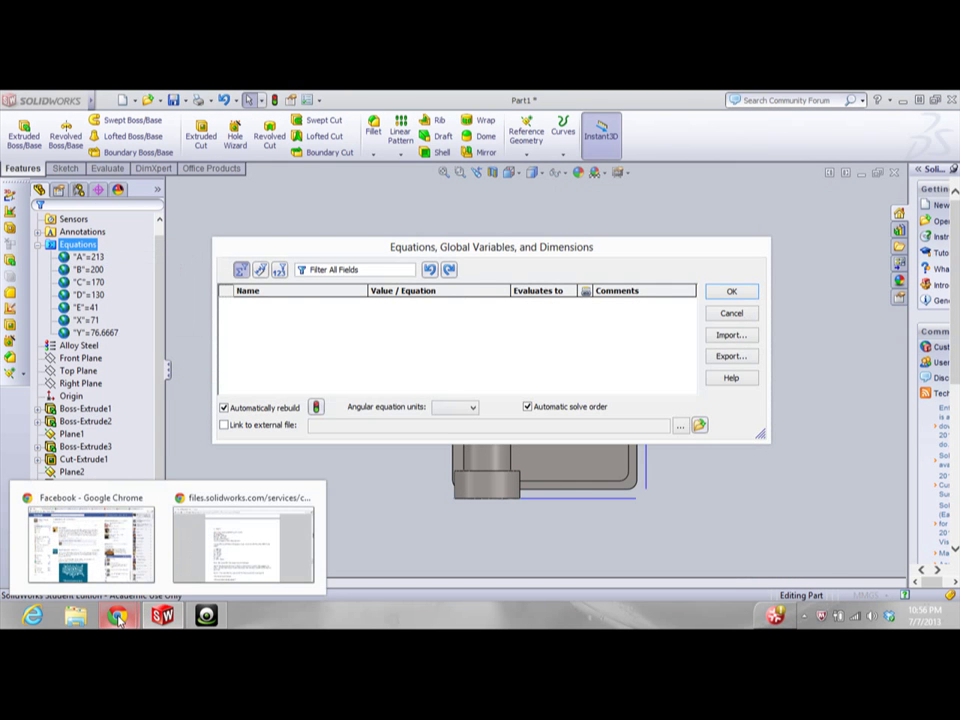
pyautogui.click(243, 545)
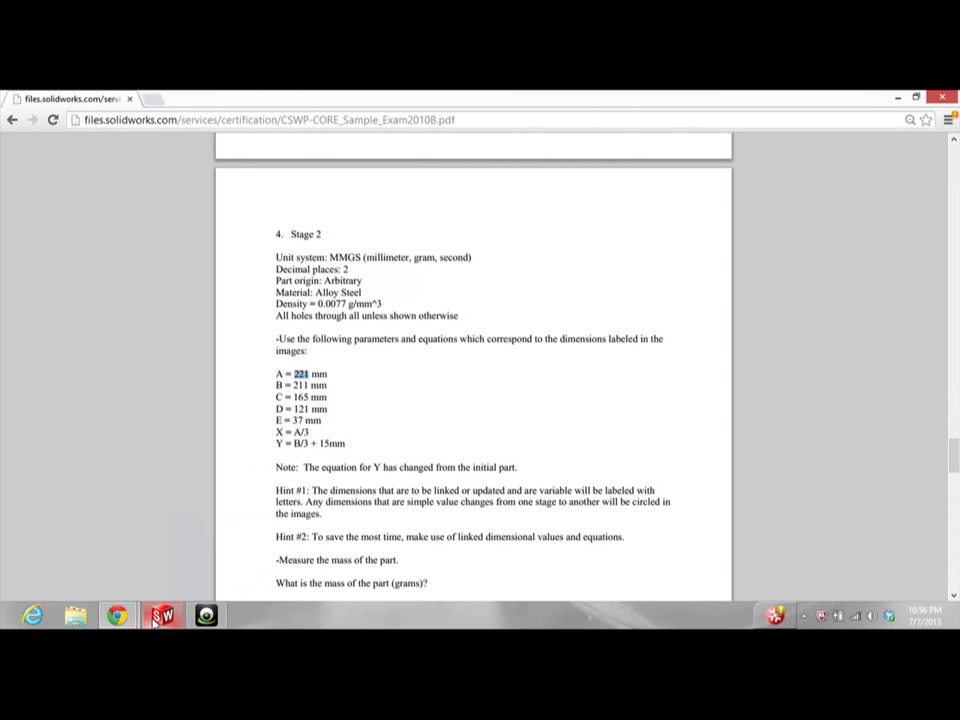
pyautogui.moveTo(155, 620)
pyautogui.click(160, 540)
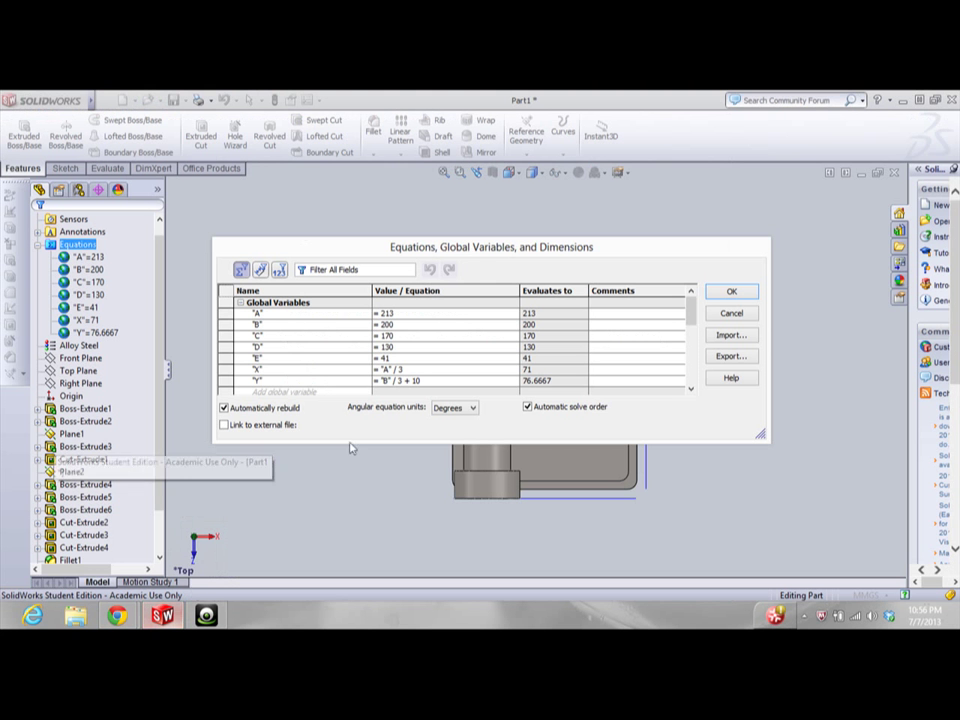
pyautogui.click(410, 314)
pyautogui.press('BackSpace')
pyautogui.press('BackSpace')
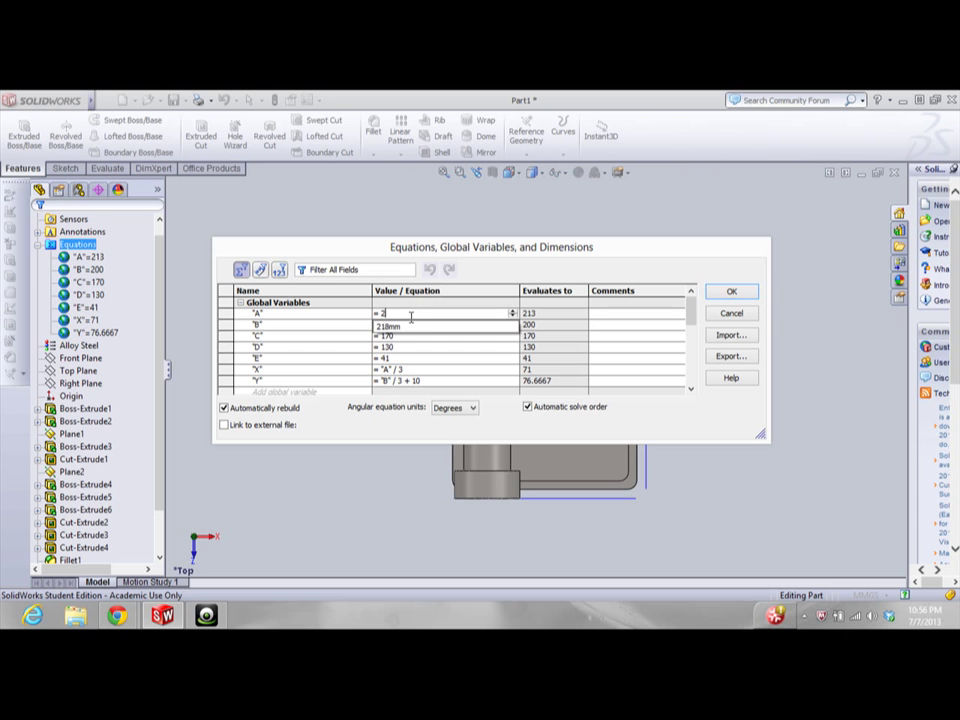
pyautogui.write('21')
pyautogui.press('Return')
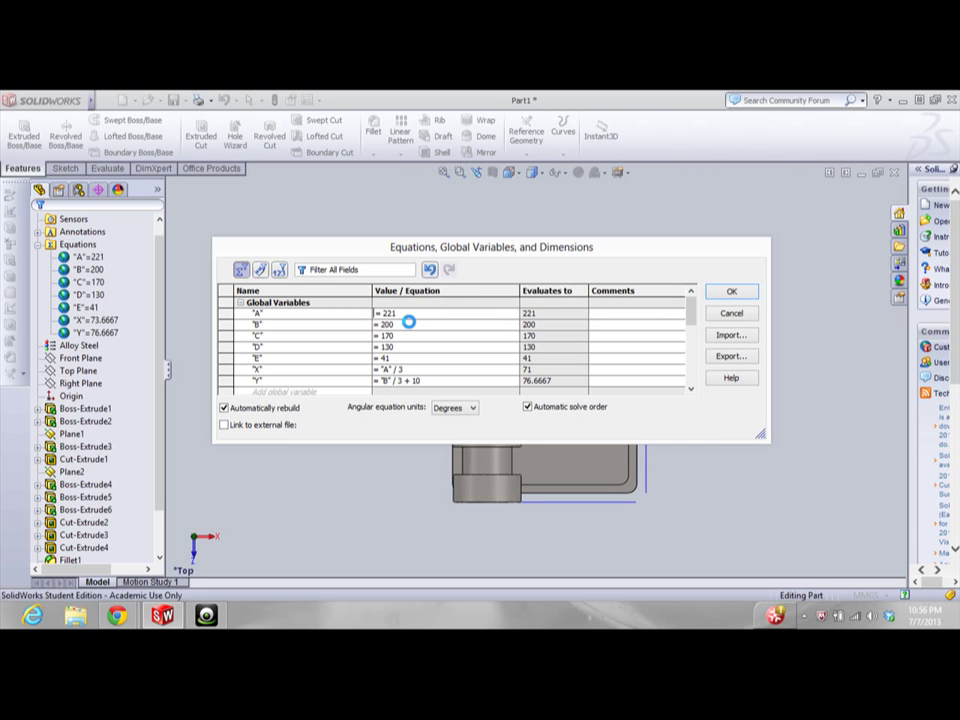
# Set global variable B to 211 and global variable C to 165
pyautogui.click(410, 323)
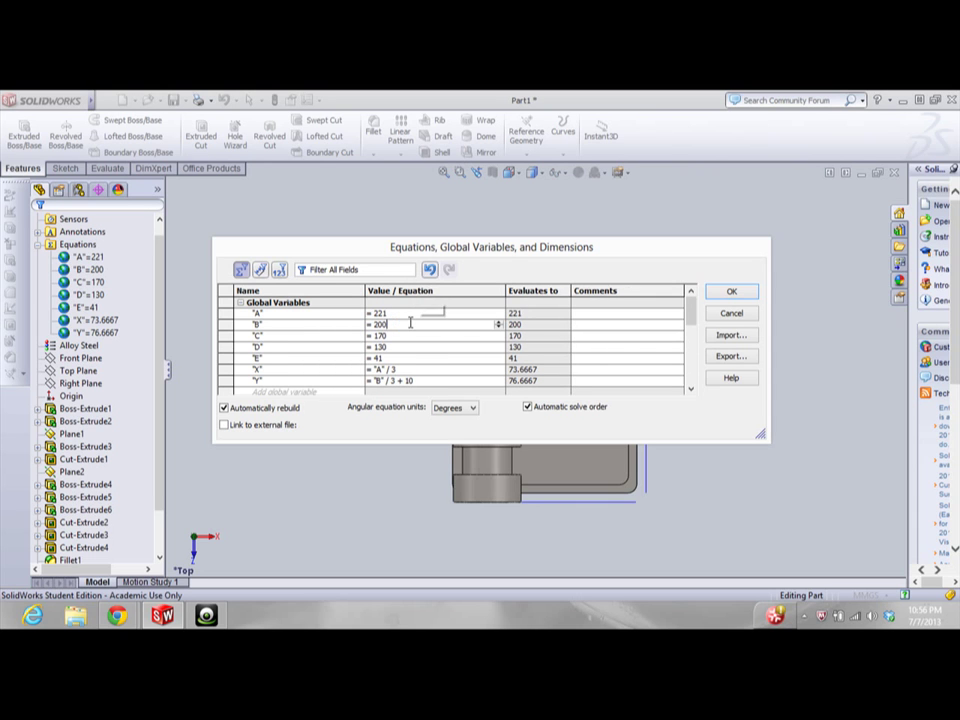
pyautogui.press('BackSpace')
pyautogui.press('BackSpace')
pyautogui.write('1')
pyautogui.press('Return')
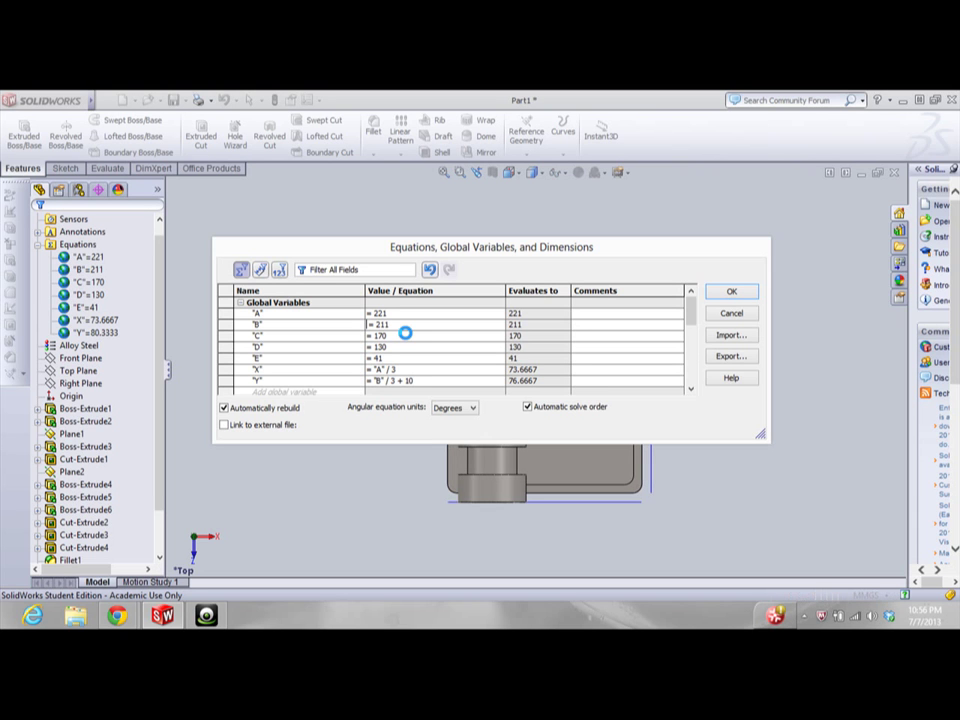
pyautogui.click(406, 335)
pyautogui.press('BackSpace')
pyautogui.press('BackSpace')
pyautogui.write('65')
pyautogui.press('Return')
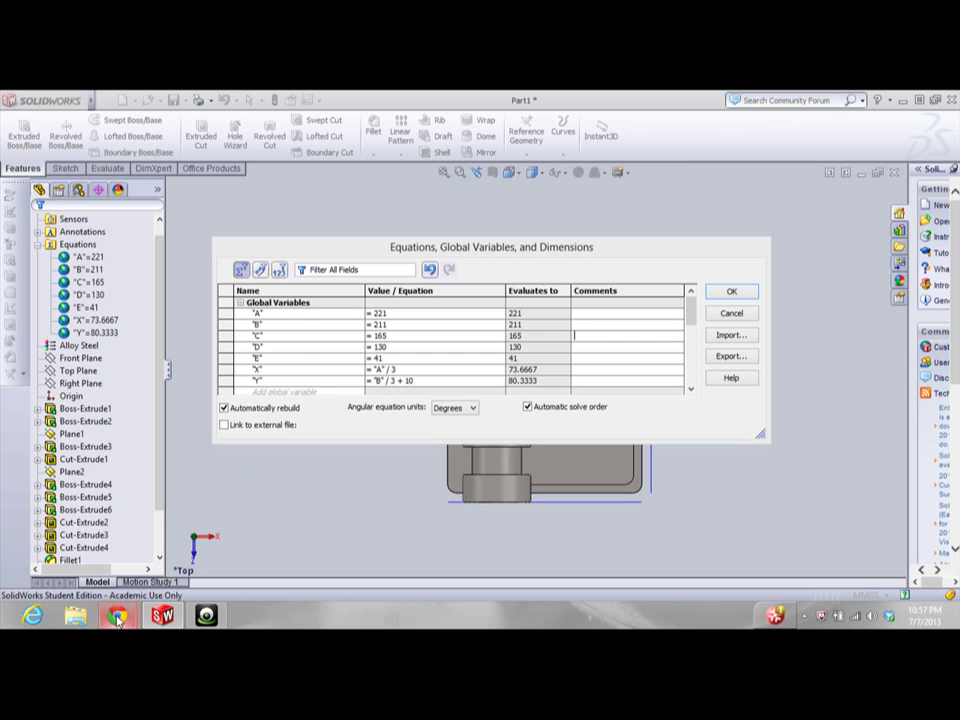
# Recheck the exam PDF in Chrome, and set global variables D to 121 and E to 37 in SolidWorks
pyautogui.moveTo(117, 614)
pyautogui.click(215, 547)
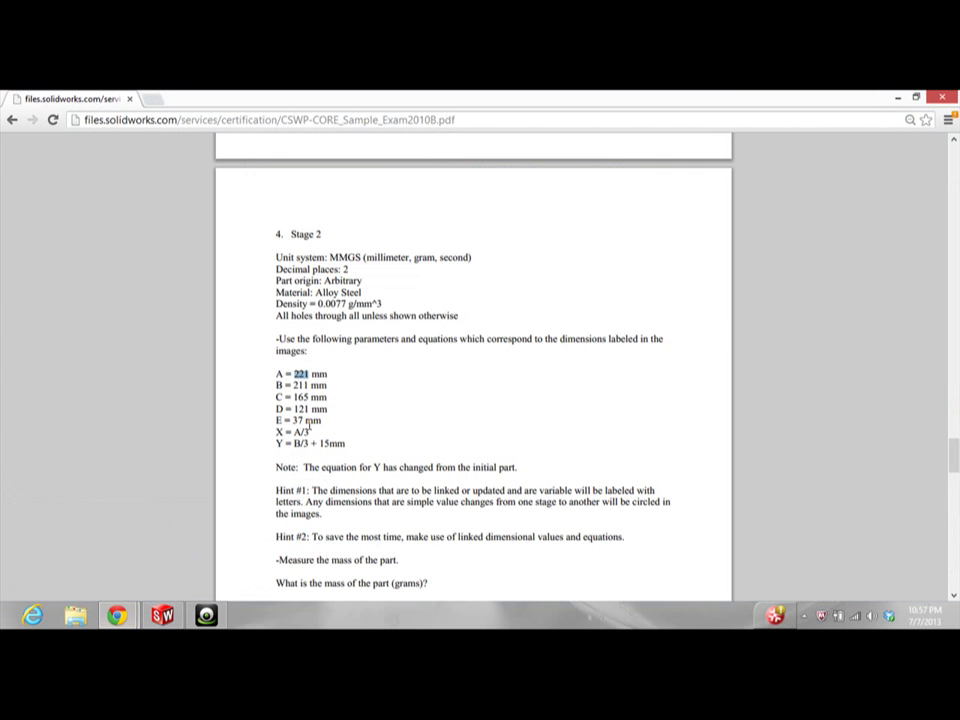
pyautogui.click(162, 614)
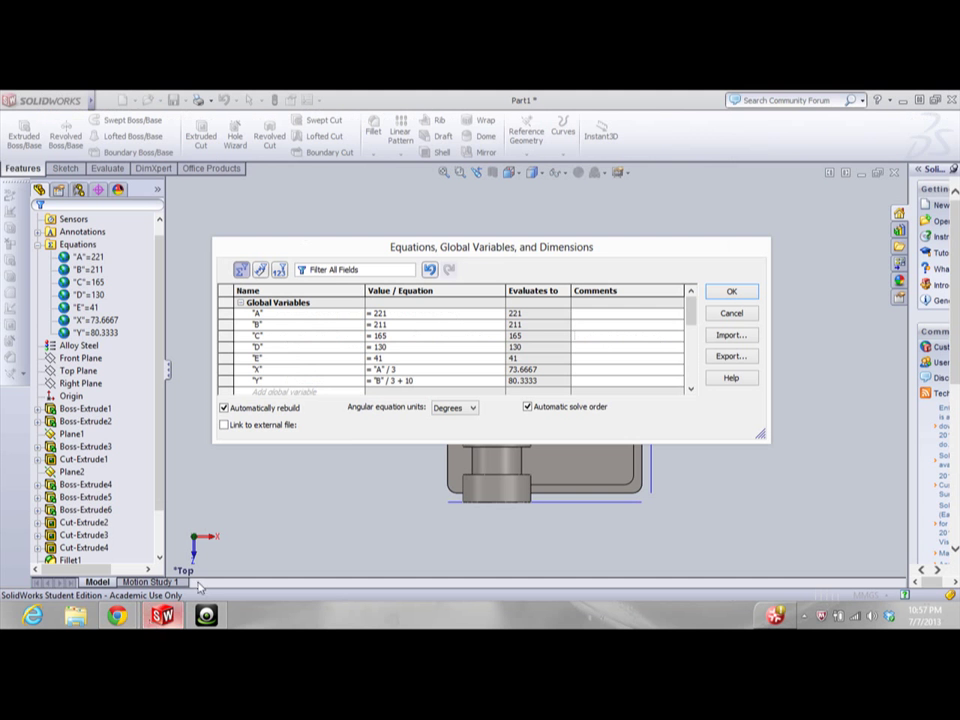
pyautogui.click(396, 348)
pyautogui.press('BackSpace')
pyautogui.press('BackSpace')
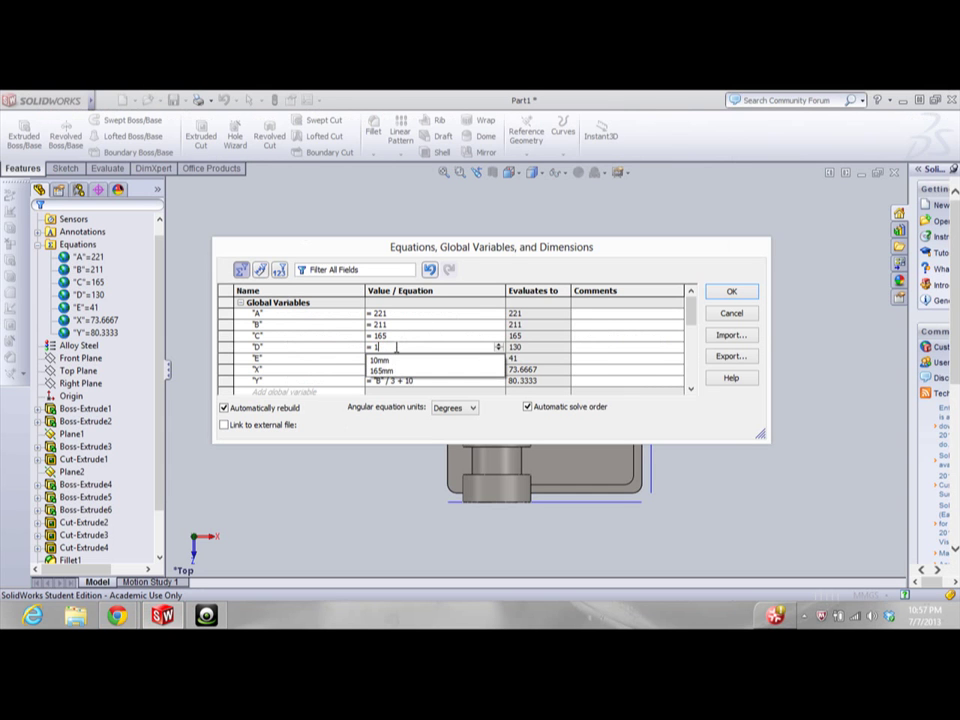
pyautogui.write('21')
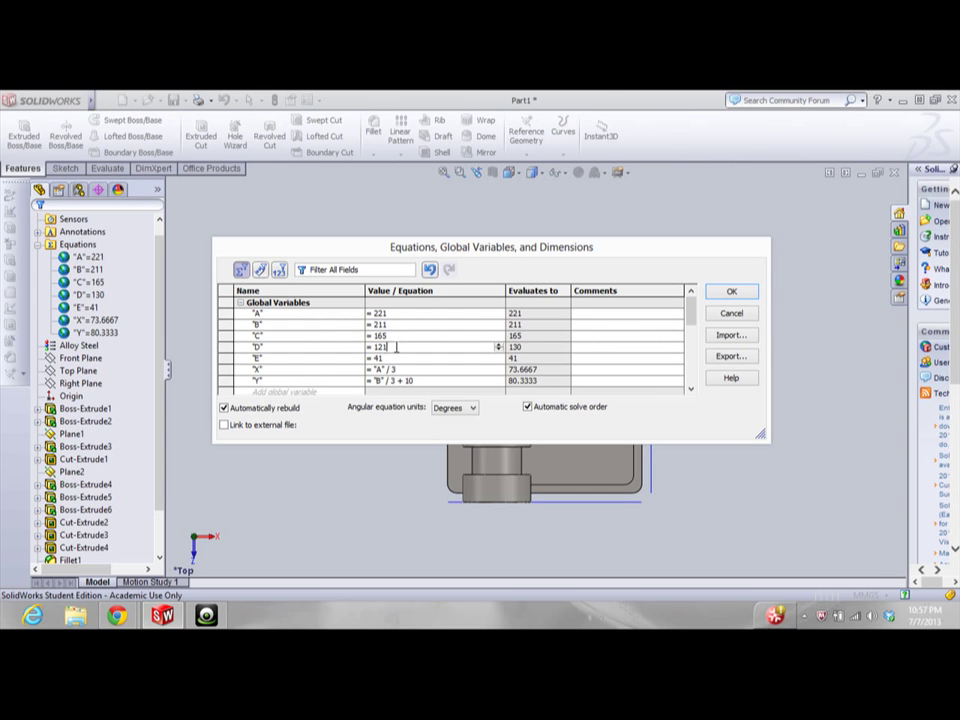
pyautogui.click(398, 358)
pyautogui.press('BackSpace')
pyautogui.press('BackSpace')
pyautogui.write('37')
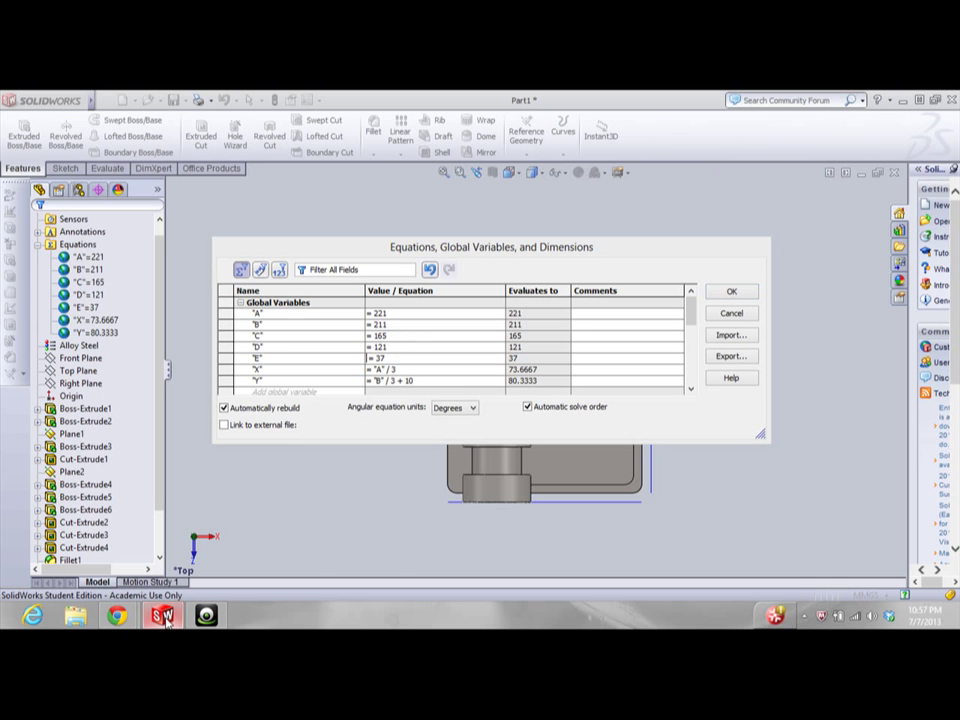
# Check the Y equation in the exam PDF, and change global variable Y to "B" / 3 + 15 in SolidWorks, accepting the equations
pyautogui.moveTo(122, 620)
pyautogui.click(242, 620)
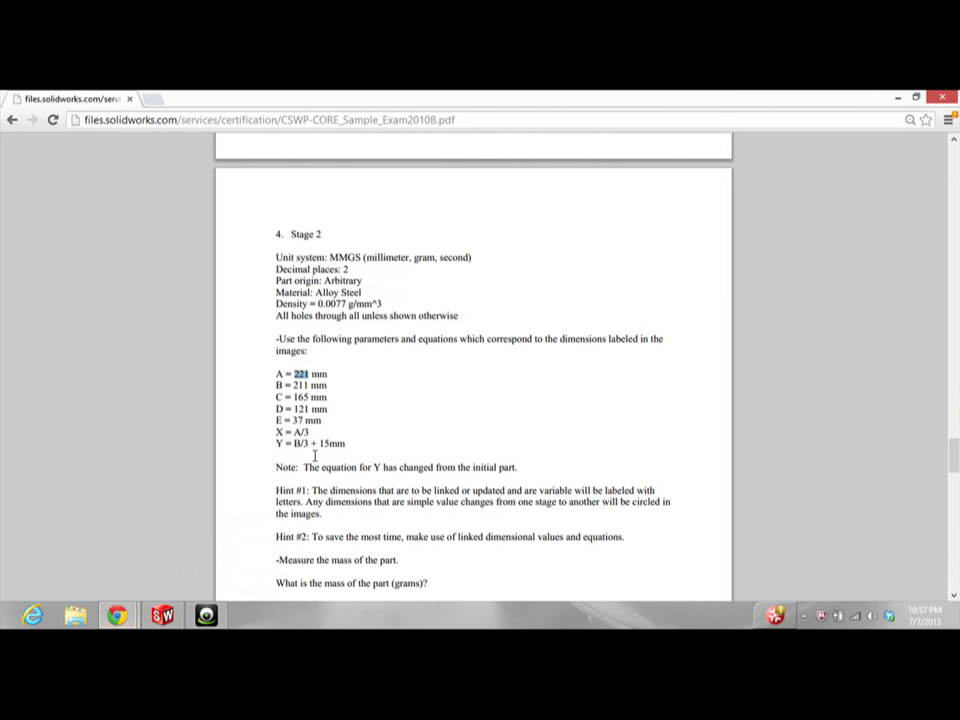
pyautogui.doubleClick(324, 443)
pyautogui.click(160, 614)
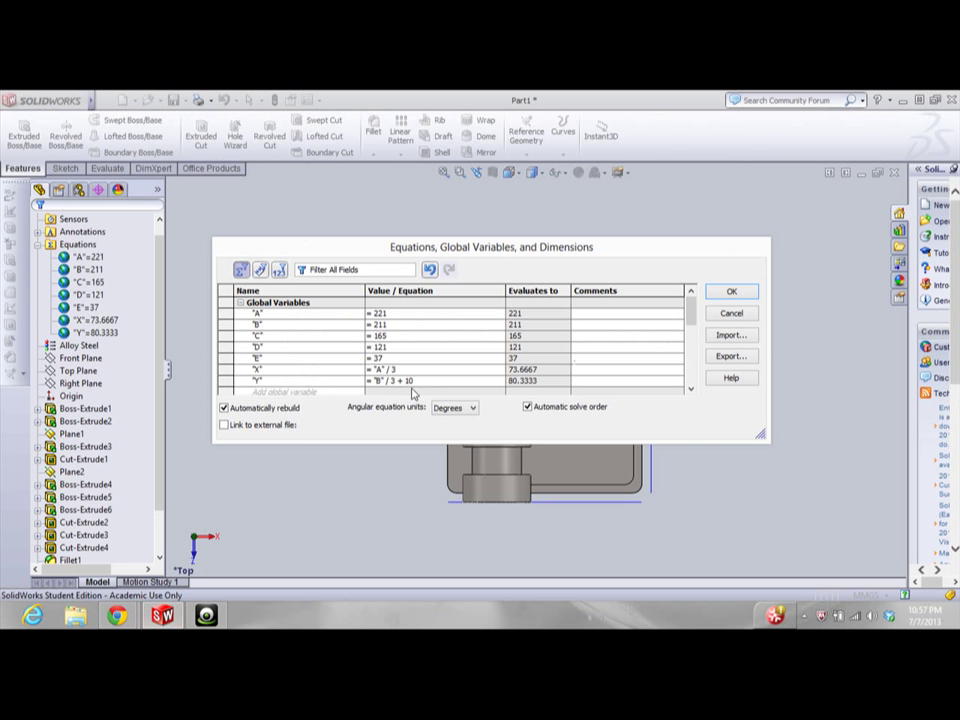
pyautogui.click(424, 381)
pyautogui.press('BackSpace')
pyautogui.write('5')
pyautogui.press('Return')
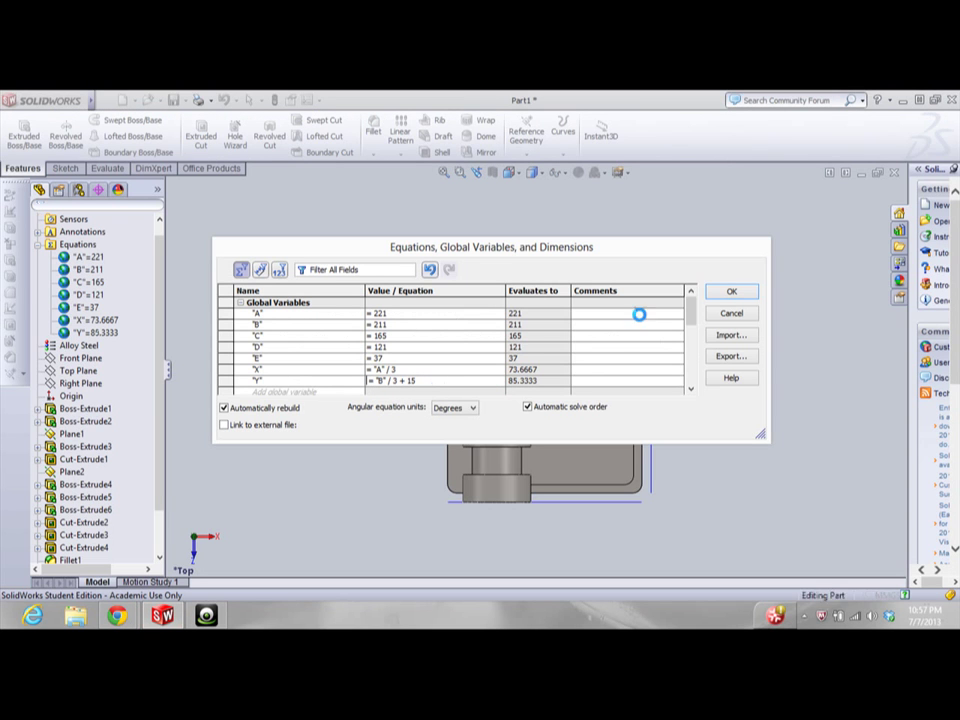
pyautogui.click(732, 293)
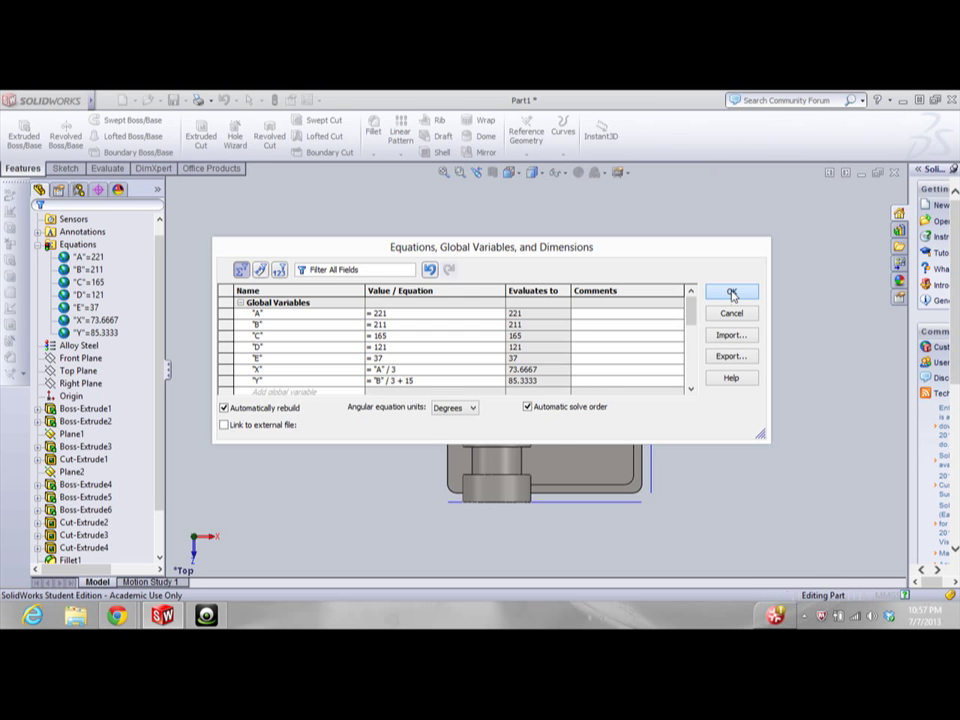
# Evaluate the mass properties of the part with the updated parameters
pyautogui.moveTo(93, 100)
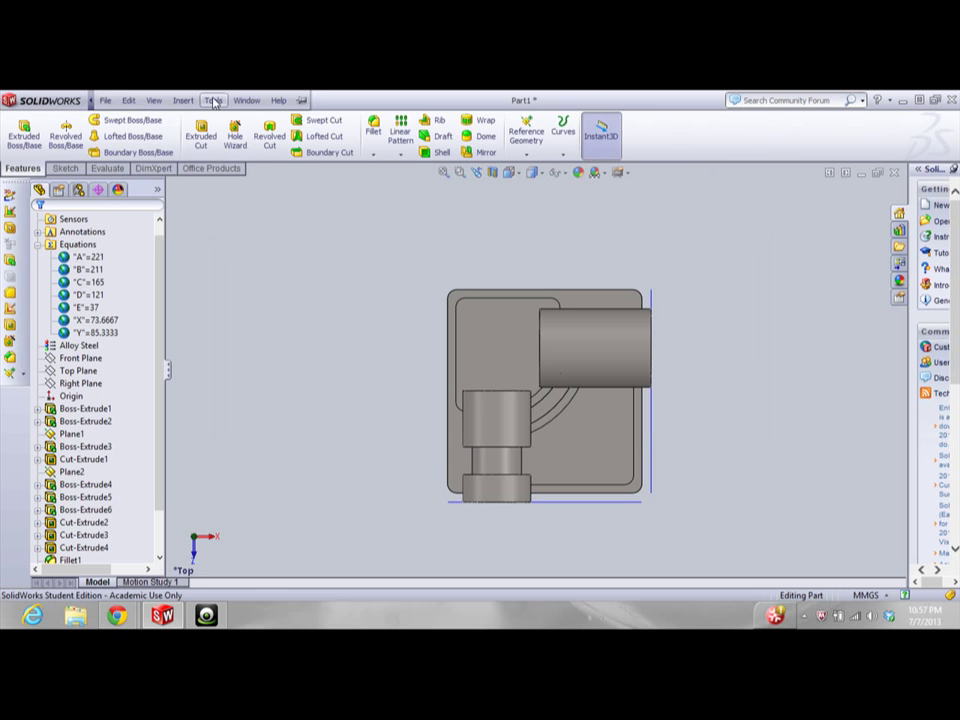
pyautogui.click(214, 100)
pyautogui.click(274, 487)
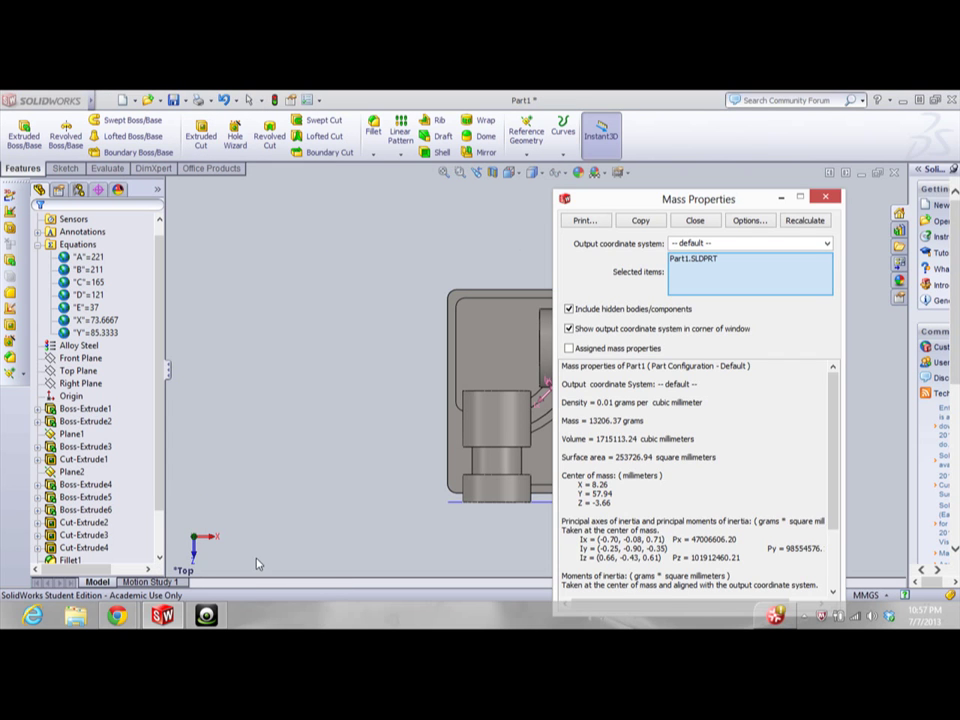
# Switch to the exam PDF in Chrome and look up the answers to questions 4 and 5 under Answers and Hints
pyautogui.click(117, 615)
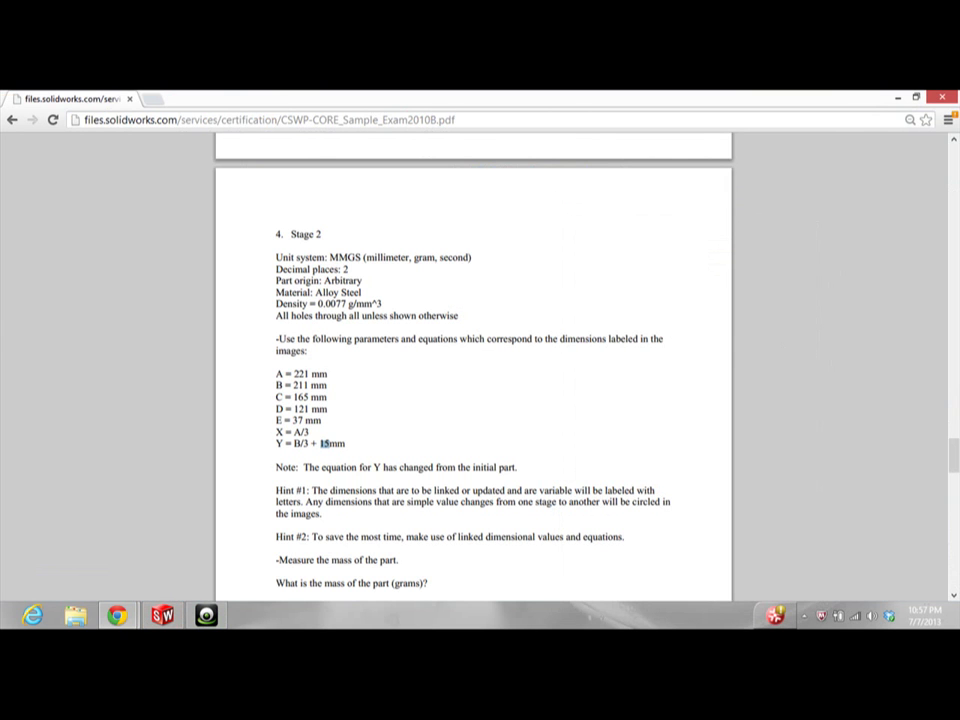
pyautogui.moveTo(954, 455); pyautogui.dragTo(948, 540)
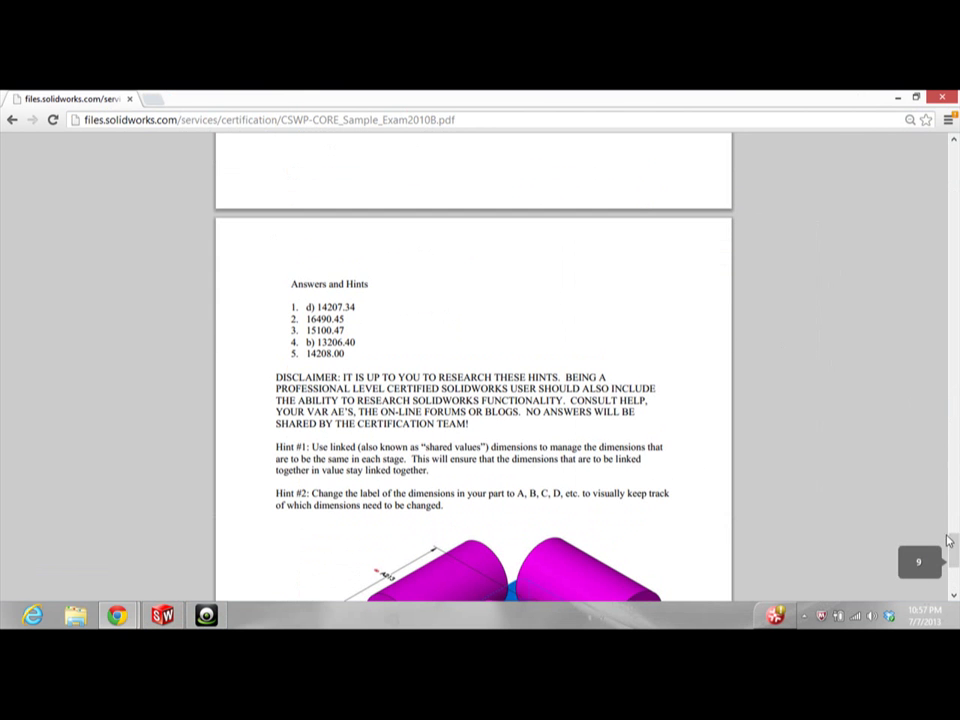
pyautogui.moveTo(318, 342); pyautogui.dragTo(356, 343)
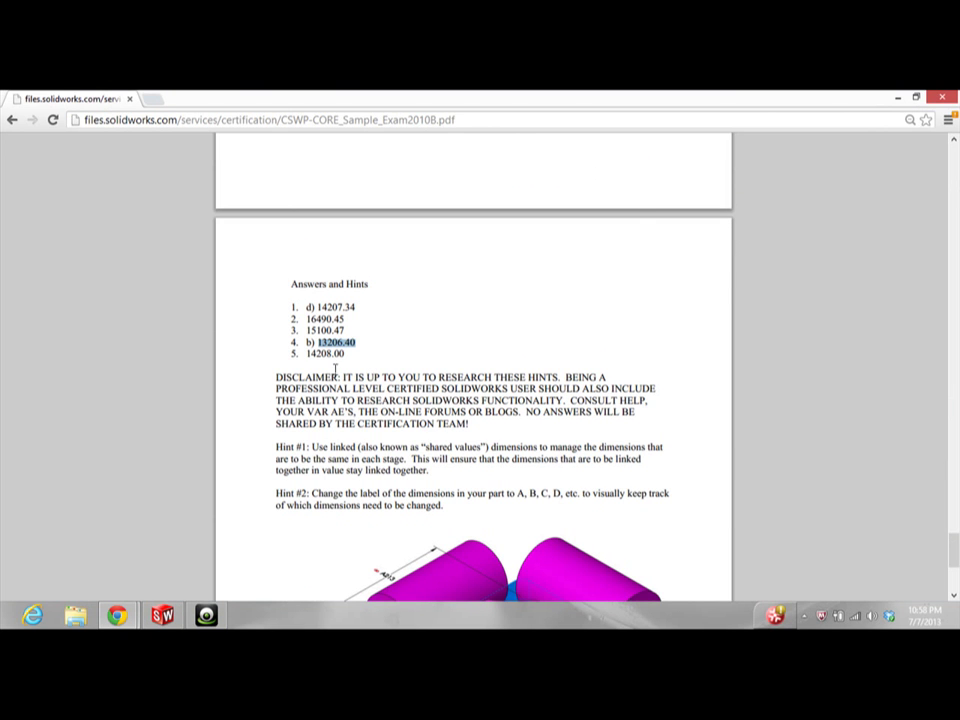
pyautogui.moveTo(345, 354); pyautogui.dragTo(314, 355)
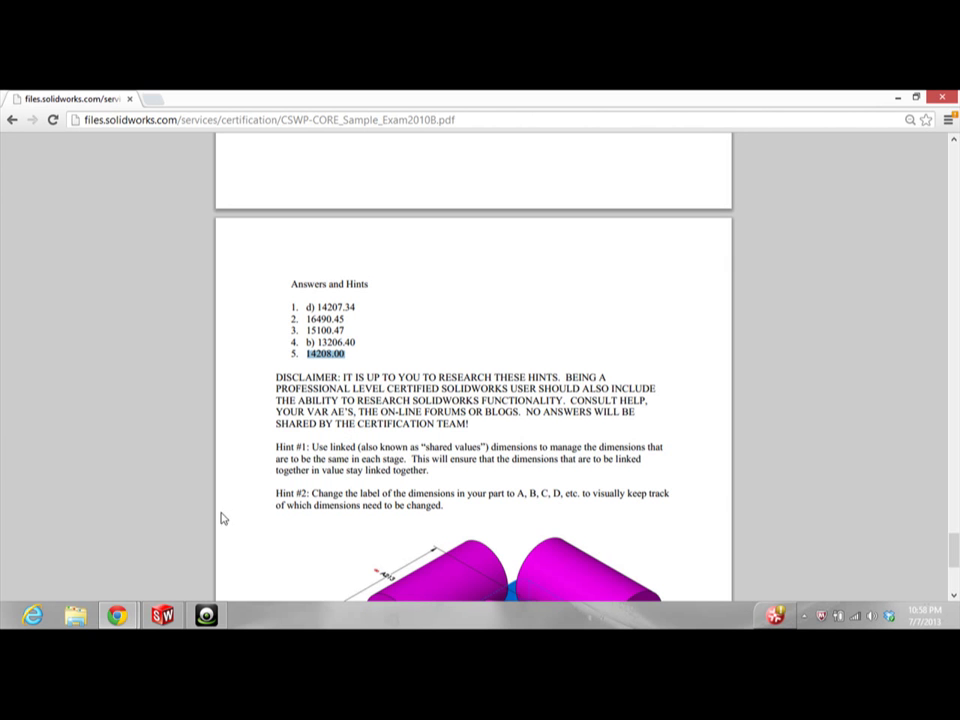
# Review question 5's updated Stage 2 parameters in the PDF, and return to SolidWorks to close the mass properties
pyautogui.scroll(7, 768, 455)
pyautogui.scroll(-3, 760, 456)
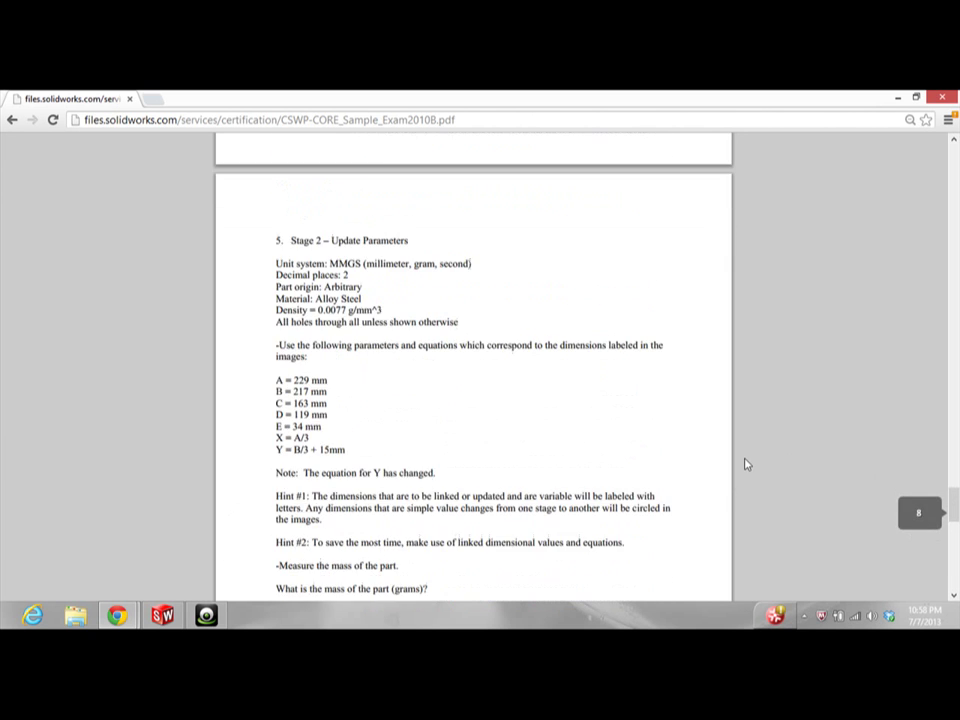
pyautogui.click(162, 615)
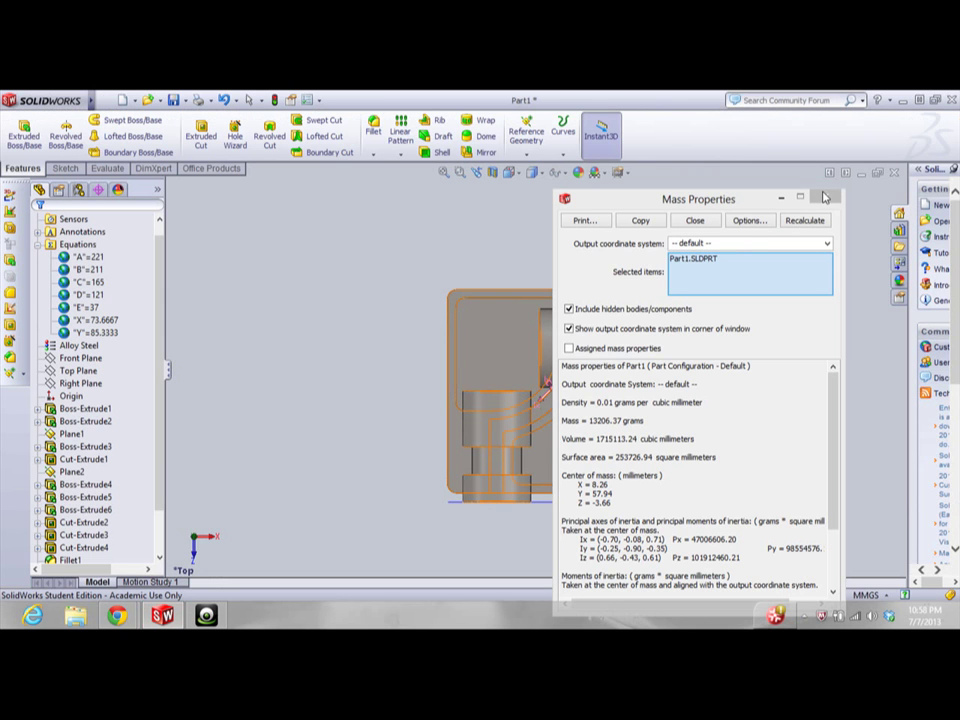
pyautogui.click(824, 197)
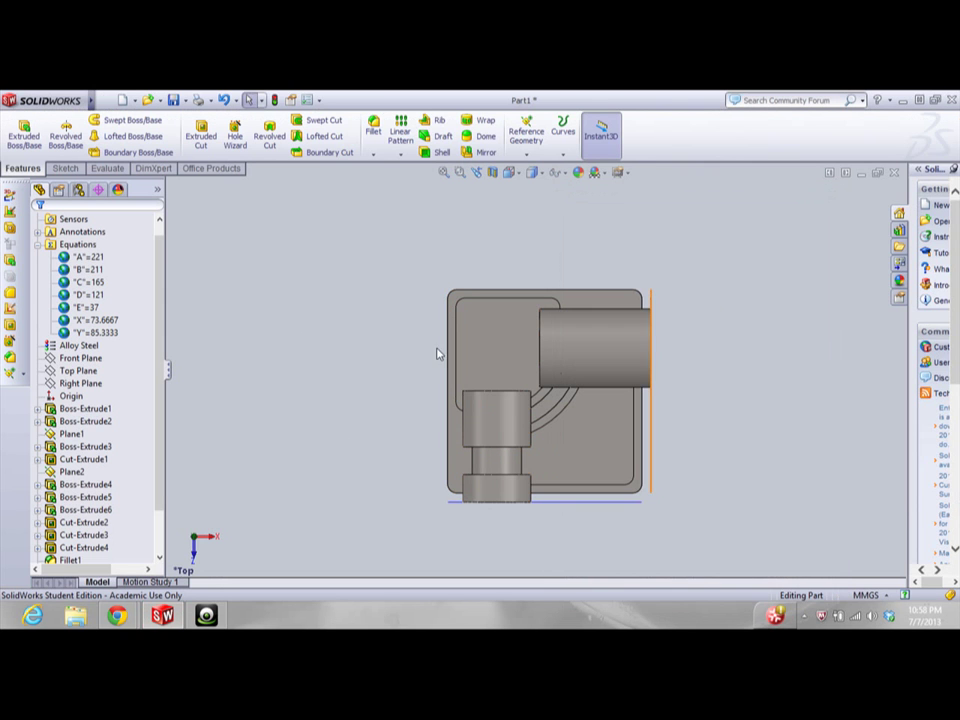
# Reopen the equation manager, check question 5's parameters in the Chrome PDF, and set global variable A to 229 in SolidWorks
pyautogui.rightClick(90, 245)
pyautogui.click(142, 253)
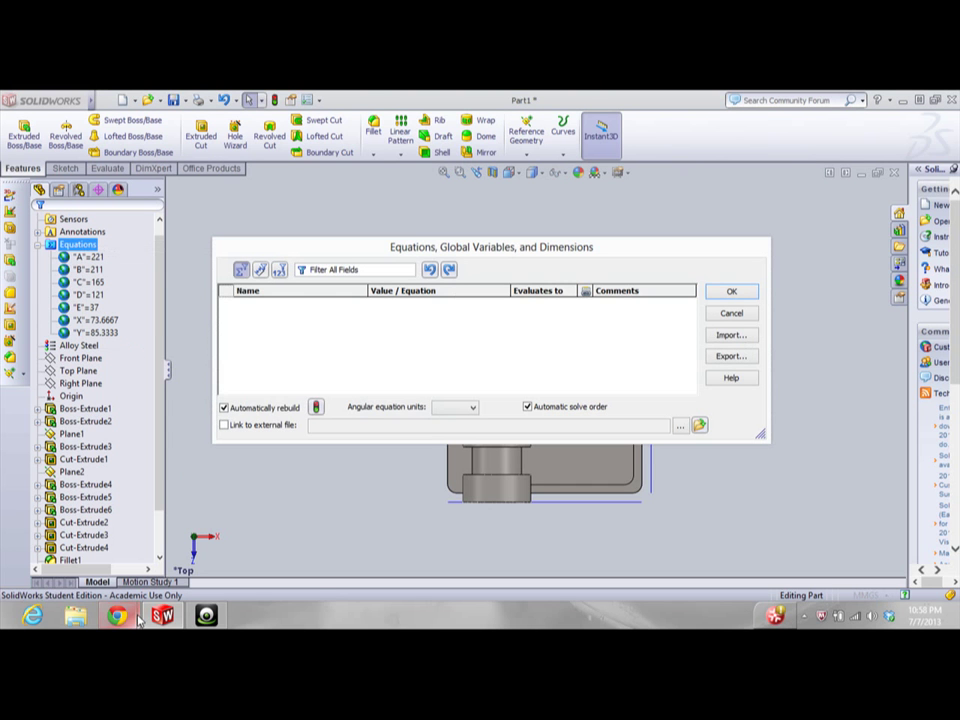
pyautogui.moveTo(119, 617)
pyautogui.click(214, 562)
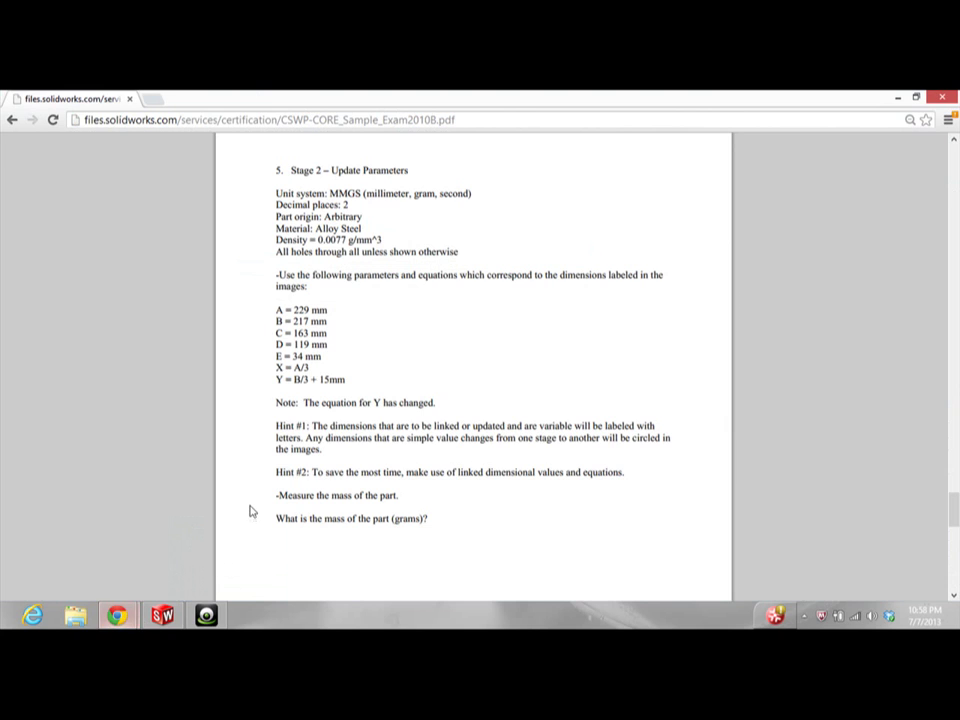
pyautogui.click(163, 615)
pyautogui.click(408, 318)
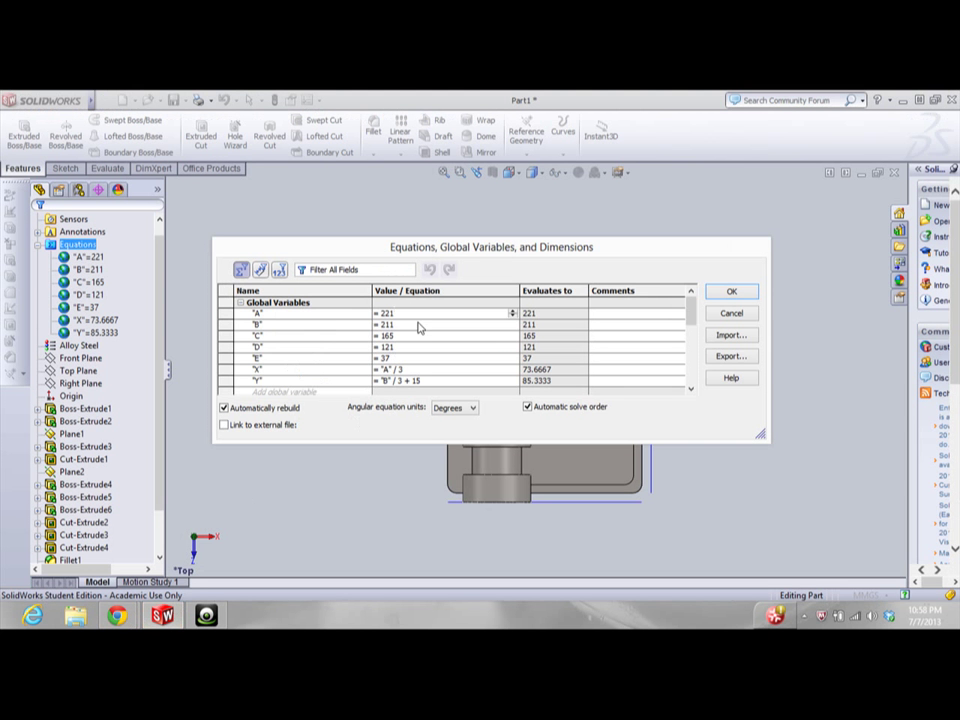
pyautogui.press('BackSpace')
pyautogui.write('9')
pyautogui.press('Return')
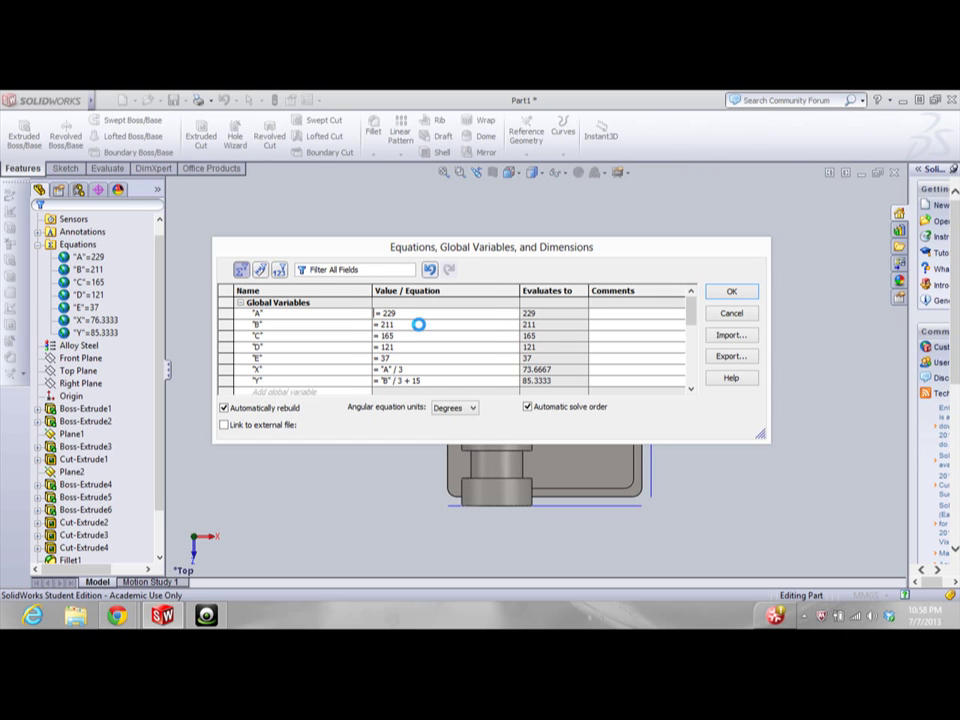
# Set global variable B to 217
pyautogui.click(418, 324)
pyautogui.press('BackSpace')
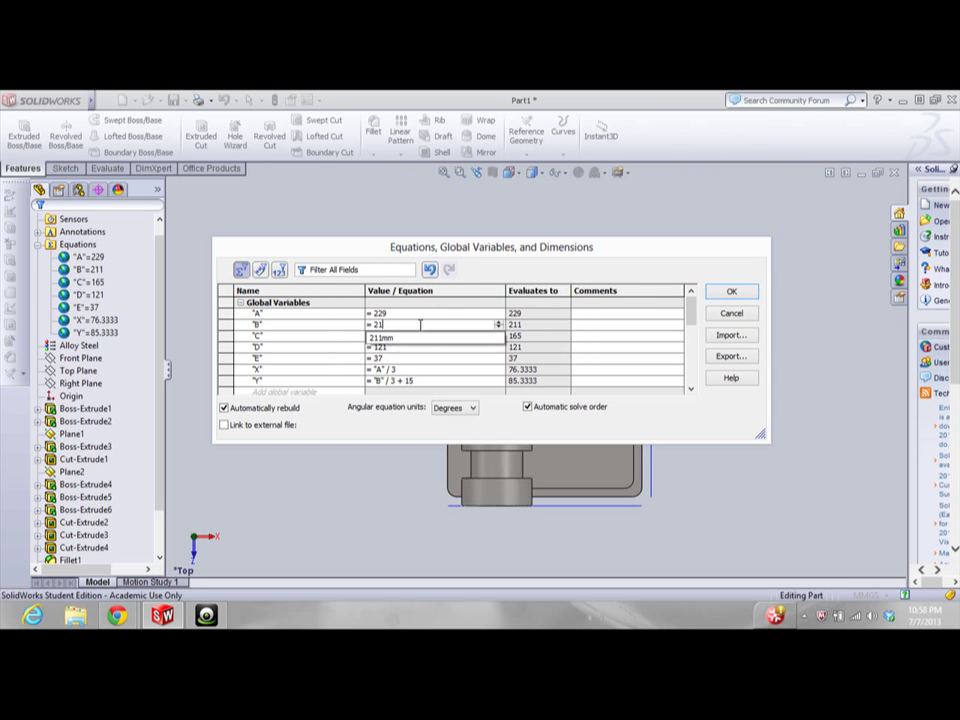
pyautogui.write('7')
pyautogui.press('Return')
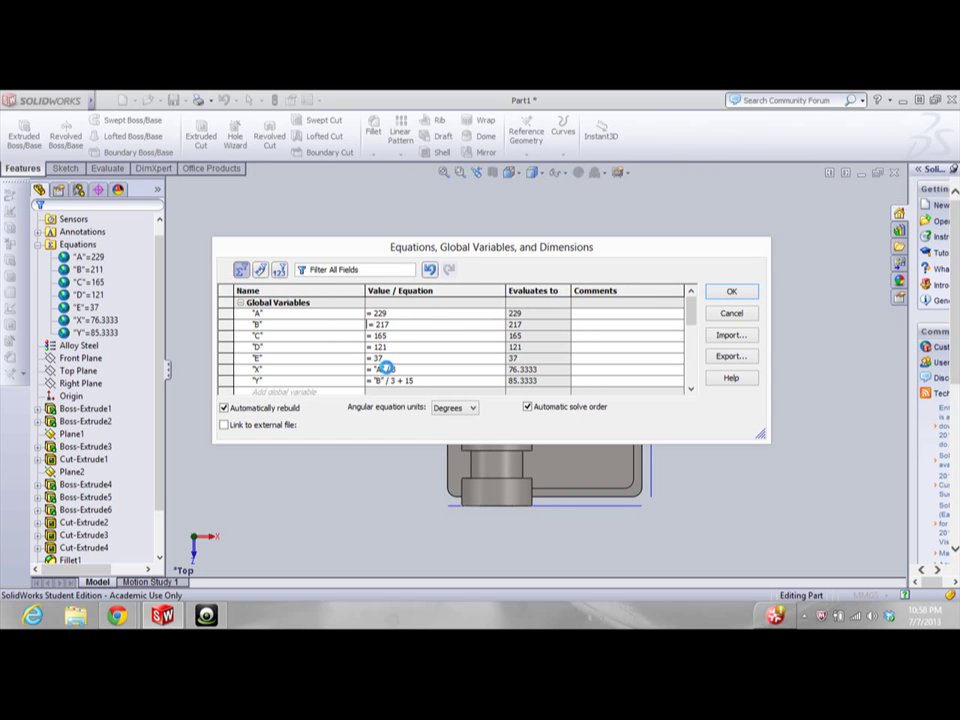
# Set global variable C to 163 in the equation manager
pyautogui.moveTo(127, 622)
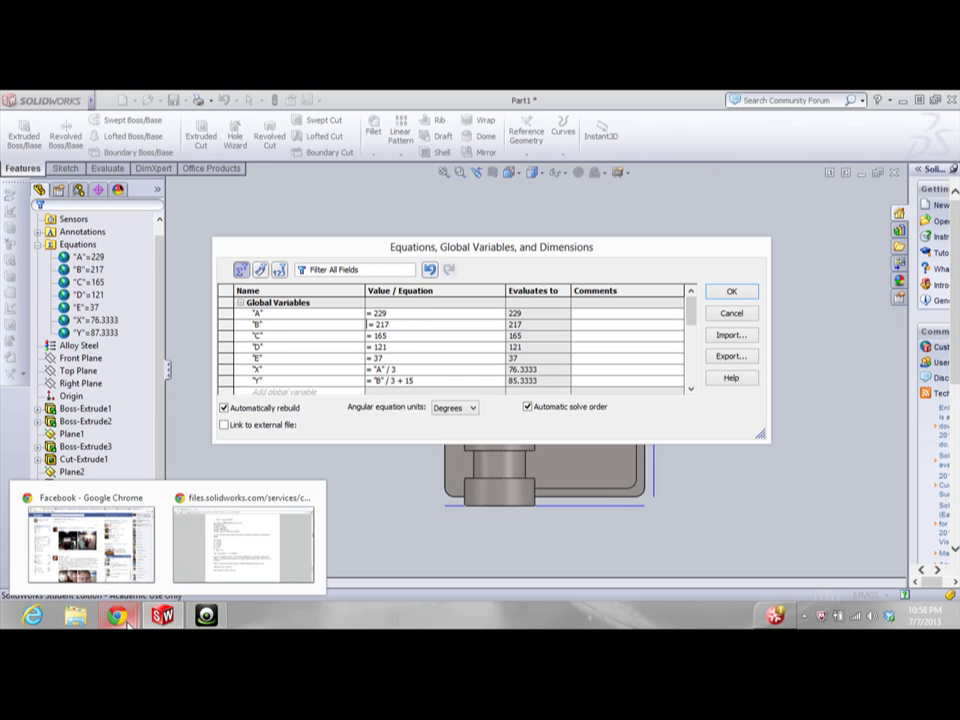
pyautogui.click(390, 336)
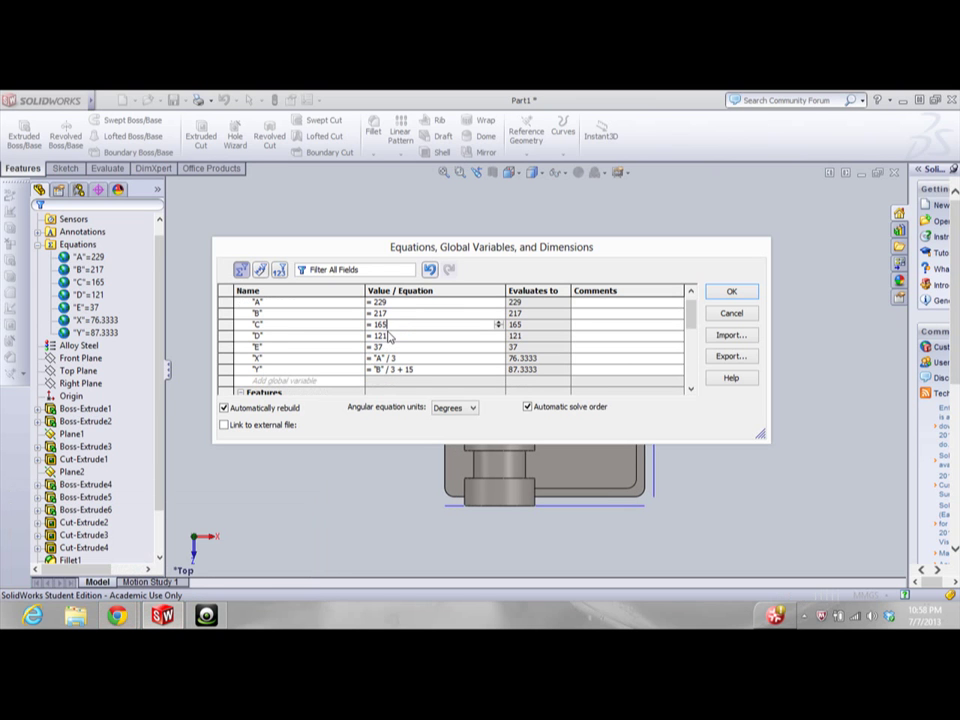
pyautogui.press('BackSpace')
pyautogui.write('3')
pyautogui.press('Return')
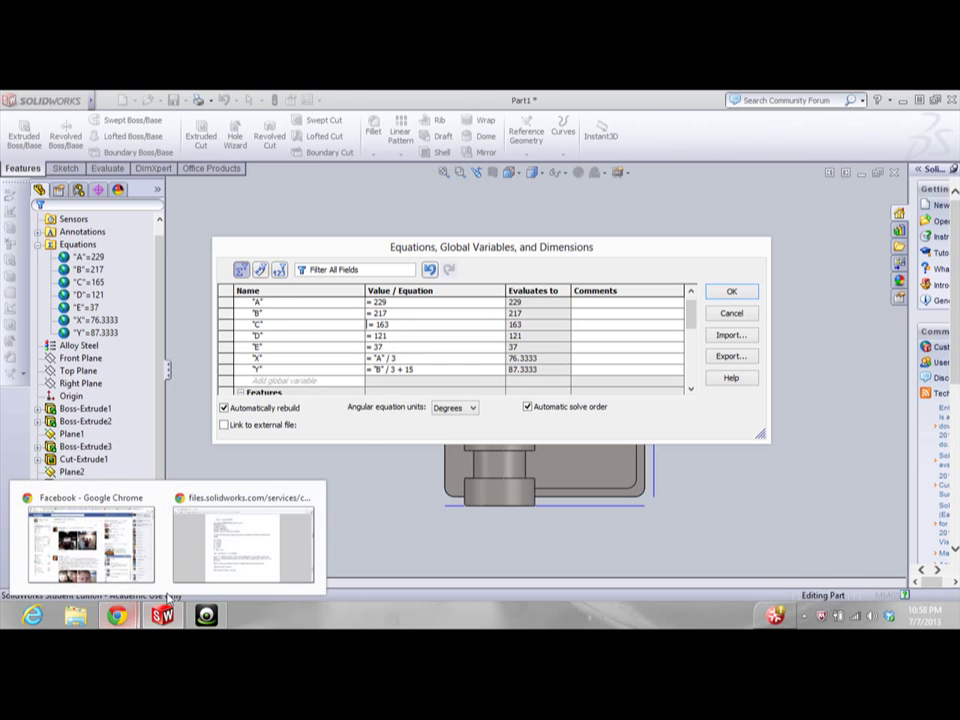
# Check question 5's parameters in the Chrome PDF, and set global variable D to 119 in SolidWorks
pyautogui.click(257, 600)
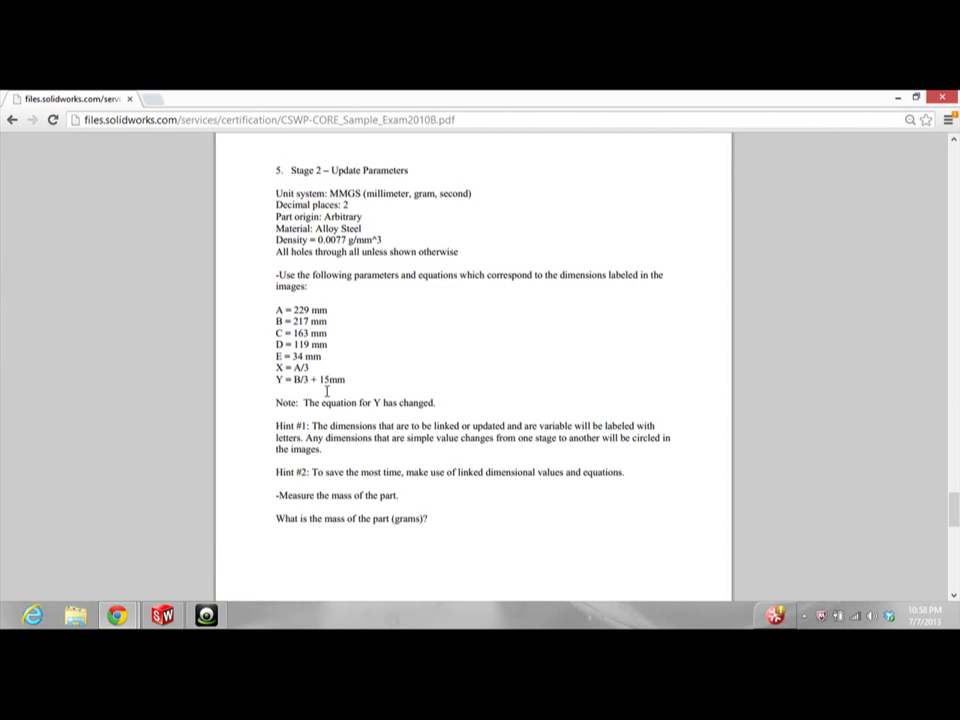
pyautogui.click(163, 616)
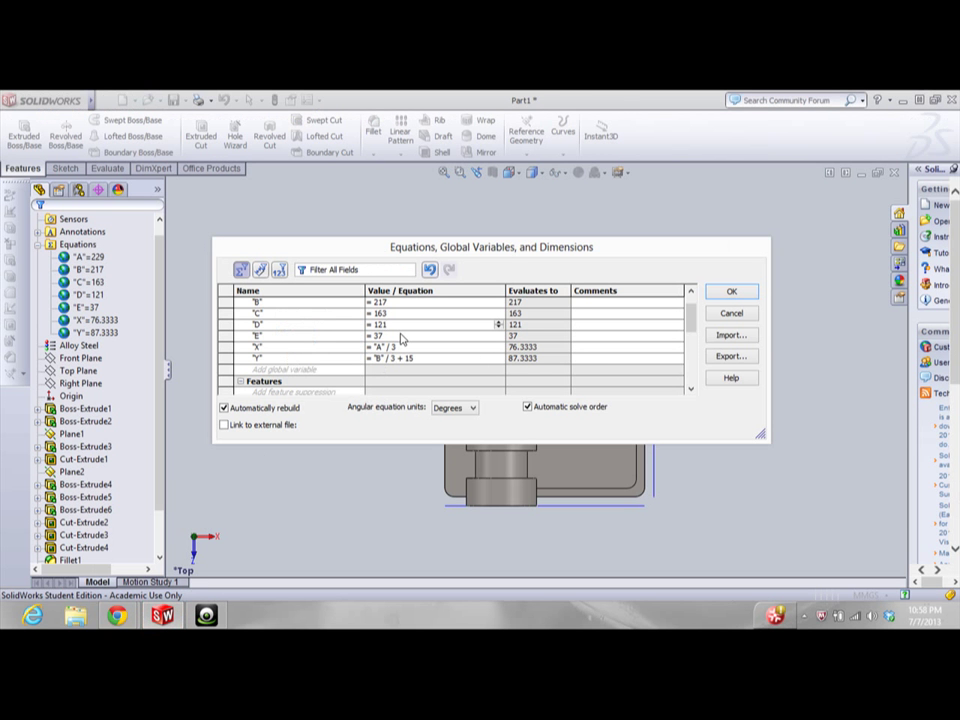
pyautogui.press('BackSpace')
pyautogui.press('BackSpace')
pyautogui.write('1')
pyautogui.press('Return')
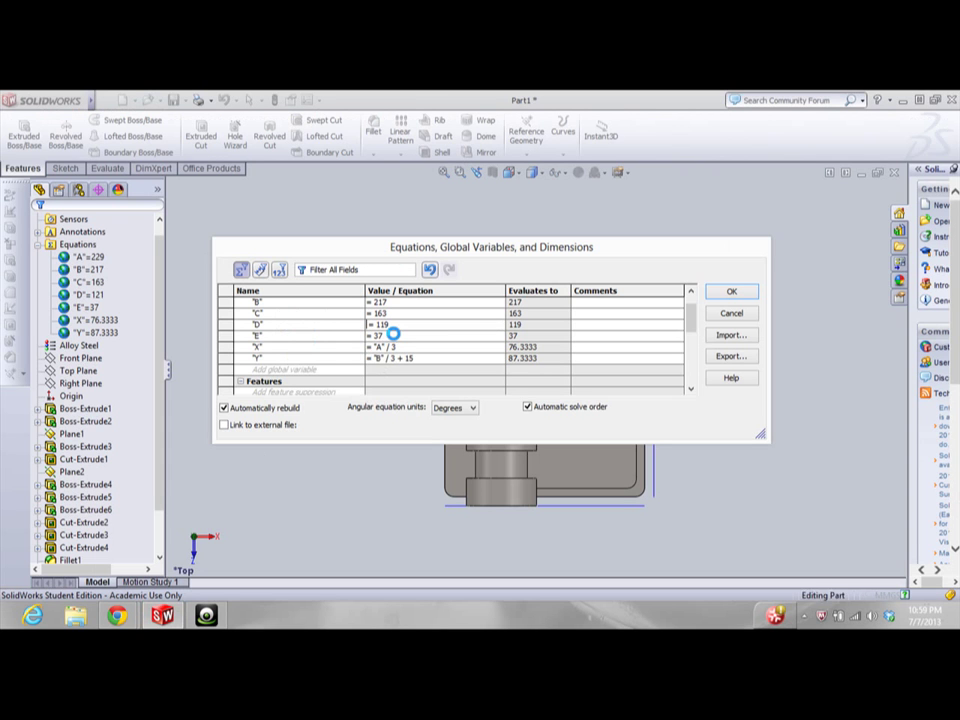
# Set global variable E to 34, and verify question 5's parameters in the Chrome PDF before accepting the equations in SolidWorks
pyautogui.click(395, 335)
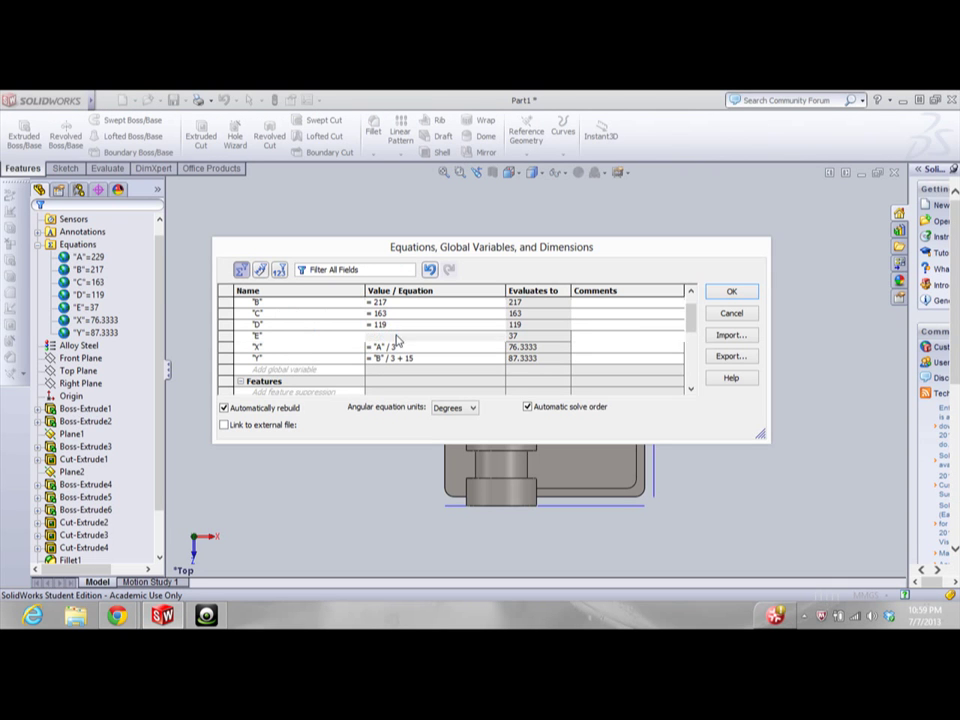
pyautogui.press('Return')
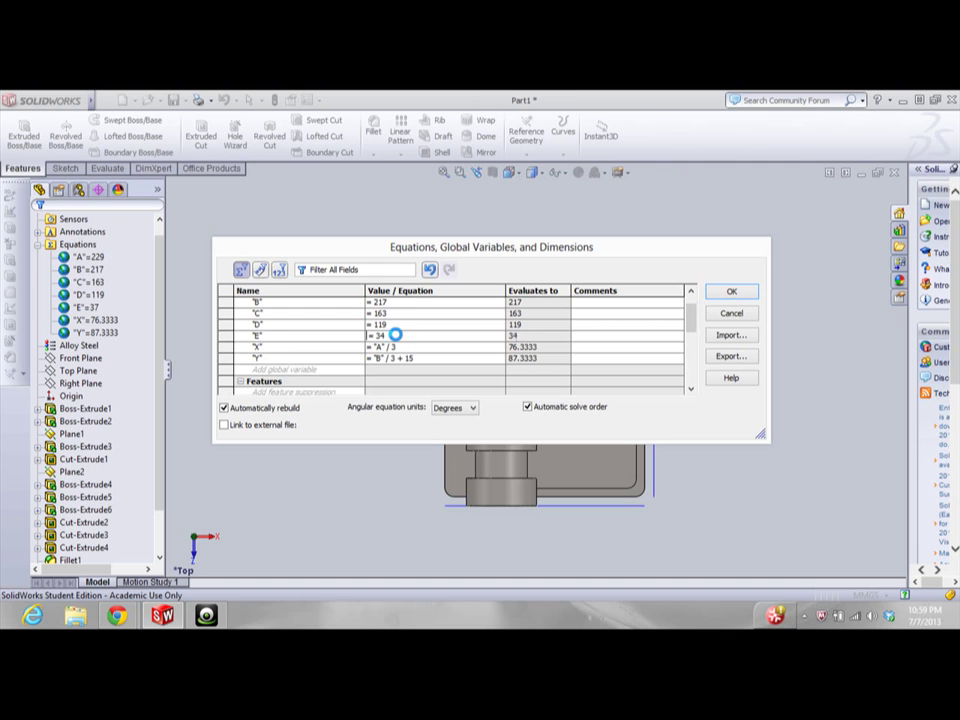
pyautogui.moveTo(117, 615)
pyautogui.click(240, 575)
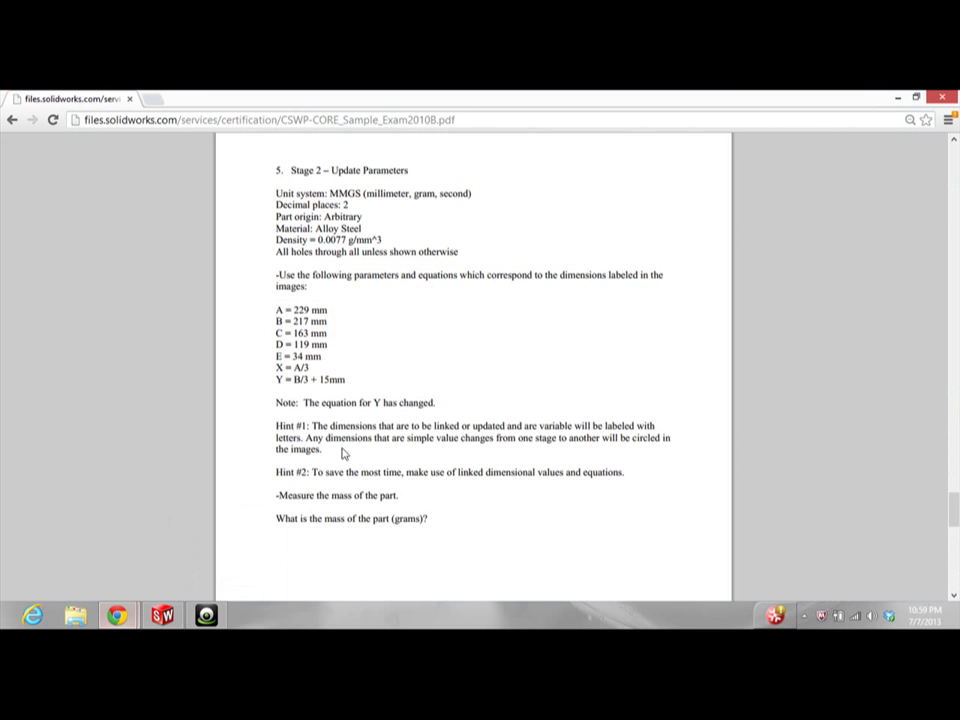
pyautogui.click(160, 618)
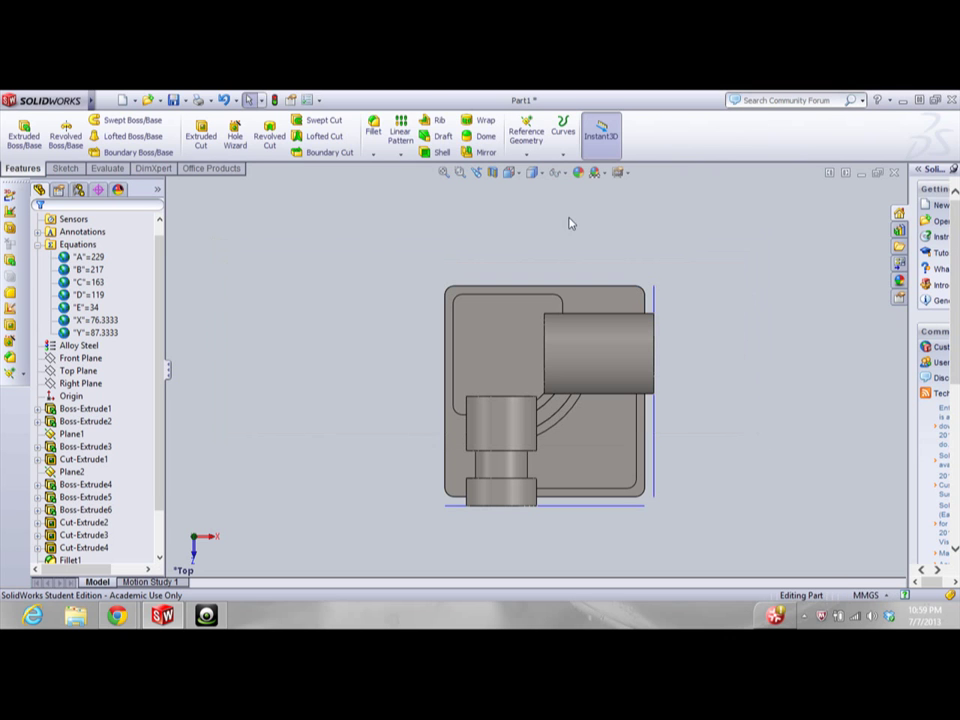
# Calculate the updated part's mass properties, and switch back to the exam PDF in Chrome
pyautogui.click(106, 100)
pyautogui.moveTo(208, 112)
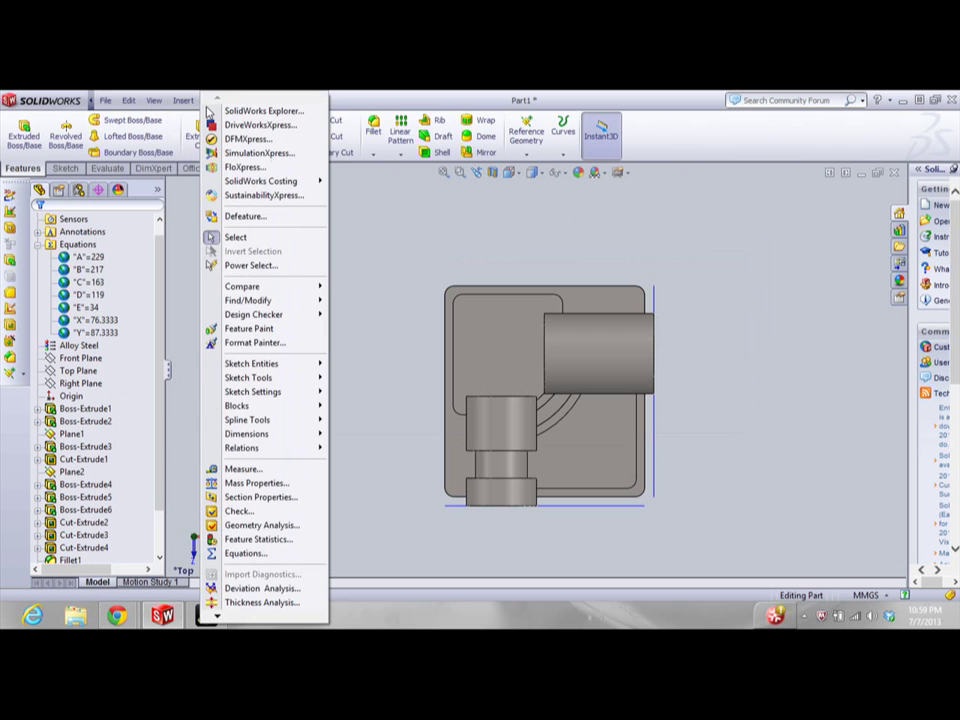
pyautogui.click(276, 484)
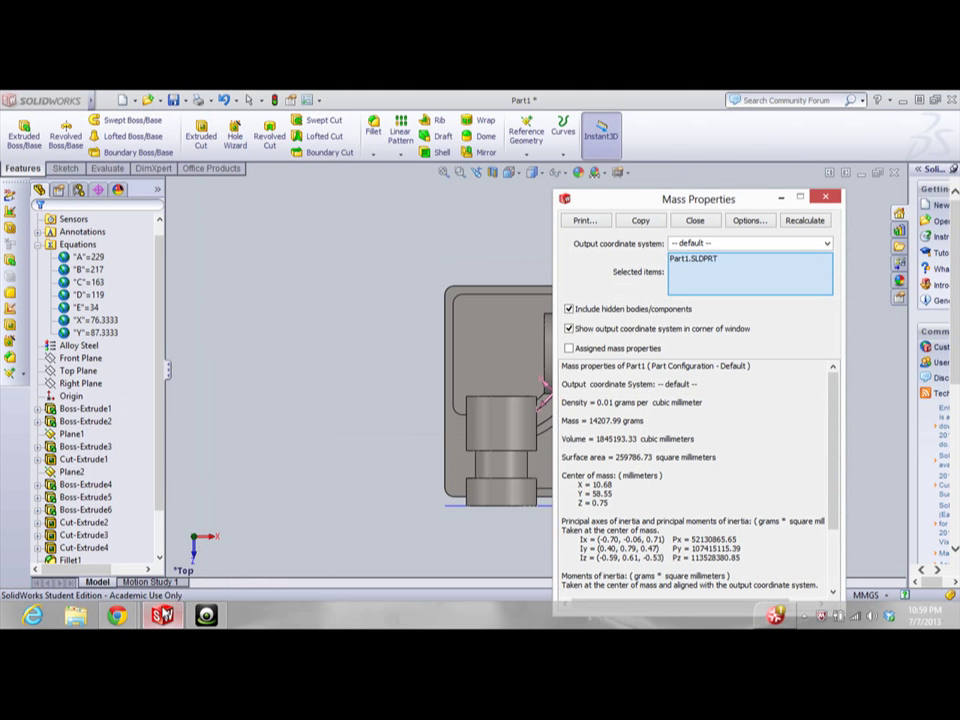
pyautogui.click(122, 614)
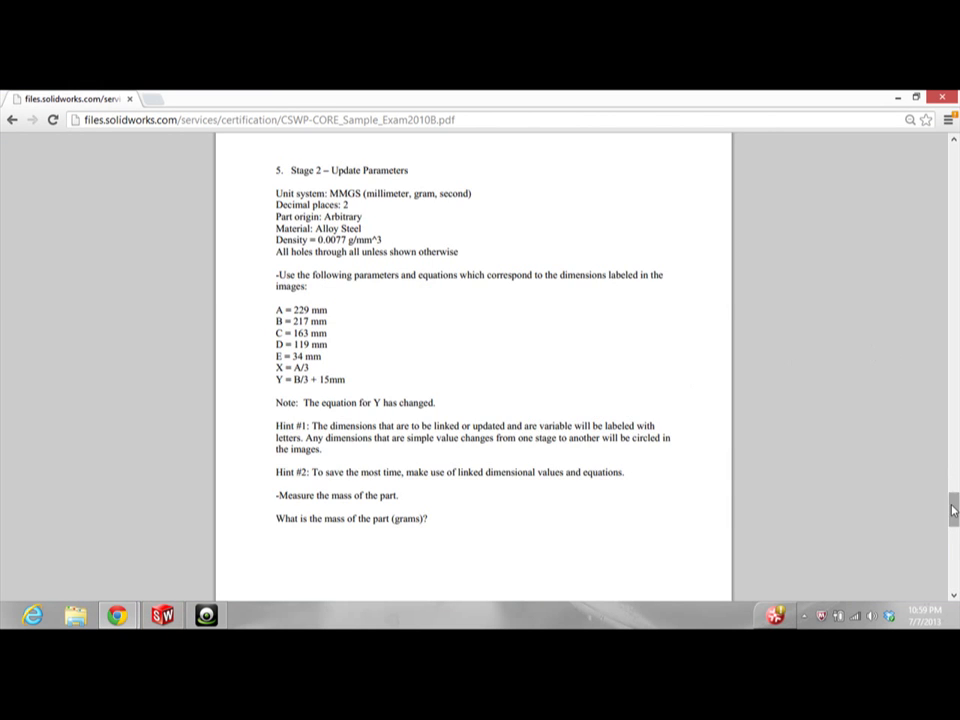